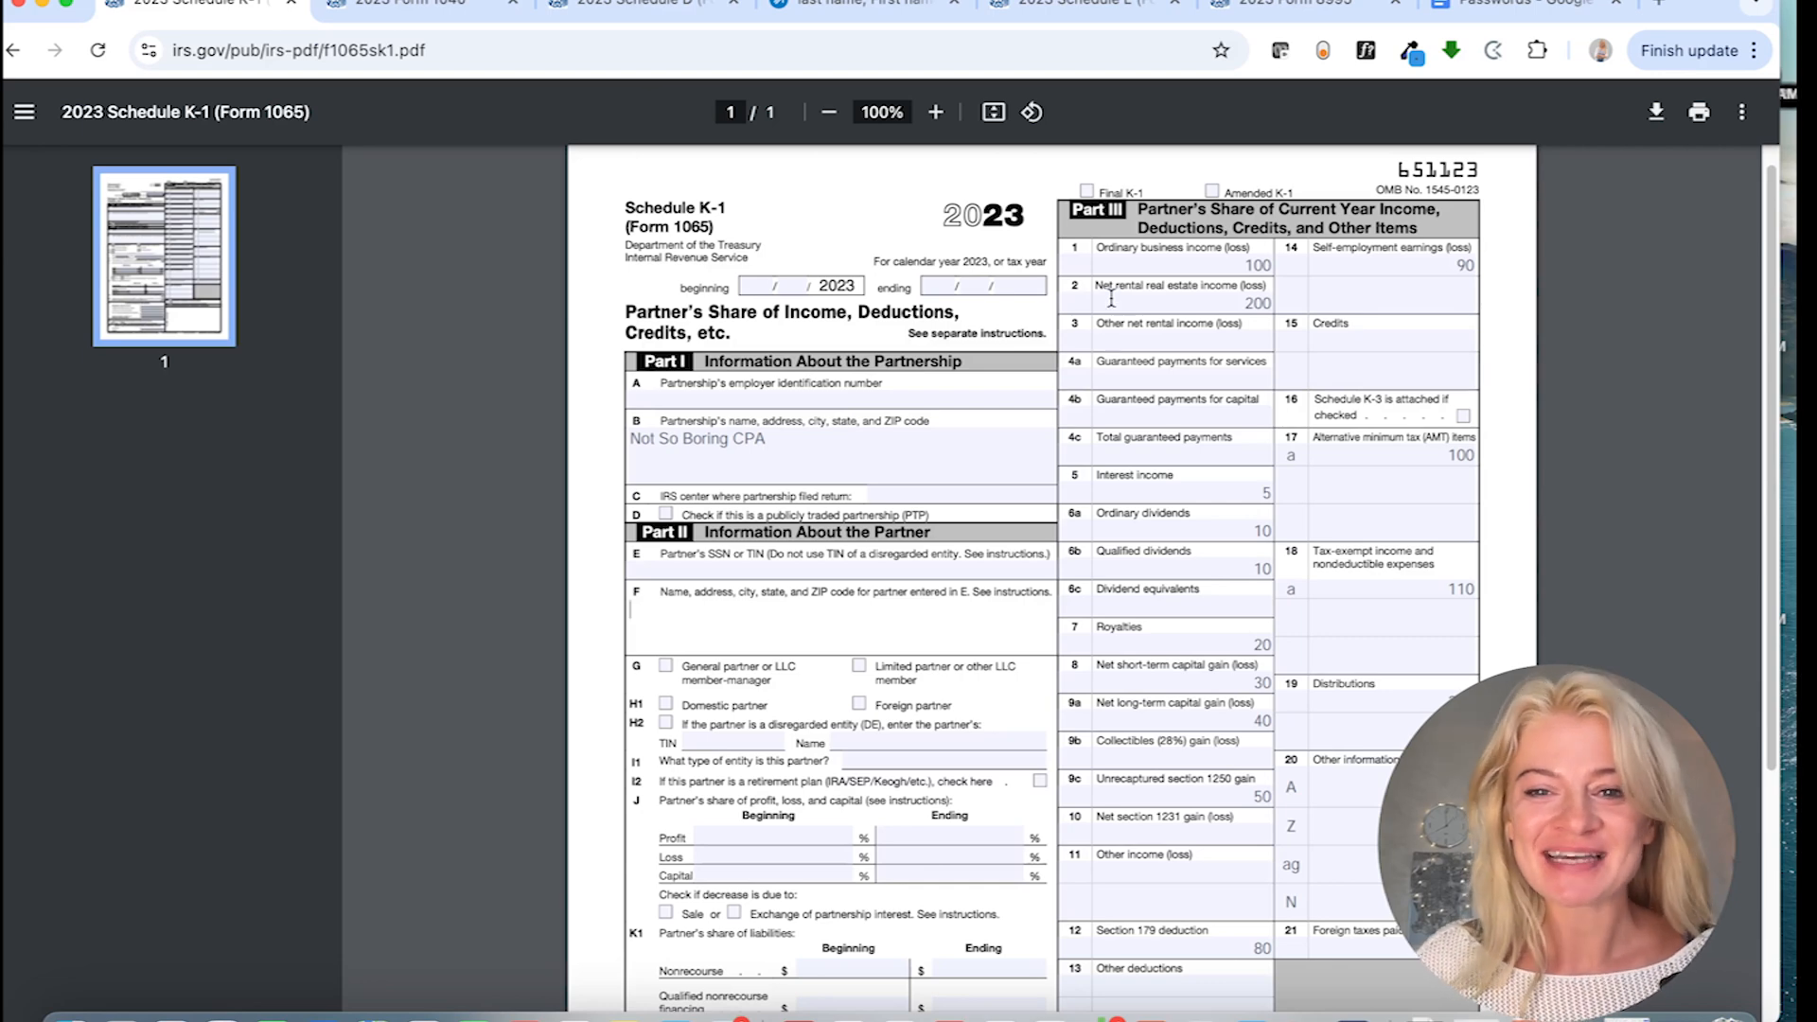
# - Enter the partner's name in item F of Part II on the Schedule K-1
pyautogui.click(829, 441)
pyautogui.moveTo(776, 442); pyautogui.dragTo(576, 440)
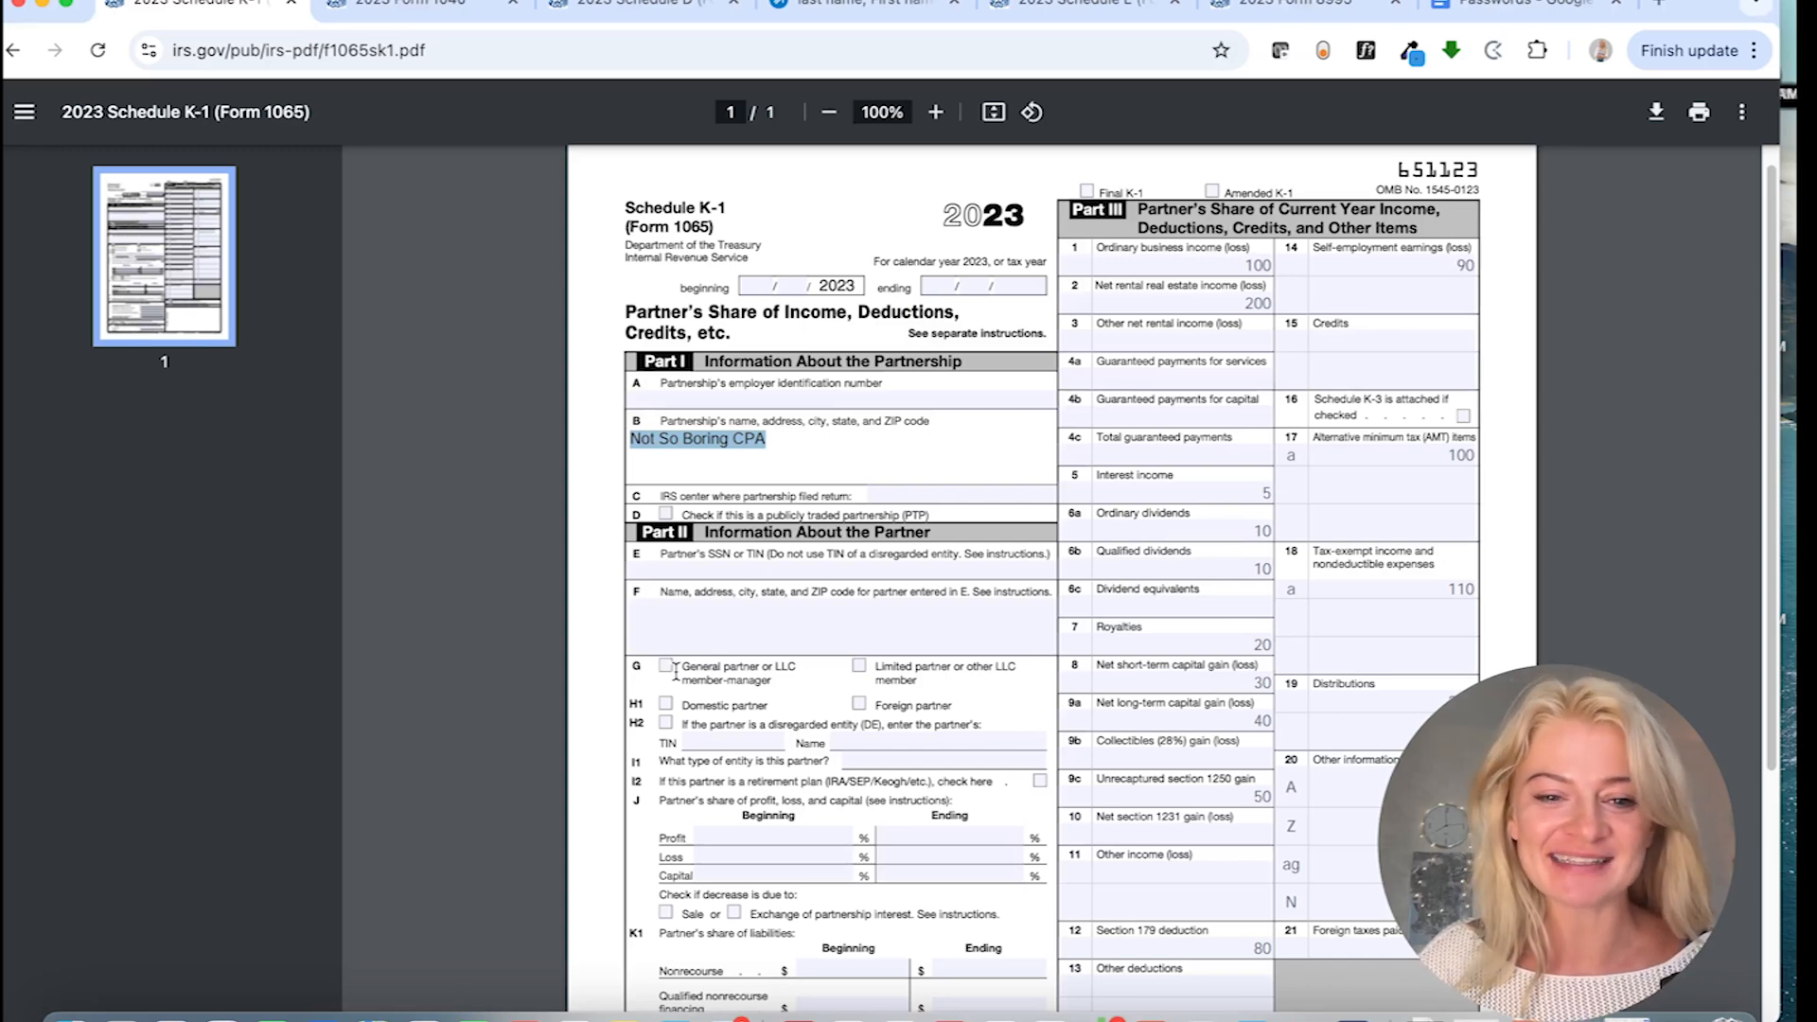
pyautogui.click(720, 629)
pyautogui.write('Kat')
pyautogui.click(503, 483)
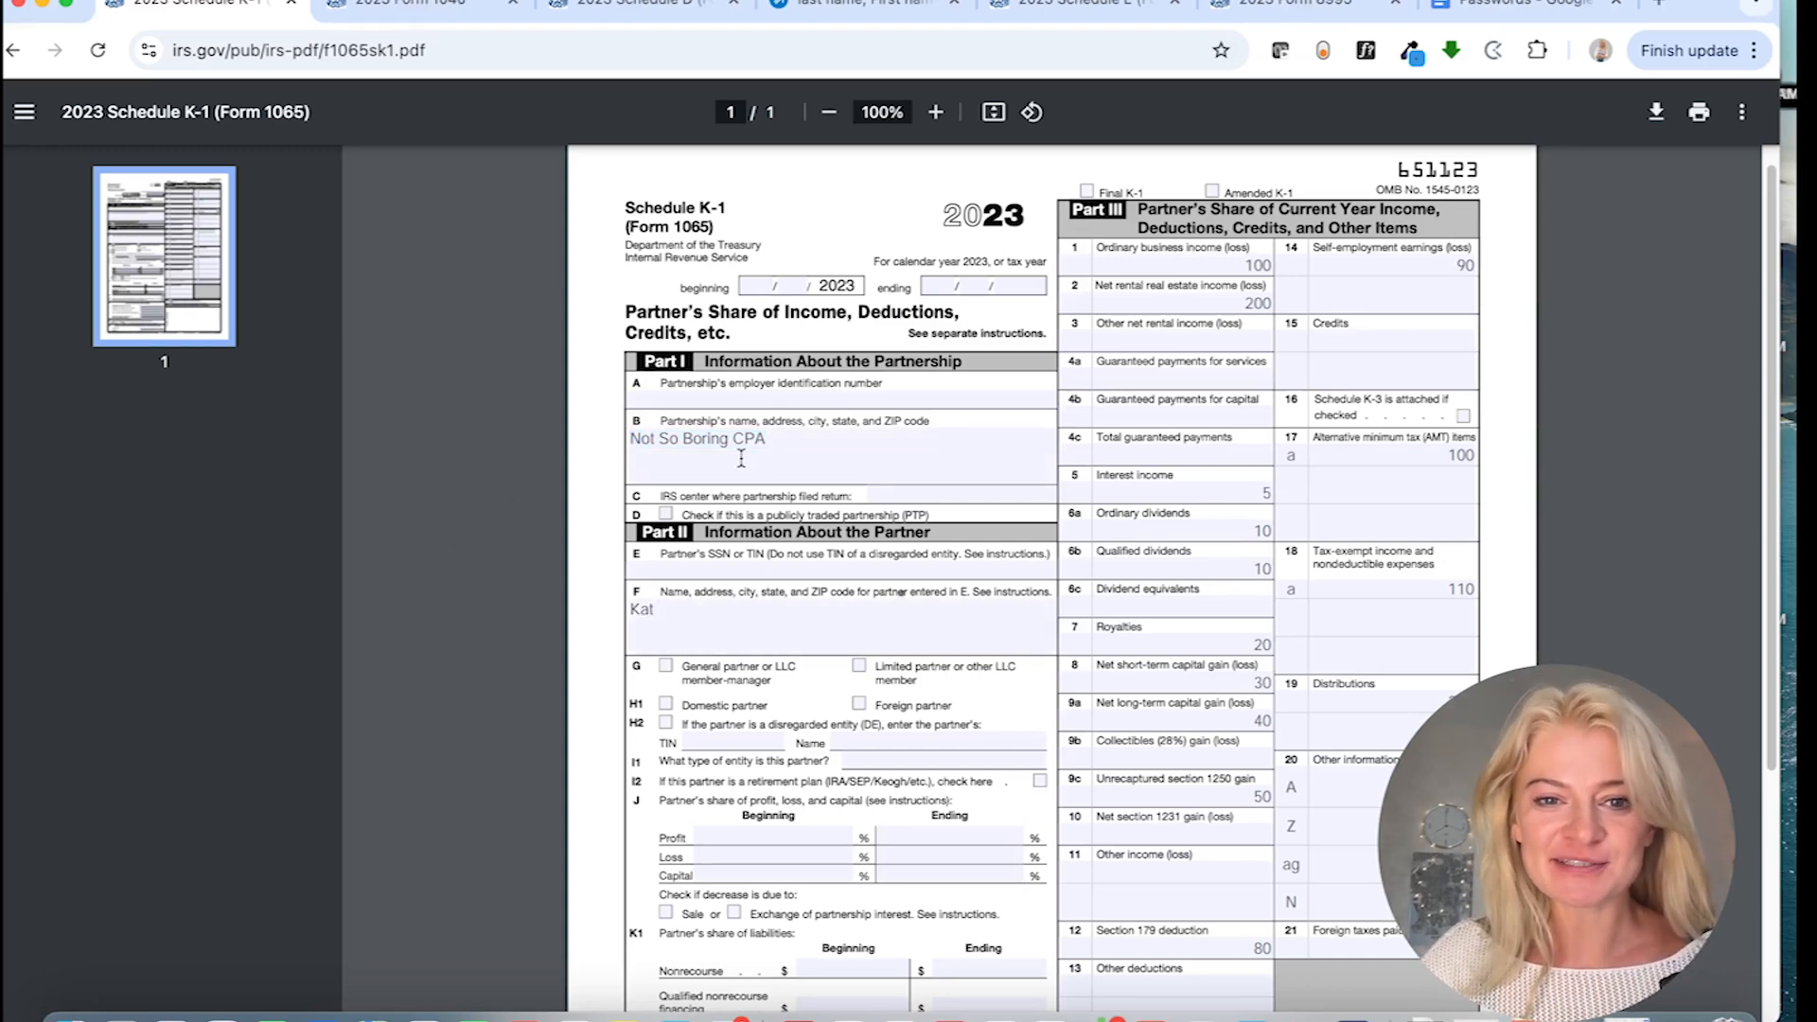
pyautogui.click(748, 403)
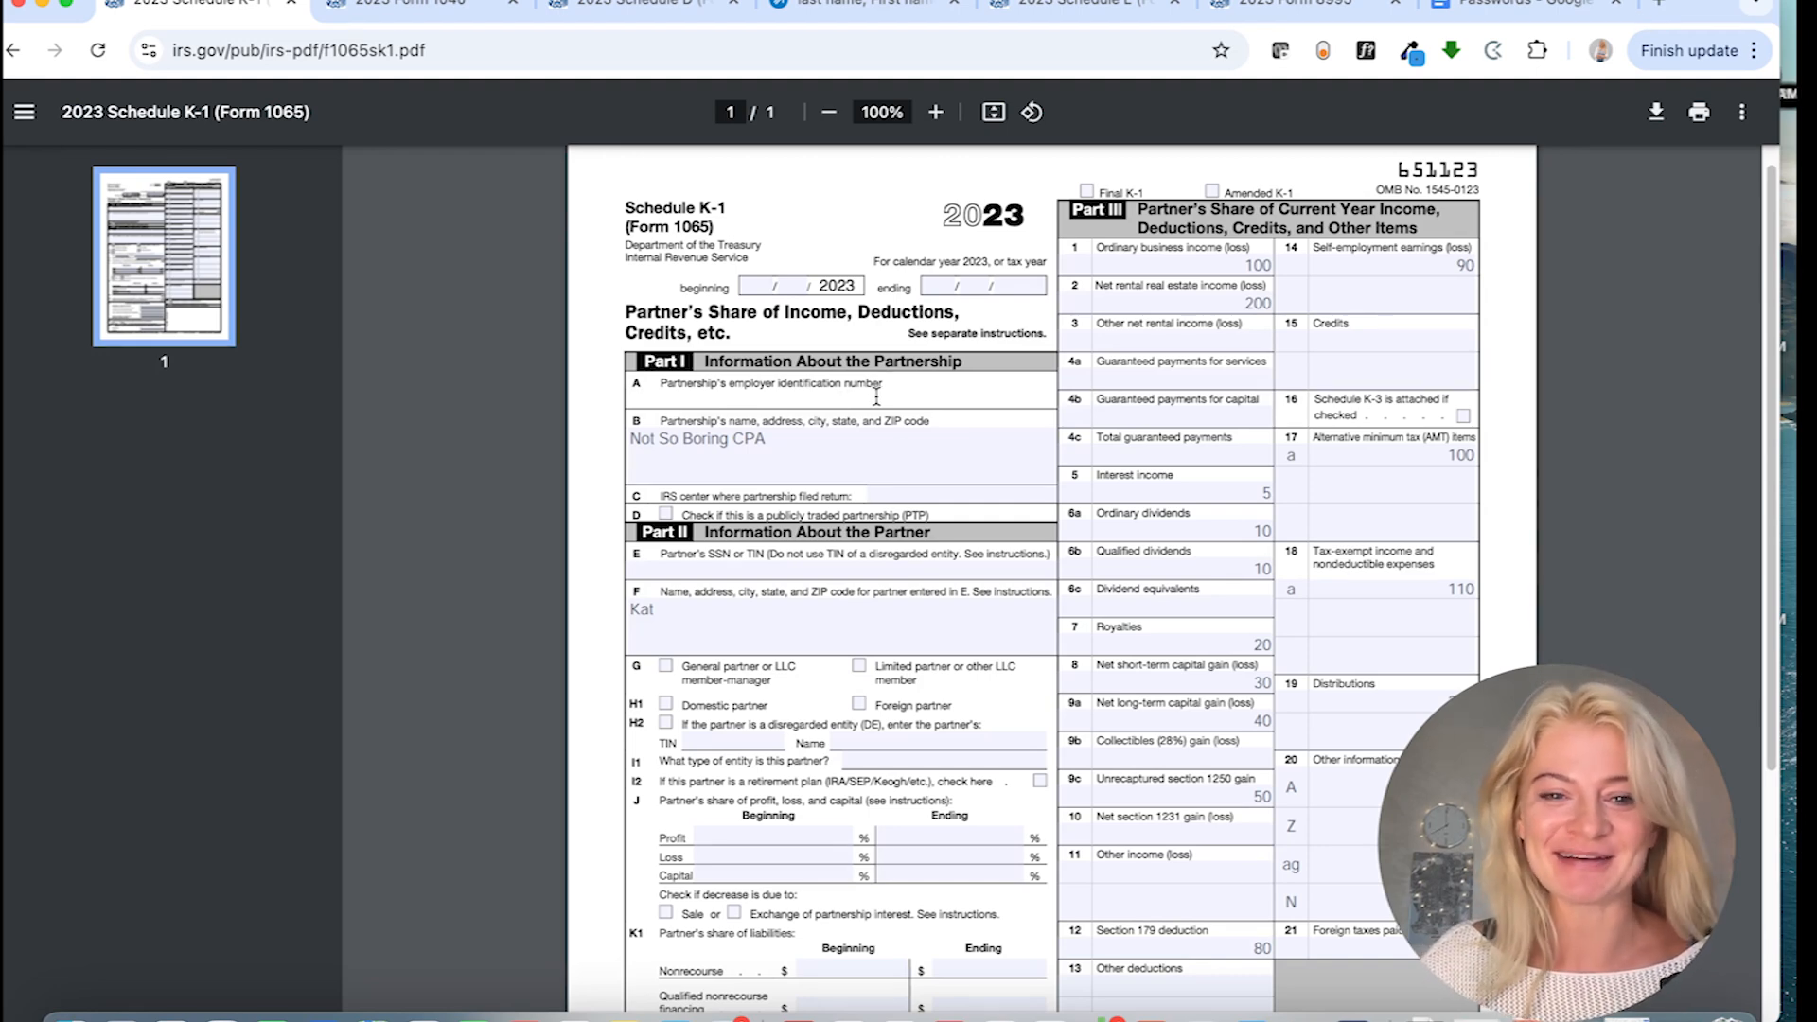
# - Review the partnership information in Part I and the partner information in Part II of the Schedule K-1
pyautogui.moveTo(797, 452); pyautogui.dragTo(596, 445)
pyautogui.moveTo(786, 447); pyautogui.dragTo(641, 439)
pyautogui.scroll(-1, 780, 489)
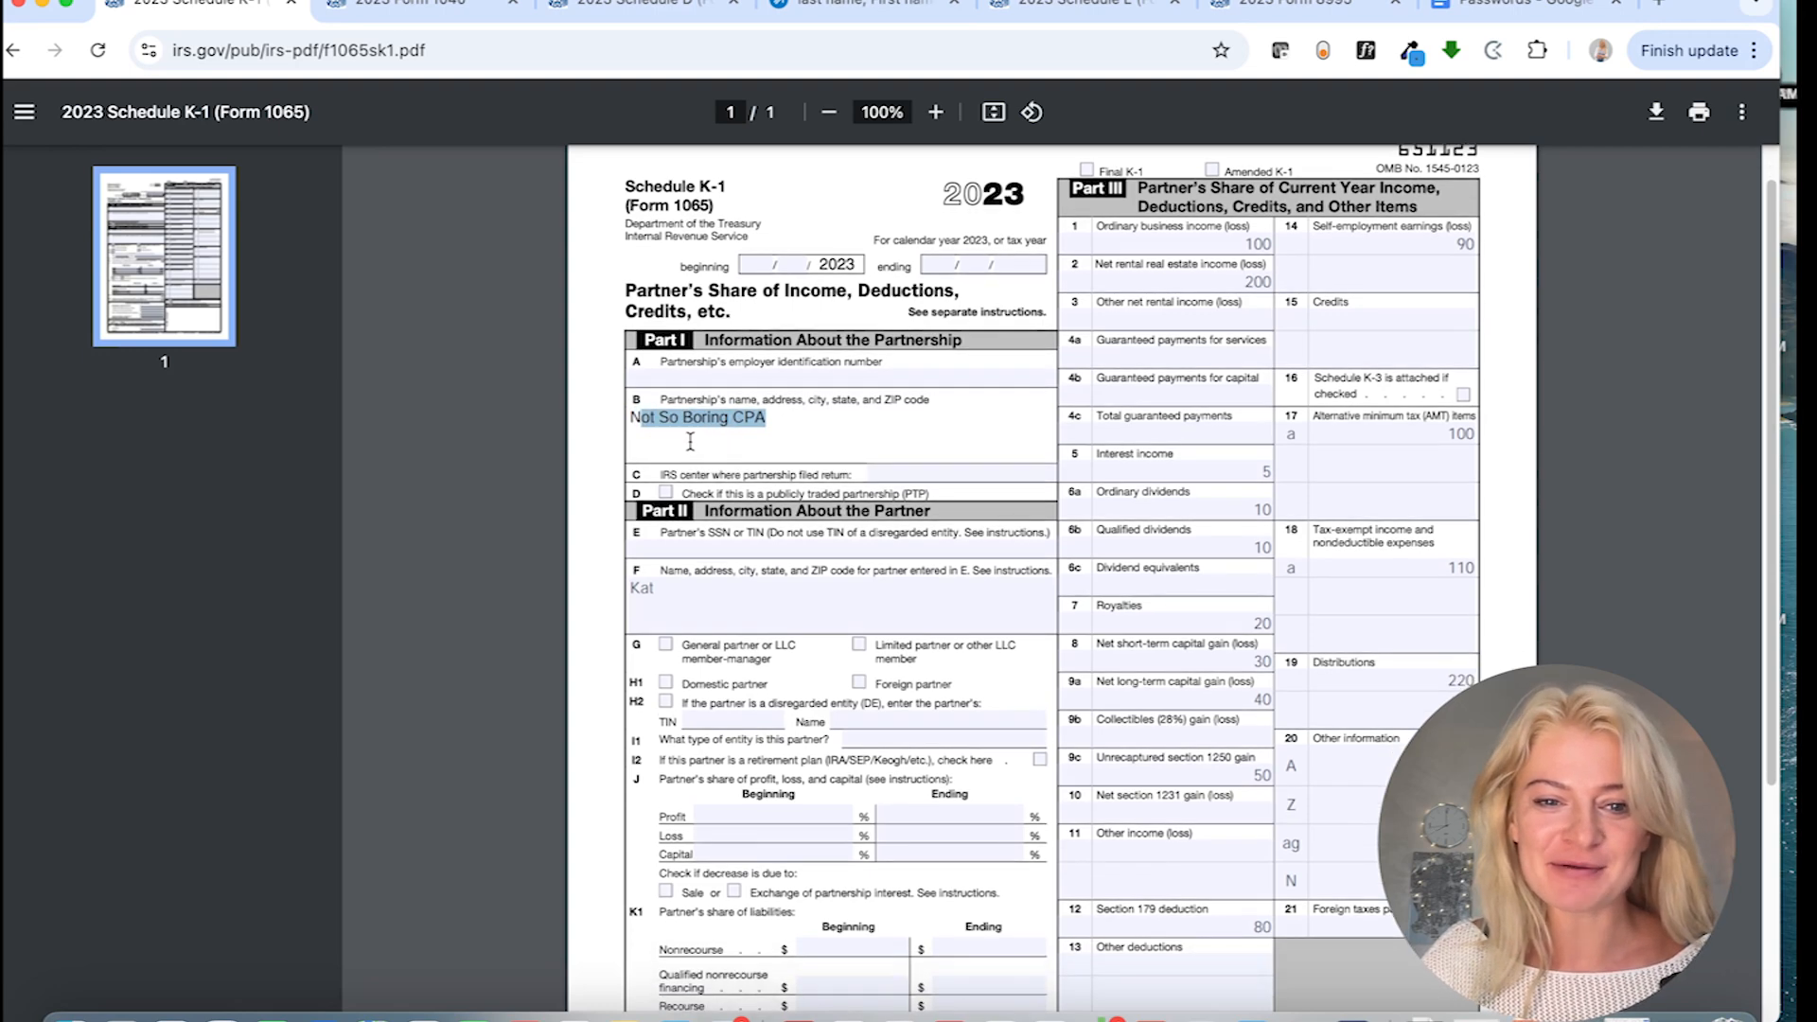
pyautogui.click(832, 445)
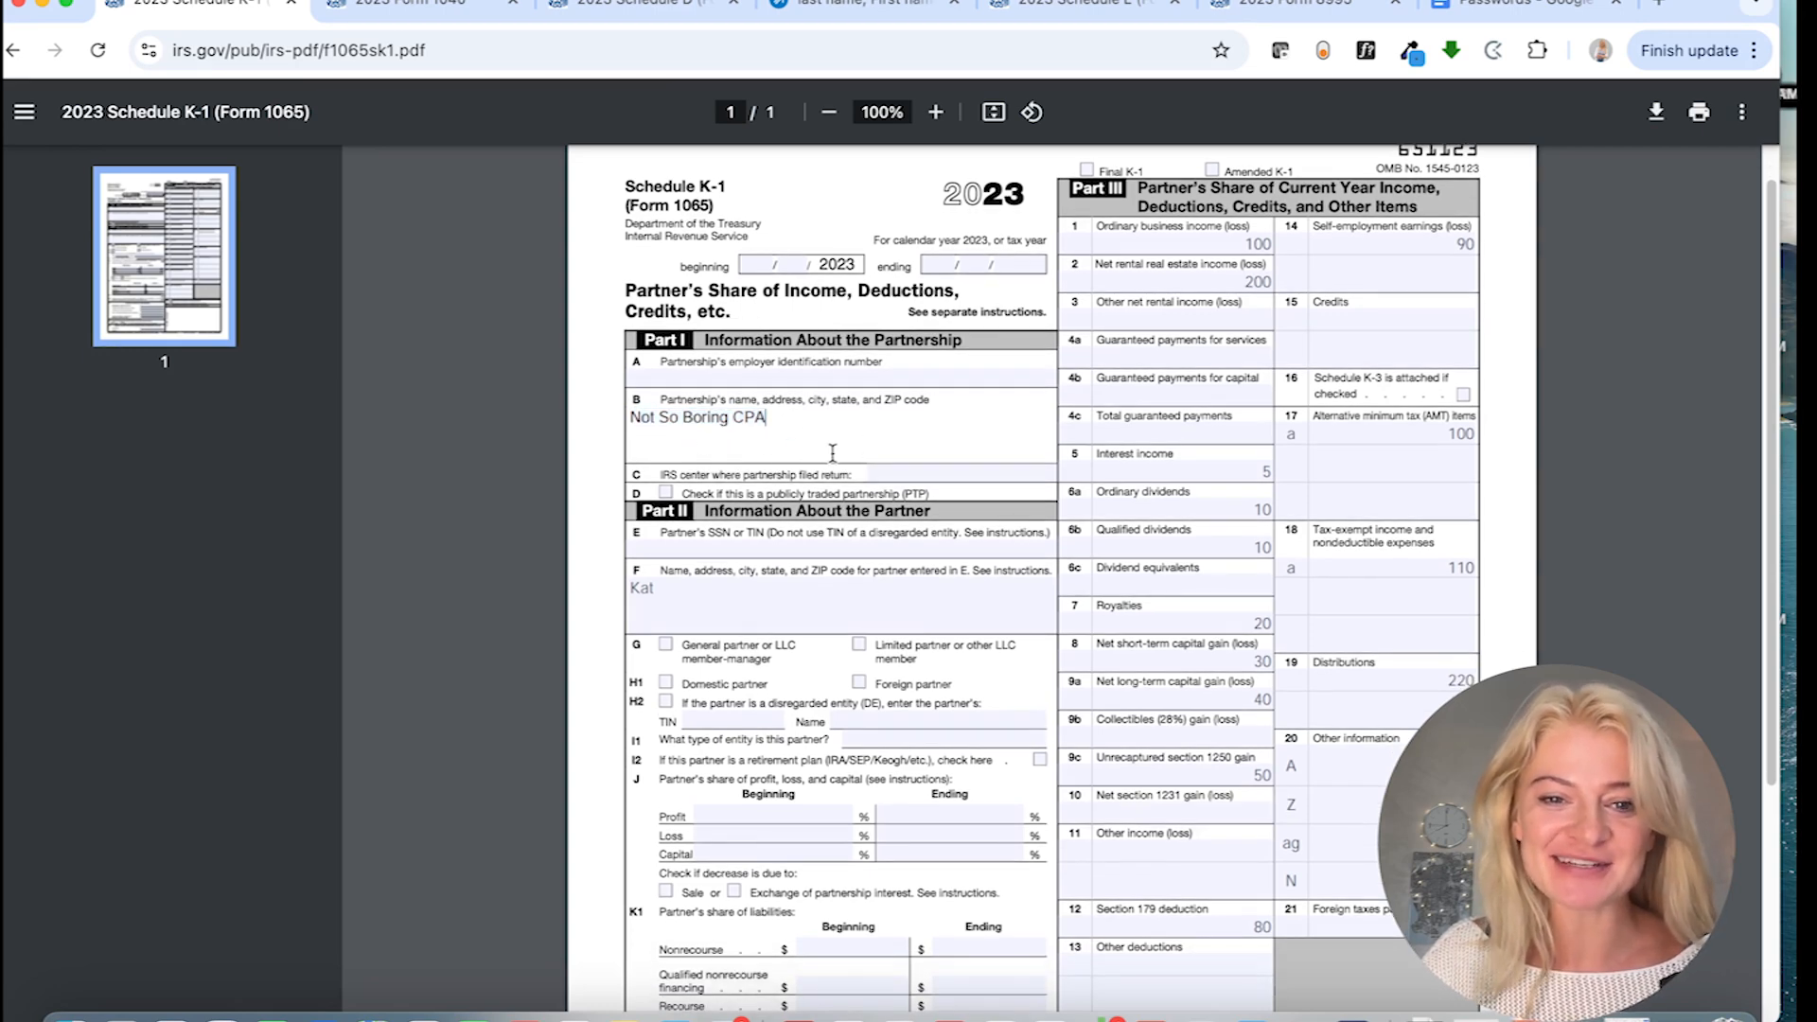
pyautogui.click(746, 597)
pyautogui.scroll(-5, 748, 607)
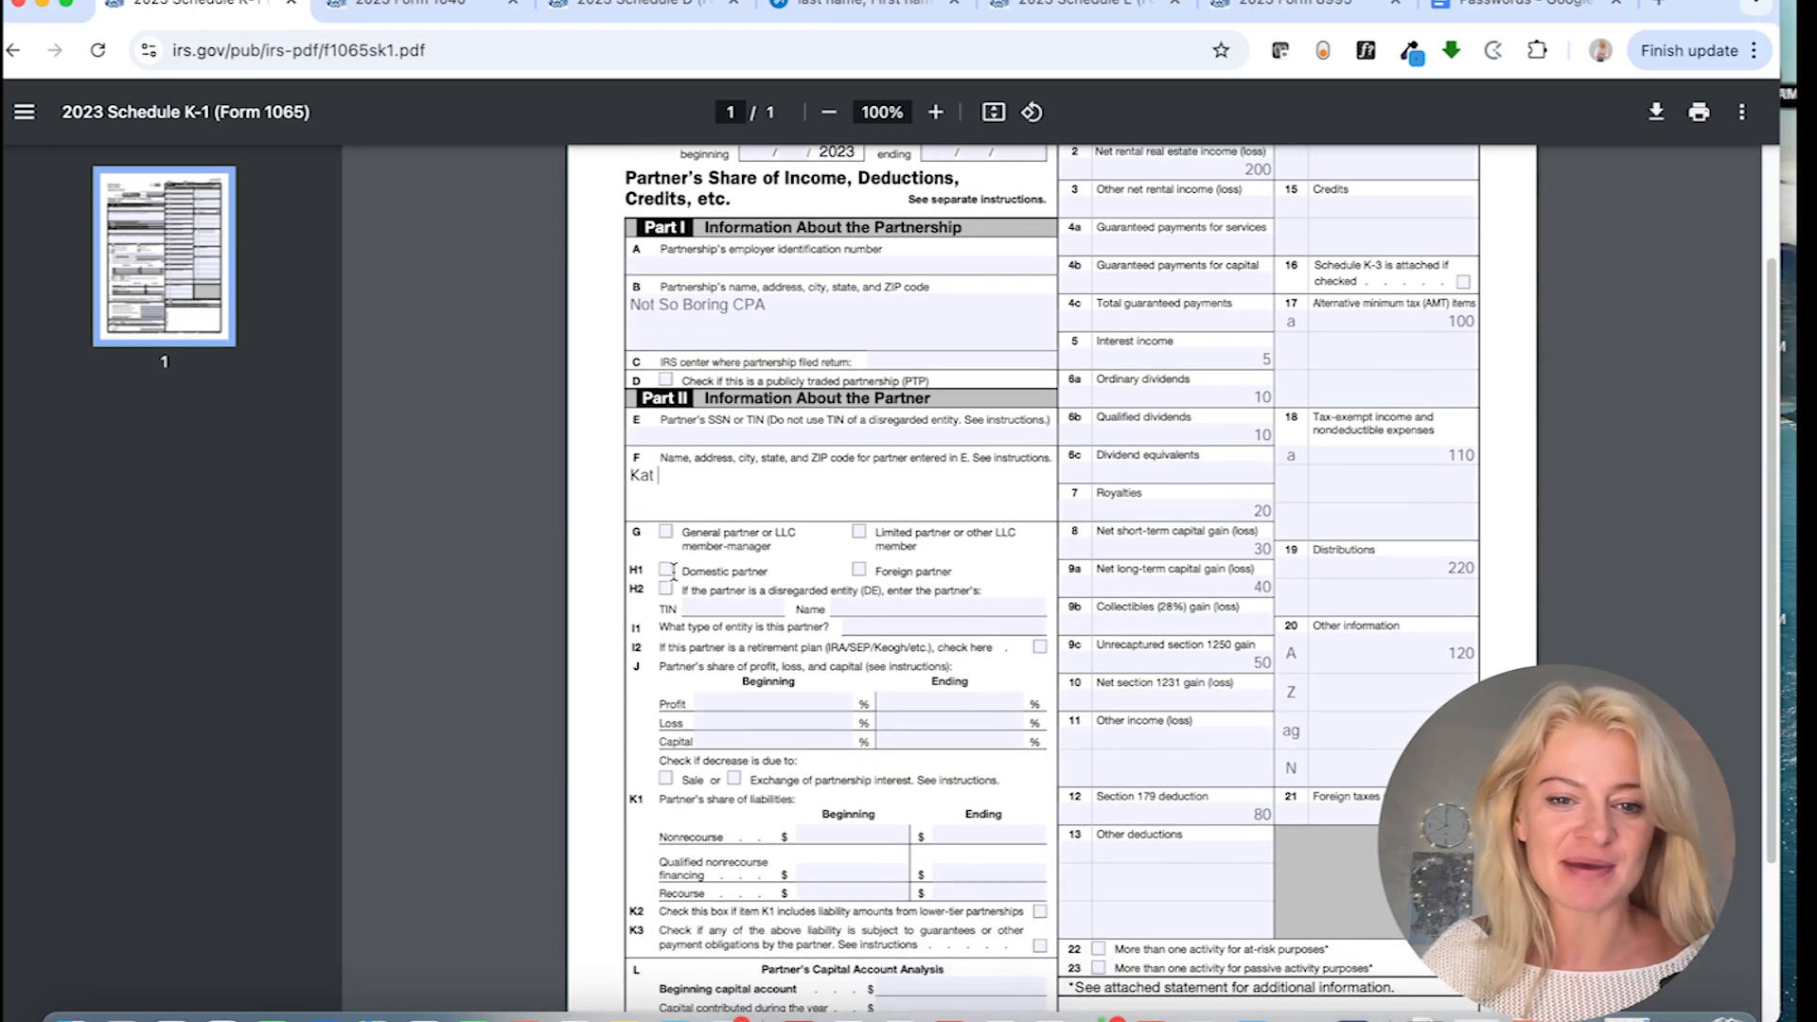
pyautogui.scroll(-5, 883, 633)
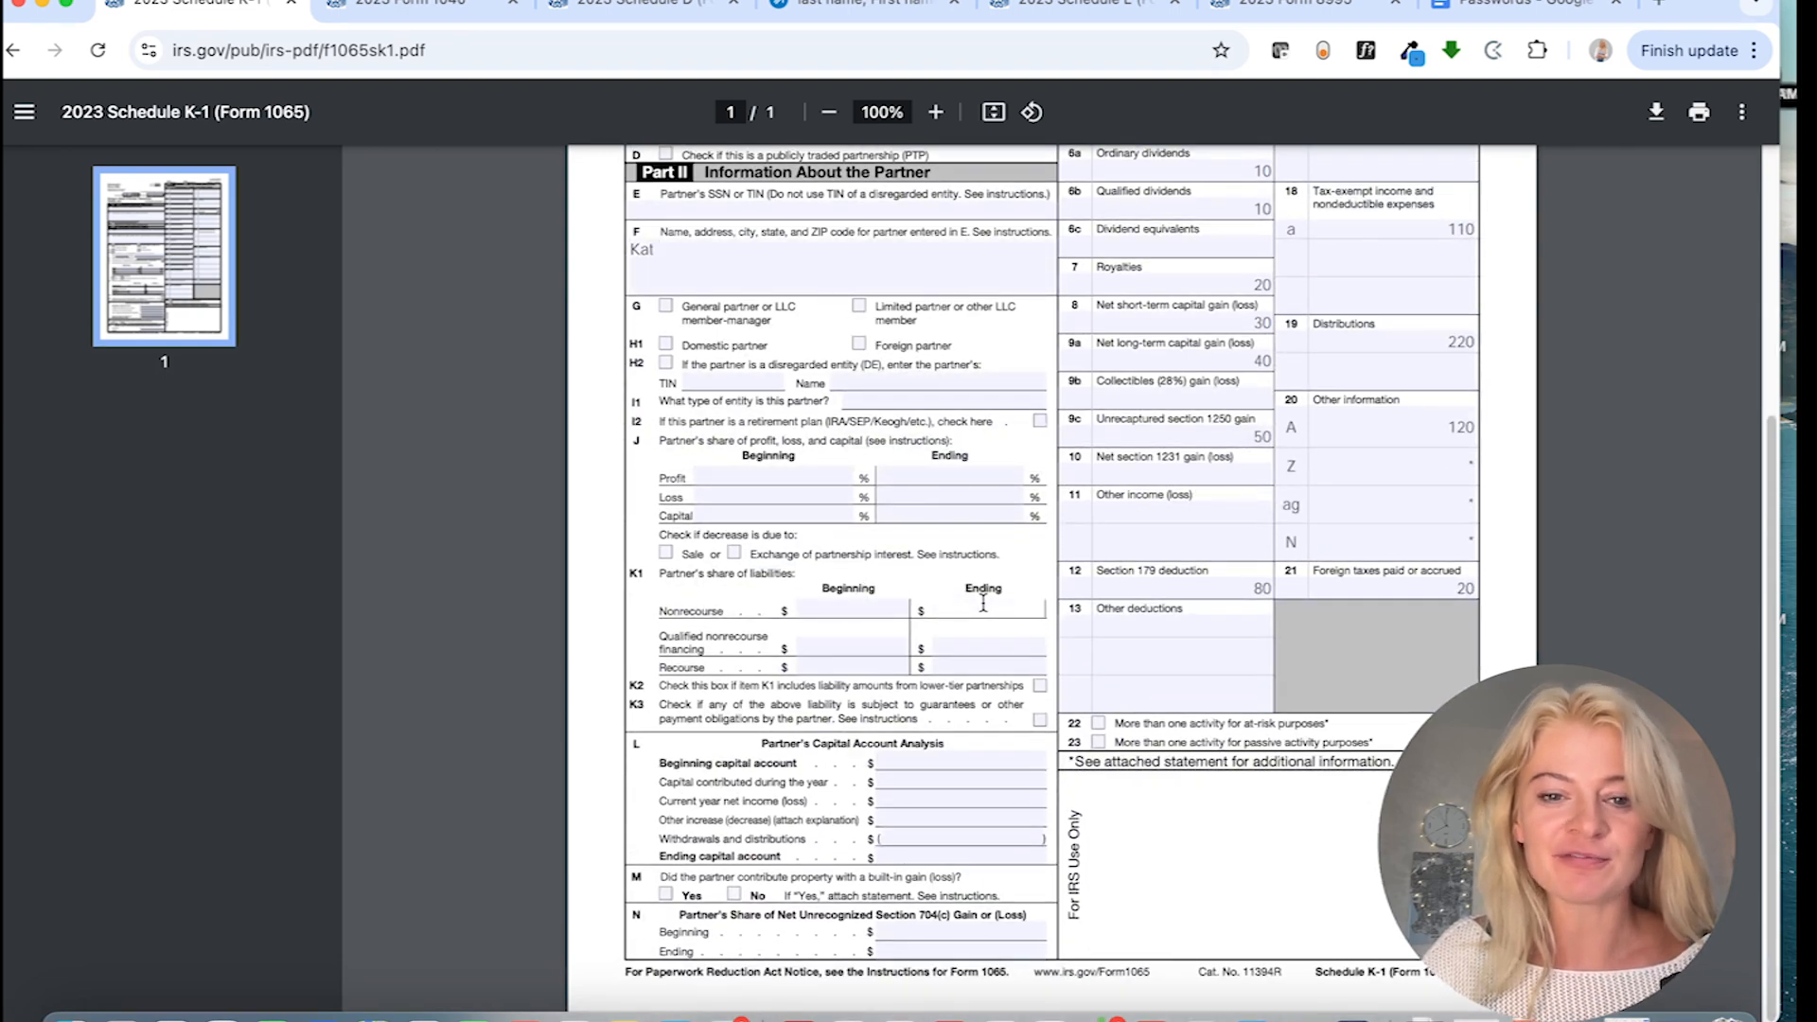
pyautogui.scroll(6, 1002, 822)
pyautogui.scroll(2, 1001, 821)
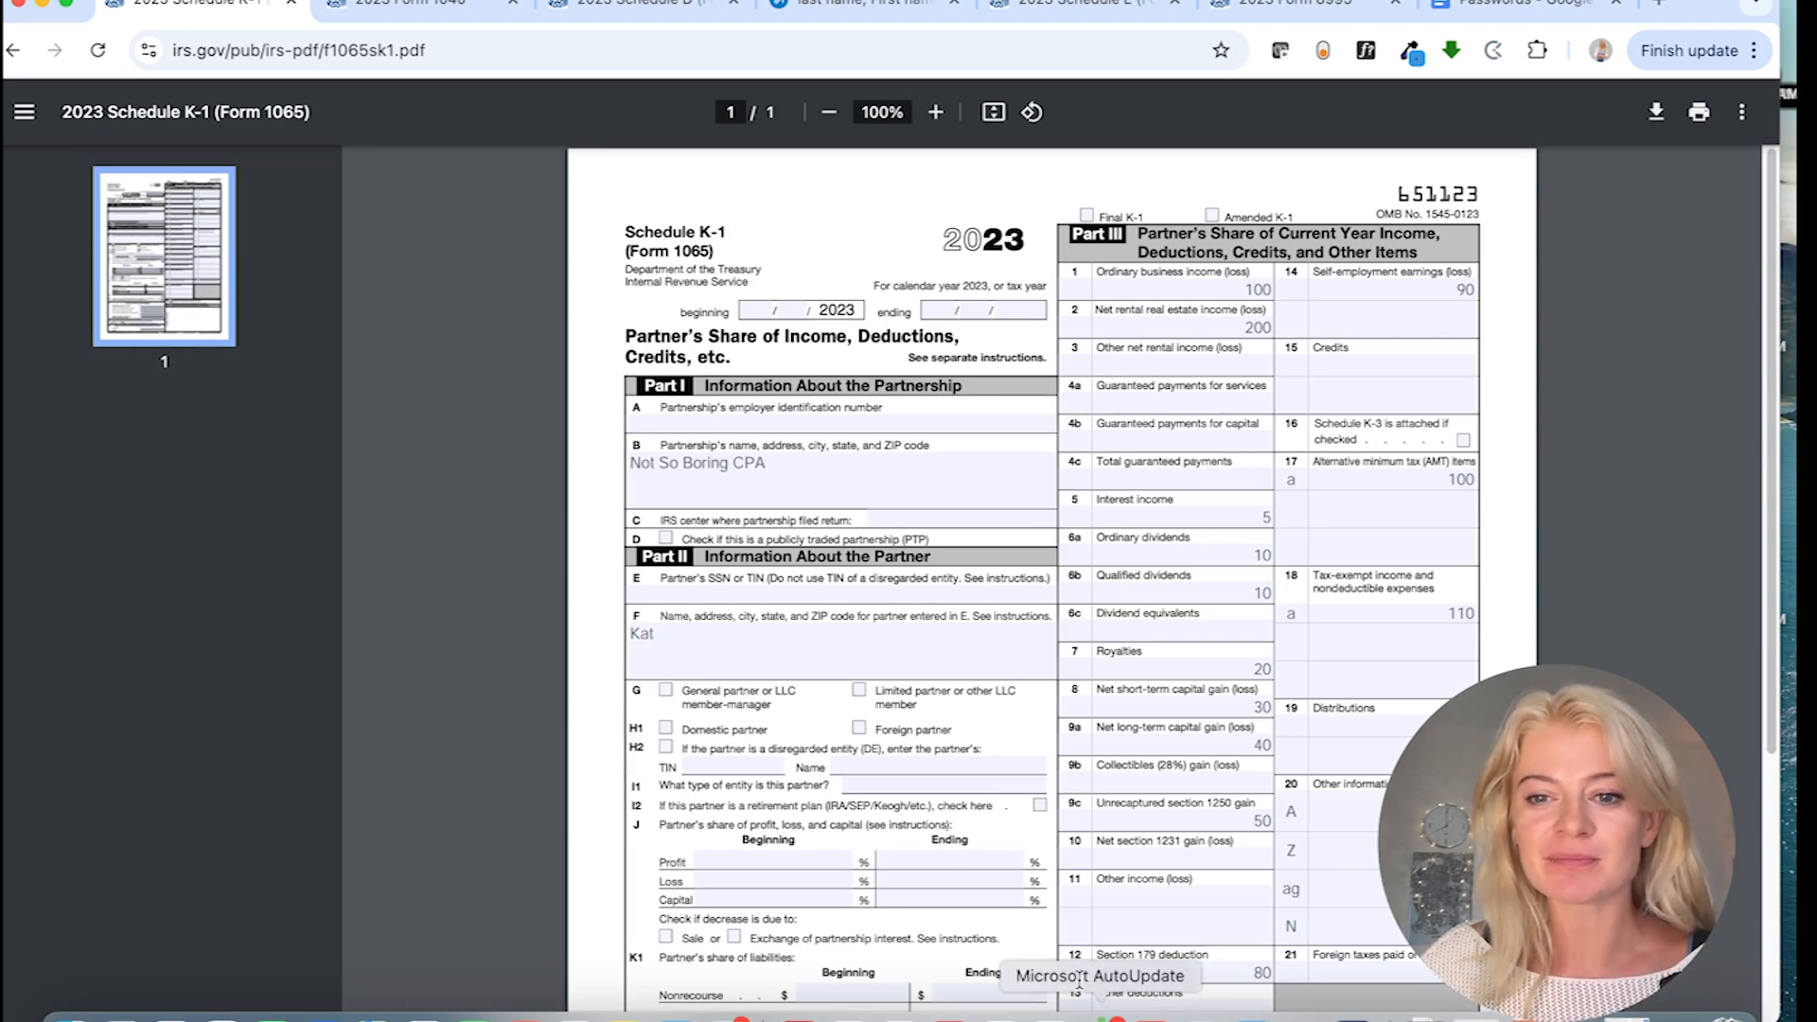
pyautogui.scroll(-2, 1221, 504)
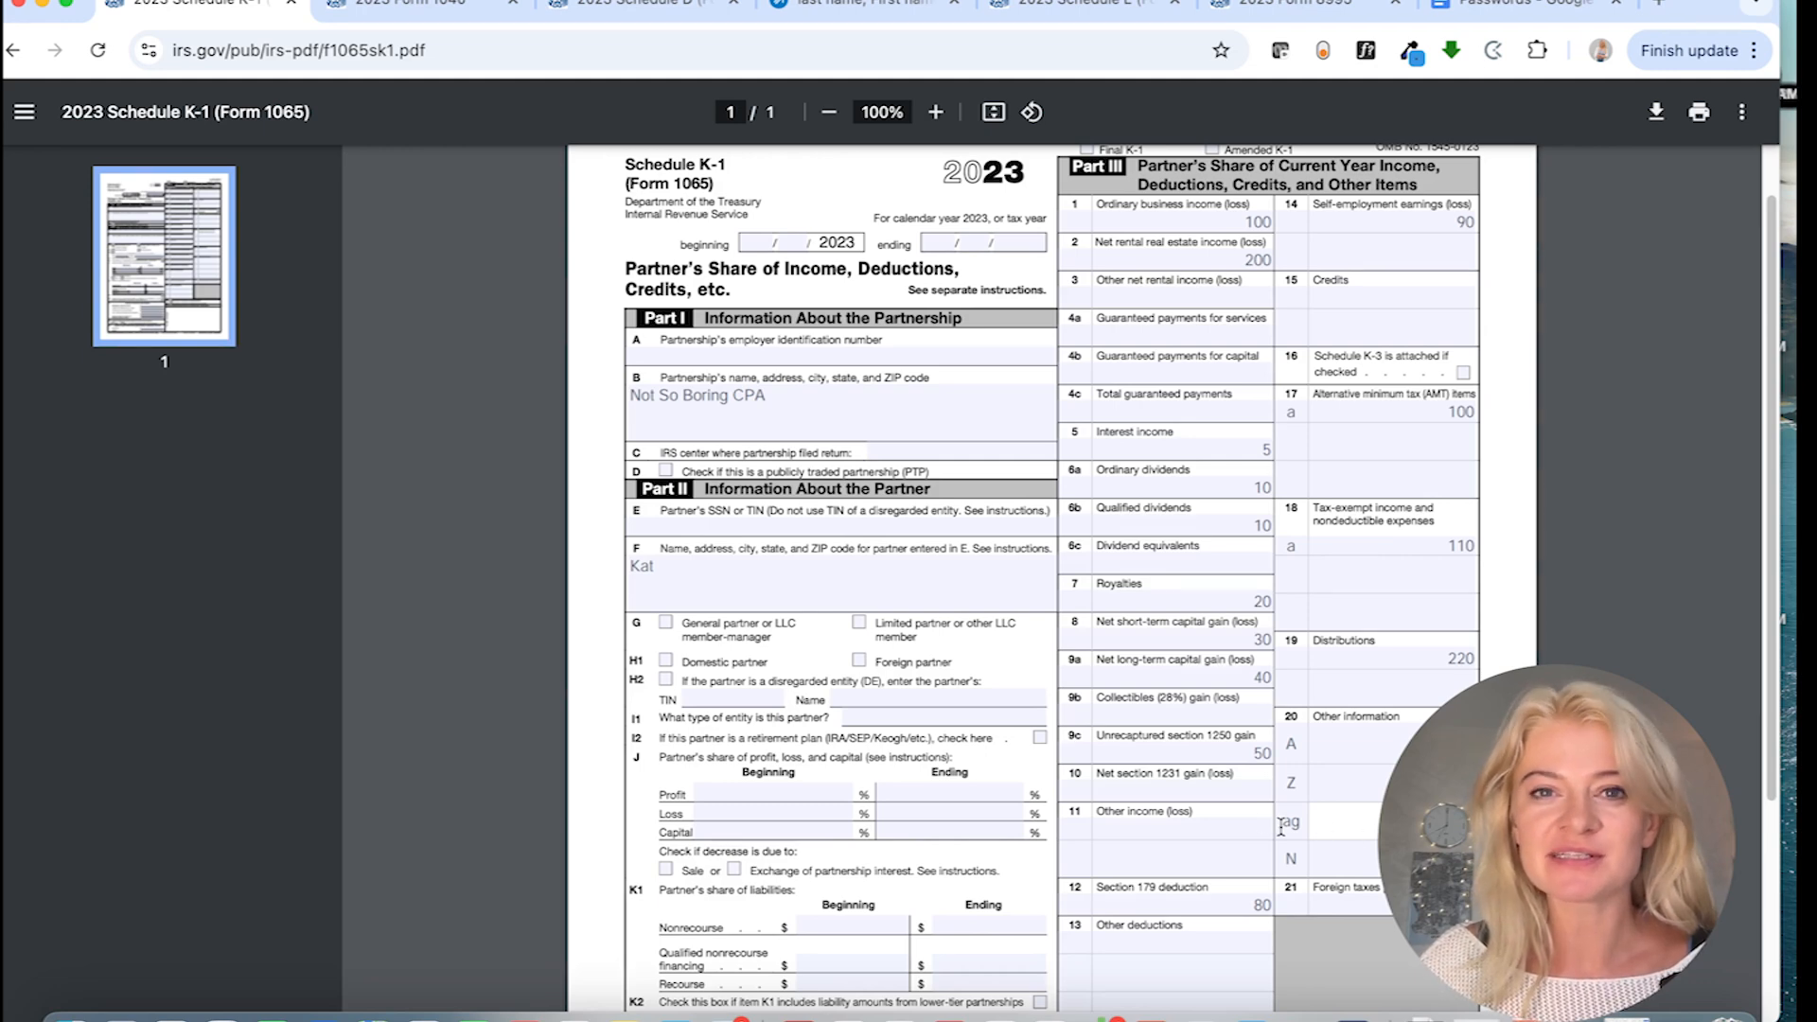
# - Examine Part III of the Schedule K-1: the box 20 codes, ordinary business income and net rental real estate income
pyautogui.doubleClick(1291, 859)
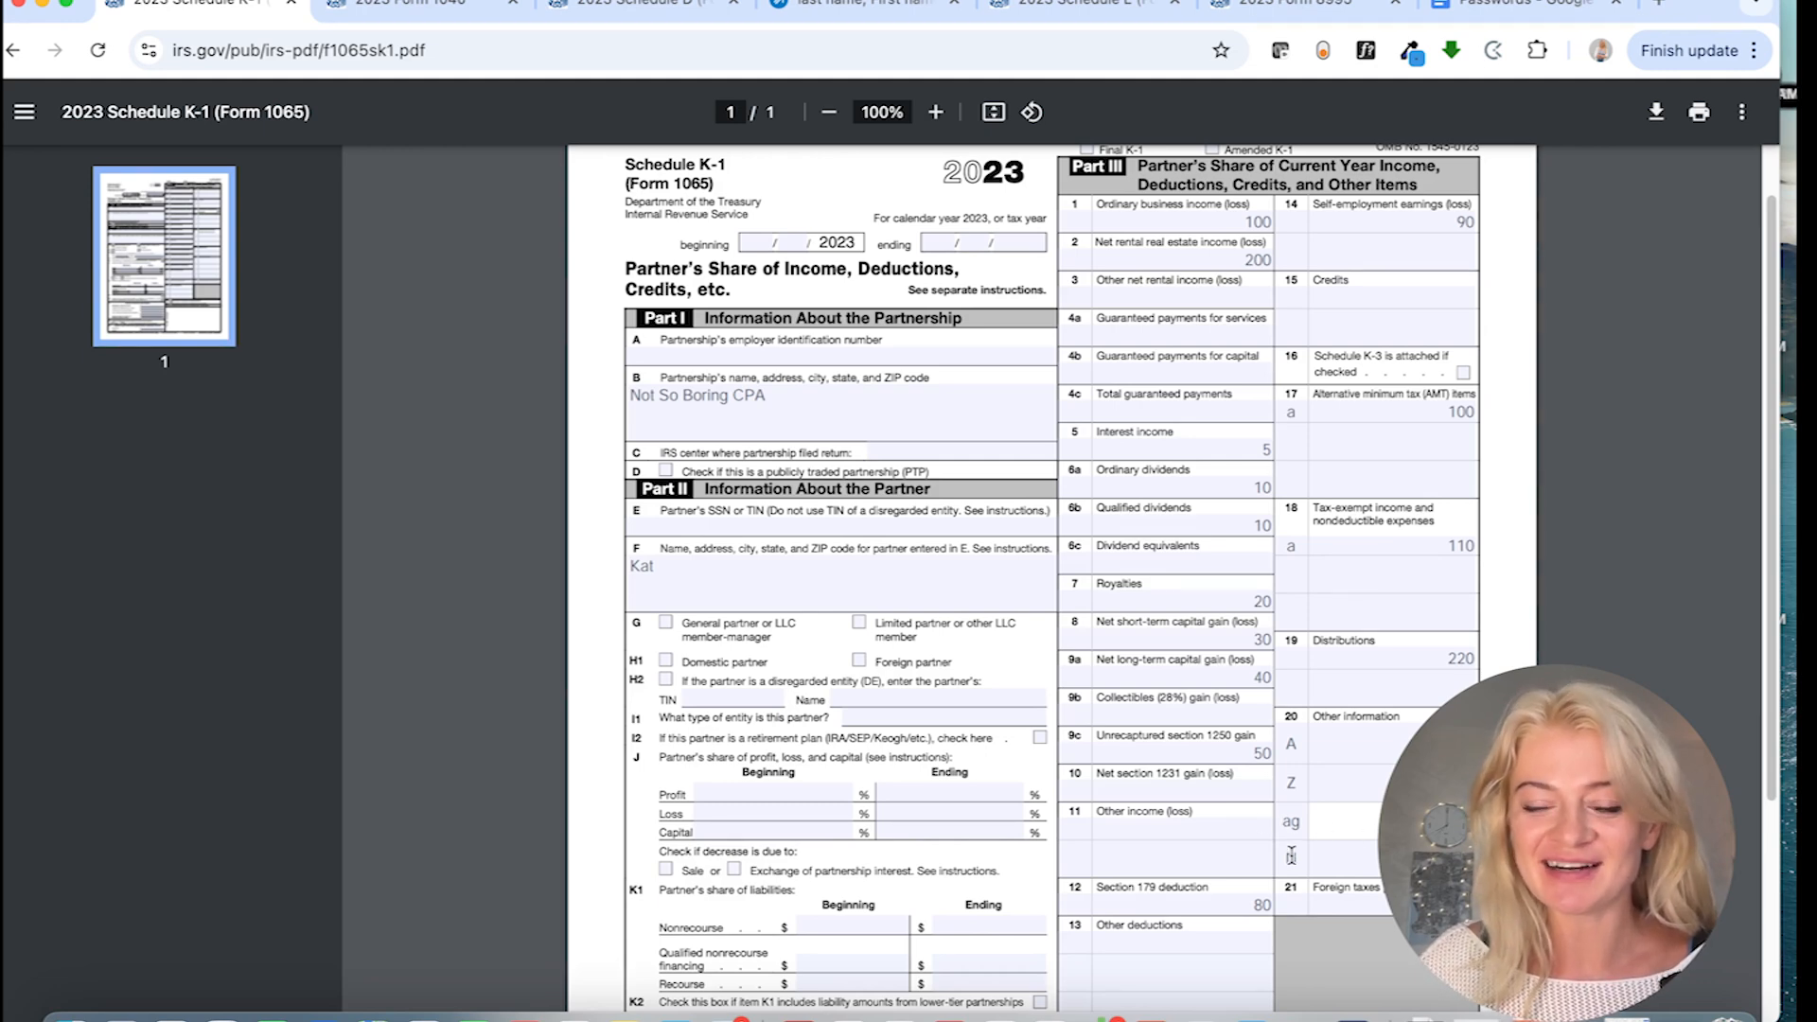
pyautogui.click(1342, 863)
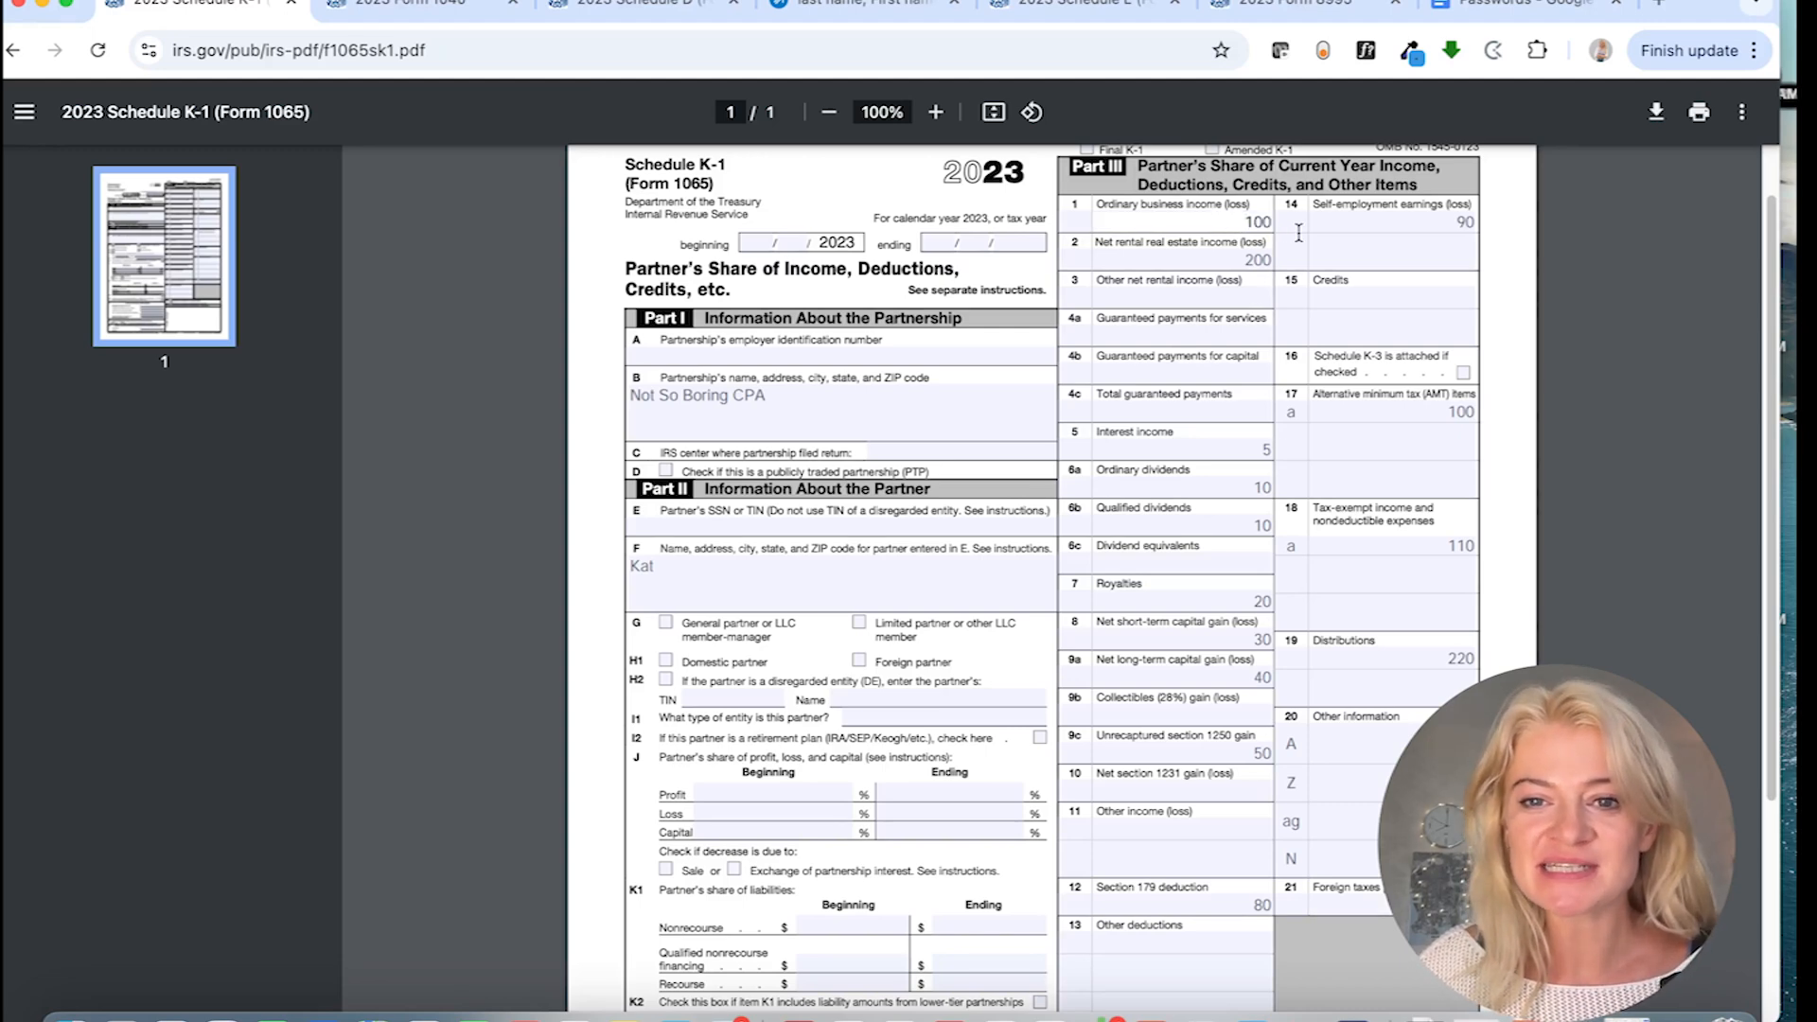
pyautogui.click(1232, 264)
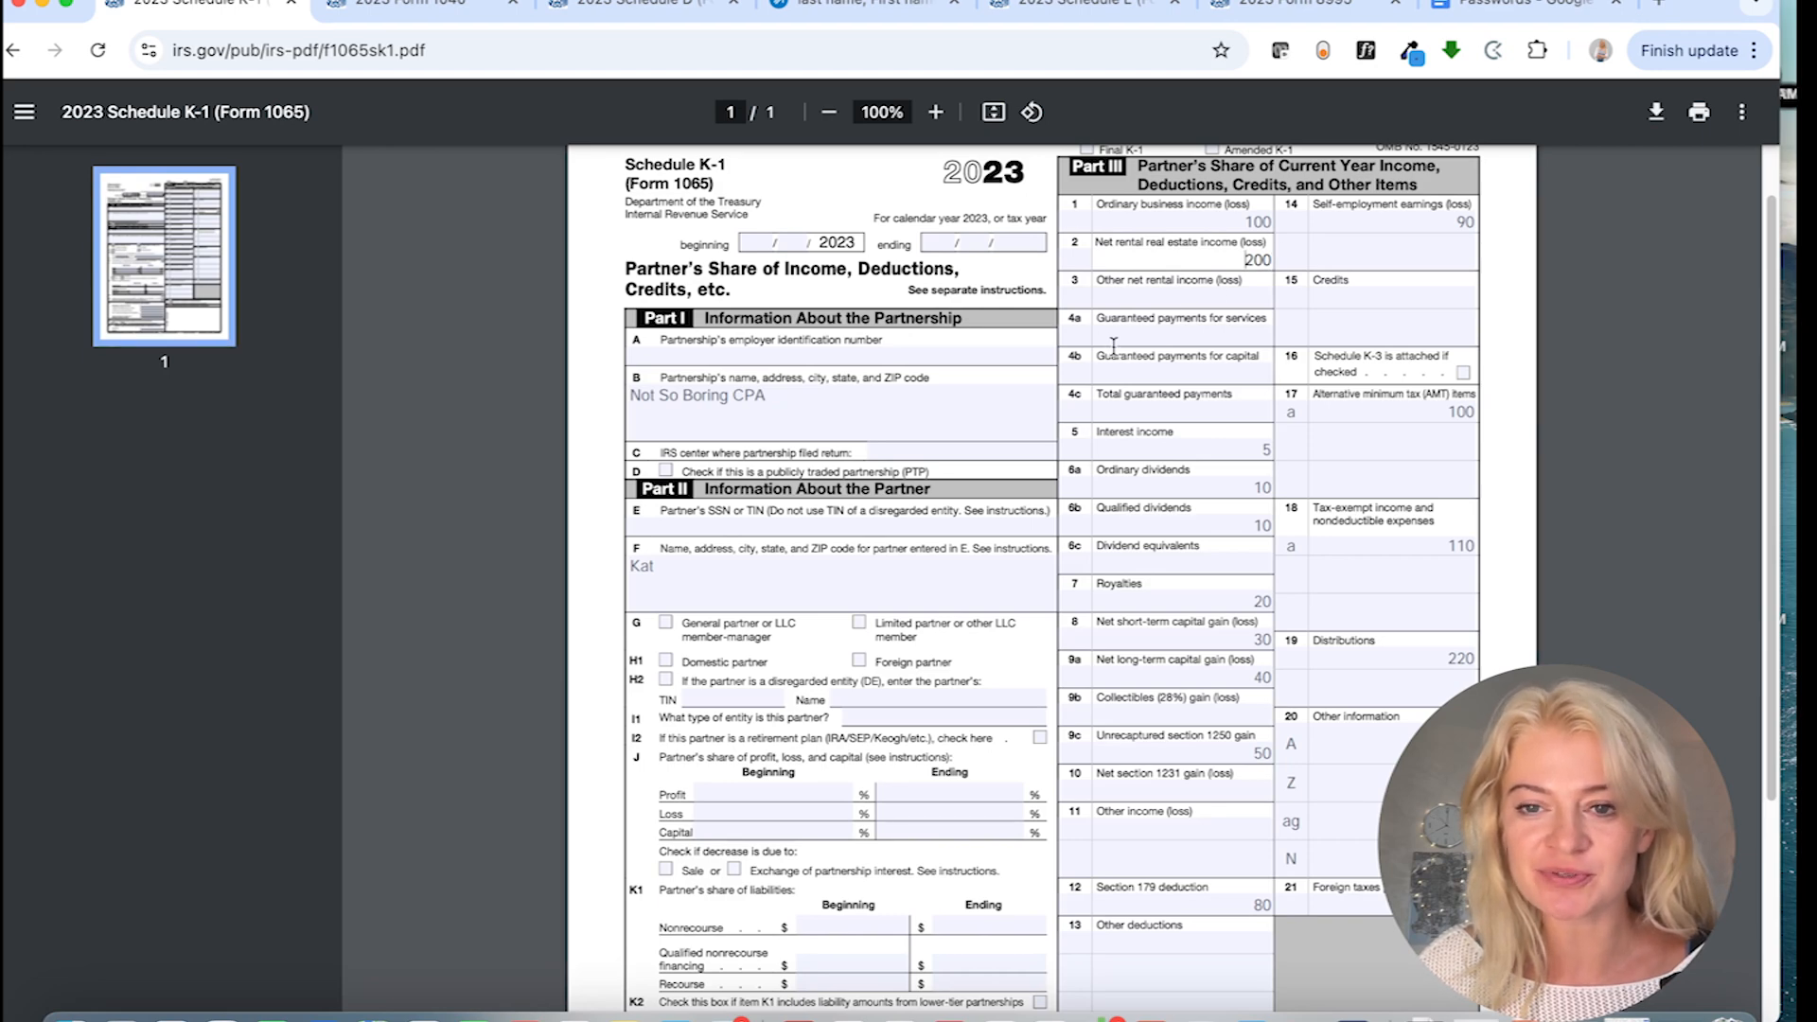
pyautogui.scroll(1, 1144, 355)
pyautogui.moveTo(1118, 209); pyautogui.dragTo(1244, 217)
pyautogui.click(1244, 217)
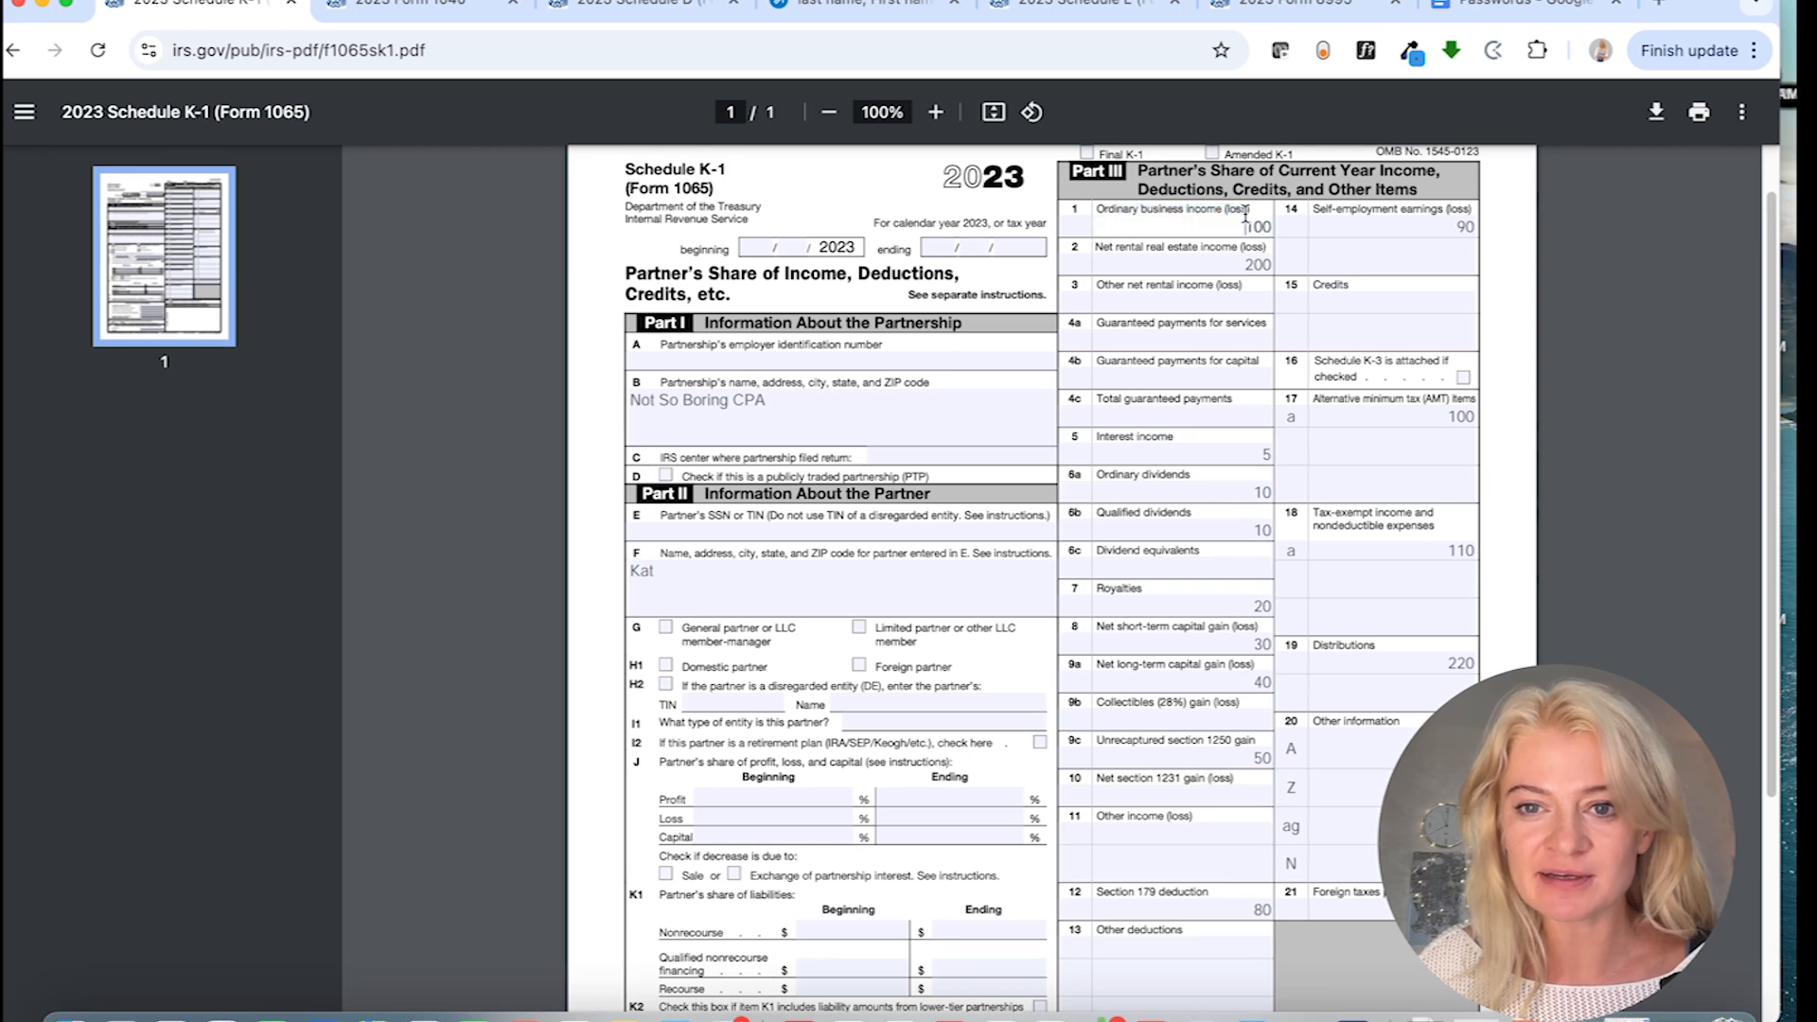
pyautogui.doubleClick(1257, 227)
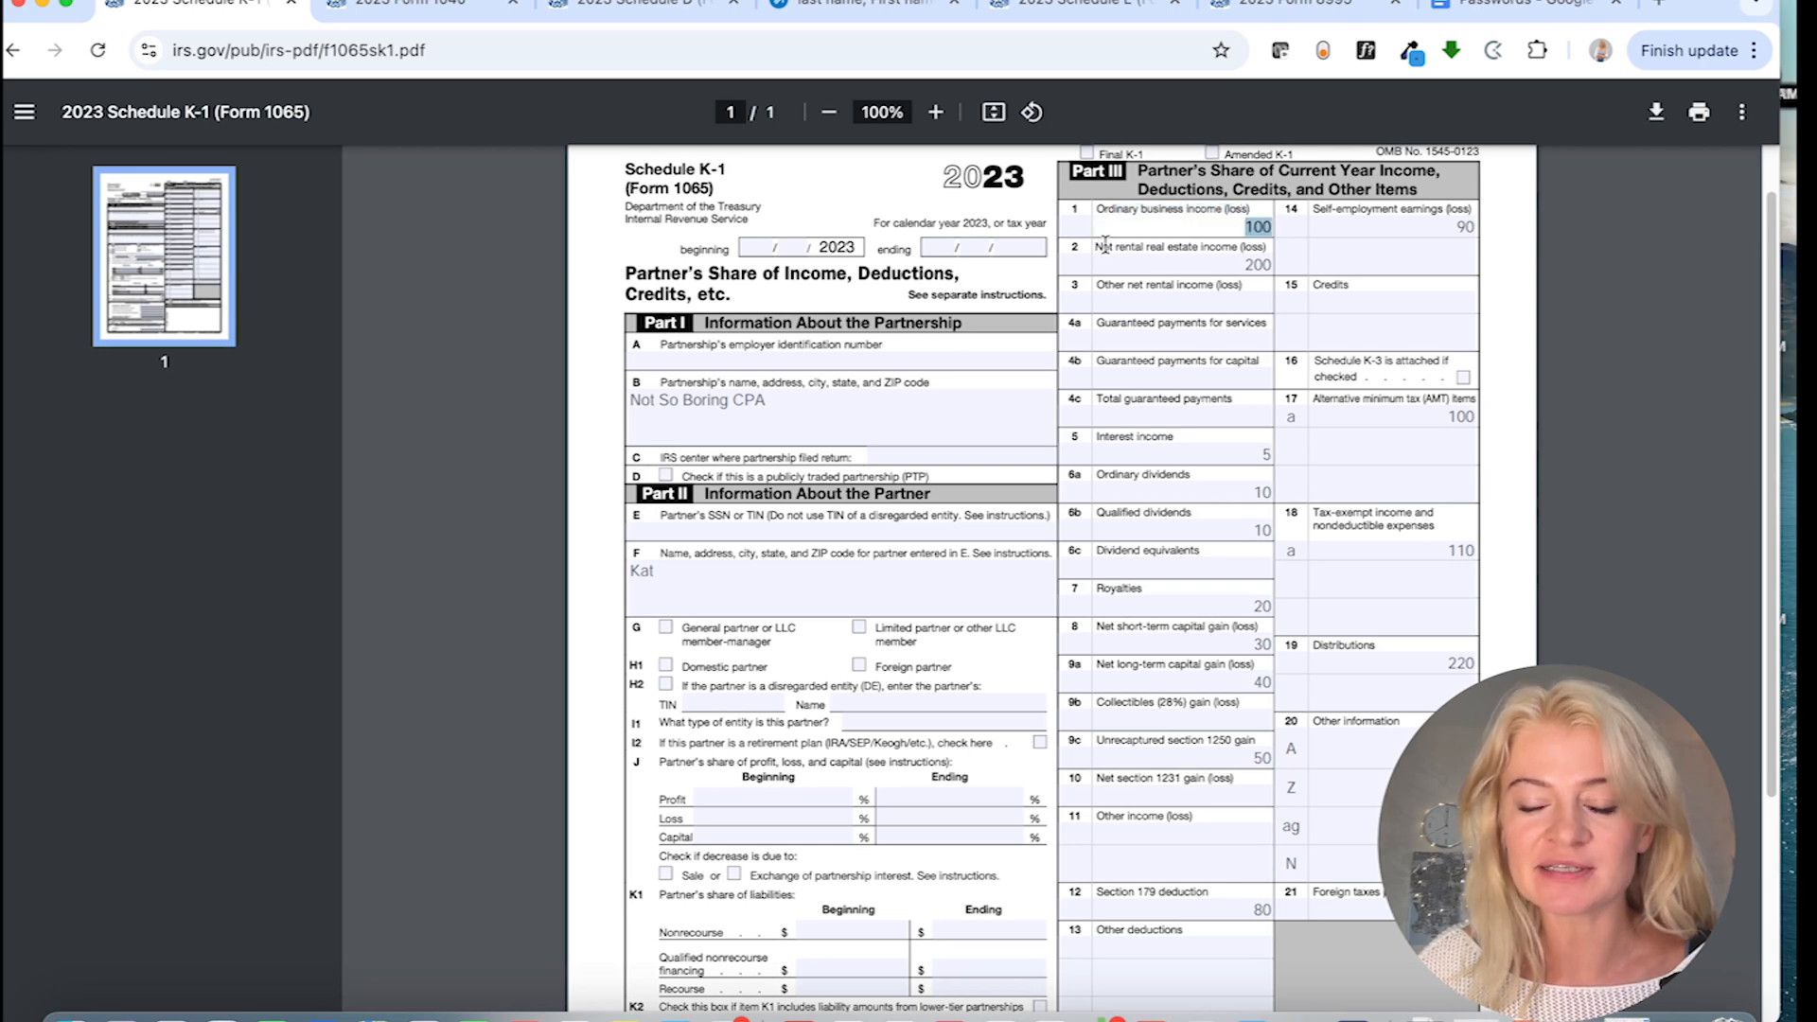
pyautogui.moveTo(1103, 246); pyautogui.dragTo(1252, 248)
pyautogui.click(1293, 263)
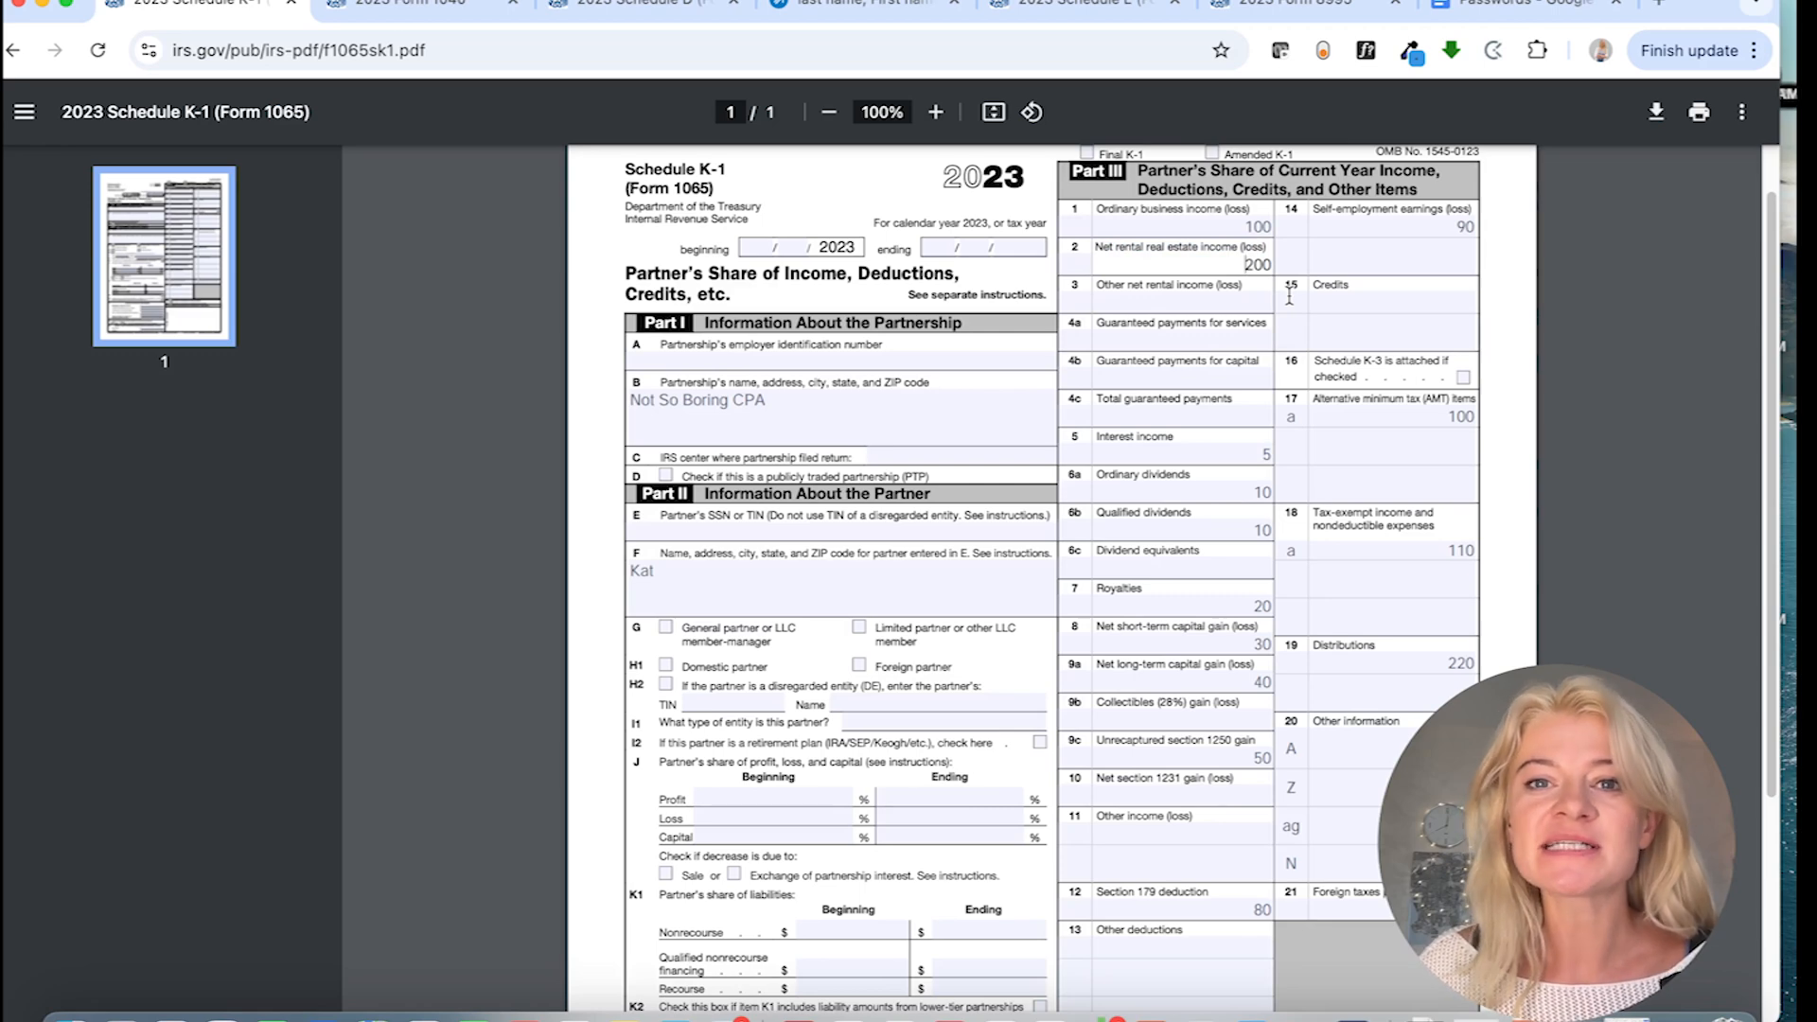
pyautogui.click(1226, 227)
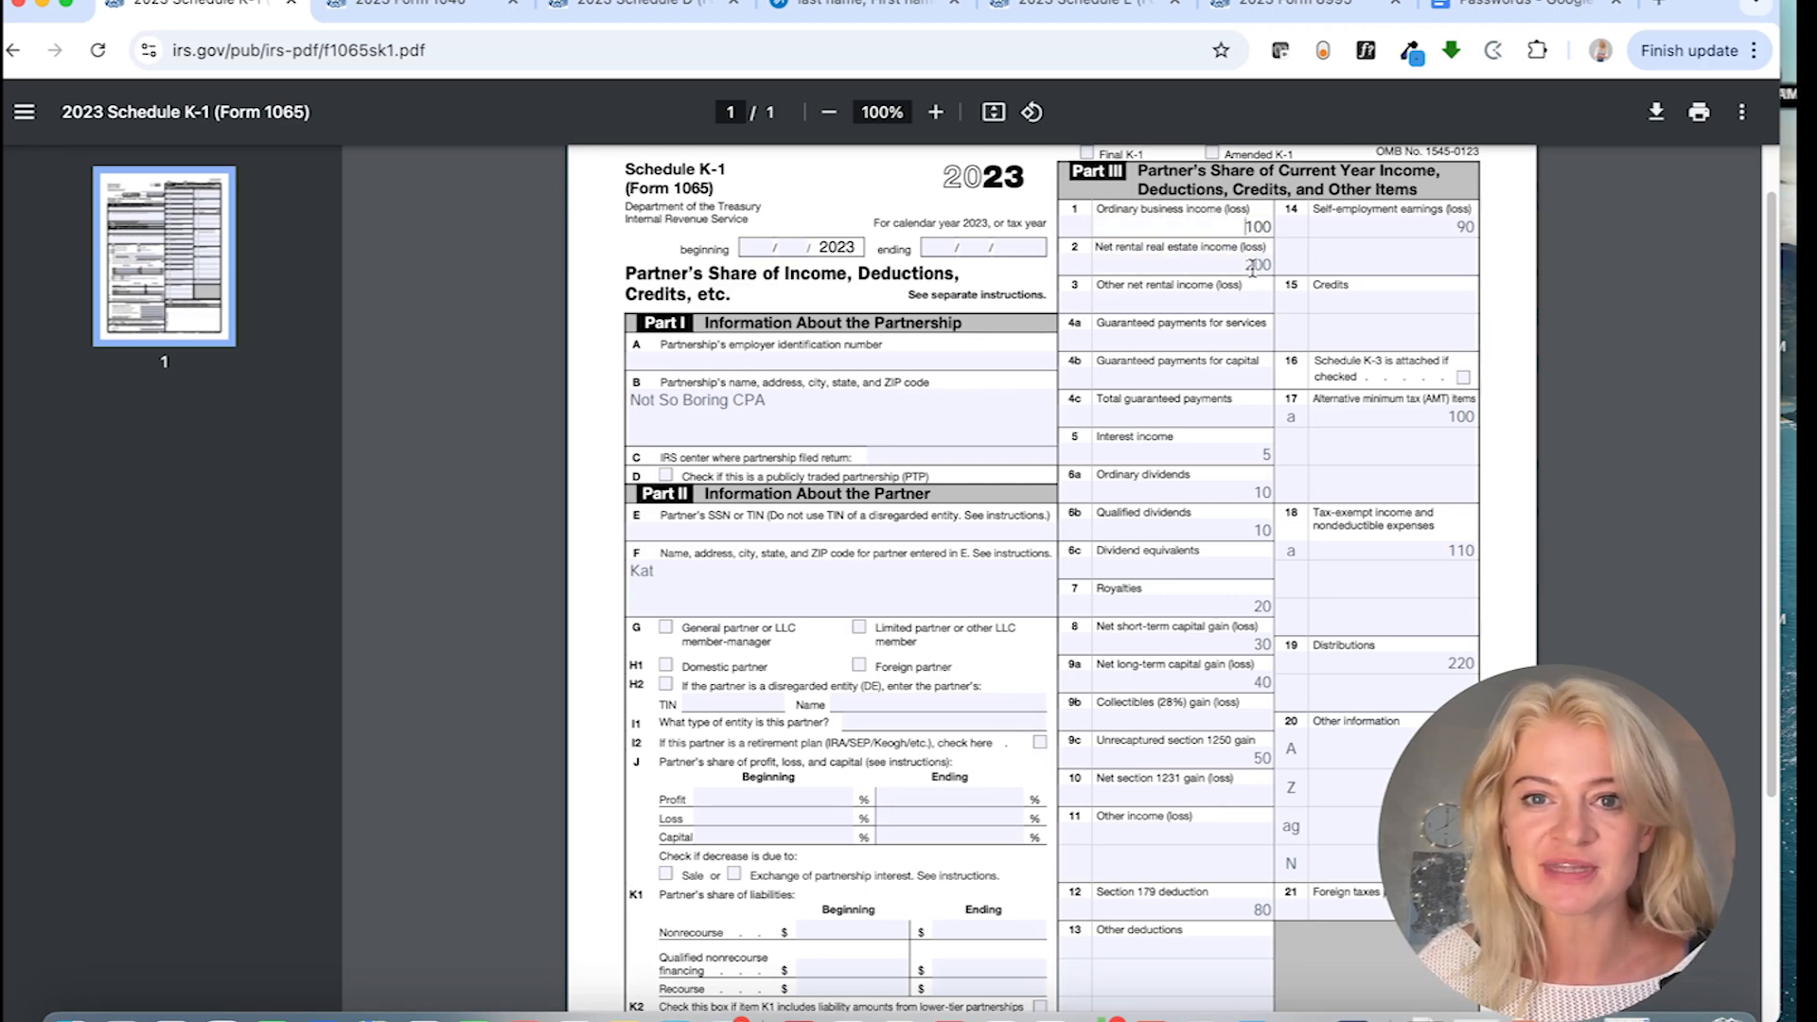
# - Switch to Schedule E (Form 1040) and examine the passive and nonpassive income columns for partnerships in Part II on page 2
pyautogui.click(1136, 9)
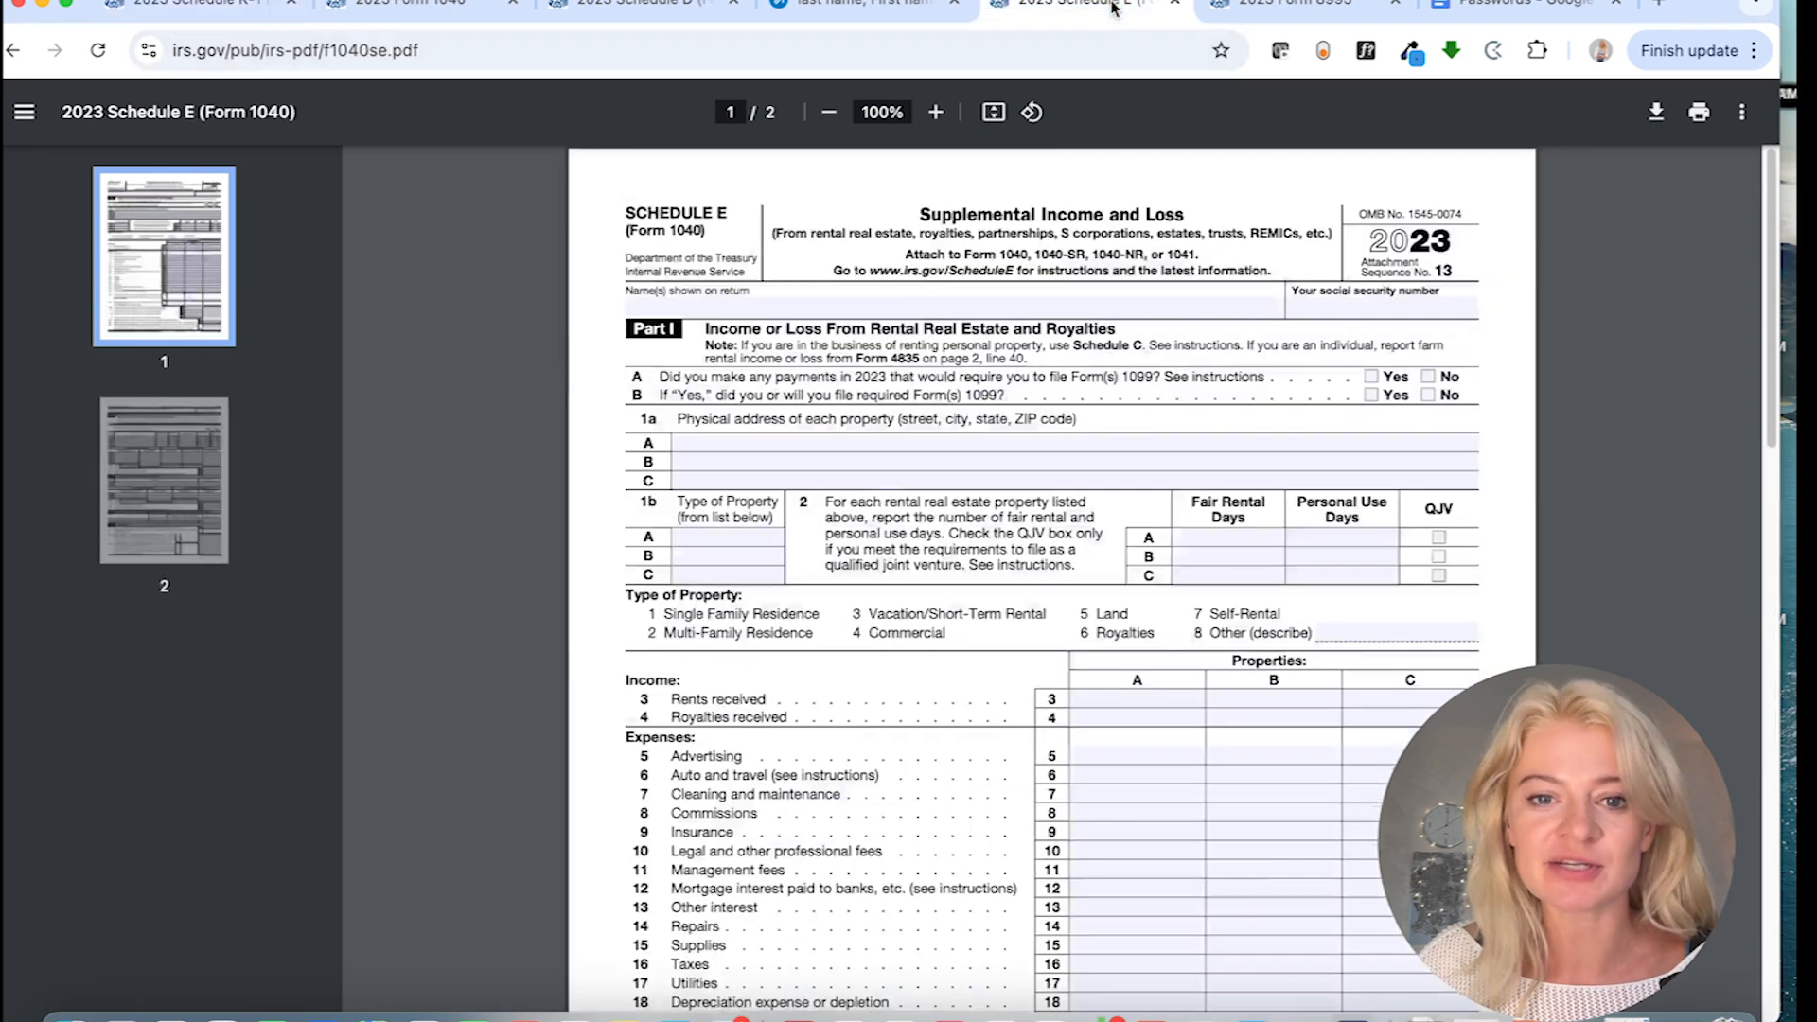
pyautogui.click(748, 442)
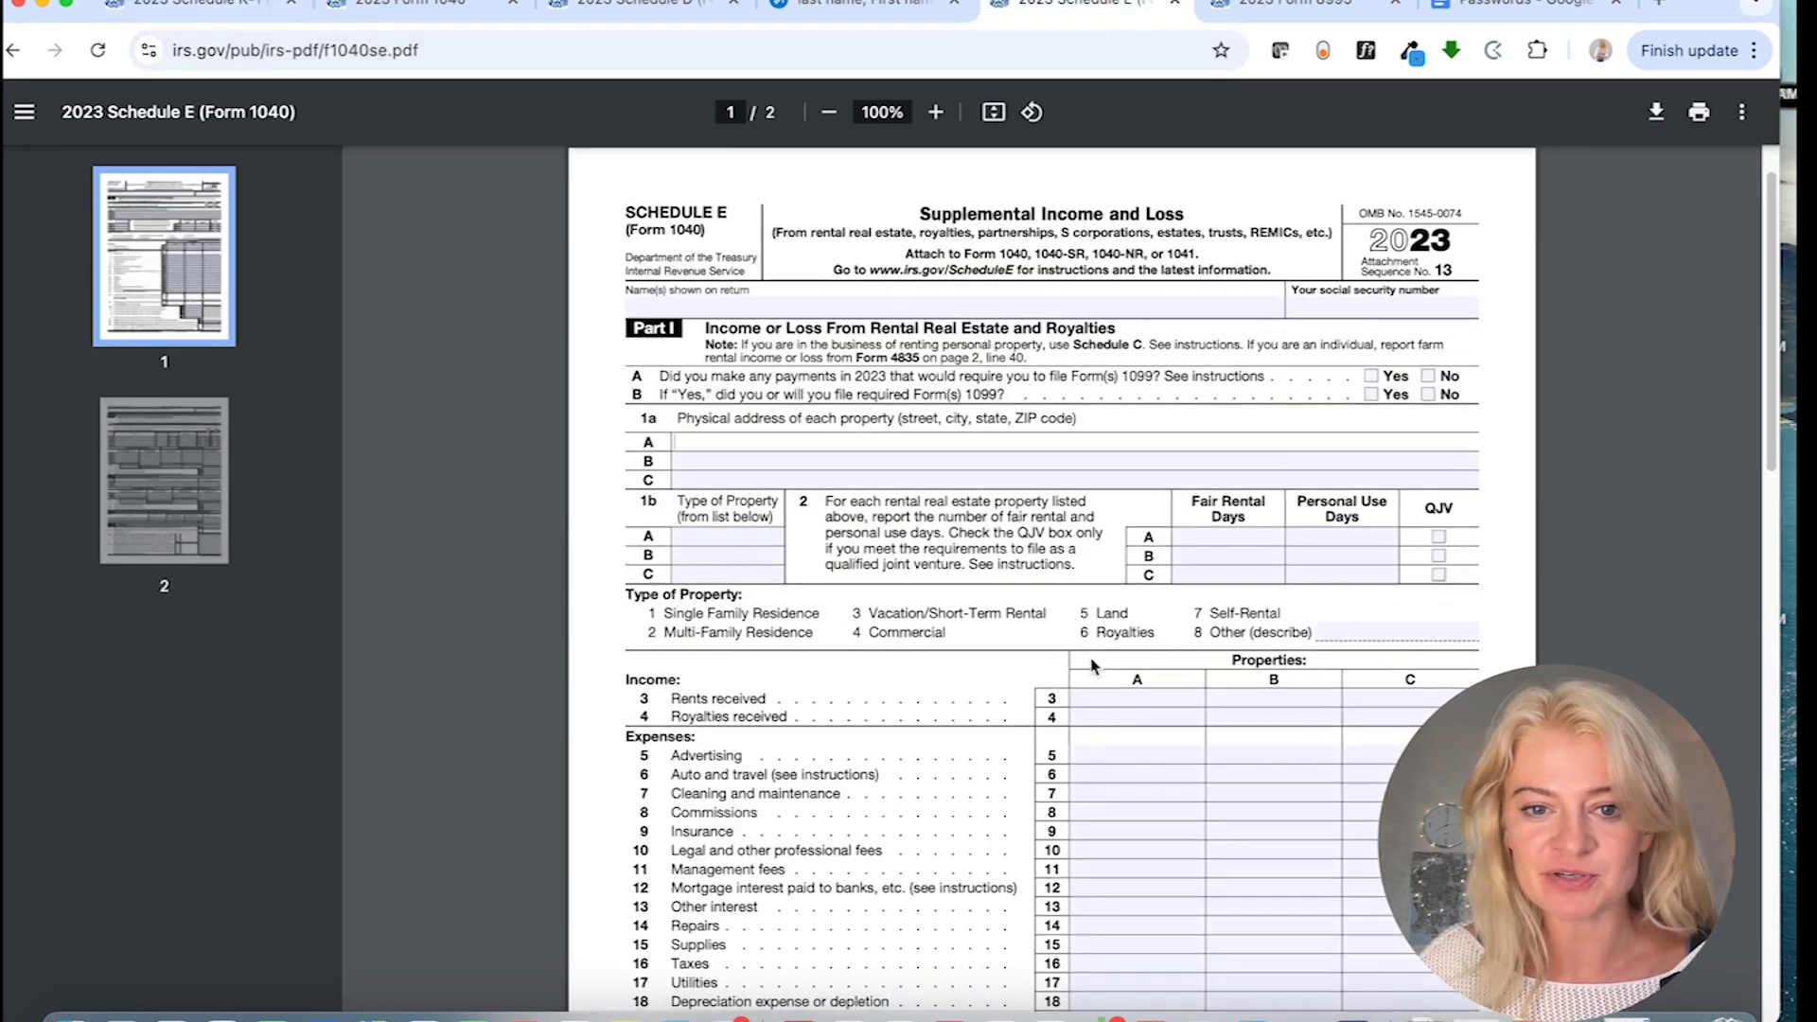
pyautogui.scroll(-15, 1091, 665)
pyautogui.scroll(12, 1102, 644)
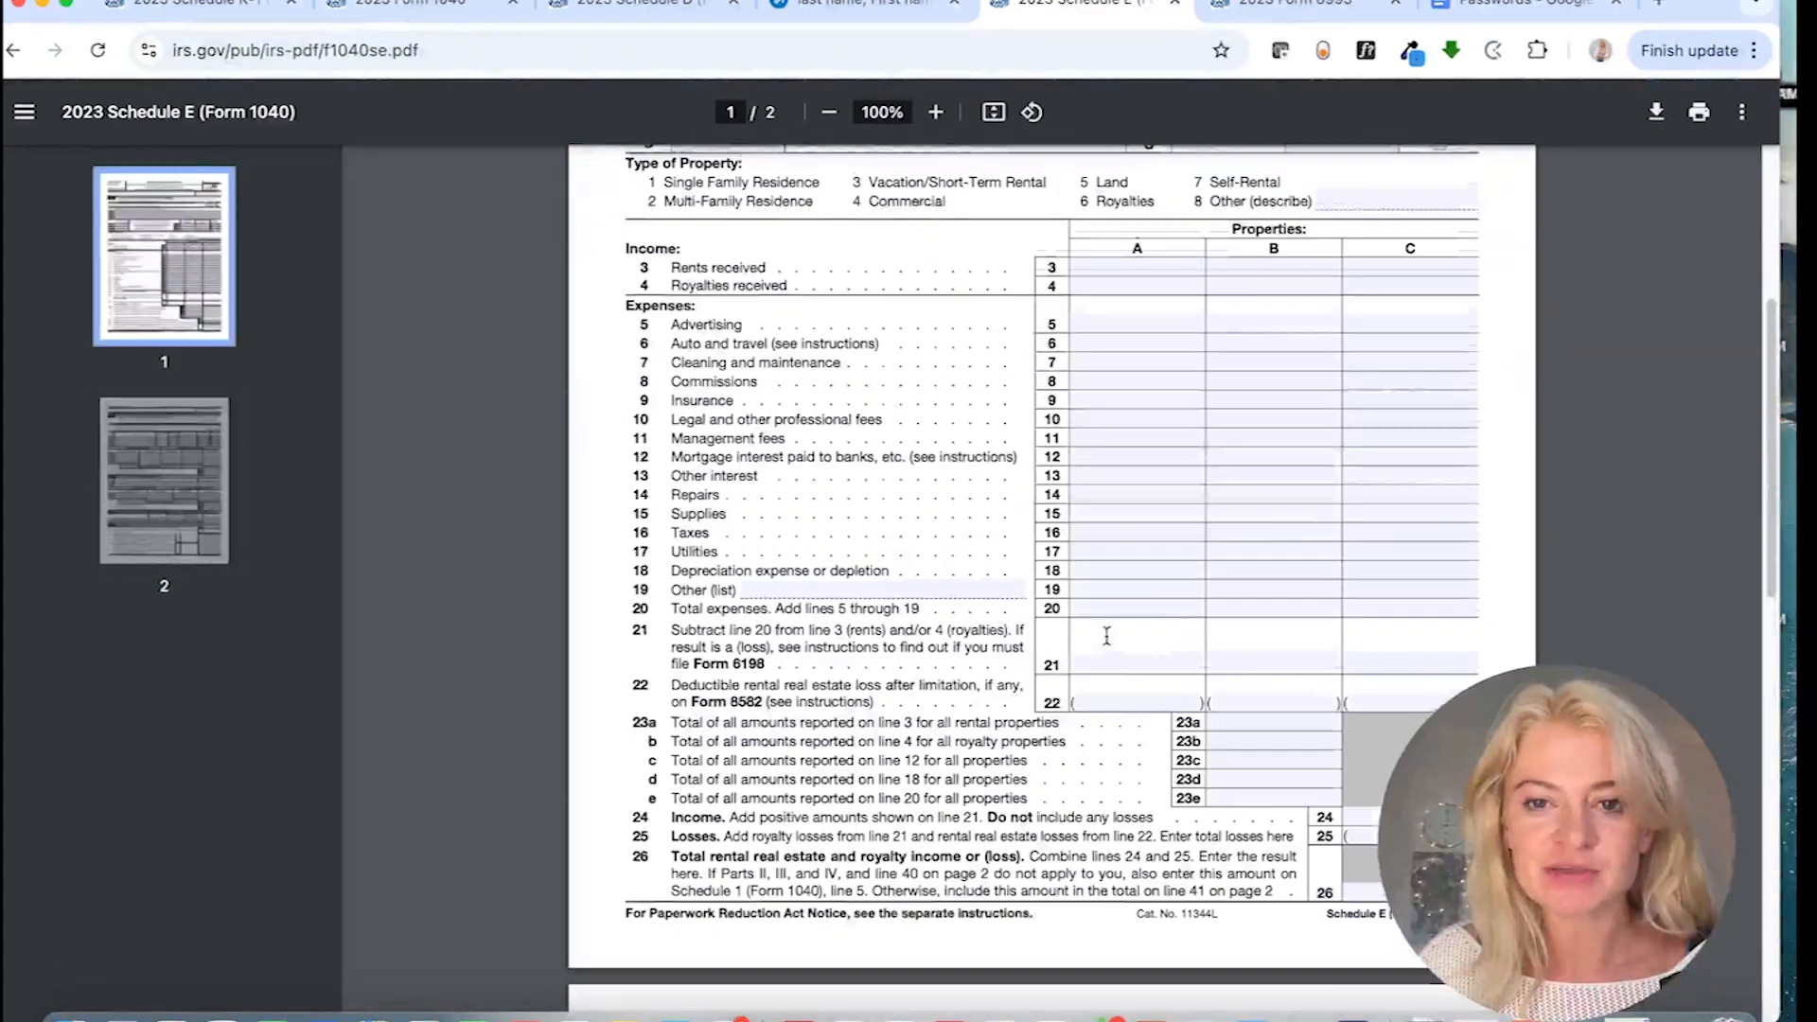
pyautogui.scroll(6, 1107, 636)
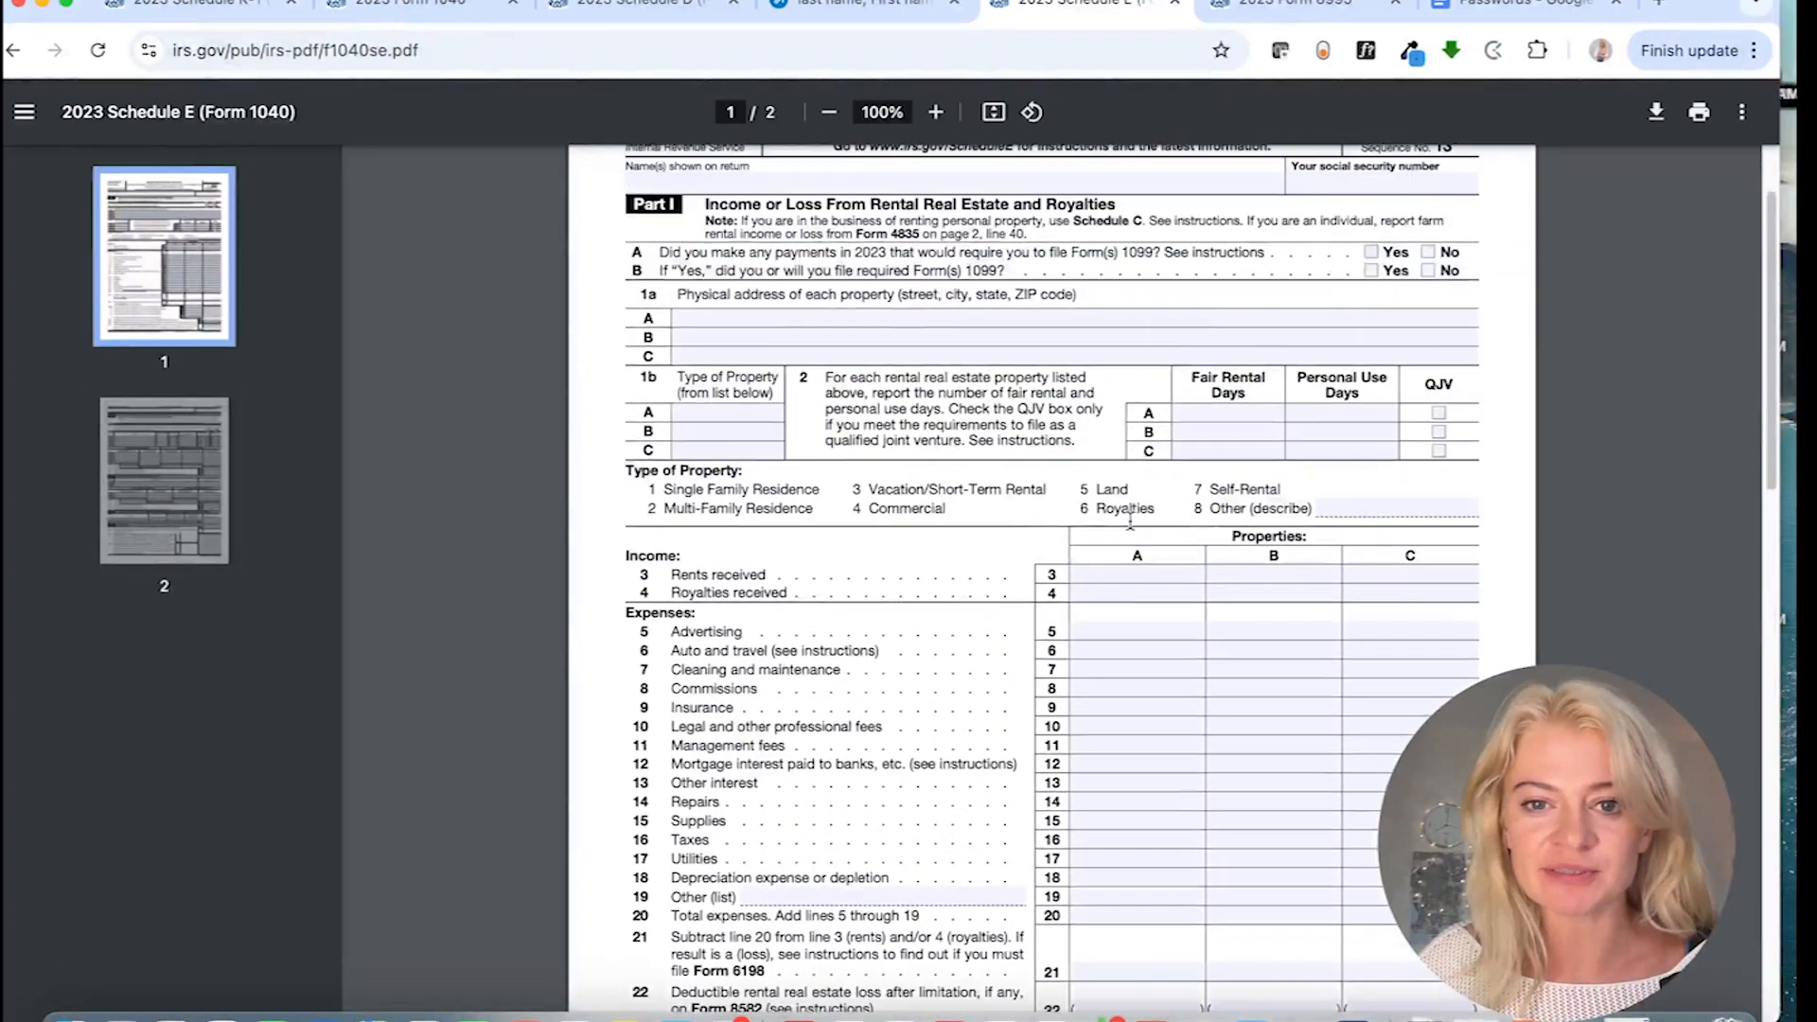
pyautogui.scroll(-20, 1006, 611)
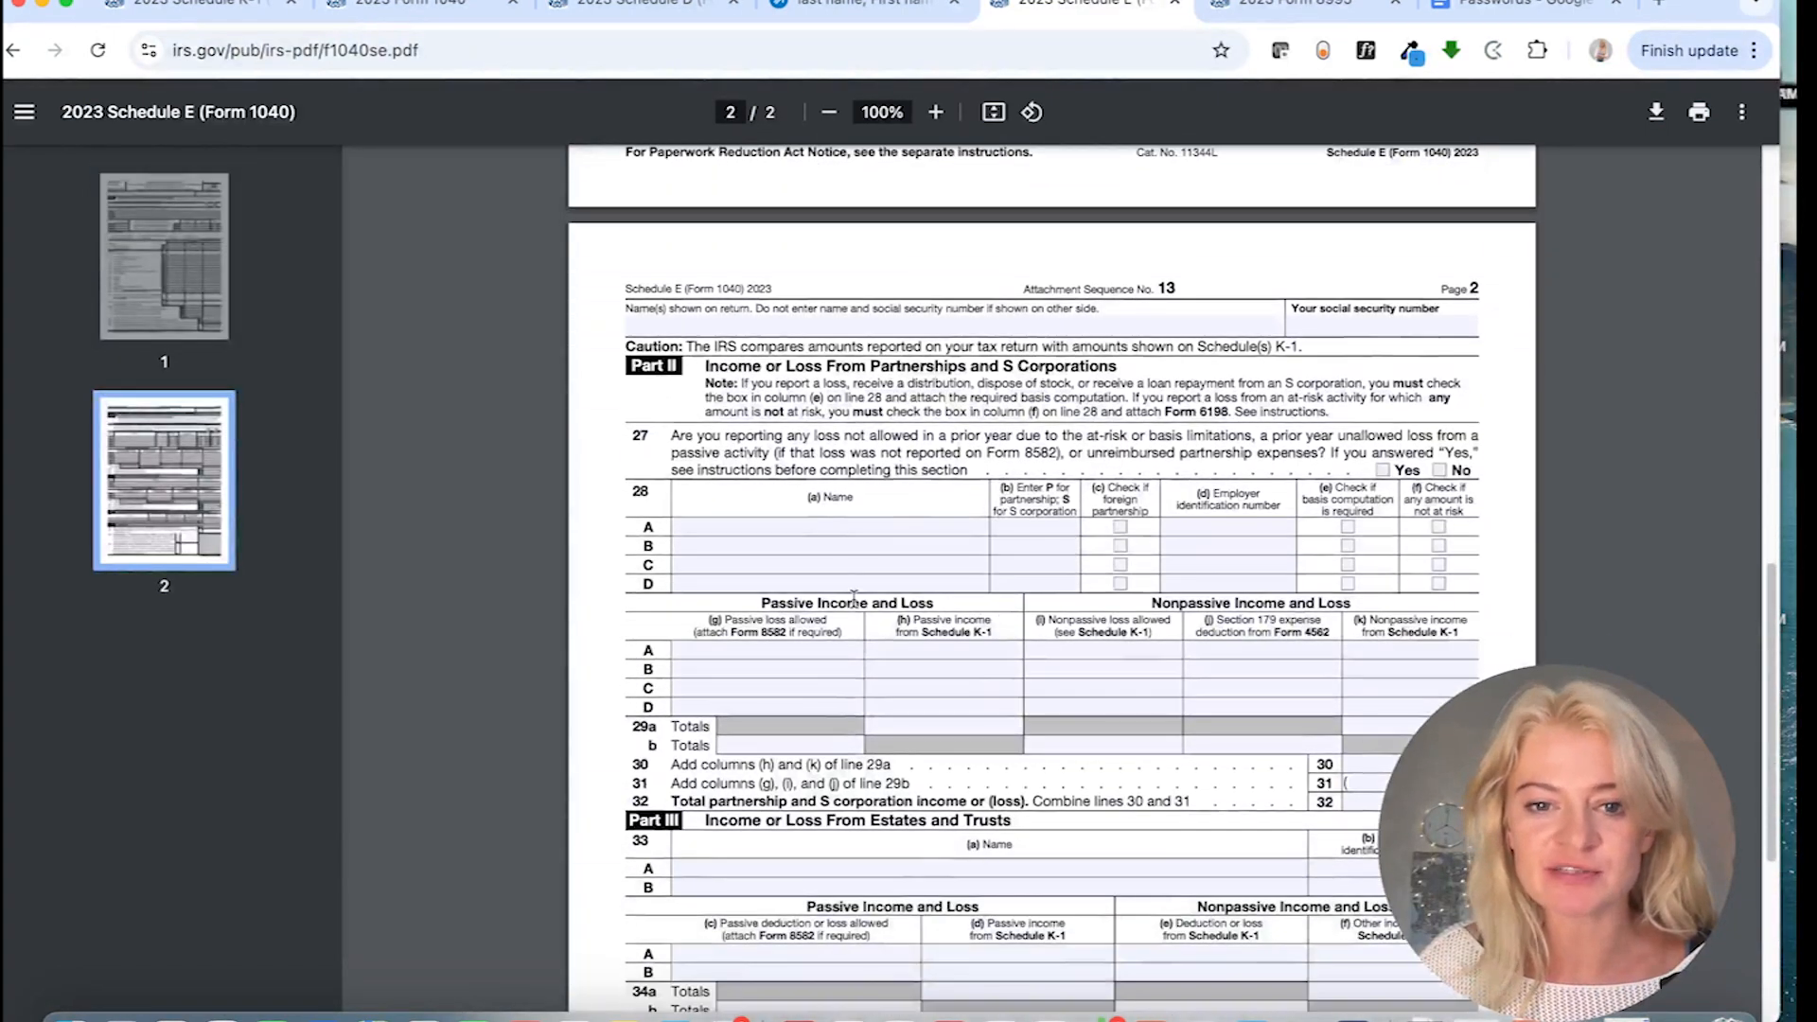
pyautogui.scroll(-3, 1093, 596)
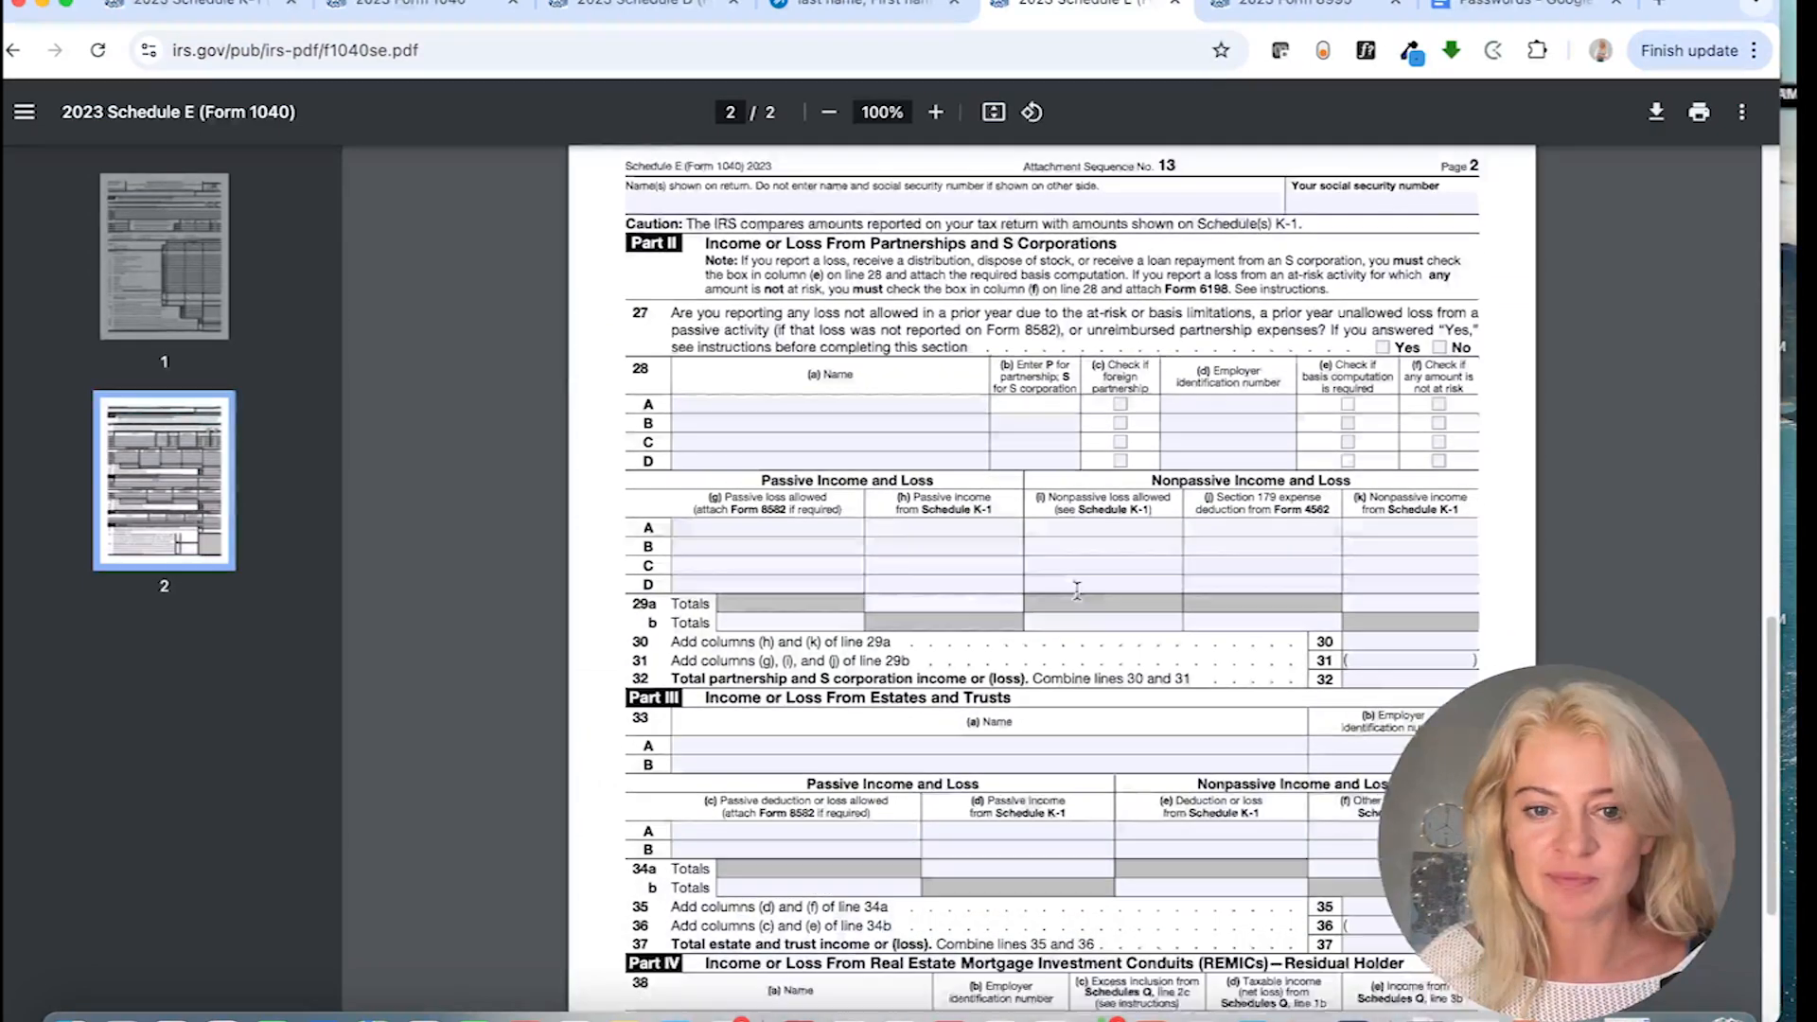
pyautogui.scroll(-1, 1077, 591)
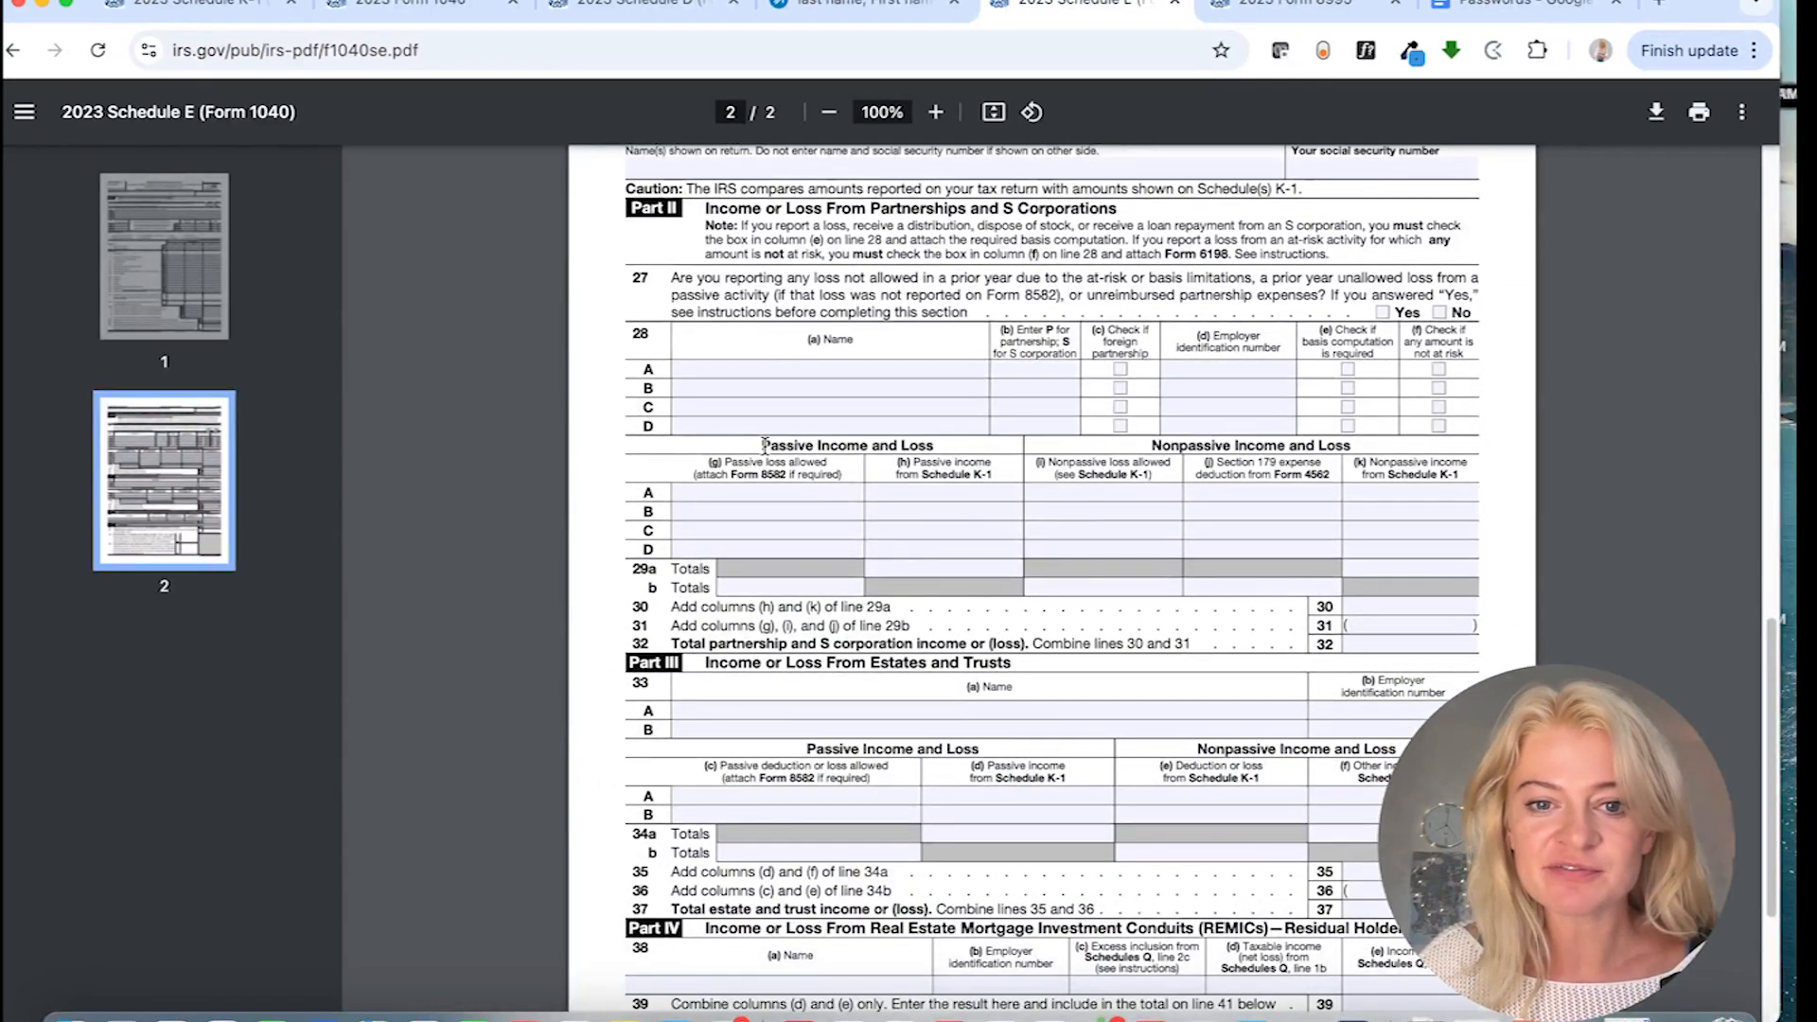
pyautogui.moveTo(765, 444); pyautogui.dragTo(1287, 452)
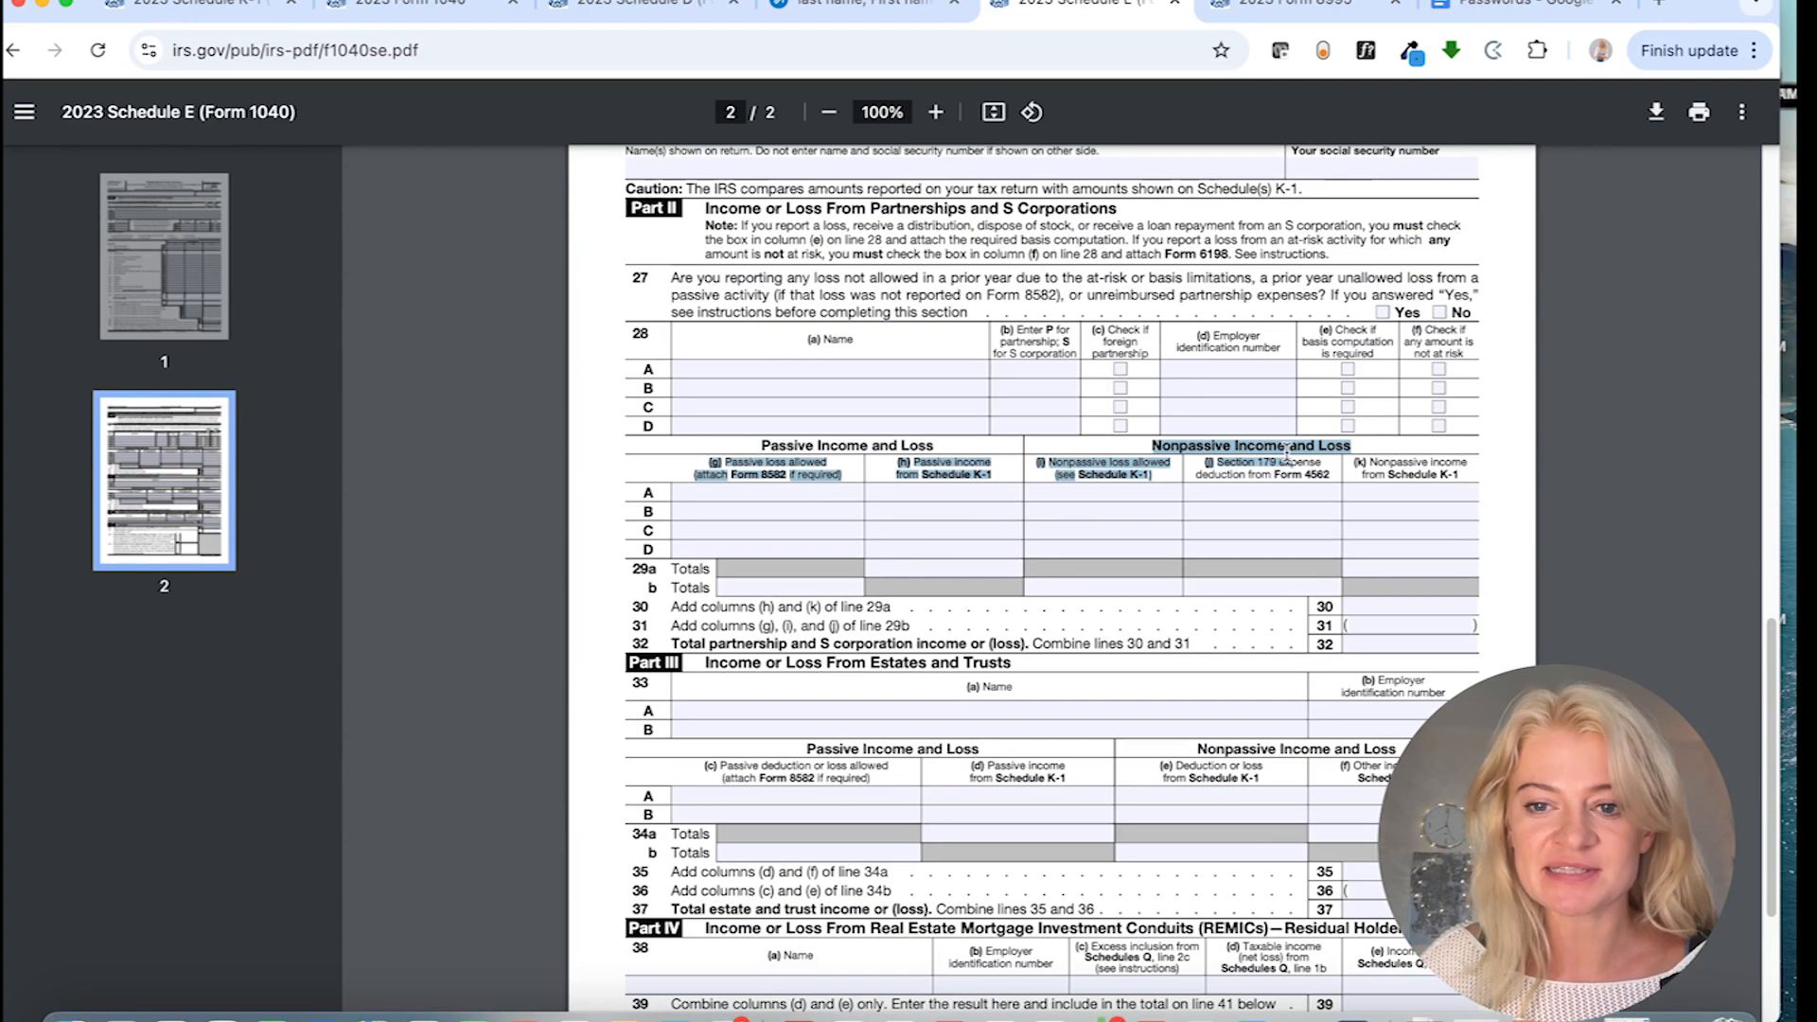
pyautogui.click(1214, 494)
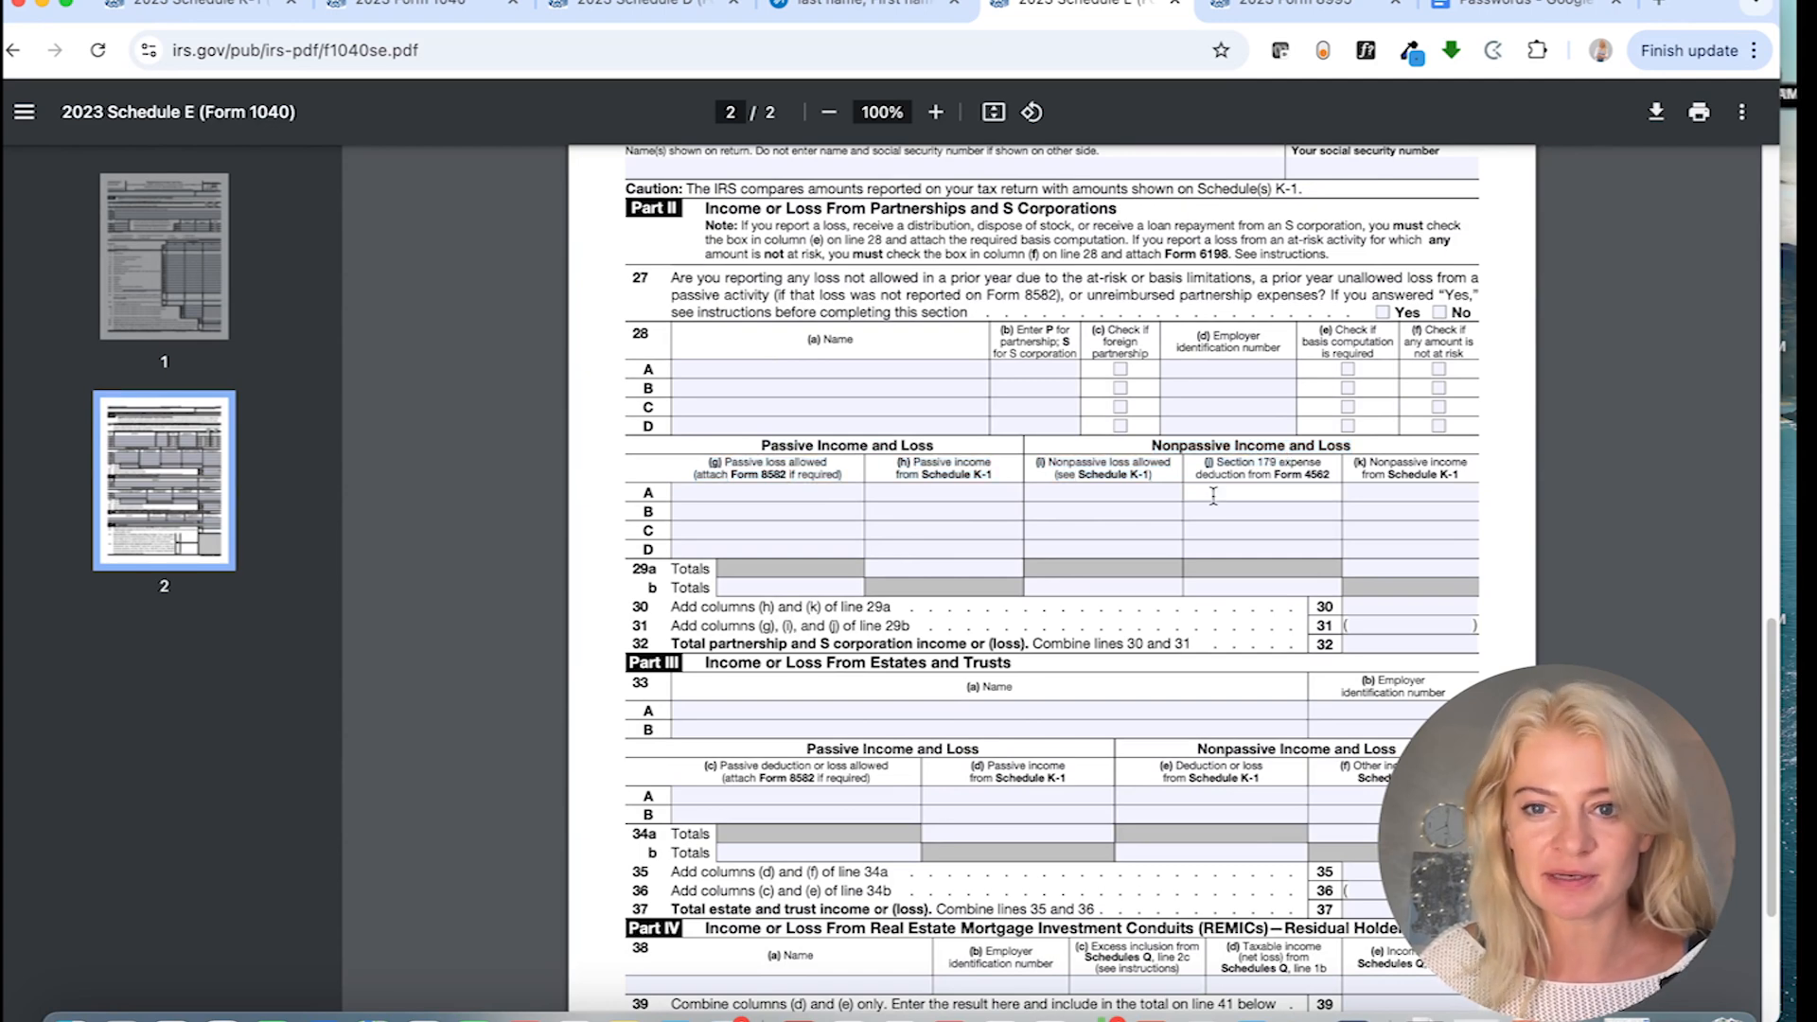
# - Switch to the Intuit tax return and compare its partnership K-1 entries for lines 1 and 2 with the Schedule K-1 form
pyautogui.click(857, 5)
pyautogui.scroll(-1, 1089, 559)
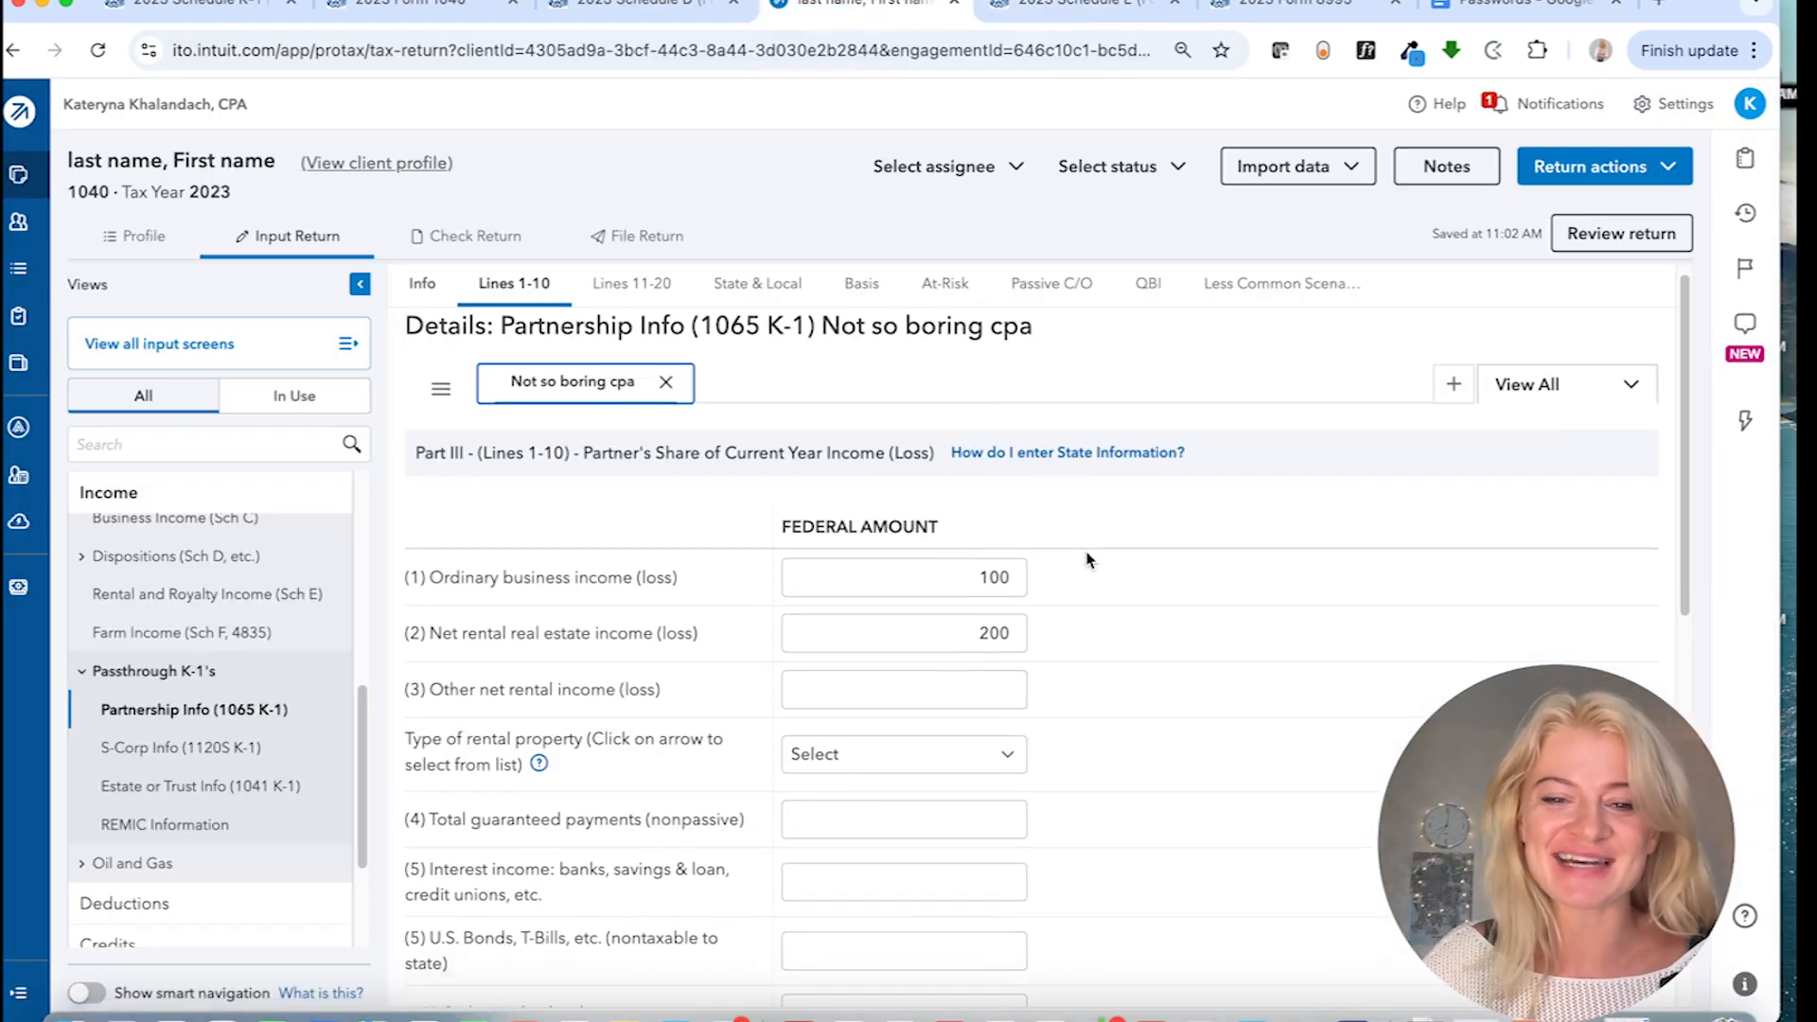
pyautogui.click(964, 546)
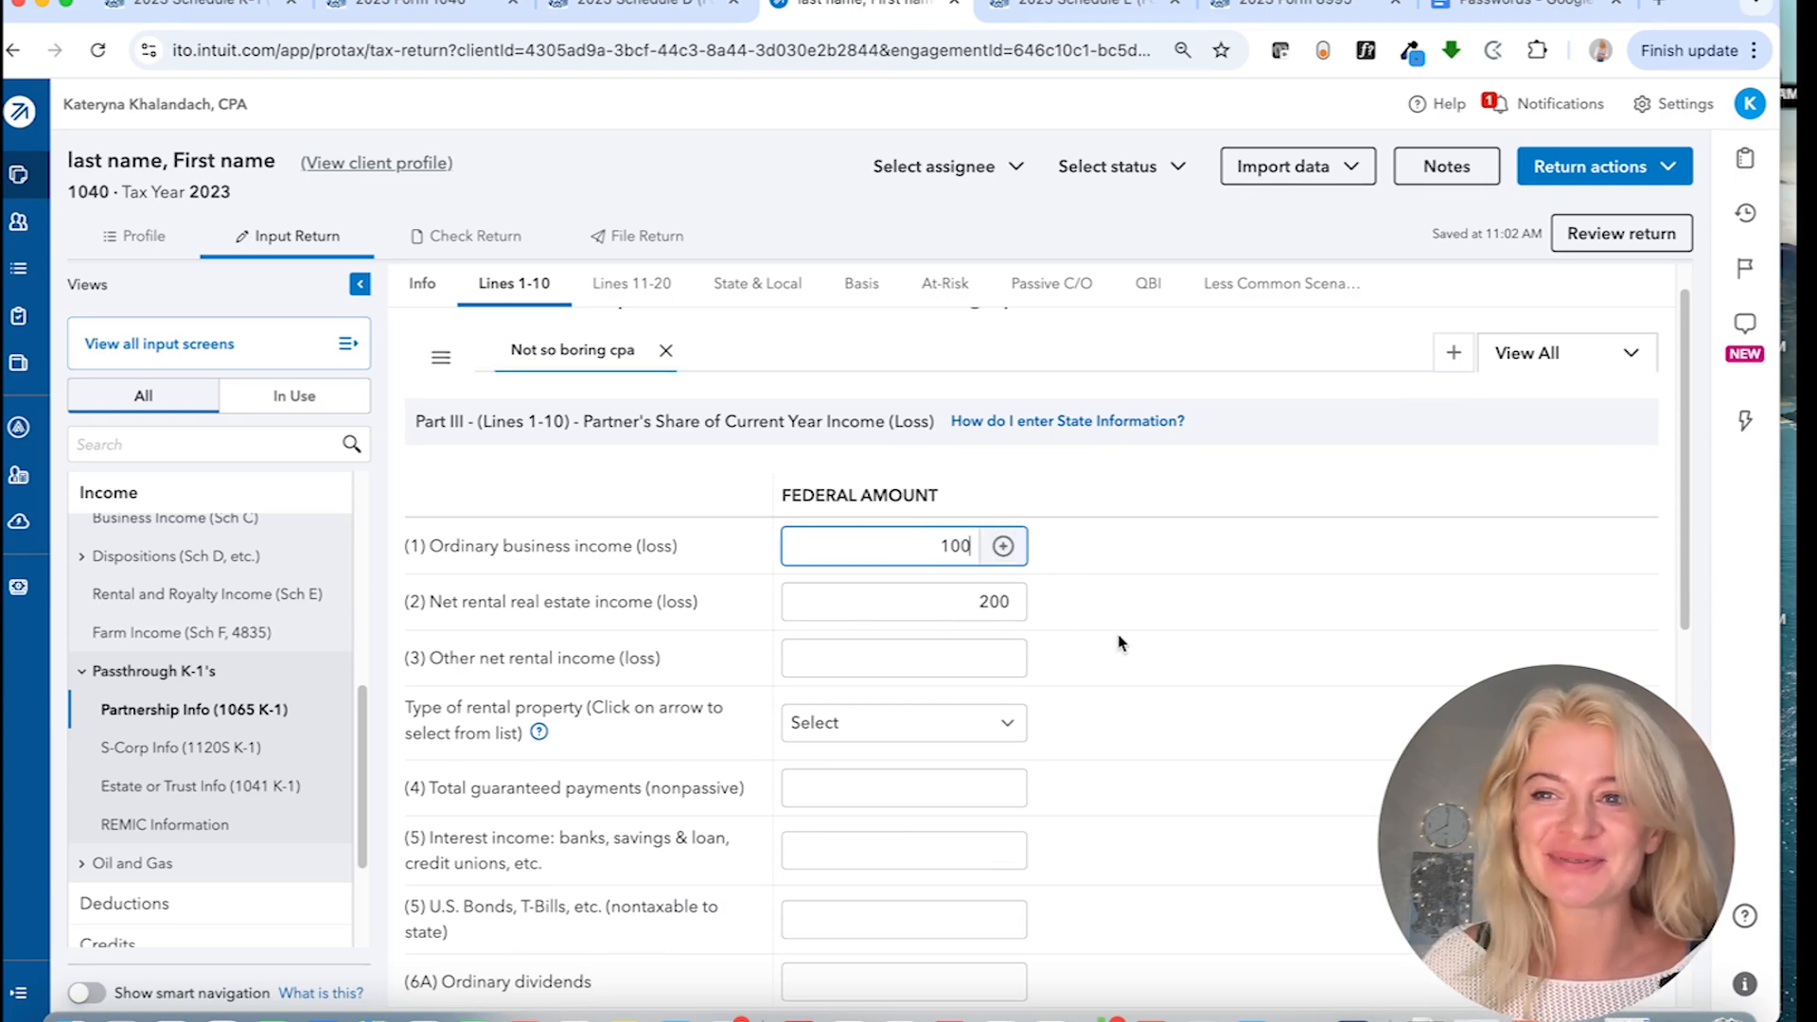
pyautogui.click(909, 602)
pyautogui.click(895, 659)
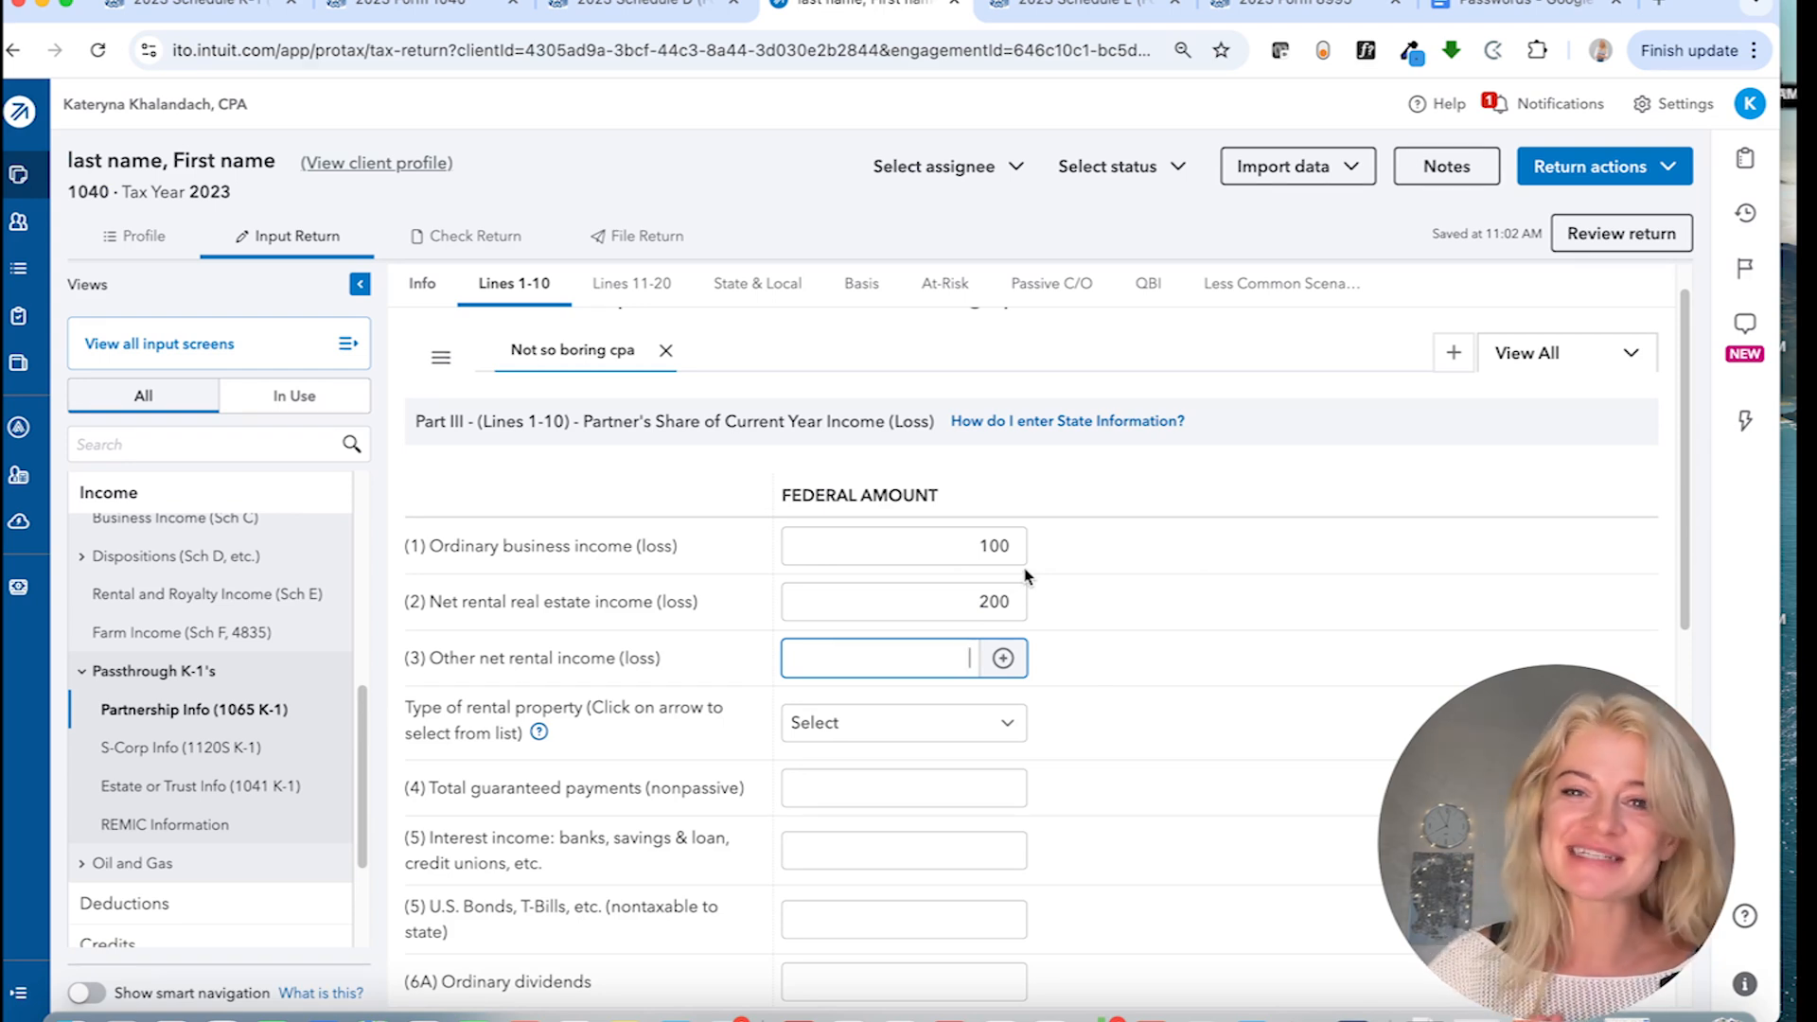
pyautogui.click(954, 553)
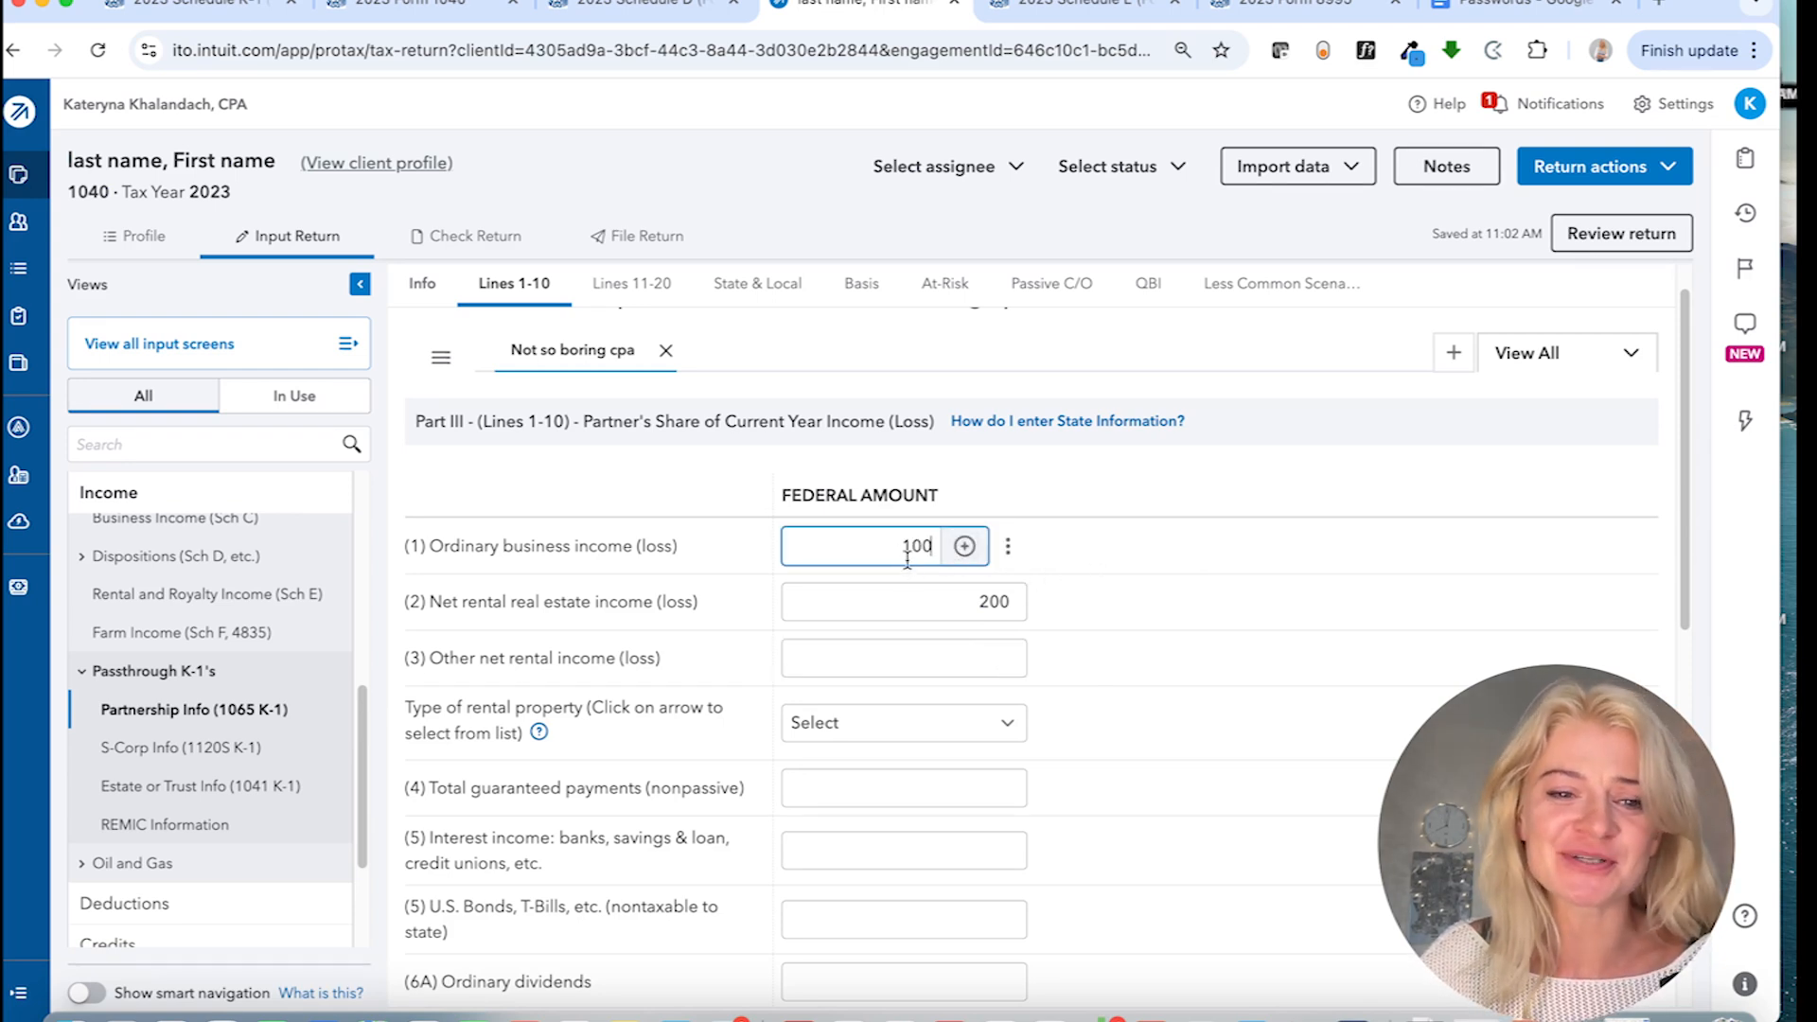
pyautogui.click(882, 546)
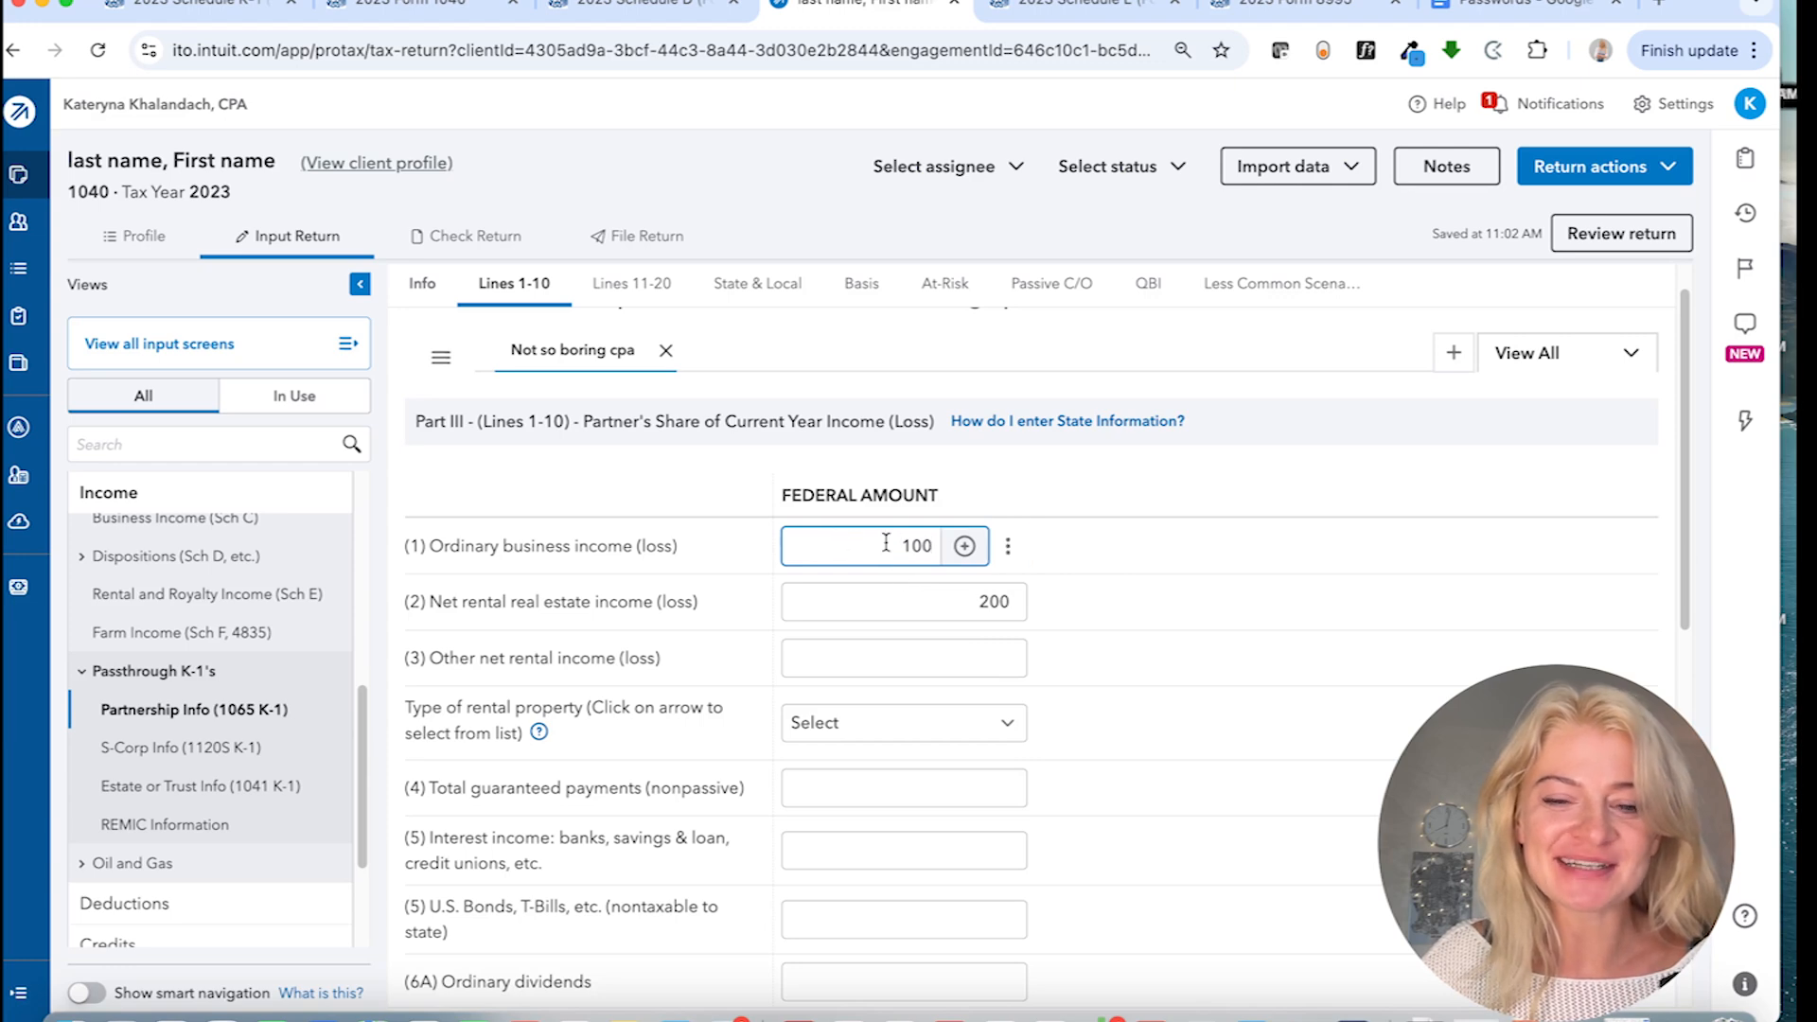
pyautogui.moveTo(863, 542); pyautogui.dragTo(944, 543)
pyautogui.click(947, 602)
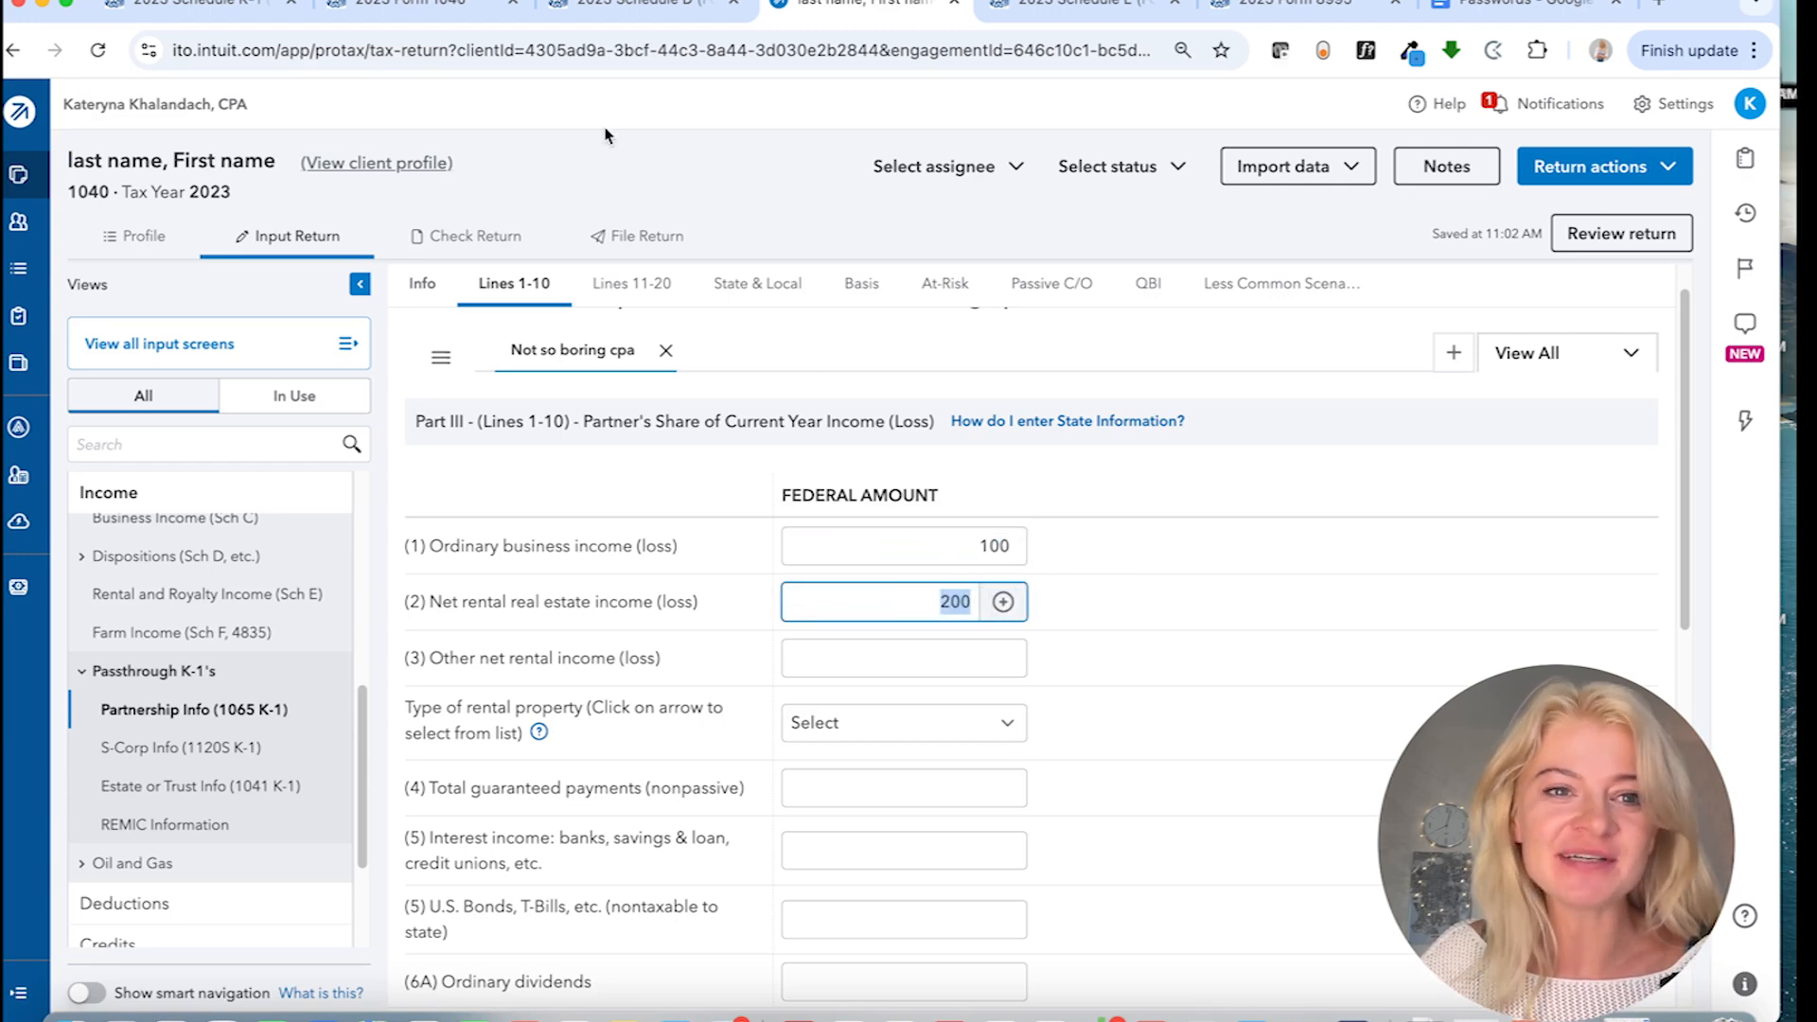
pyautogui.click(243, 9)
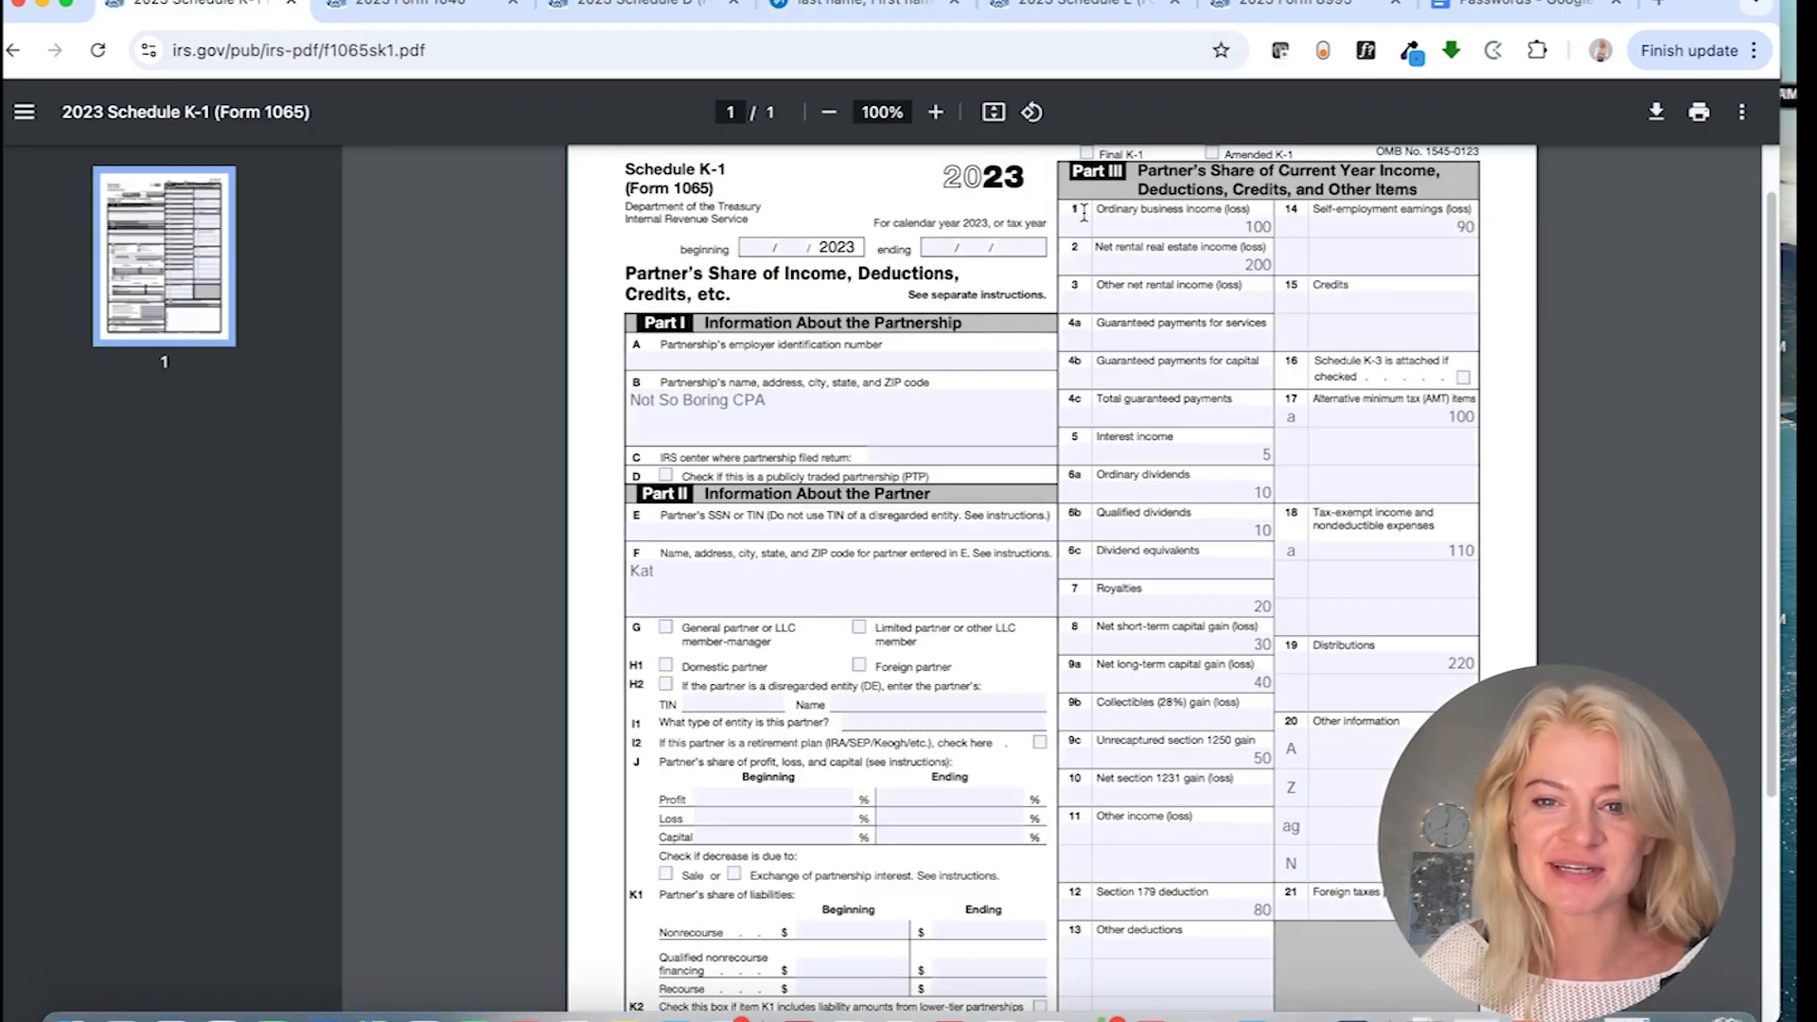
pyautogui.click(837, 7)
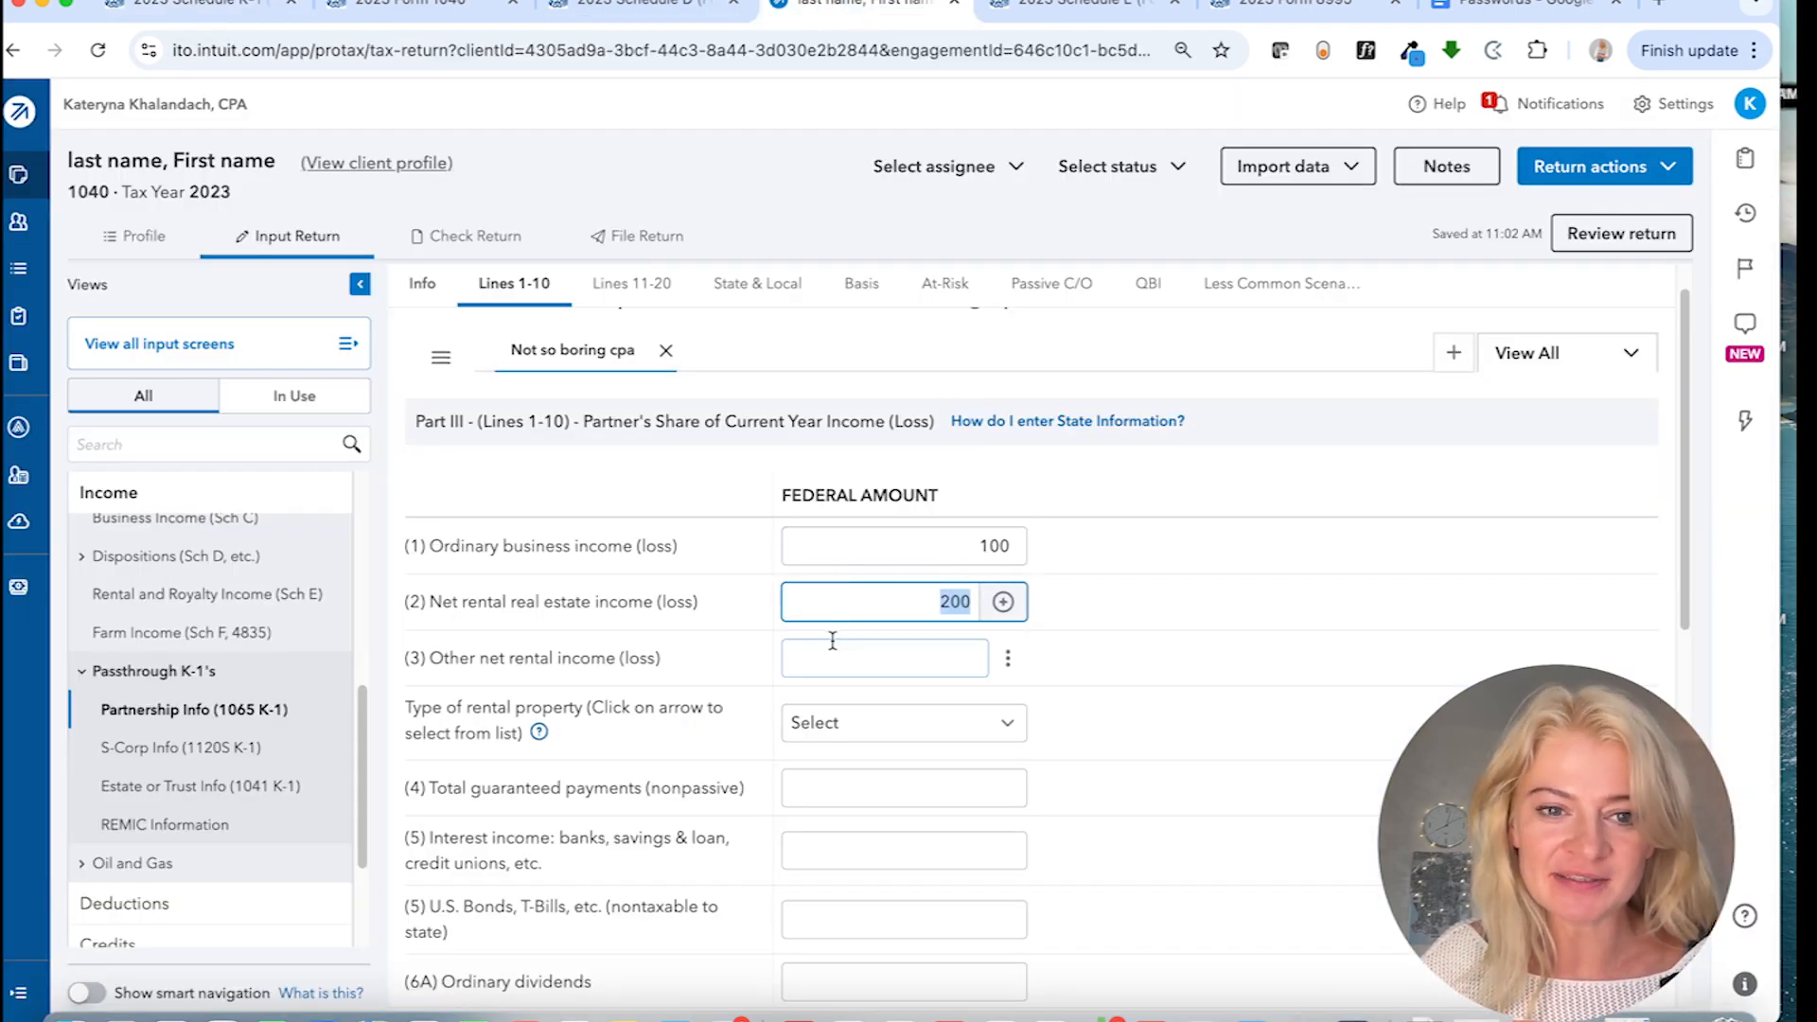
# - Check the return's generated Schedule E page 2 and examine how the partnership K-1 income is reported in Part II
pyautogui.scroll(1, 832, 636)
pyautogui.click(506, 244)
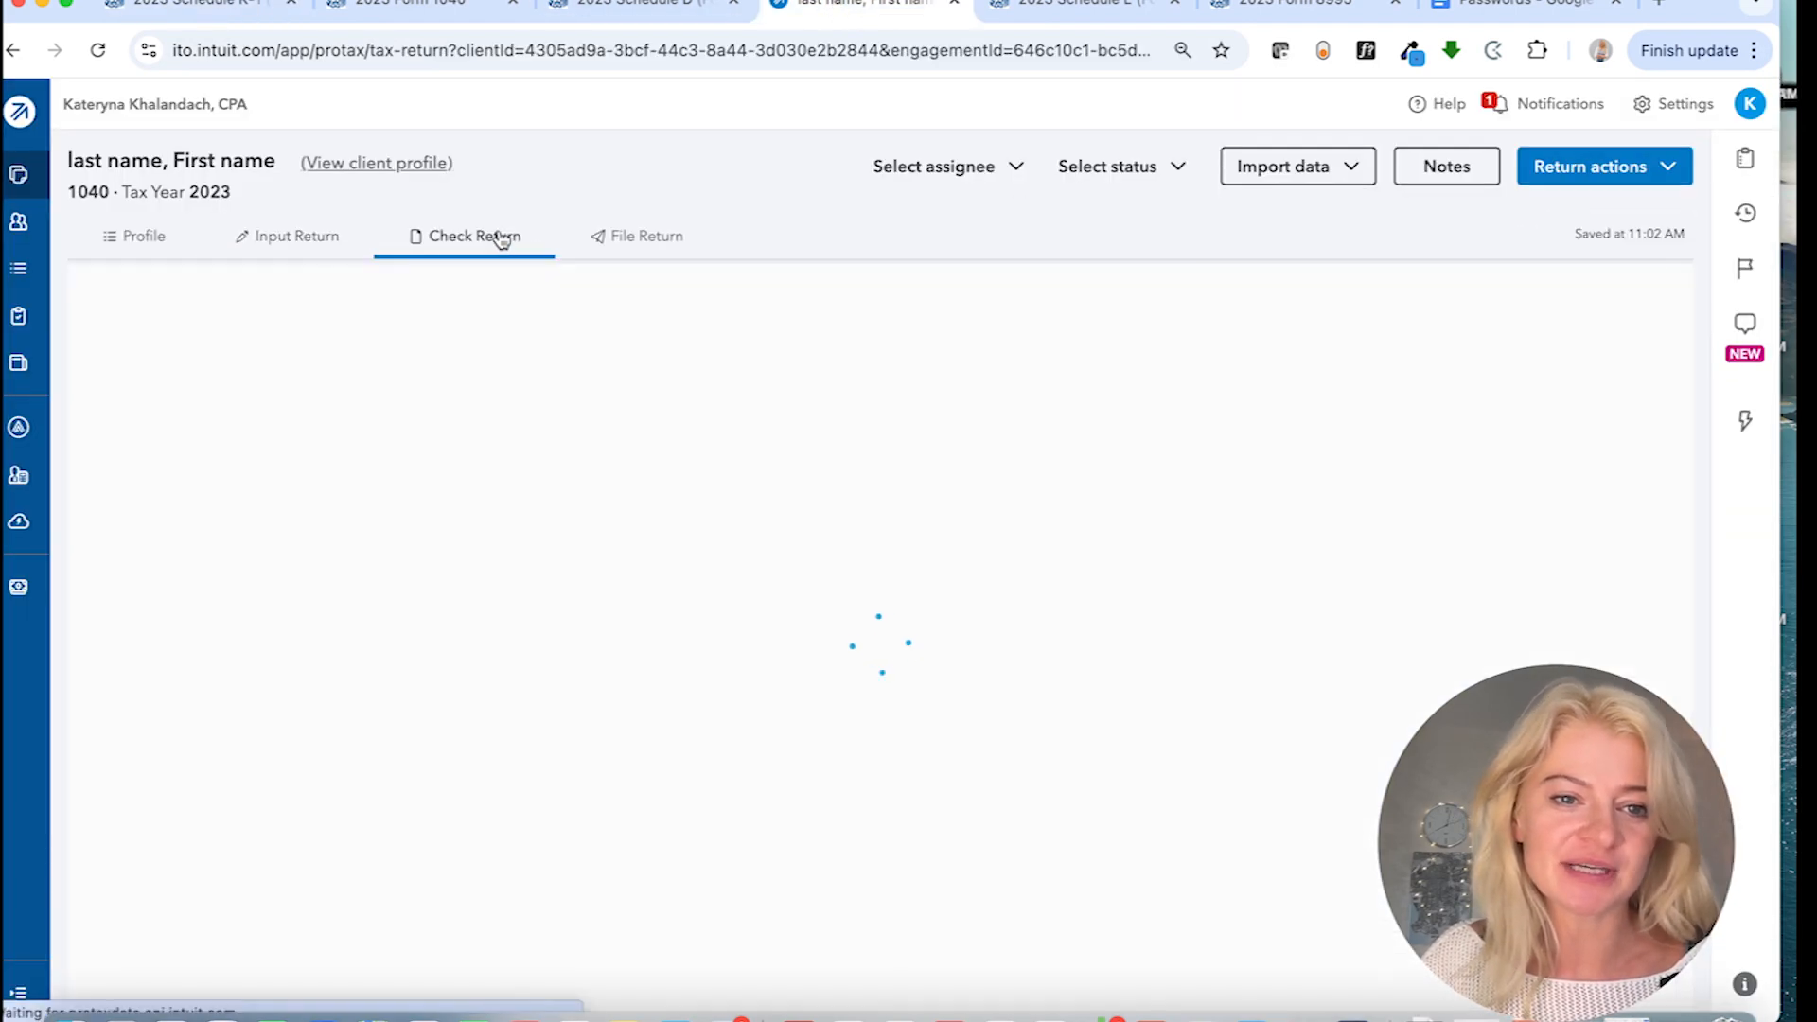
pyautogui.click(114, 384)
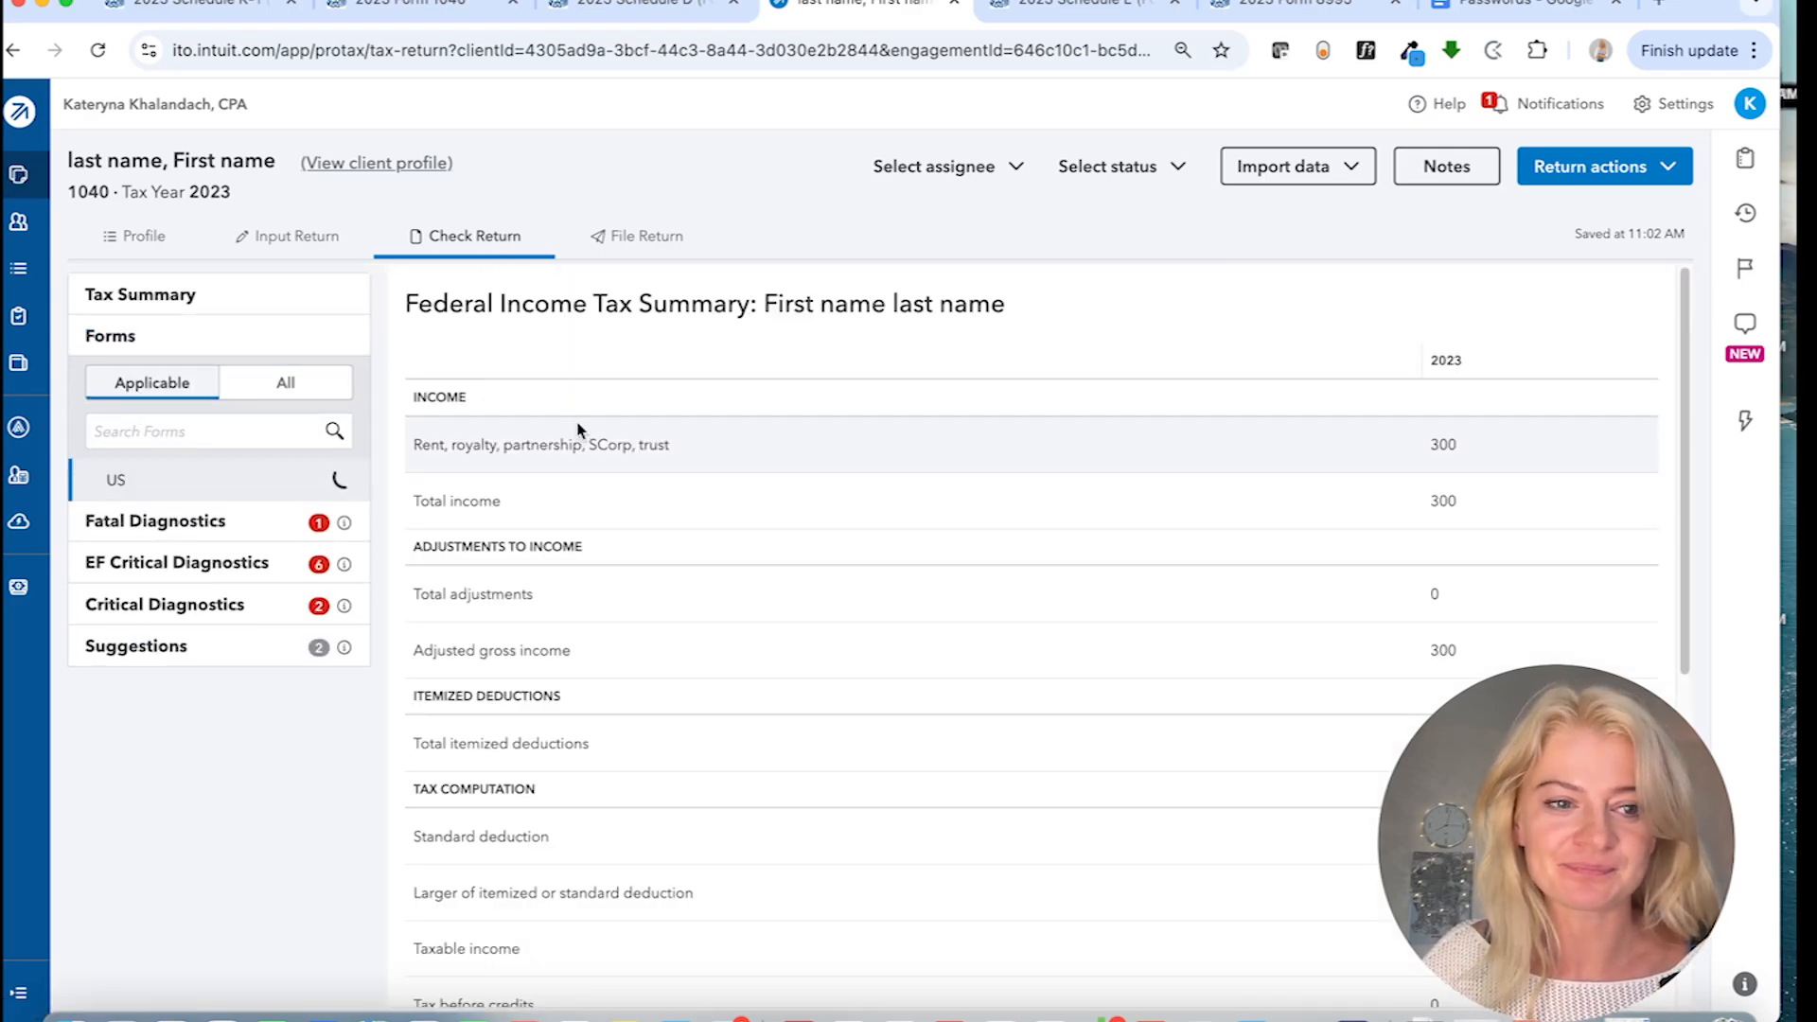
pyautogui.click(189, 786)
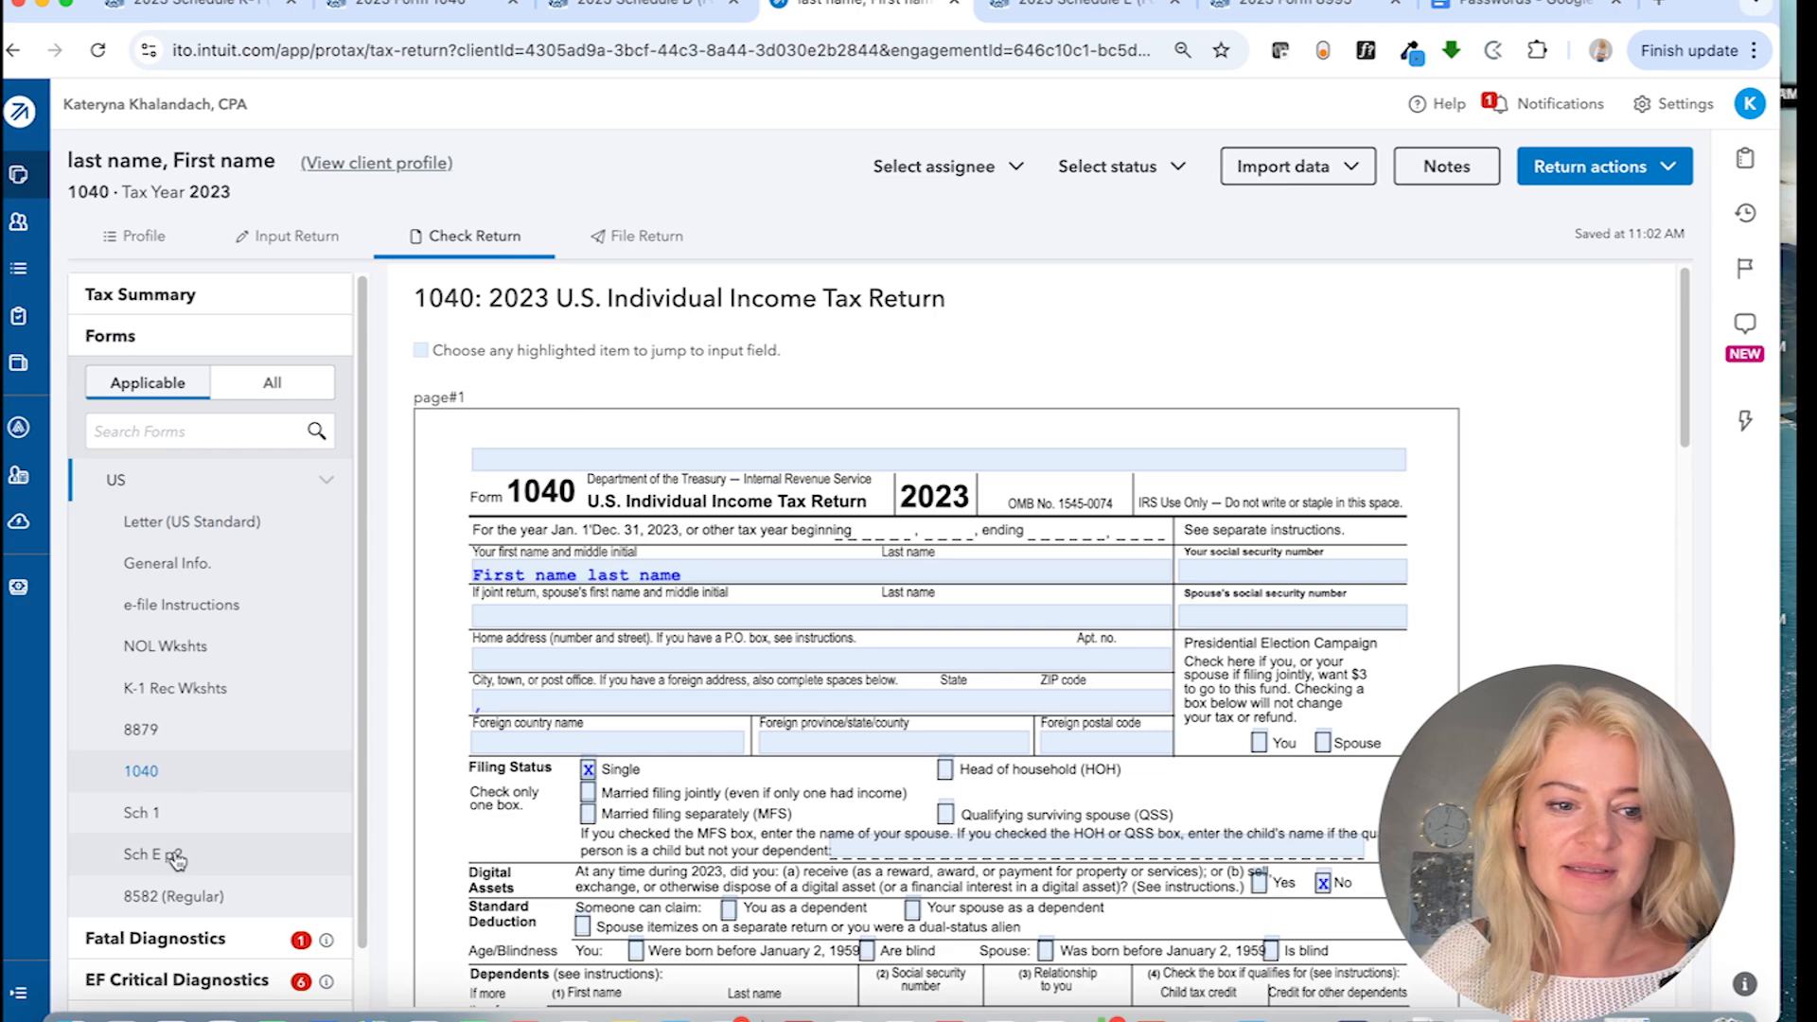
pyautogui.click(175, 855)
pyautogui.scroll(-4, 877, 727)
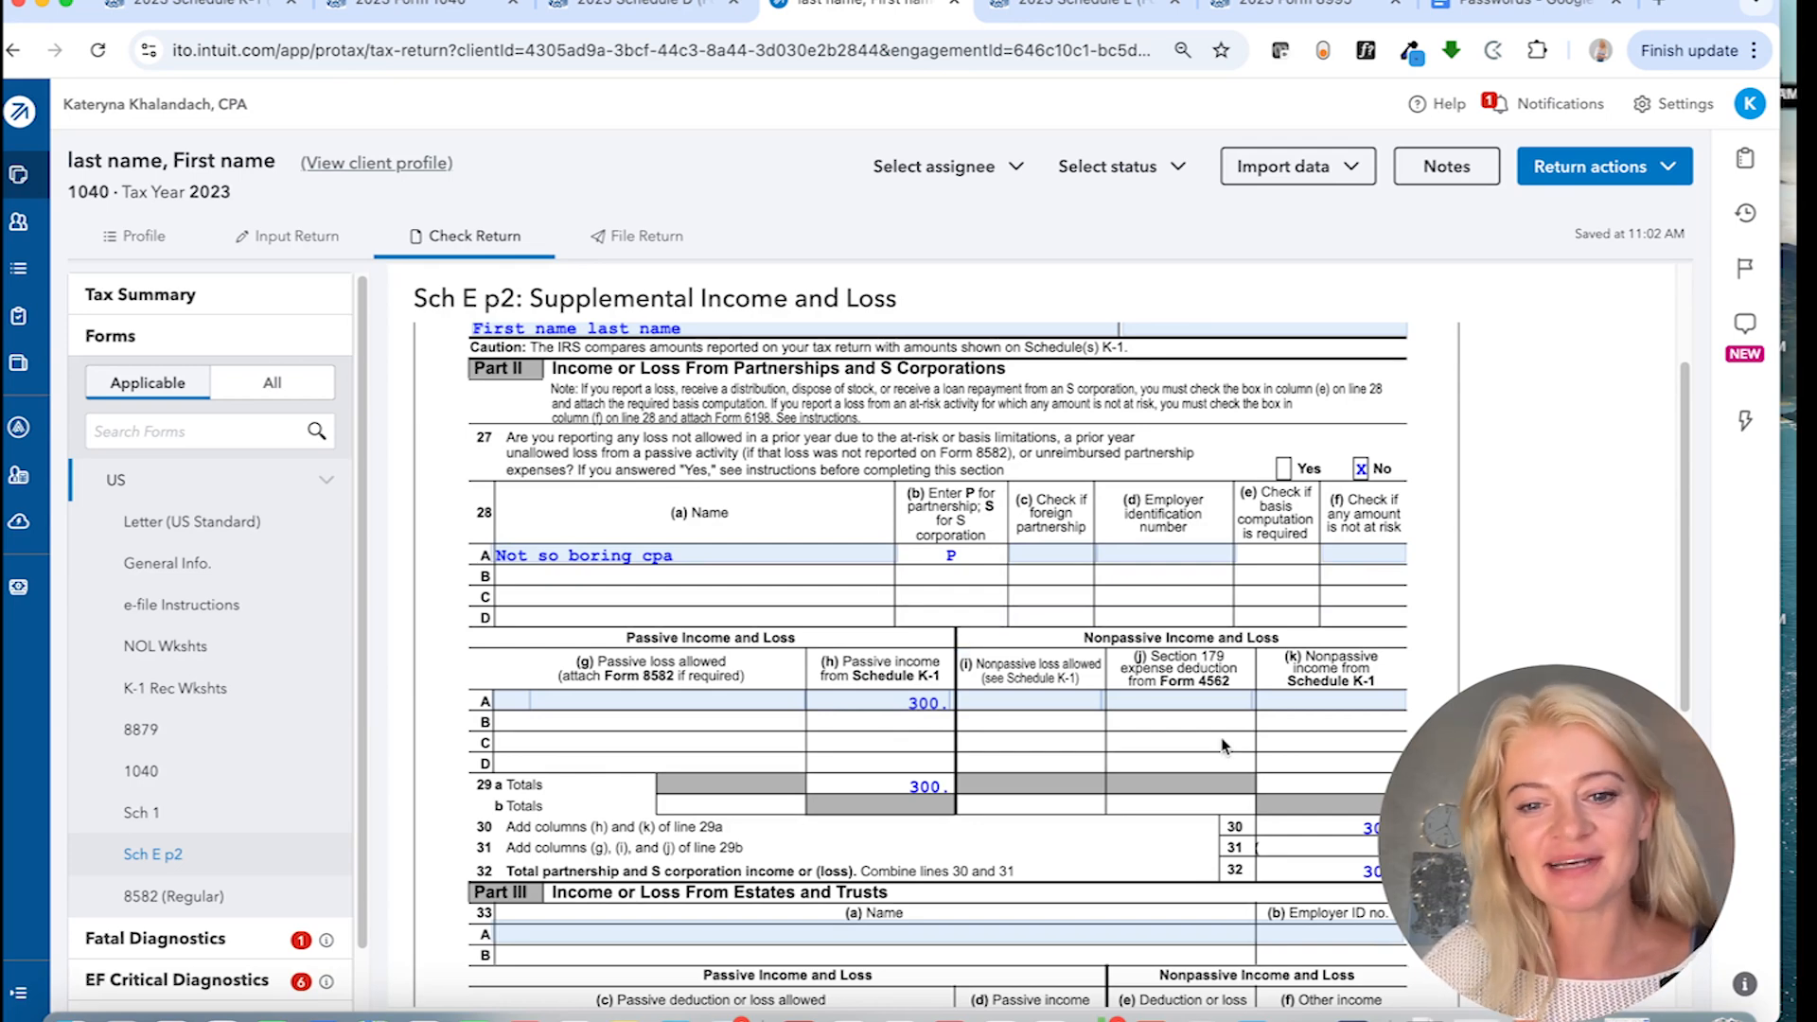
# - Return to the partnership K-1 input and mark it as not a passive activity in Part II, Information About the Partner
pyautogui.click(299, 241)
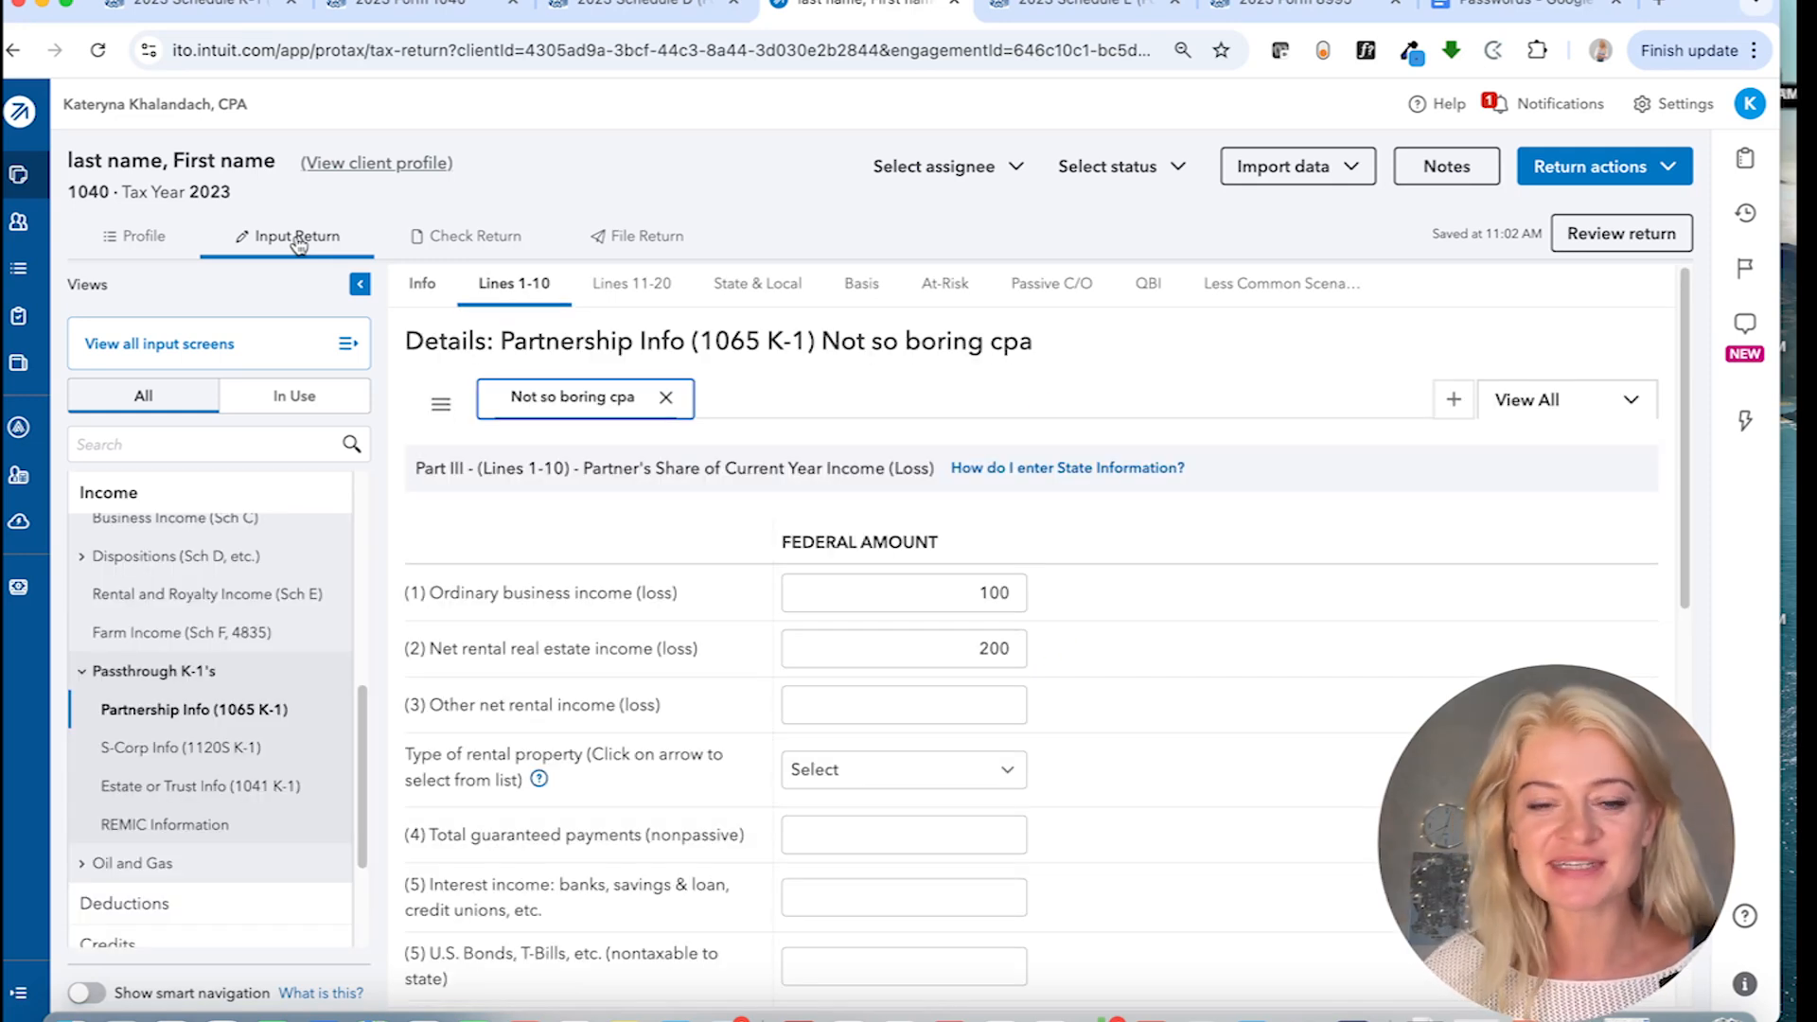
pyautogui.click(428, 294)
pyautogui.scroll(-1, 833, 616)
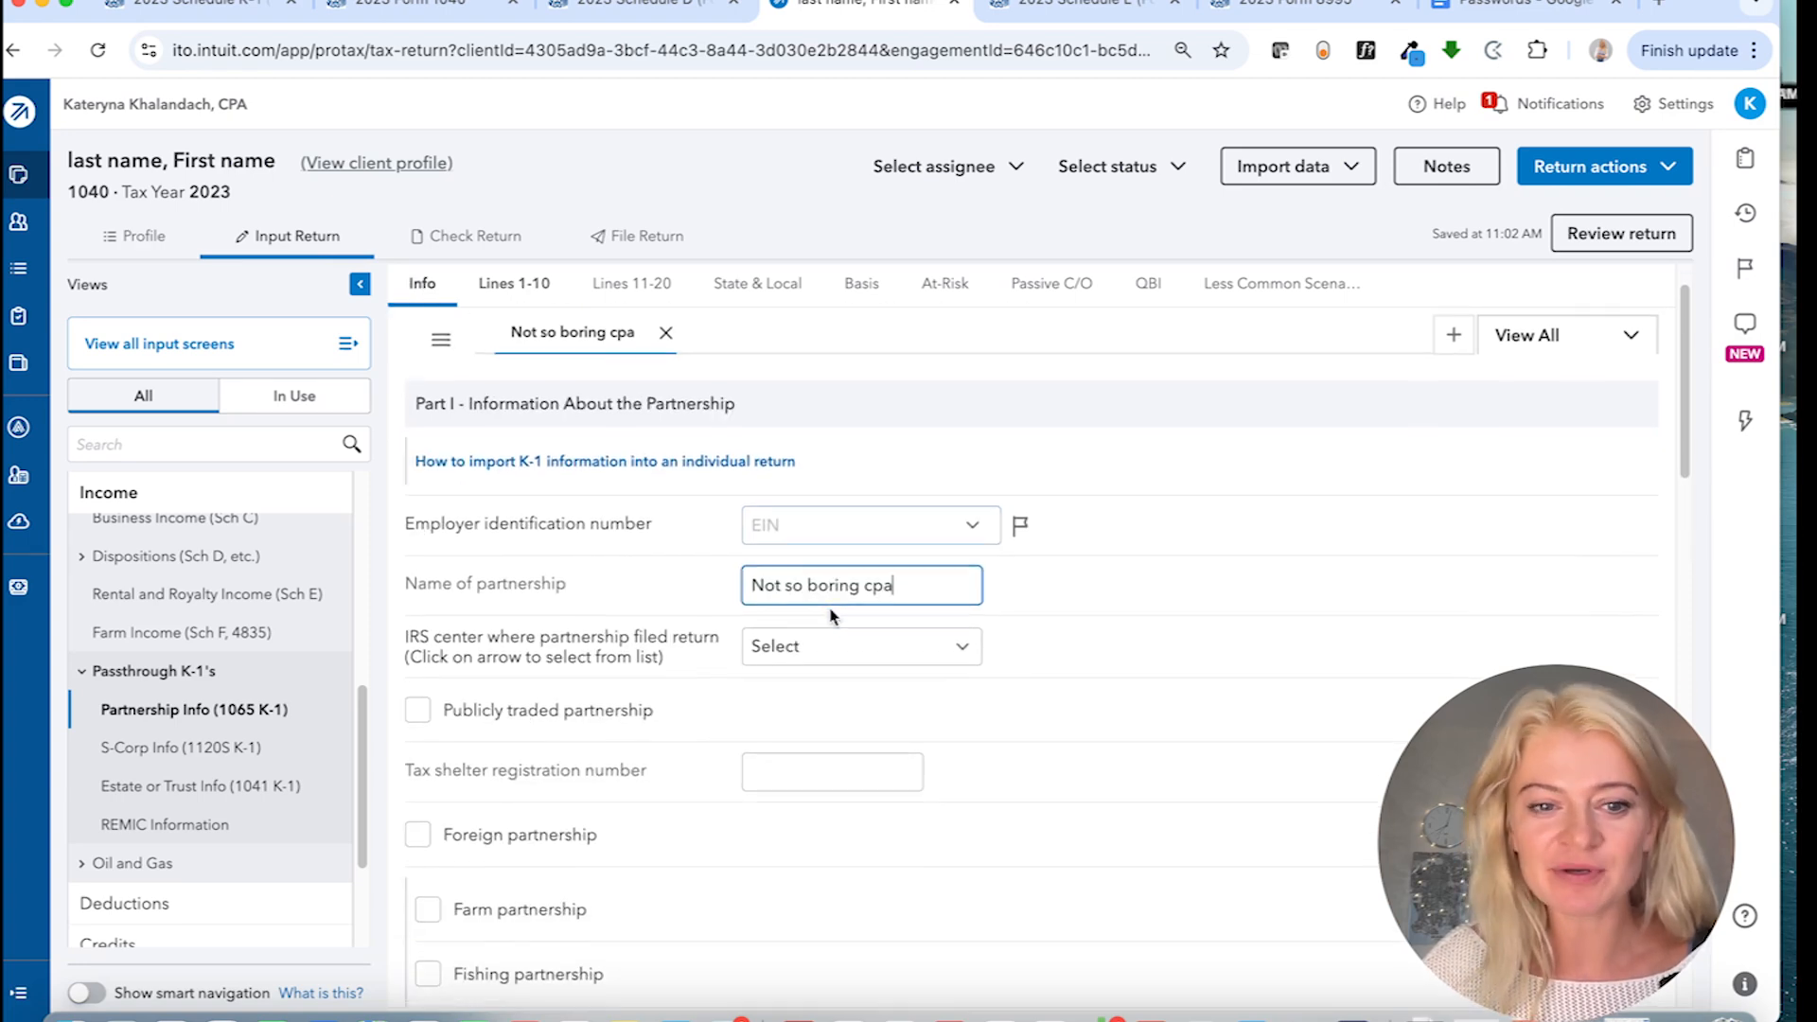
pyautogui.scroll(-3, 832, 616)
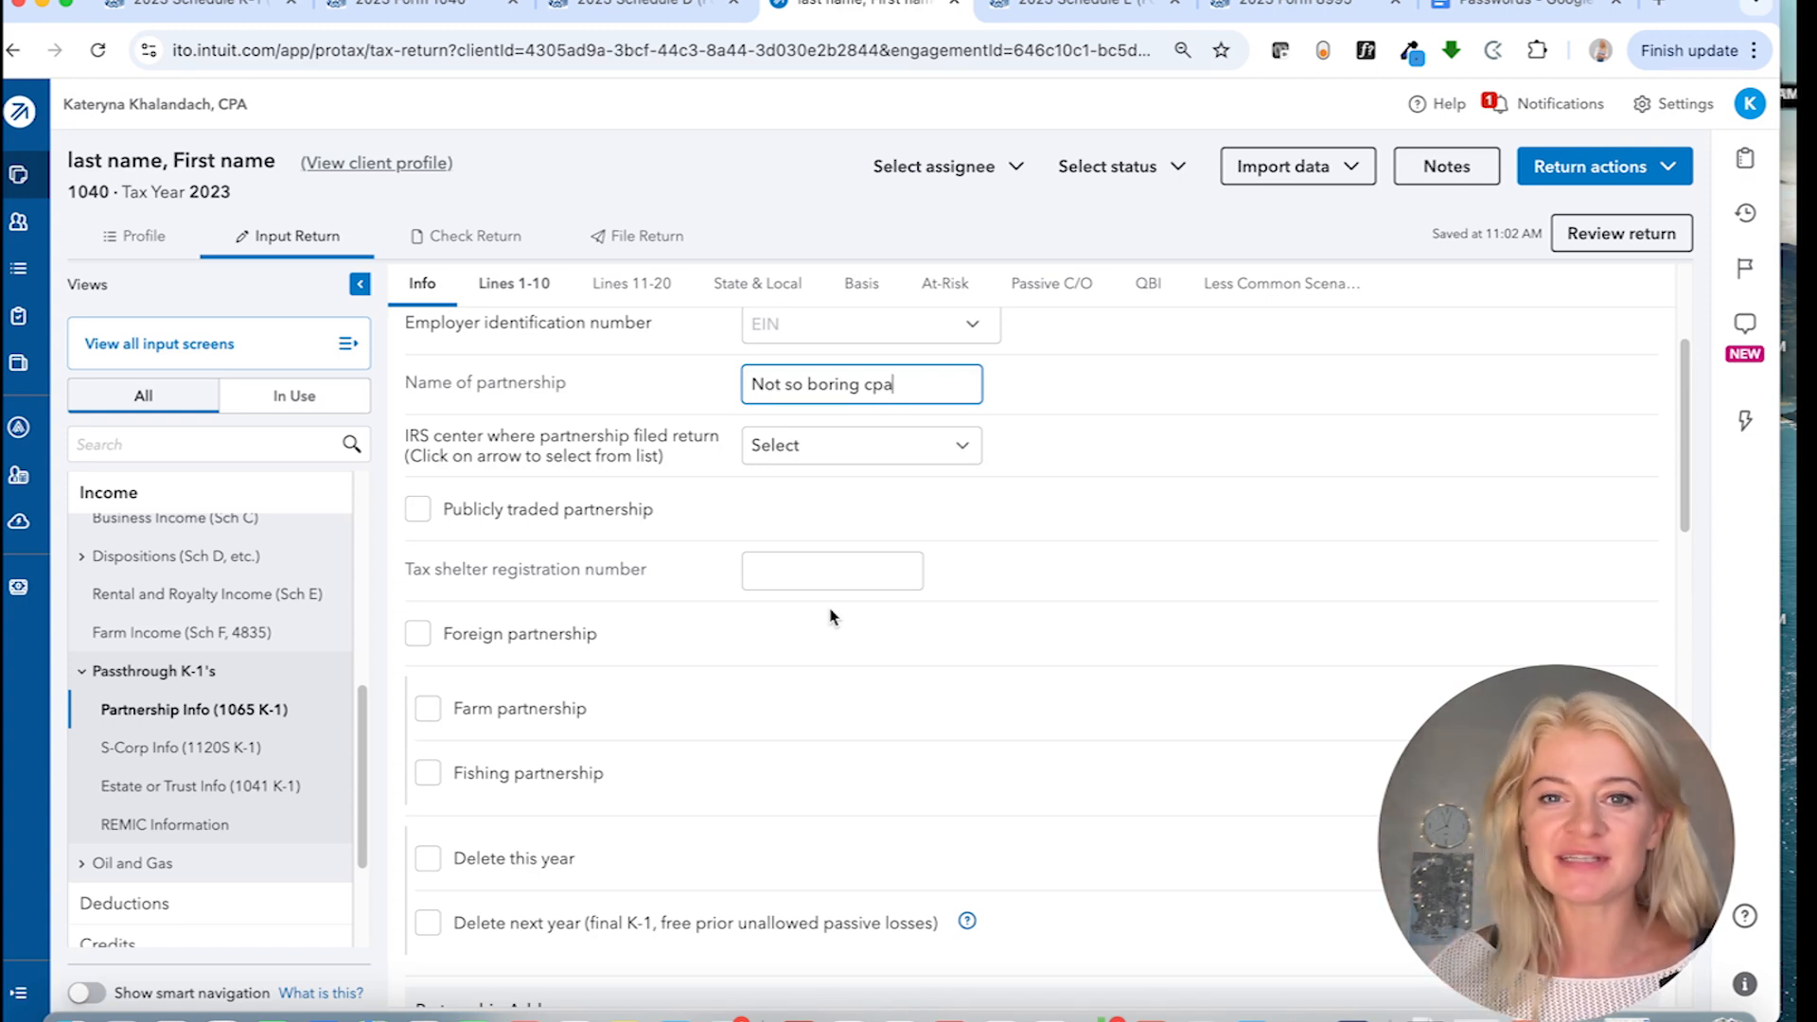
pyautogui.scroll(-6, 785, 738)
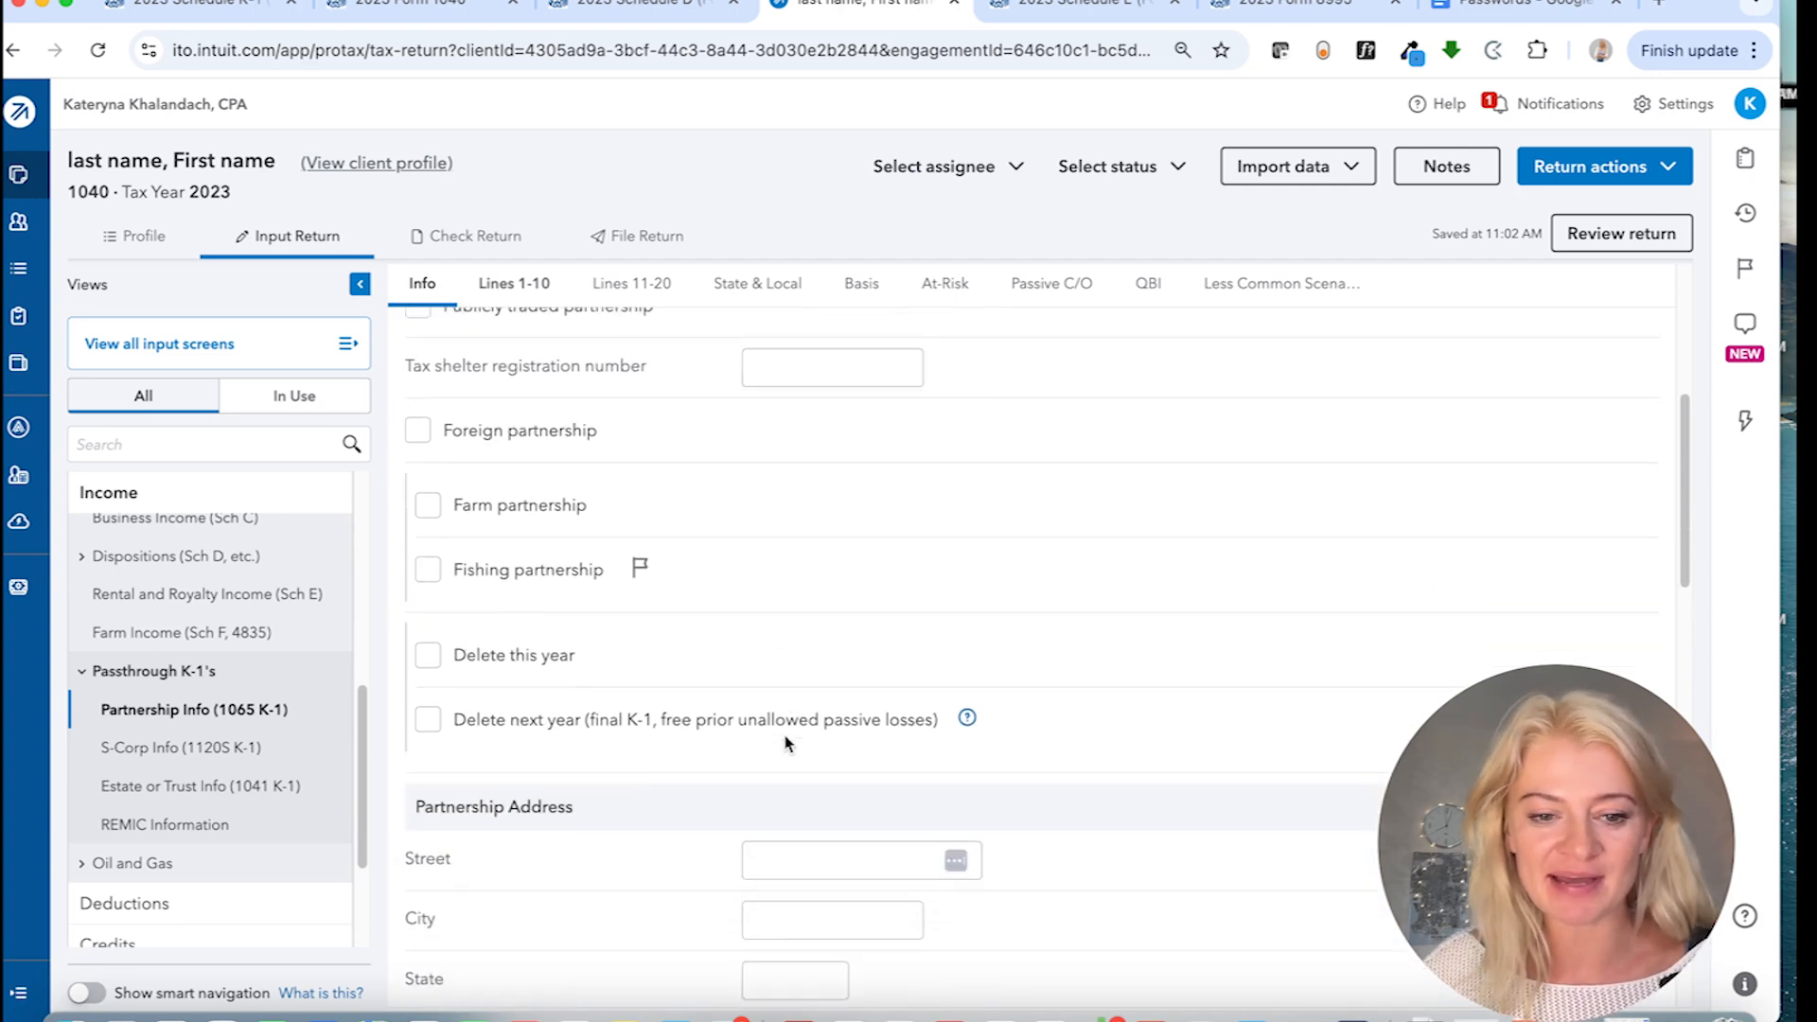
pyautogui.scroll(-3, 785, 745)
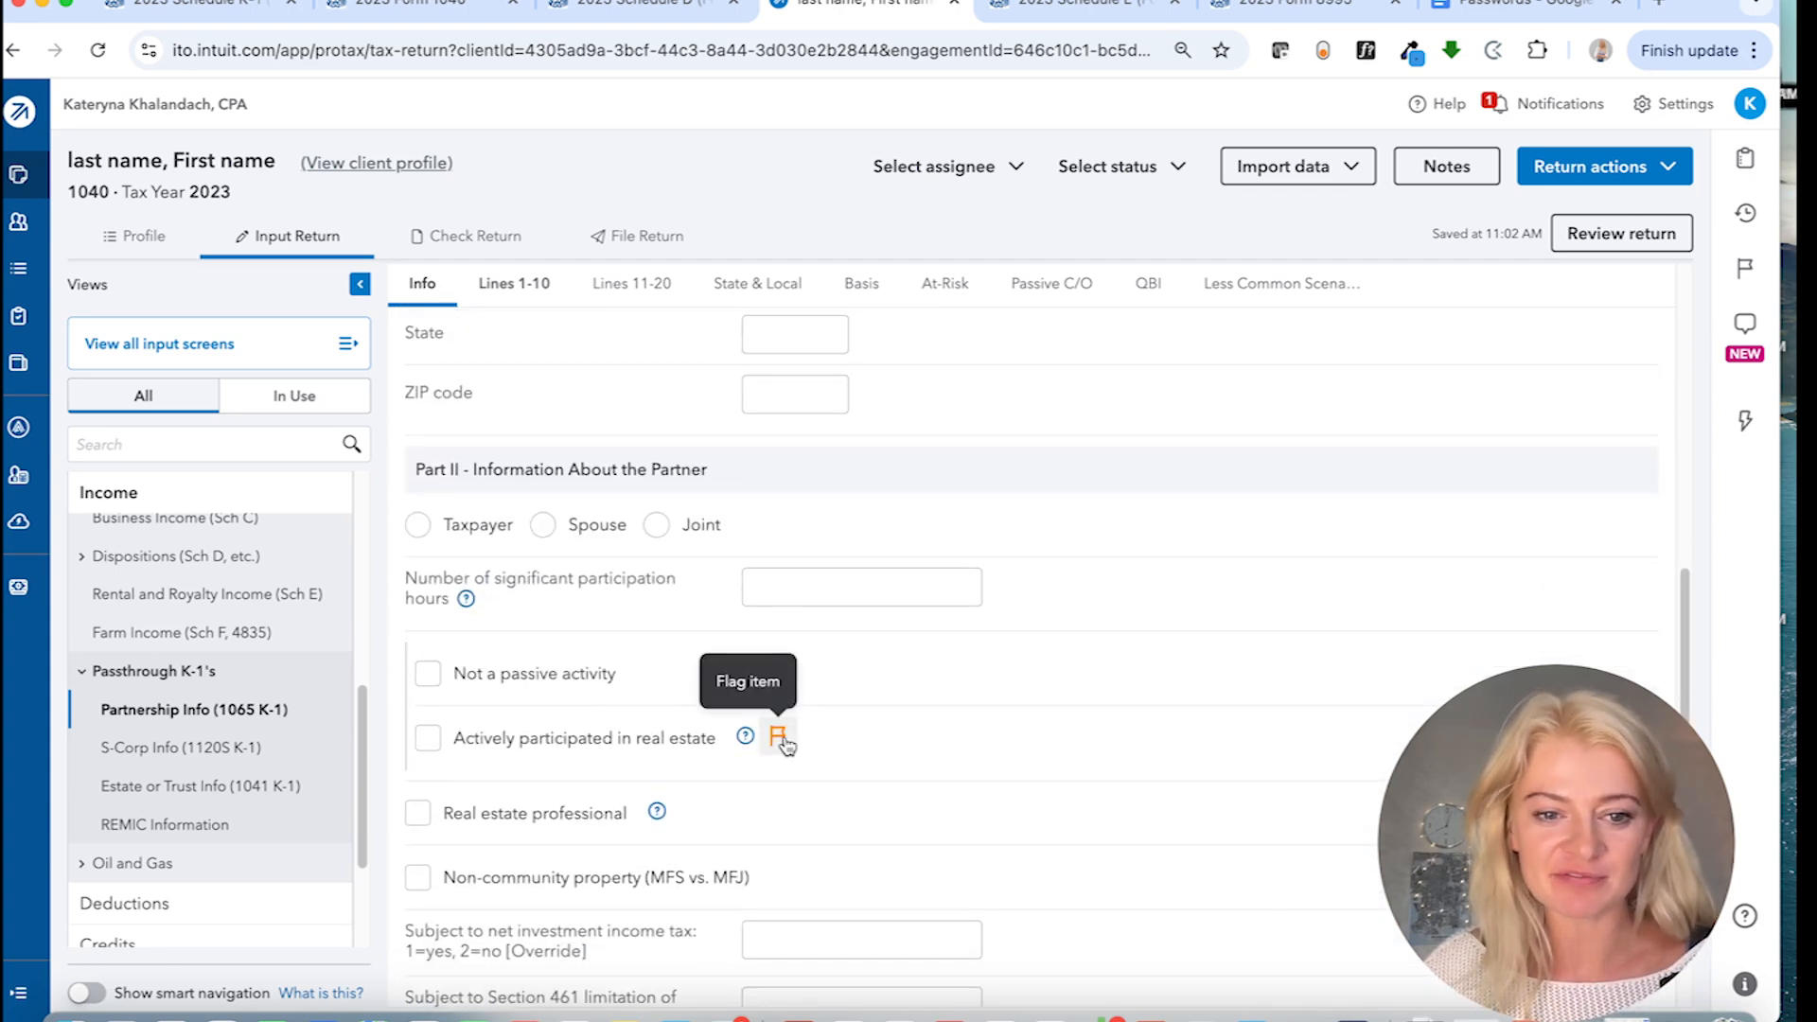
pyautogui.scroll(-1, 545, 727)
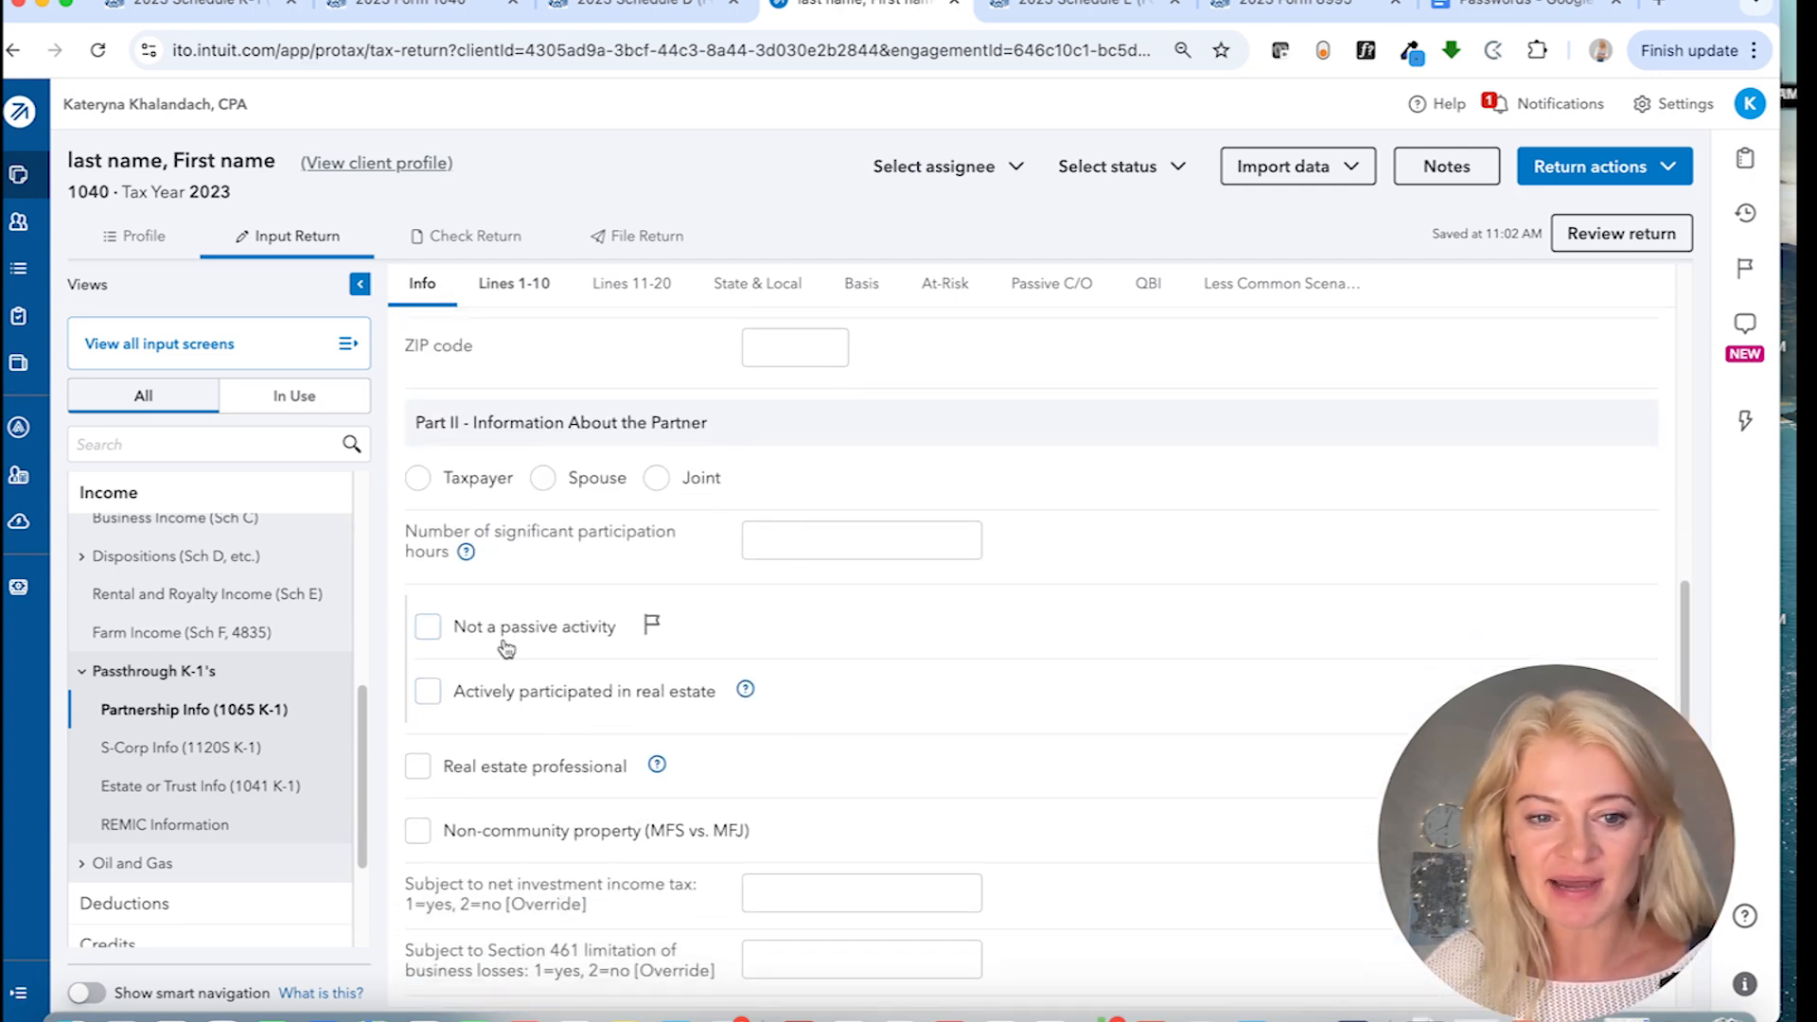
pyautogui.click(428, 629)
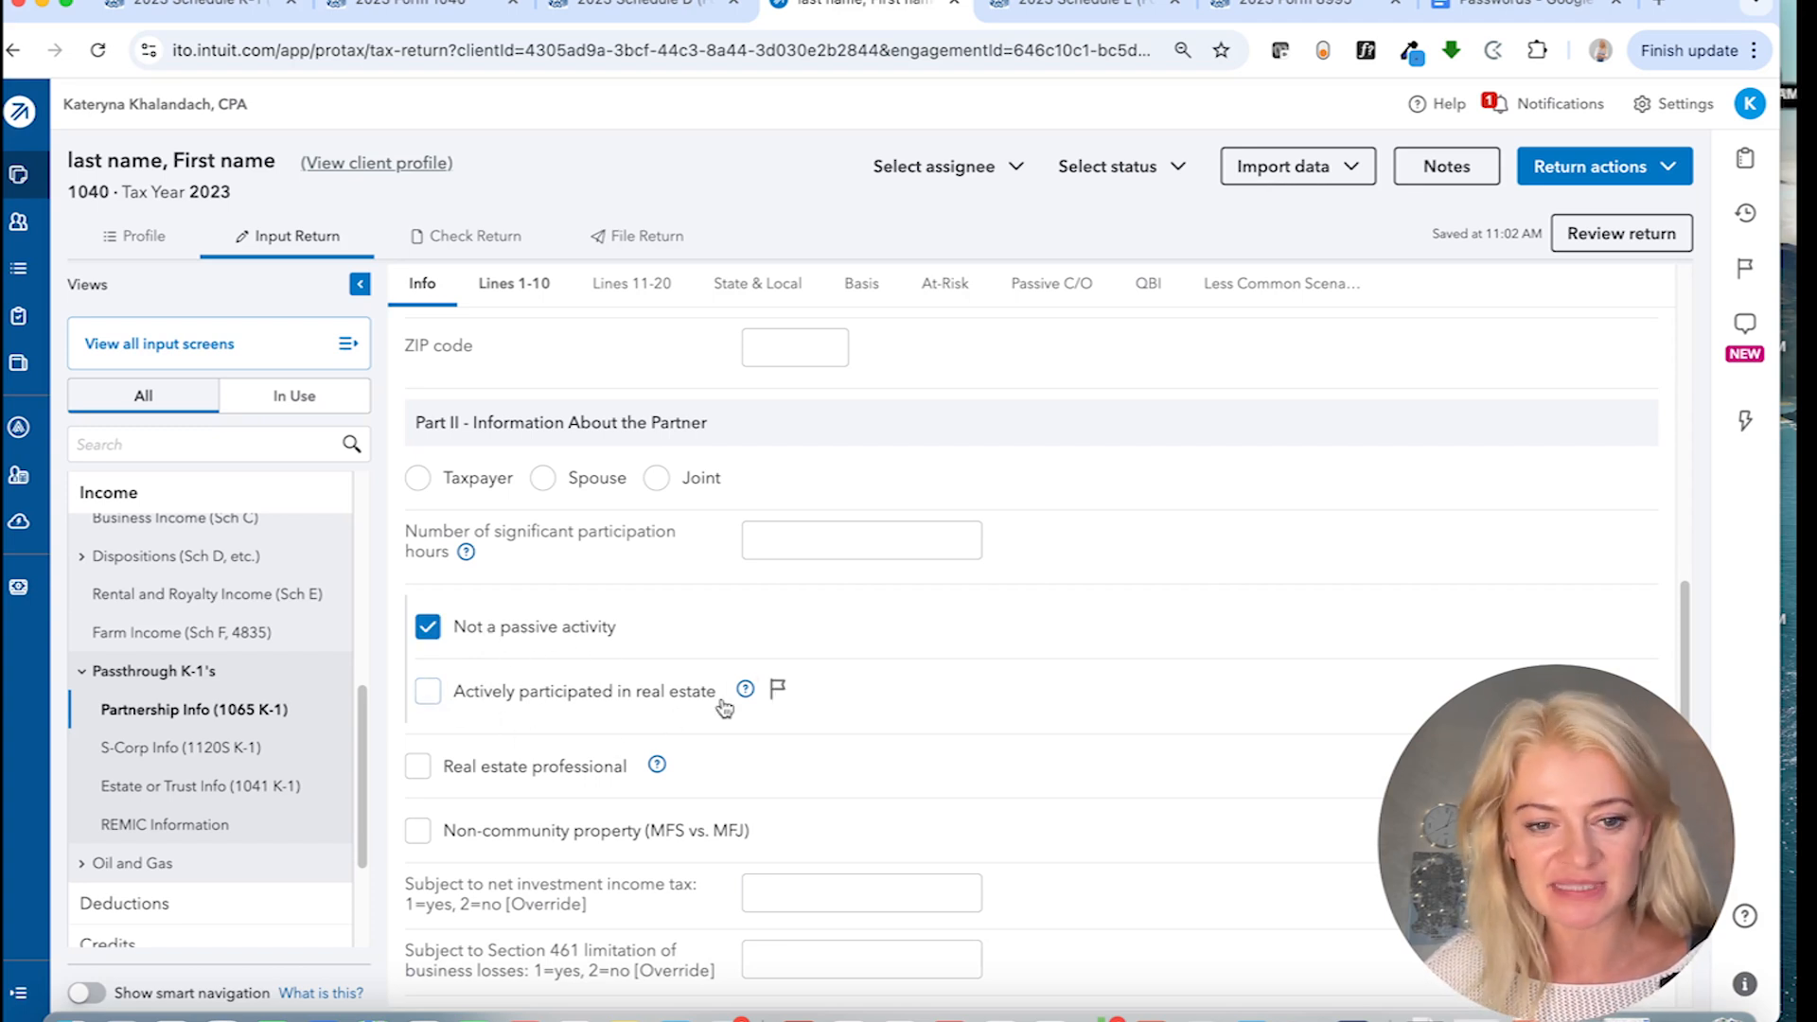
# - Reopen the generated Schedule E page 2 and compare the passive and nonpassive income columns for the partnership in Part II
pyautogui.click(500, 240)
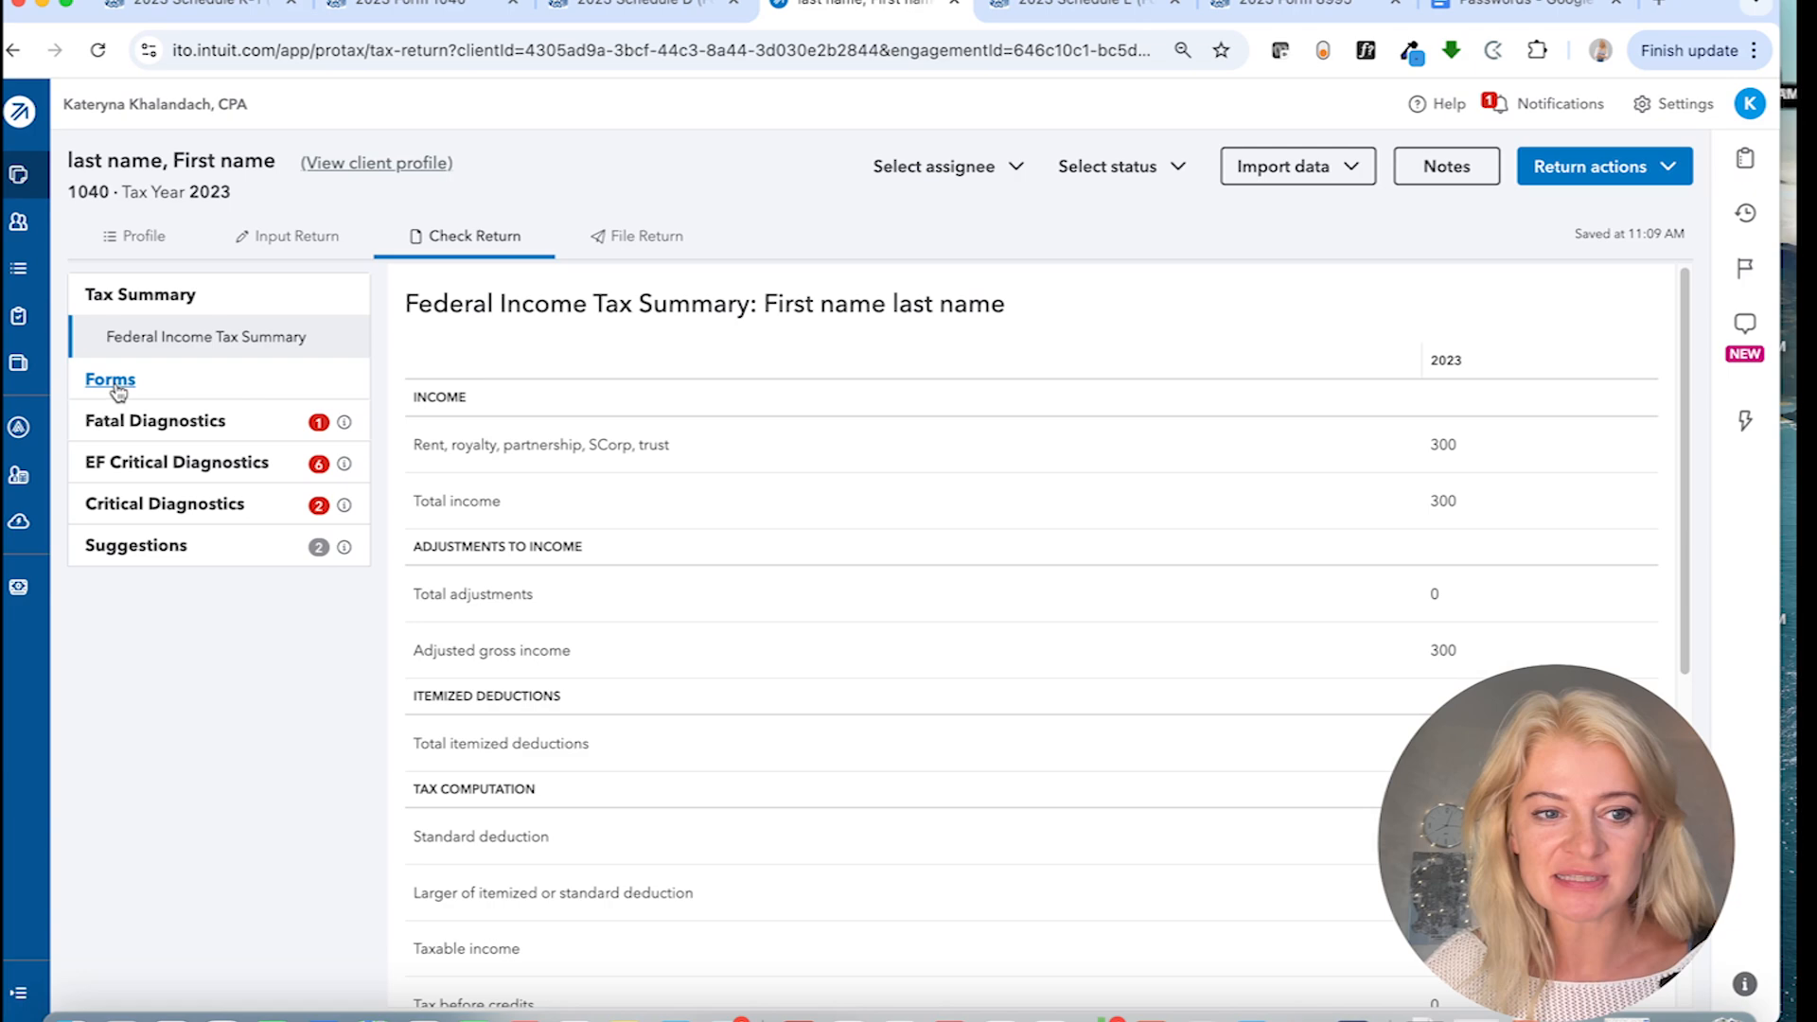
pyautogui.click(109, 383)
pyautogui.click(150, 481)
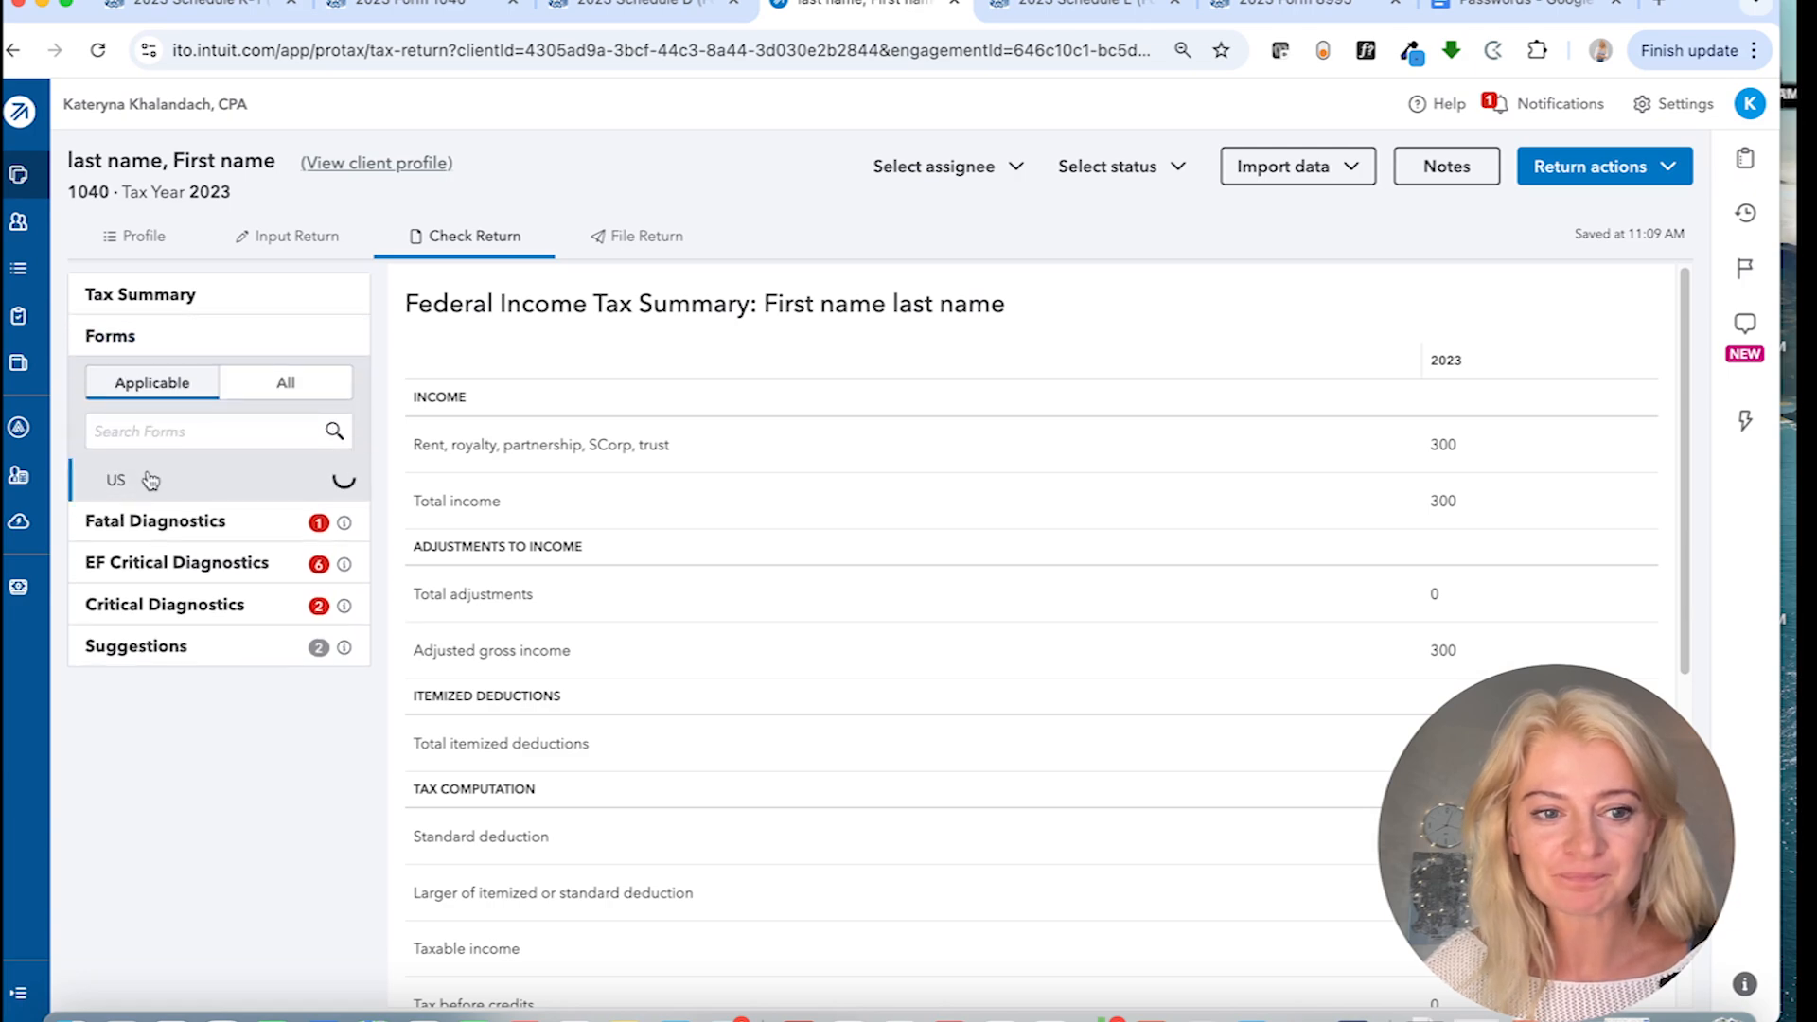
pyautogui.click(162, 852)
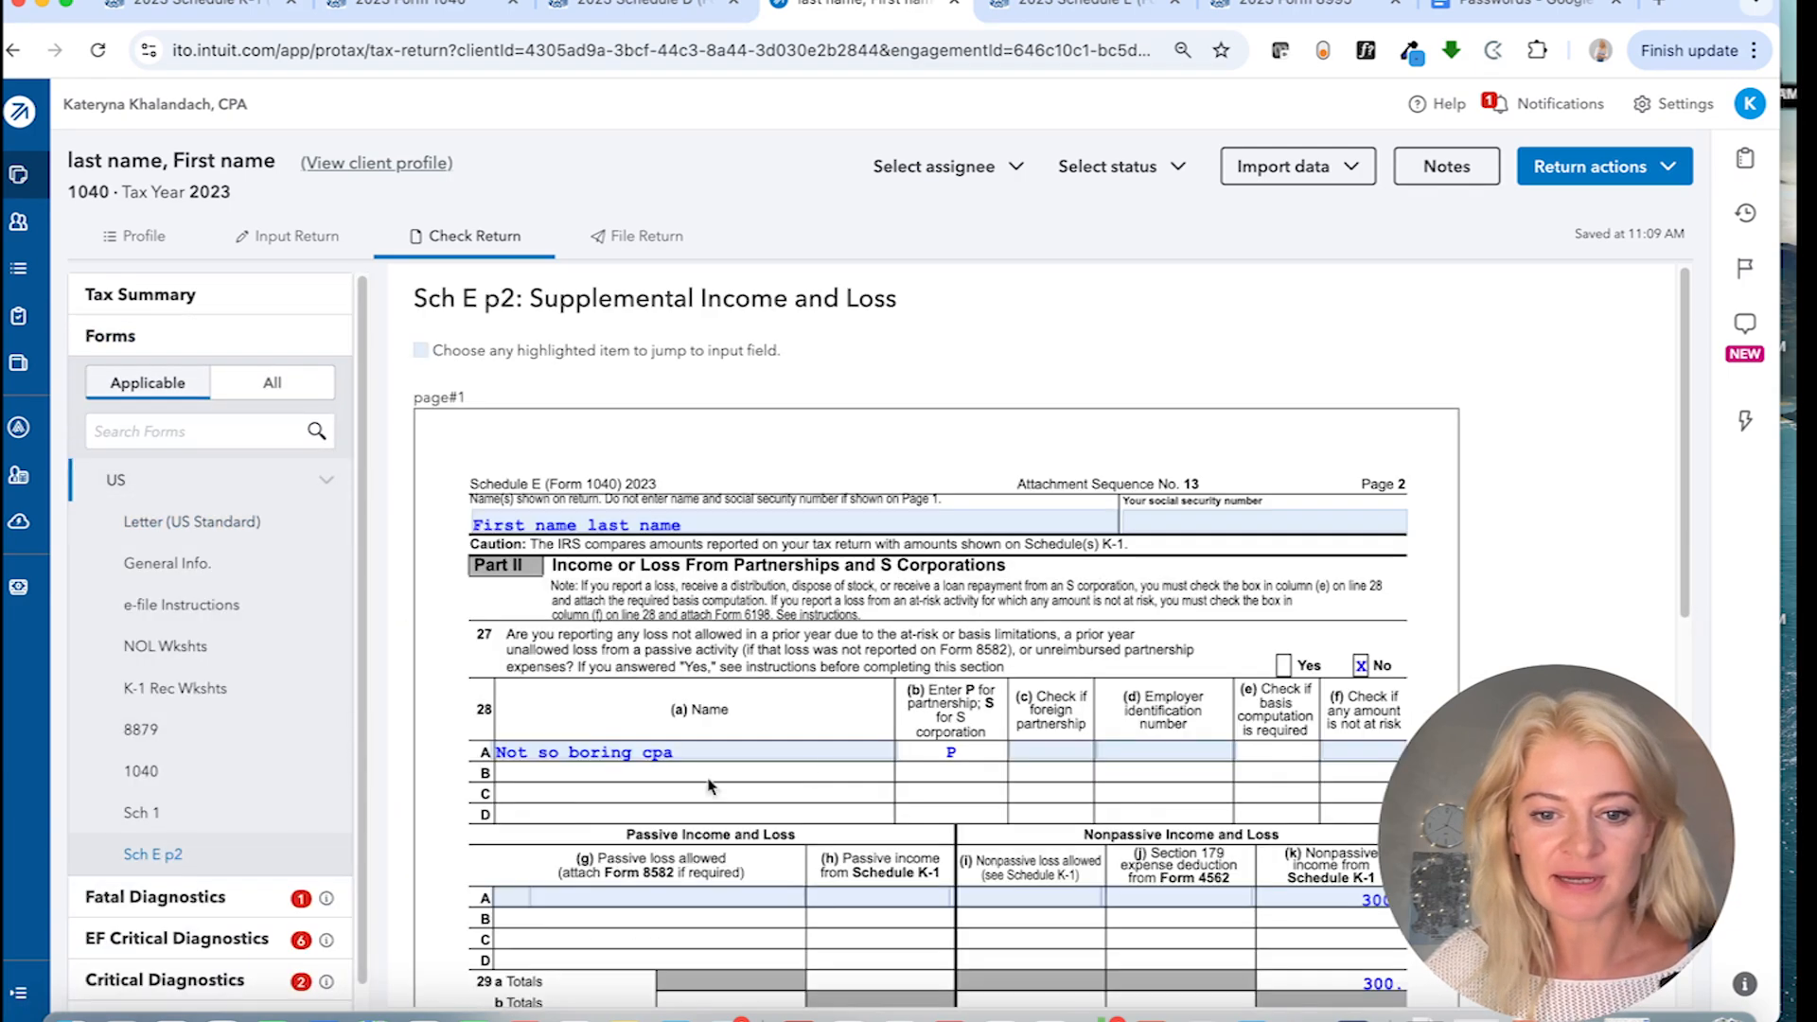
pyautogui.scroll(-1, 952, 767)
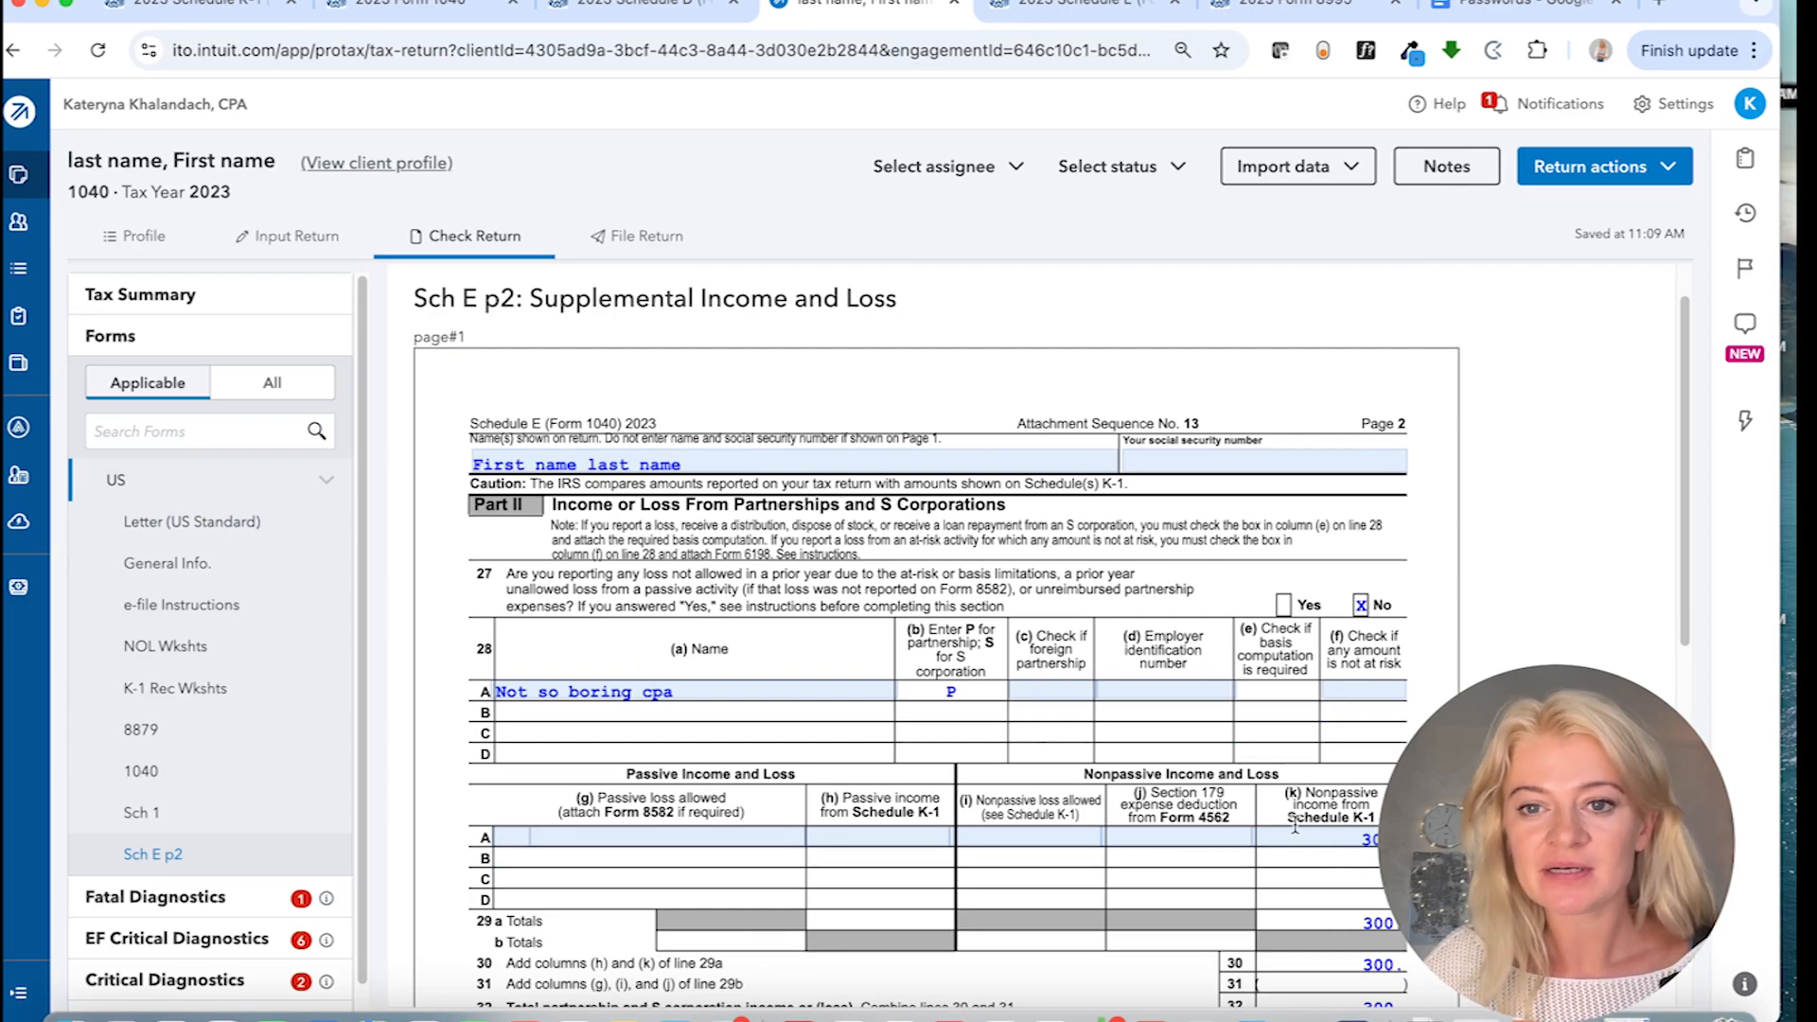
pyautogui.scroll(-5, 1290, 823)
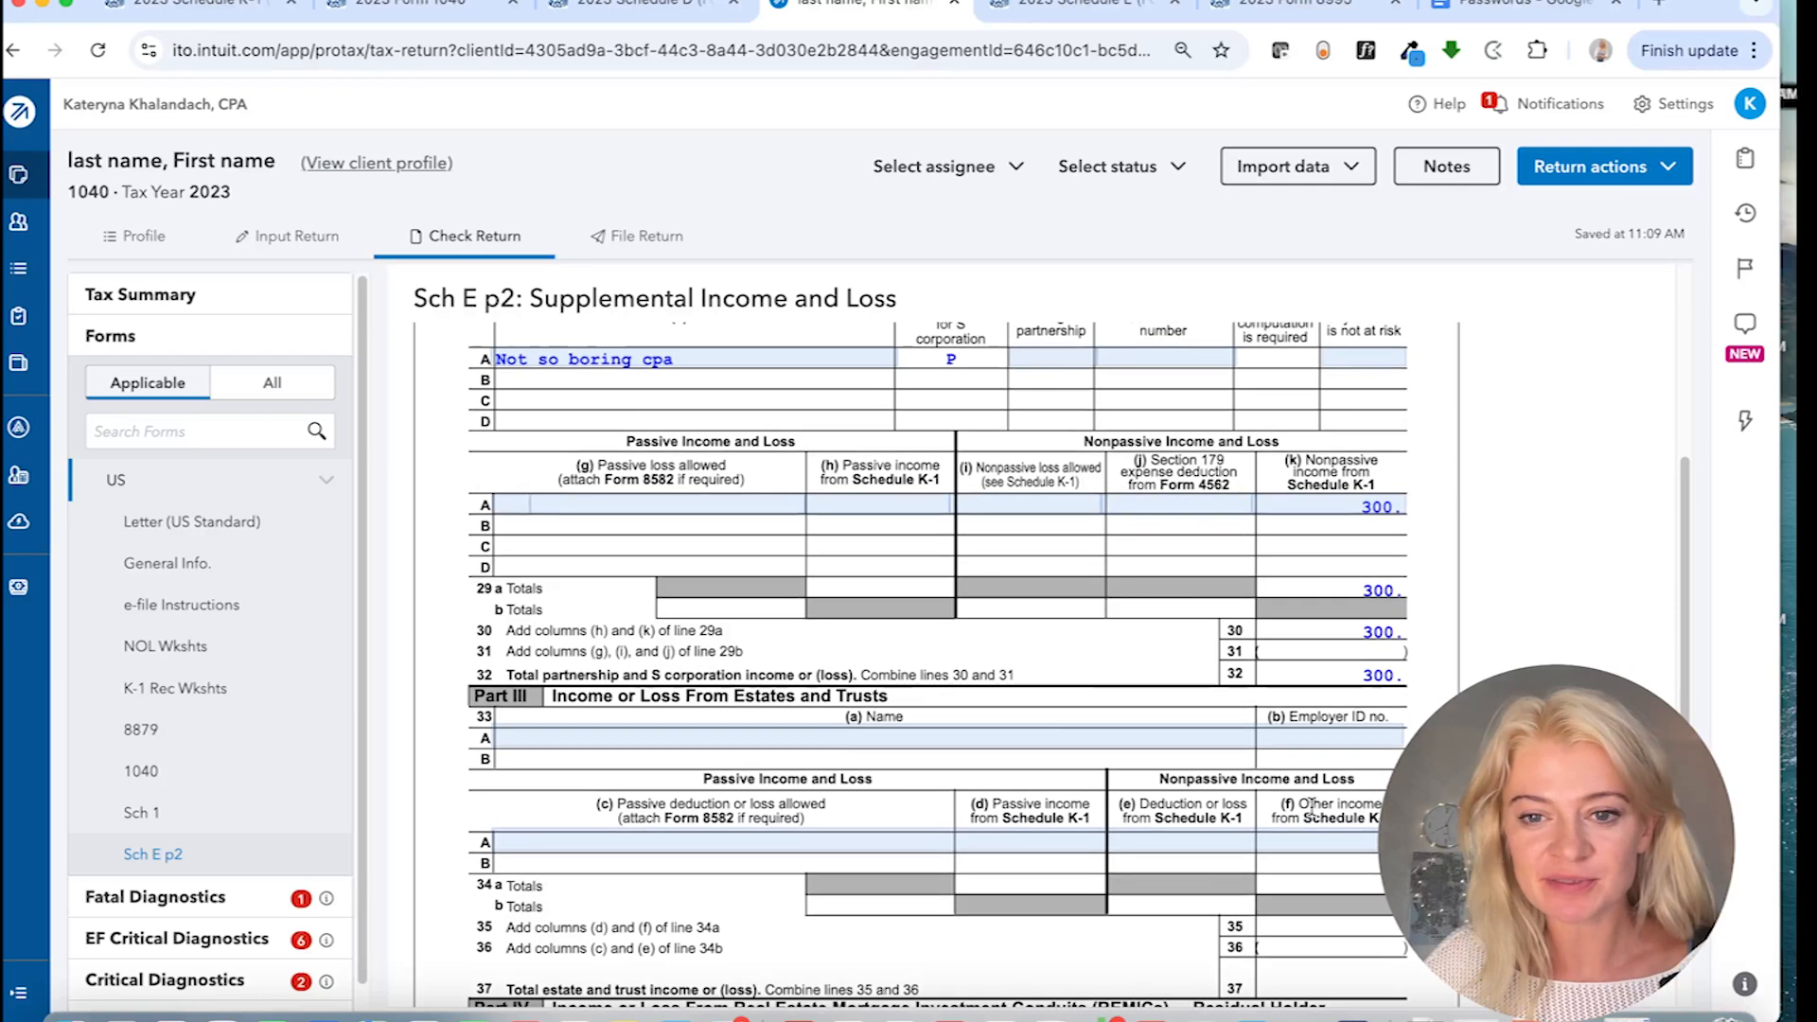
pyautogui.scroll(1, 1311, 808)
pyautogui.scroll(1, 1312, 807)
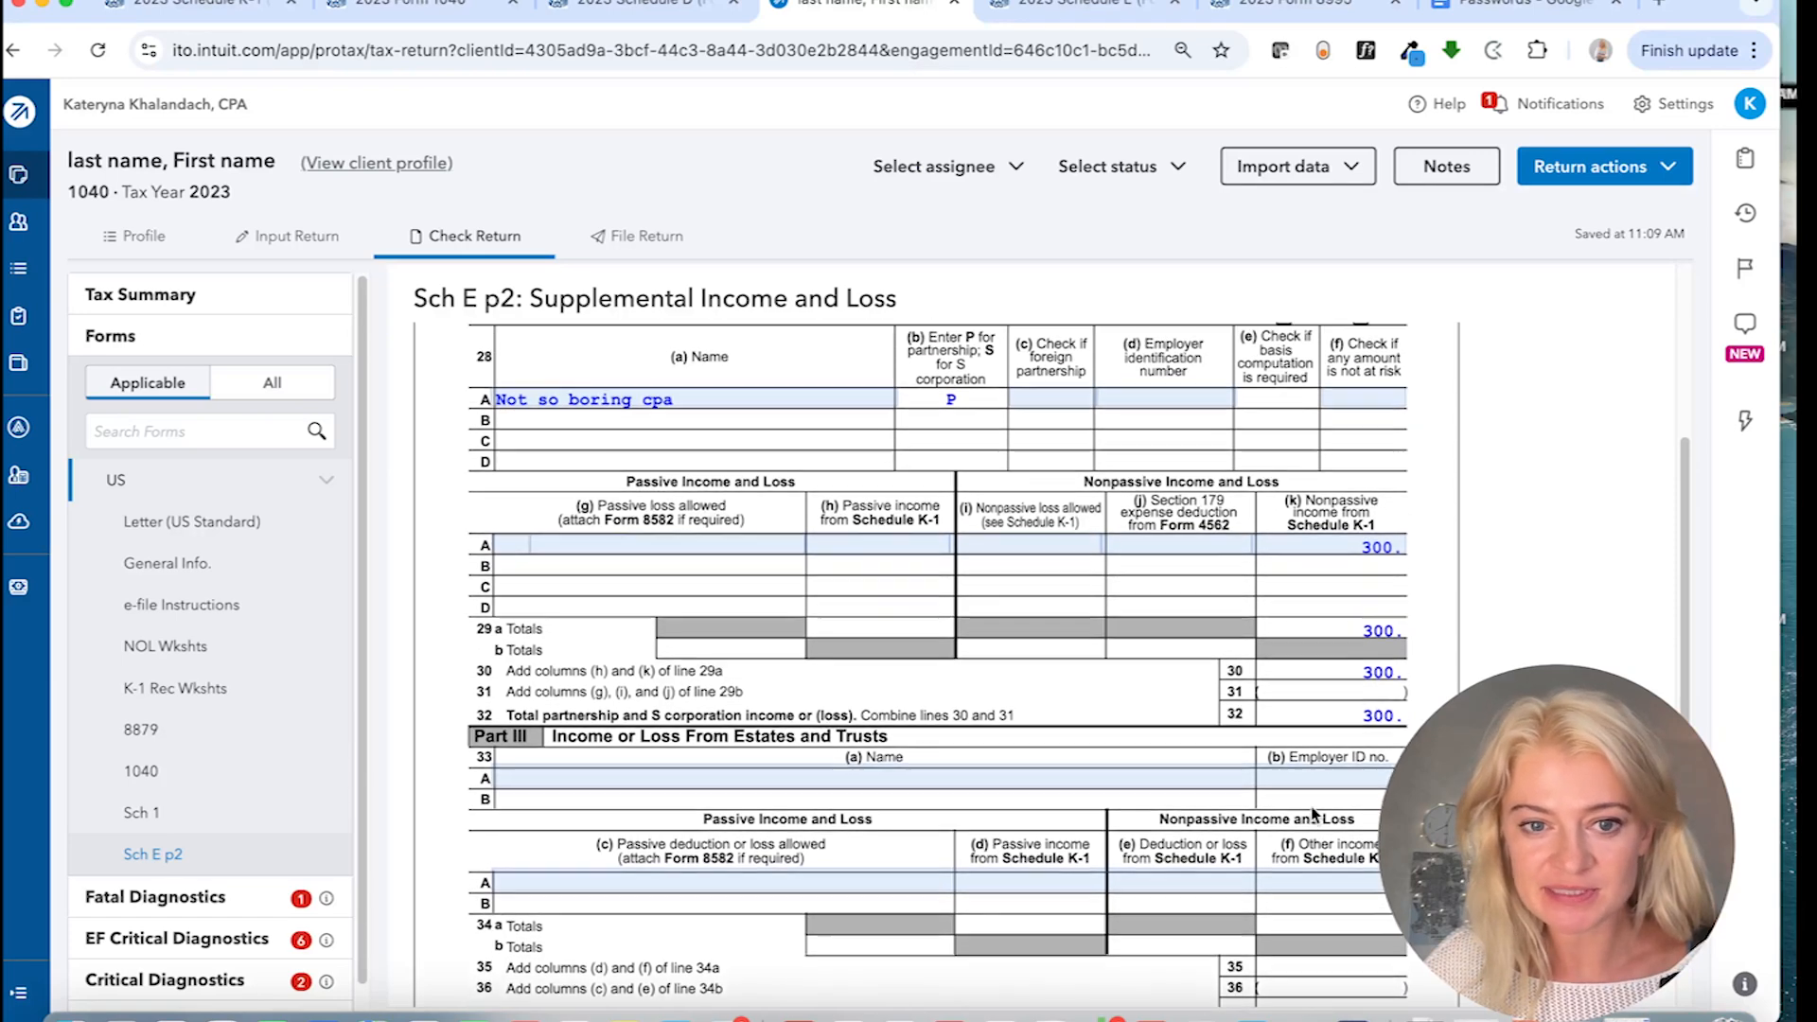
pyautogui.moveTo(606, 512); pyautogui.dragTo(724, 511)
pyautogui.moveTo(847, 512); pyautogui.dragTo(928, 511)
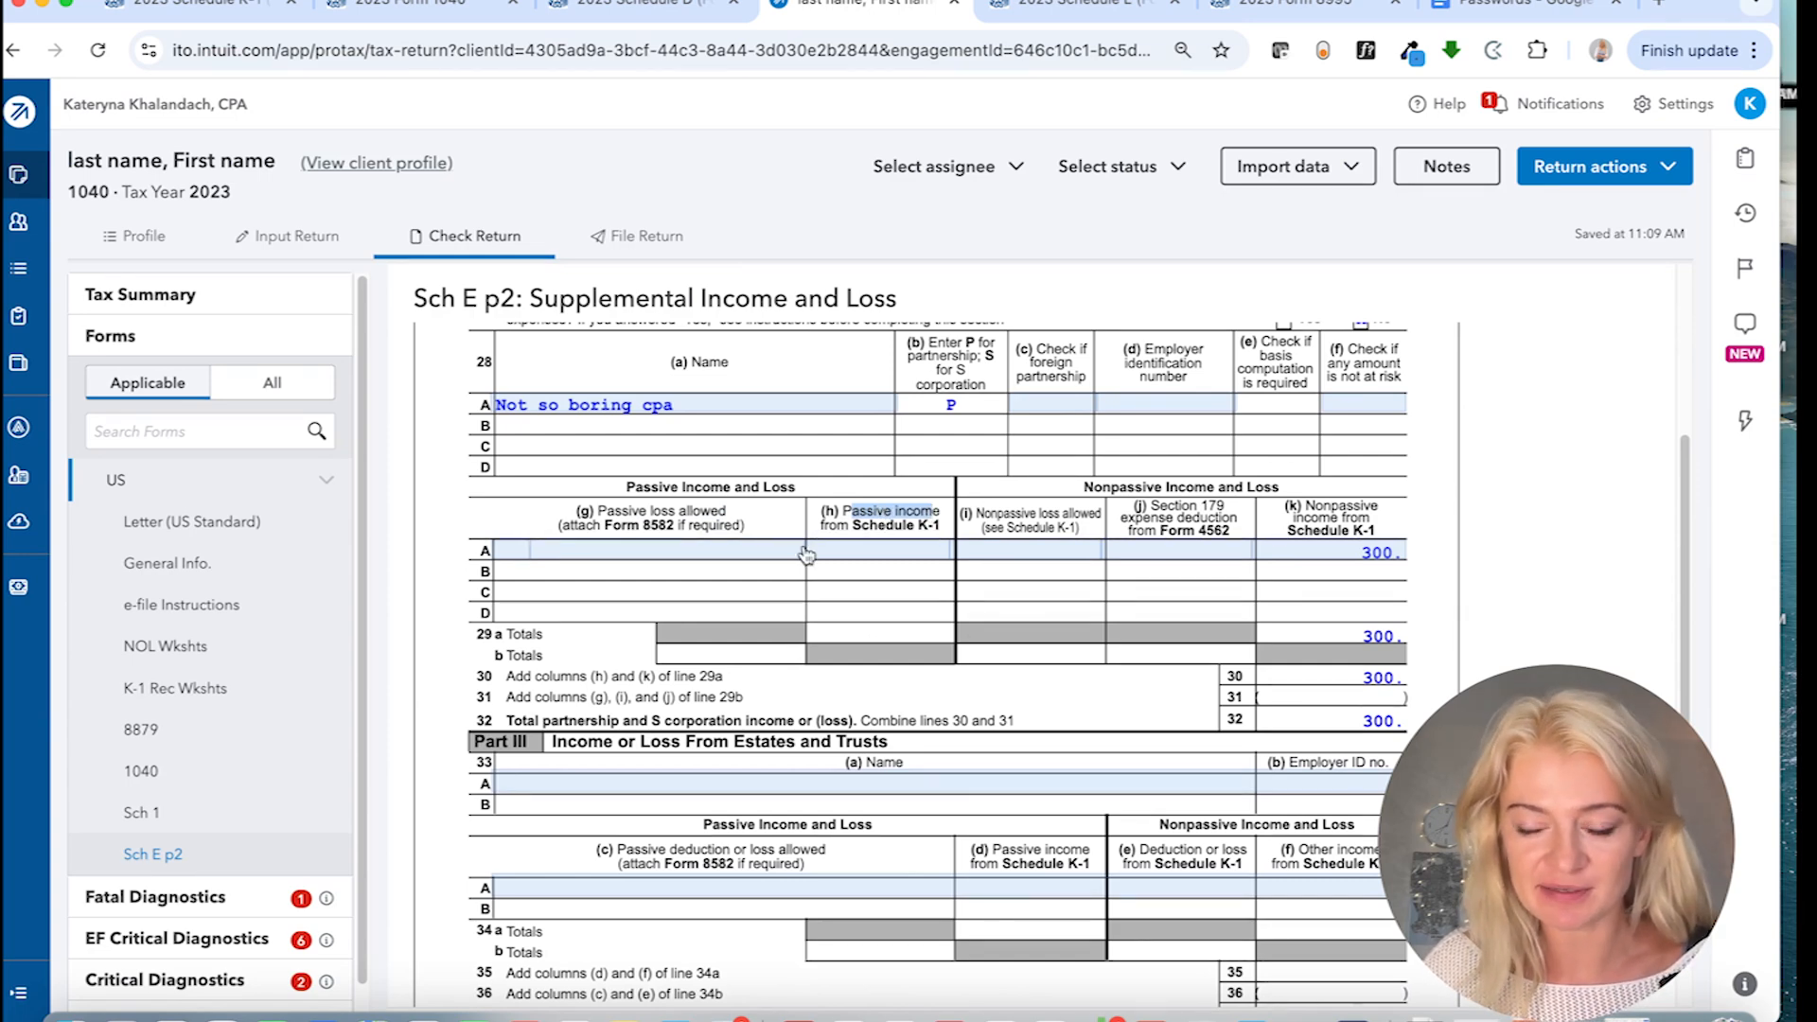
pyautogui.scroll(-3, 1112, 533)
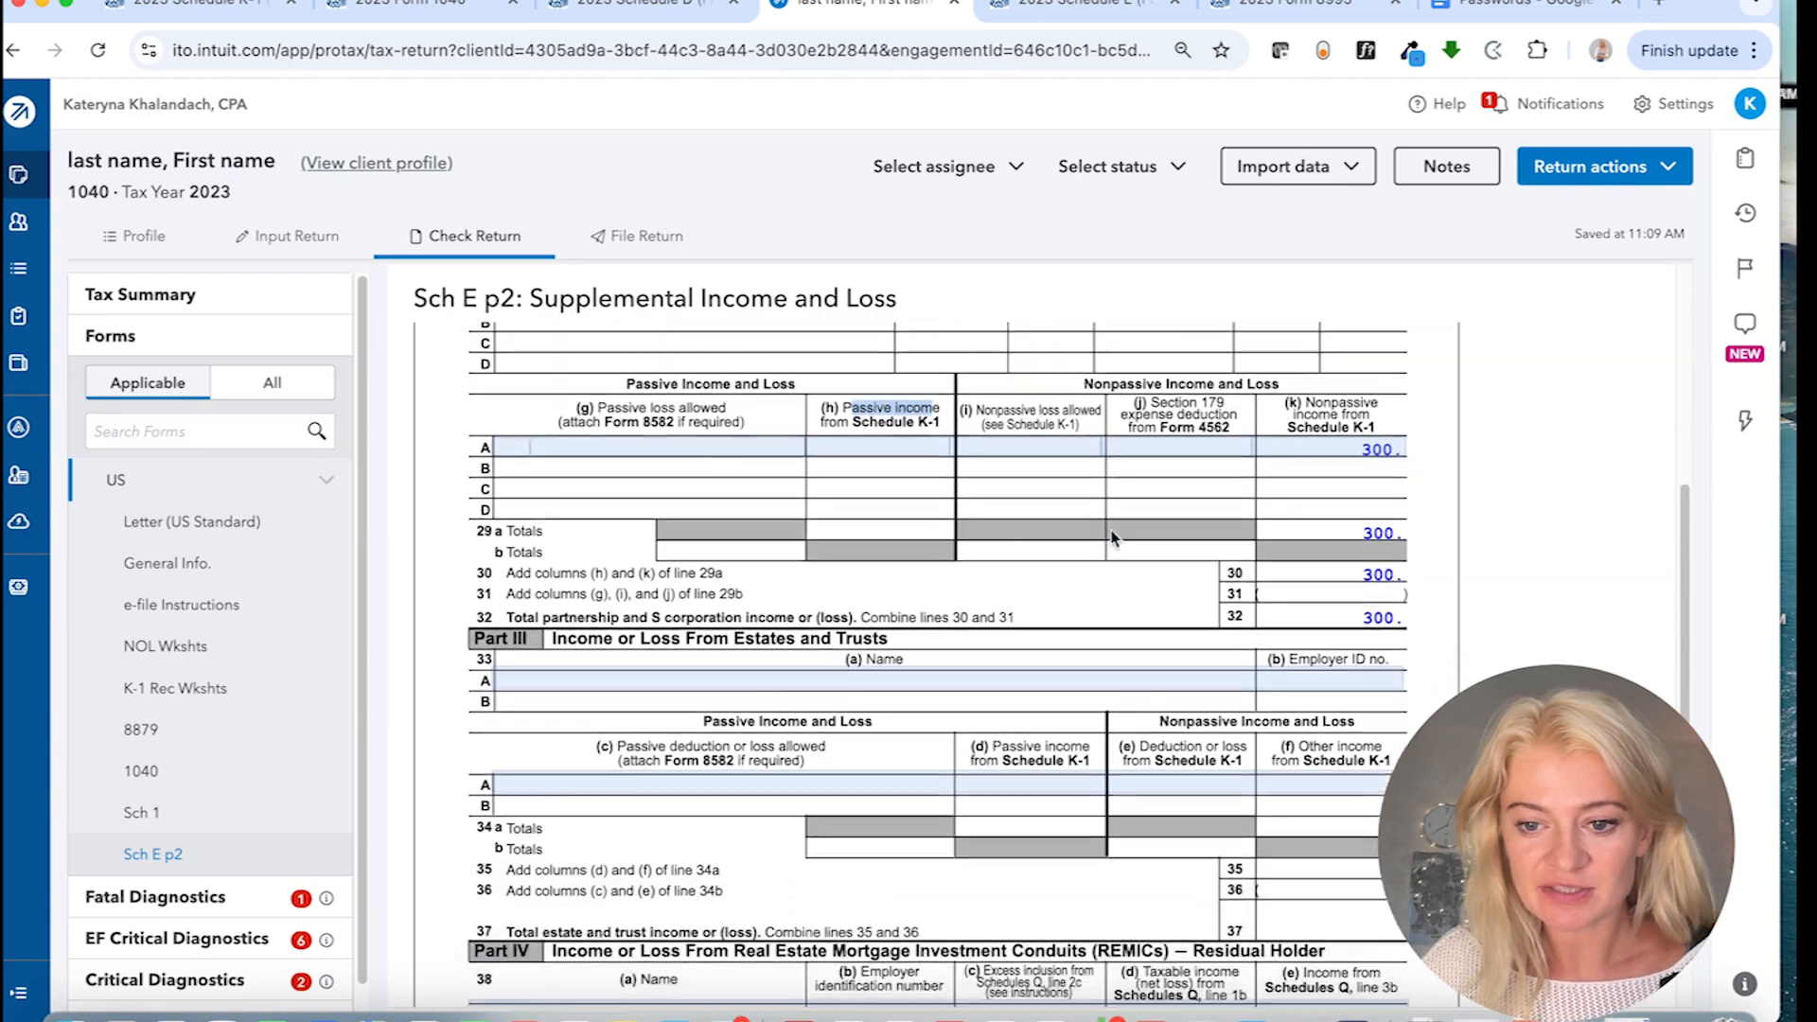
pyautogui.scroll(2, 1112, 537)
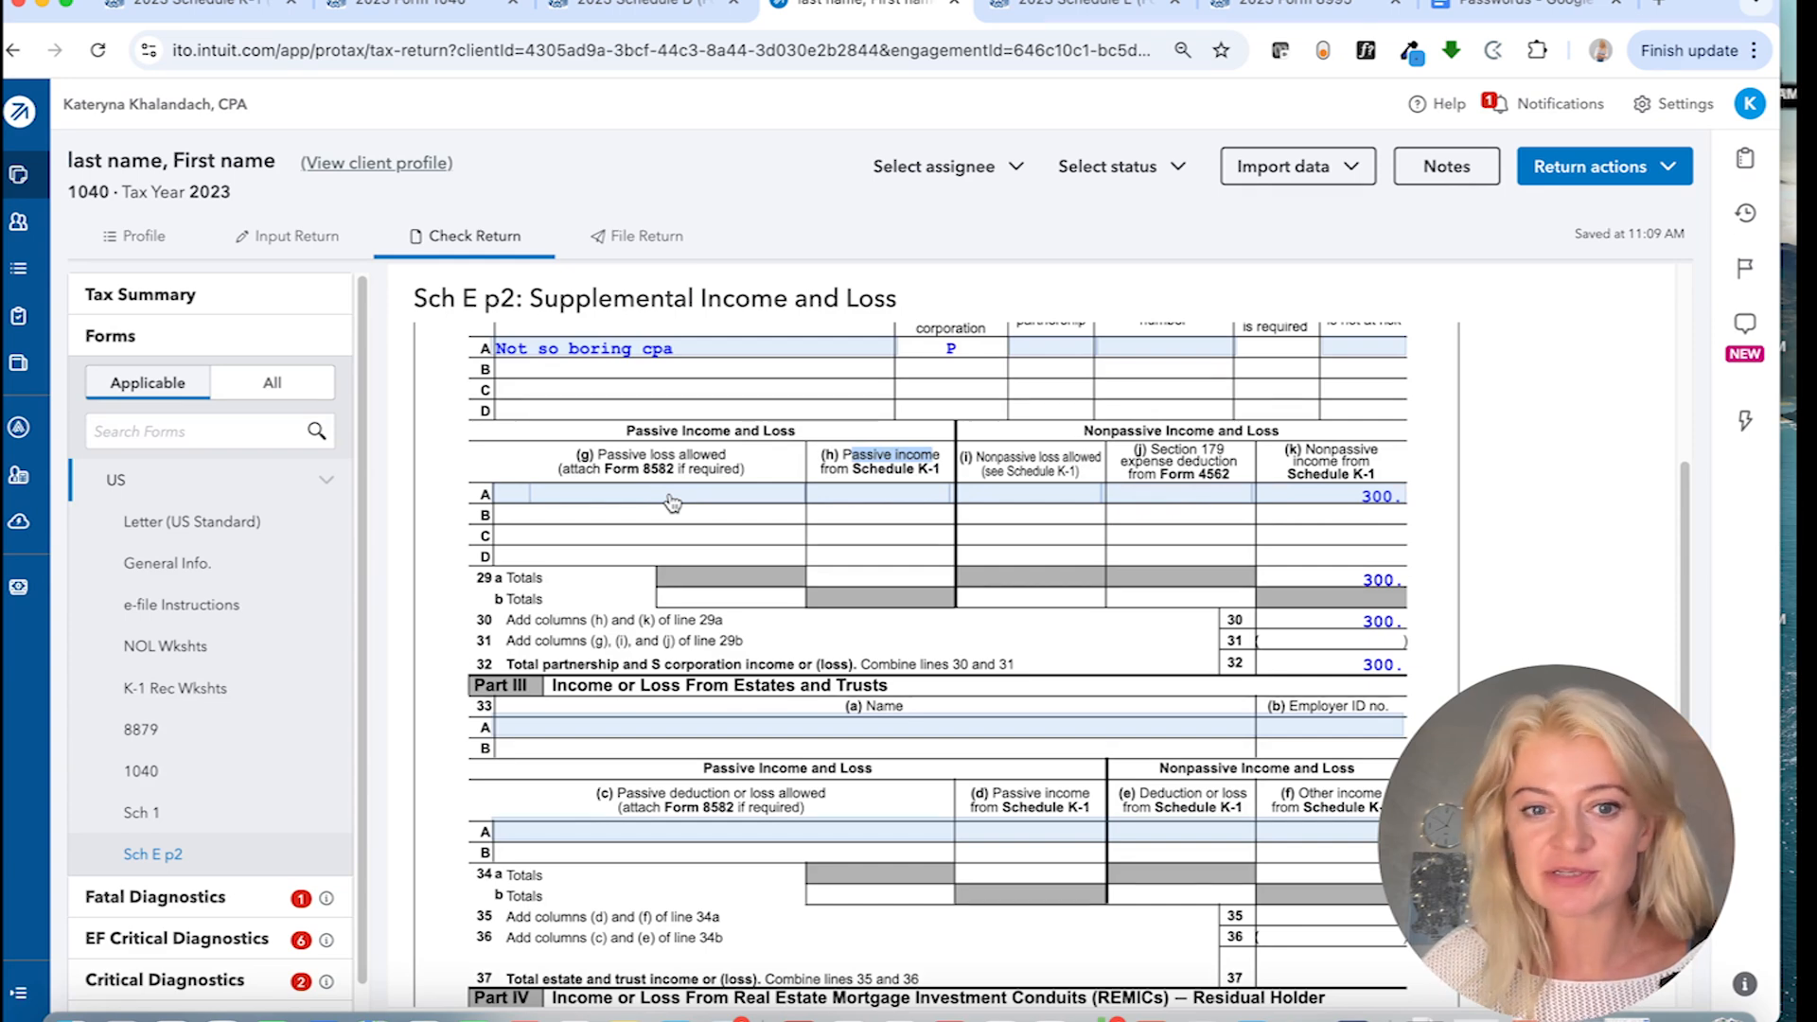
# - Set the partnership K-1's ordinary business income on line 1 to -100 and clear the net rental real estate income on line 2
pyautogui.click(294, 239)
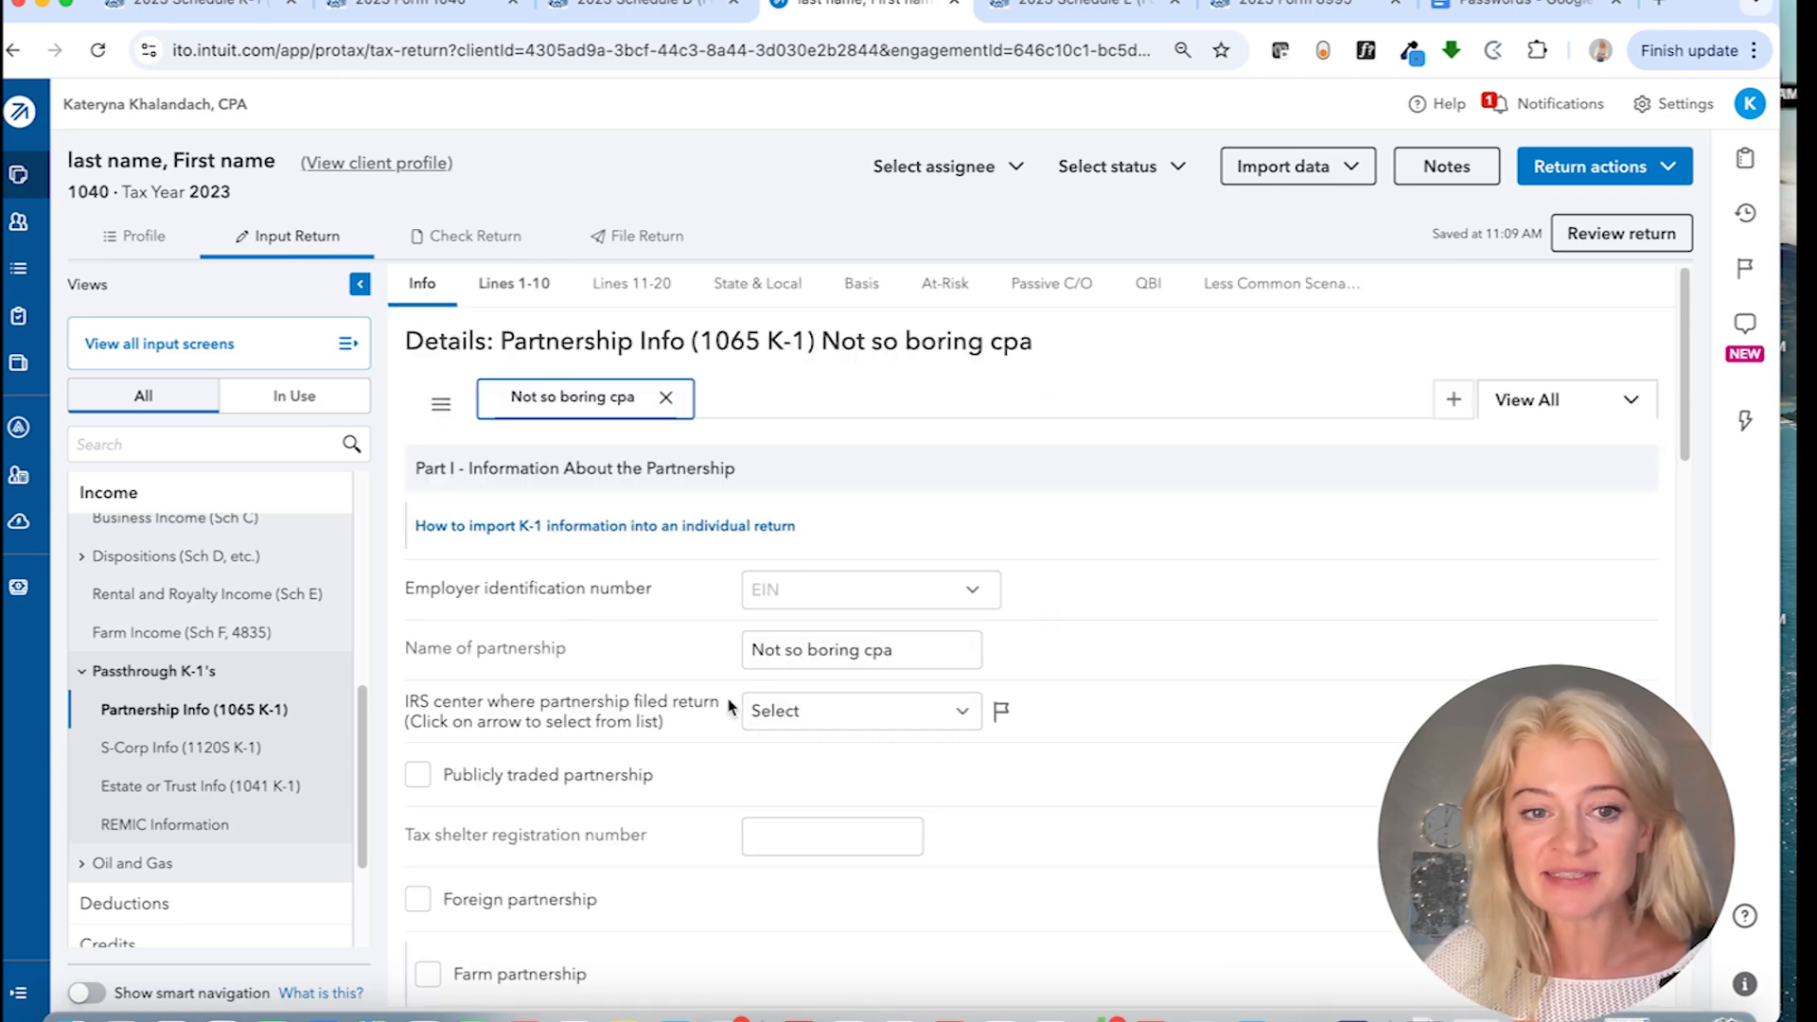
pyautogui.scroll(-5, 738, 711)
pyautogui.click(528, 284)
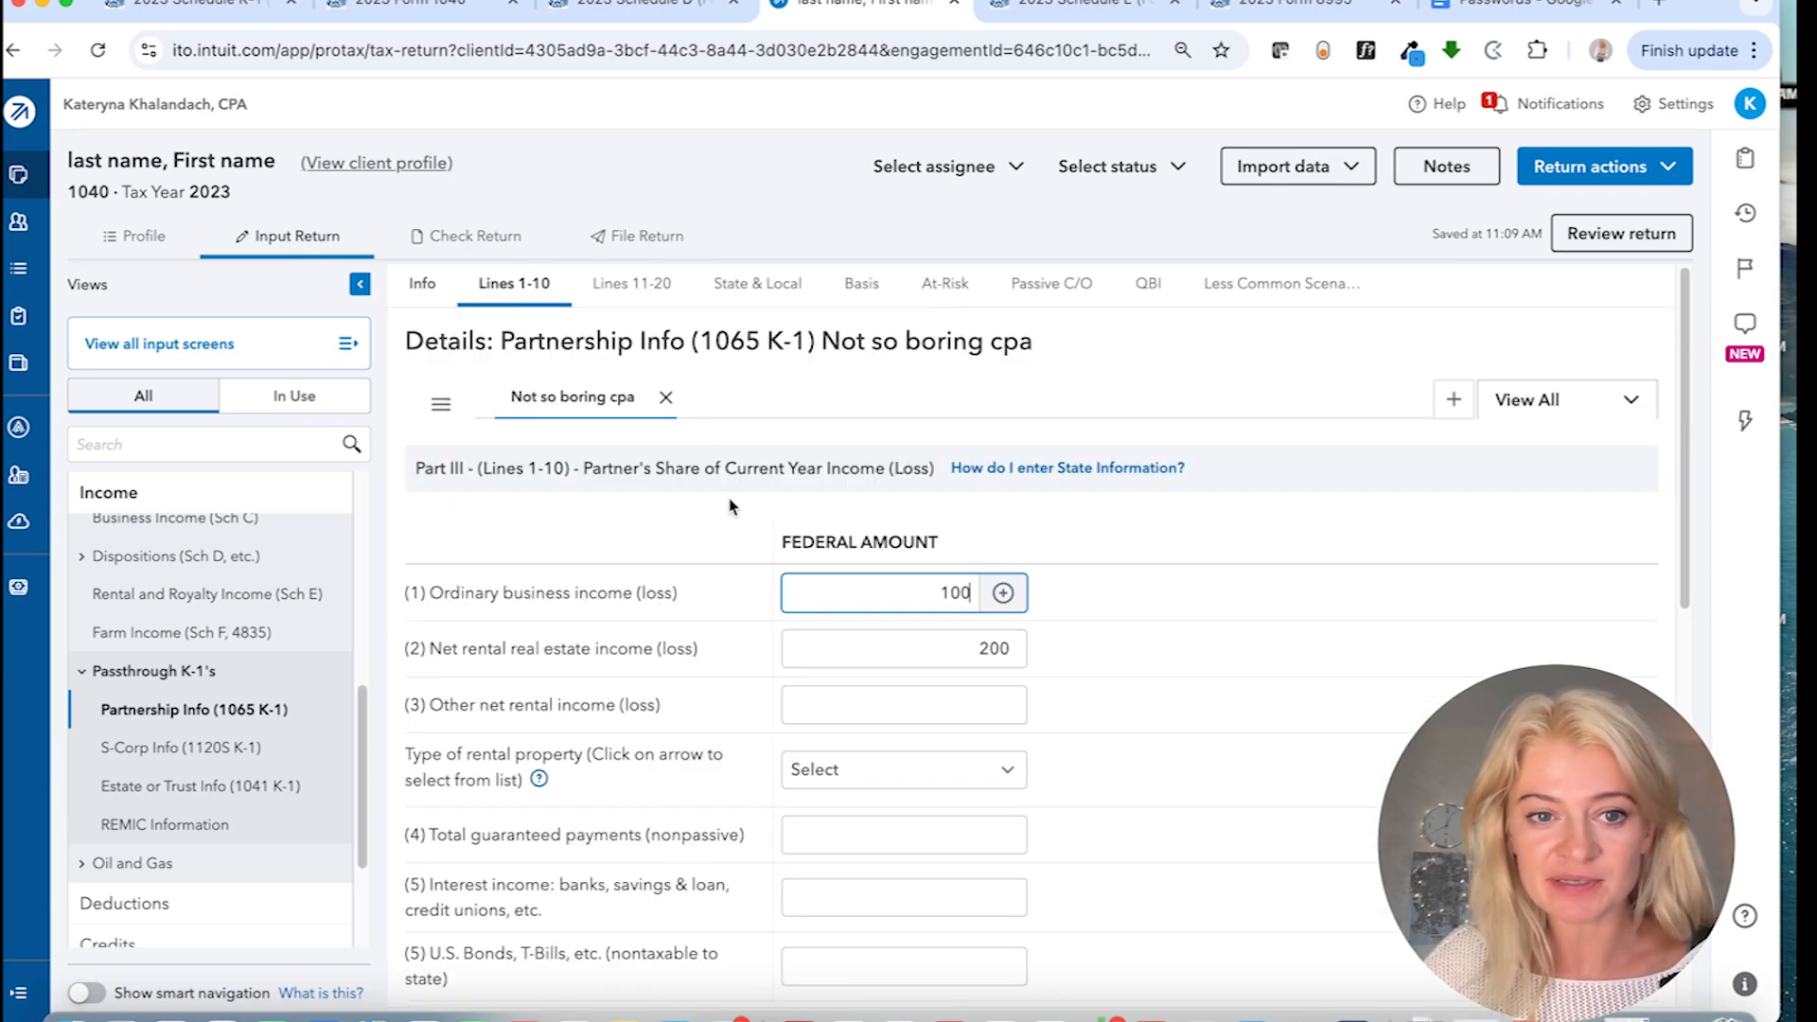
pyautogui.press('BackSpace')
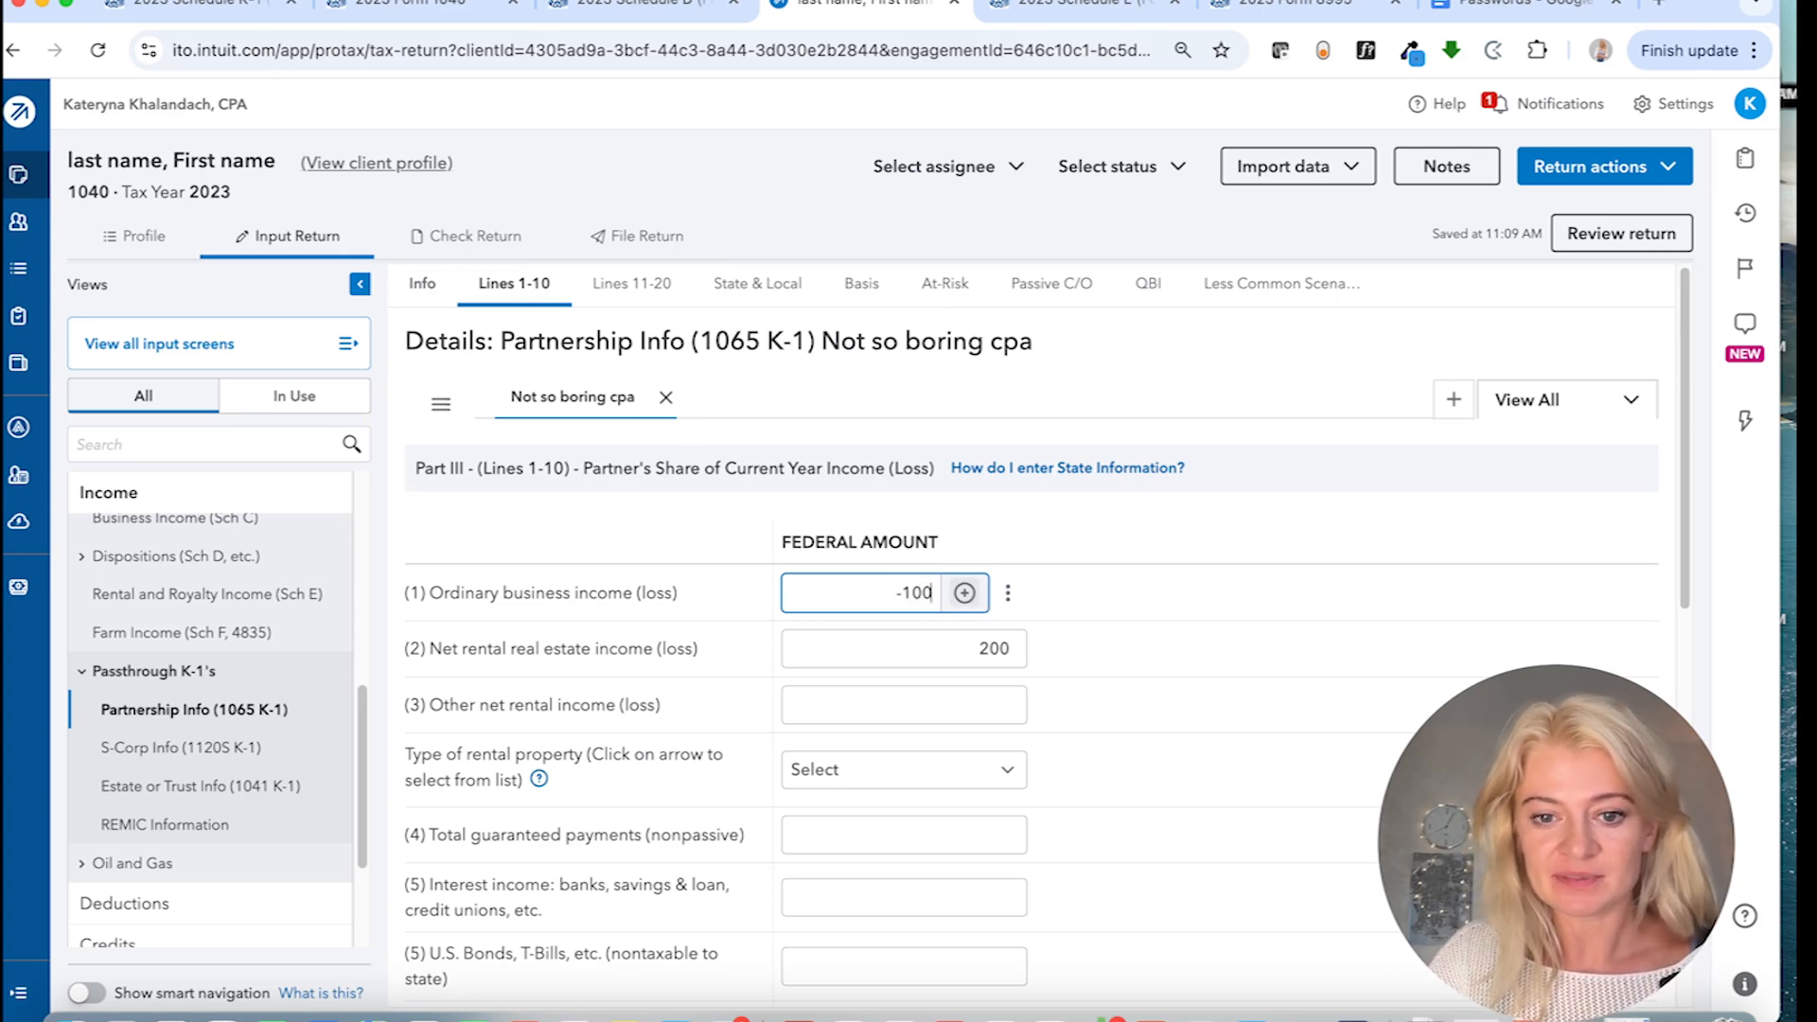
pyautogui.press('Tab')
pyautogui.press('BackSpace')
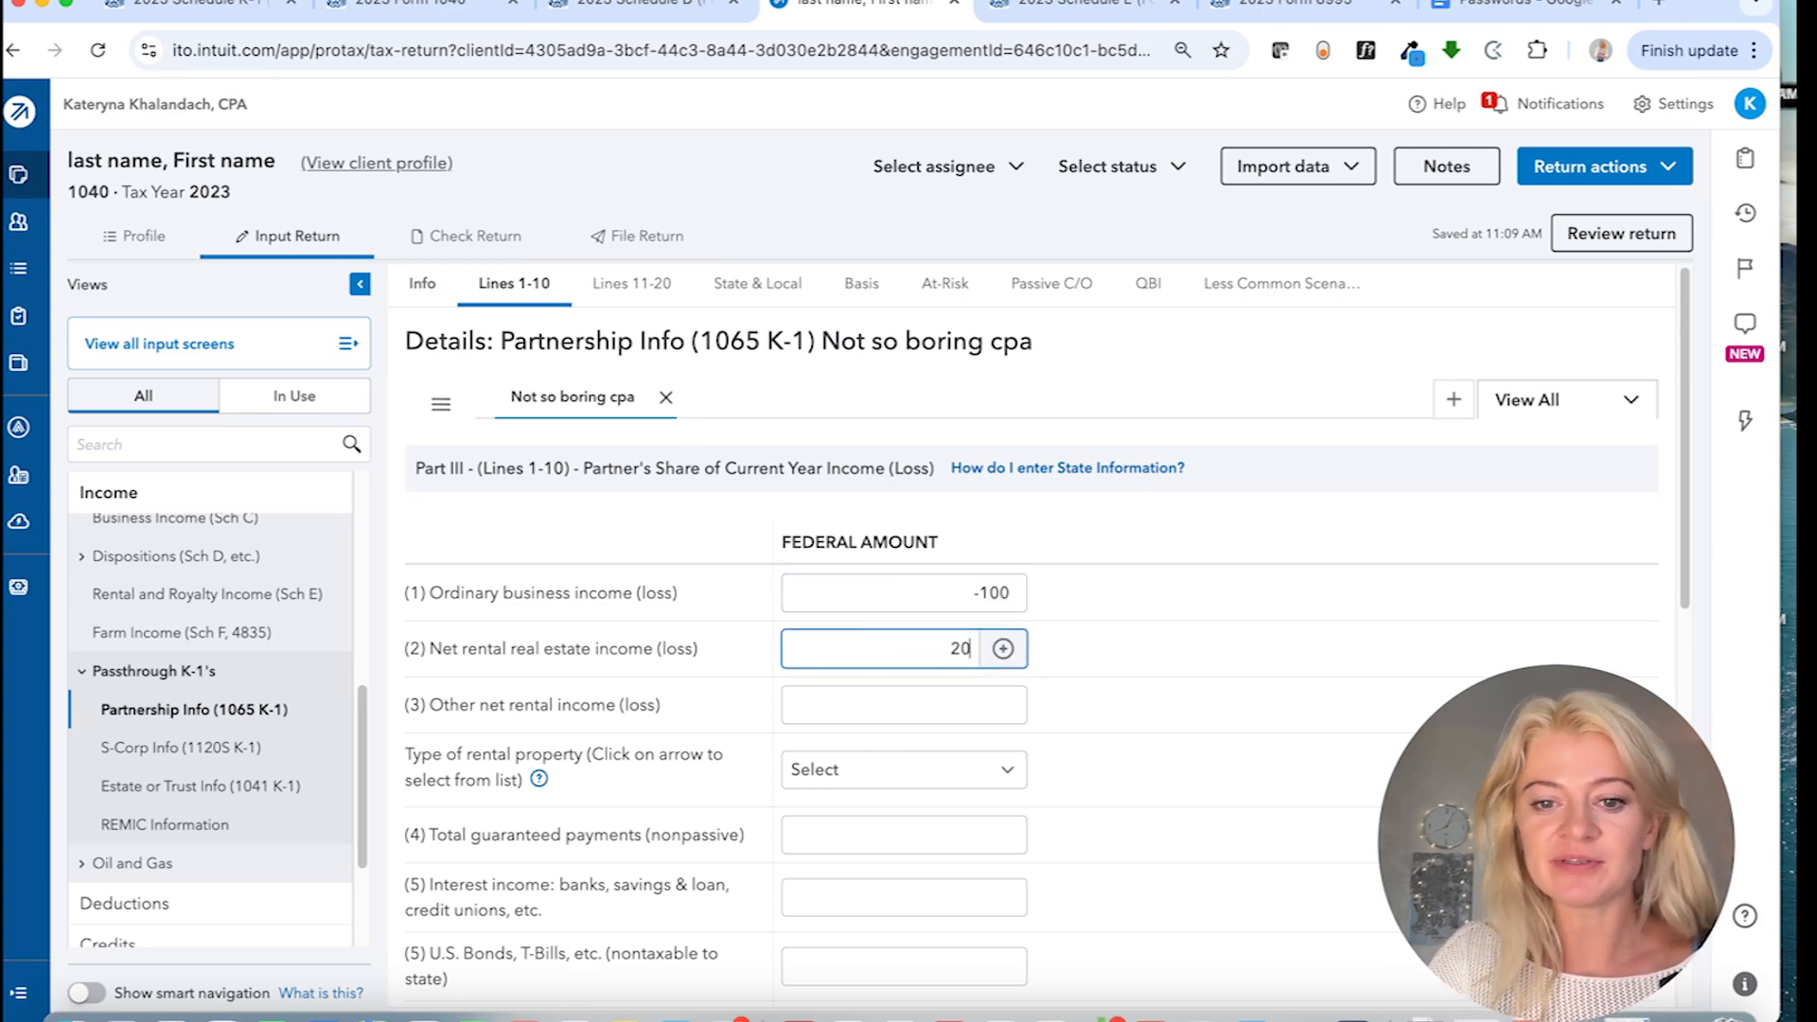
# - Examine the nonpassive loss column on the generated Schedule E page 2 and the income lines of Form 1040
pyautogui.click(492, 240)
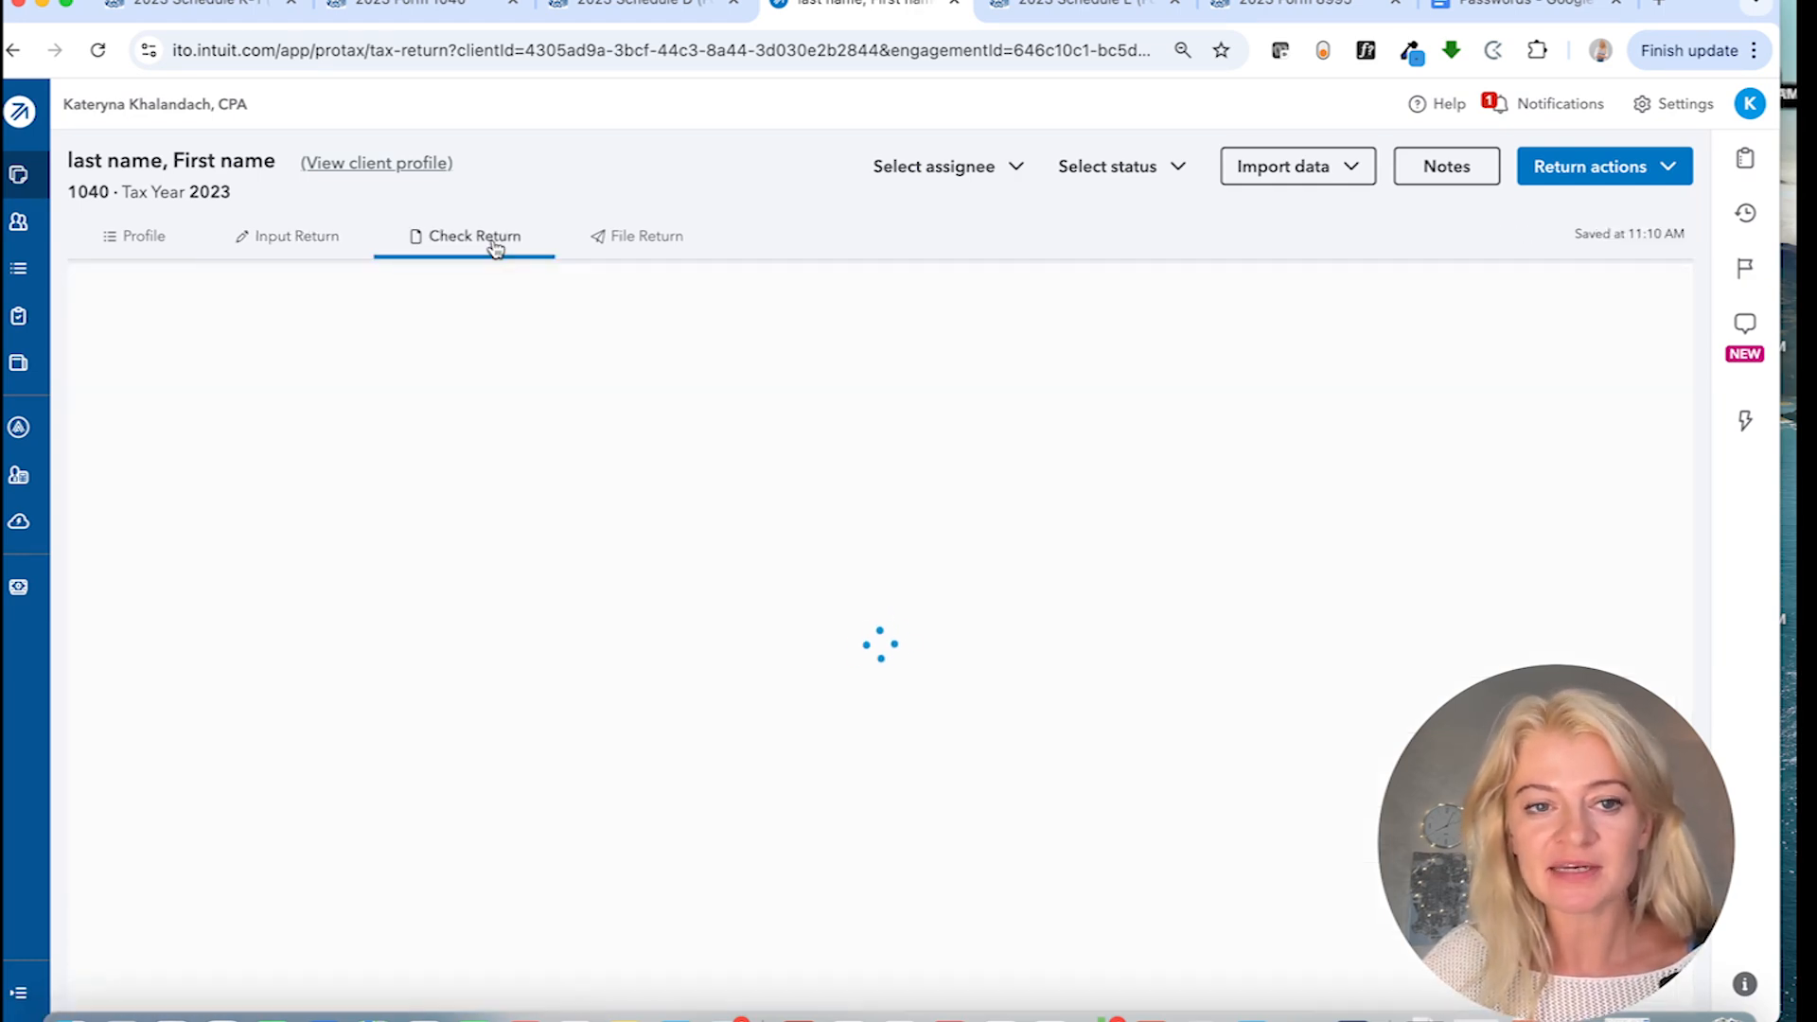
pyautogui.click(90, 380)
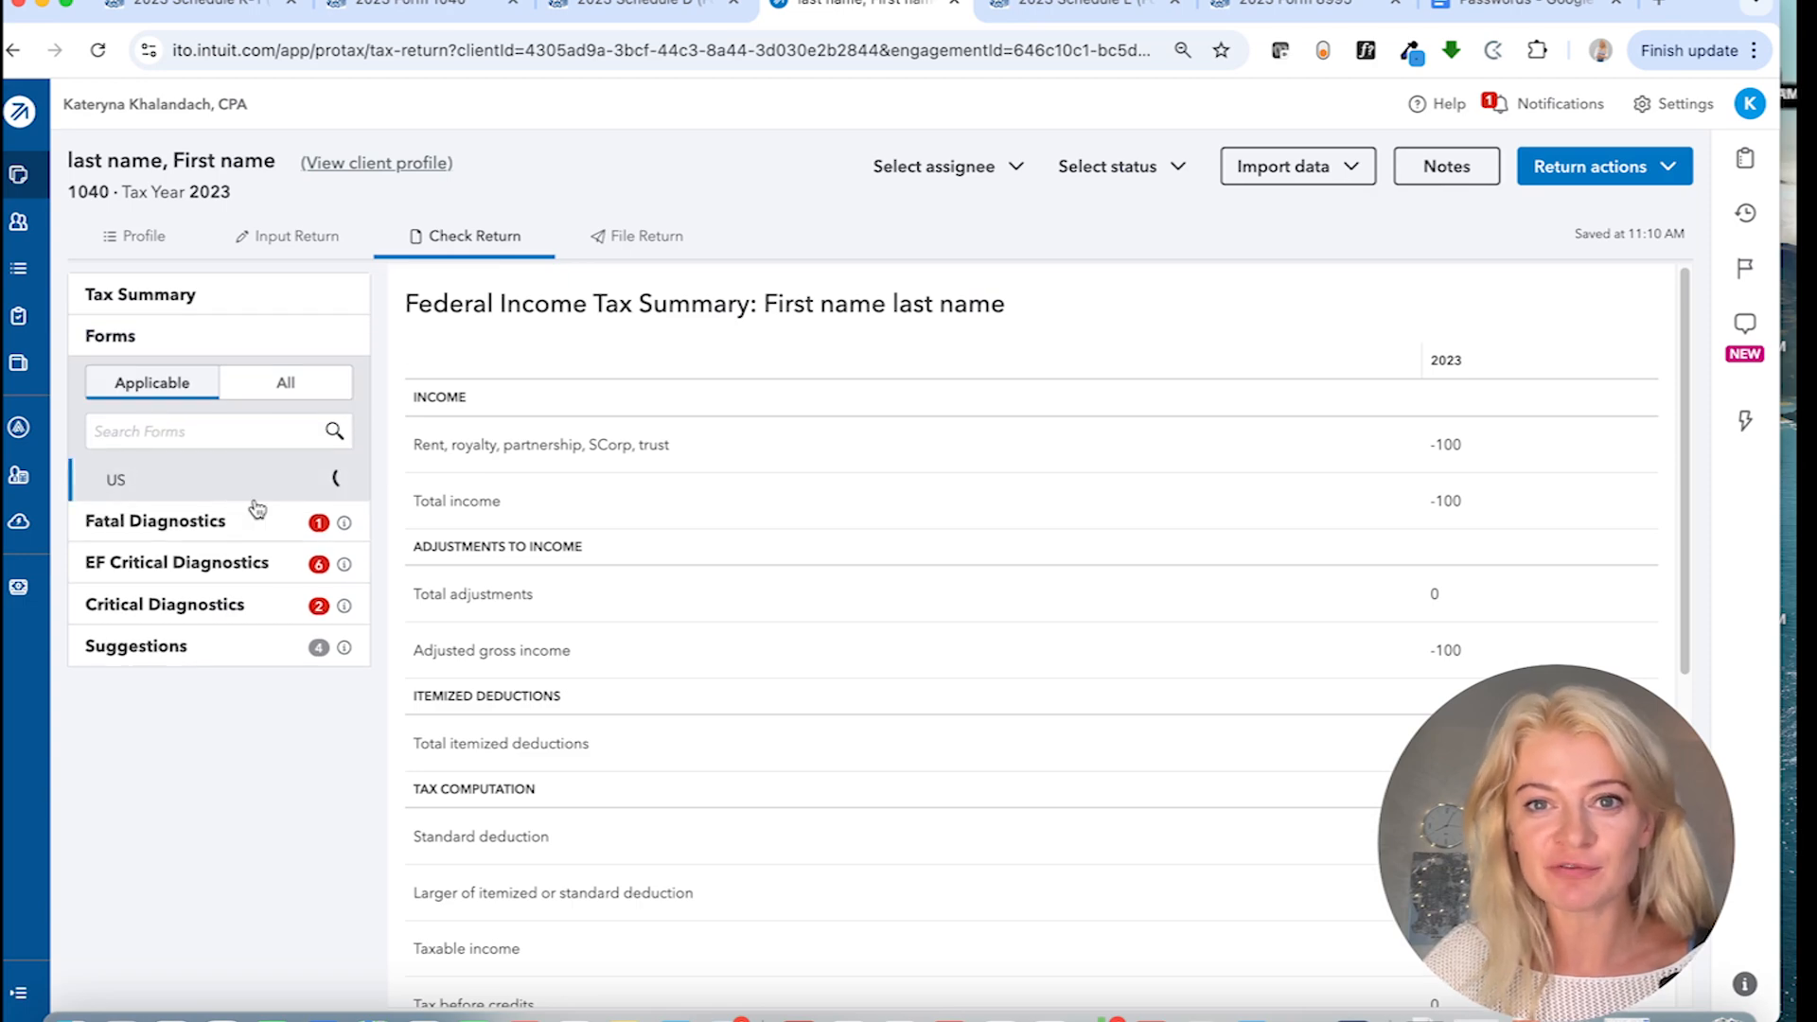
pyautogui.click(170, 854)
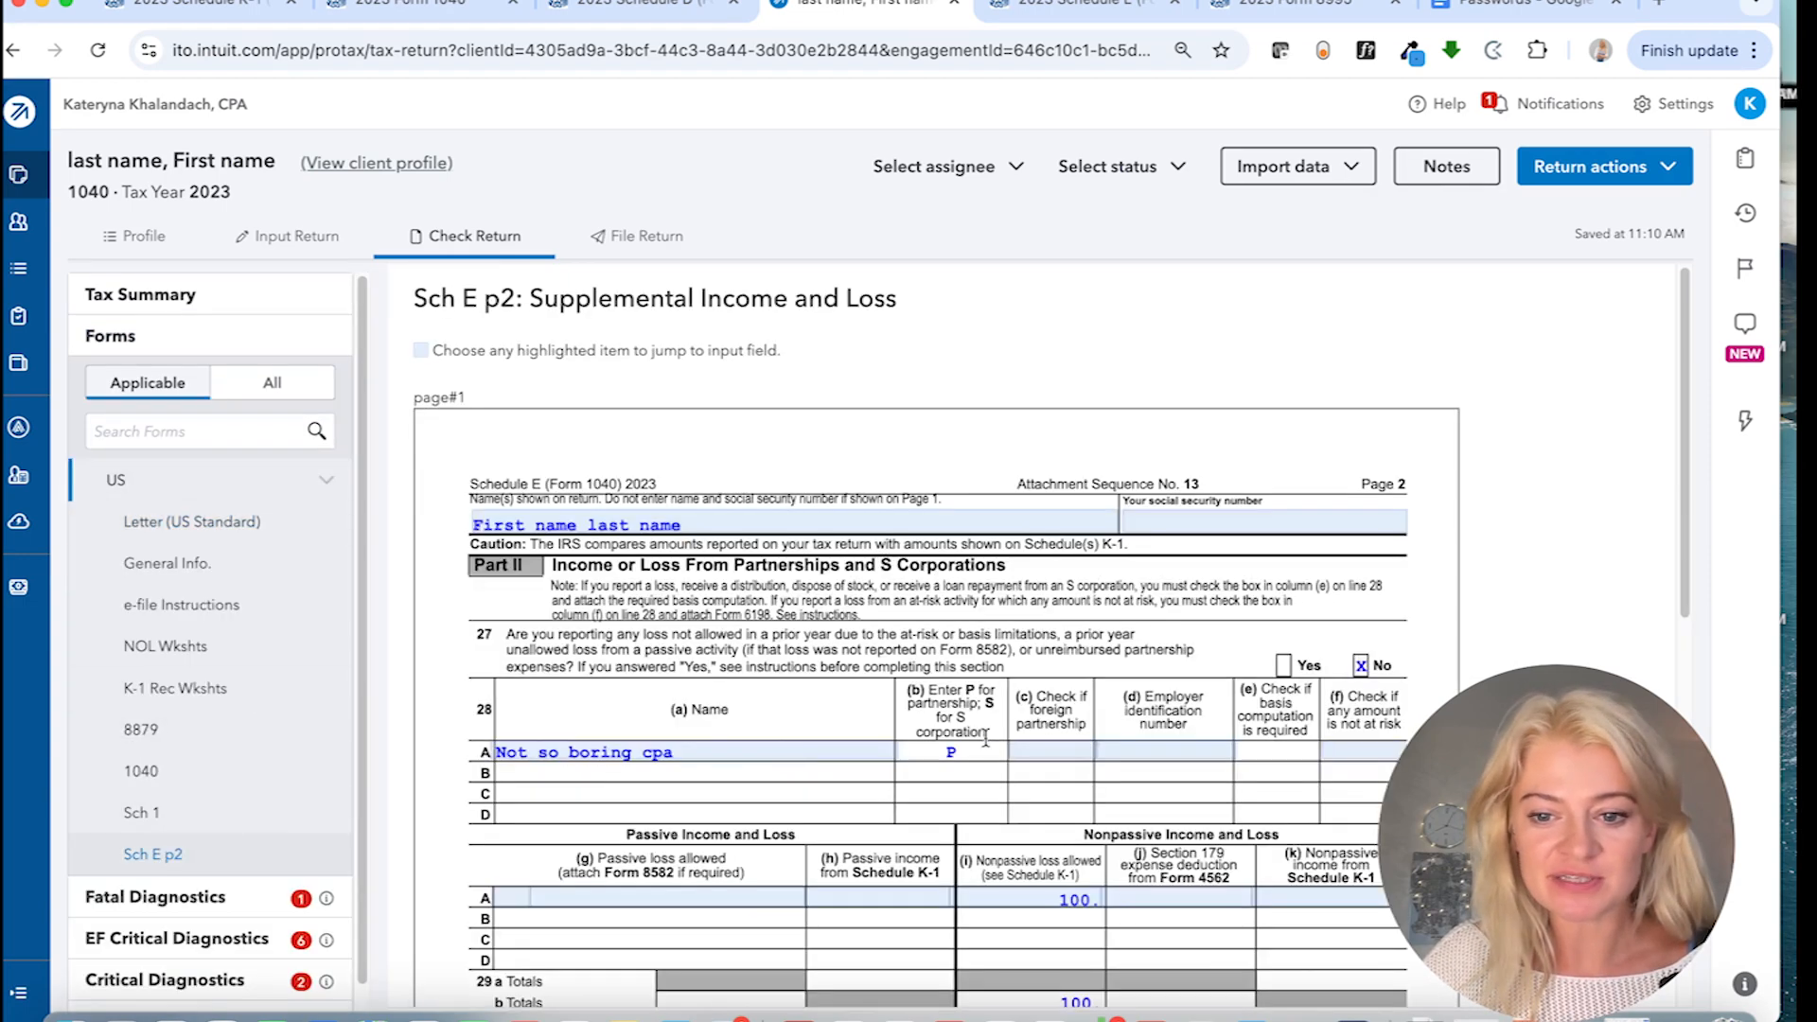
pyautogui.scroll(-2, 994, 747)
pyautogui.scroll(-3, 1092, 791)
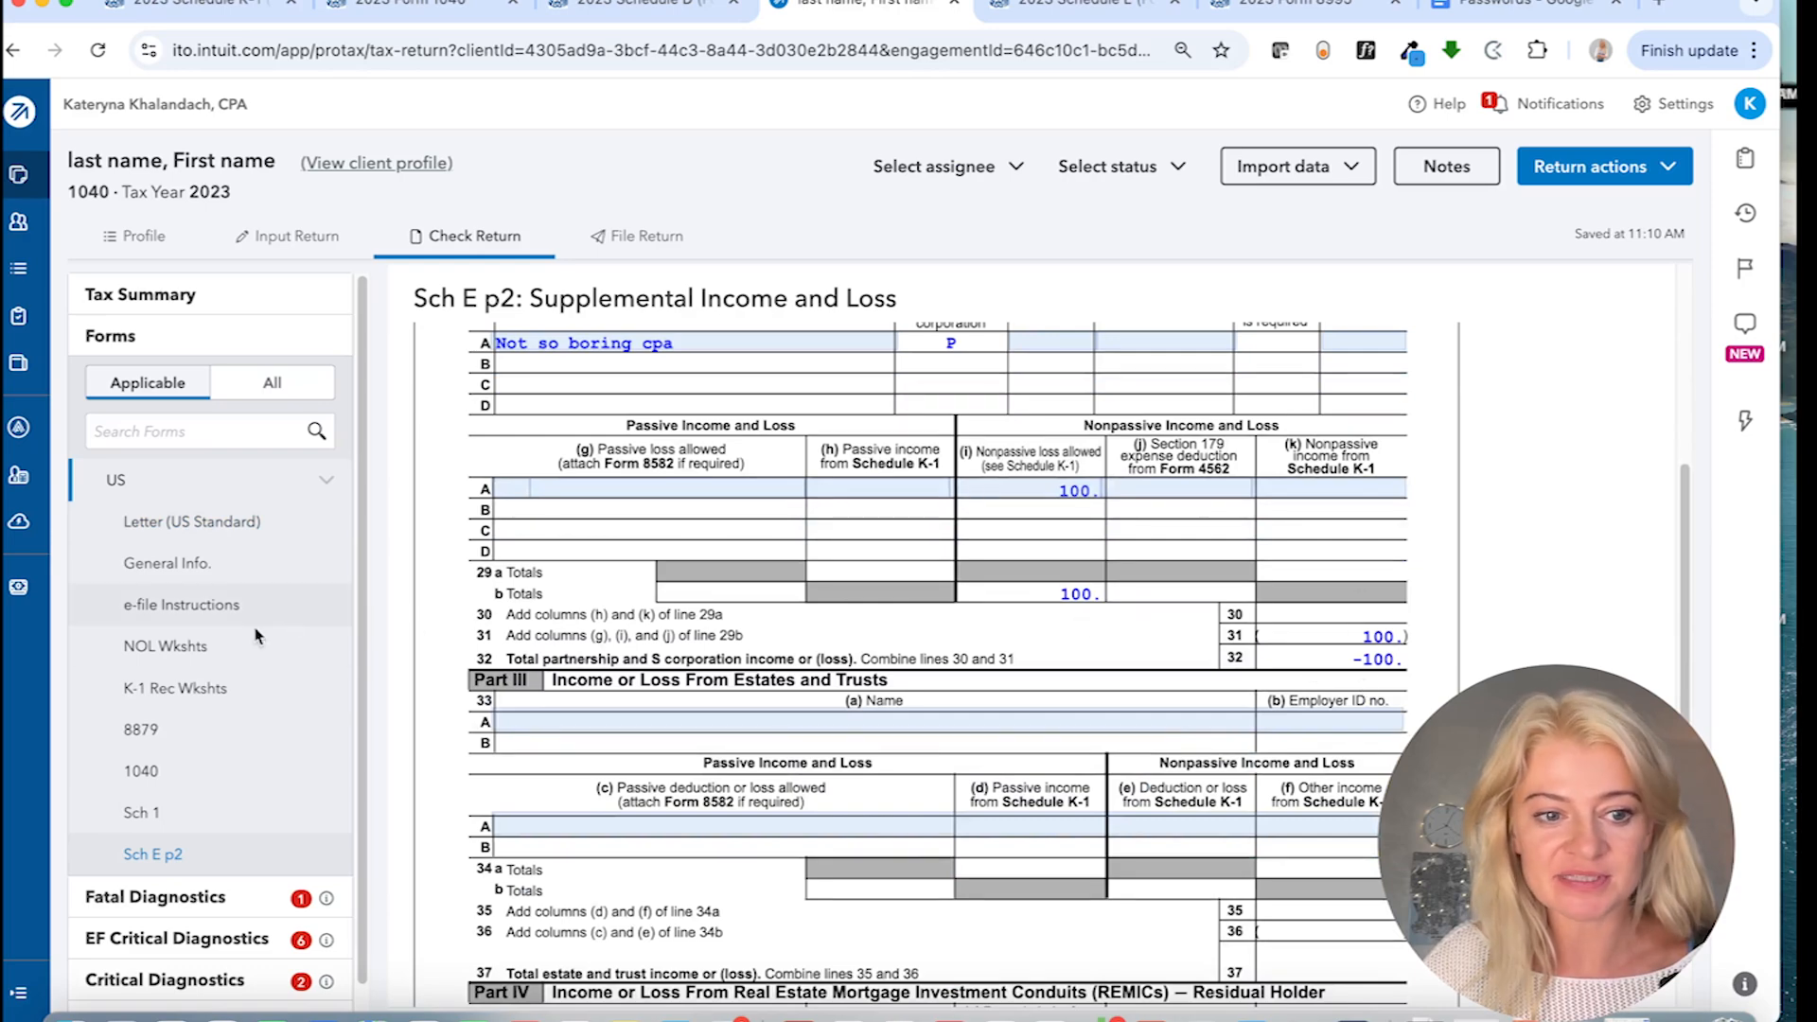
pyautogui.click(206, 774)
pyautogui.scroll(-8, 1067, 708)
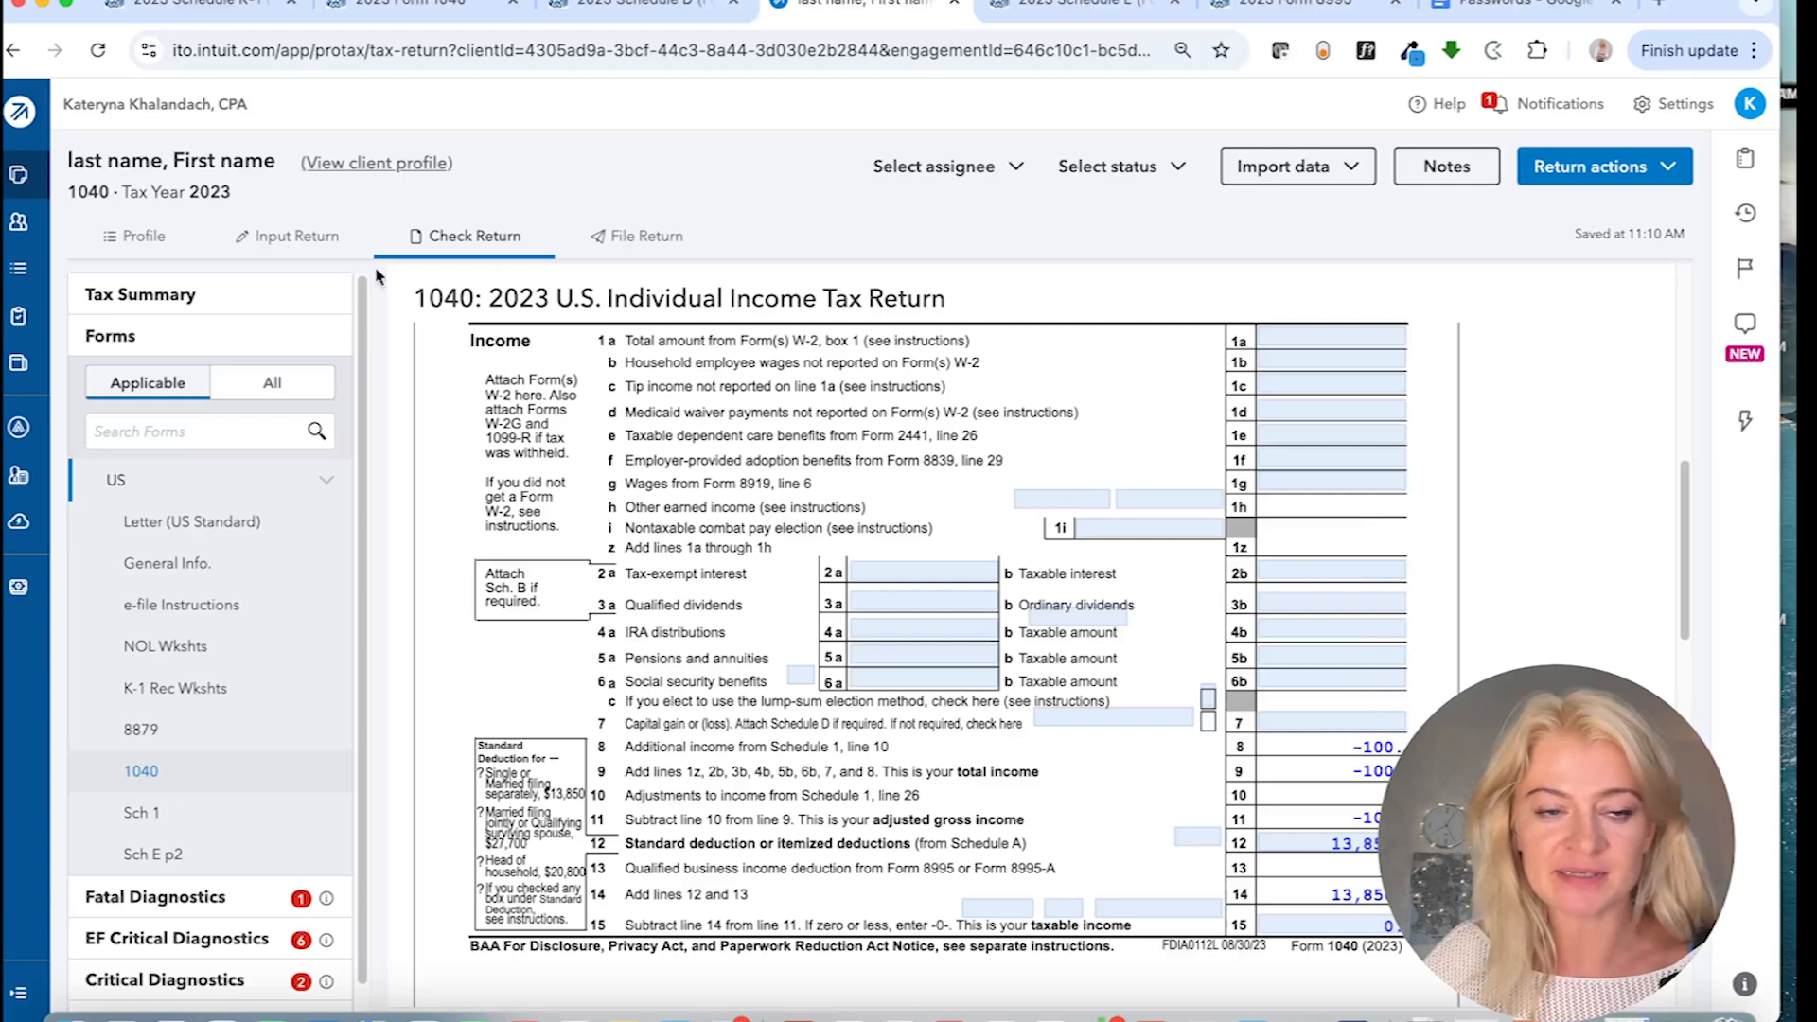
# - Go back to the partnership K-1 input and remove the Not a passive activity designation from the partner information
pyautogui.click(292, 238)
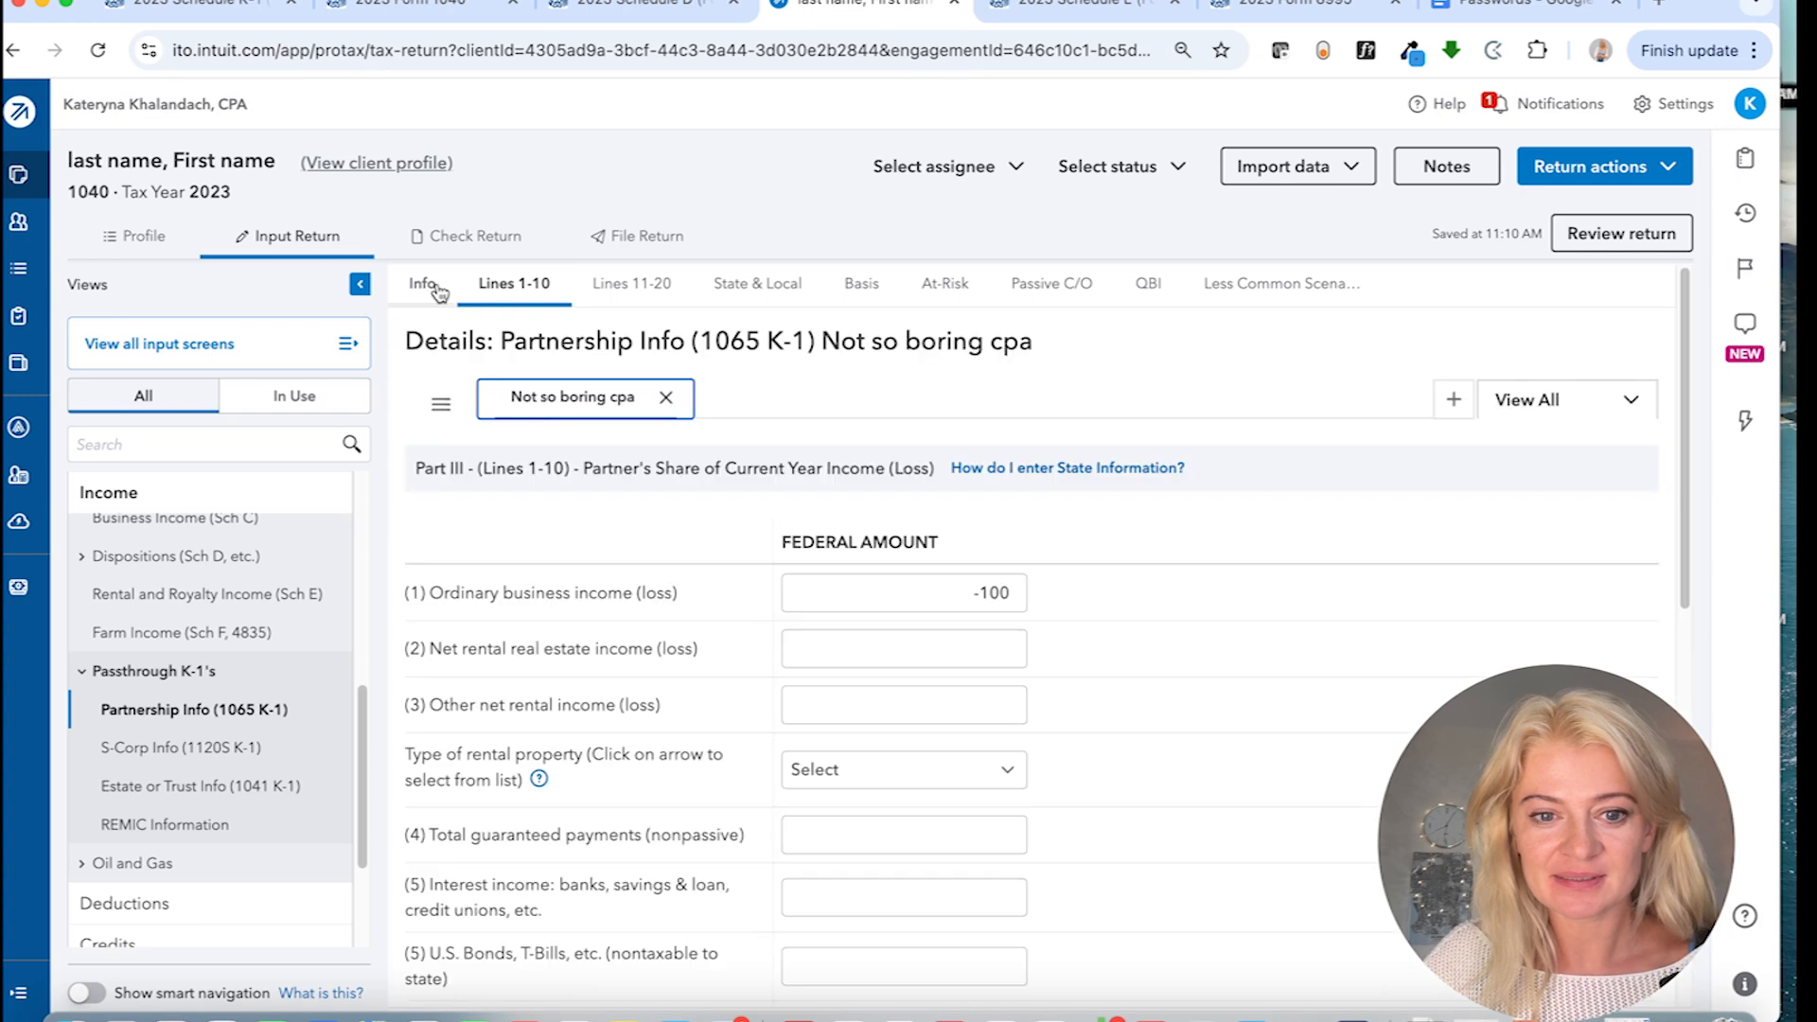
pyautogui.scroll(-3, 643, 668)
pyautogui.scroll(-4, 642, 667)
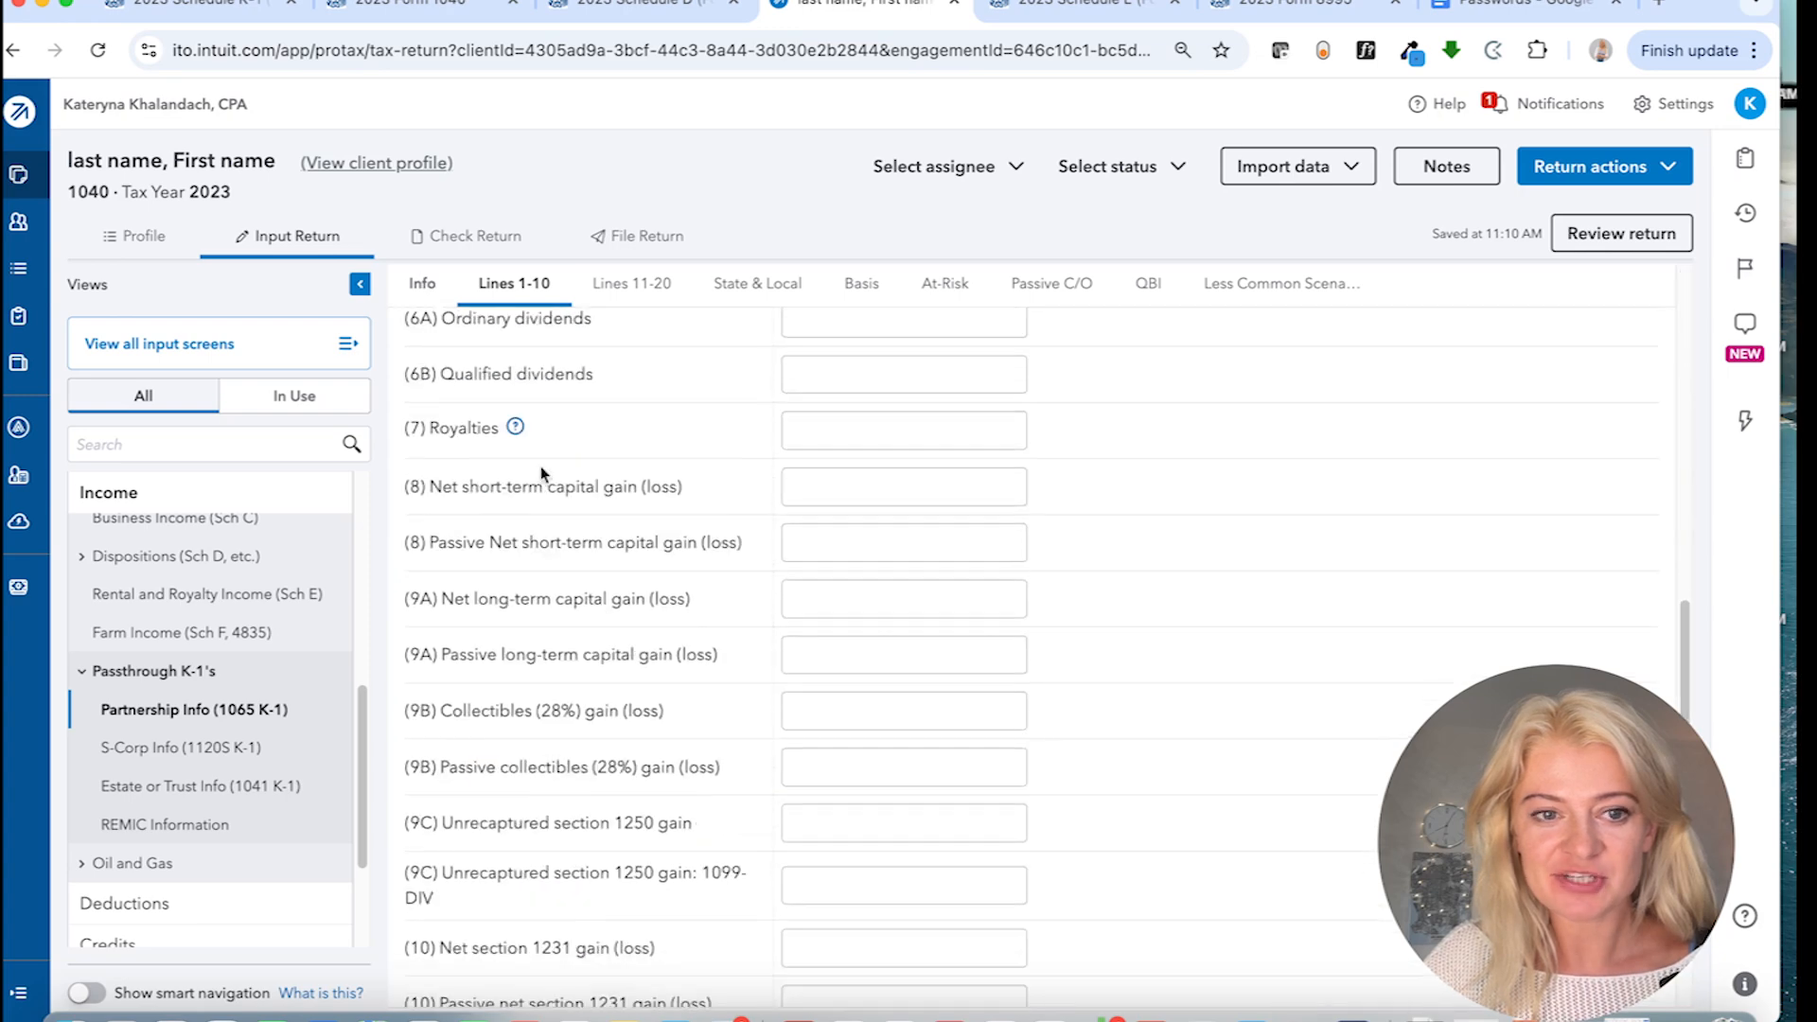
pyautogui.click(423, 284)
pyautogui.scroll(-2, 669, 822)
pyautogui.scroll(-6, 670, 822)
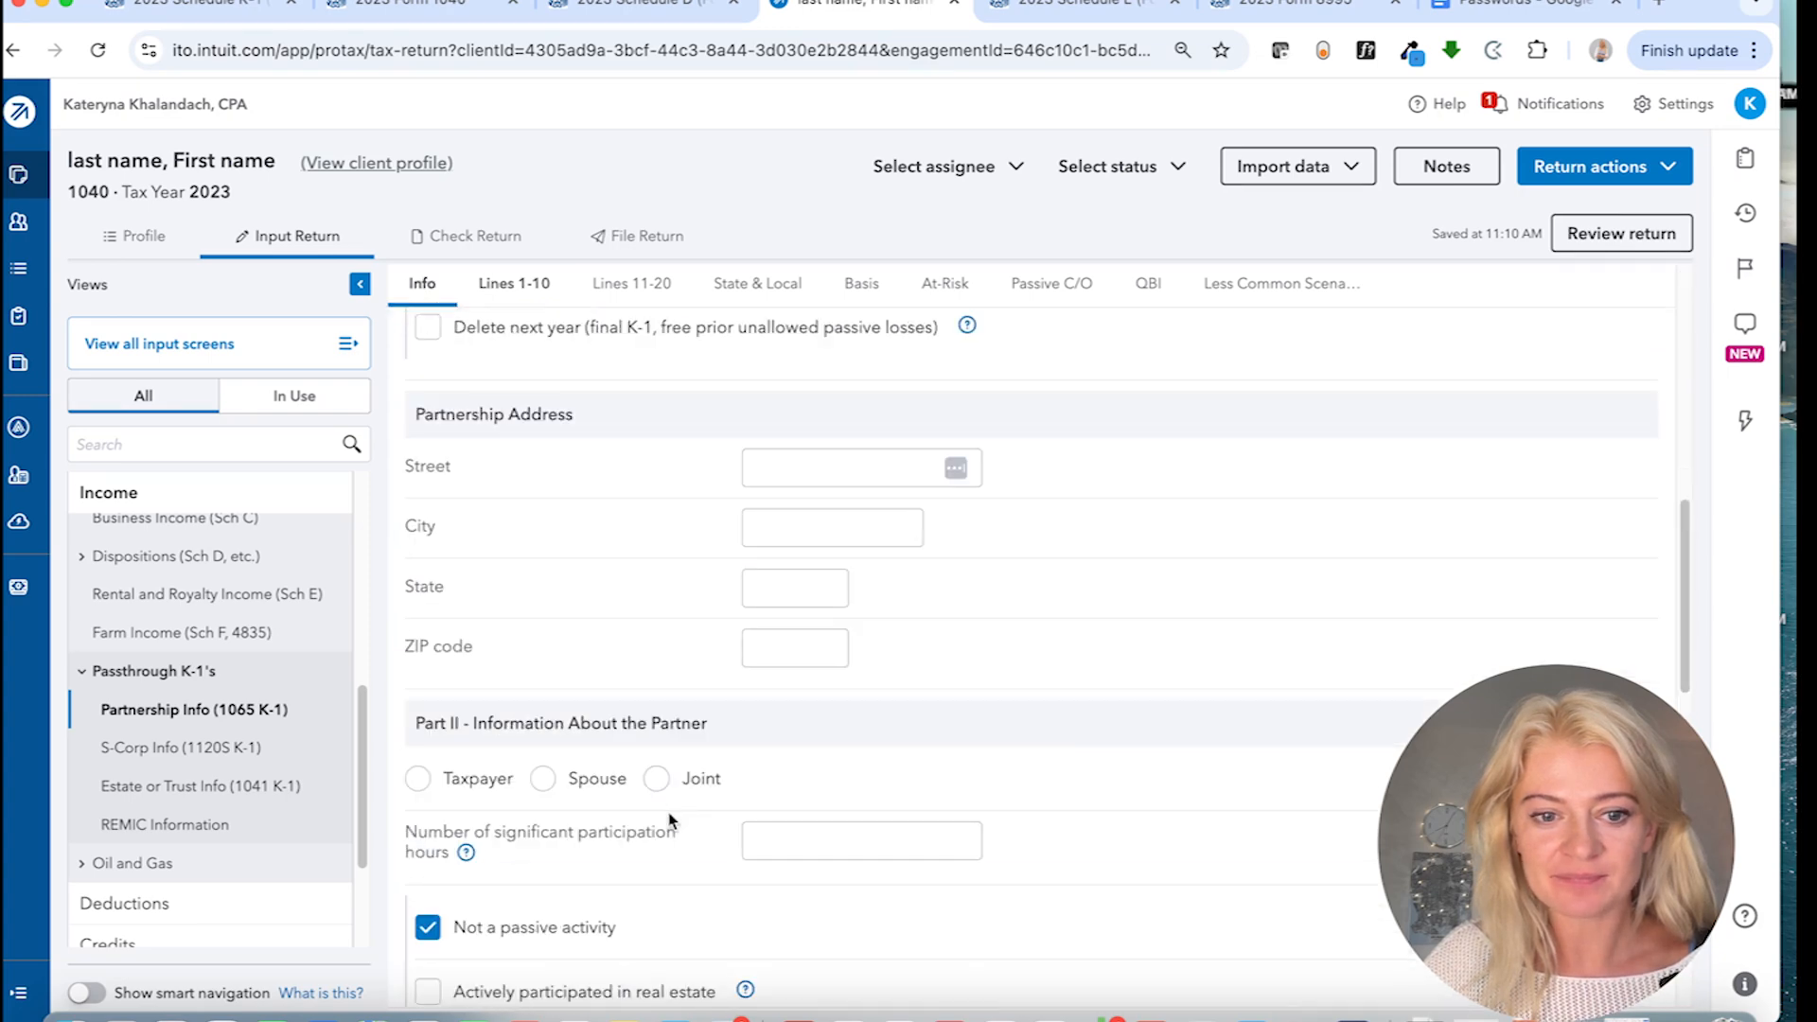
pyautogui.click(443, 928)
# - Open the recalculated Schedule E page 2 and check the partnership's passive loss entries in Part II
pyautogui.click(479, 236)
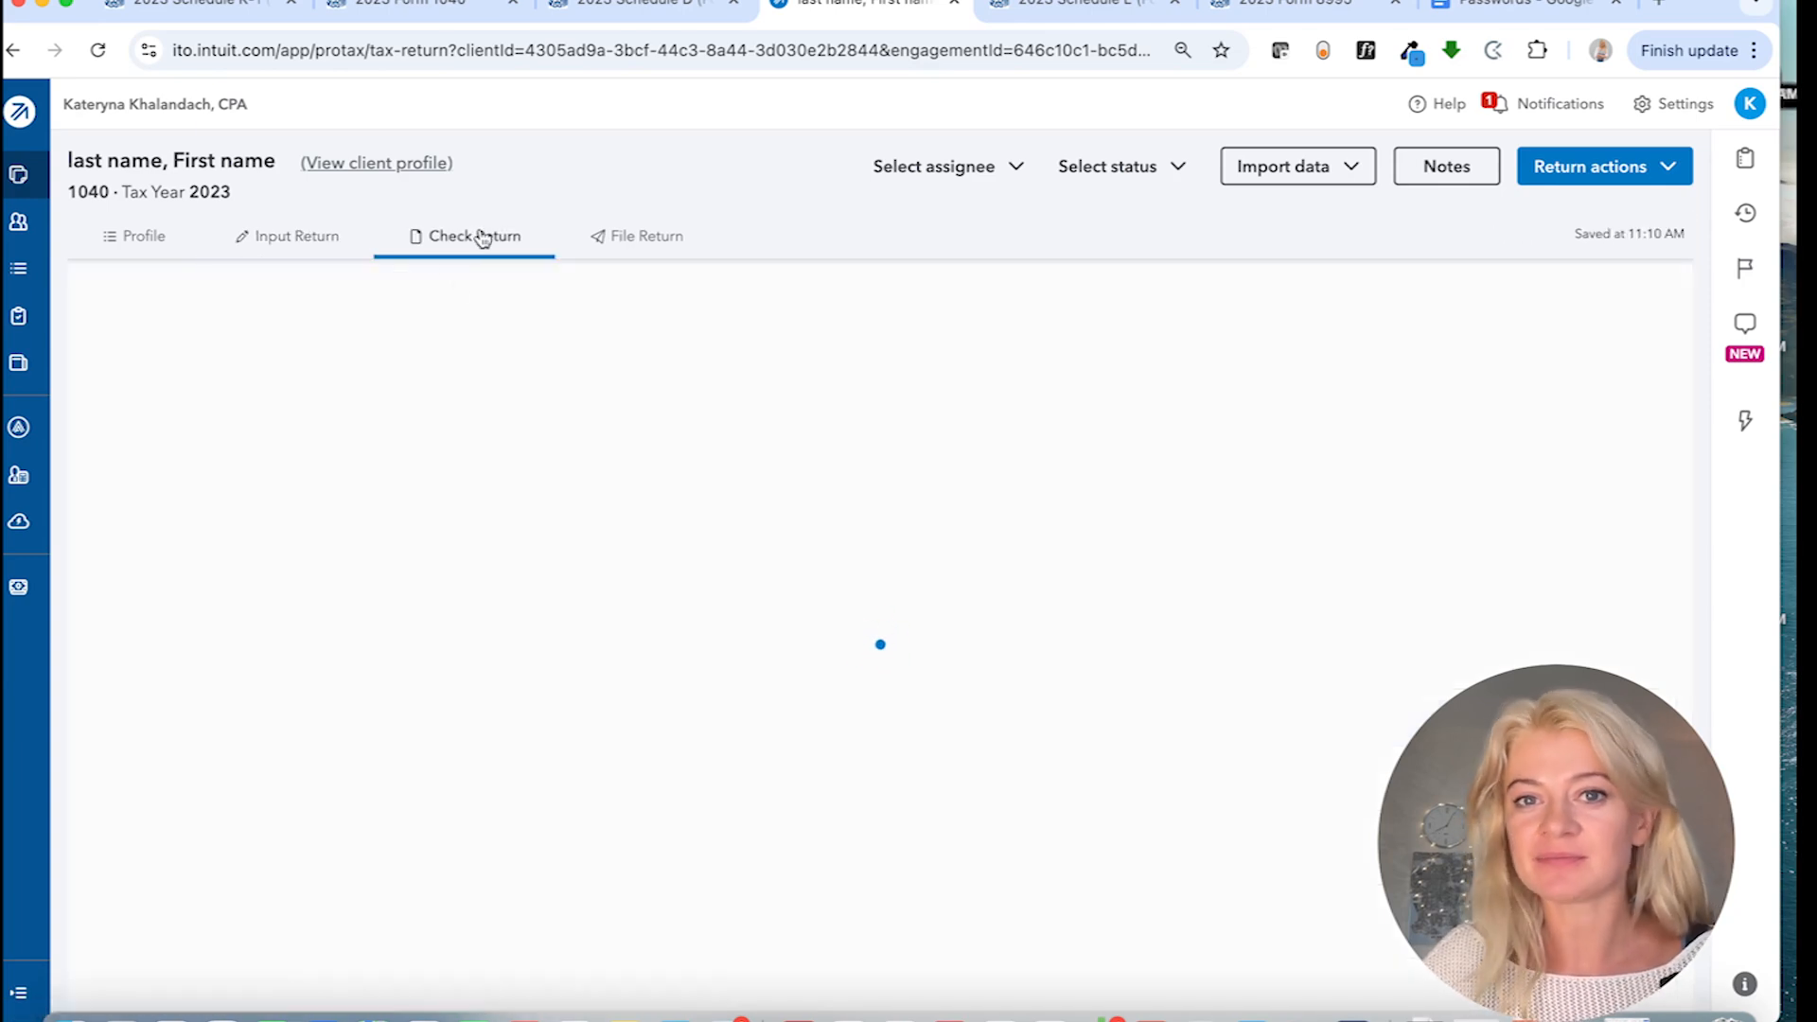
pyautogui.click(109, 379)
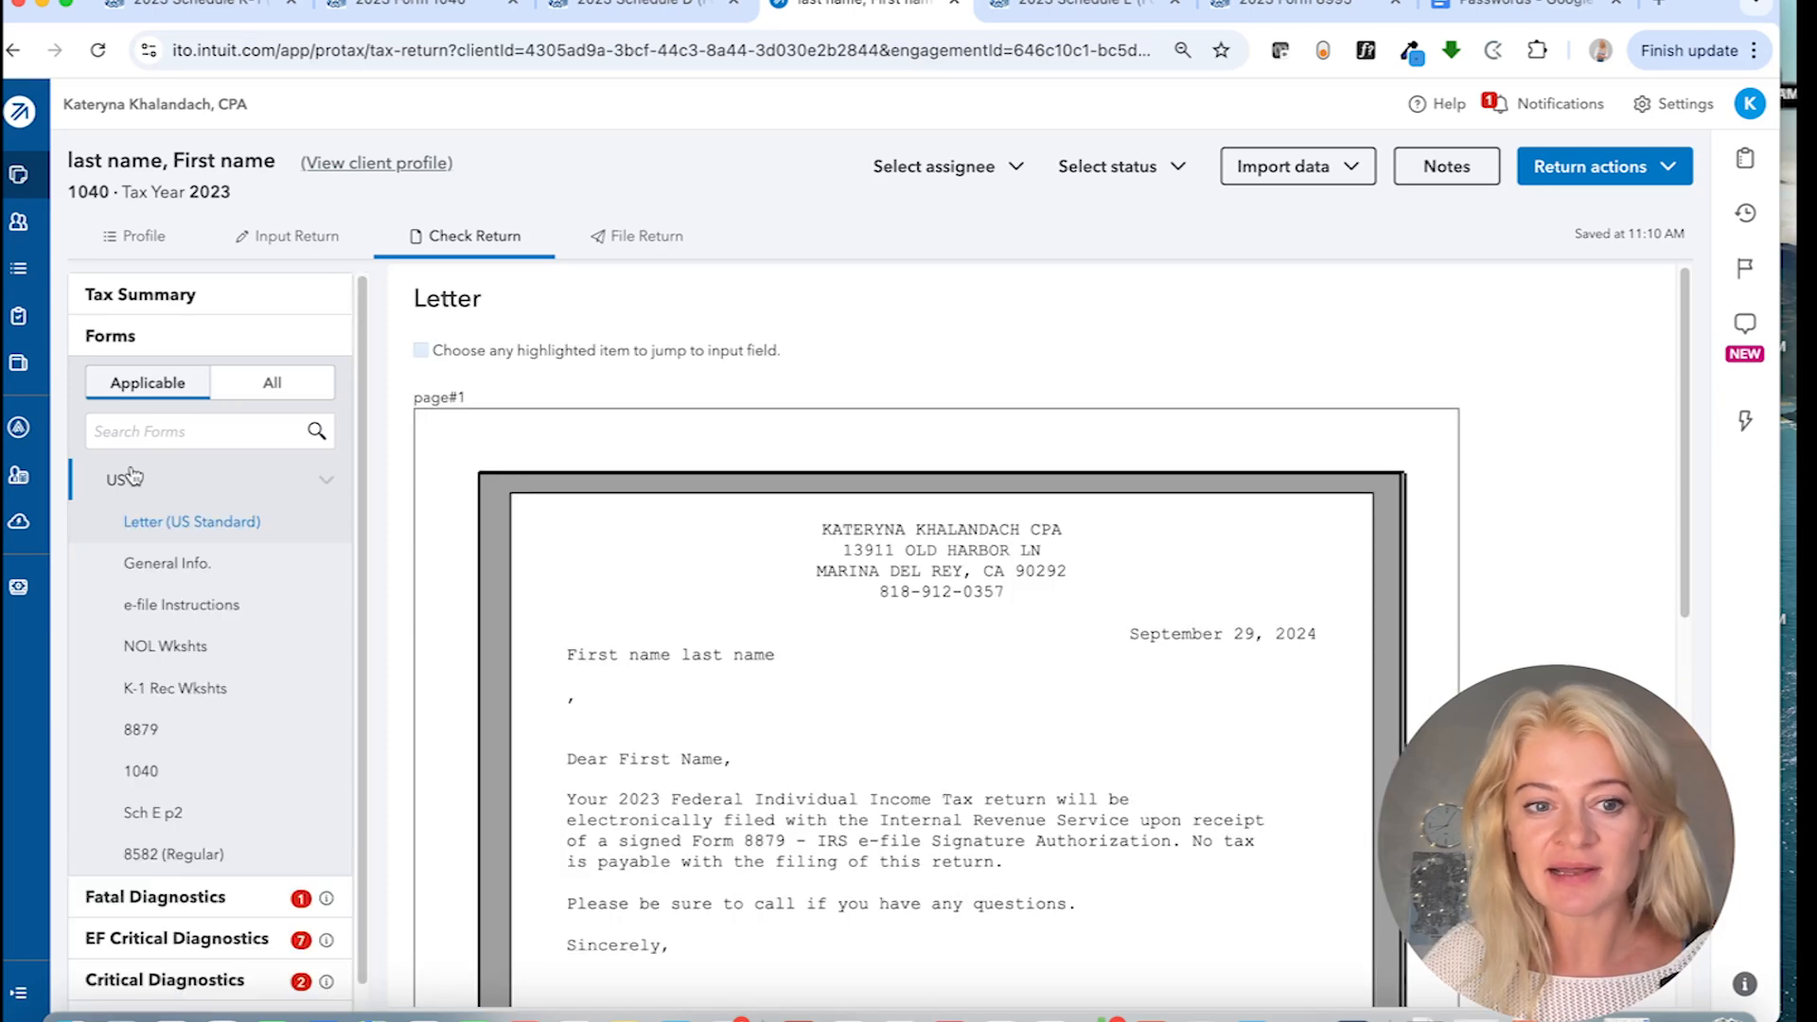
pyautogui.click(199, 812)
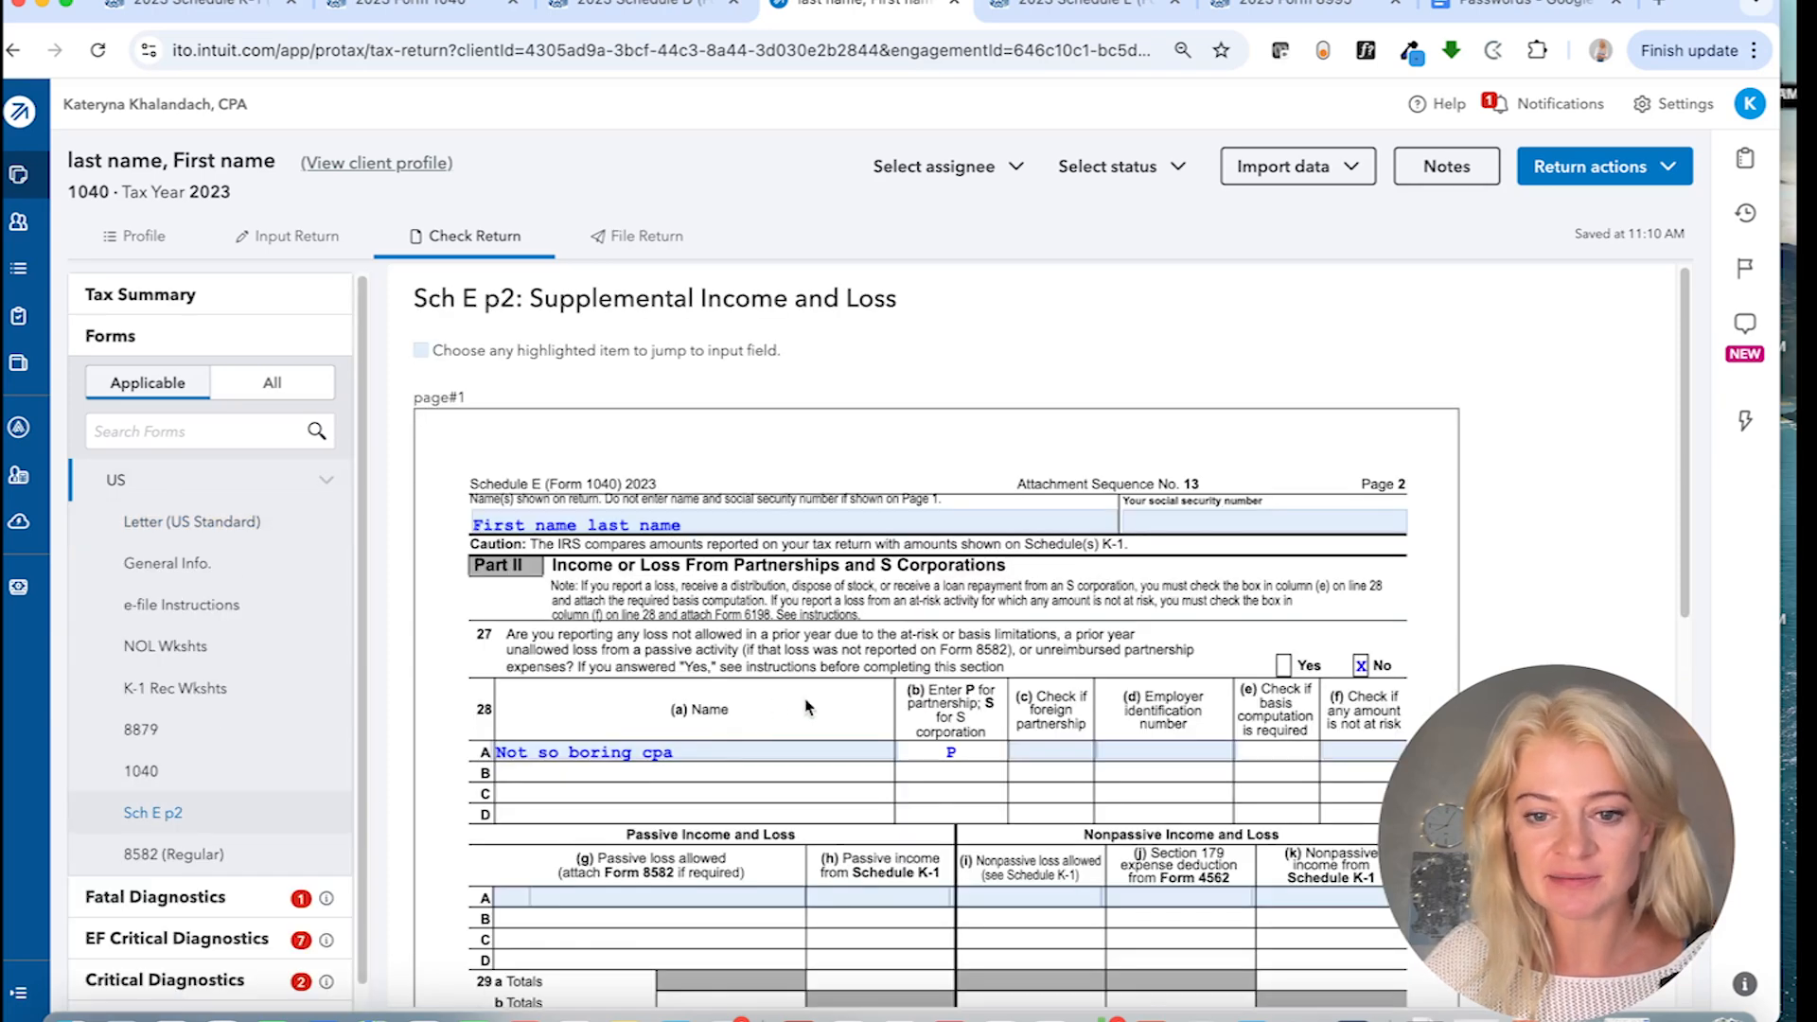
# - Review the passive and nonpassive columns and totals for the partnership on Schedule E page 2
pyautogui.scroll(-3, 814, 705)
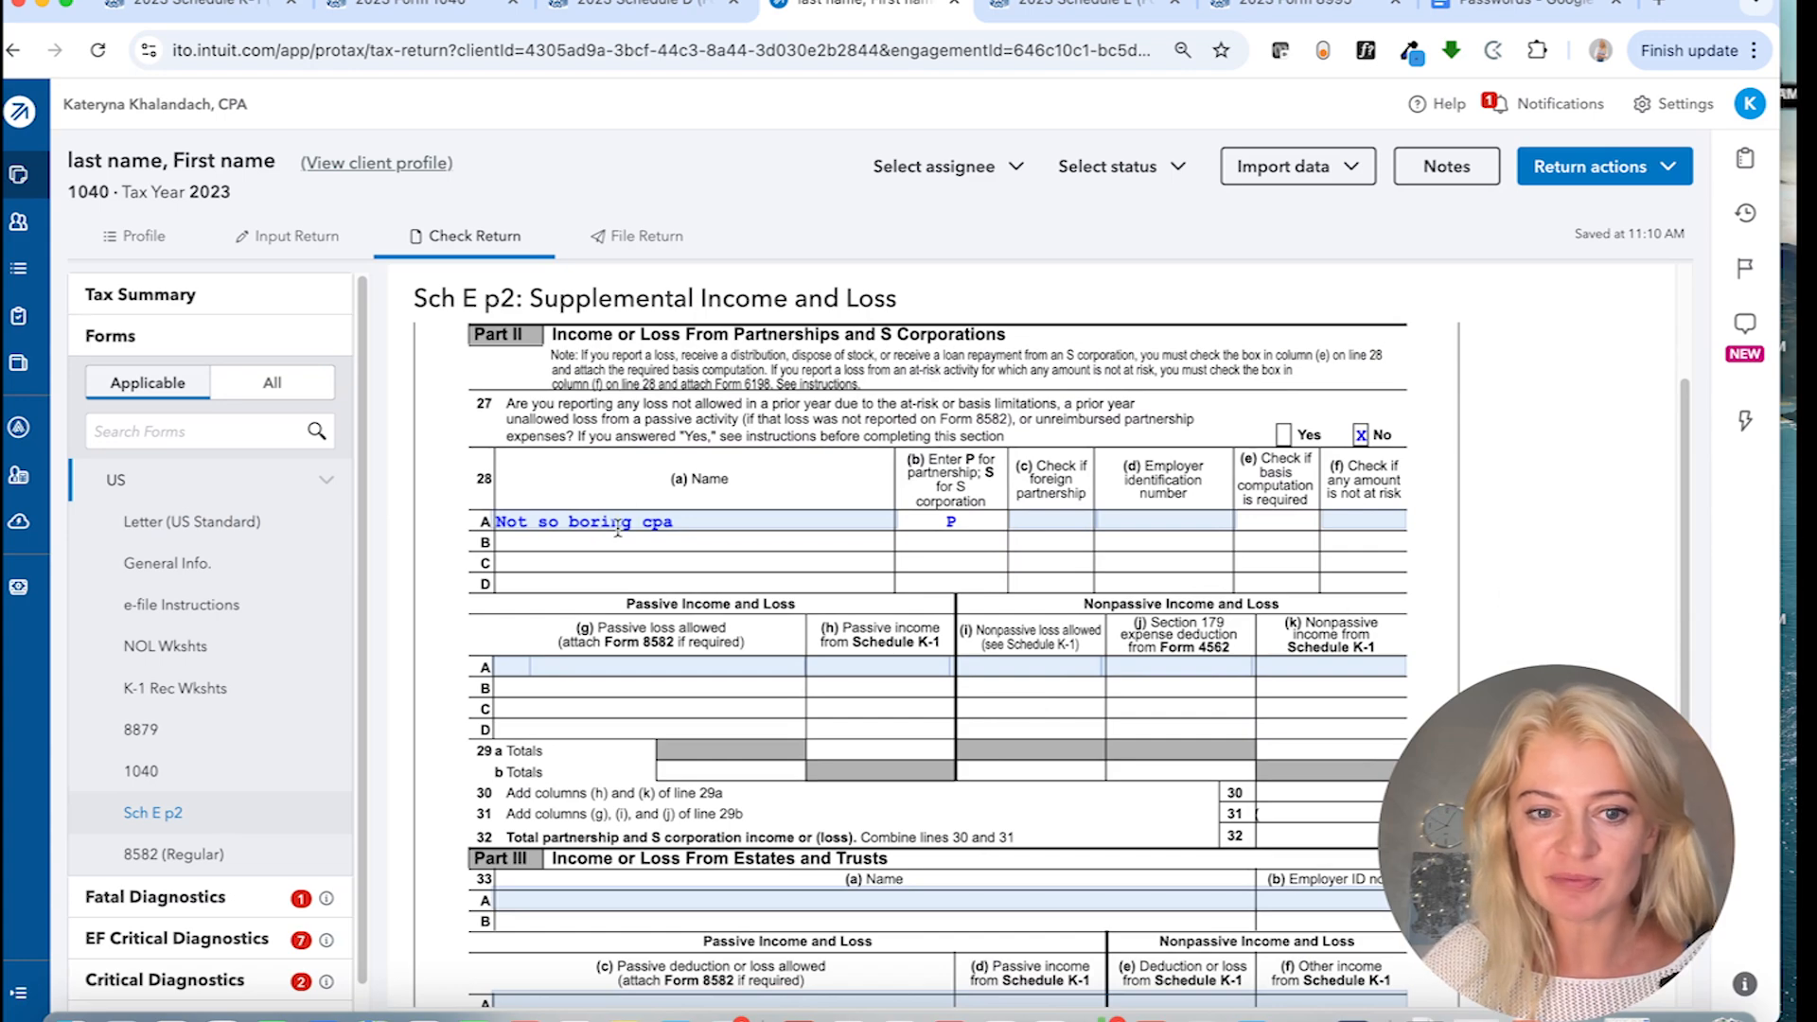
pyautogui.scroll(-5, 1042, 937)
pyautogui.scroll(-3, 1044, 938)
pyautogui.scroll(8, 1047, 939)
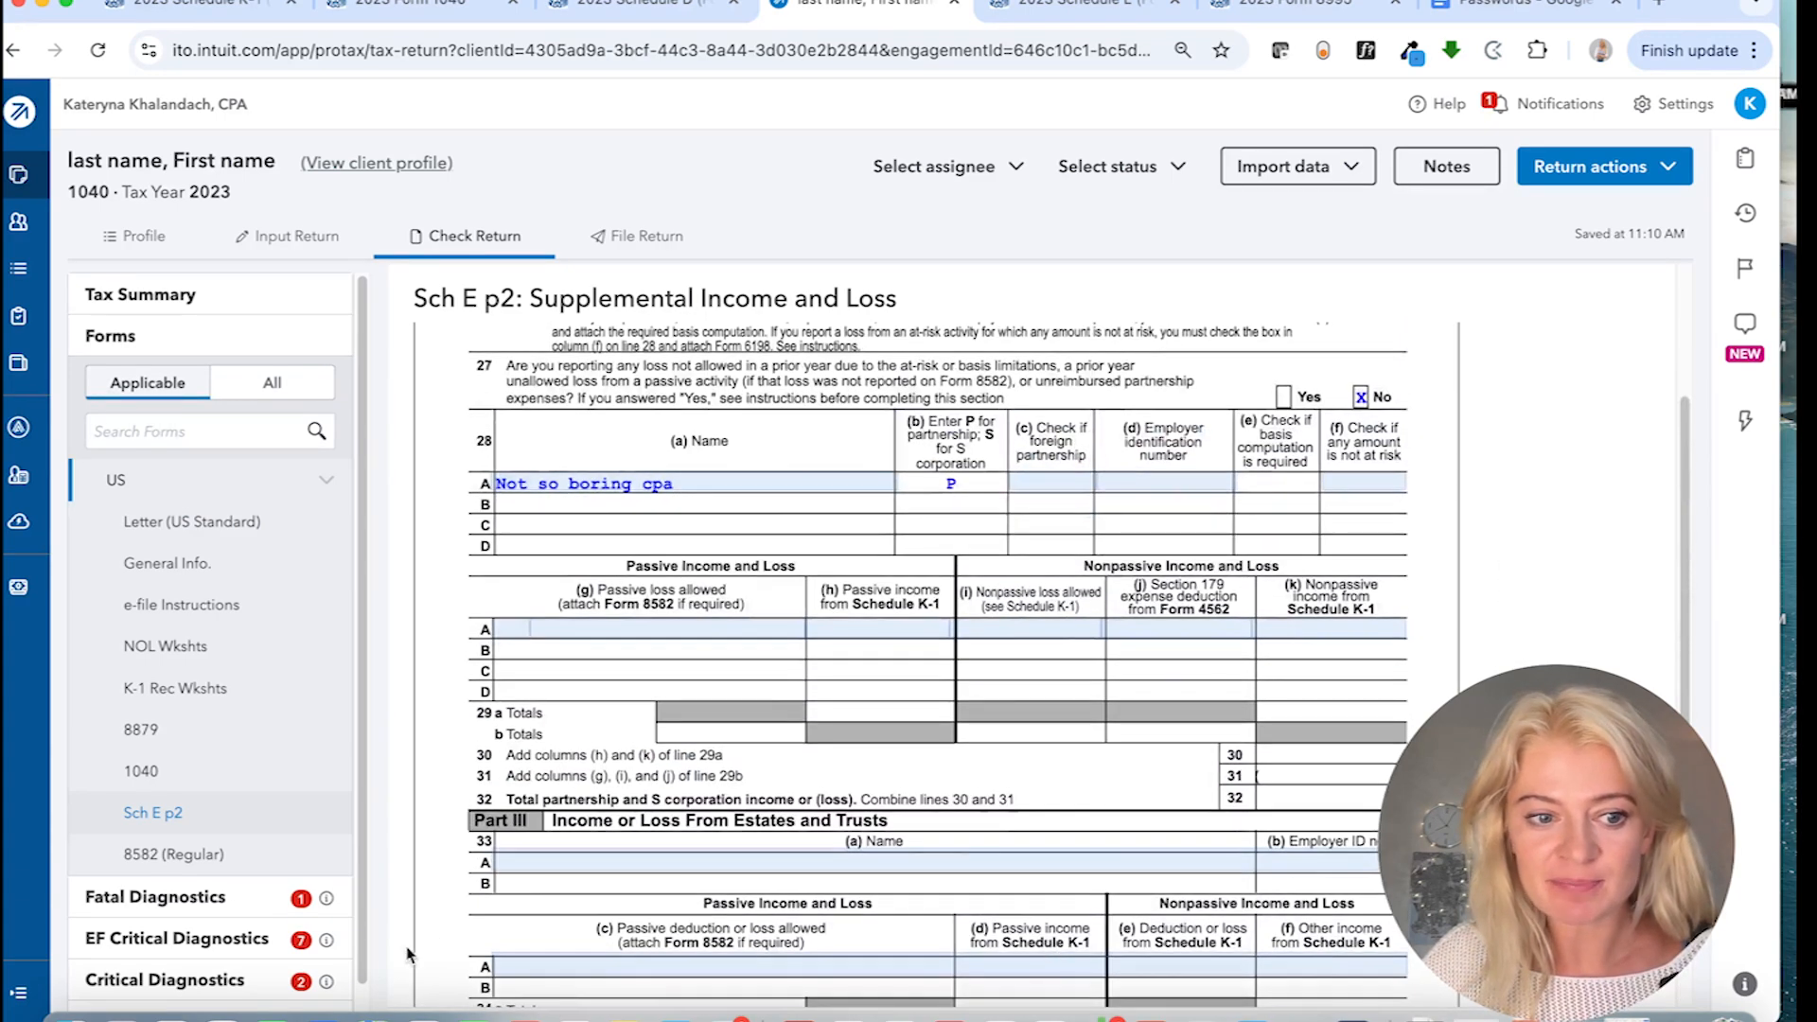
# - Open Form 8582, Passive Activity Loss Limitations, and highlight its title and the line 2b net loss in Part I
pyautogui.click(237, 857)
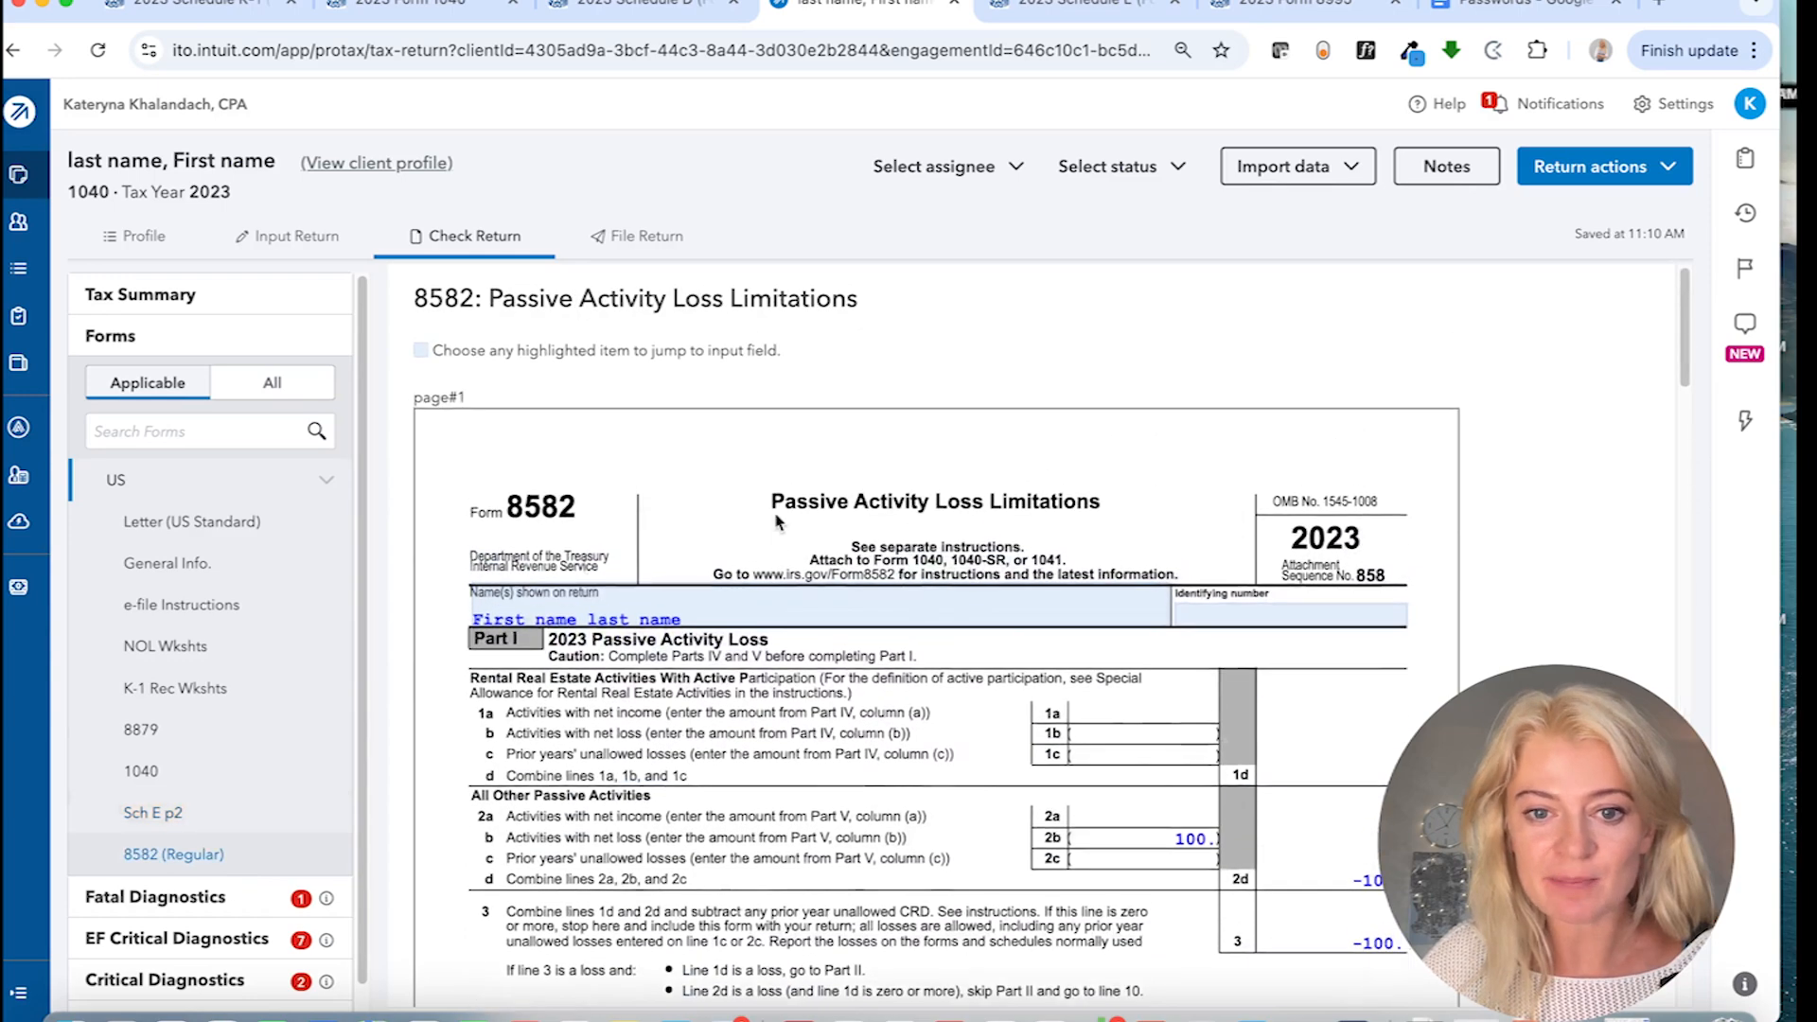
pyautogui.moveTo(774, 501); pyautogui.dragTo(1113, 512)
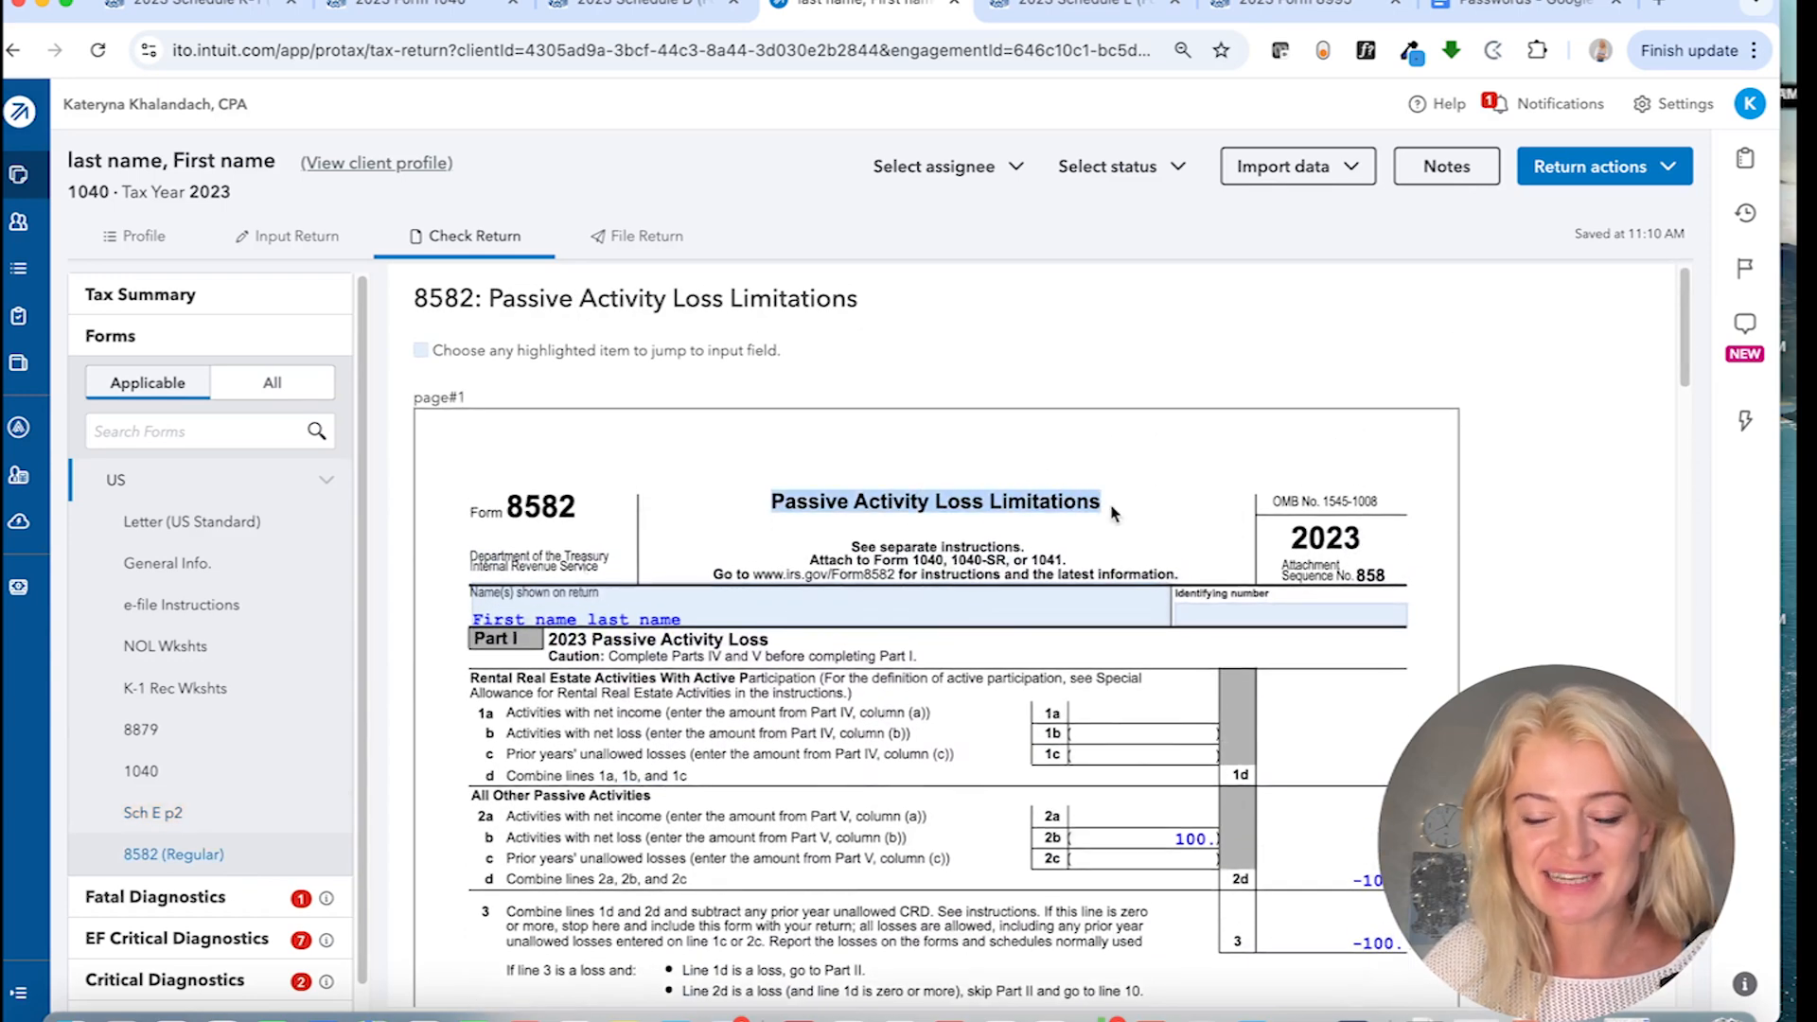
pyautogui.doubleClick(1185, 833)
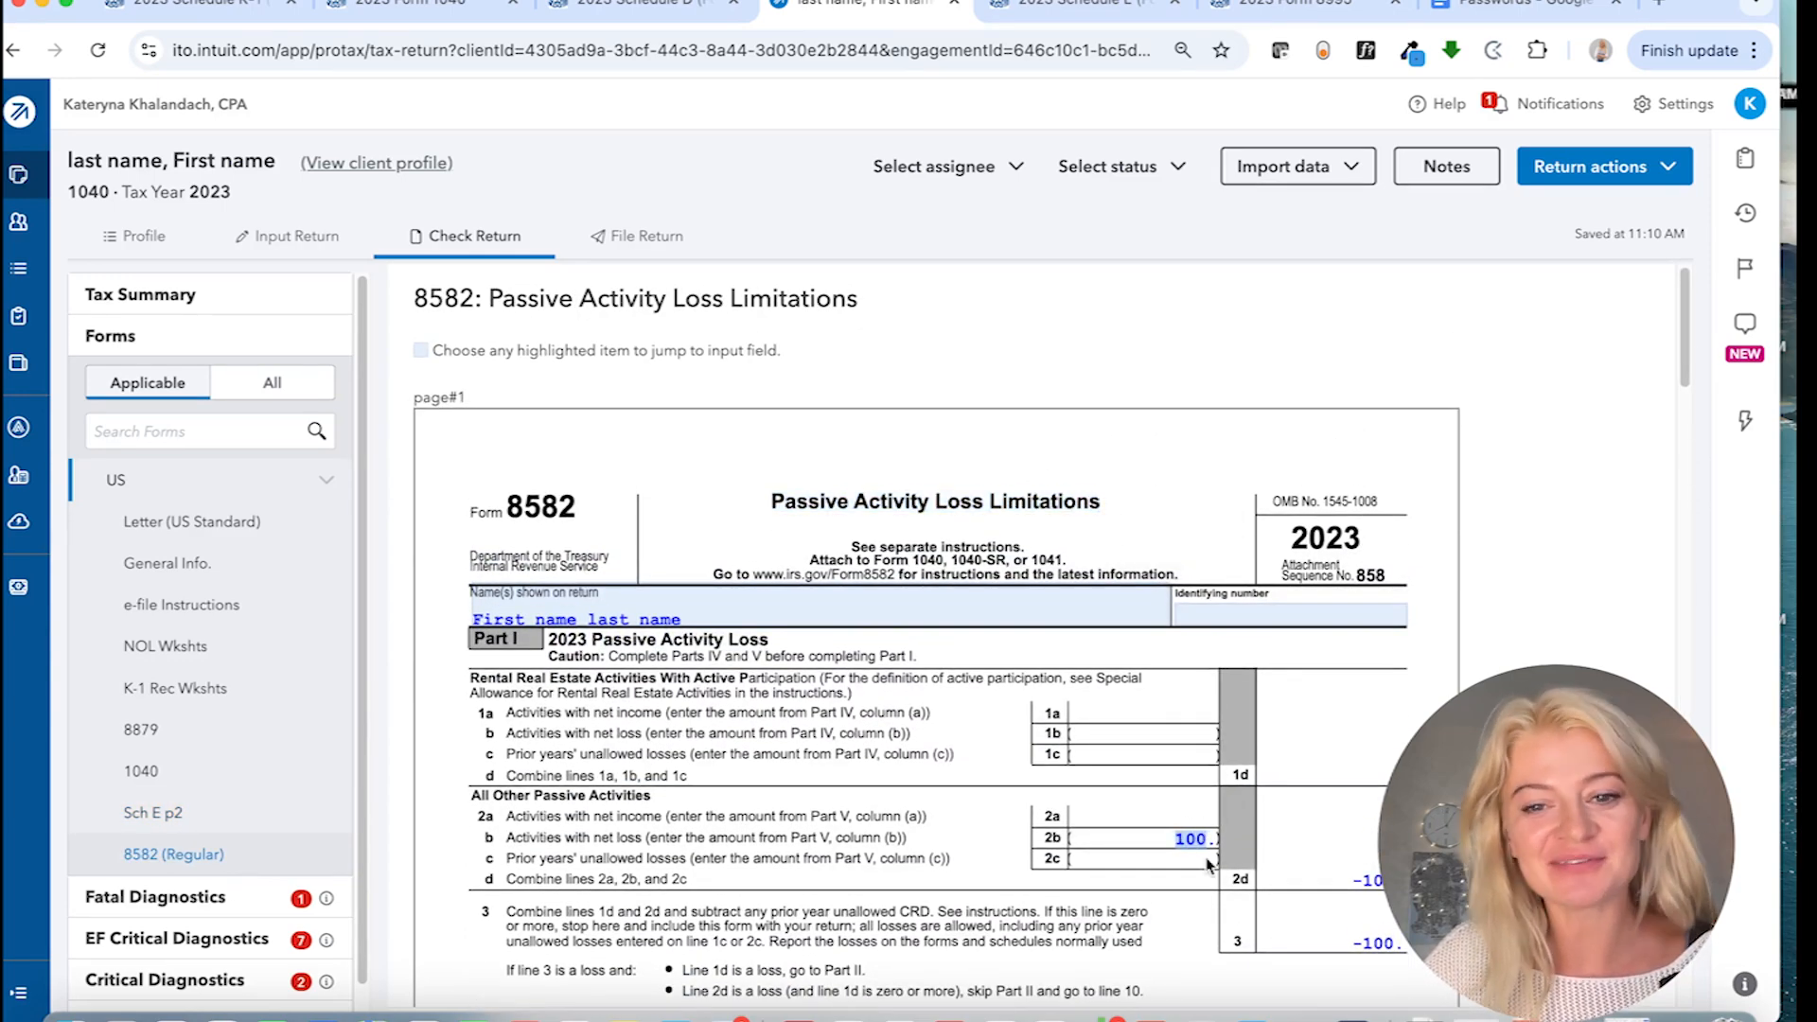
# - Examine the remaining parts of Form 8582, including the Part V activity entry and the unallowed and allowed loss allocations in Parts VII and VIII
pyautogui.scroll(-10, 1206, 863)
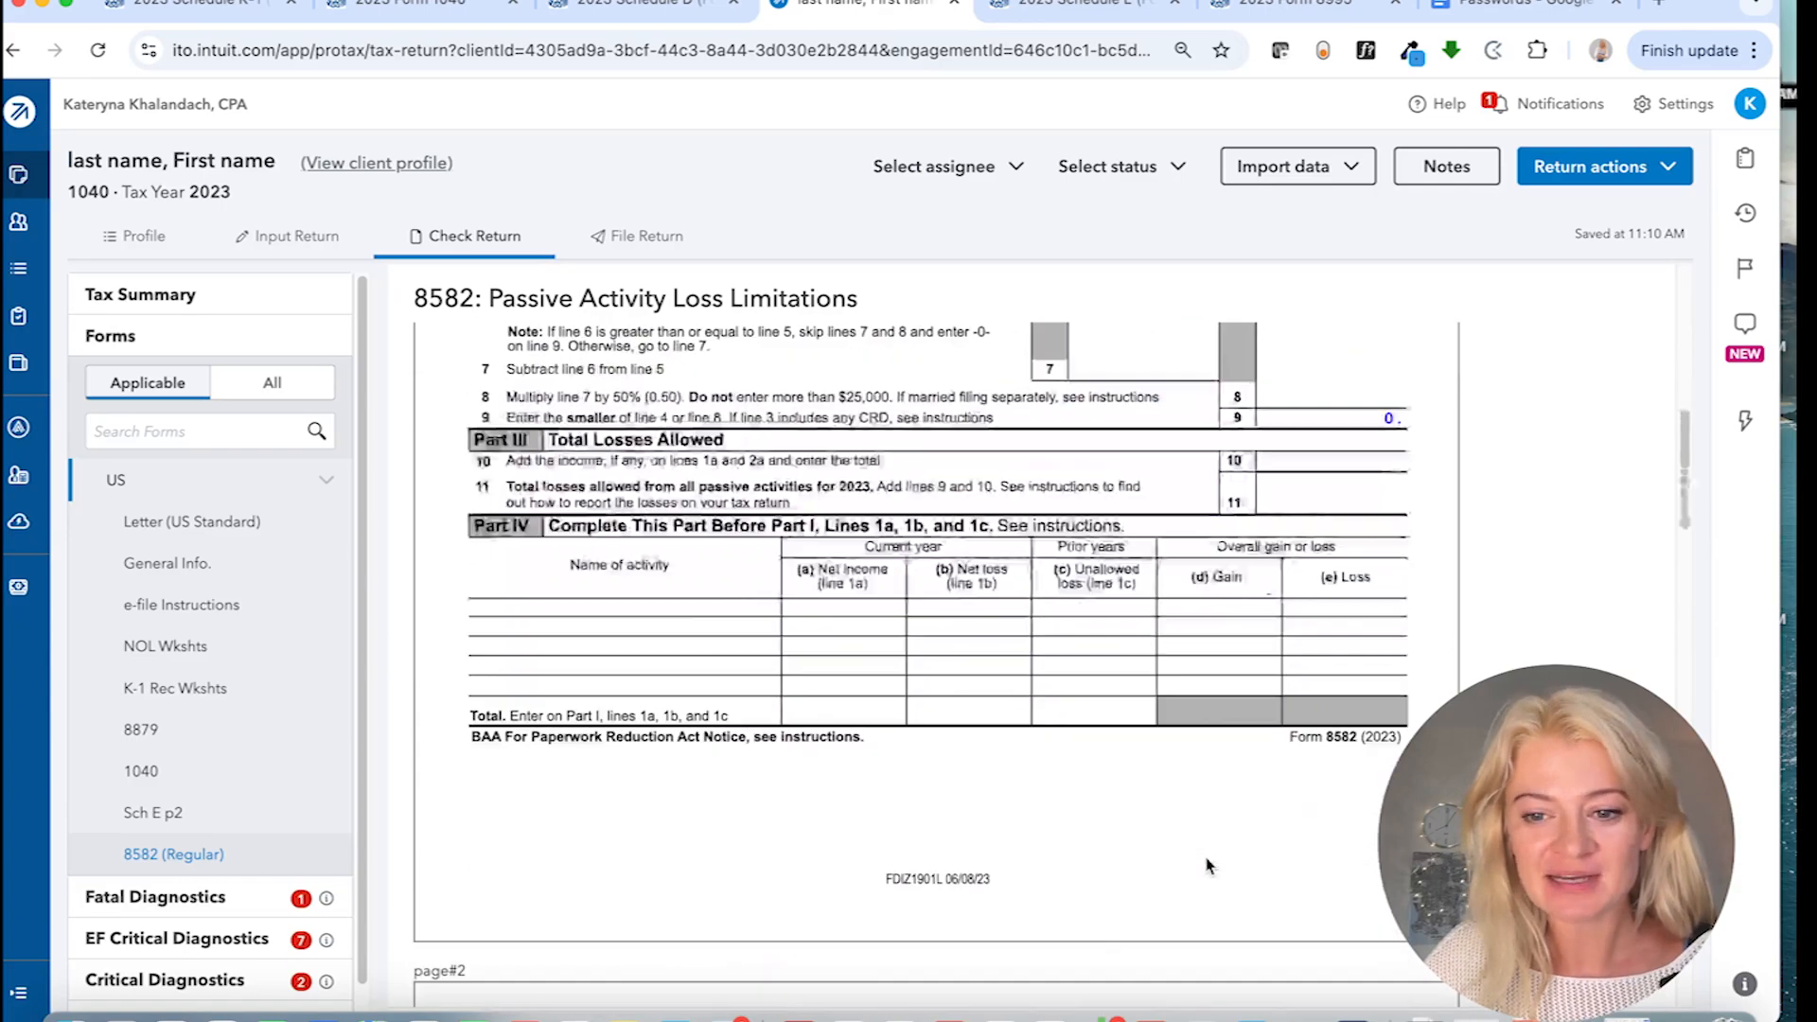
pyautogui.scroll(4, 1268, 800)
pyautogui.scroll(-10, 1263, 815)
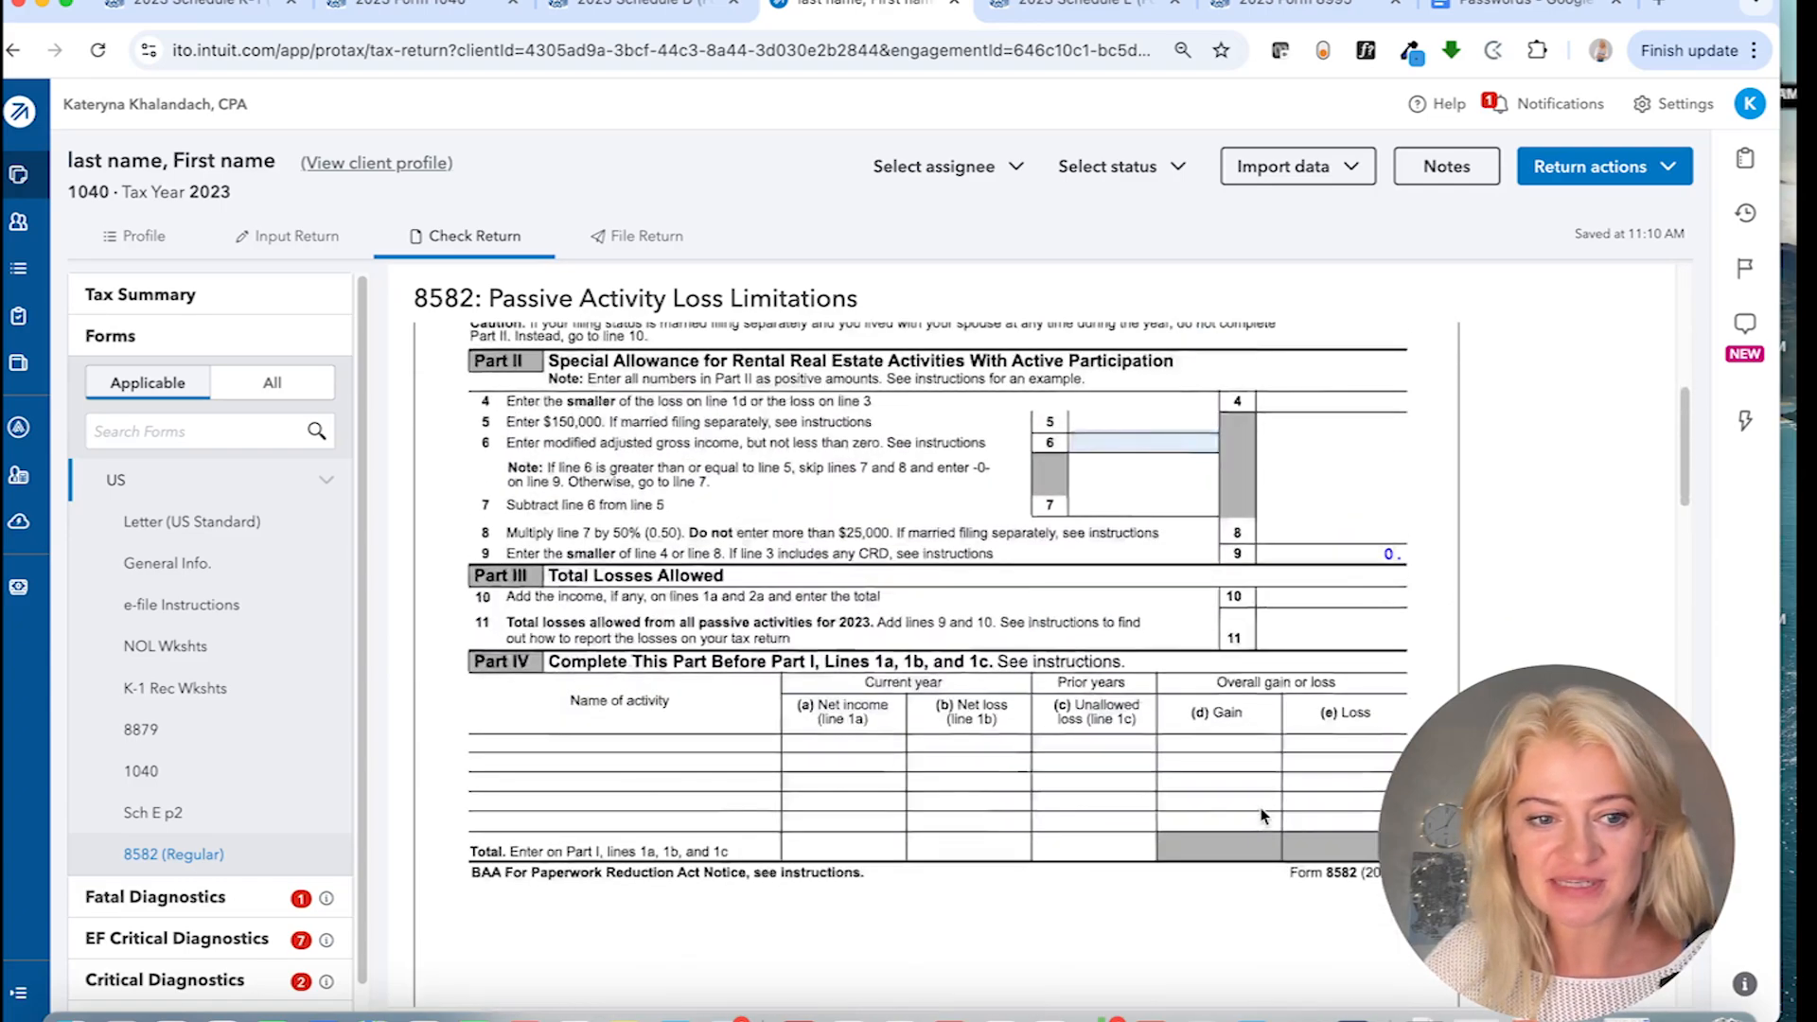
pyautogui.scroll(-10, 1260, 814)
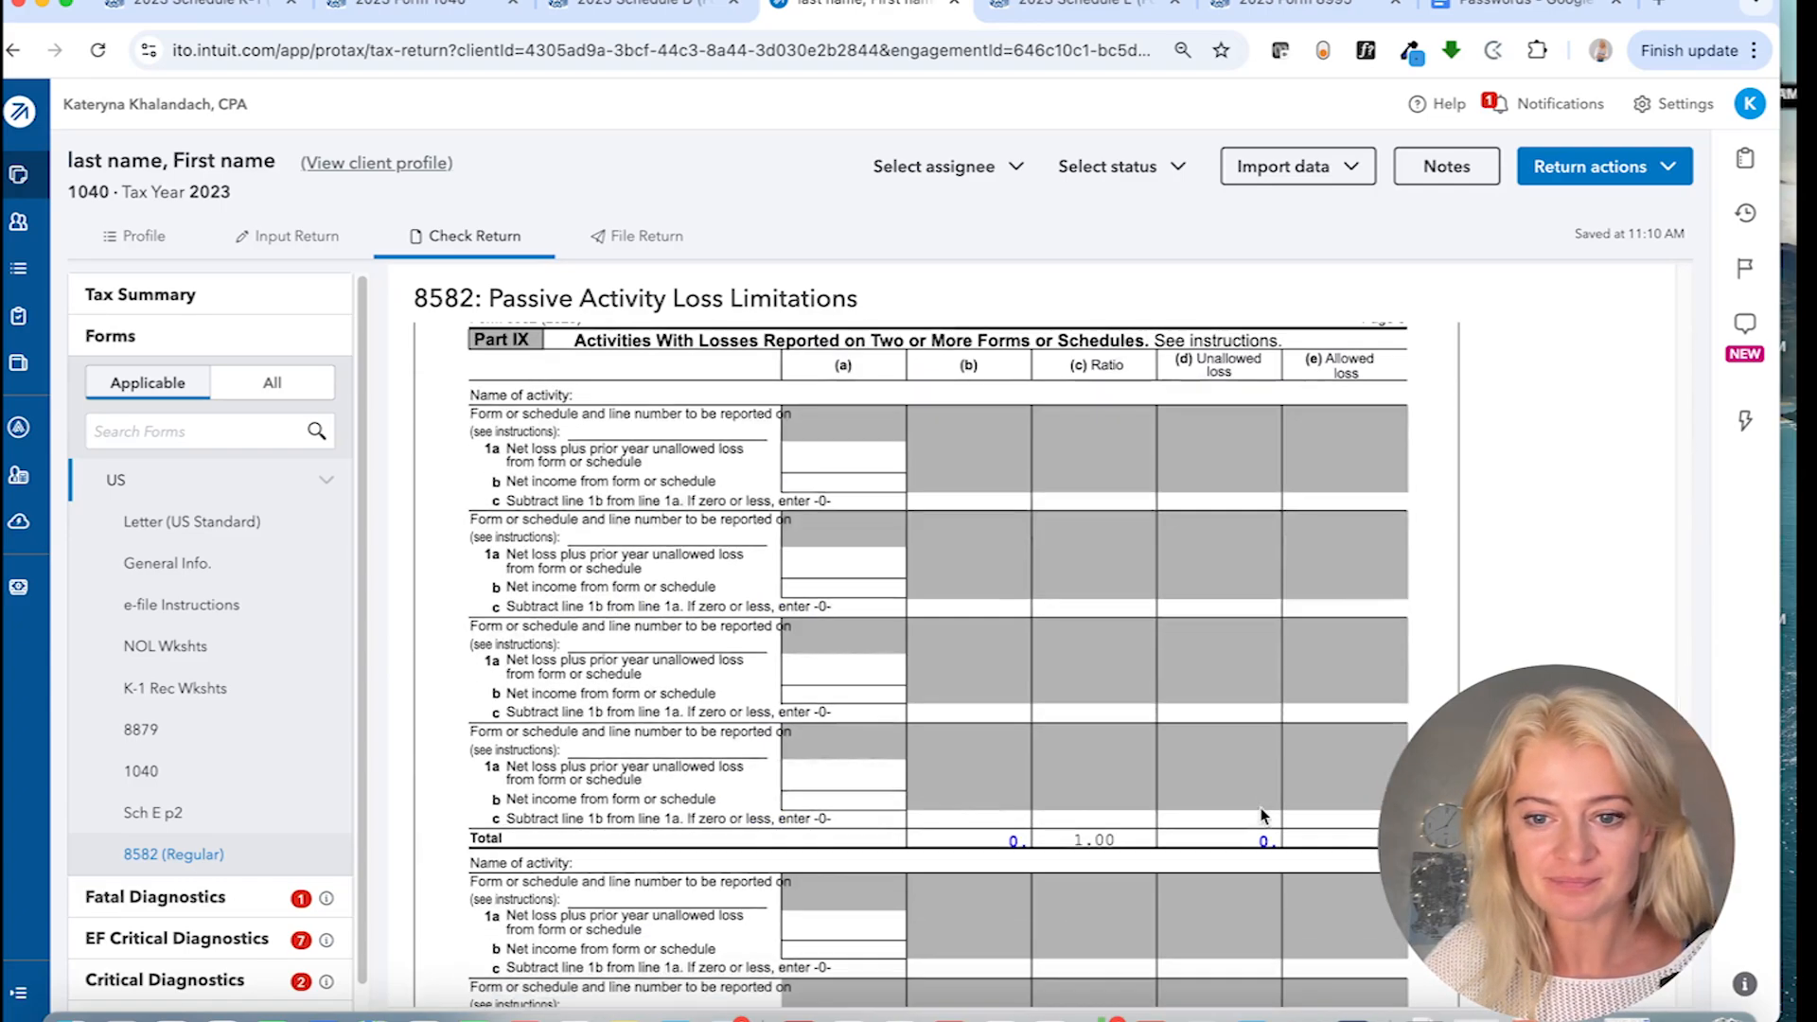
pyautogui.scroll(10, 1260, 812)
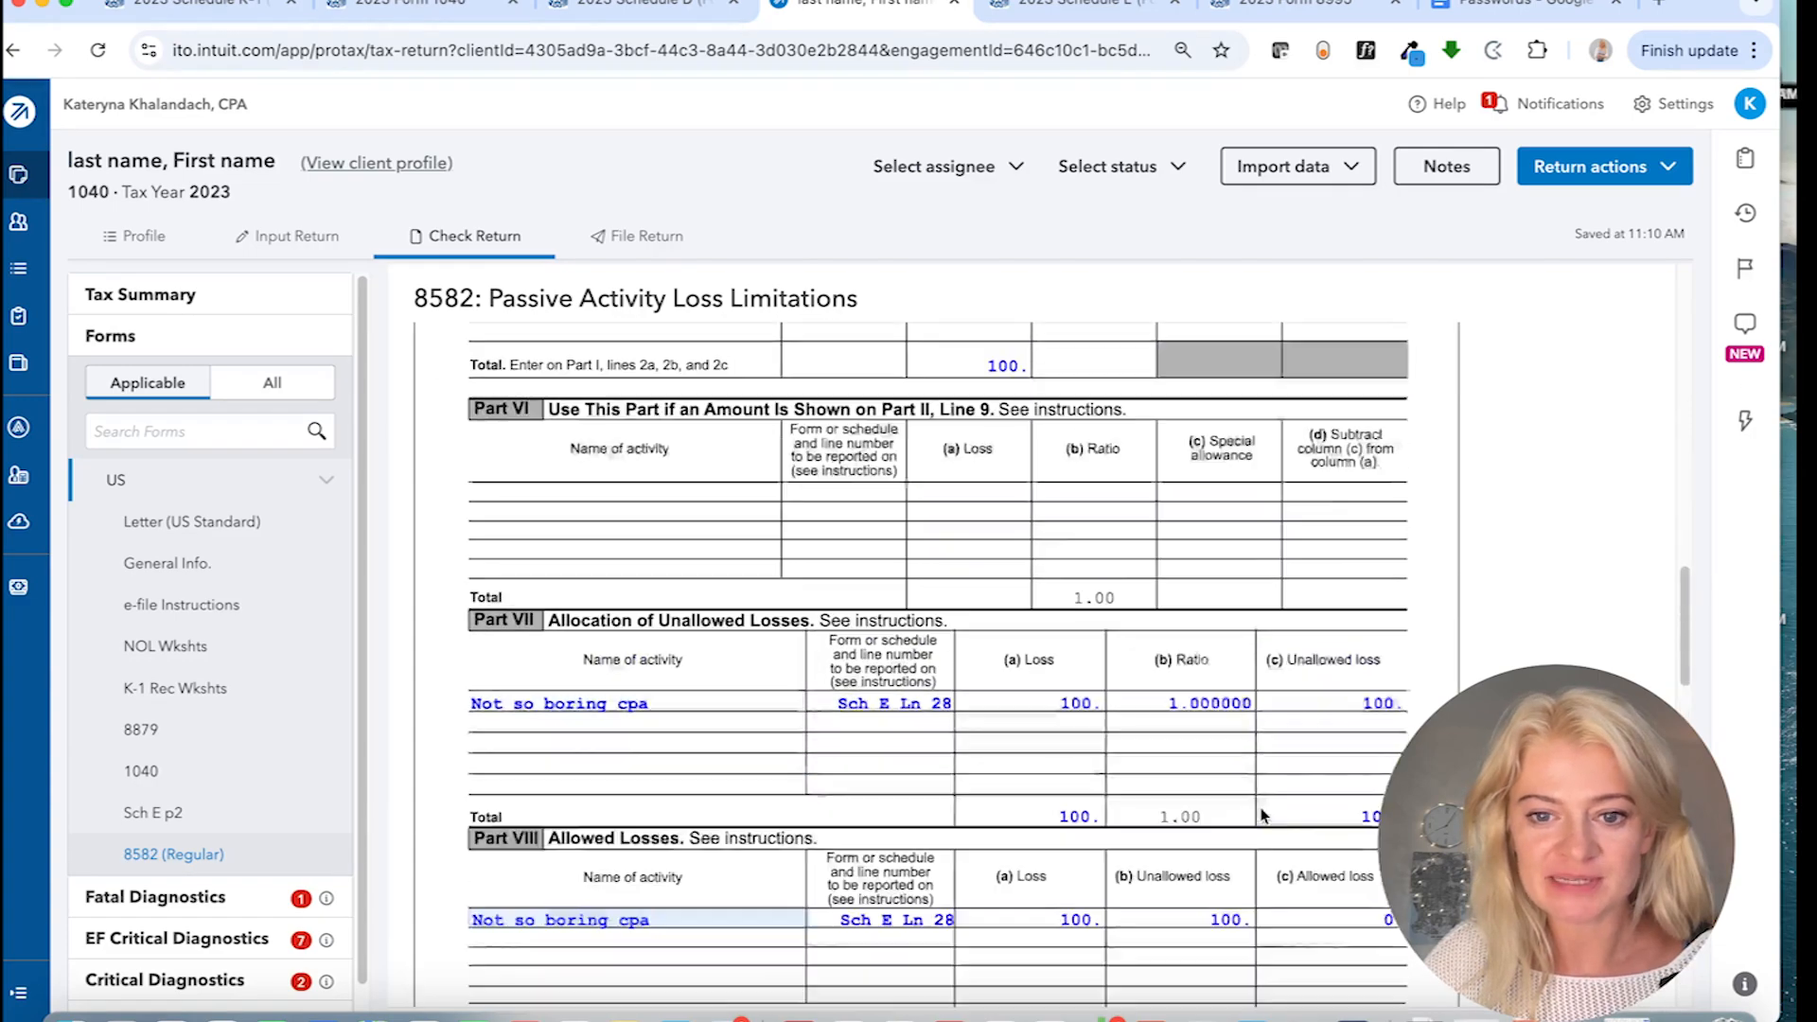
pyautogui.scroll(1, 1261, 814)
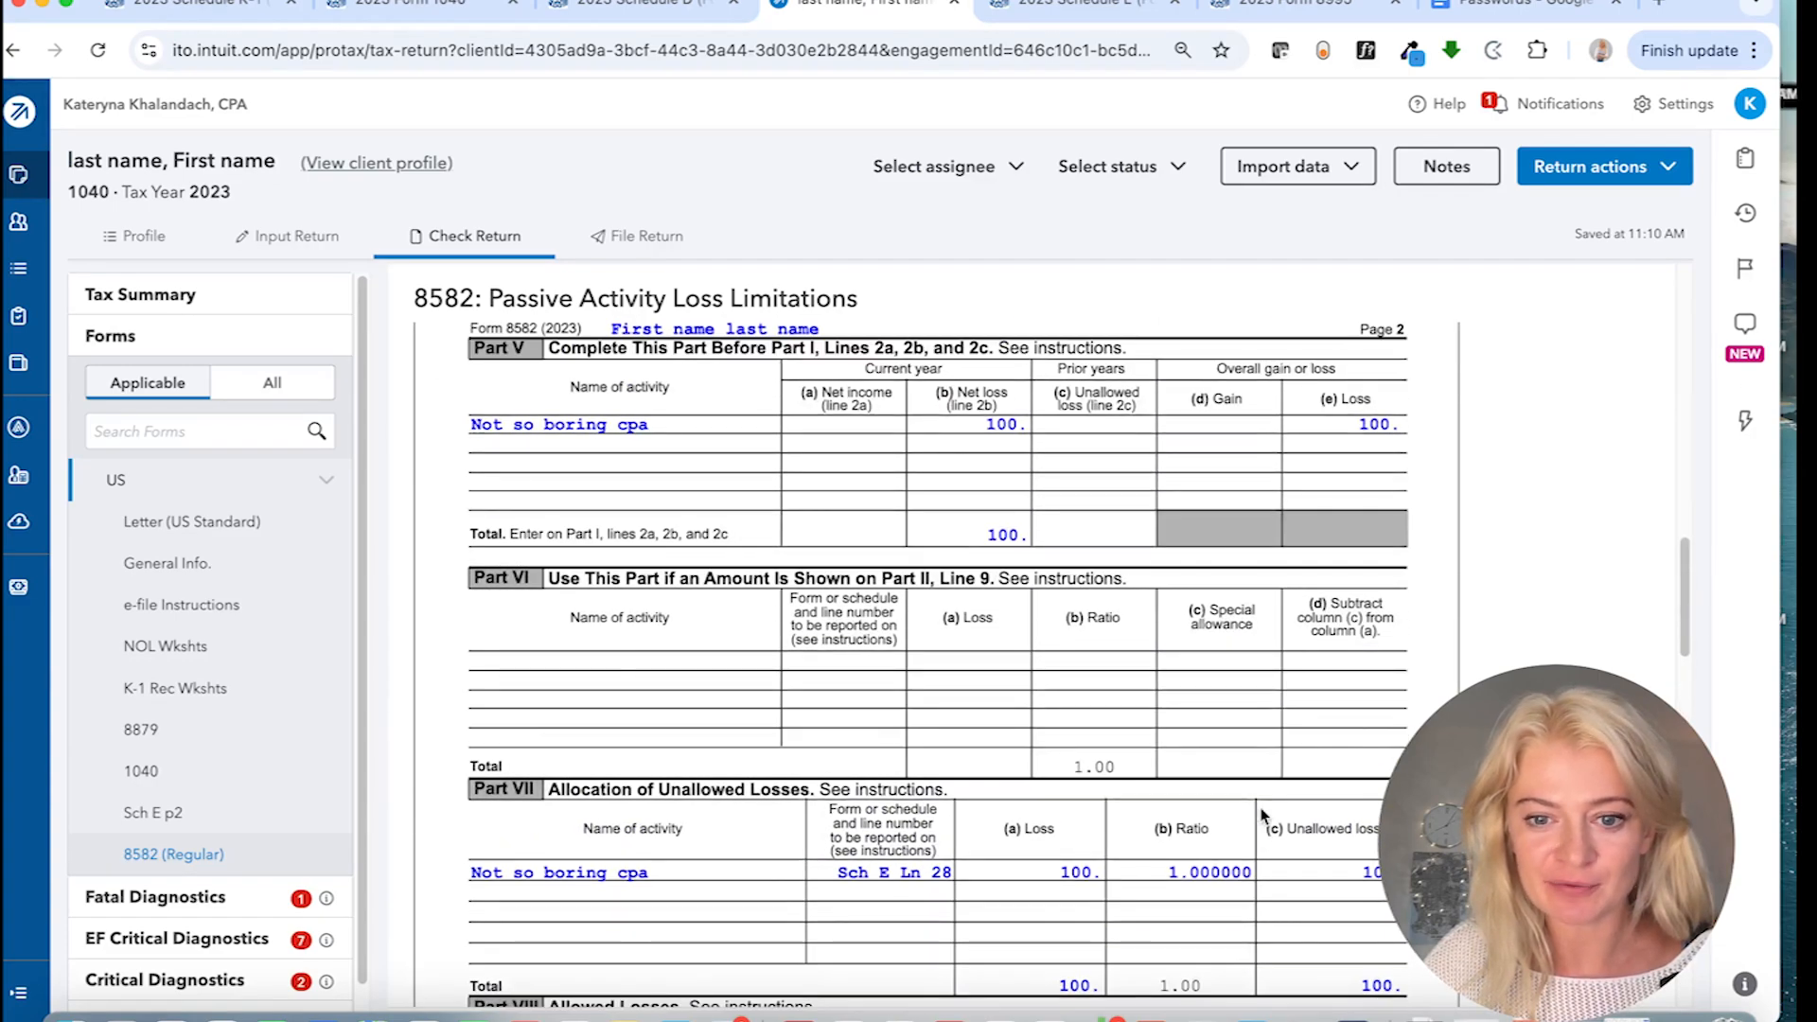
pyautogui.scroll(-7, 1261, 814)
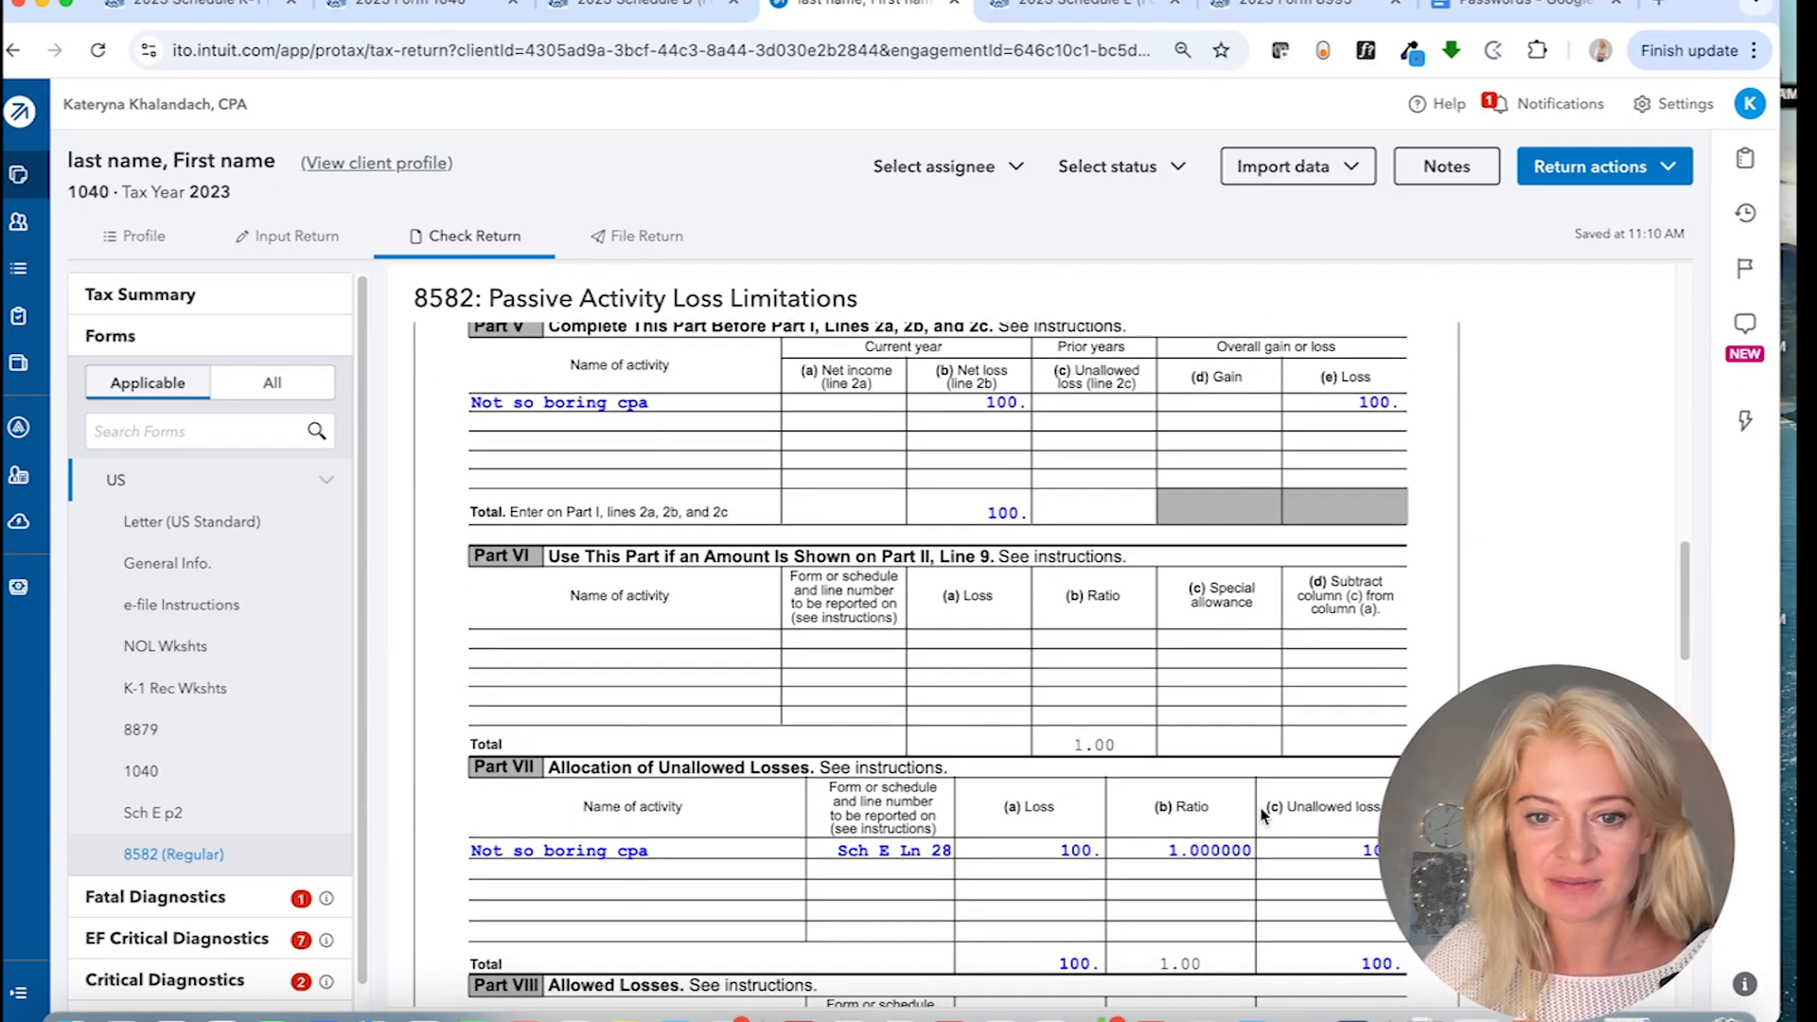
pyautogui.scroll(-8, 1260, 816)
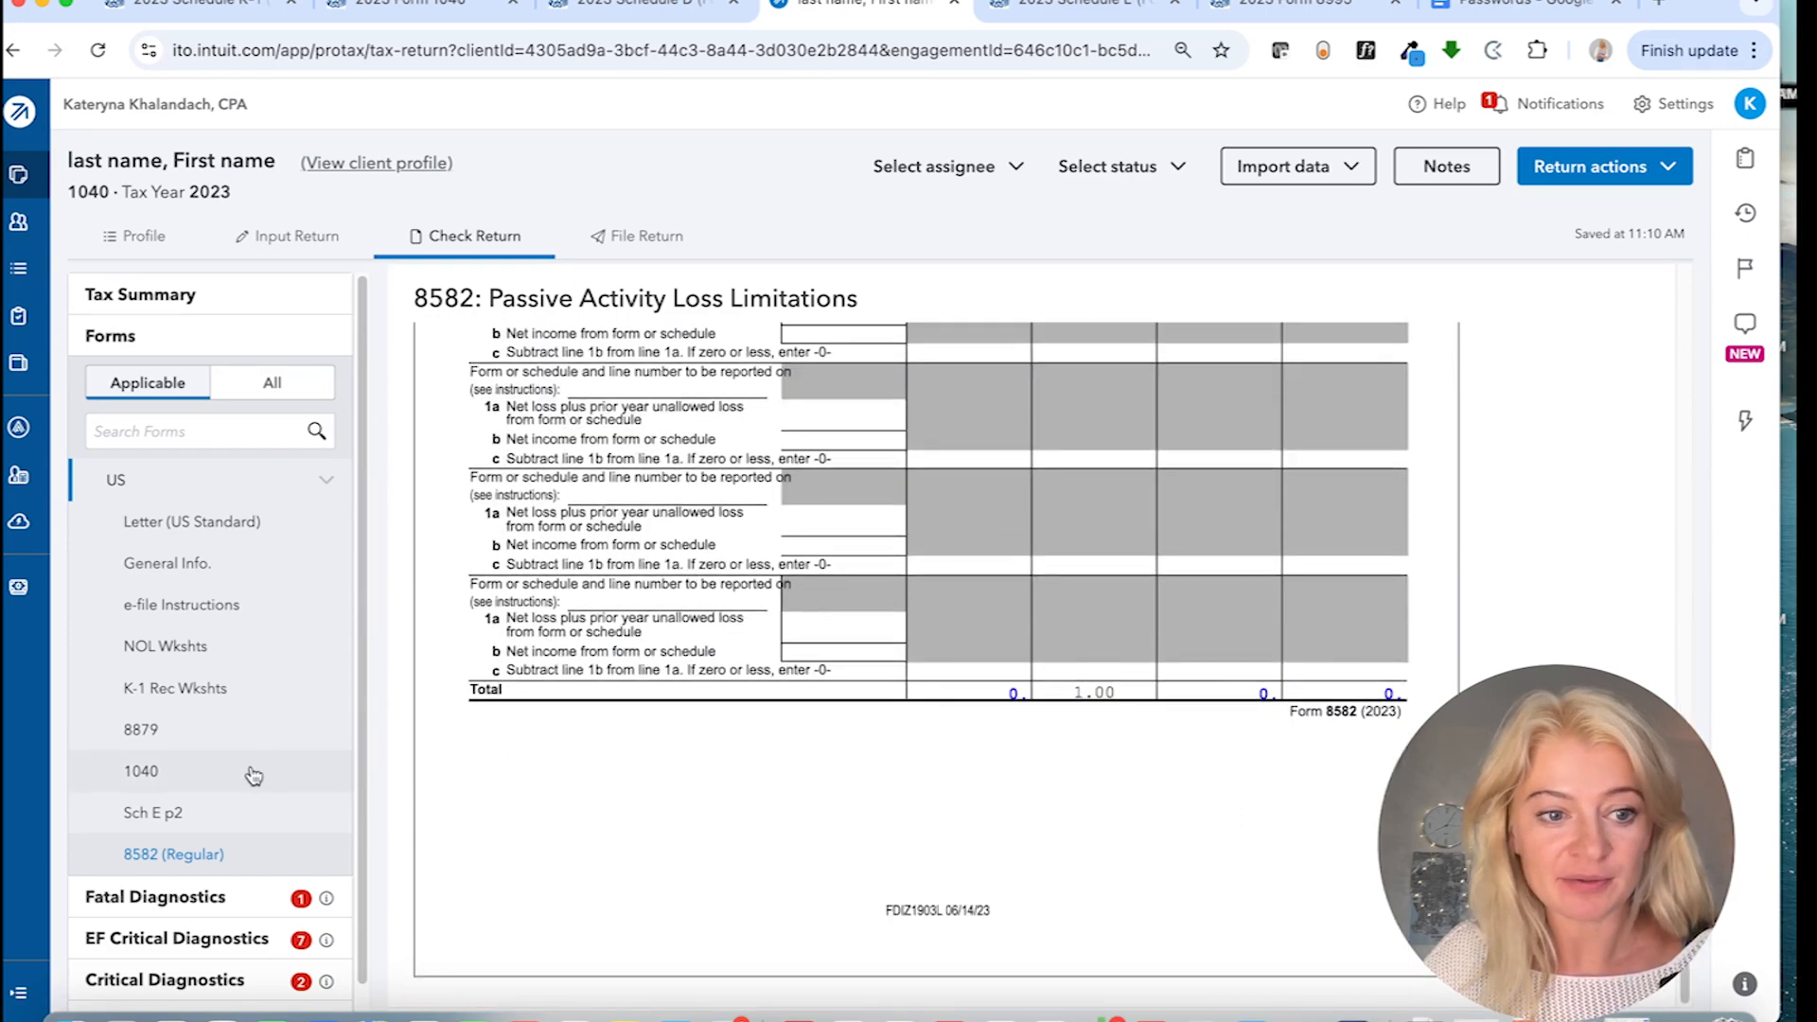
# - View the NOL worksheet, then recheck Schedule E page 2 down to the Part V summary
pyautogui.click(204, 650)
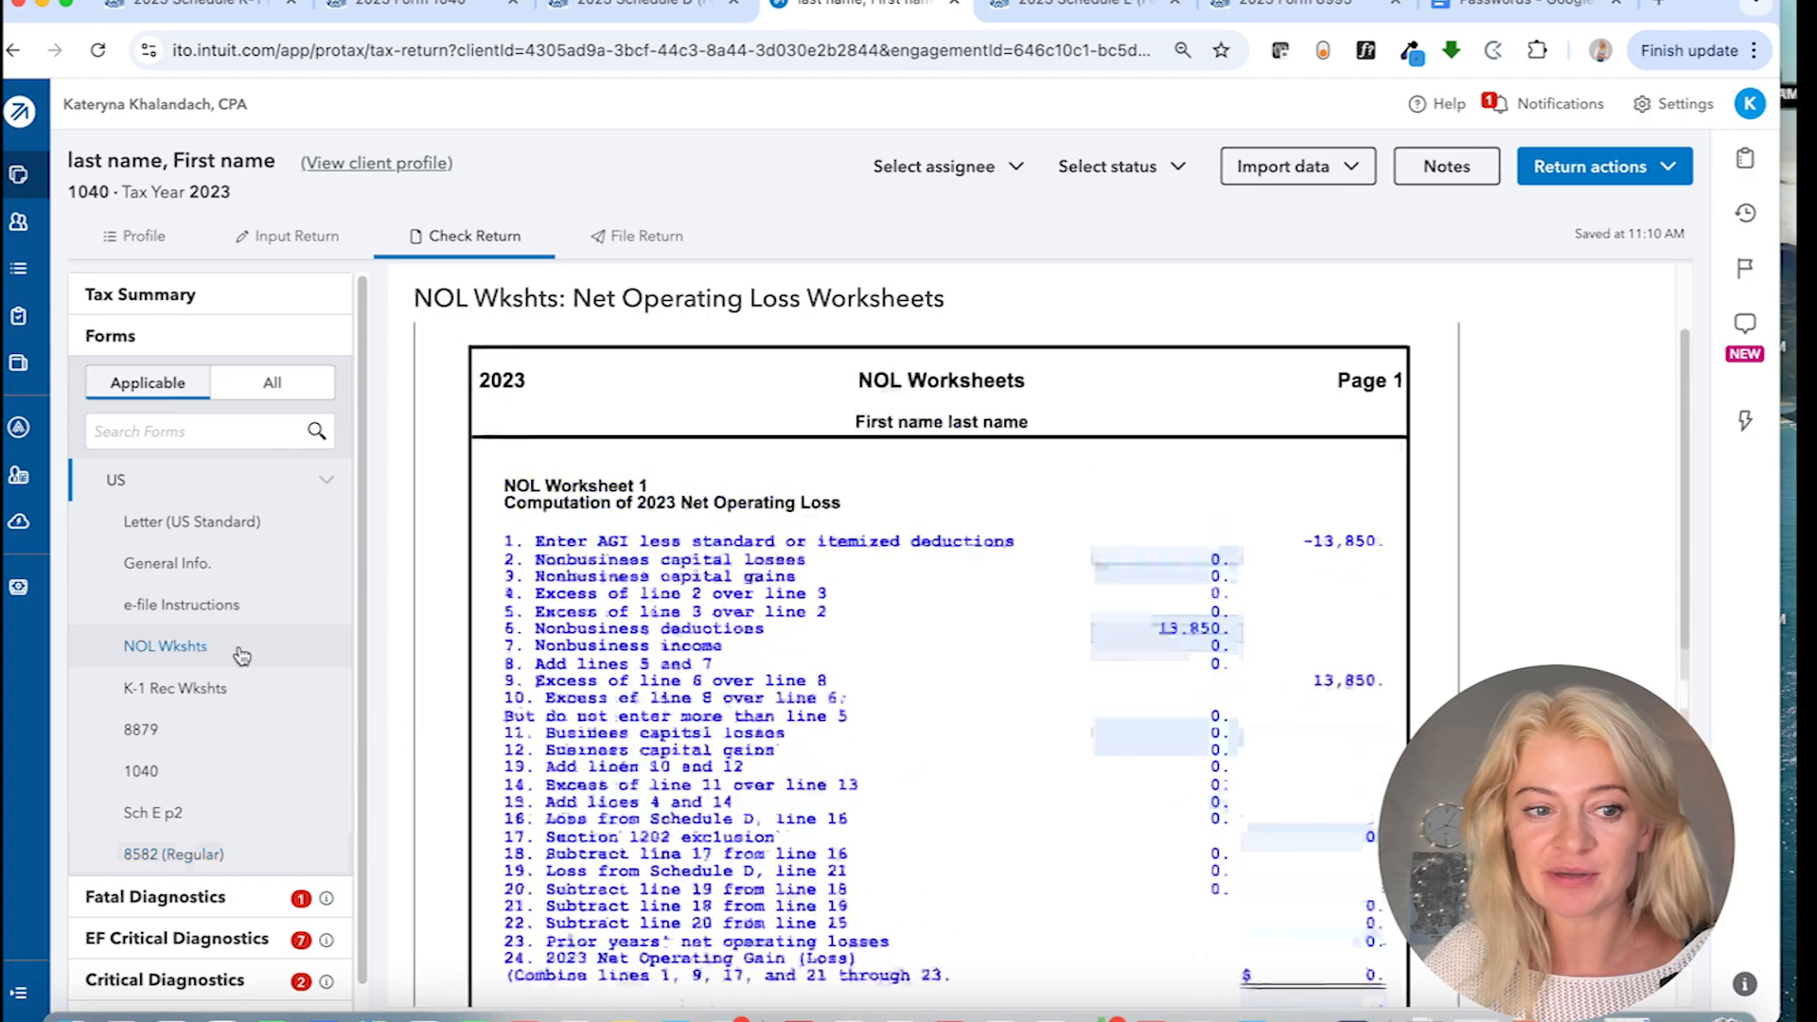
pyautogui.click(177, 808)
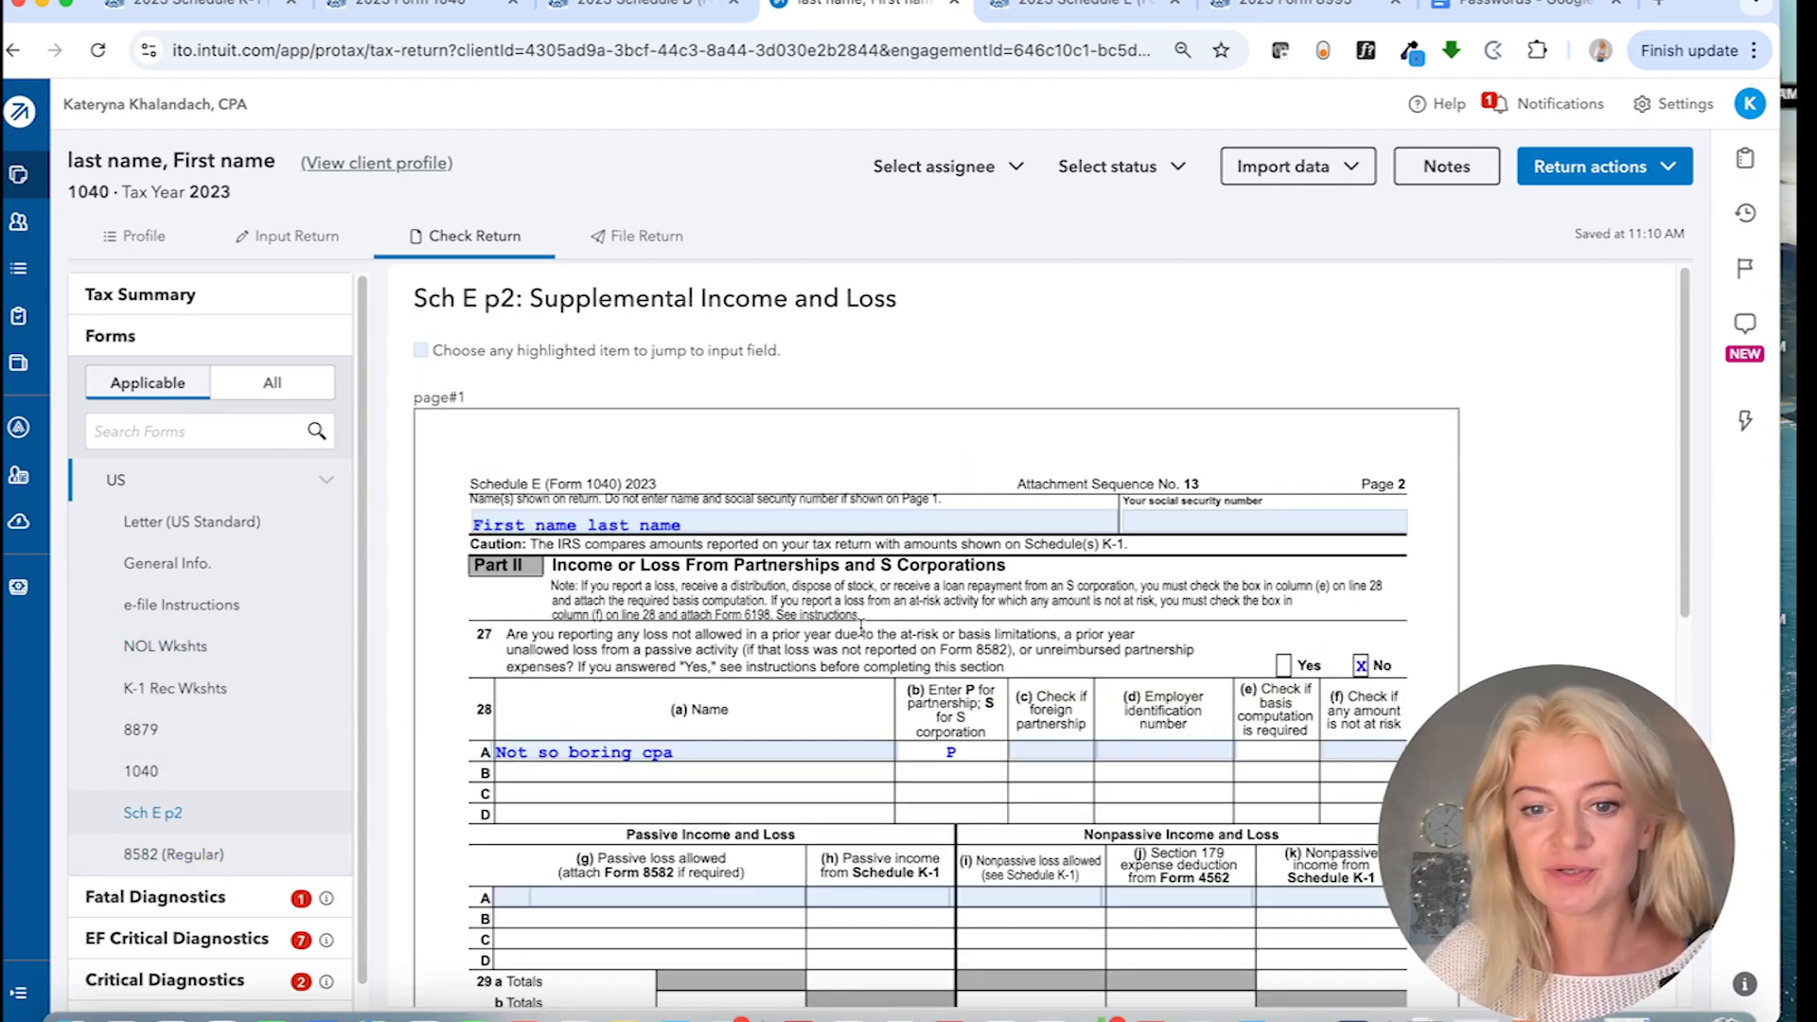
pyautogui.scroll(-10, 859, 643)
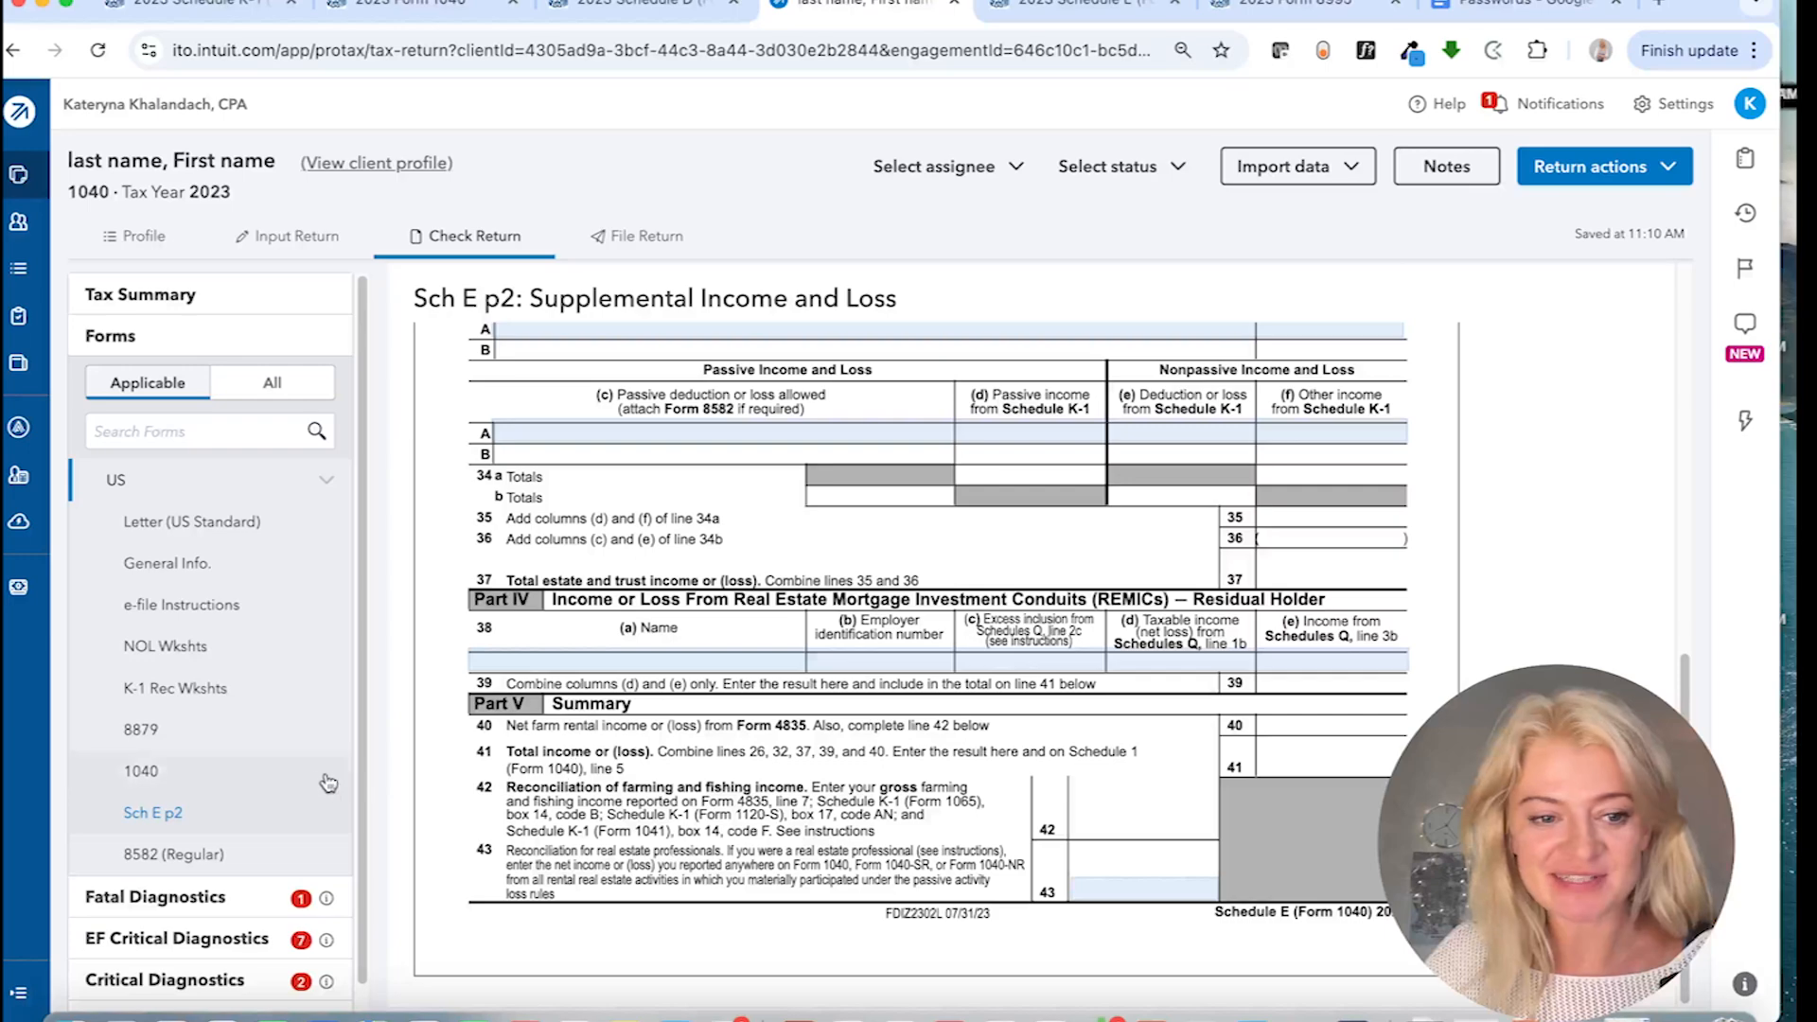
pyautogui.scroll(-1, 341, 783)
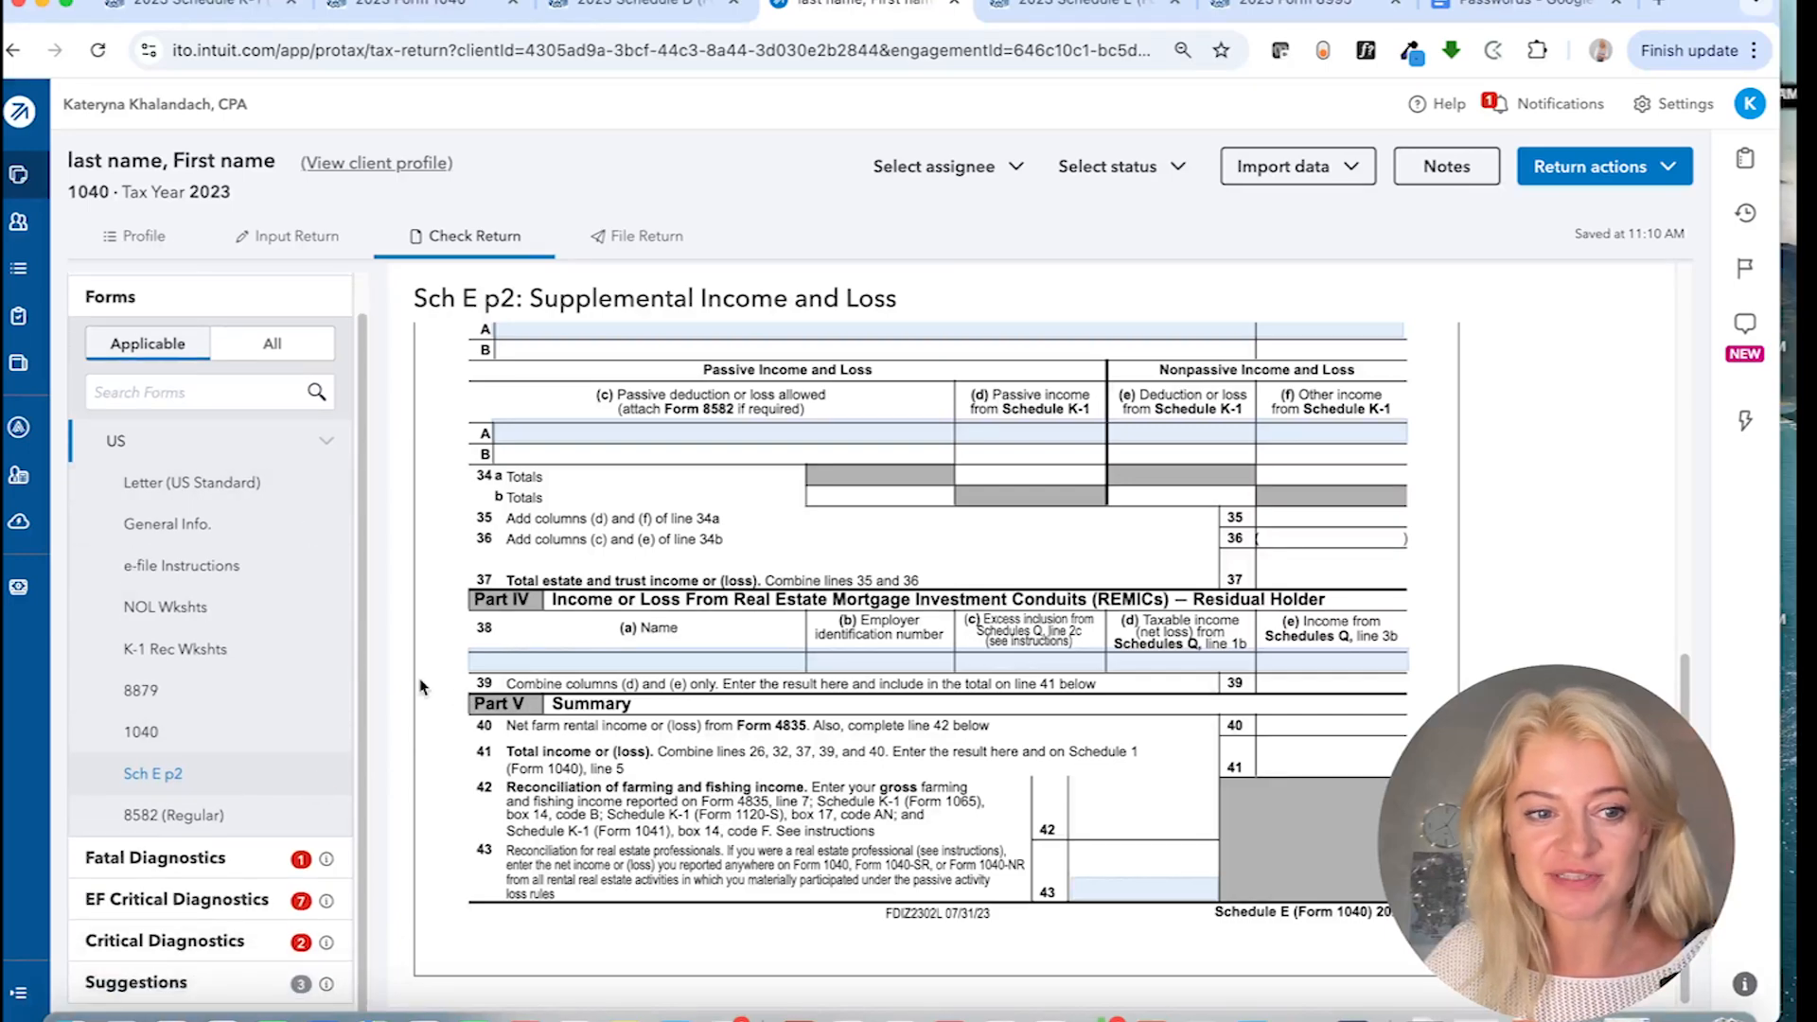
# - Open the K-1 Reconciliation Worksheet and examine the partnership's disallowed passive loss on the net income row
pyautogui.click(209, 644)
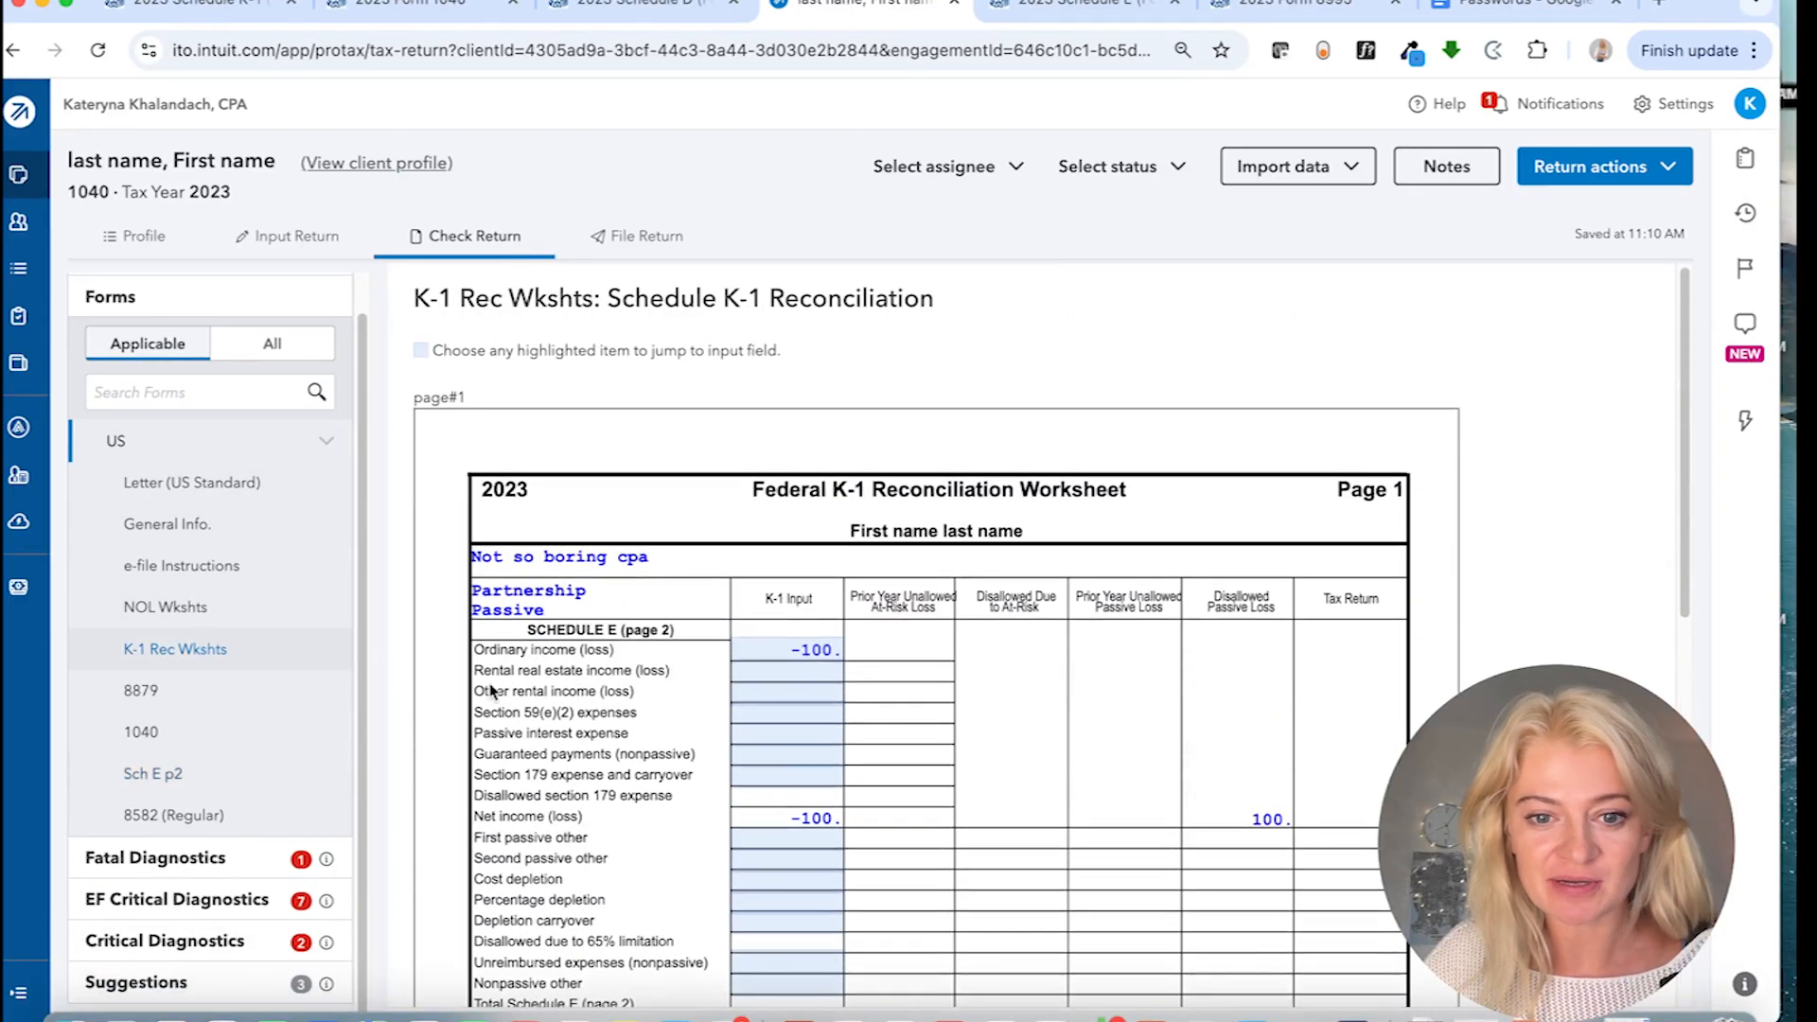
pyautogui.scroll(-4, 849, 774)
pyautogui.scroll(-5, 849, 774)
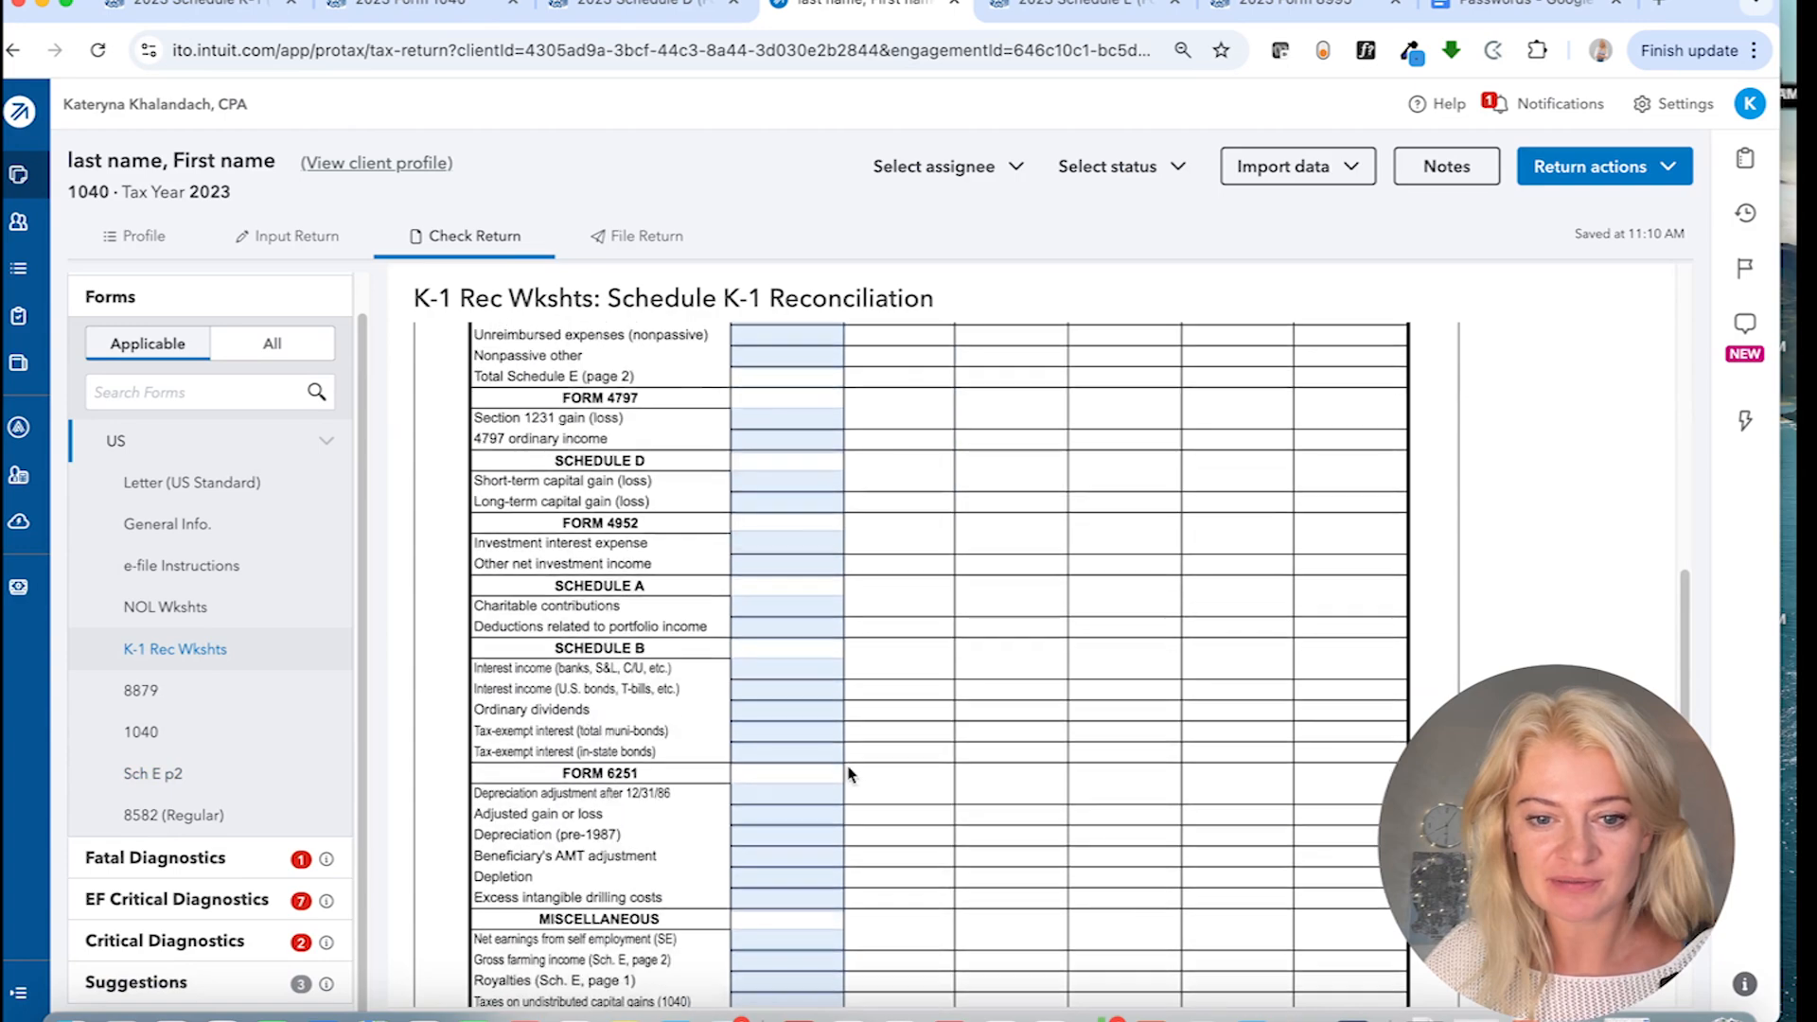
pyautogui.scroll(10, 848, 771)
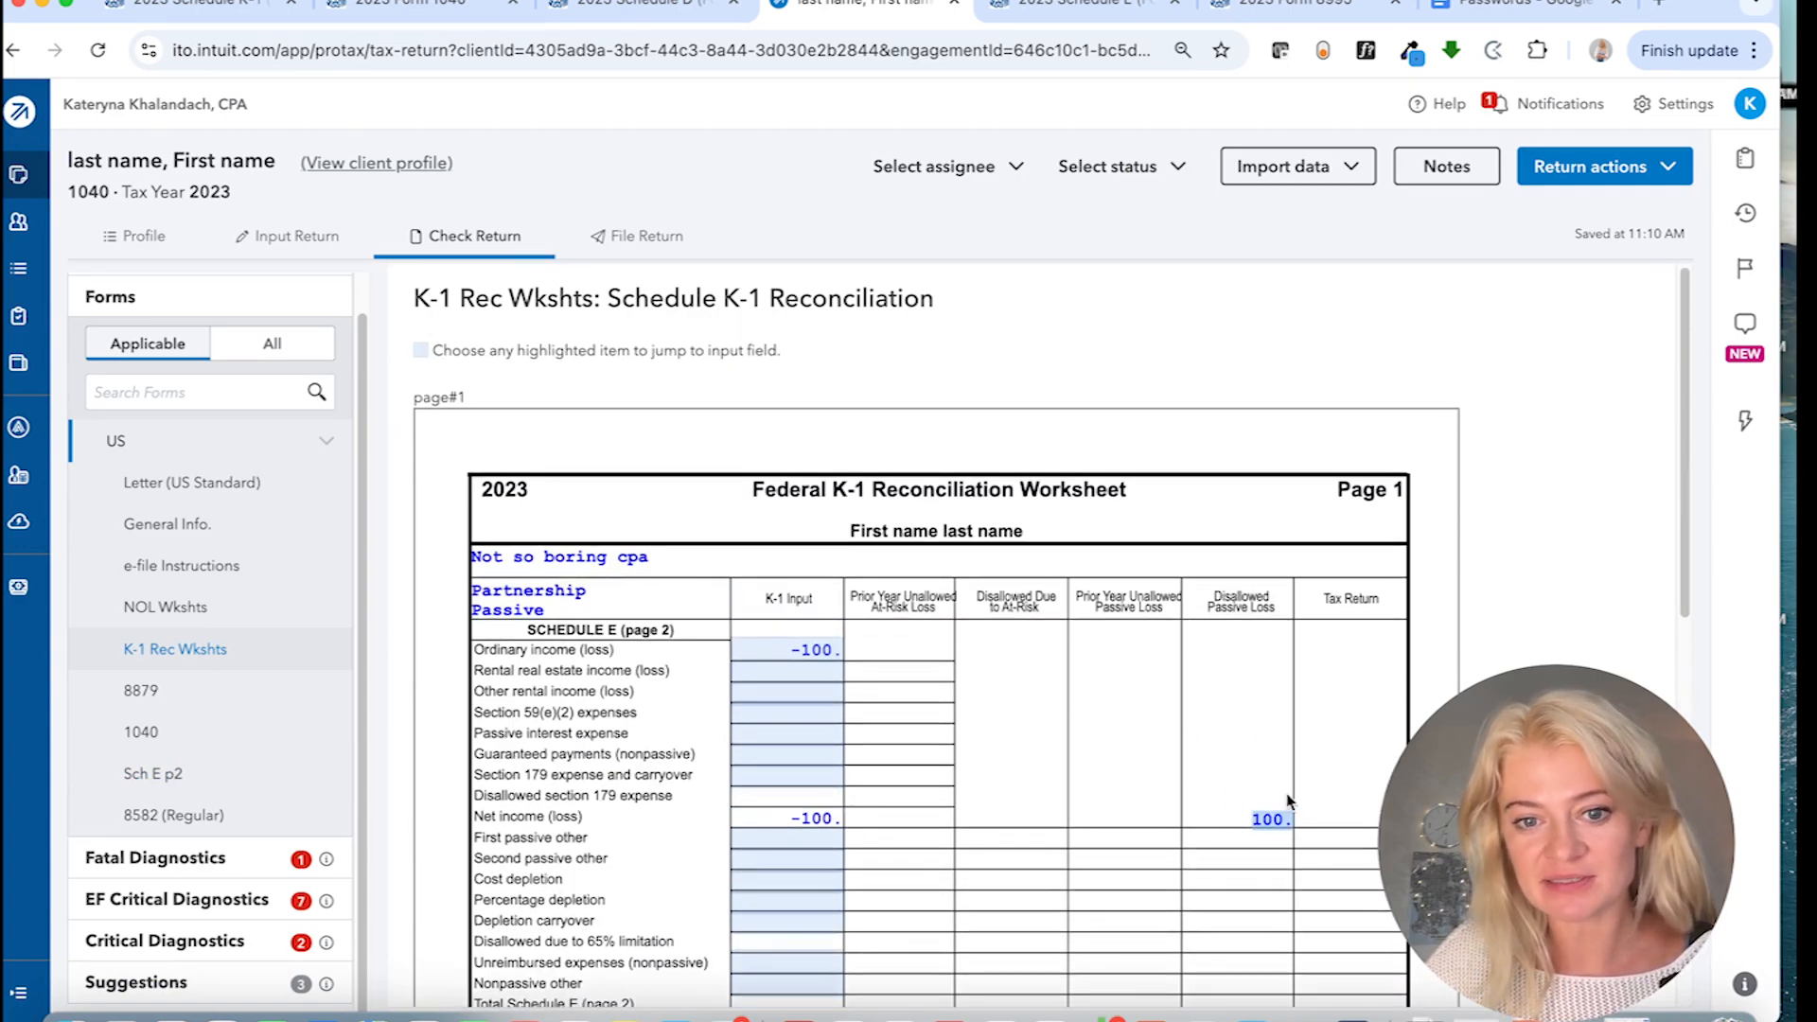
pyautogui.scroll(-10, 1120, 860)
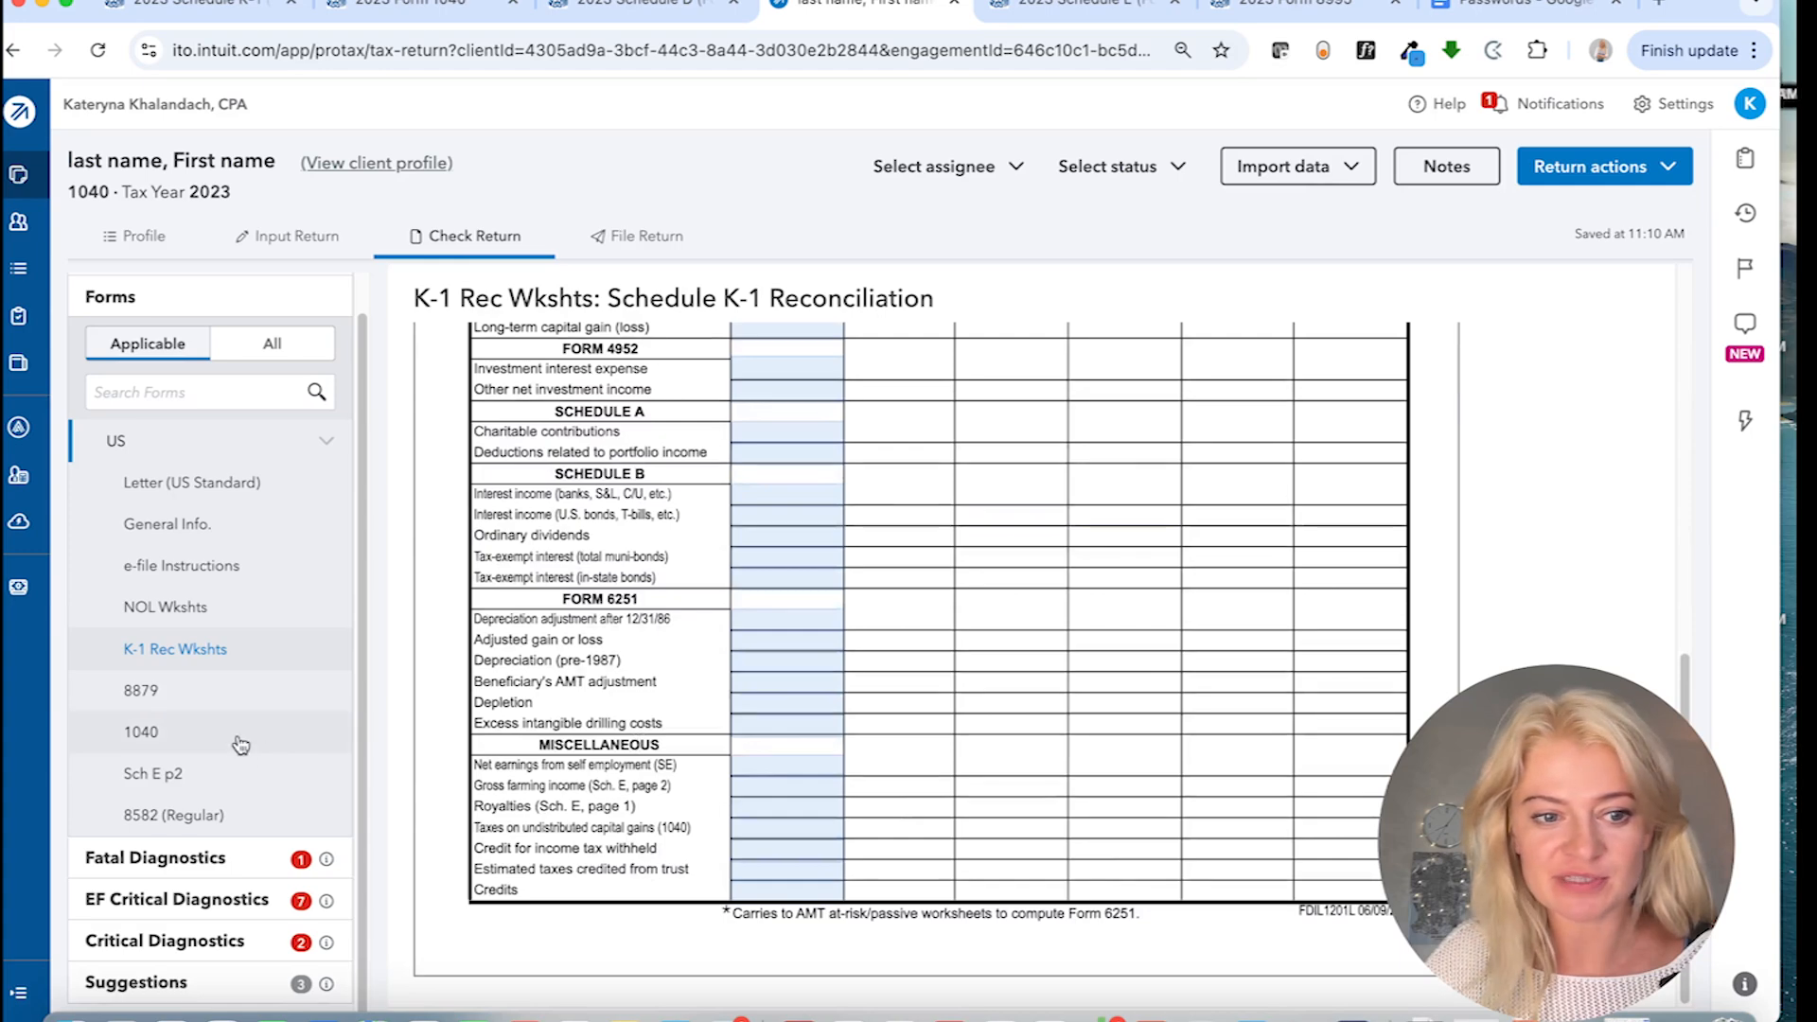
# - Return to Form 8582 and recheck the partnership's unallowed and allowed loss amounts in Parts VII and VIII
pyautogui.click(176, 815)
pyautogui.scroll(-7, 1014, 795)
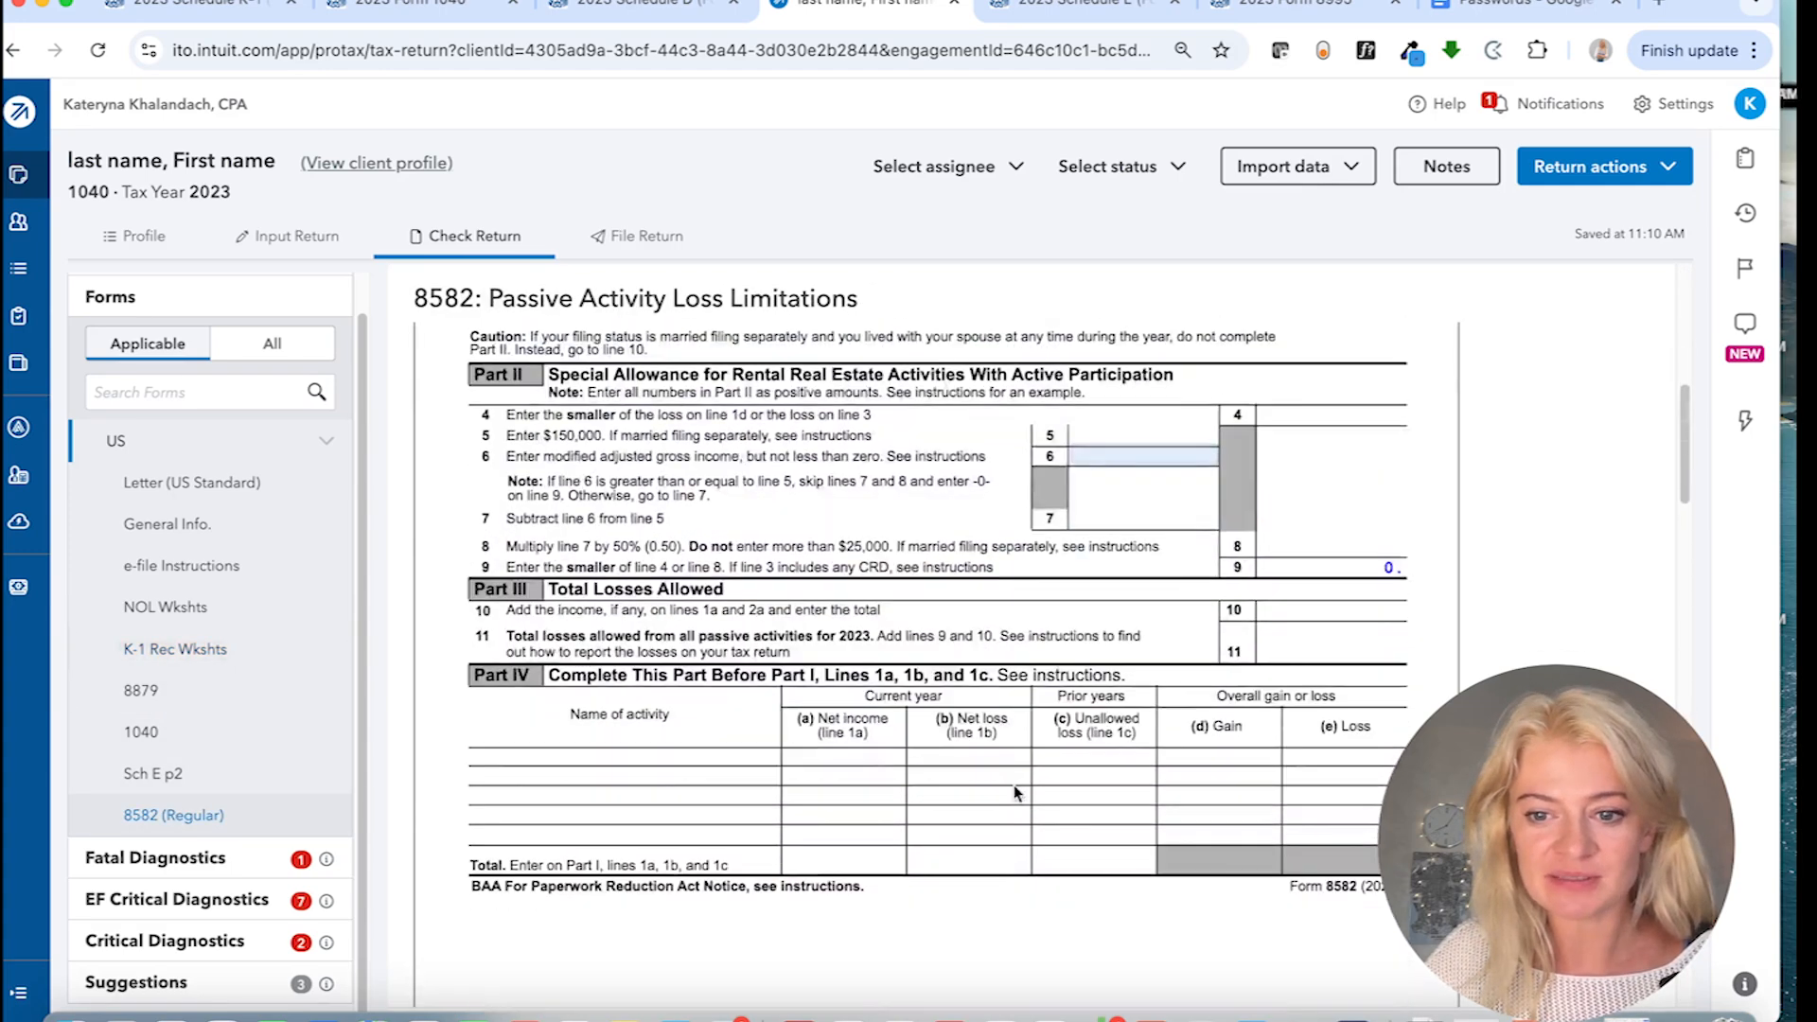
pyautogui.scroll(-5, 1014, 786)
pyautogui.scroll(-5, 1014, 785)
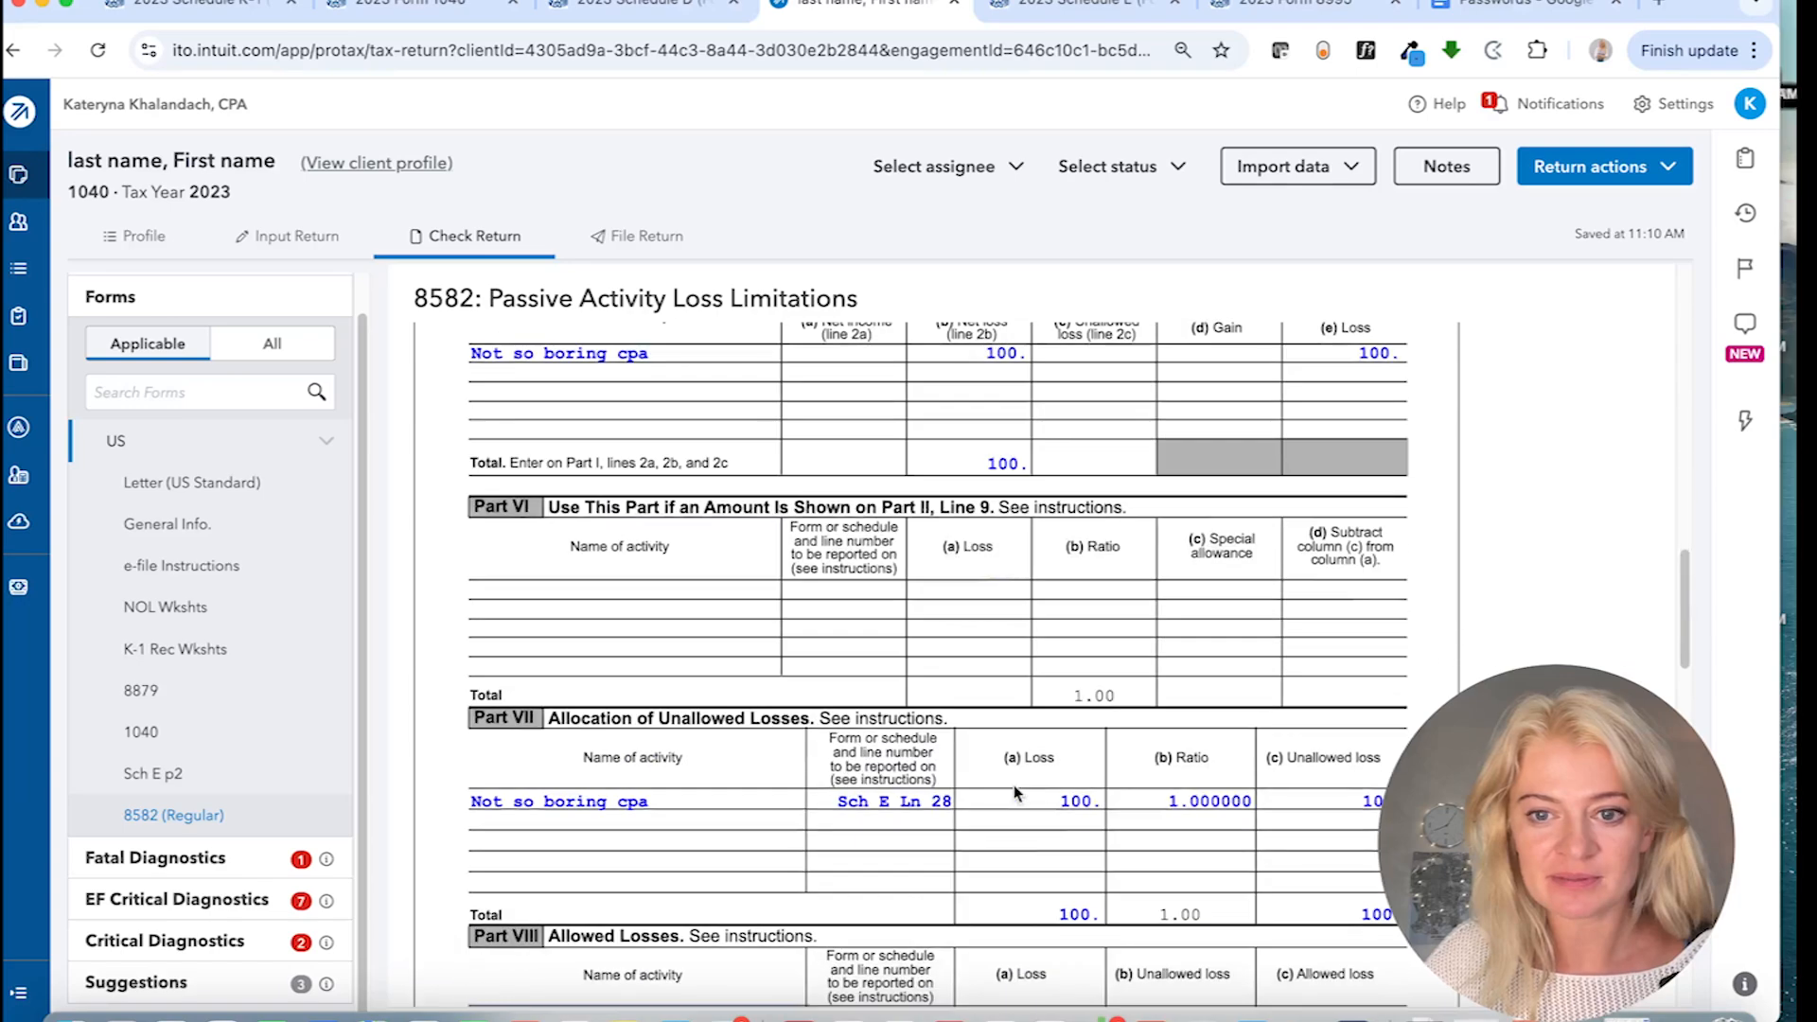
pyautogui.scroll(-8, 1014, 786)
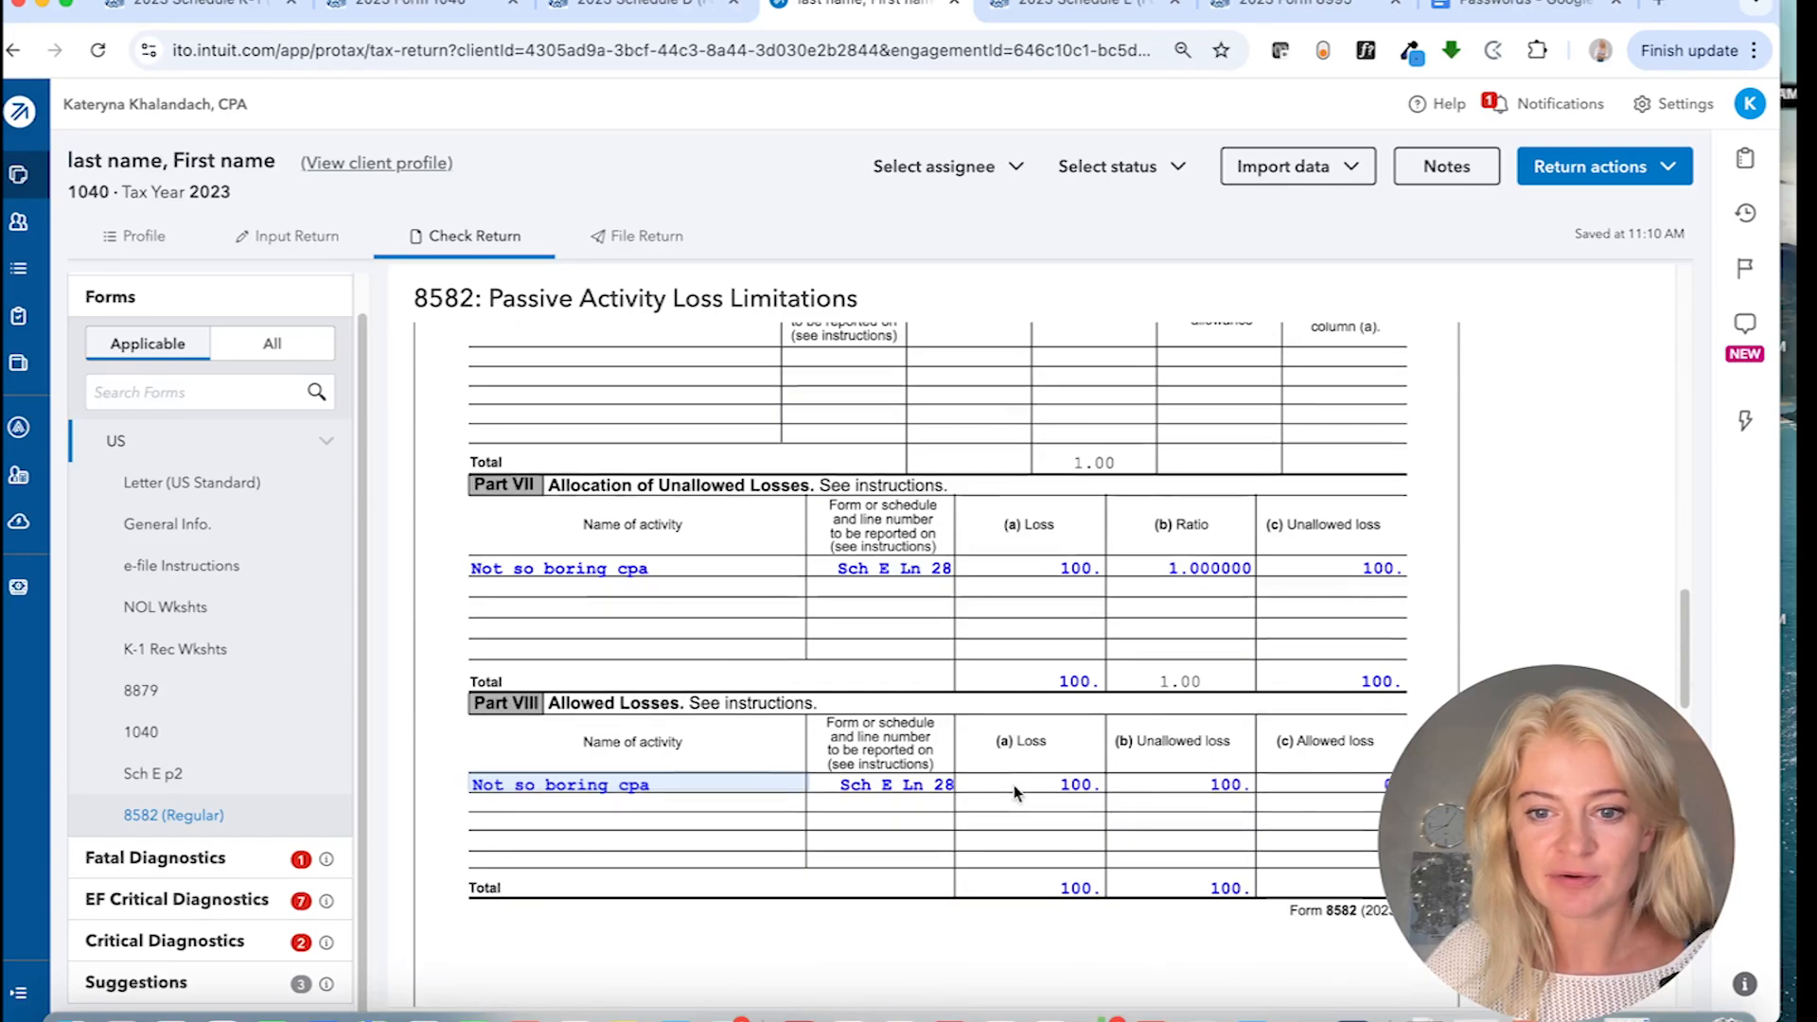
pyautogui.scroll(-5, 1018, 780)
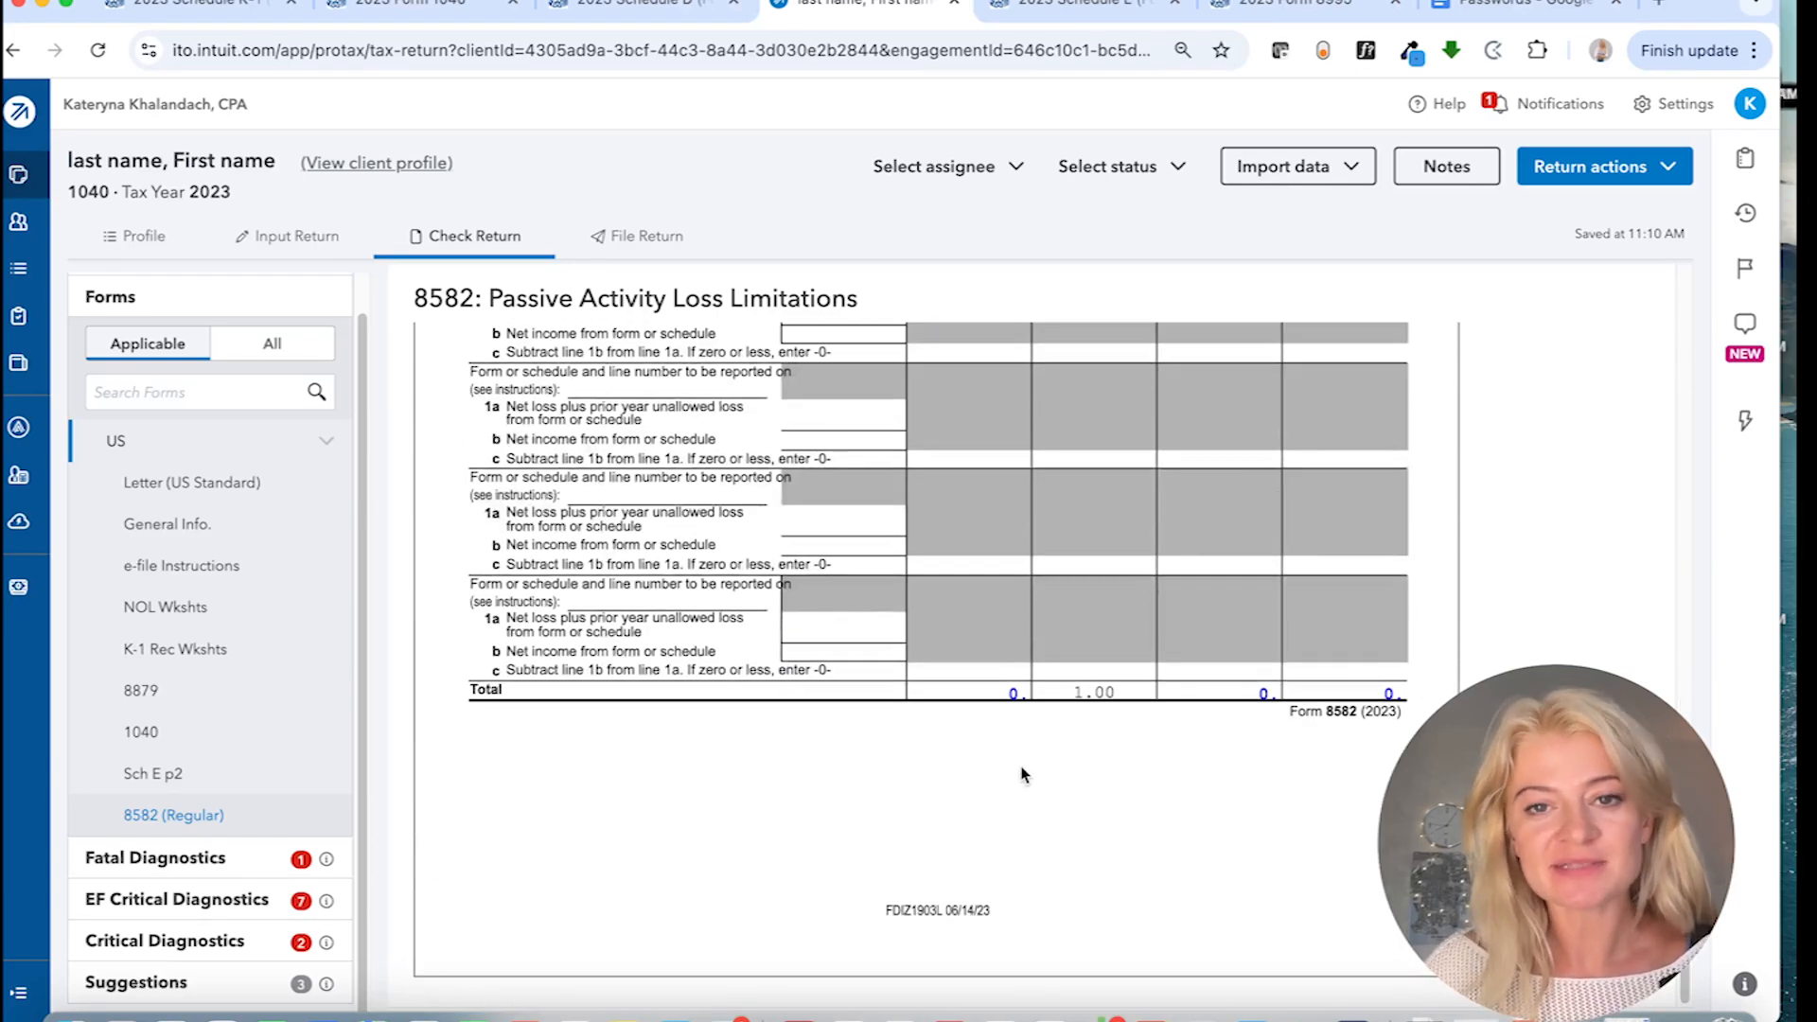
# - Switch to the Schedule K-1 (Form 1065) PDF and enter 5 as interest income on line 5
pyautogui.click(225, 11)
pyautogui.click(1247, 452)
pyautogui.write('5')
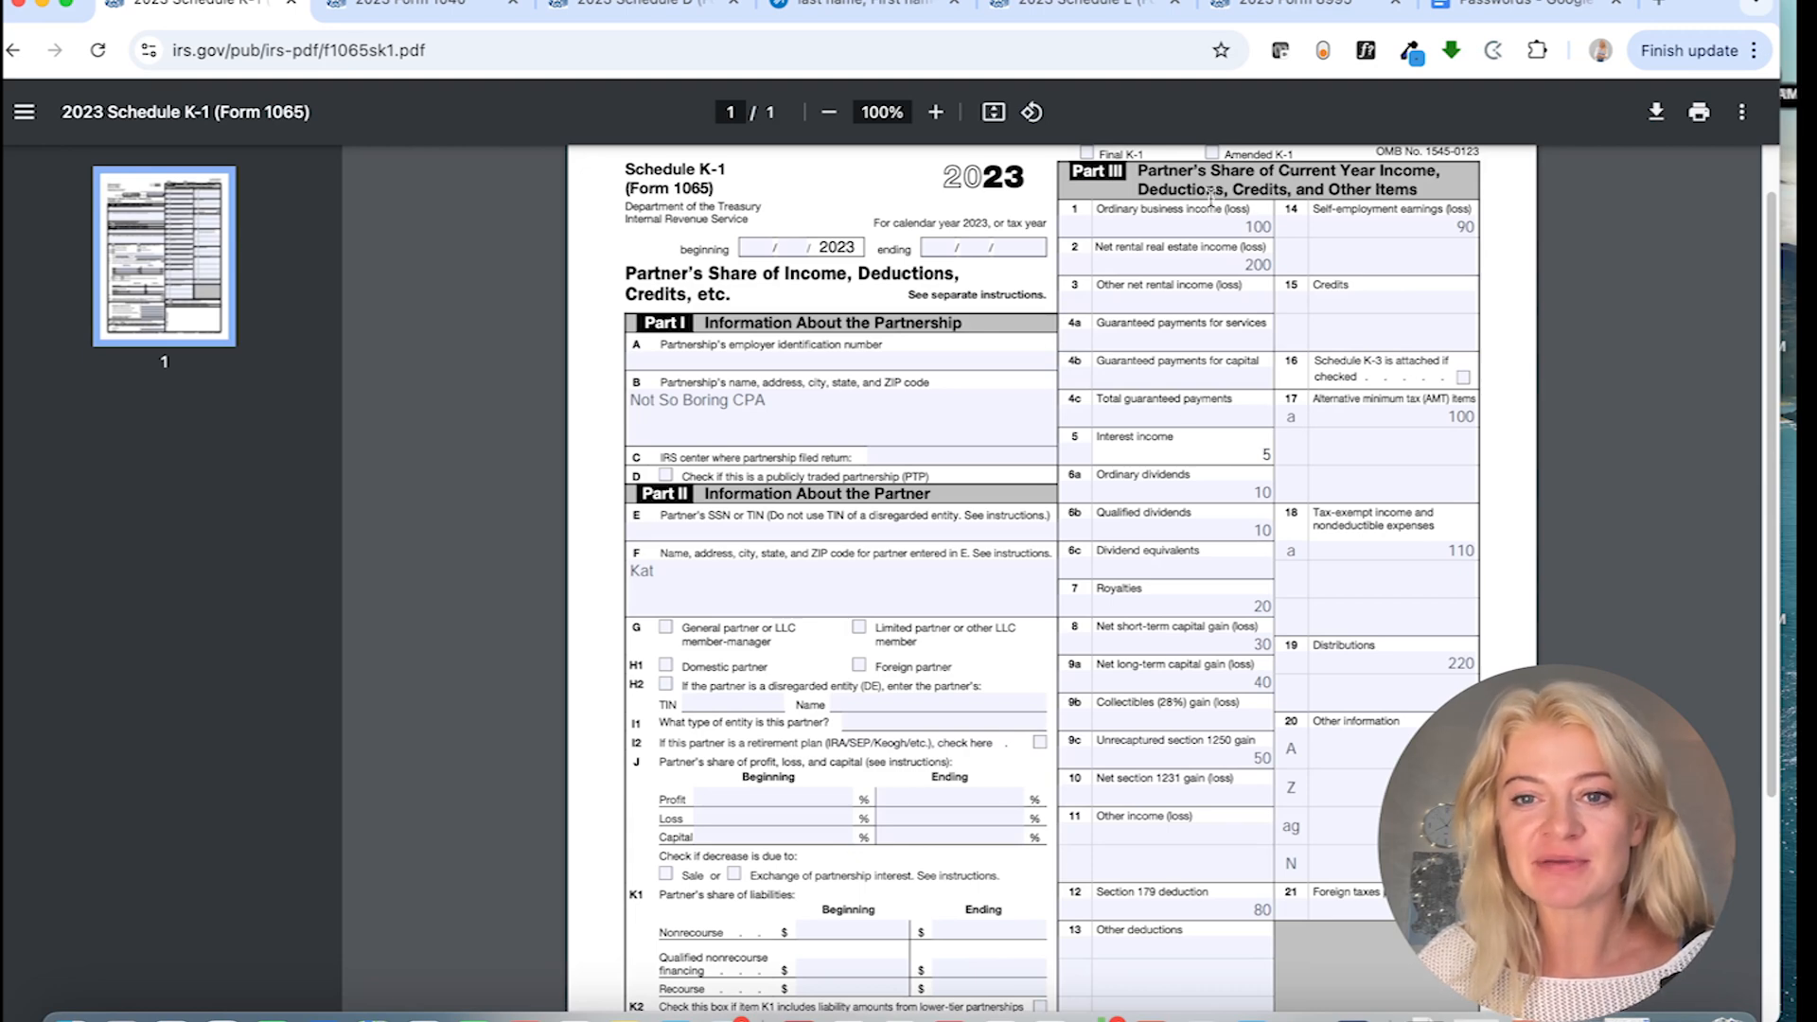
pyautogui.click(1224, 230)
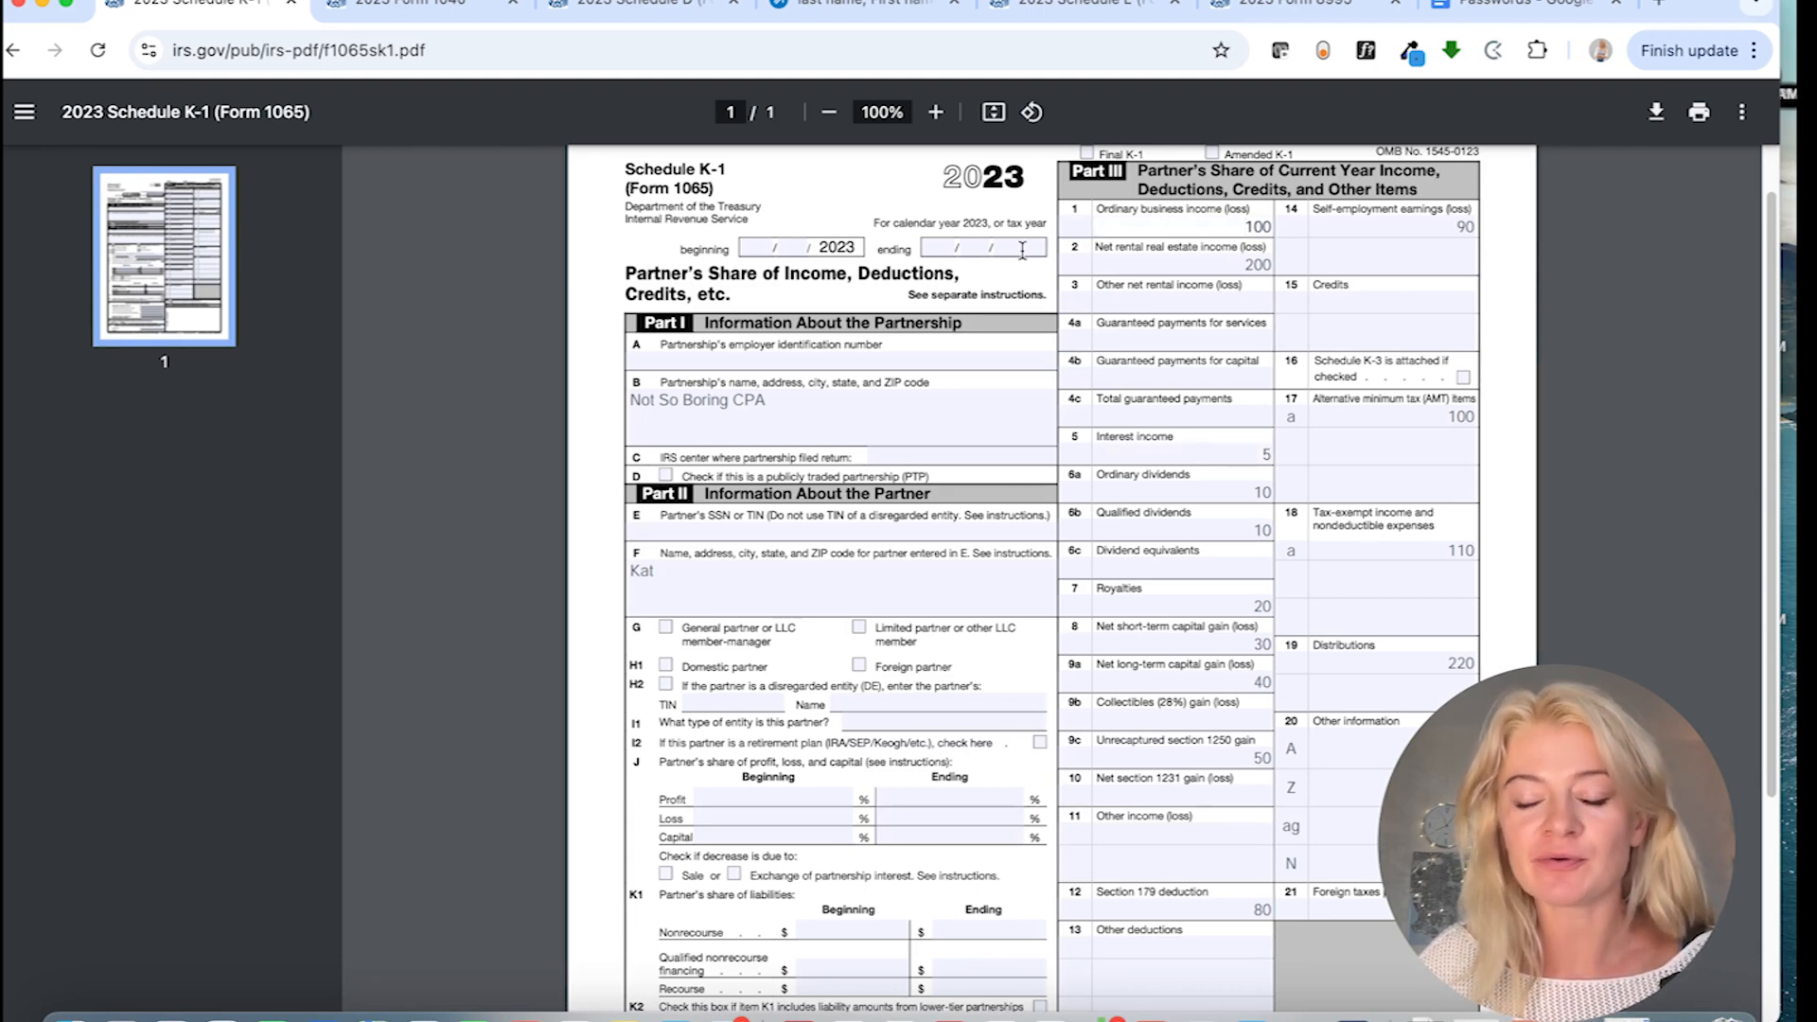
# - Point out the interest income, ordinary and qualified dividends, and royalties on lines 5 through 7 of the Schedule K-1
pyautogui.click(1228, 448)
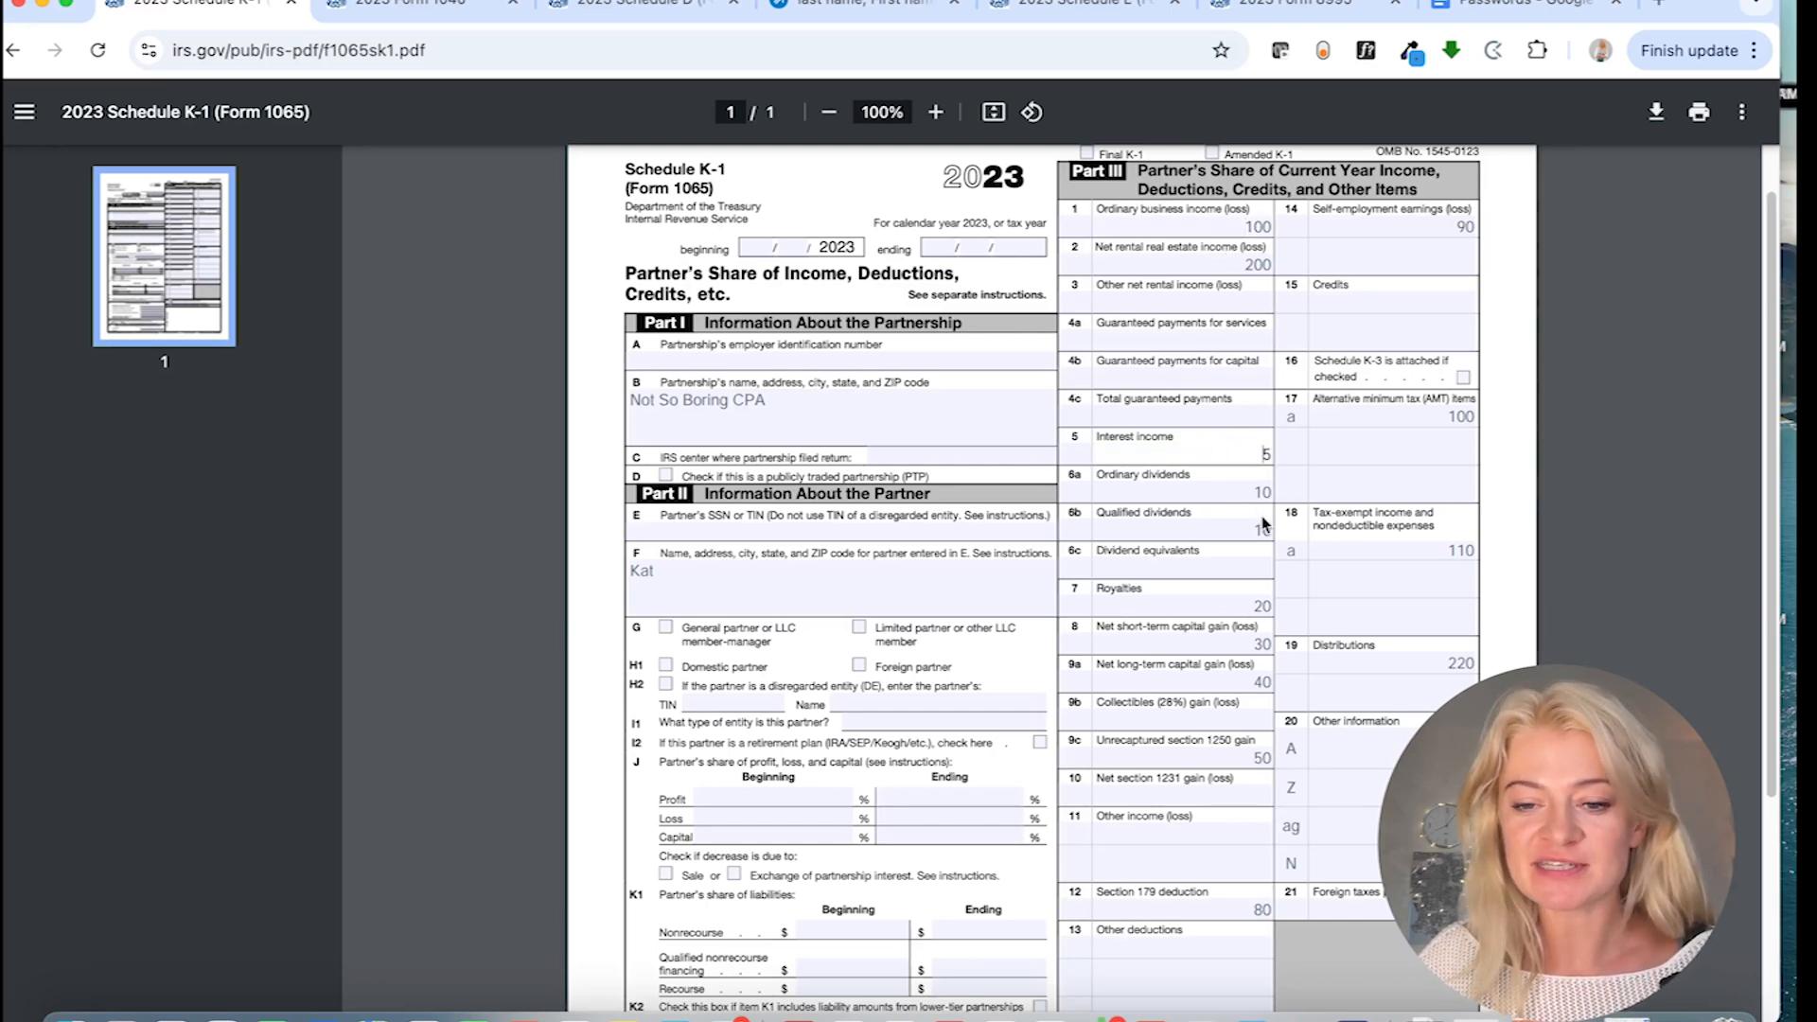
pyautogui.moveTo(1229, 452); pyautogui.dragTo(1289, 457)
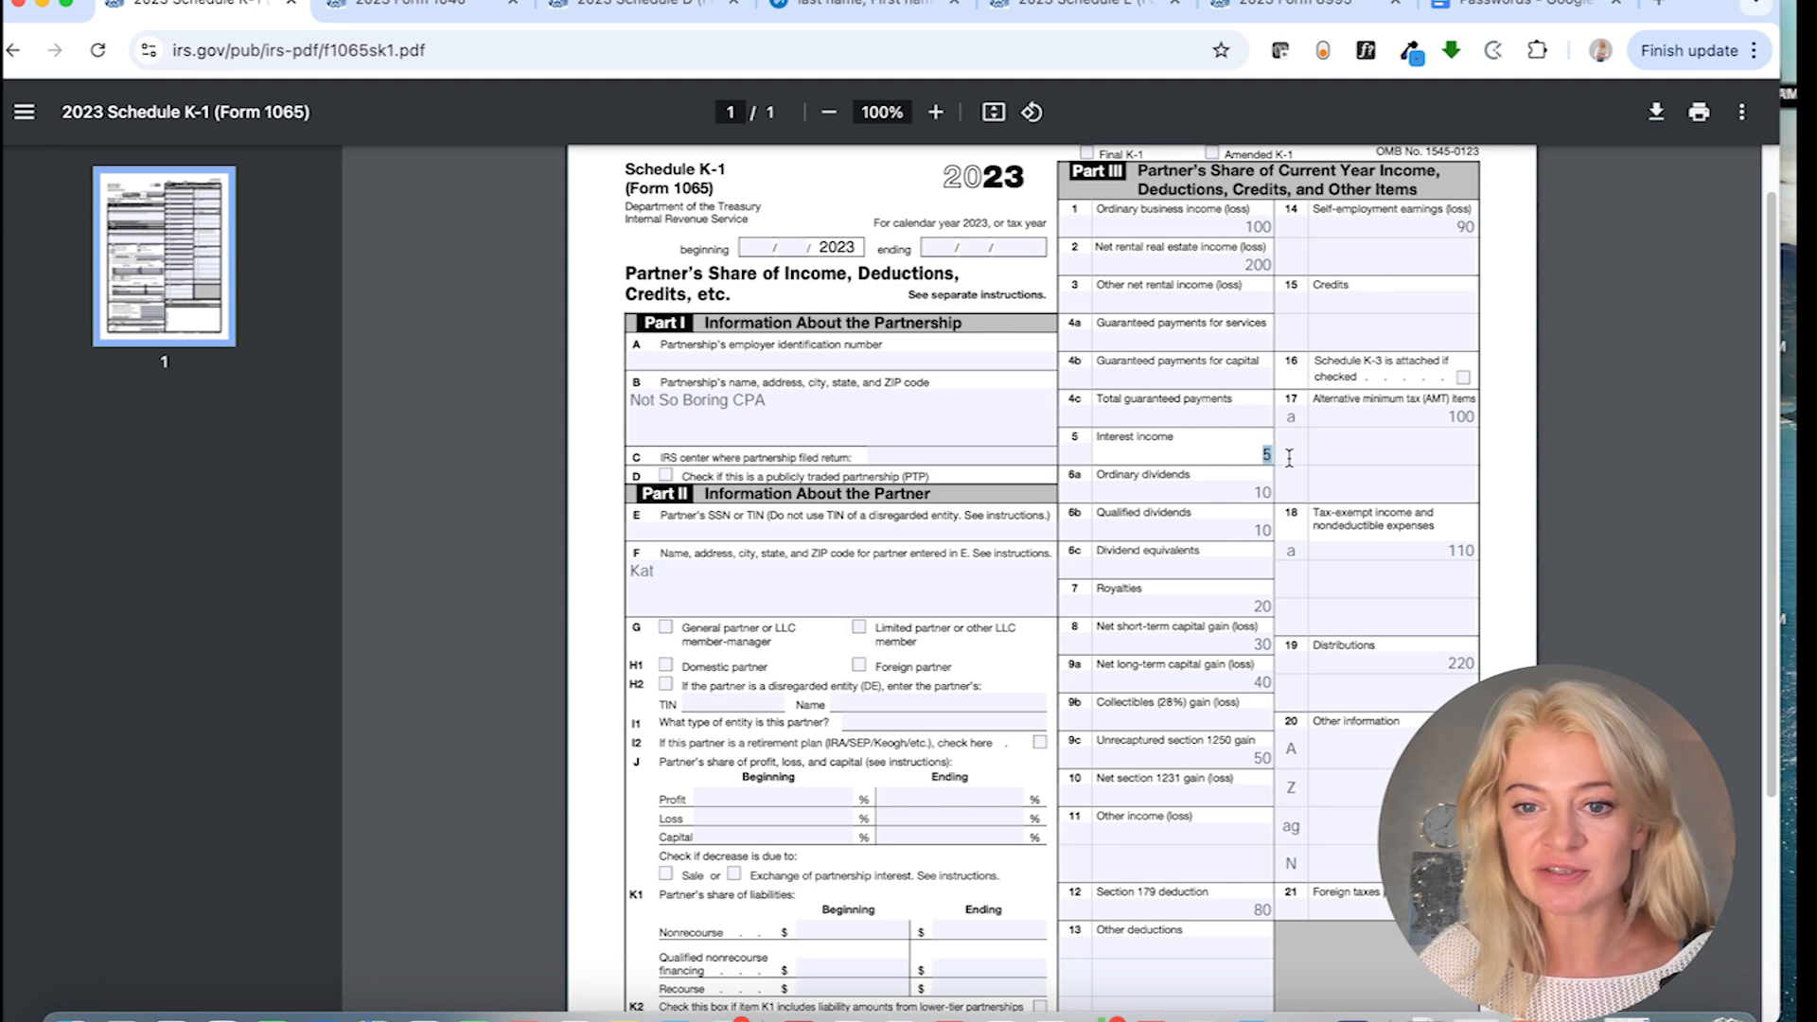
pyautogui.click(1257, 500)
pyautogui.click(1249, 532)
pyautogui.click(1254, 604)
pyautogui.moveTo(1256, 606); pyautogui.dragTo(1293, 610)
pyautogui.scroll(-1, 1309, 620)
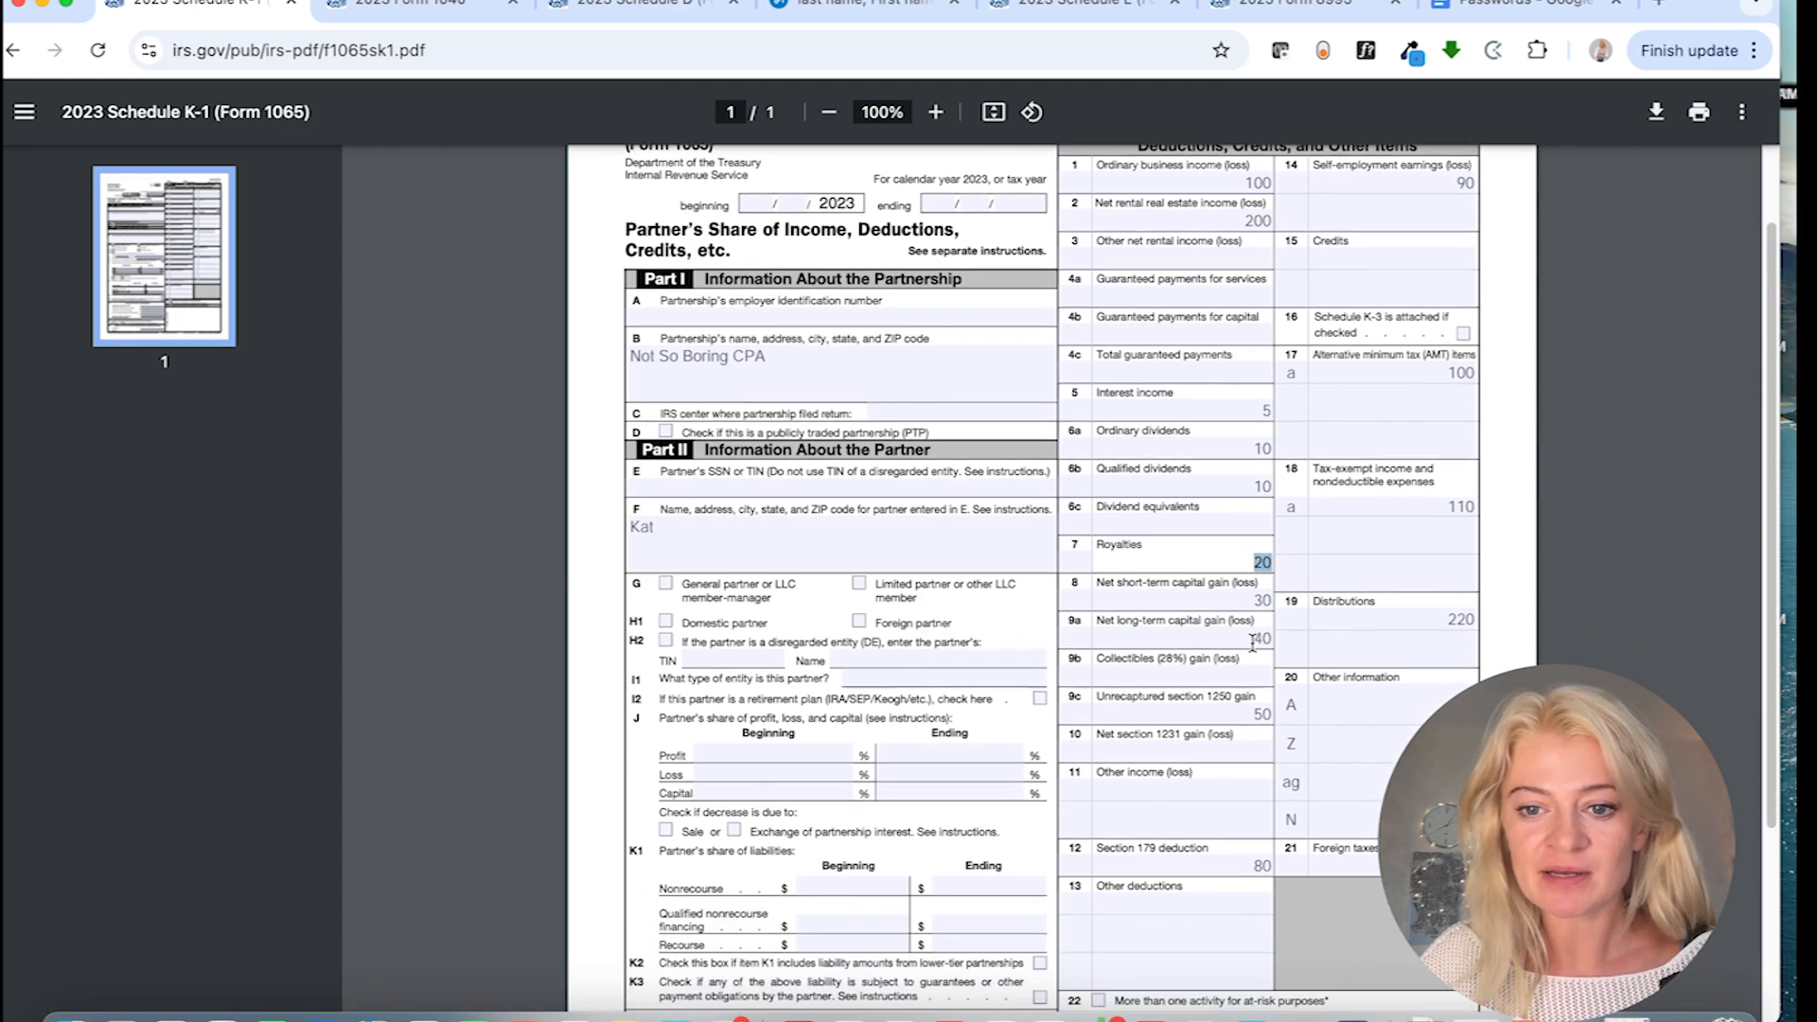
# - Highlight the net short-term gain, net long-term gain and unrecaptured section 1250 gain on Schedule K-1 lines 8, 9a and 9c
pyautogui.click(1251, 597)
pyautogui.moveTo(1297, 600); pyautogui.dragTo(1307, 609)
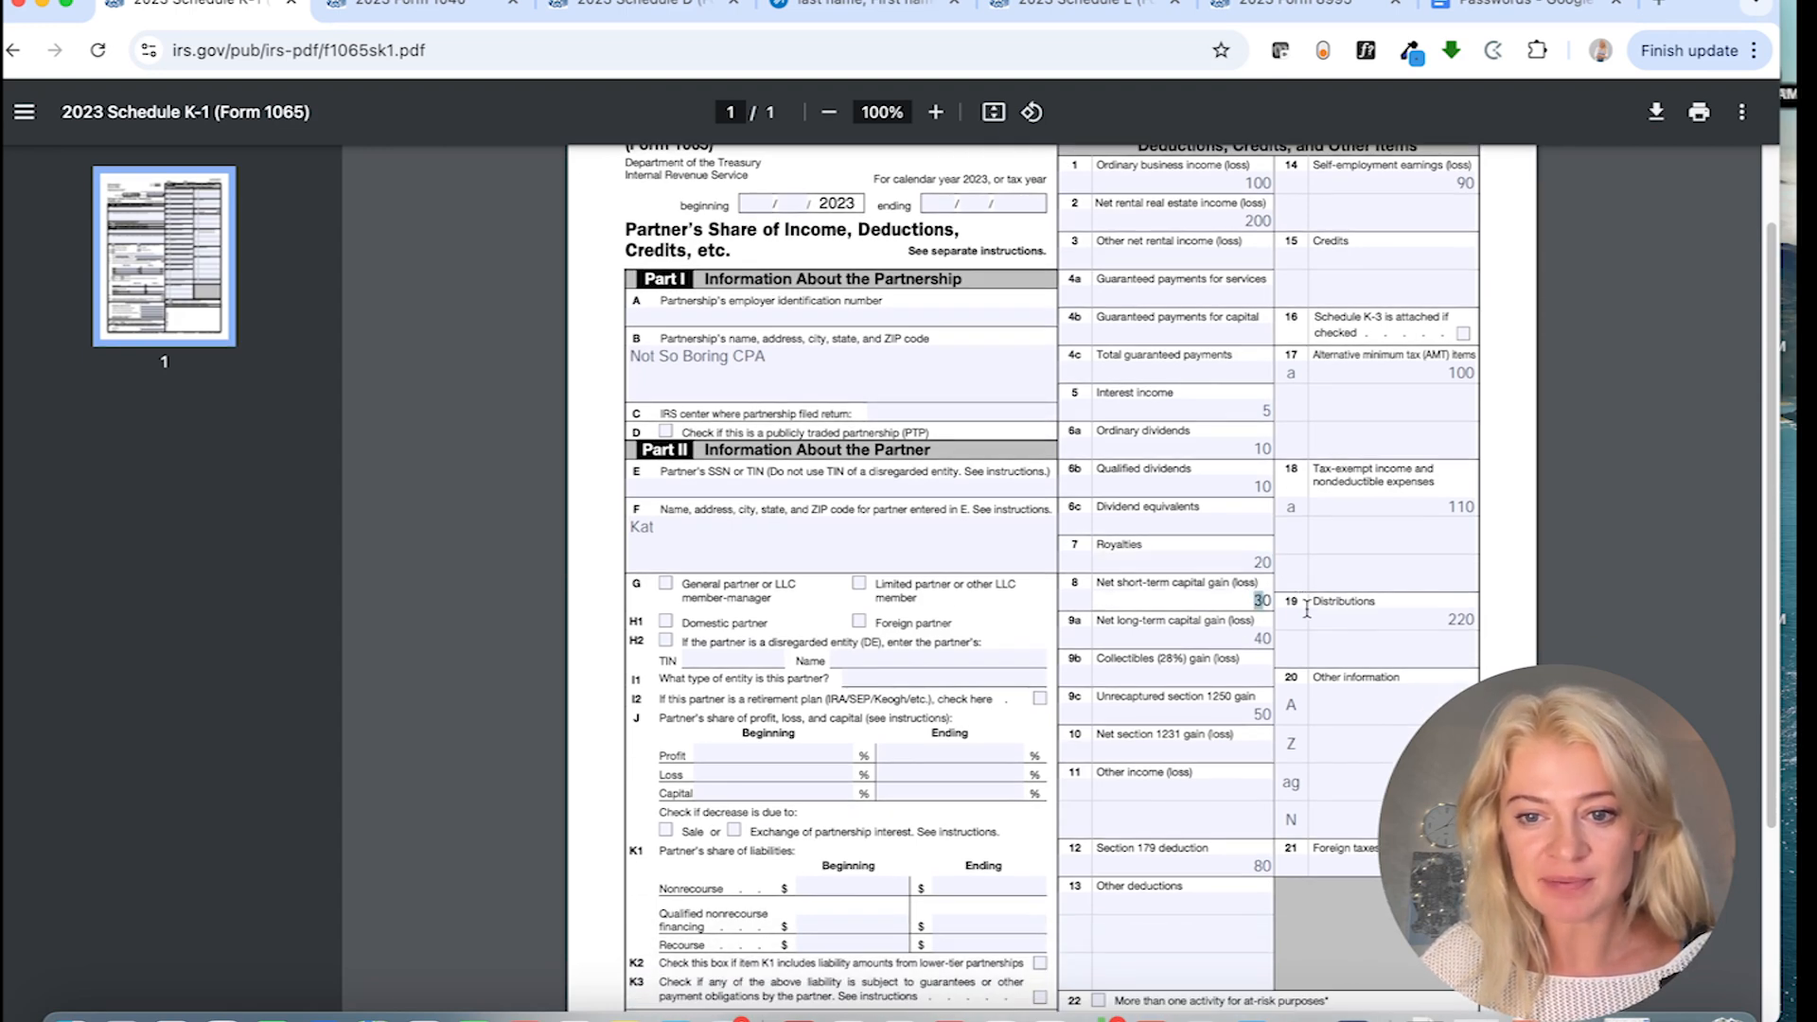
pyautogui.click(1262, 645)
pyautogui.moveTo(1235, 649); pyautogui.dragTo(1299, 639)
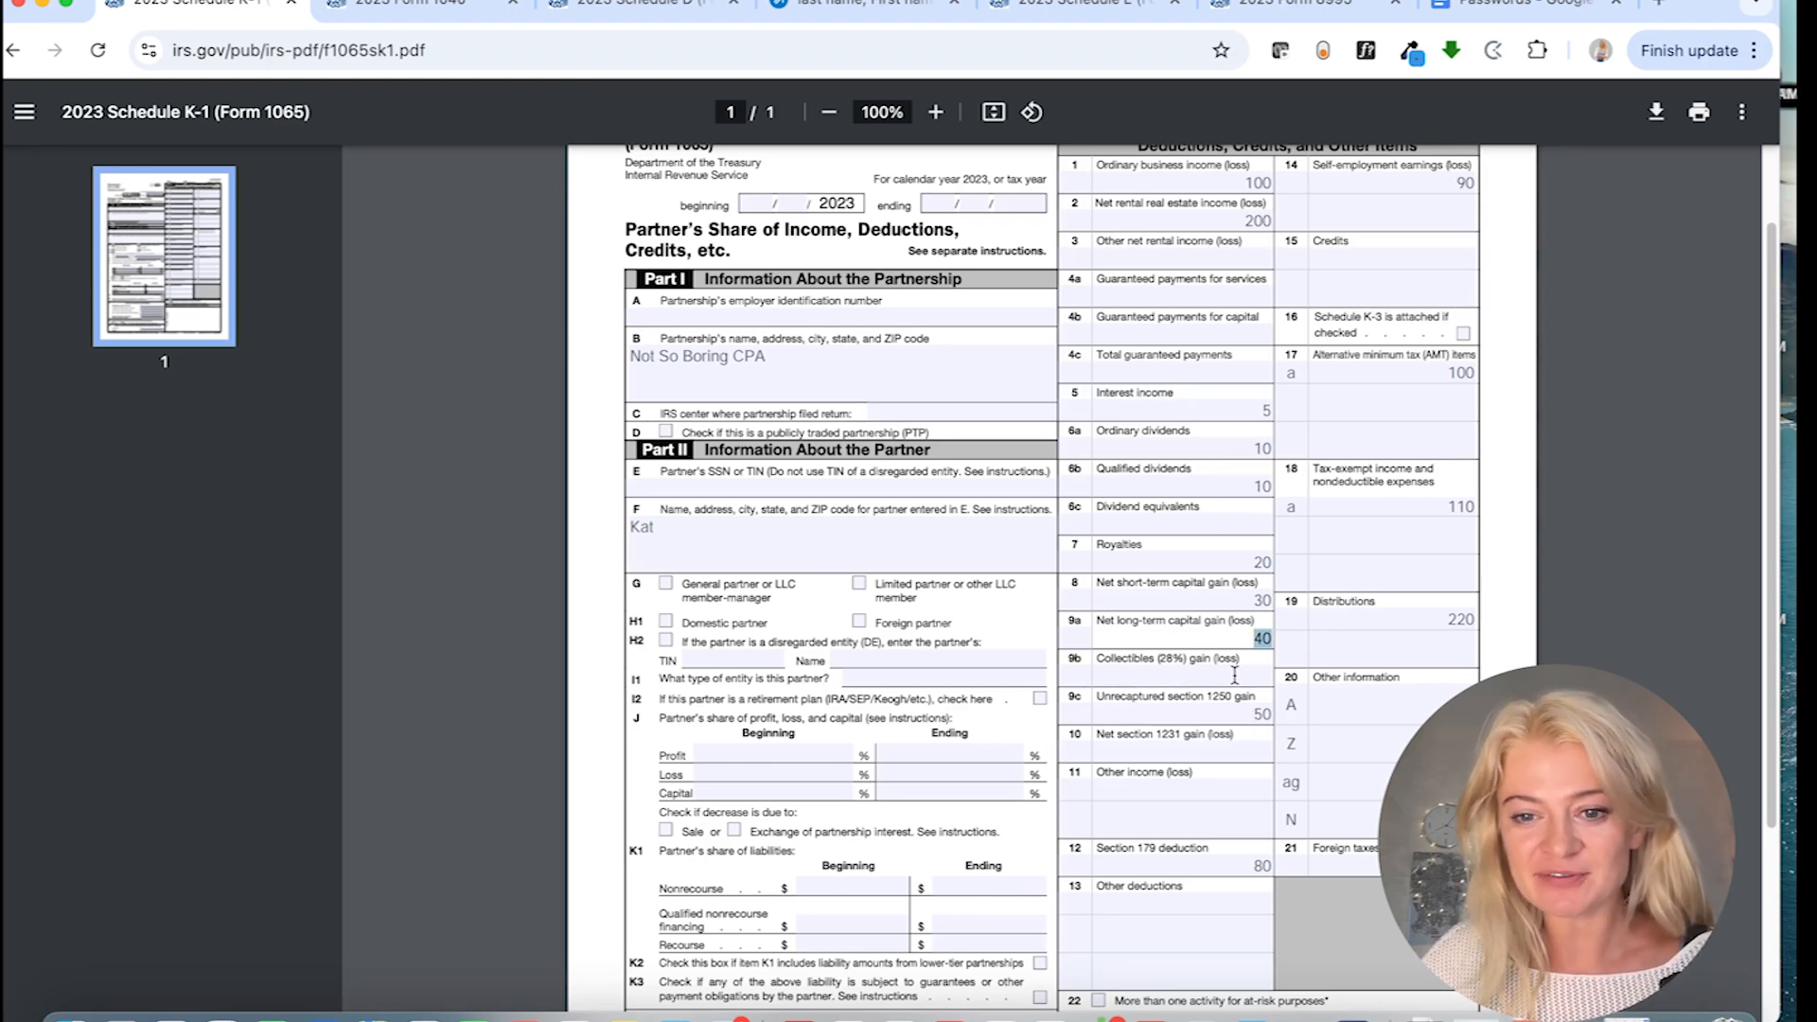
pyautogui.moveTo(1240, 719); pyautogui.dragTo(1305, 705)
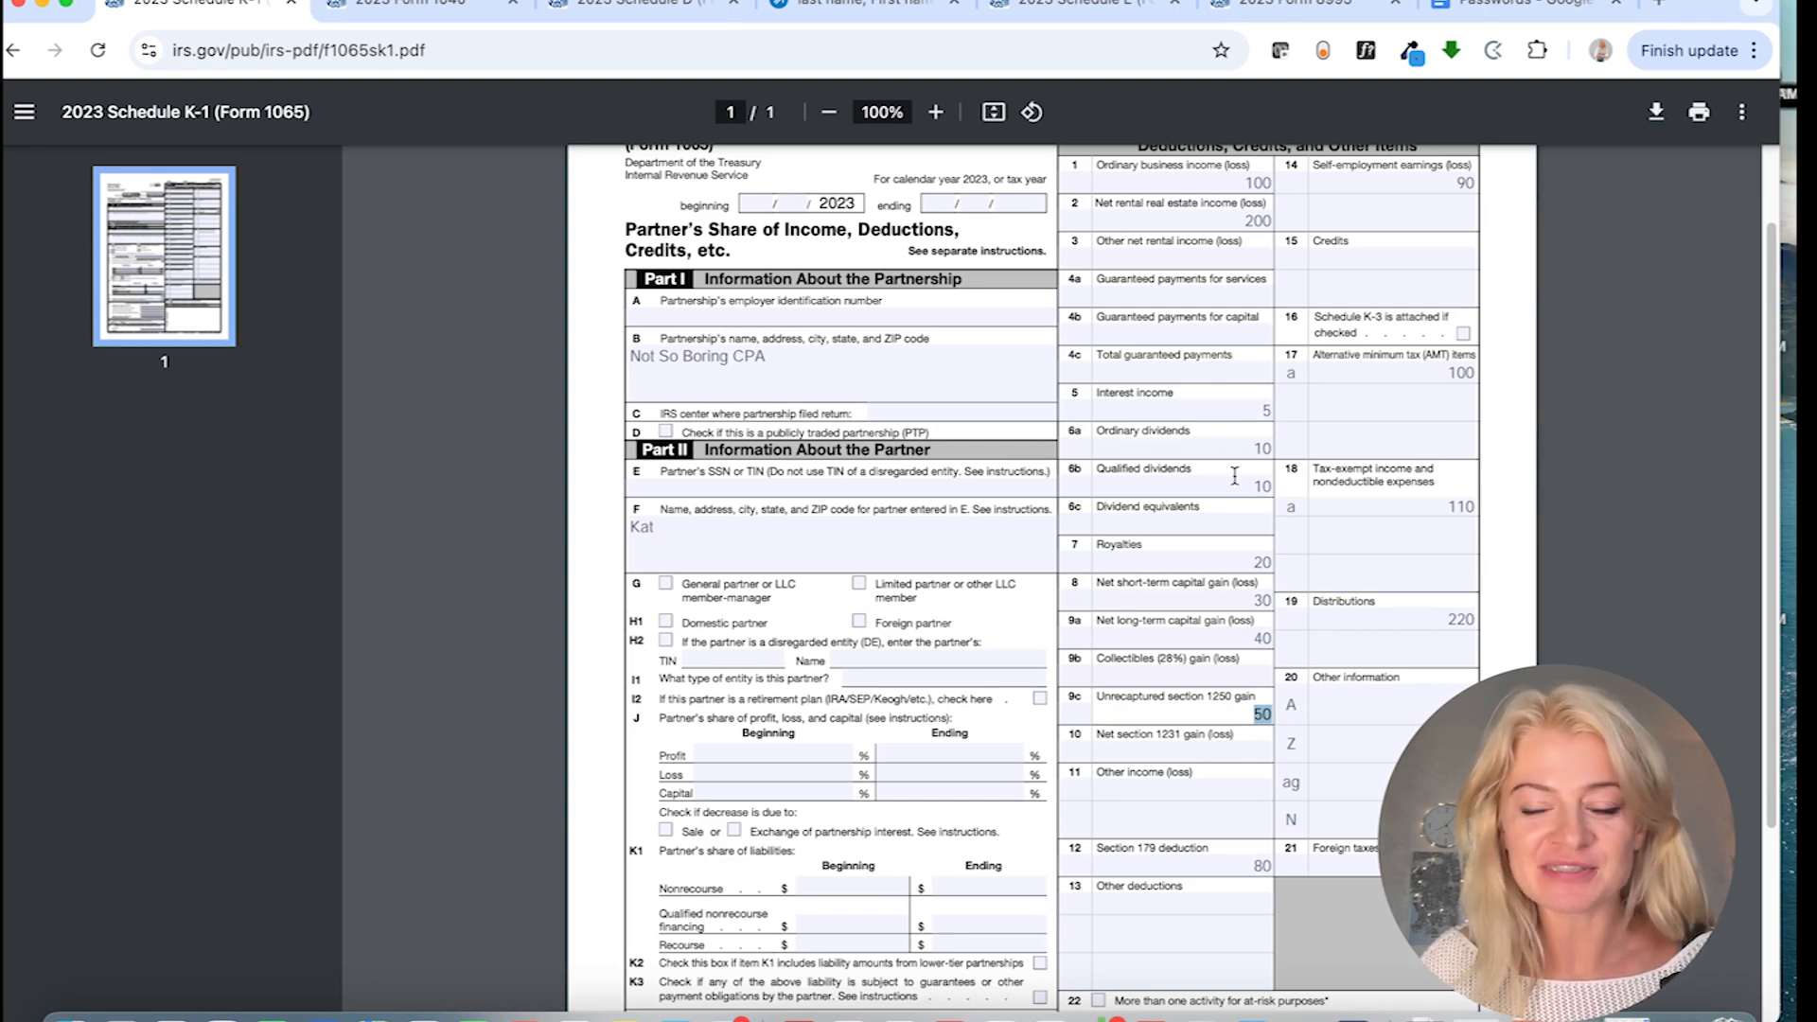
# - Recheck interest income on line 5 of the Schedule K-1 and bring up the Income section of the 2023 Form 1040
pyautogui.click(1258, 409)
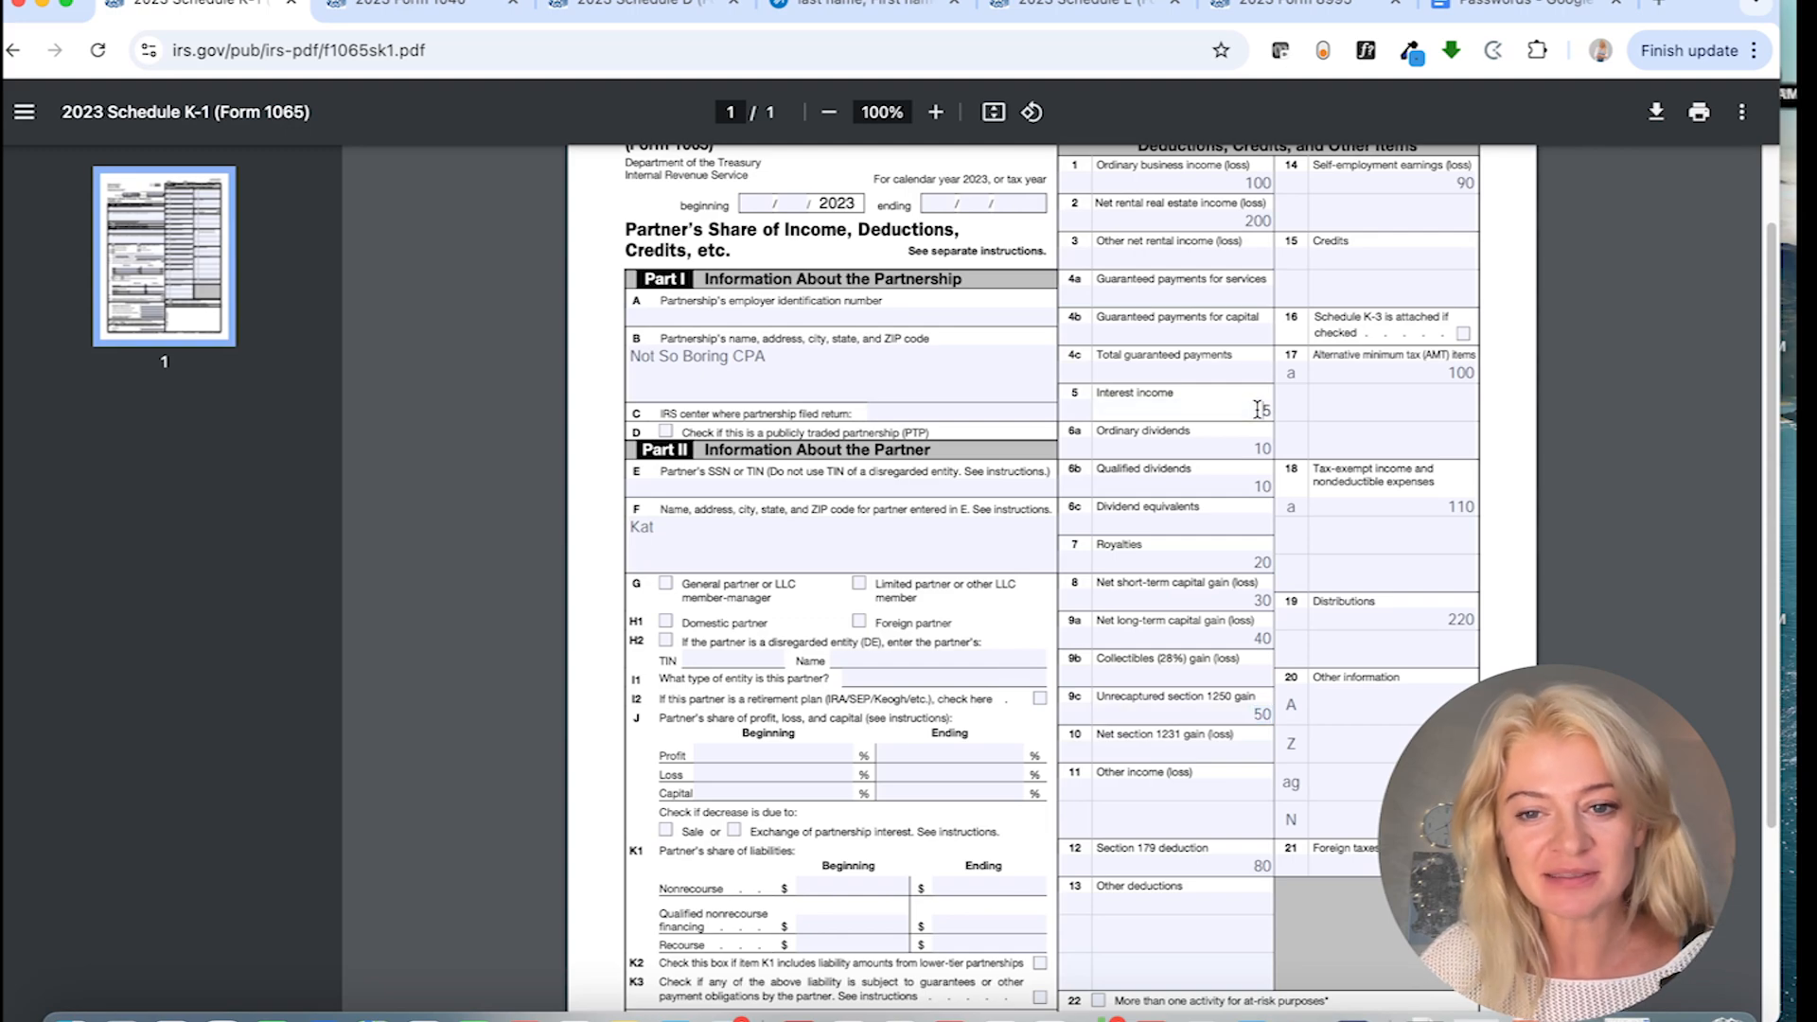
pyautogui.click(448, 25)
pyautogui.scroll(-6, 752, 352)
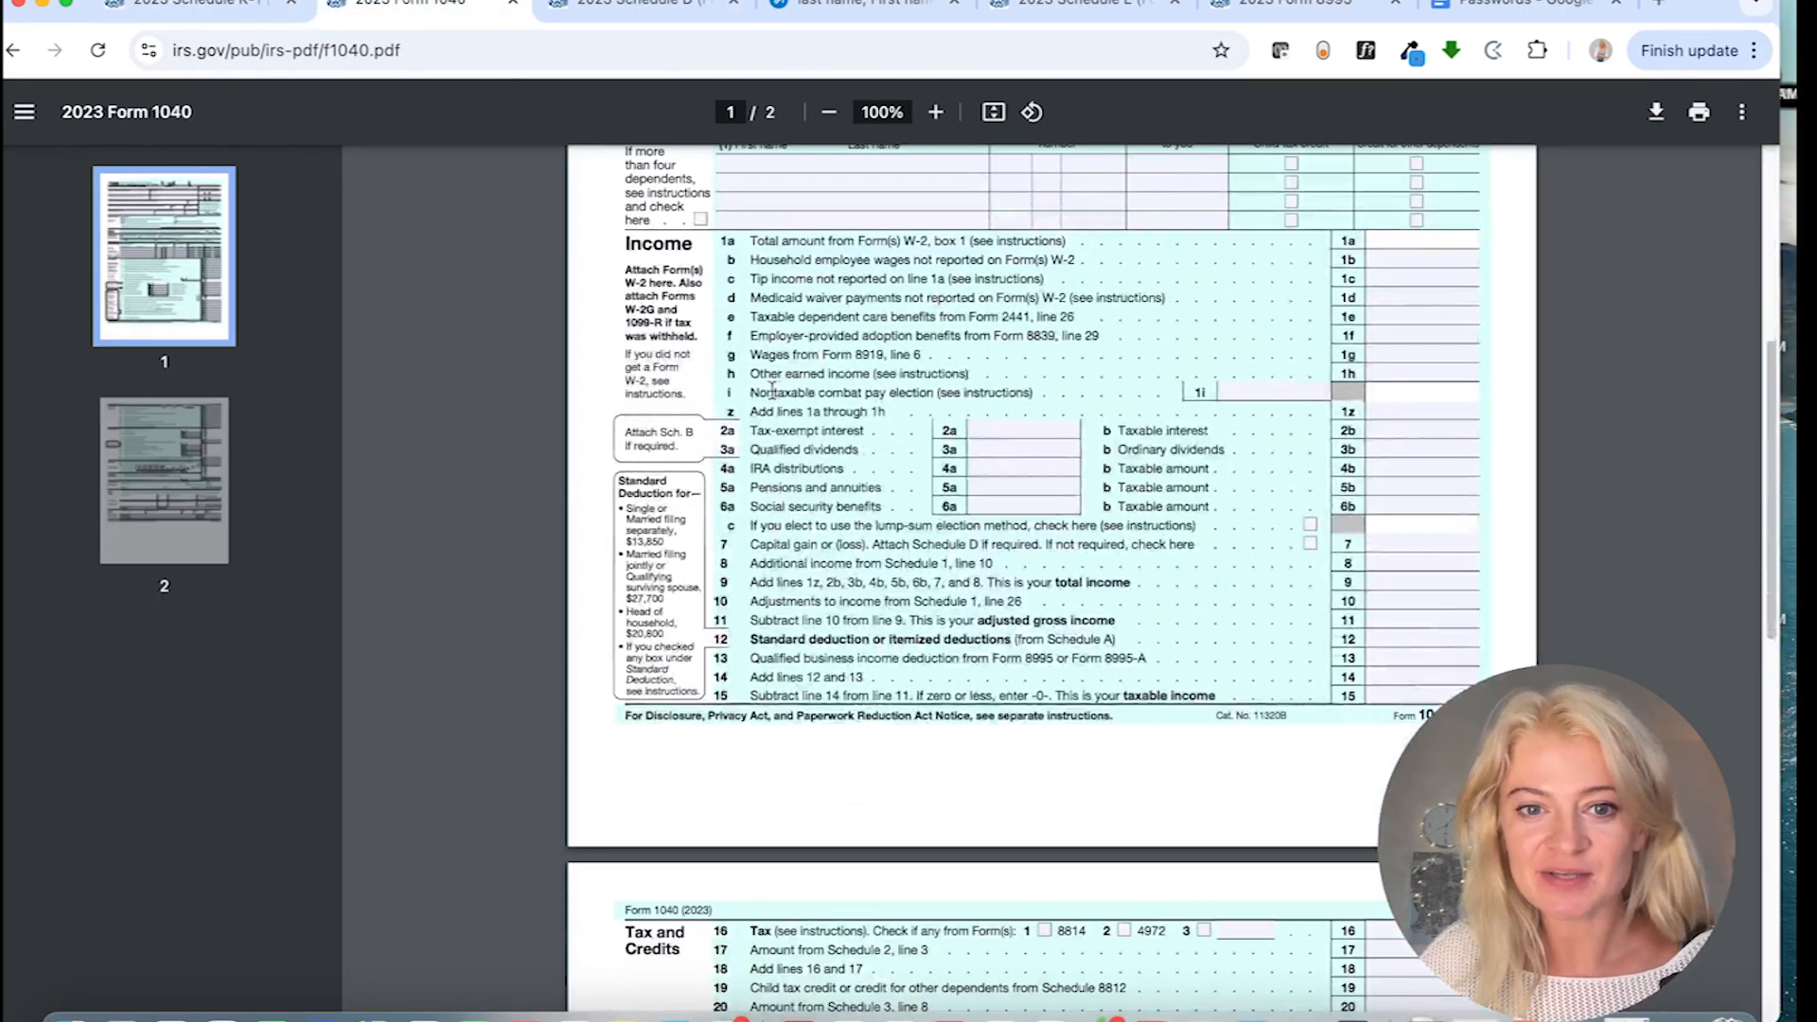
pyautogui.scroll(3, 795, 360)
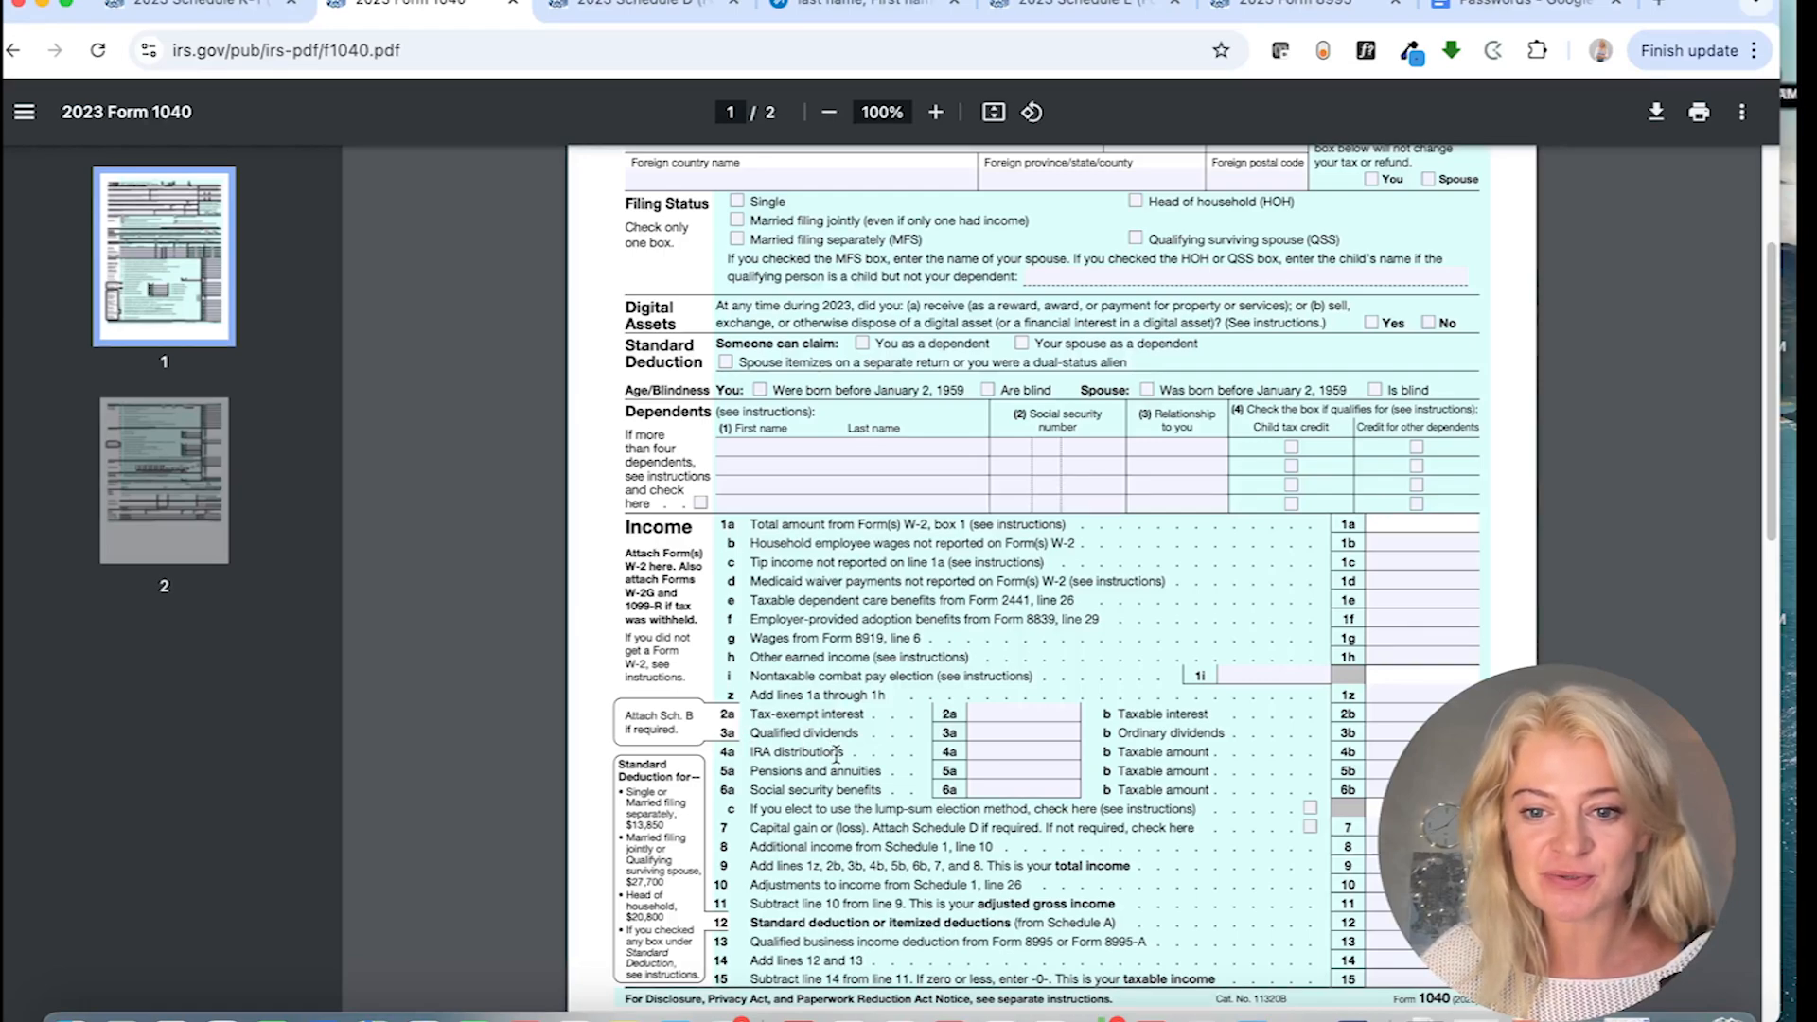
pyautogui.scroll(3, 941, 691)
pyautogui.scroll(-5, 1111, 680)
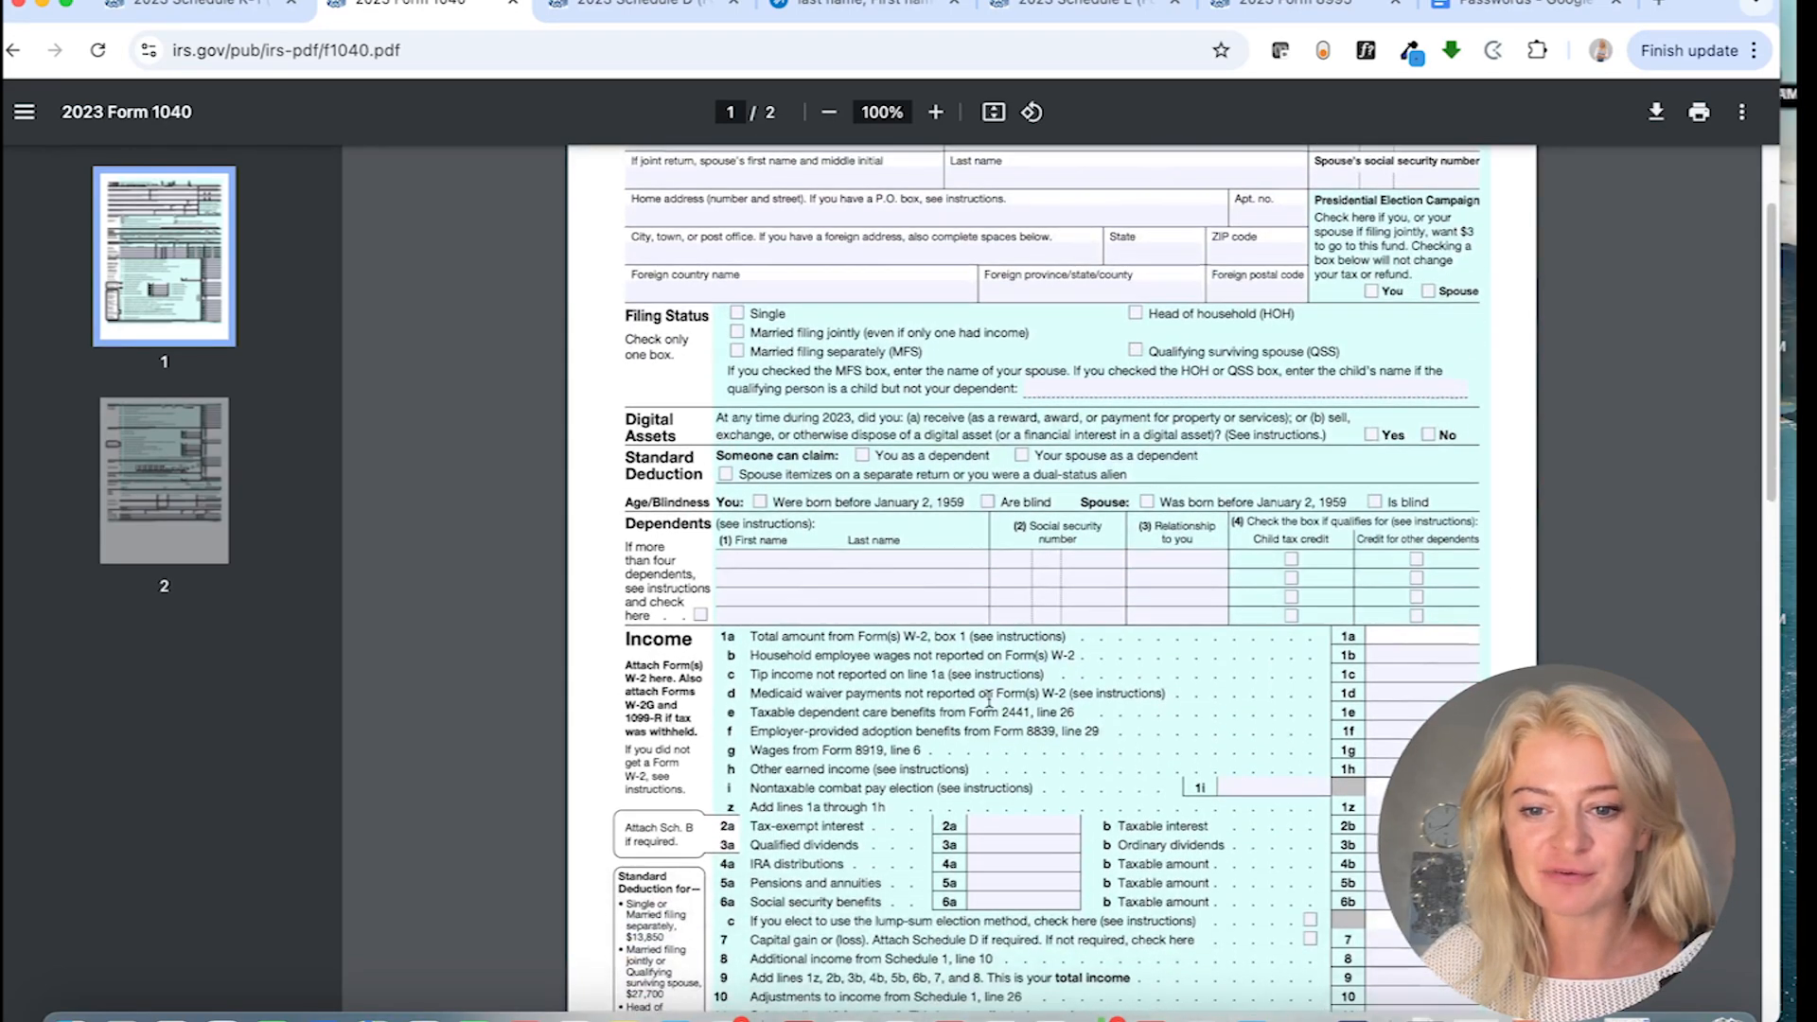
# - Point out the taxable interest, ordinary dividends and capital gain lines 2b, 3b and 7 on Form 1040
pyautogui.moveTo(723, 665); pyautogui.dragTo(1173, 666)
pyautogui.click(1406, 663)
pyautogui.moveTo(717, 678); pyautogui.dragTo(862, 678)
pyautogui.click(1403, 676)
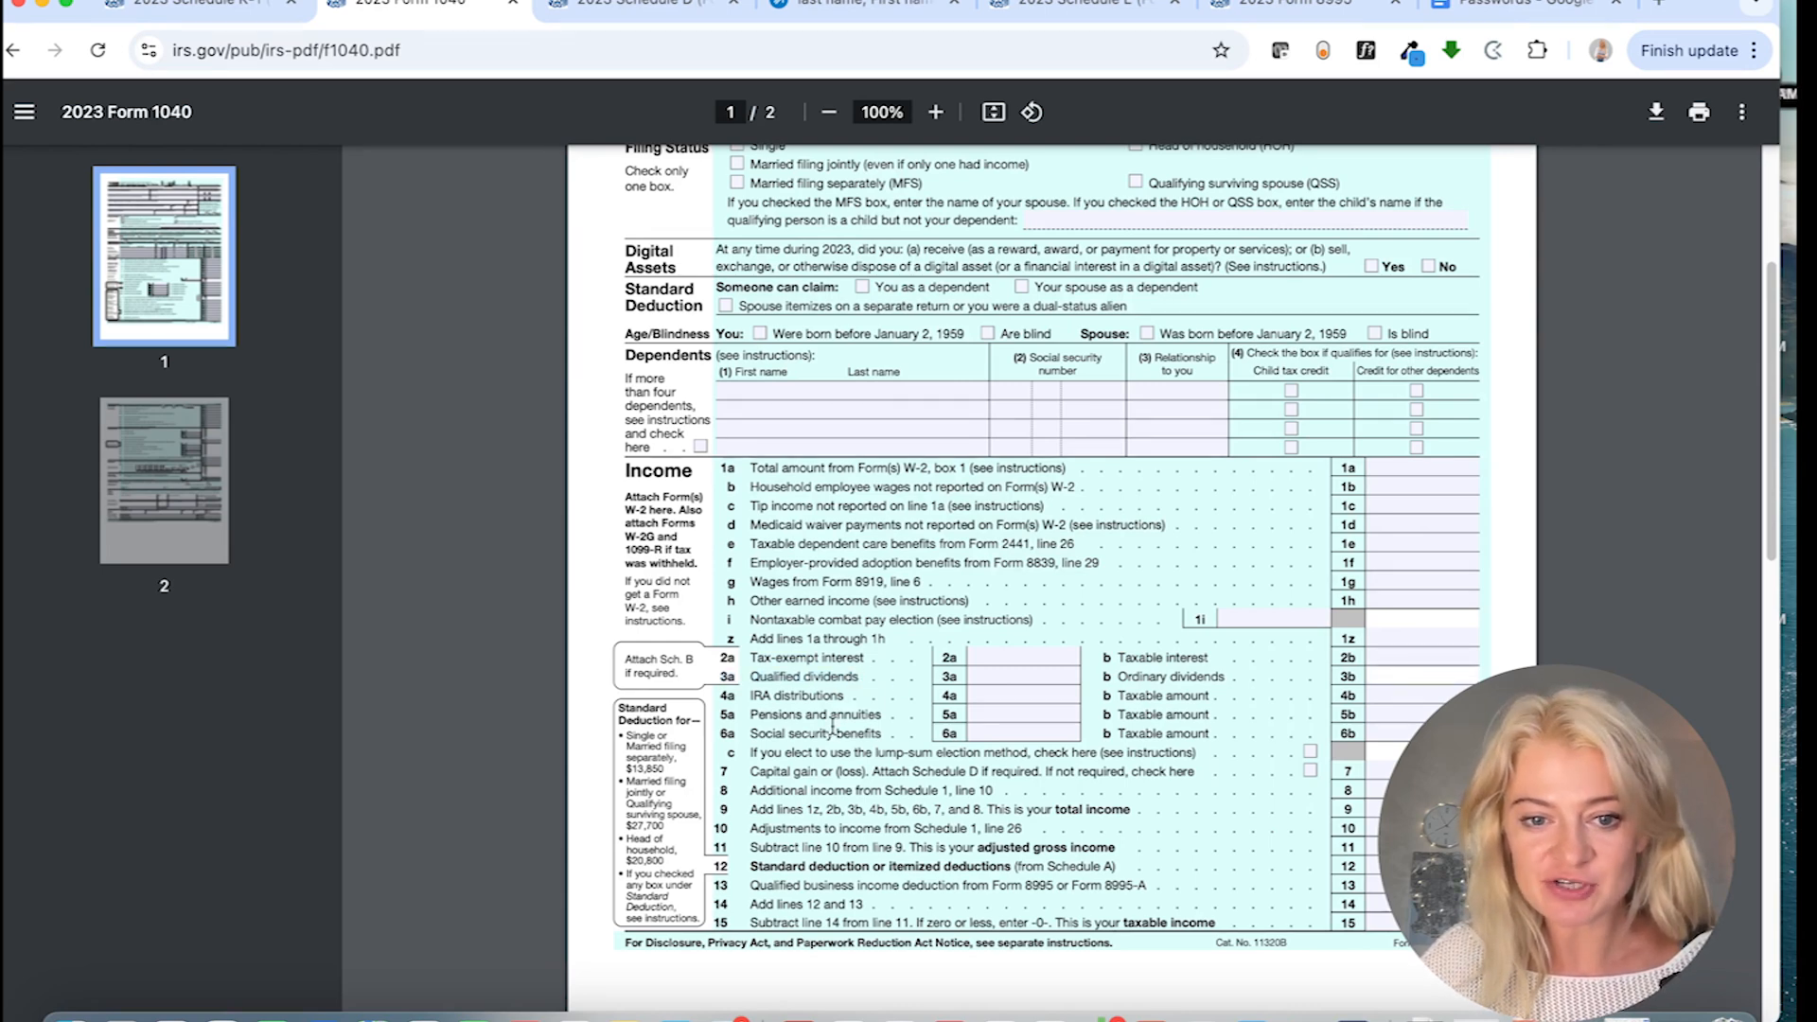
pyautogui.click(1383, 774)
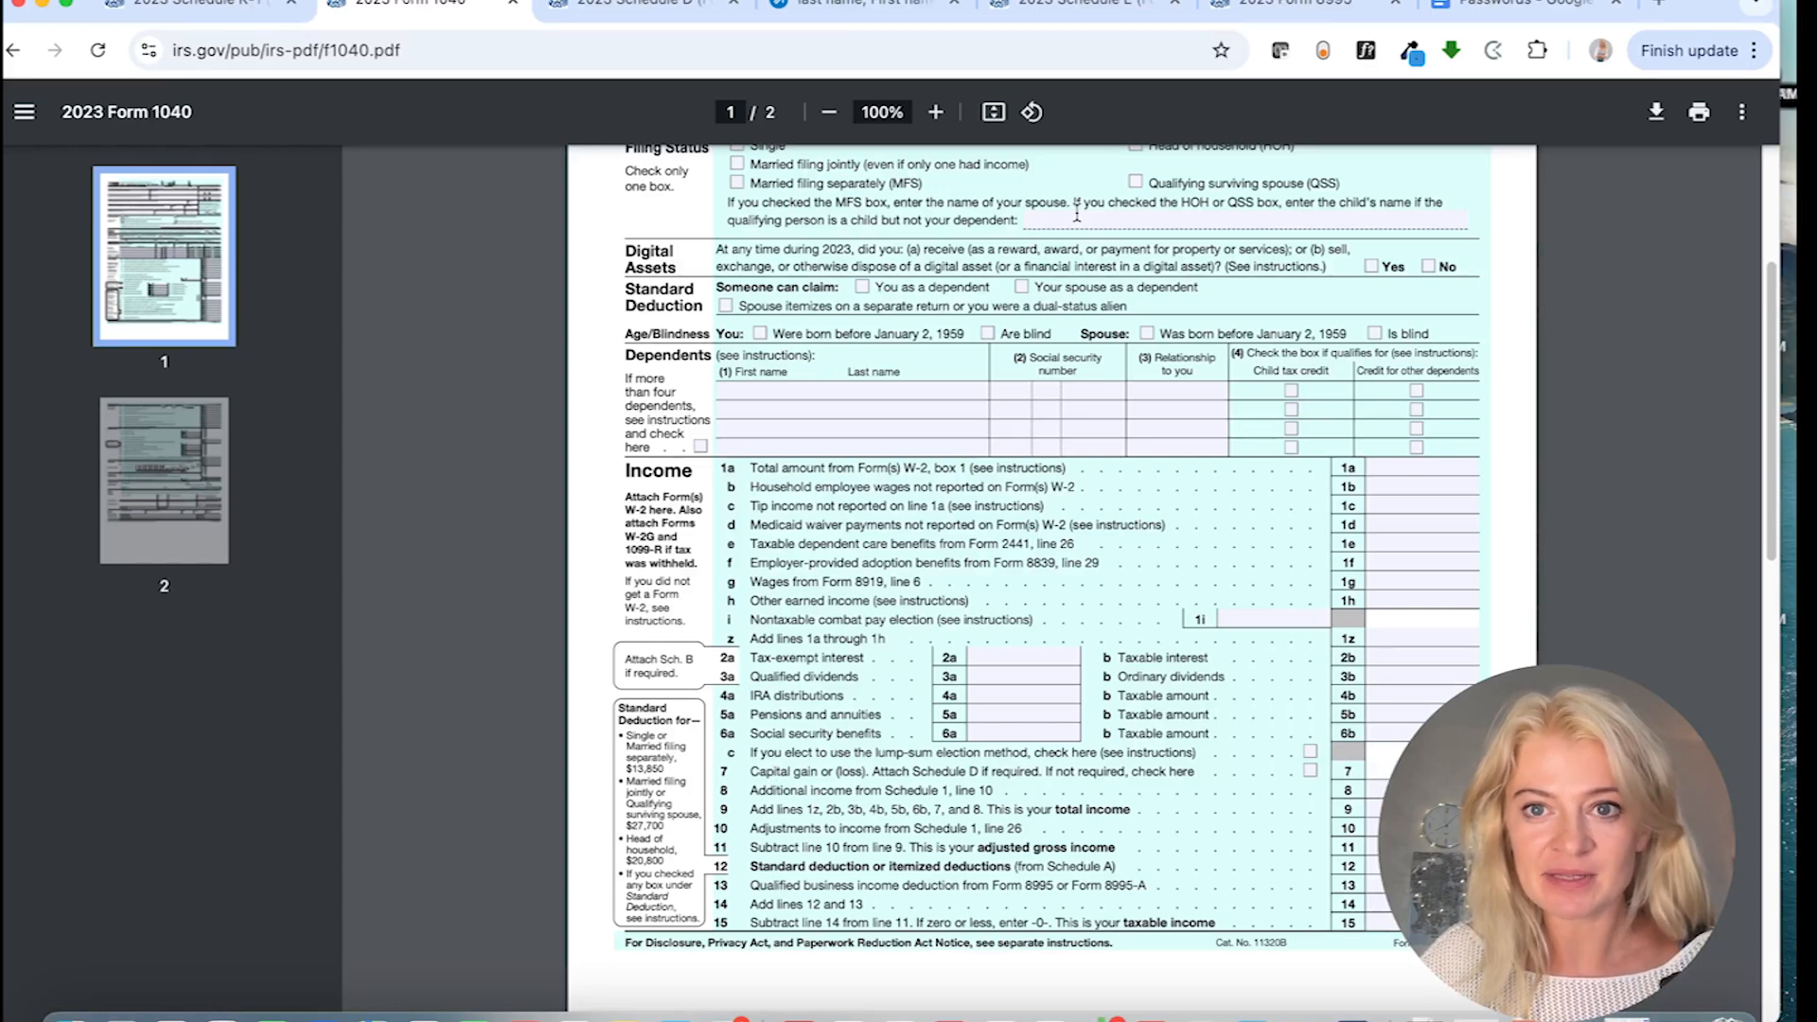
# - Glance at Schedule D, then highlight the Schedule D reference on line 7 and taxable interest on line 2b of Form 1040
pyautogui.click(648, 6)
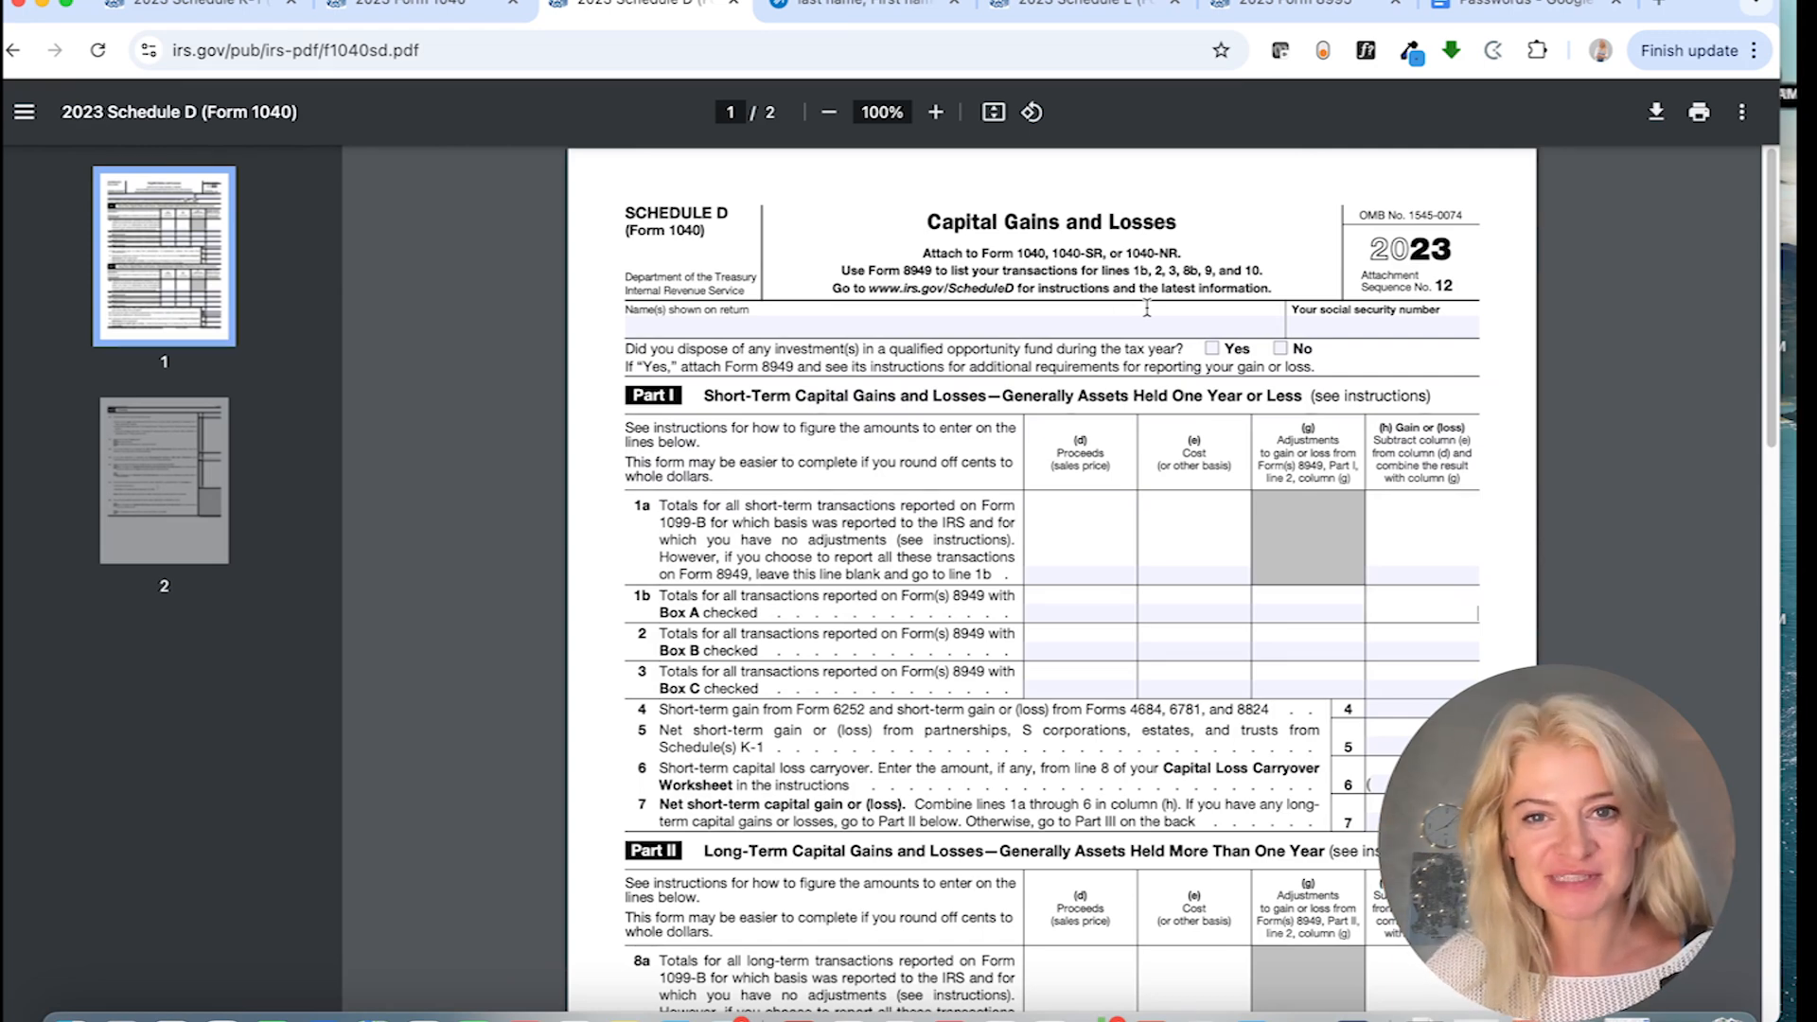
pyautogui.click(419, 11)
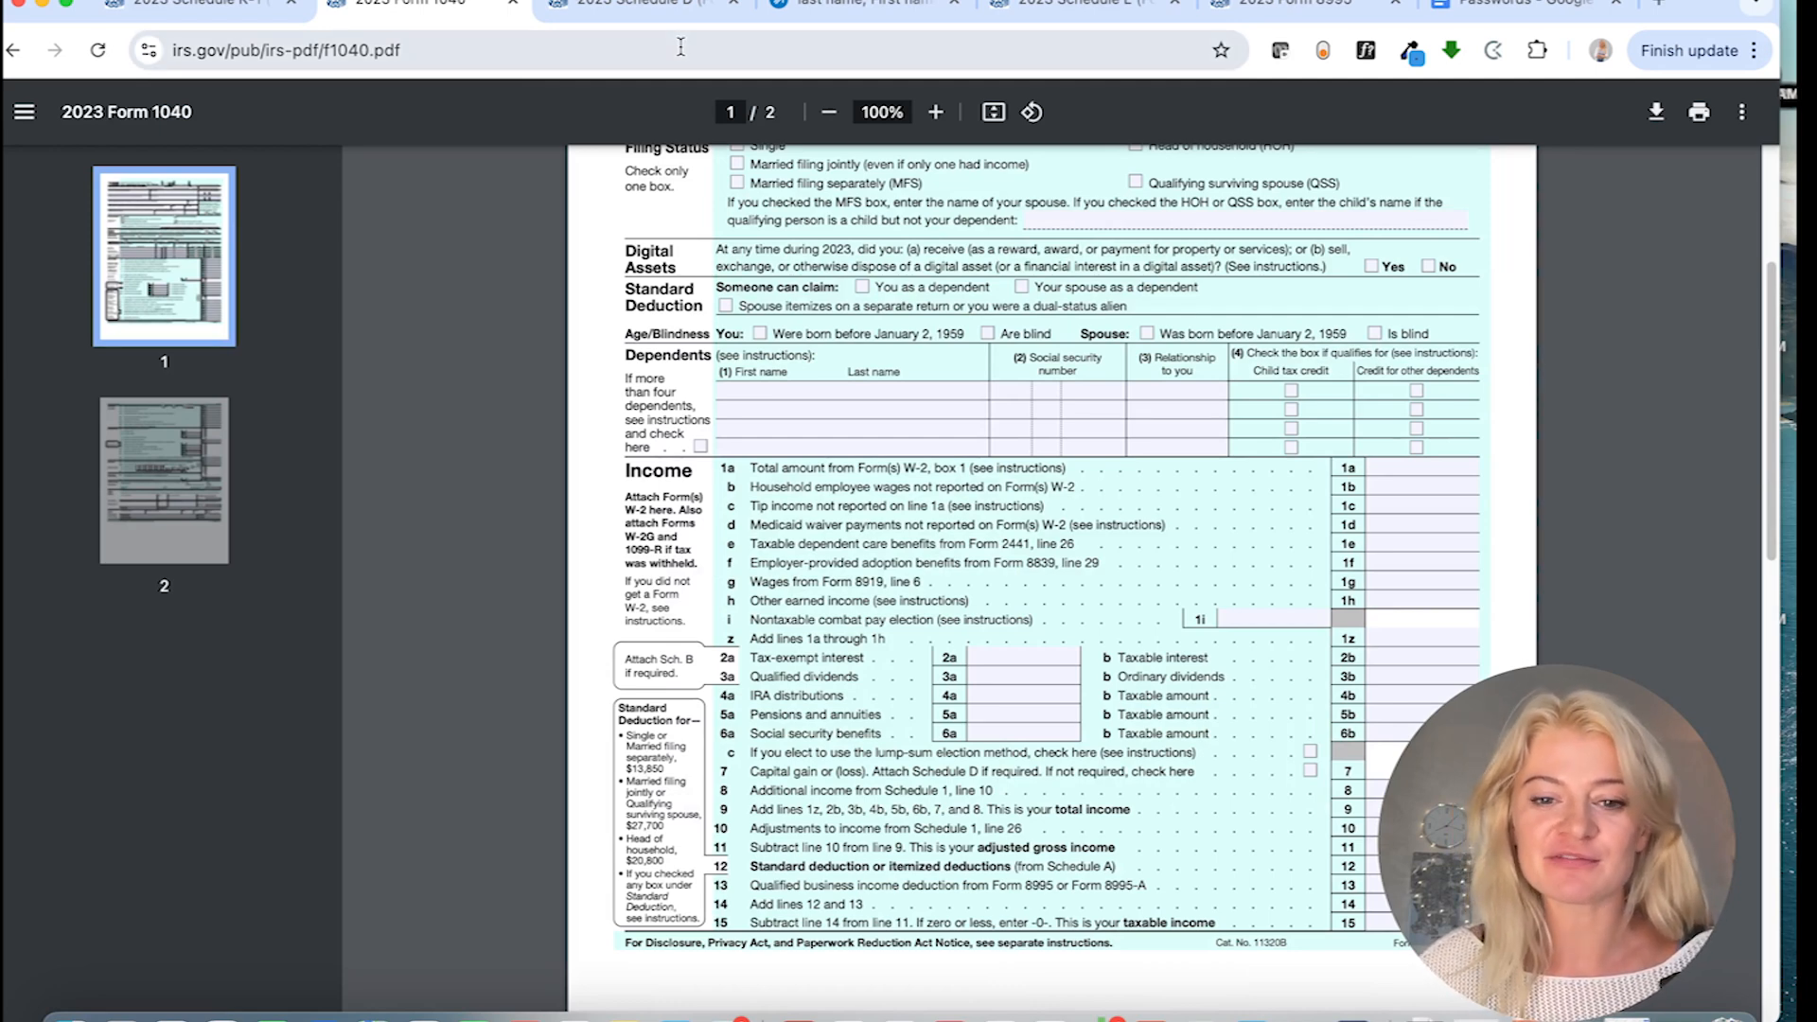
pyautogui.moveTo(896, 773); pyautogui.dragTo(1010, 781)
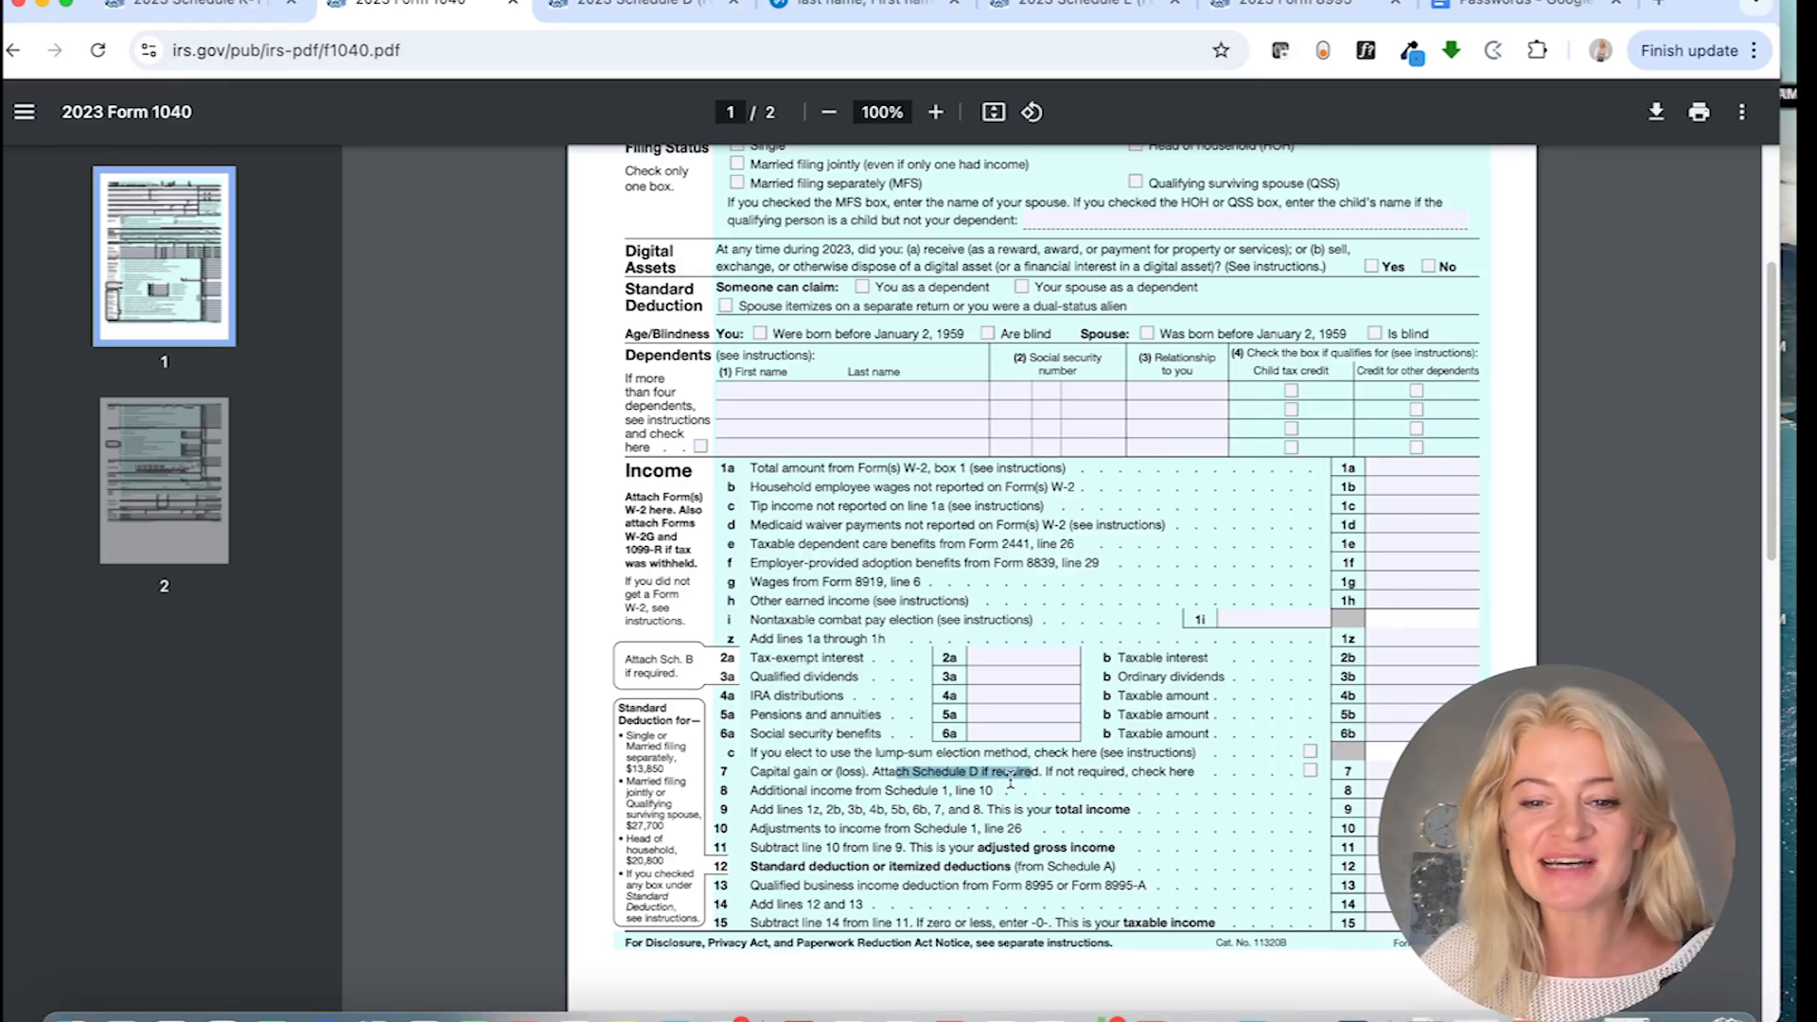
pyautogui.moveTo(914, 772); pyautogui.dragTo(991, 781)
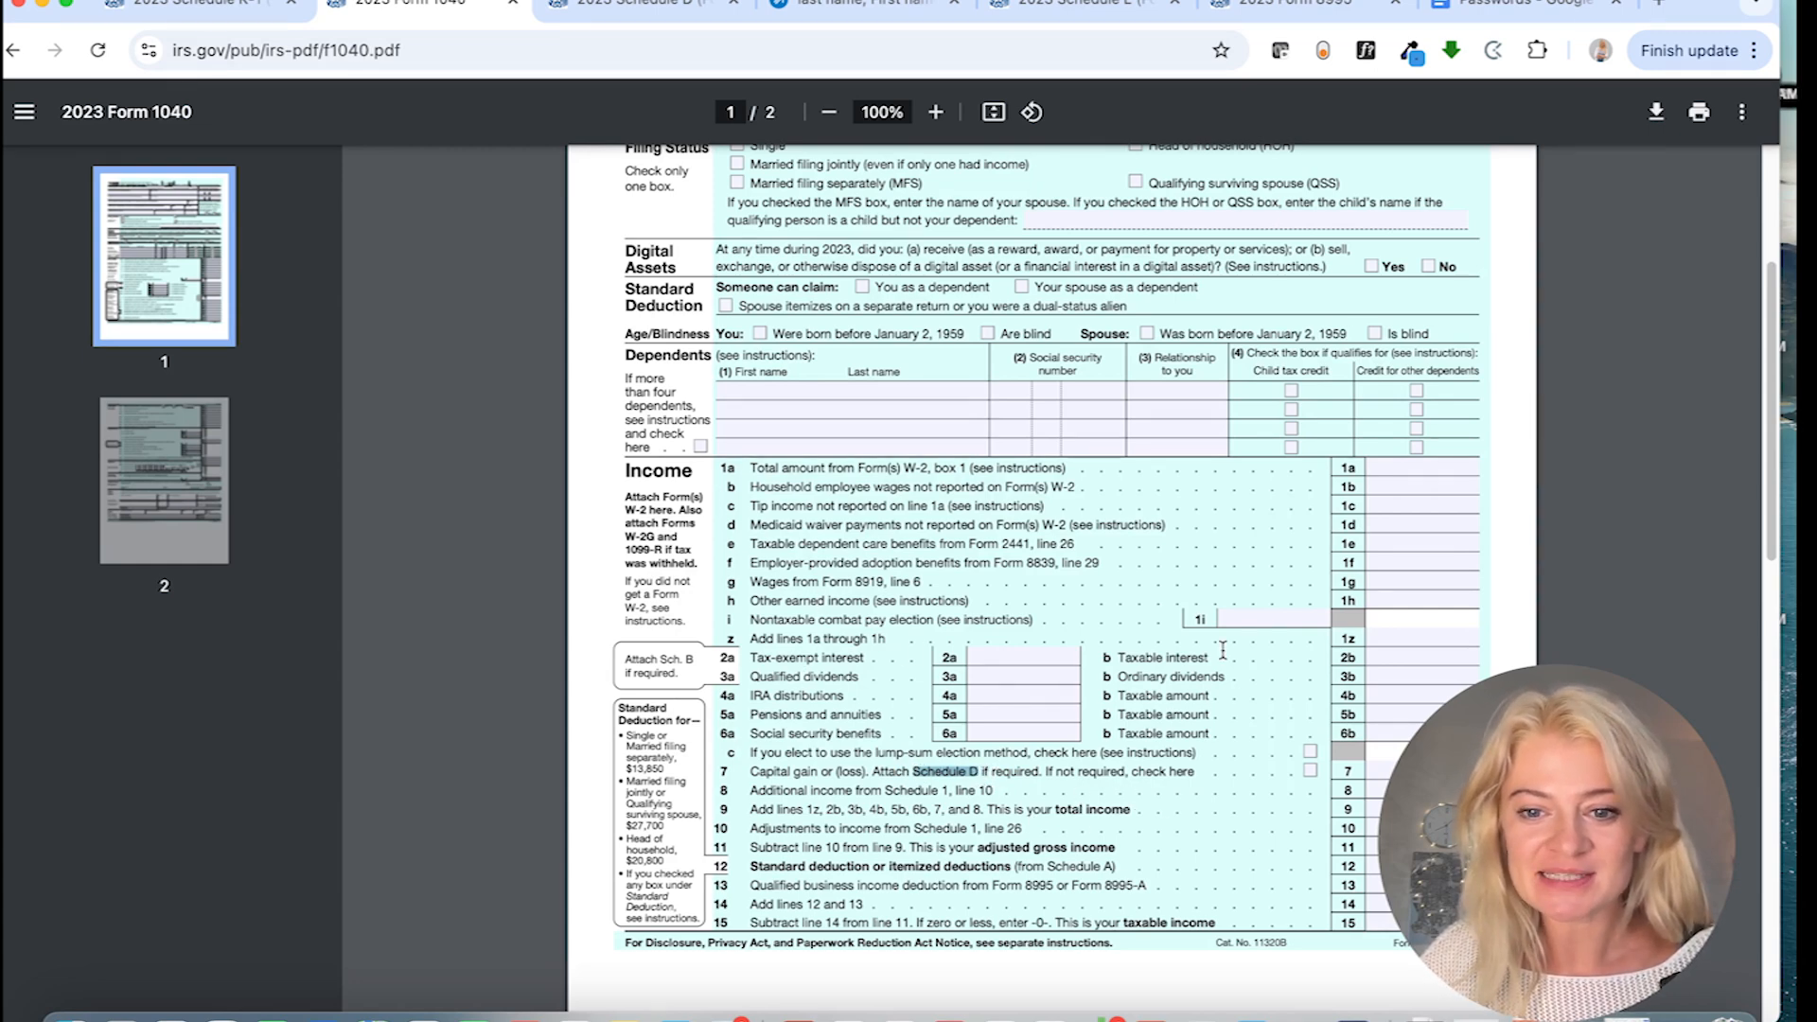
pyautogui.moveTo(1208, 657); pyautogui.dragTo(1139, 655)
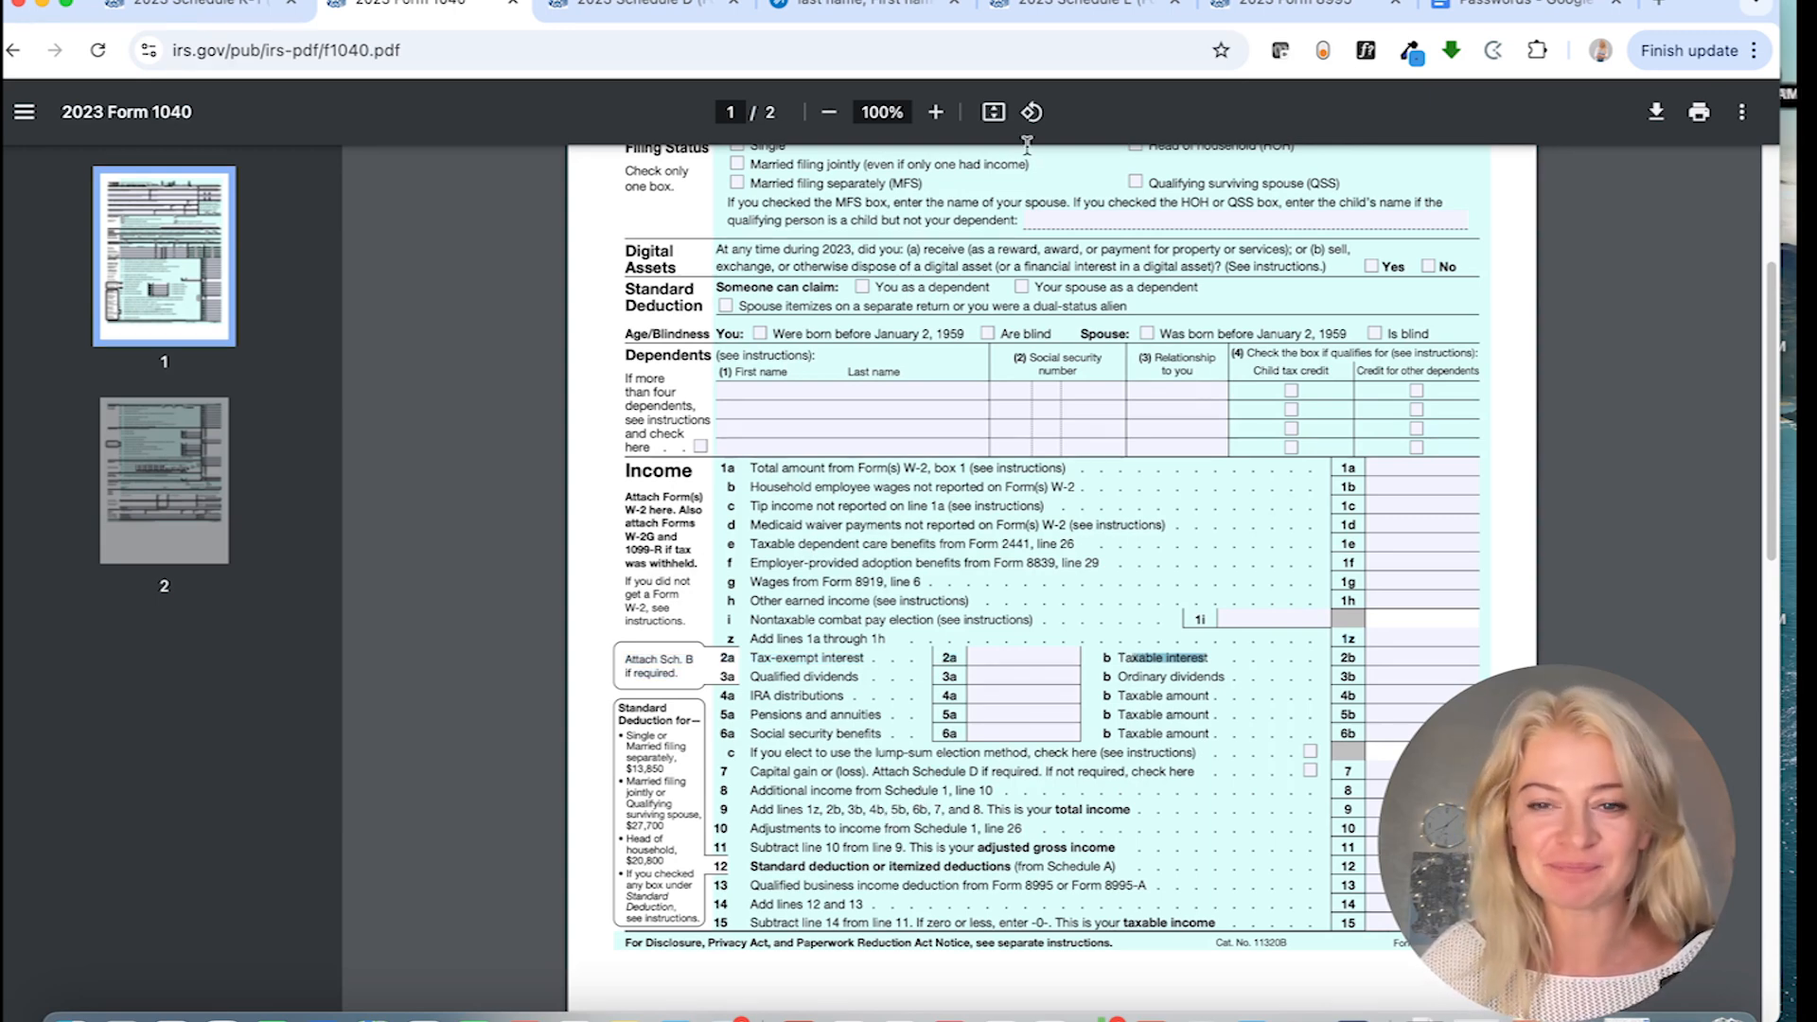
# - Return to Schedule D and highlight line 5, the net short-term gain or loss from partnerships on Schedule(s) K-1
pyautogui.click(1108, 14)
pyautogui.click(1231, 7)
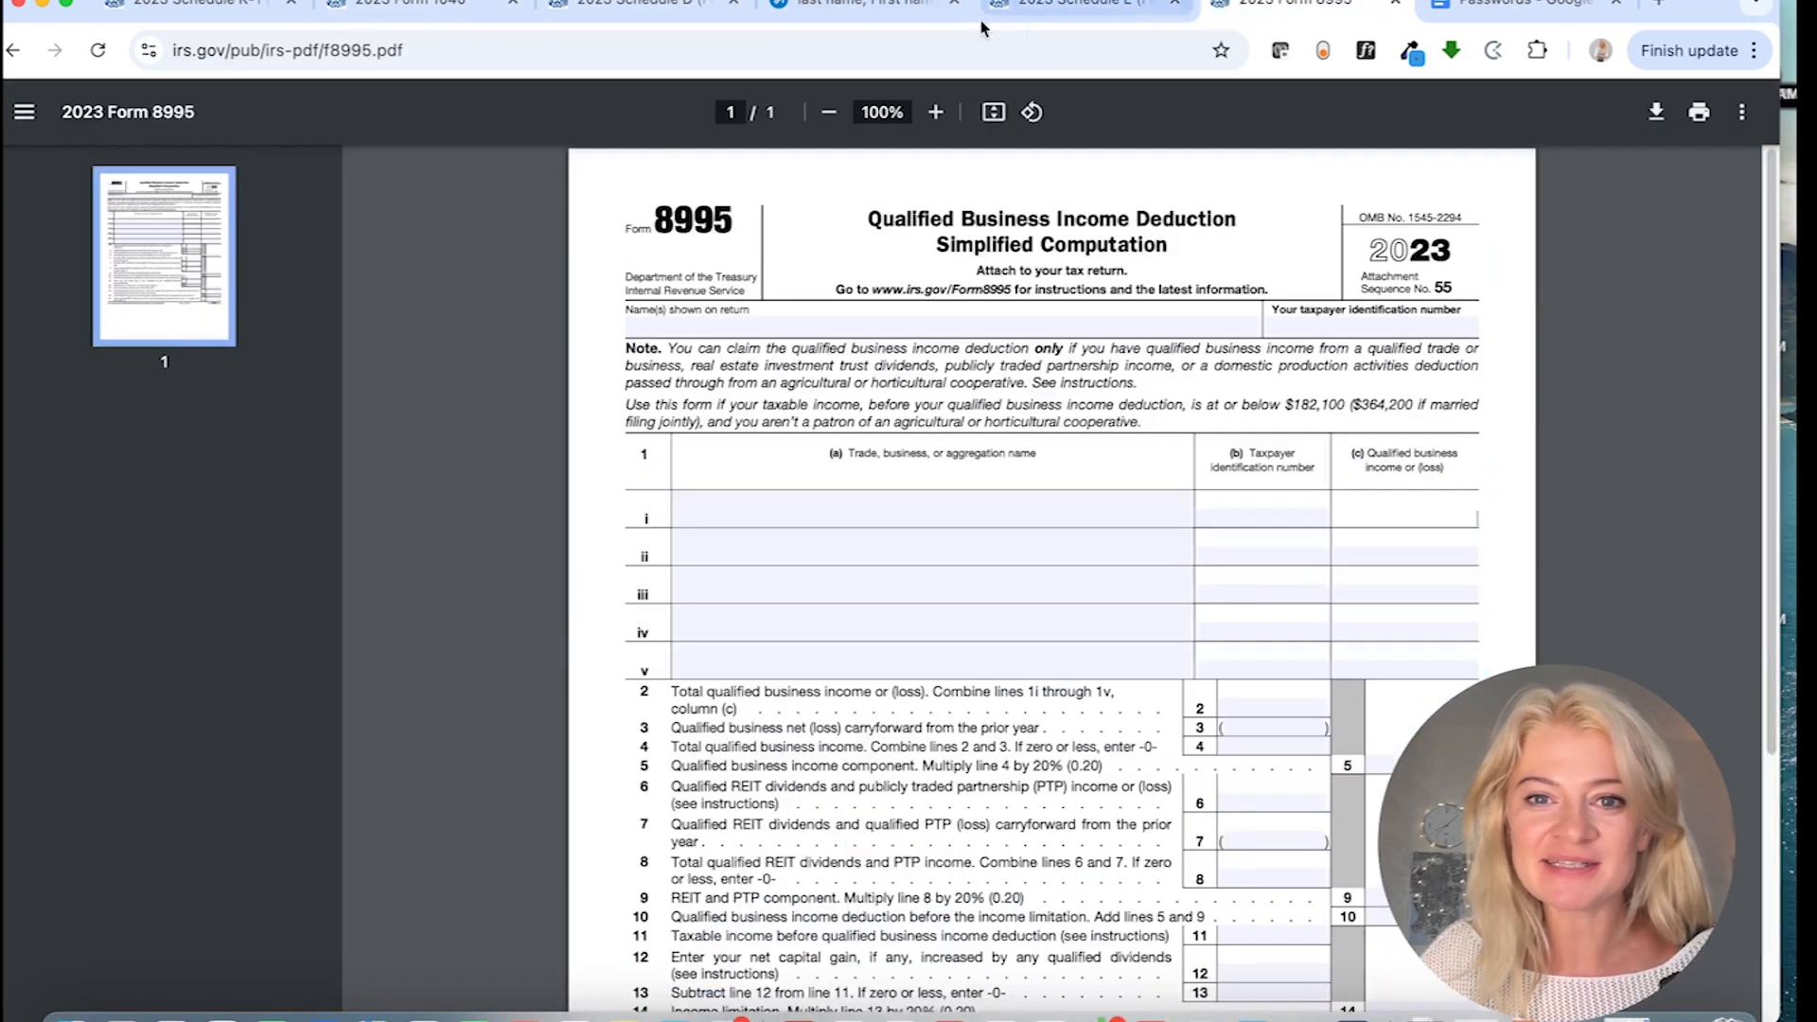
pyautogui.click(645, 11)
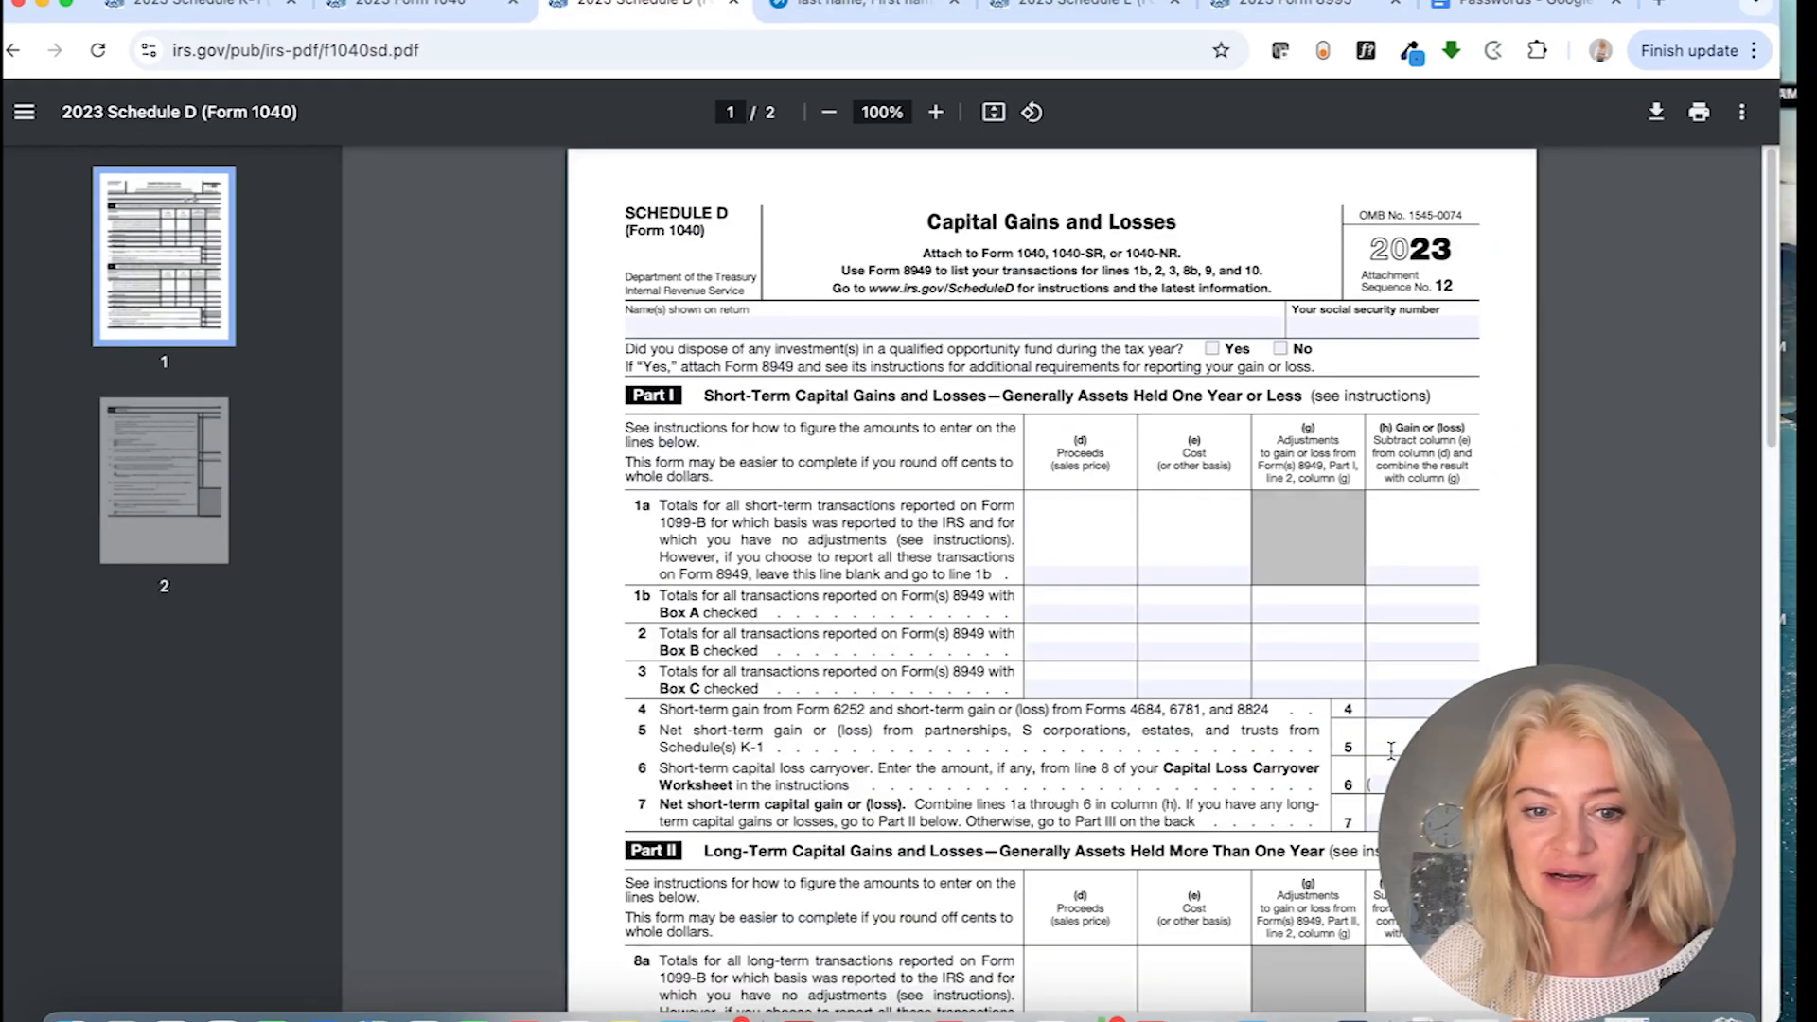
pyautogui.scroll(-1, 1391, 749)
pyautogui.moveTo(727, 655); pyautogui.dragTo(749, 673)
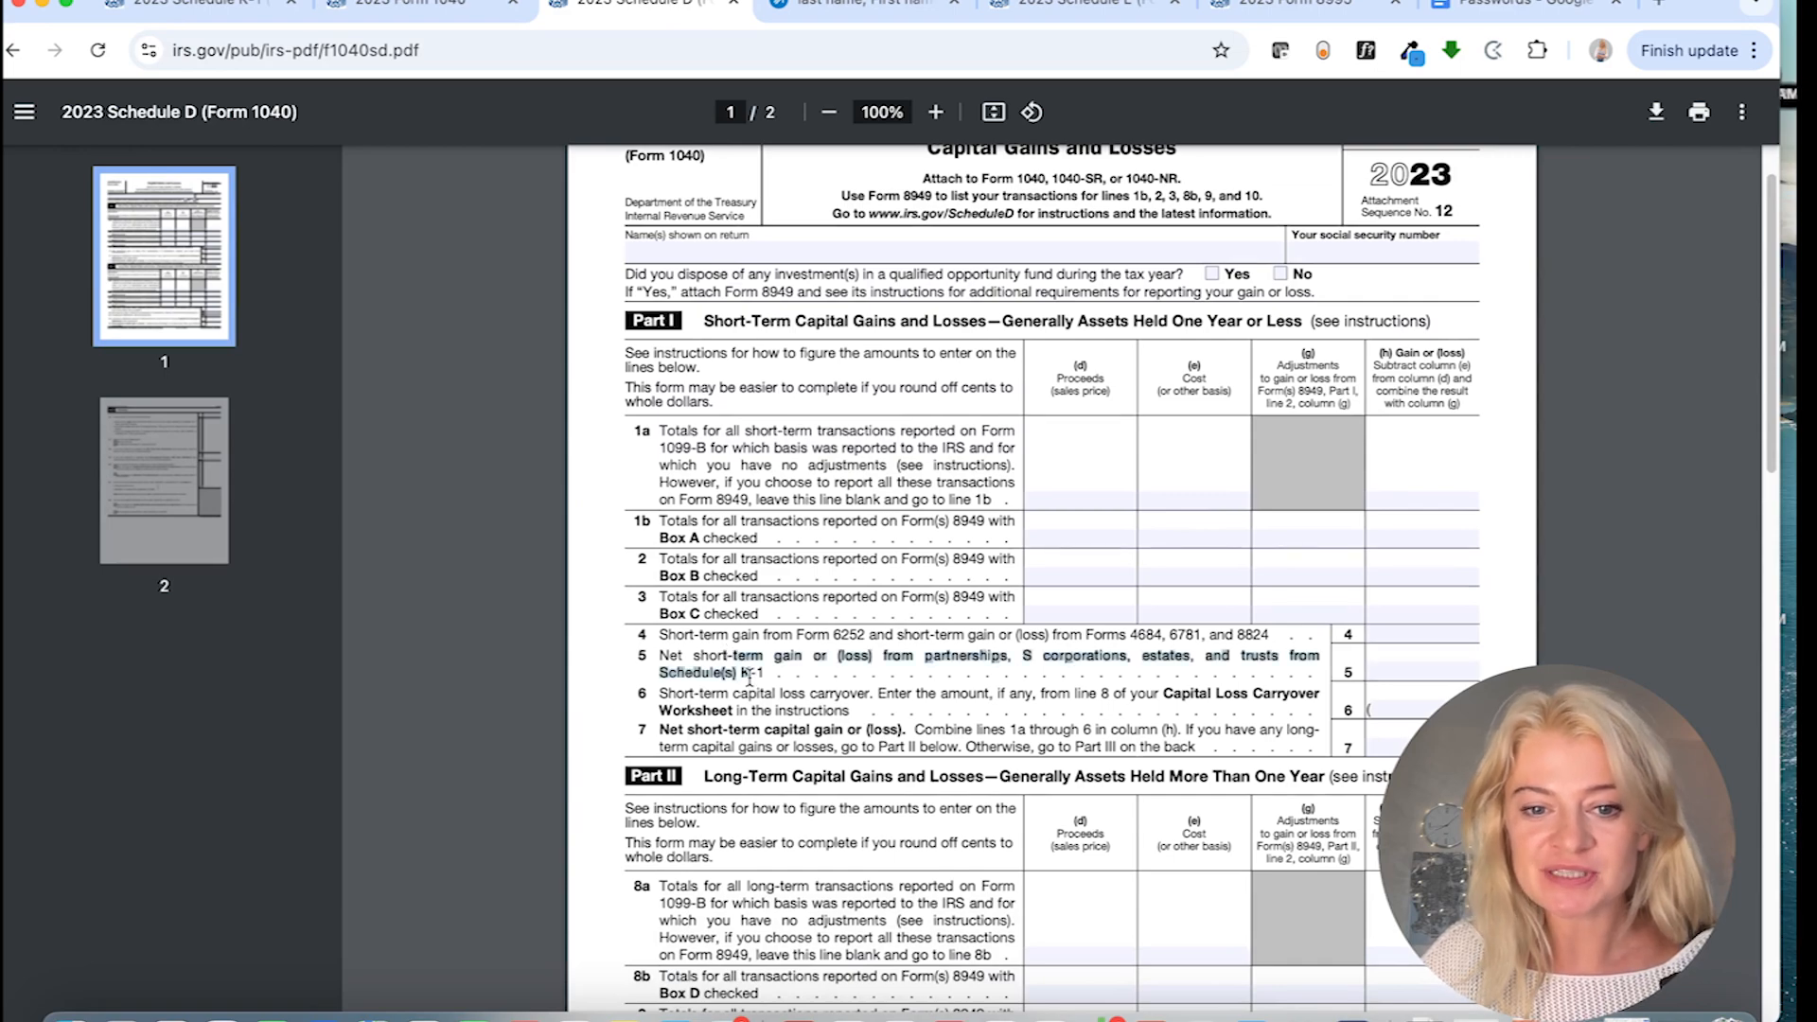
pyautogui.click(1003, 655)
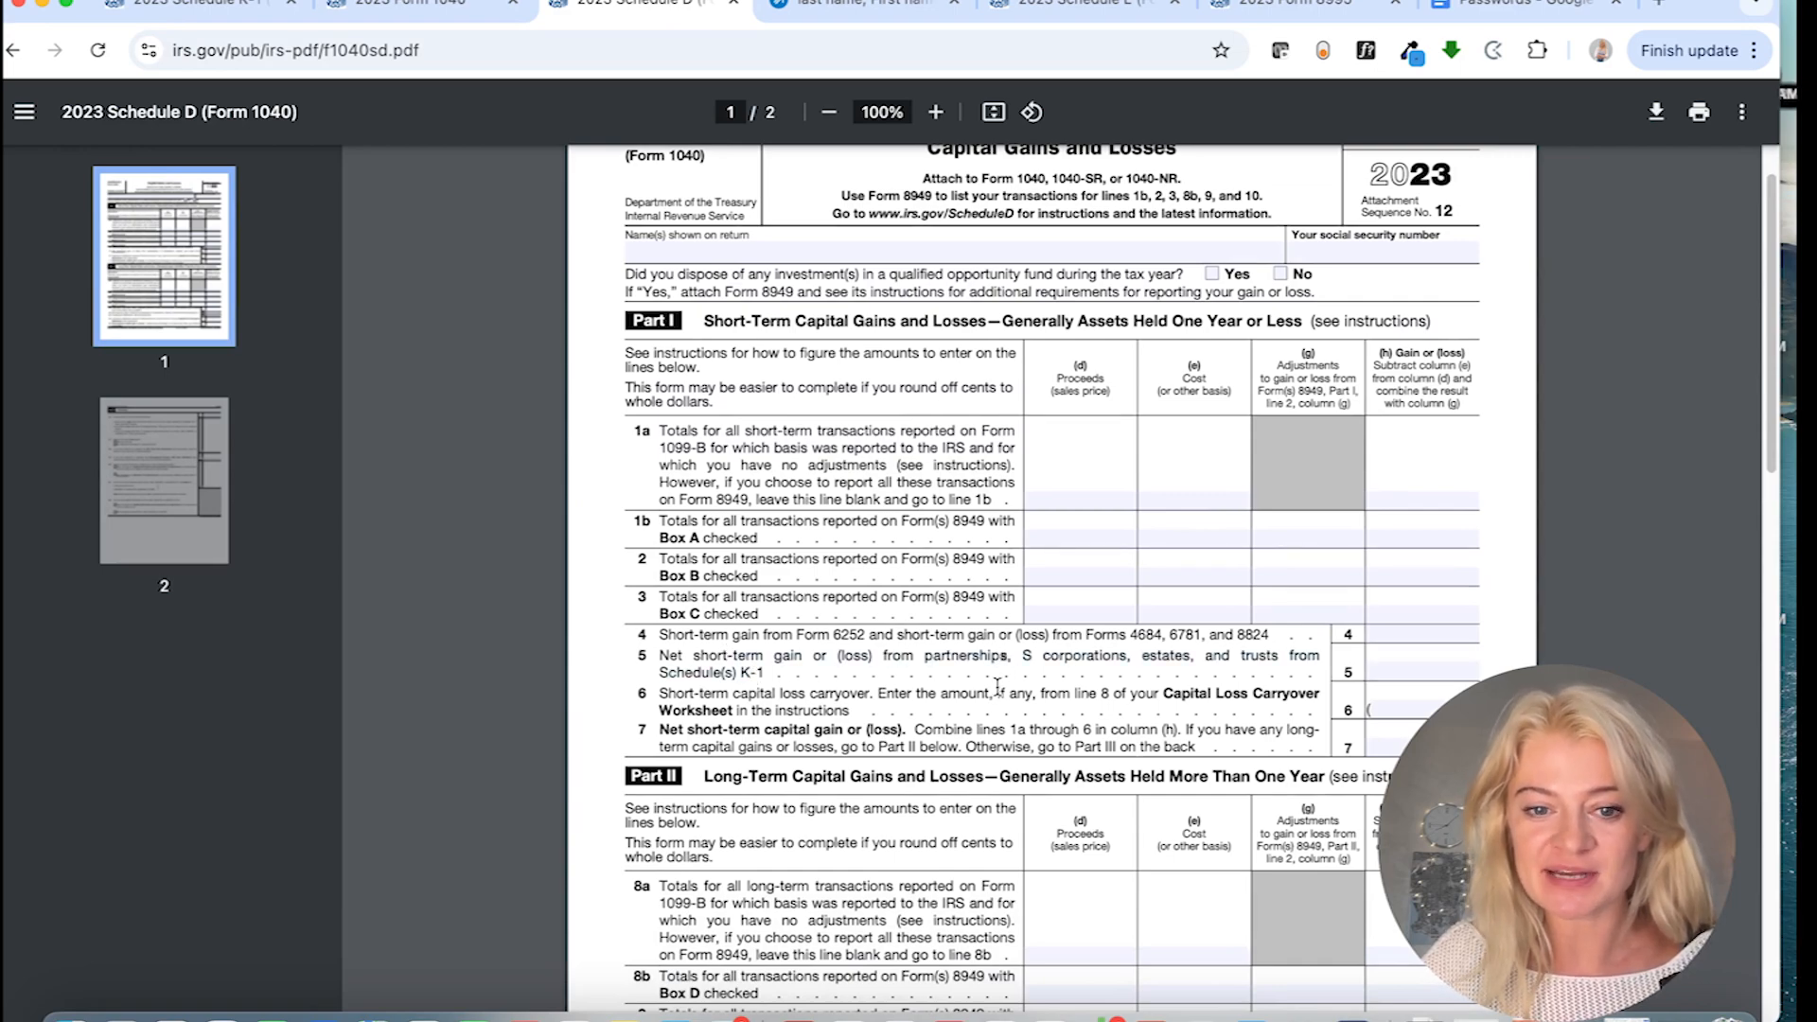
# - Highlight Schedule D line 12 in Part II, the net long-term gain or loss from partnerships on Schedule(s) K-1
pyautogui.scroll(-1, 997, 687)
pyautogui.scroll(-3, 997, 686)
pyautogui.moveTo(665, 830); pyautogui.dragTo(932, 828)
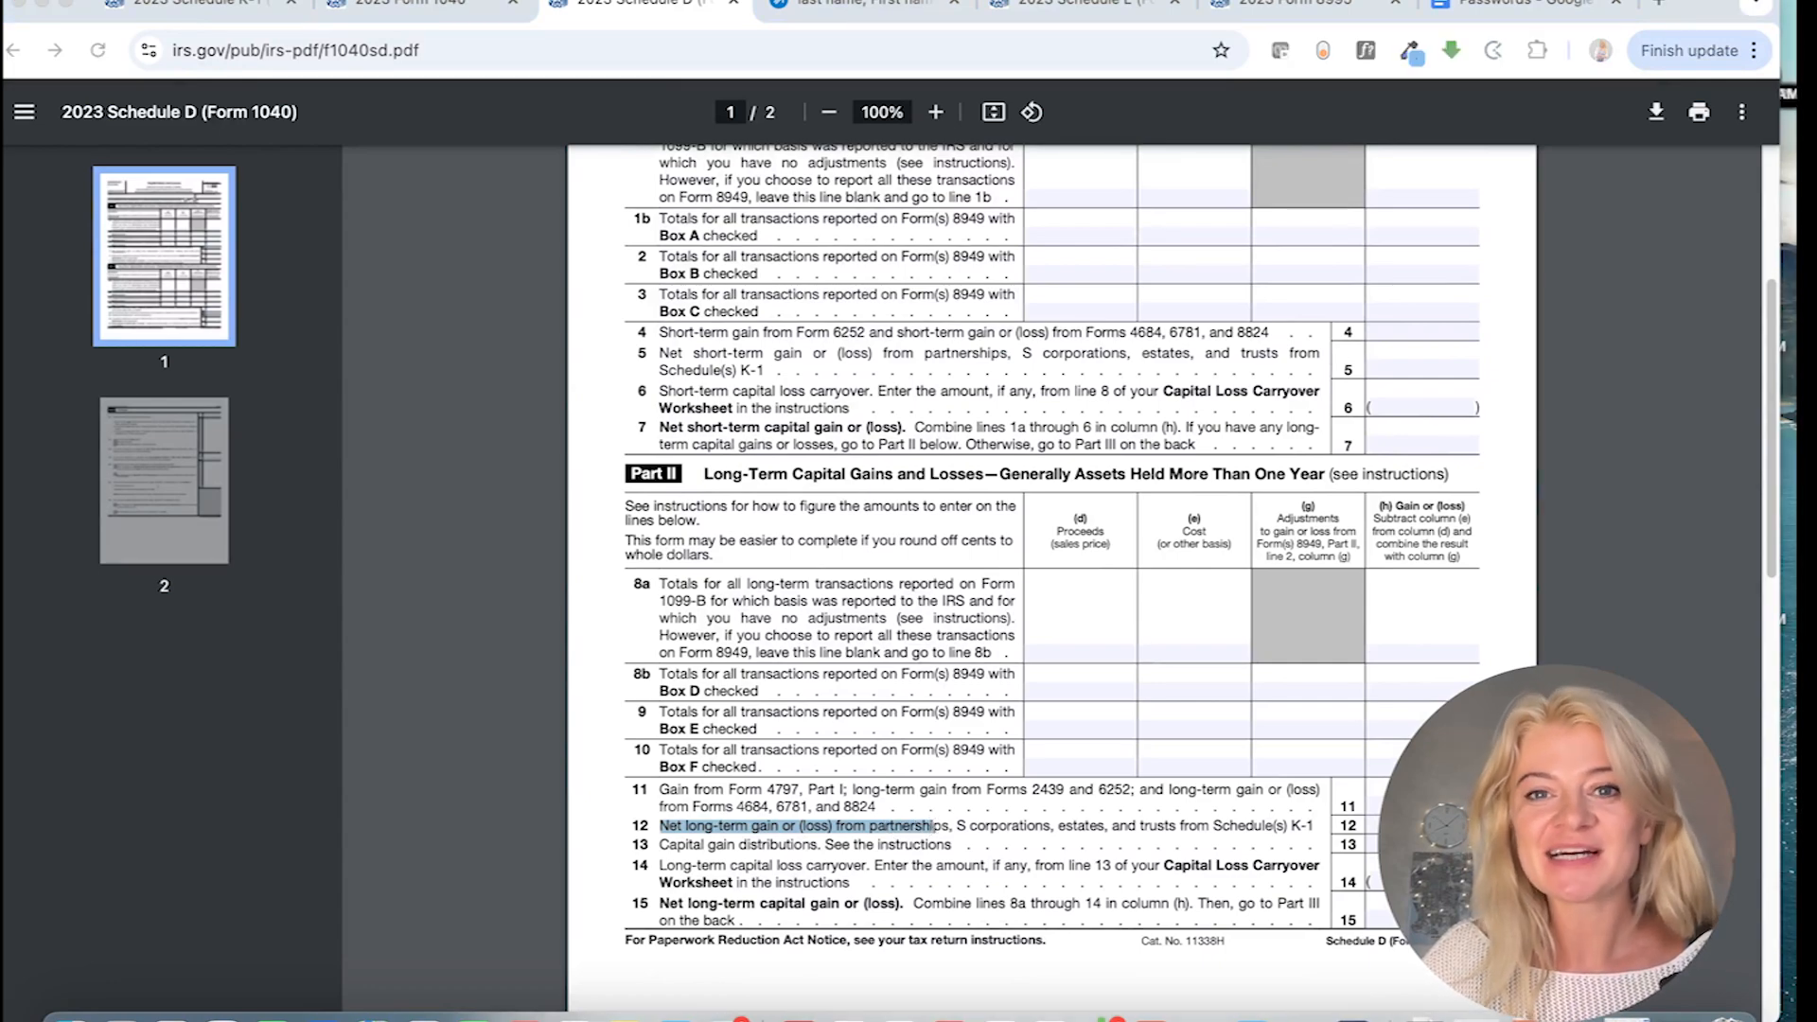
# - Switch to Drake 2023 and open the S Corp. K-1 entry screen at its Amounts from K-1 section
pyautogui.moveTo(1240, 0); pyautogui.dragTo(1063, 118)
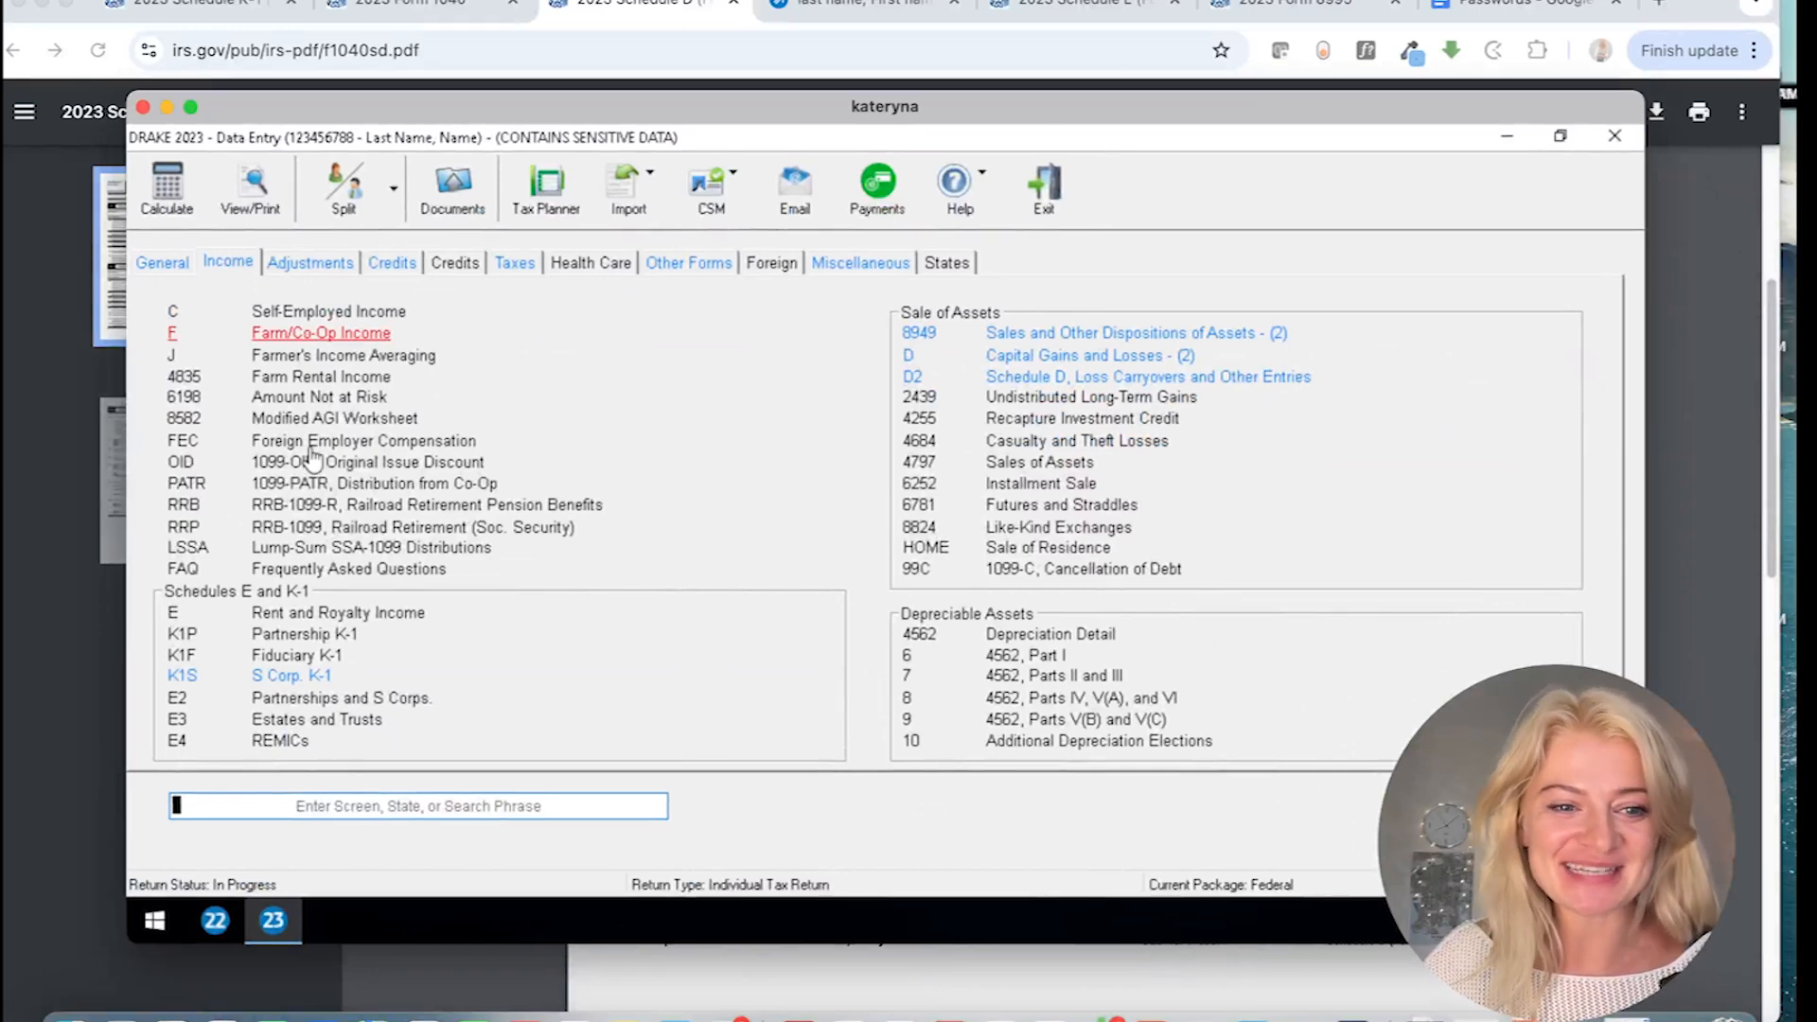
pyautogui.click(292, 677)
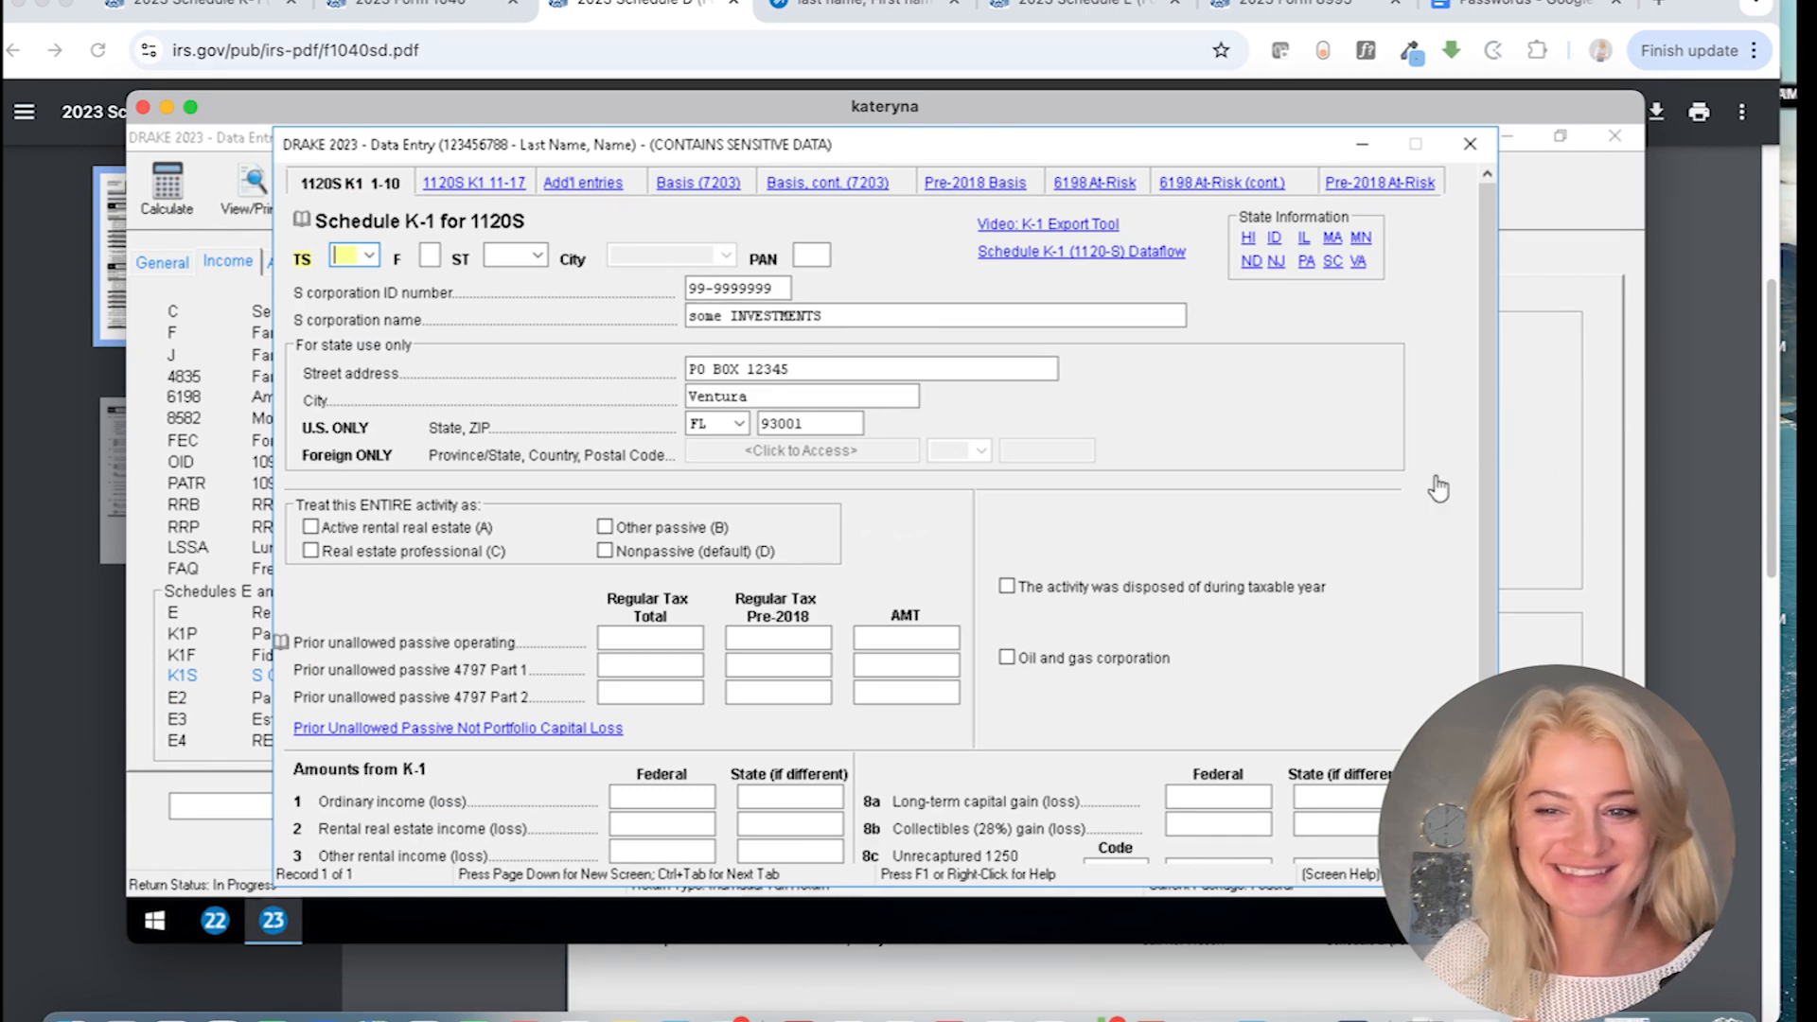
pyautogui.scroll(-3, 1491, 516)
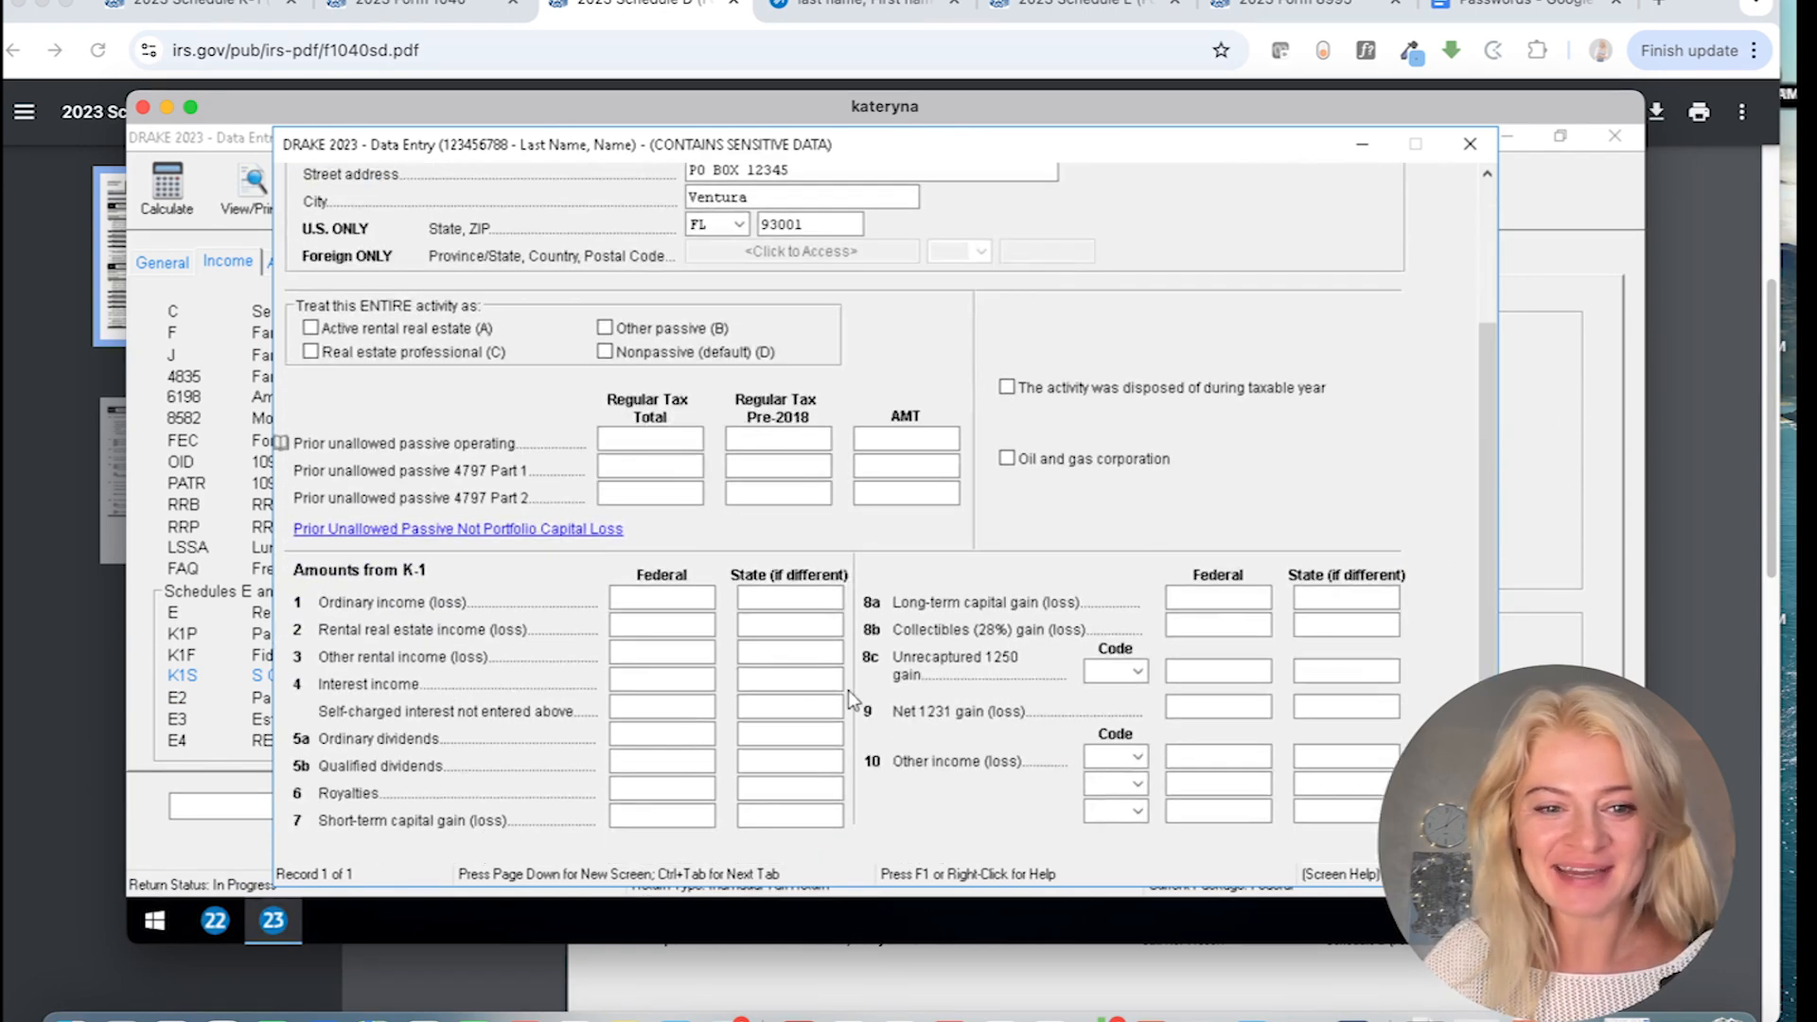
# - Return to the Schedule K-1 PDF and recheck the net short-term capital gain and interest income amounts
pyautogui.click(233, 13)
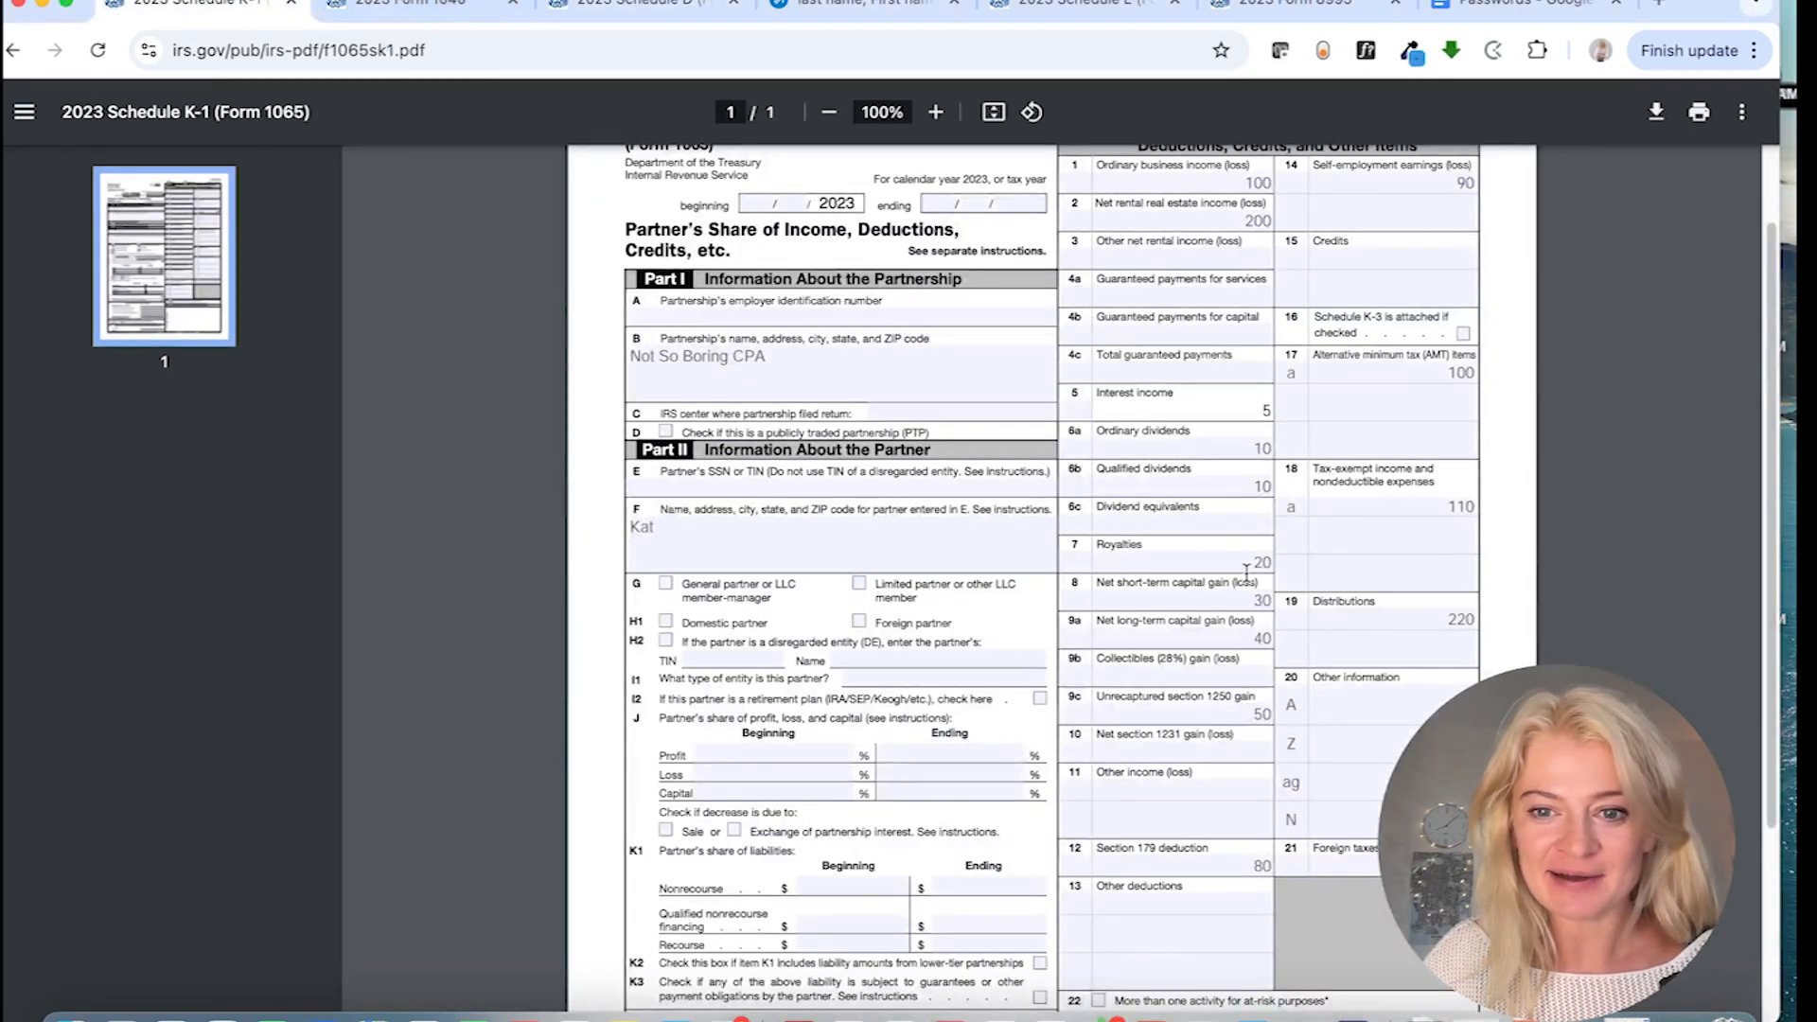
pyautogui.click(1256, 602)
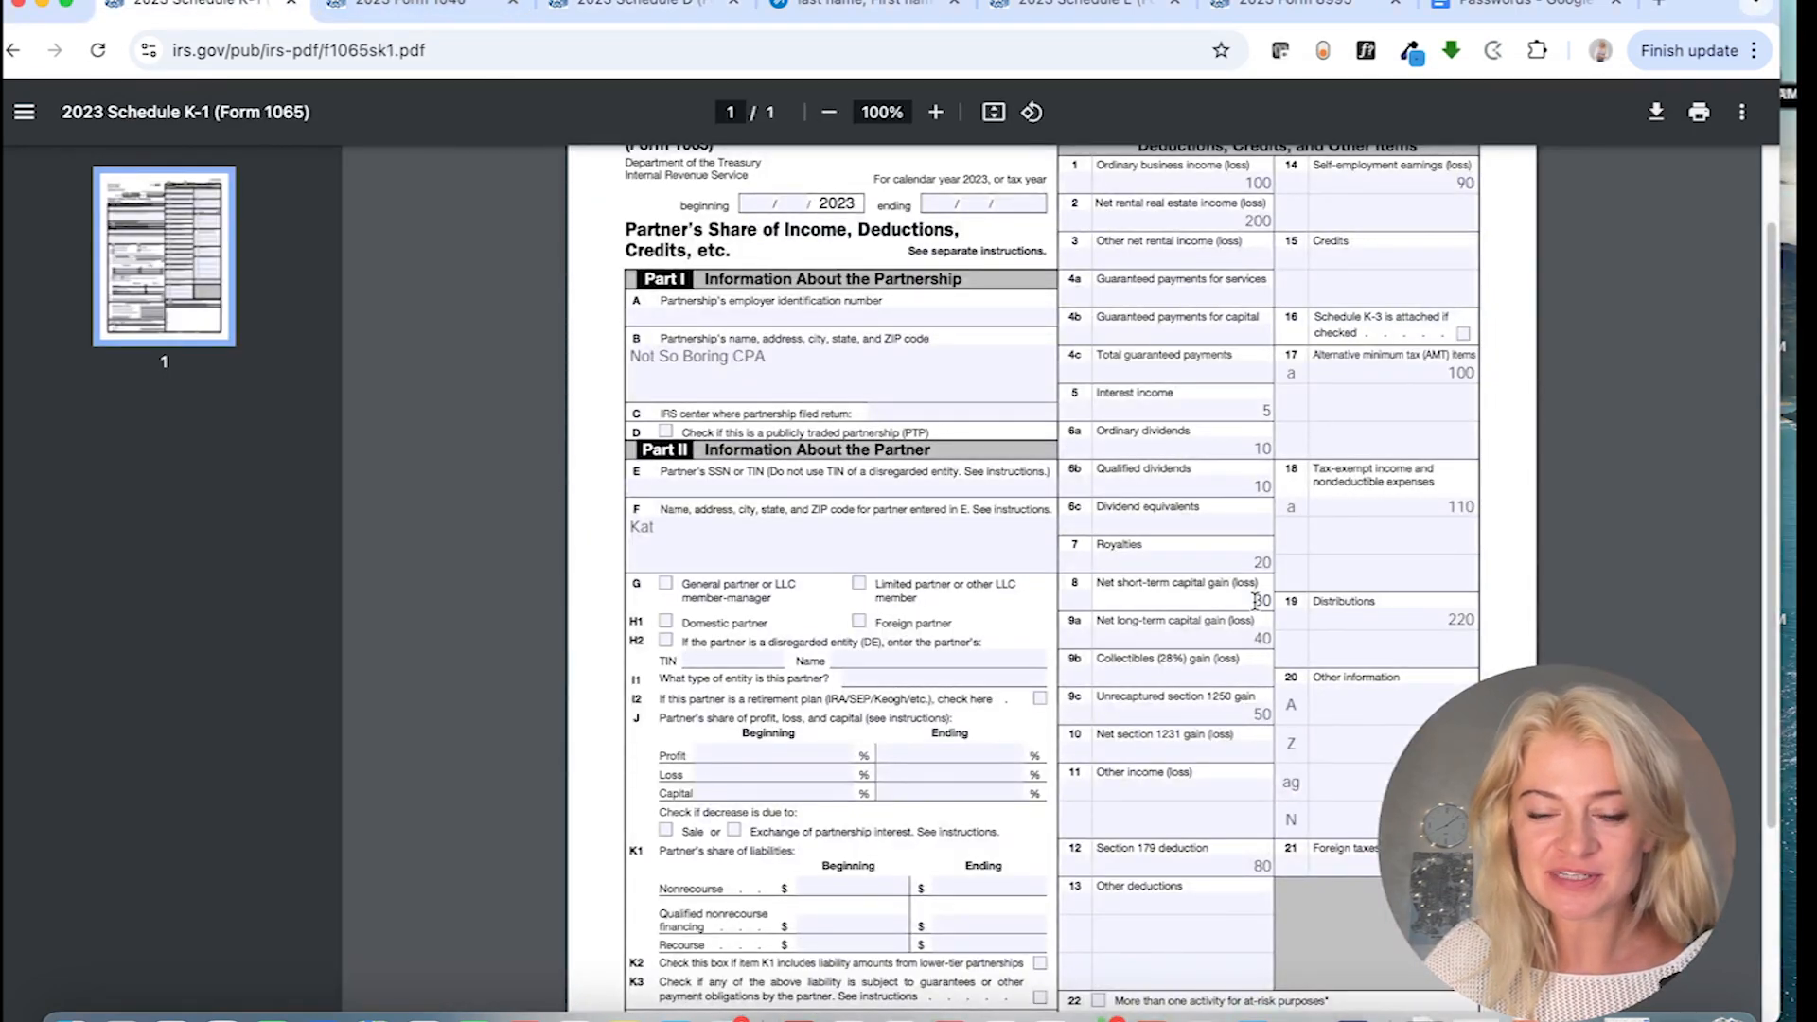
pyautogui.click(1259, 406)
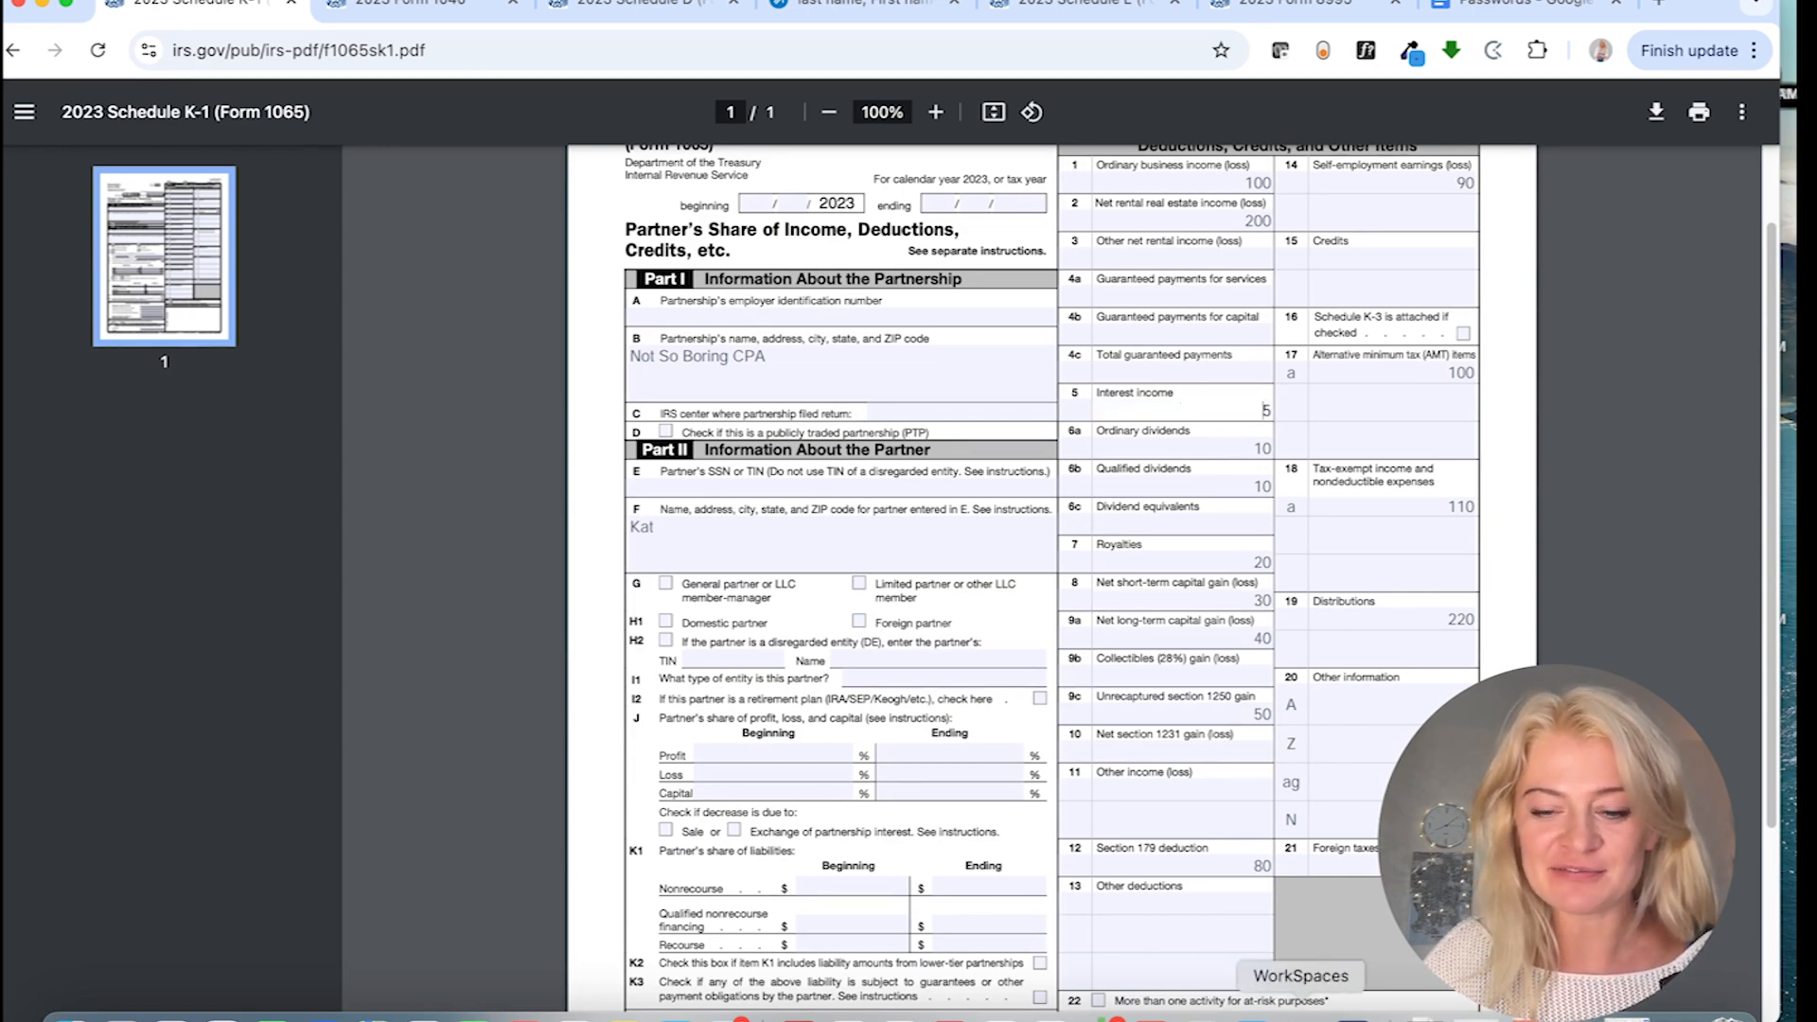
# - Switch back to the Drake 2023 entry screen and enter 5 as federal interest income on line 4
pyautogui.rightClick(1221, 1016)
pyautogui.click(1208, 840)
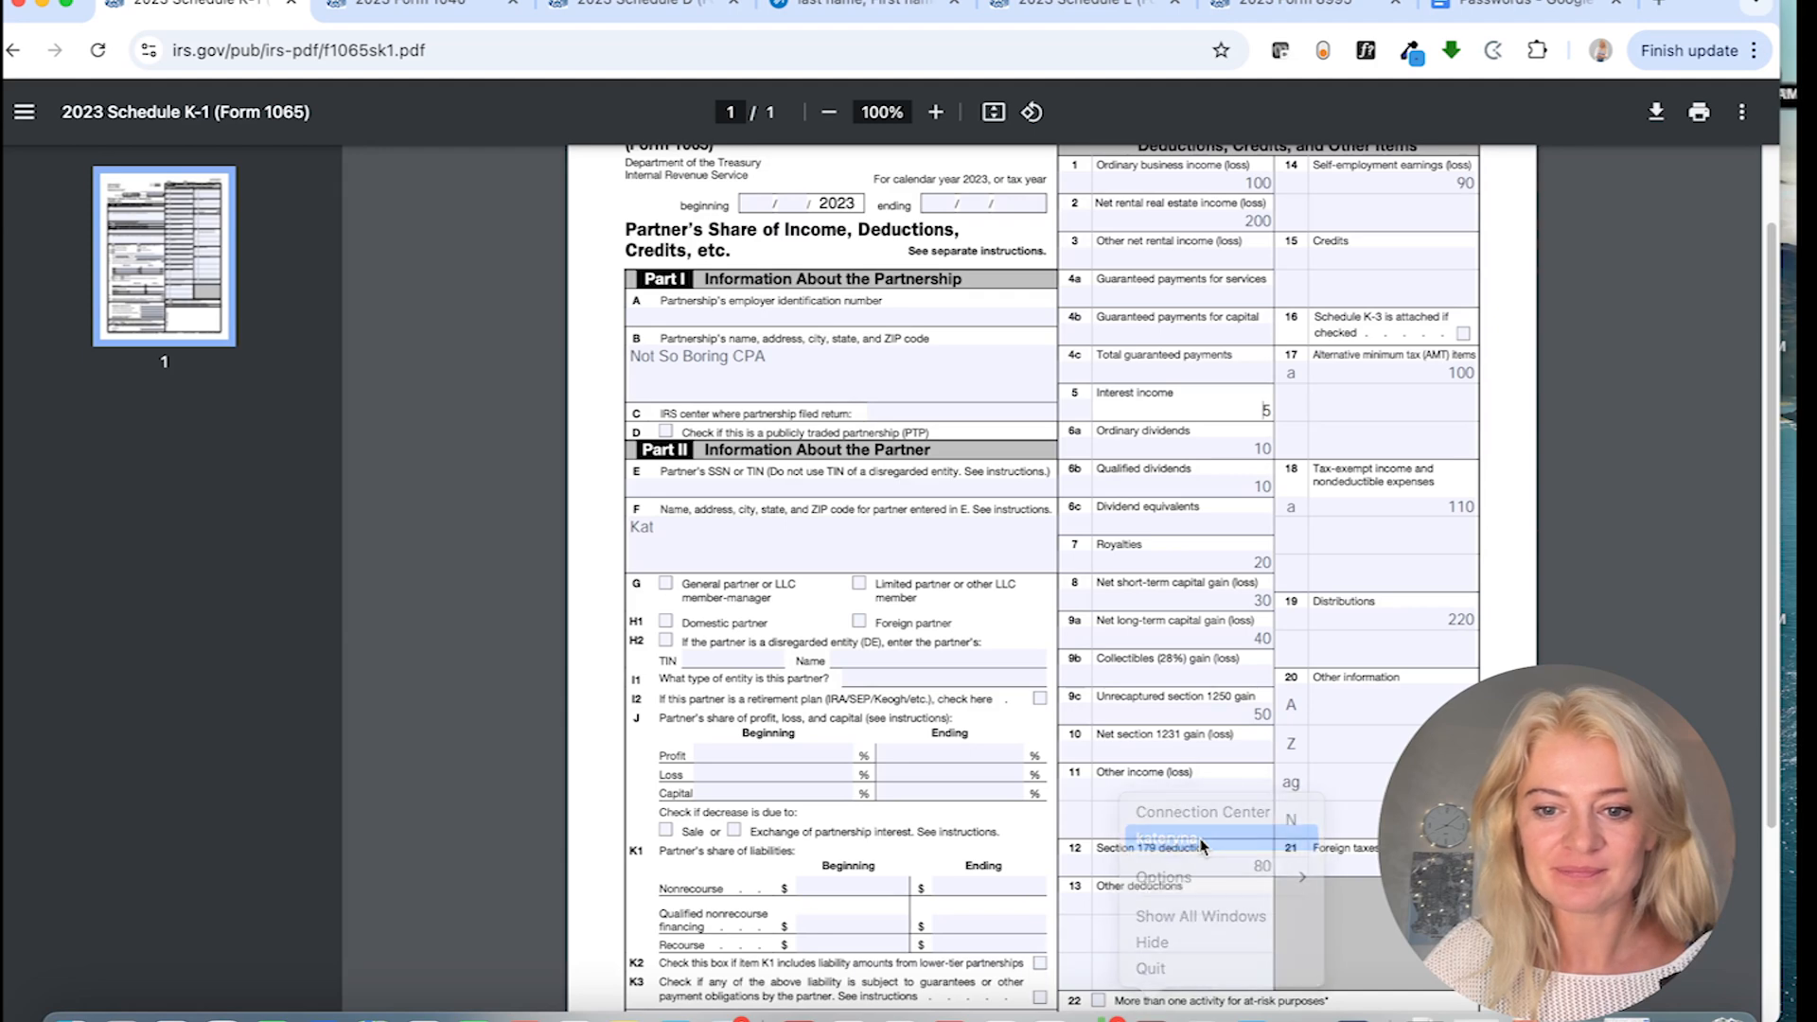
pyautogui.click(665, 632)
pyautogui.click(672, 679)
pyautogui.write('5')
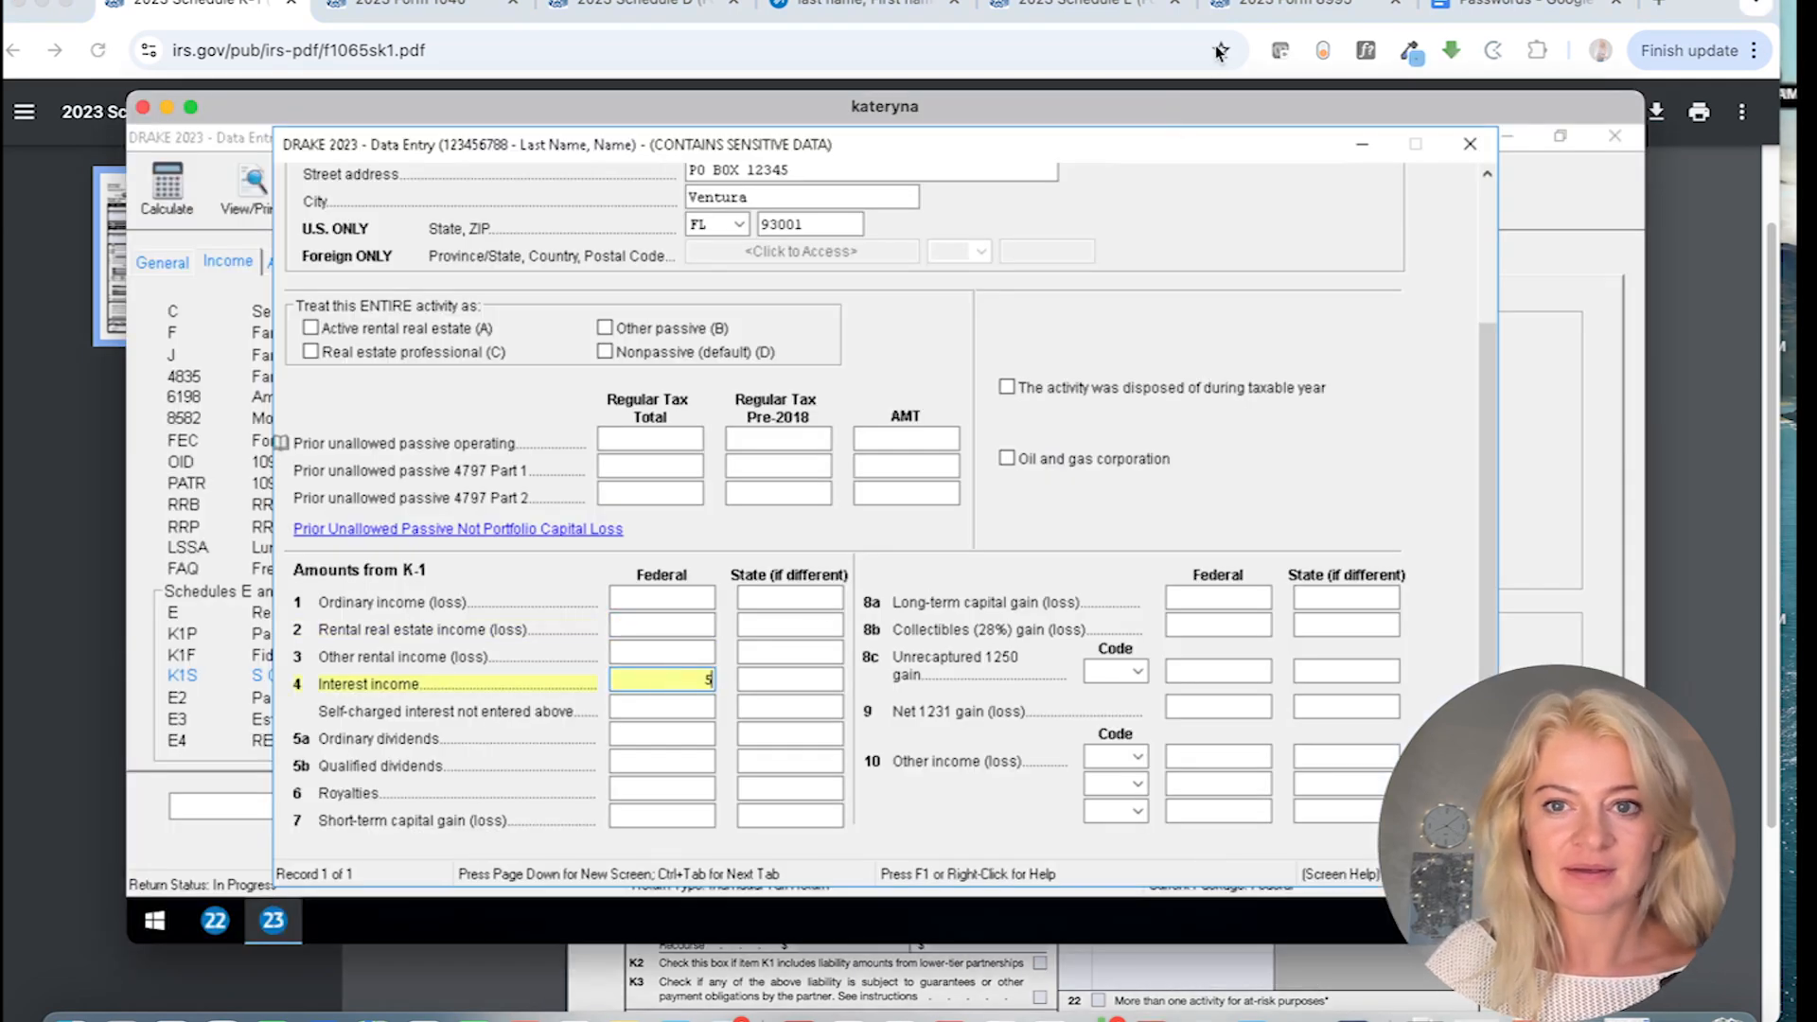
# - Enter 10 as federal ordinary dividends on line 5a and 10 as federal qualified dividends on line 5b
pyautogui.moveTo(1192, 106)
pyautogui.mouseDown()
pyautogui.moveTo(582, 329)
pyautogui.moveTo(523, 380)
pyautogui.moveTo(647, 353)
pyautogui.moveTo(1214, 134)
pyautogui.mouseUp()
pyautogui.click(694, 768)
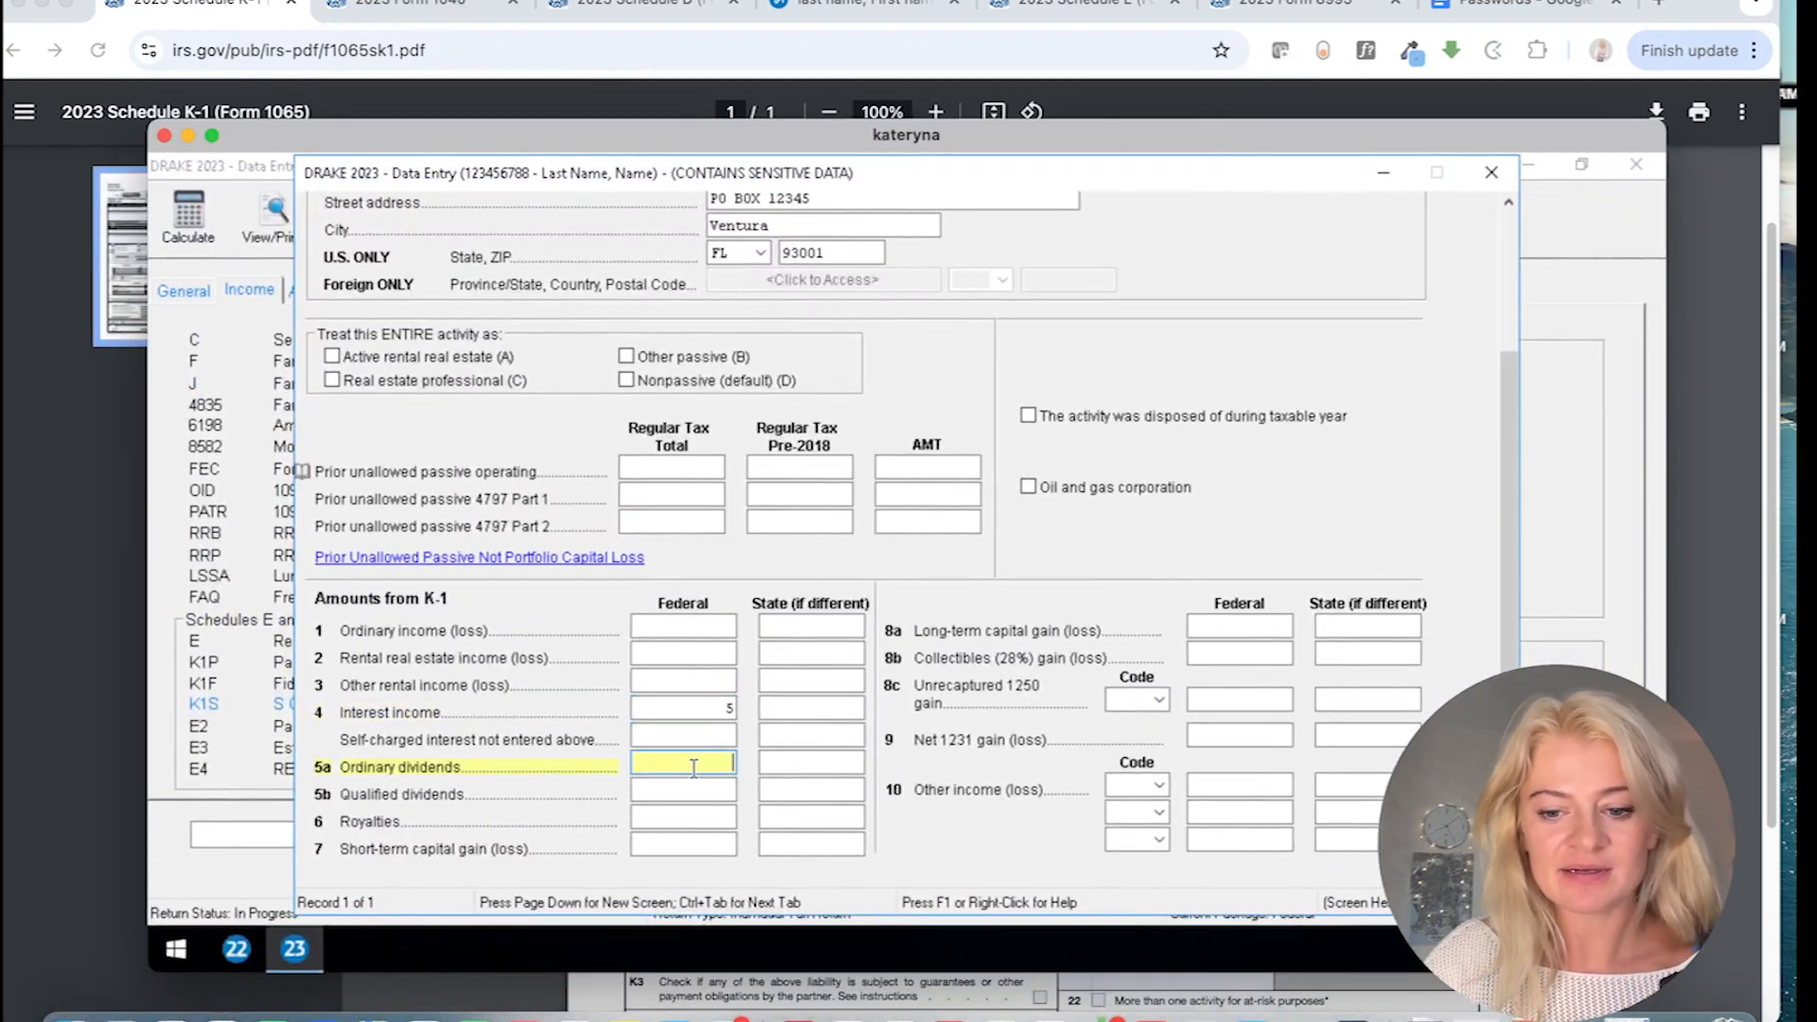
pyautogui.click(705, 789)
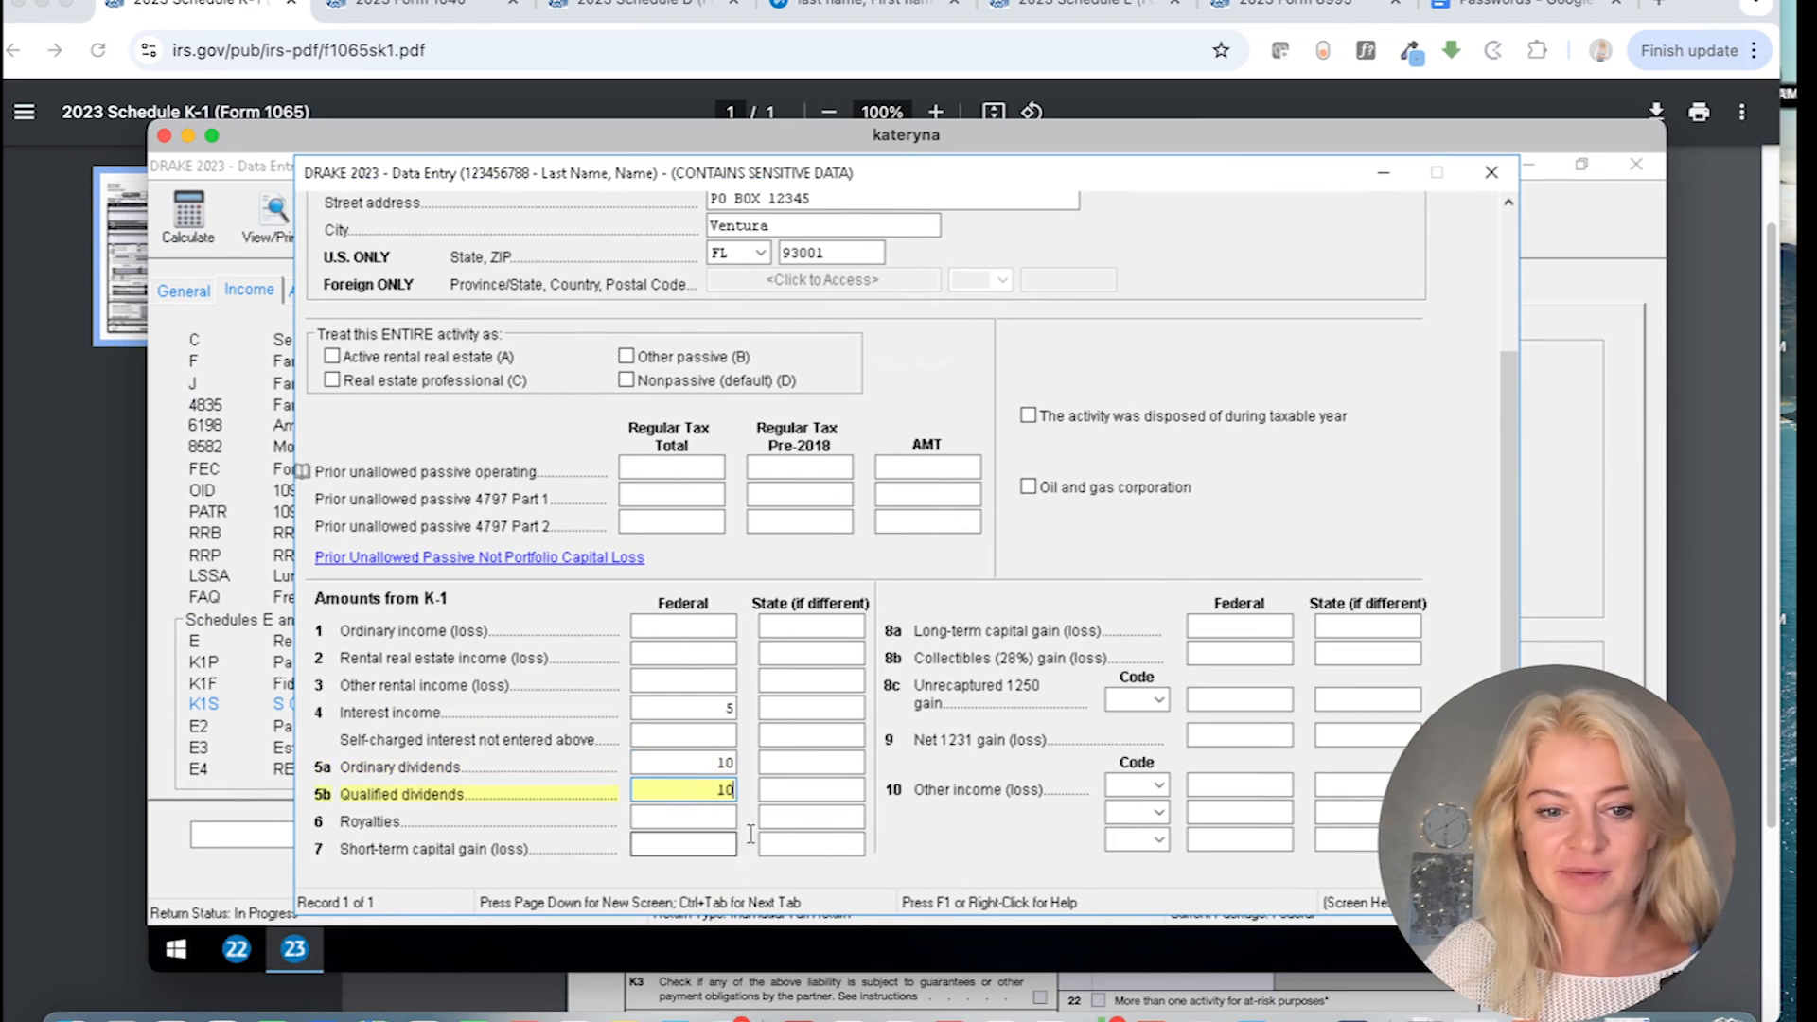
# - Enter federal short-term capital gain 30, long-term capital gain 30 and unrecaptured 1250 gain 50, and close the S corporation K-1 screen
pyautogui.moveTo(1173, 150); pyautogui.dragTo(520, 330)
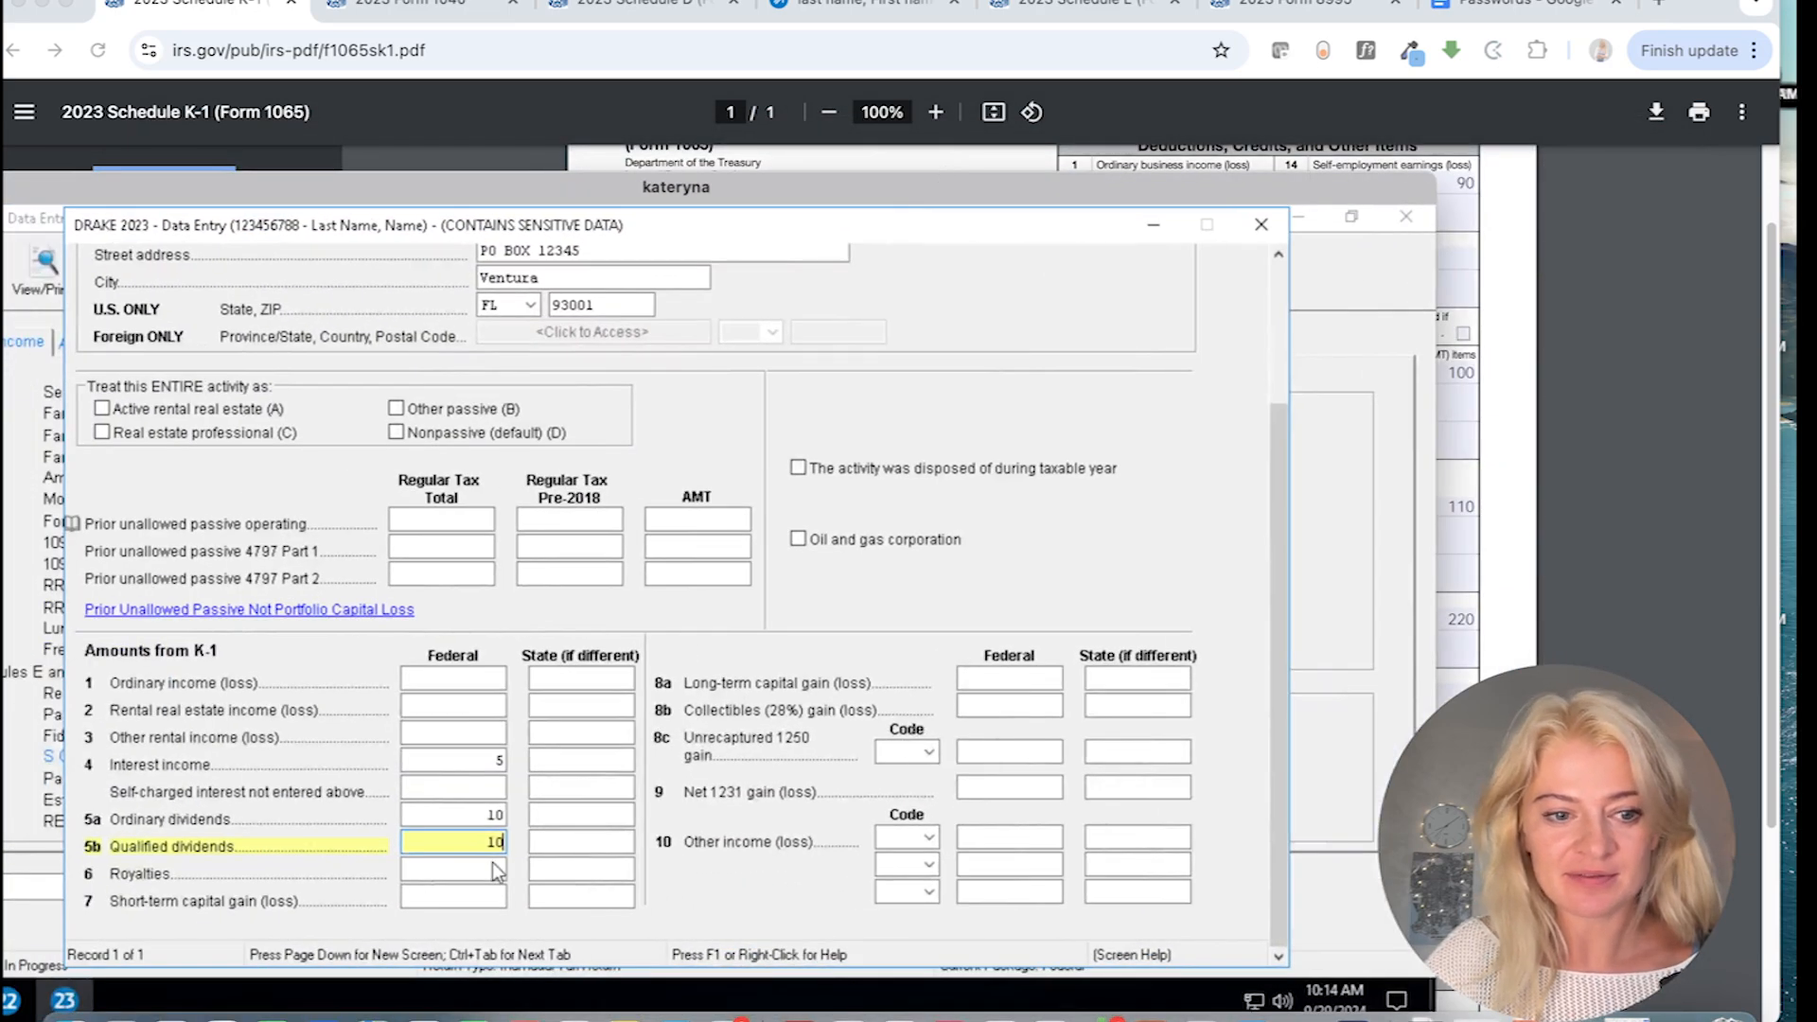
pyautogui.click(466, 896)
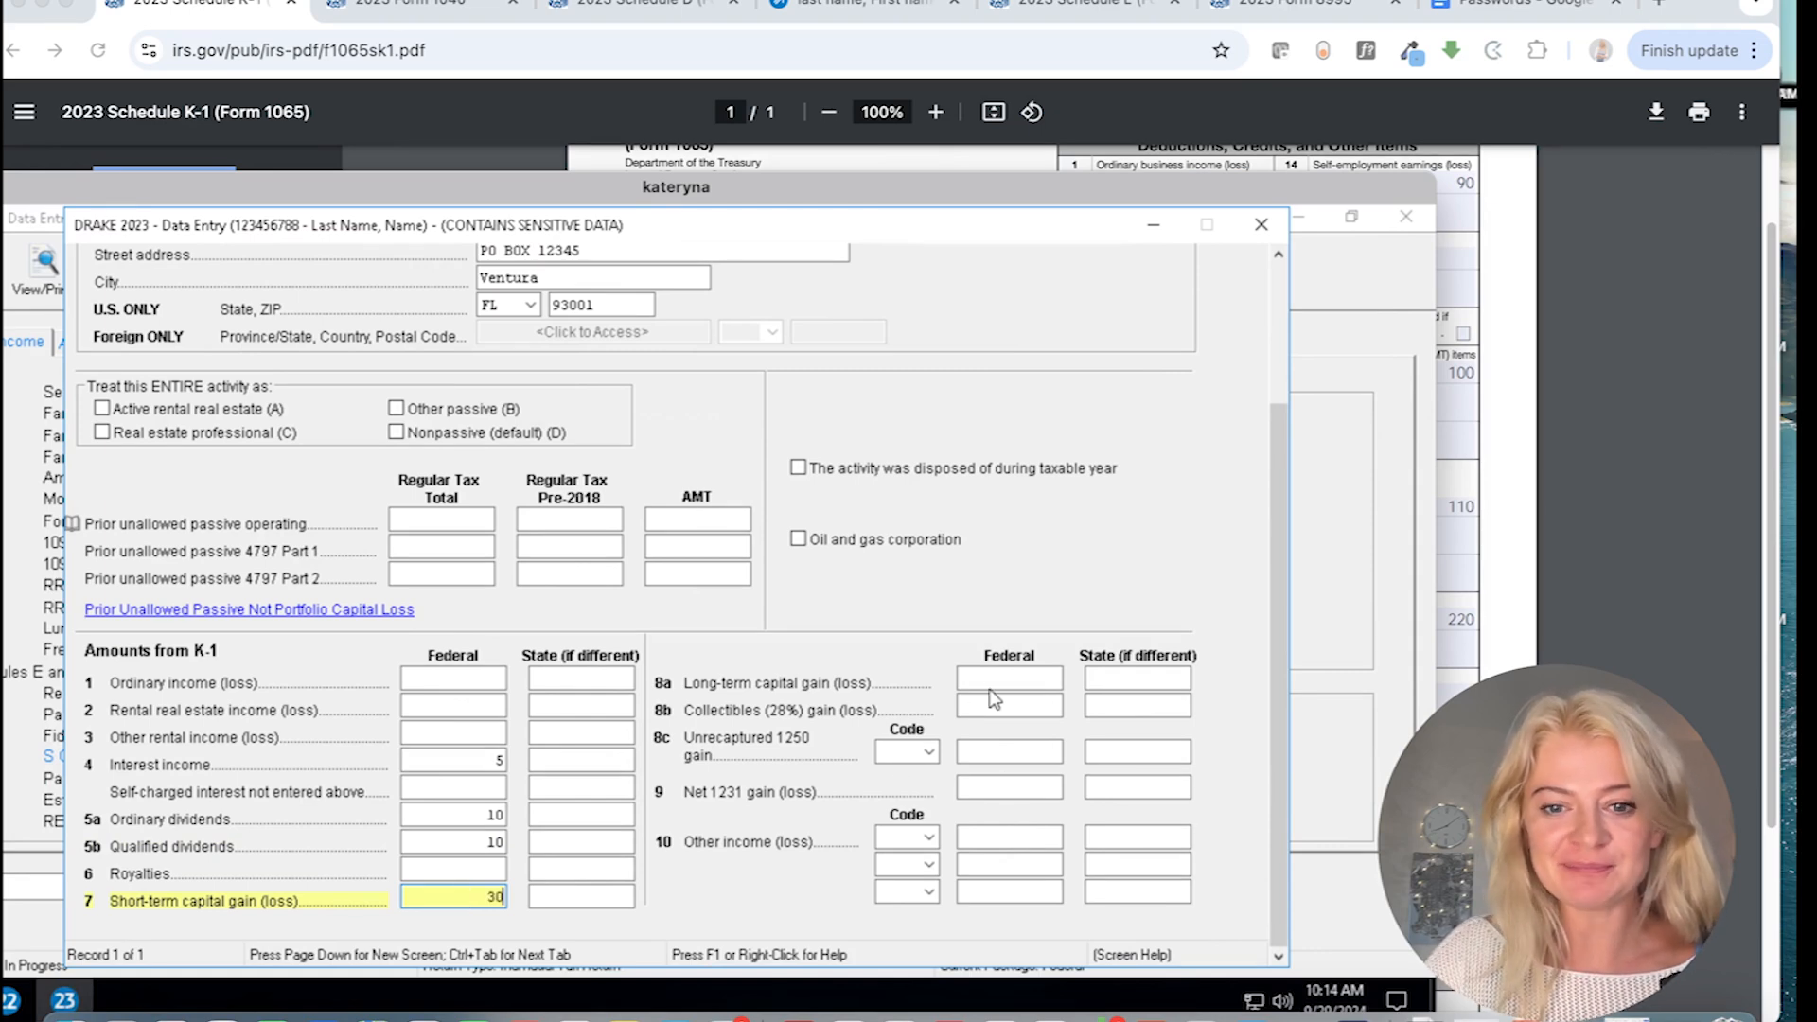
pyautogui.click(1018, 678)
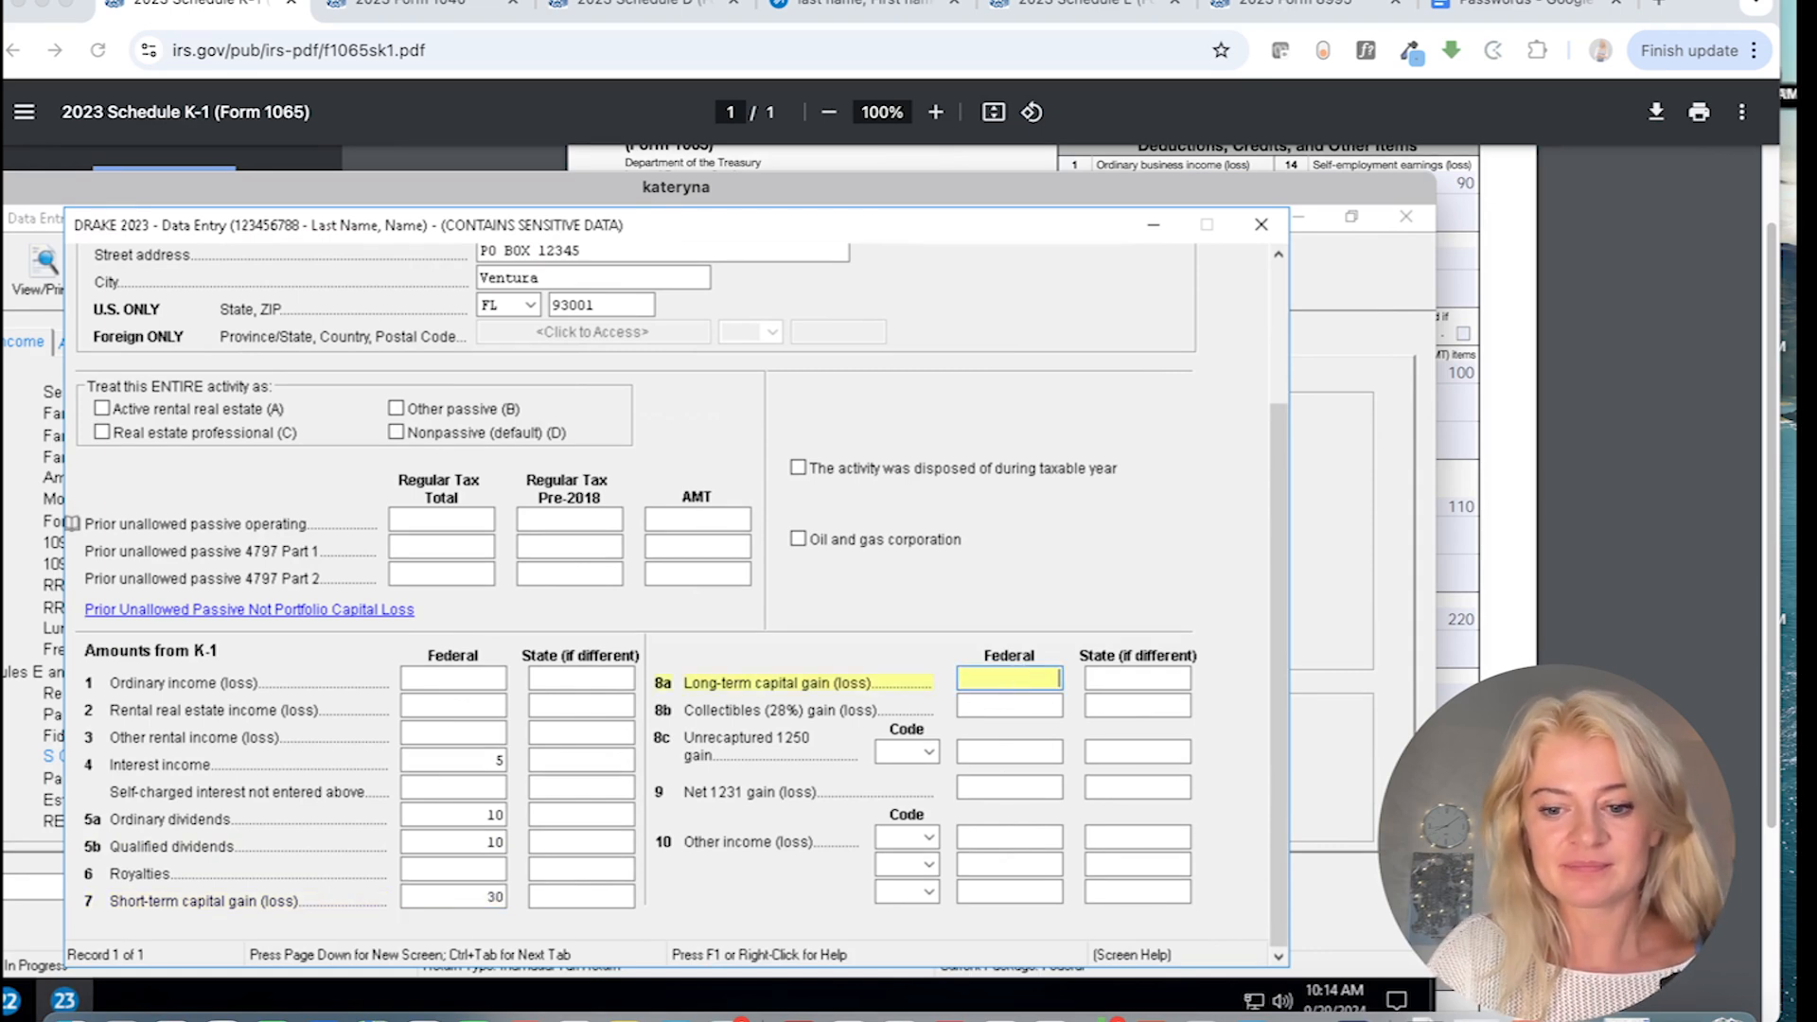
pyautogui.moveTo(1221, 192); pyautogui.dragTo(1097, 149)
pyautogui.click(893, 701)
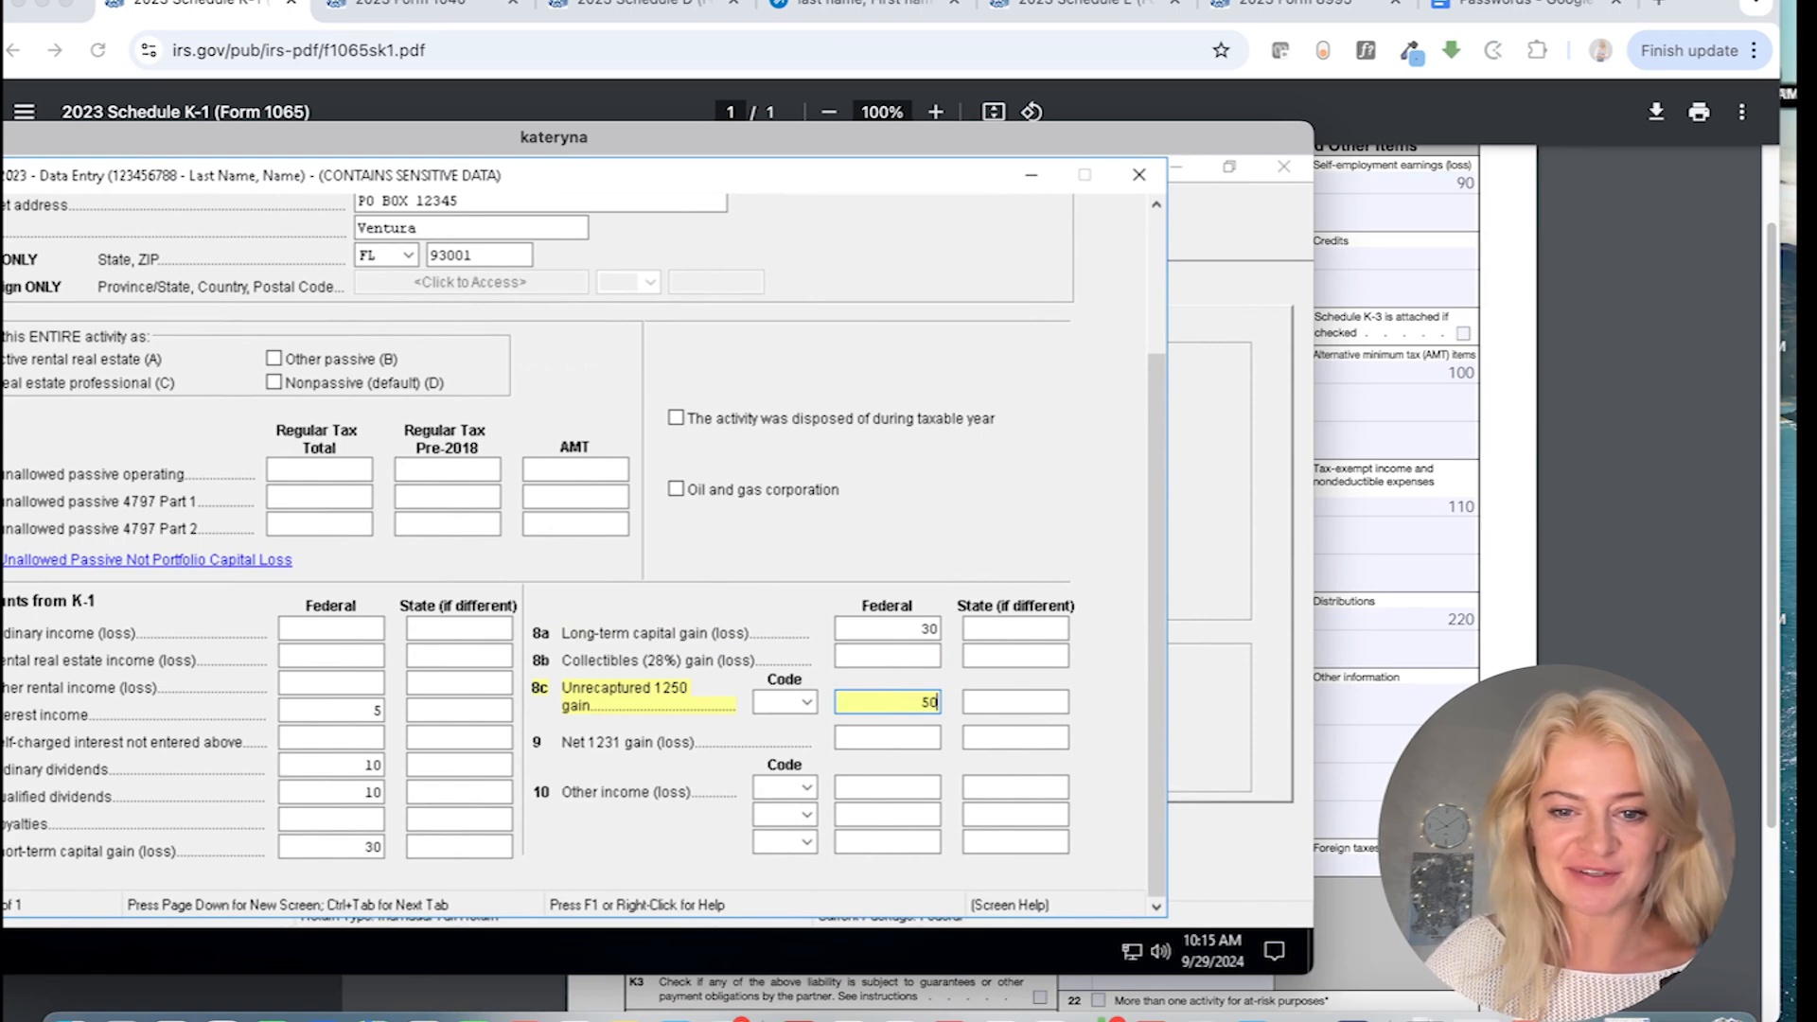
pyautogui.moveTo(827, 140); pyautogui.dragTo(1041, 131)
pyautogui.click(695, 705)
pyautogui.click(1353, 166)
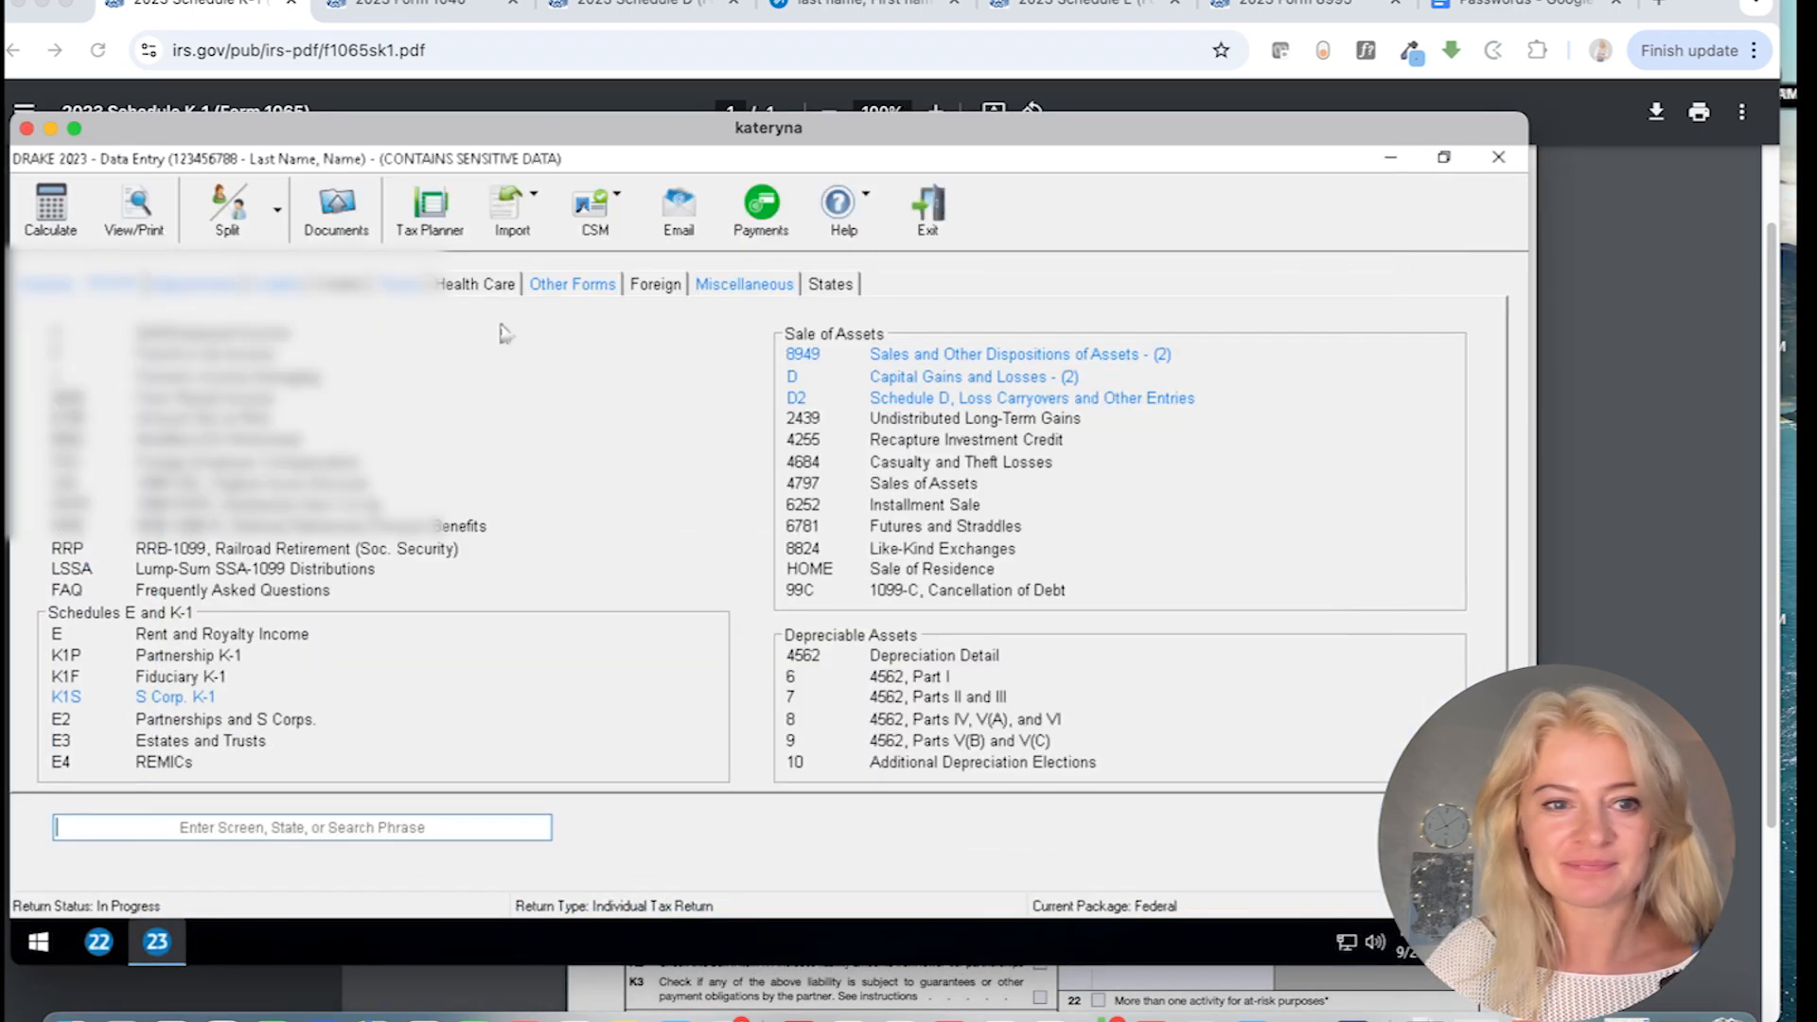
# - View the prepared return and examine the interest and ordinary dividend entries on Schedule B
pyautogui.press('Escape')
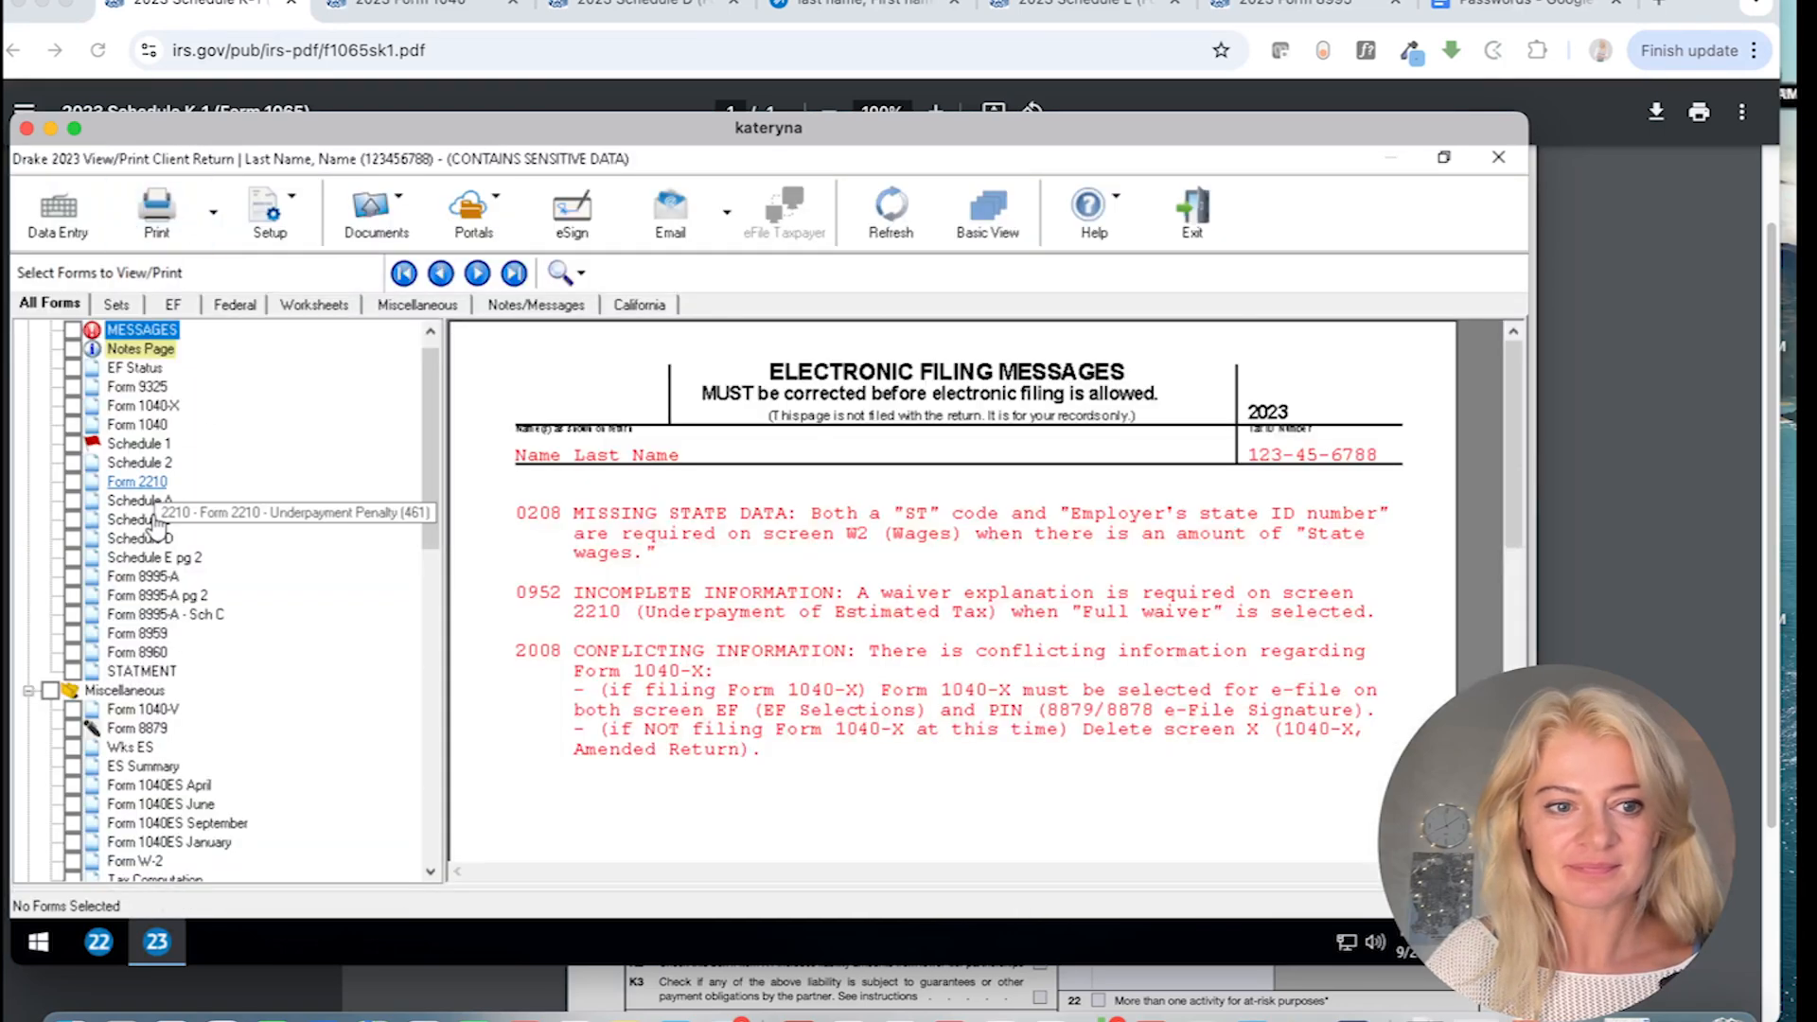
pyautogui.click(155, 524)
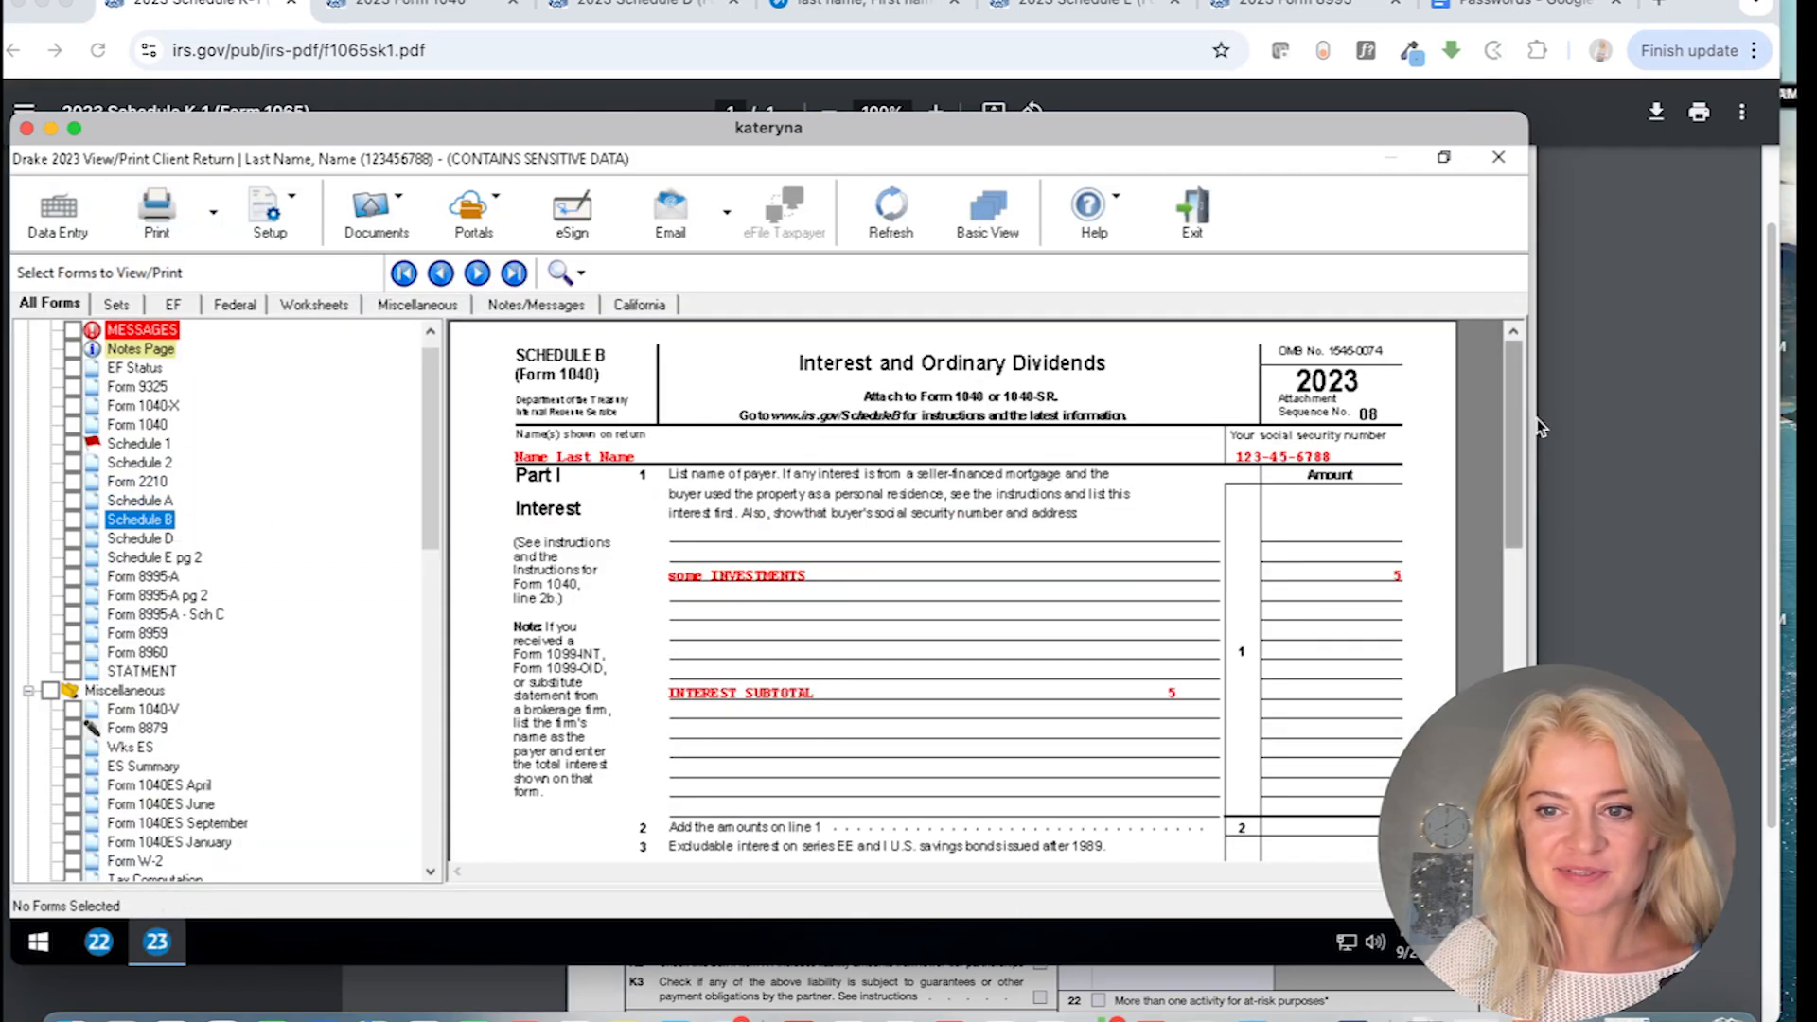
pyautogui.scroll(-2, 1520, 435)
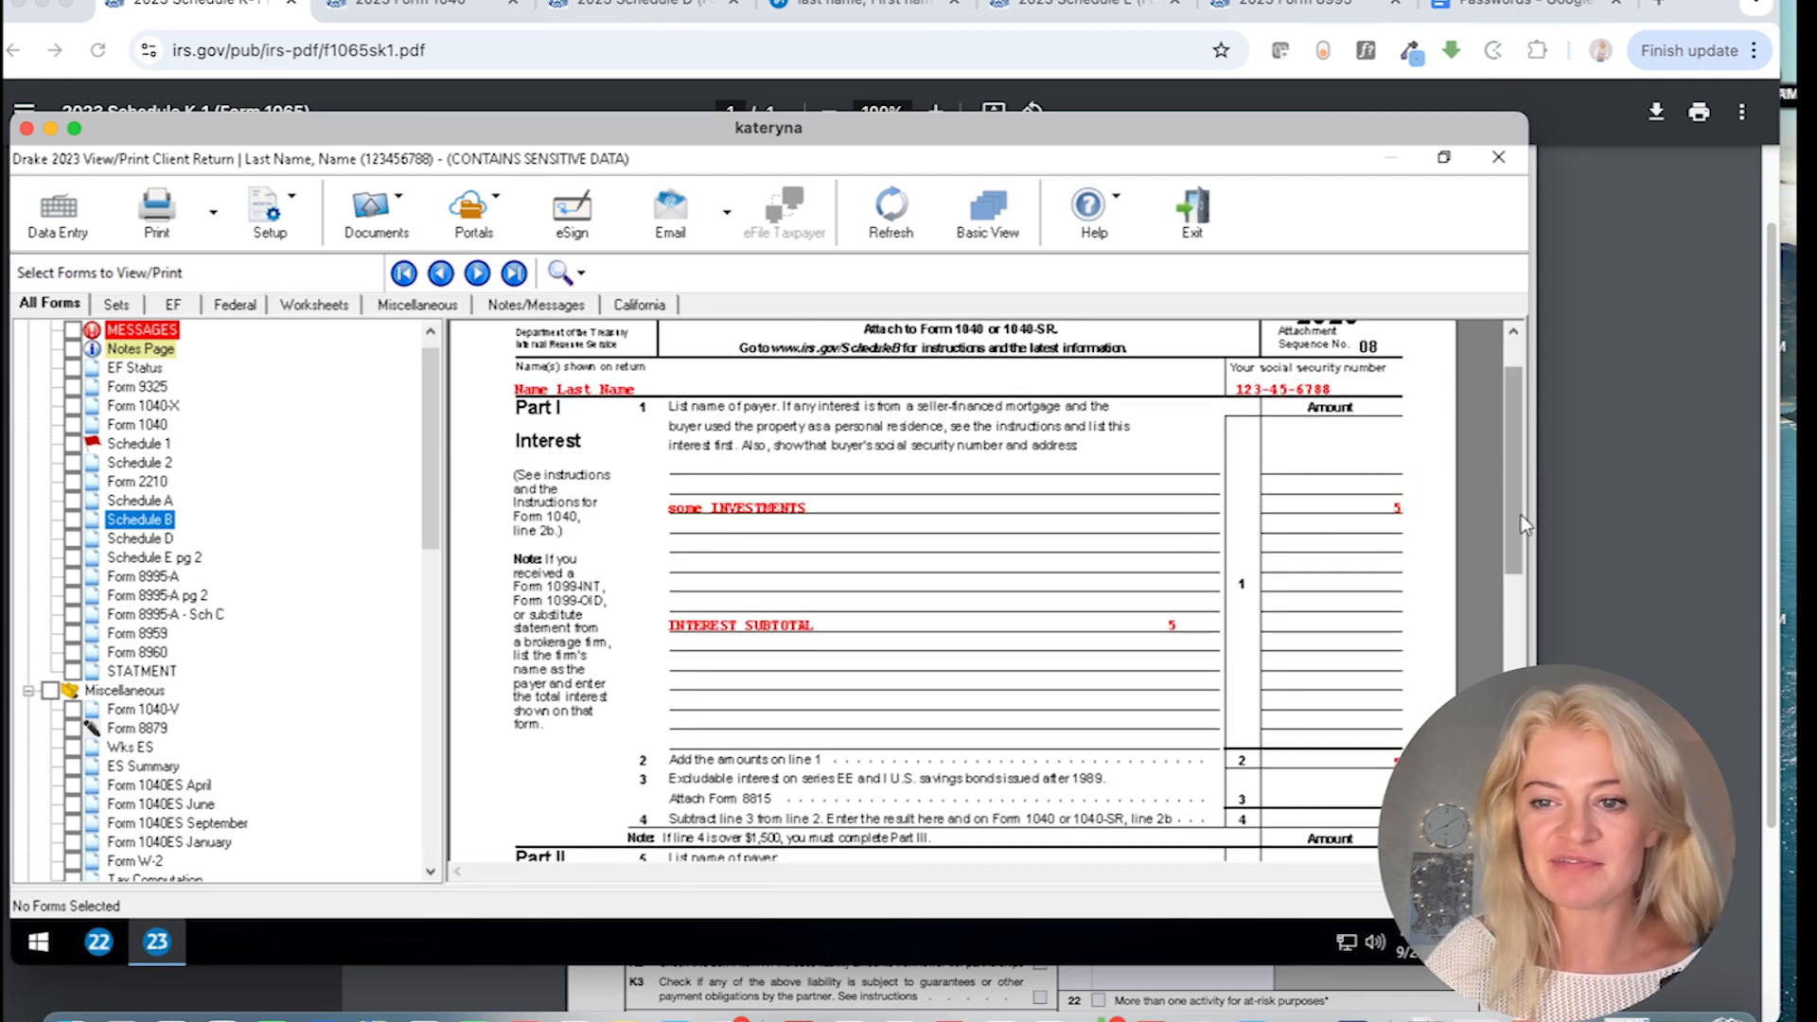
pyautogui.moveTo(1521, 515); pyautogui.dragTo(1518, 554)
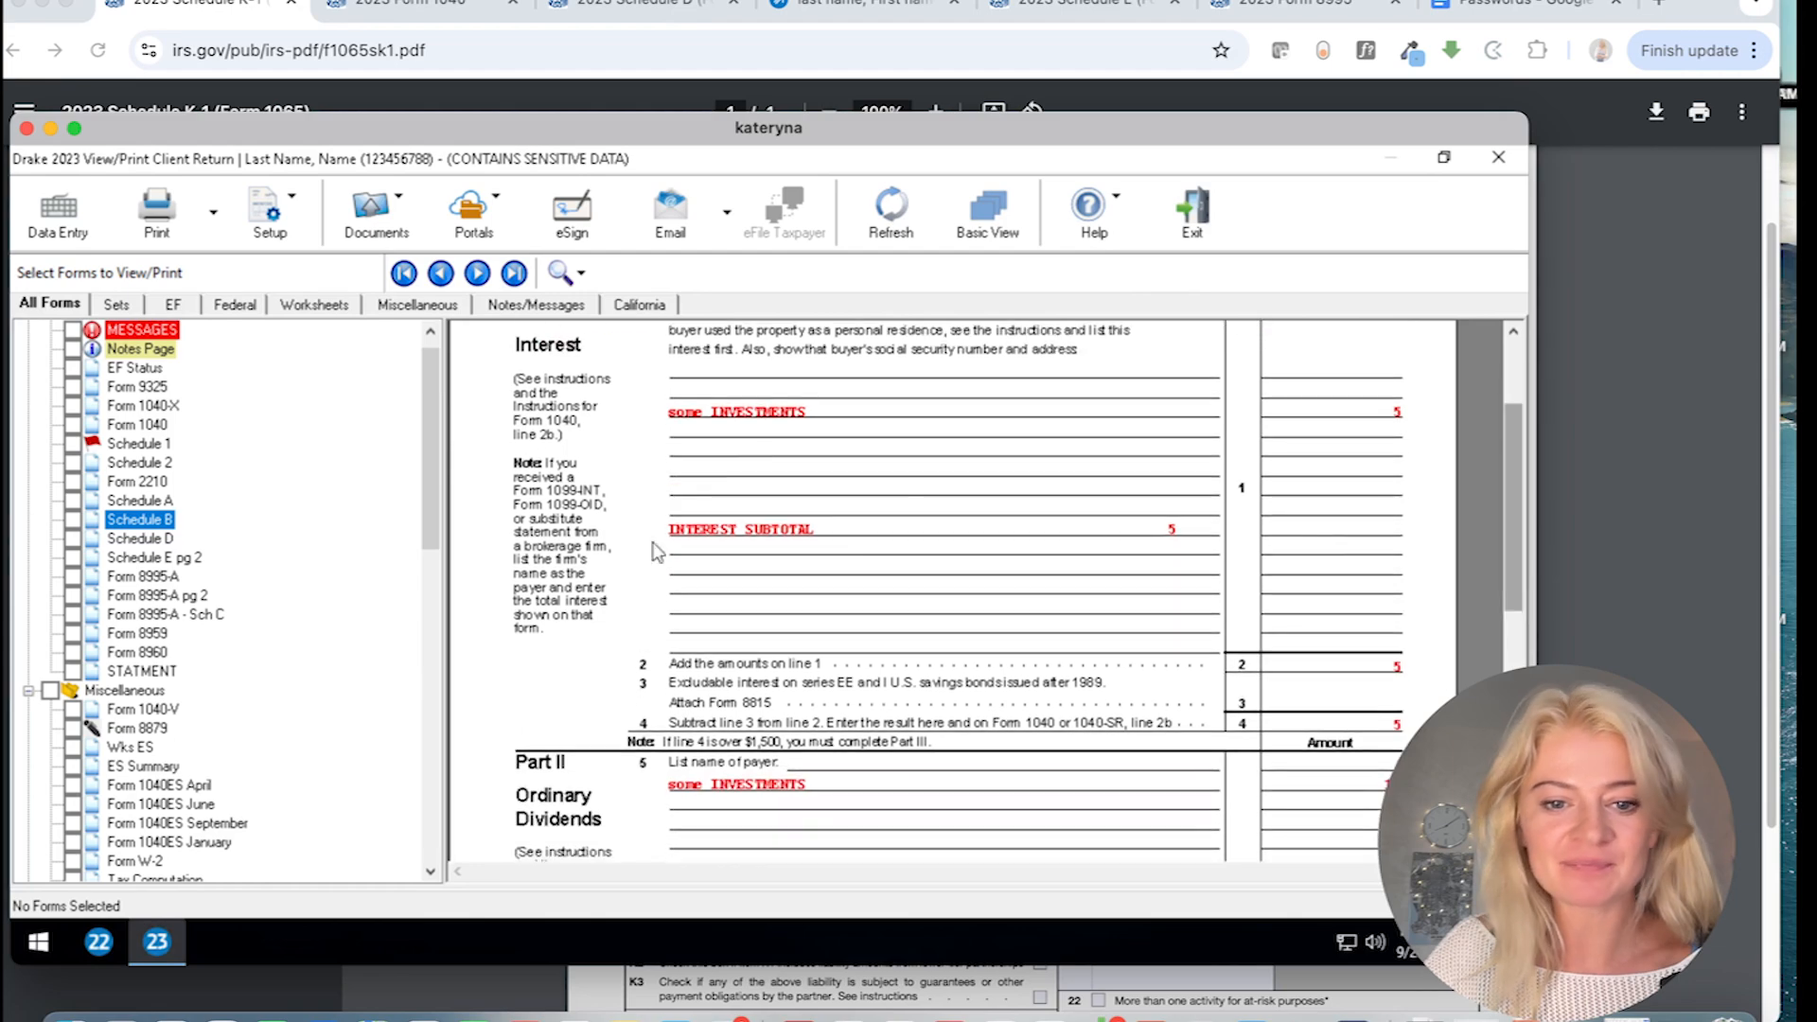
# - View Form 1040 of the prepared return and examine the interest, dividend and capital gain lines in the Income section
pyautogui.click(137, 425)
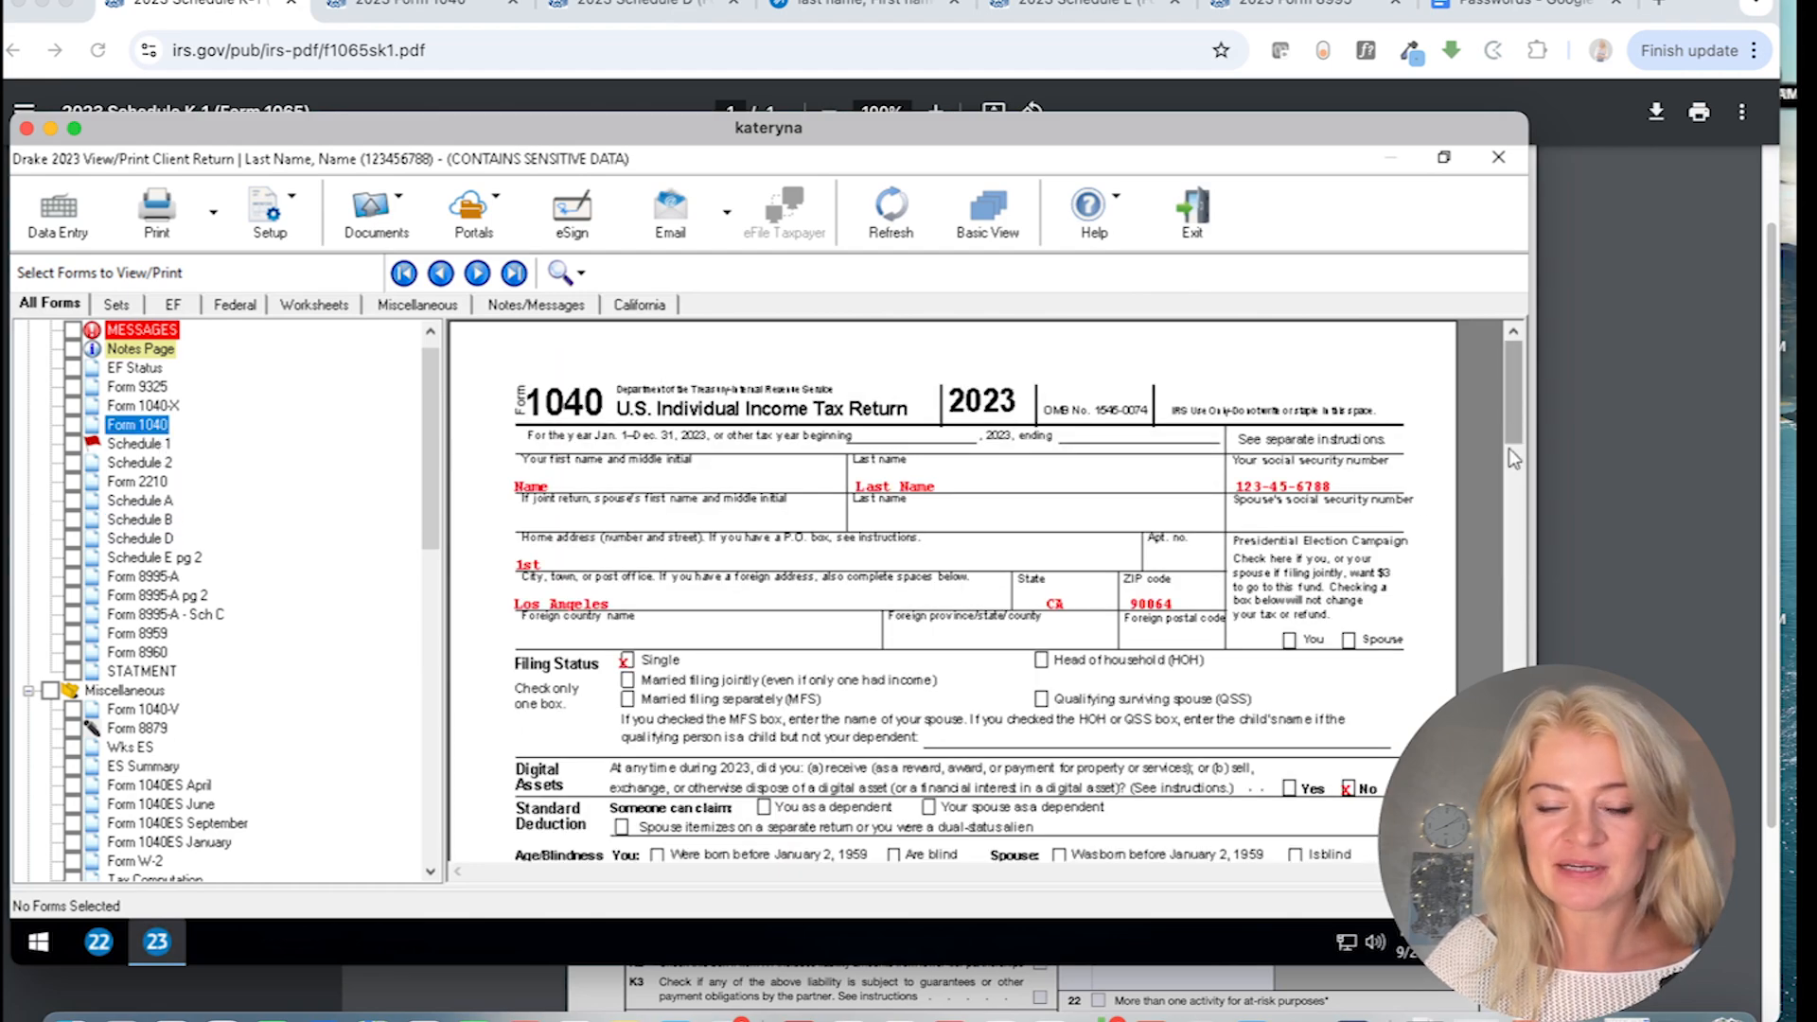
pyautogui.moveTo(1514, 421); pyautogui.dragTo(1509, 512)
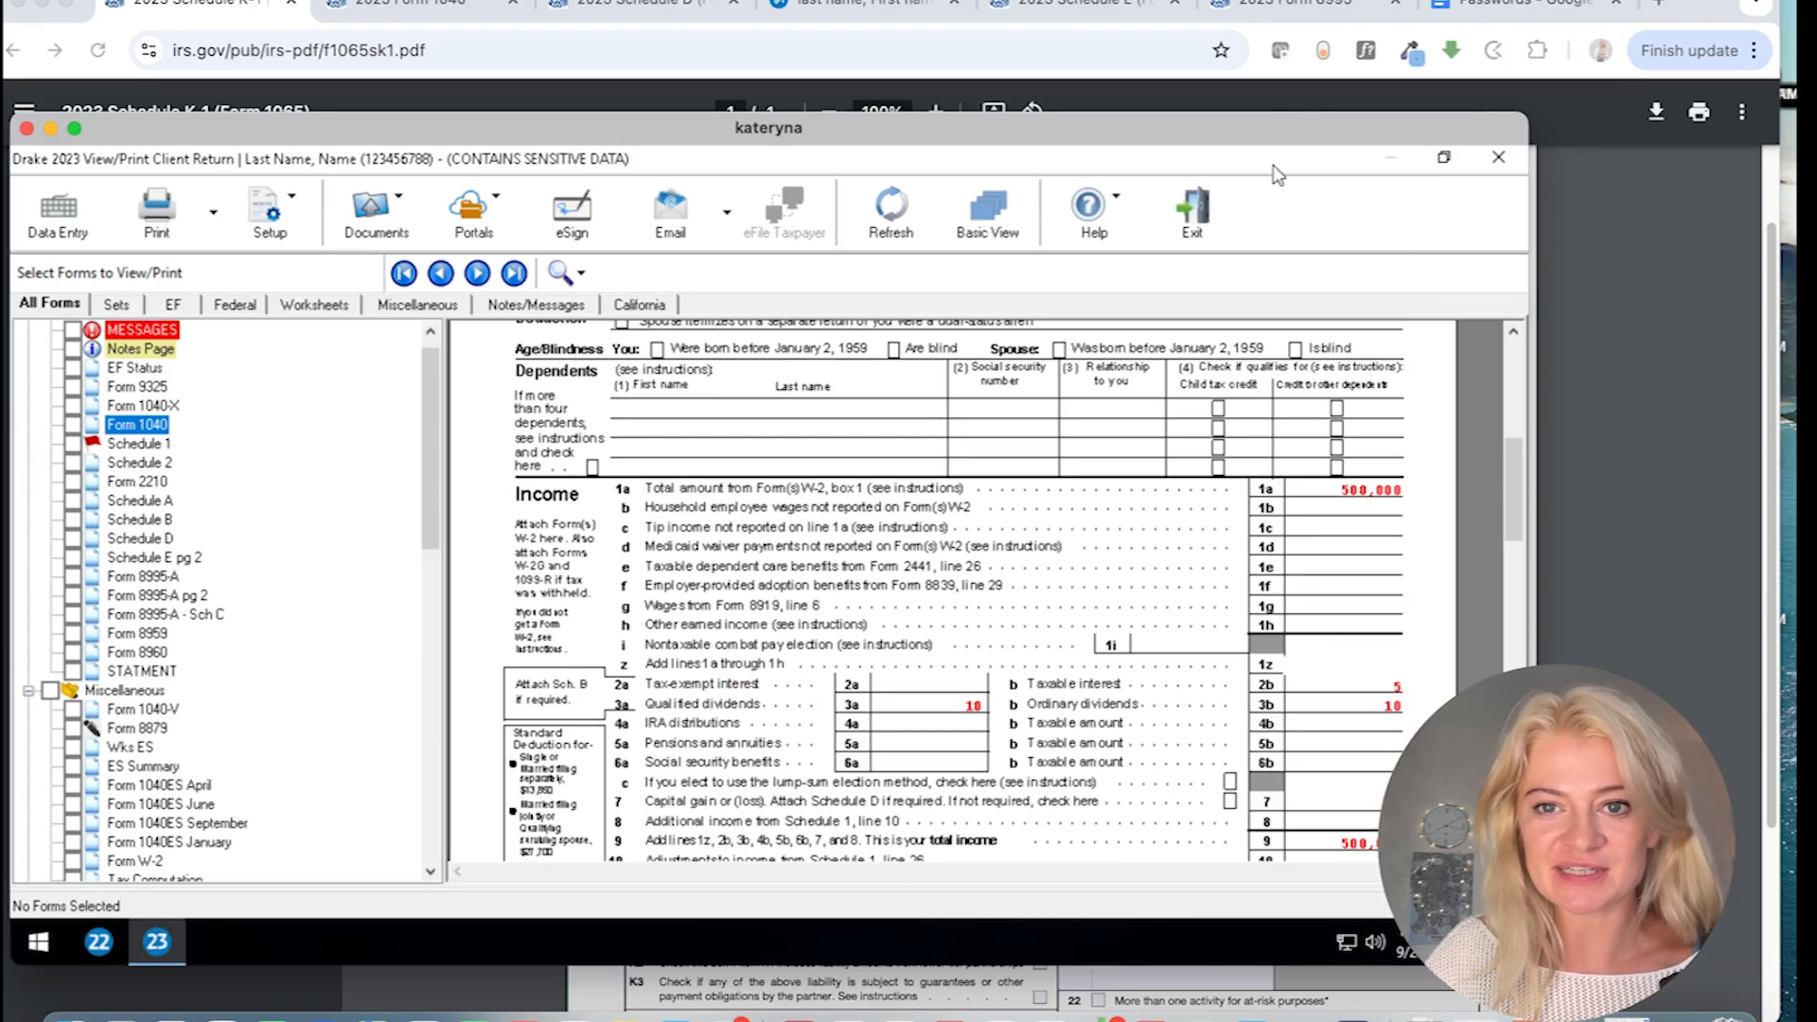
pyautogui.moveTo(1240, 138); pyautogui.dragTo(1169, 106)
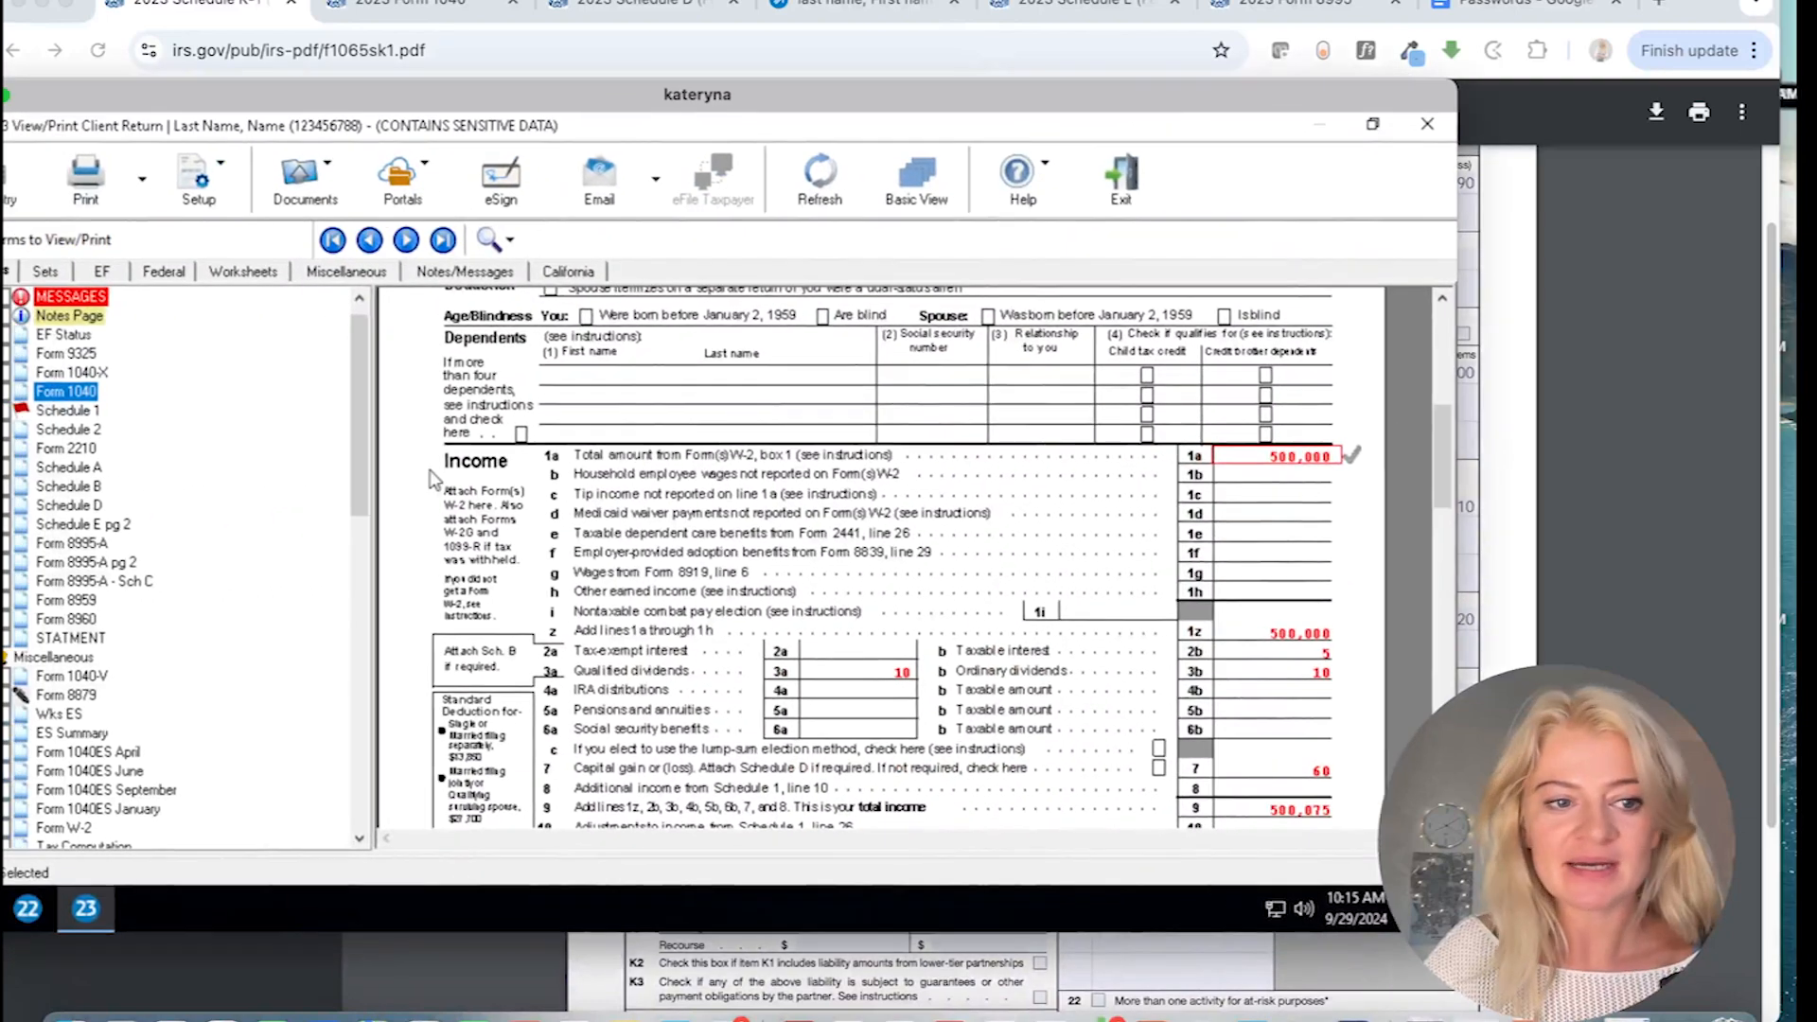
# - View Schedule D and examine the K-1 short-term gain on line 5 and long-term gain on line 12
pyautogui.click(68, 505)
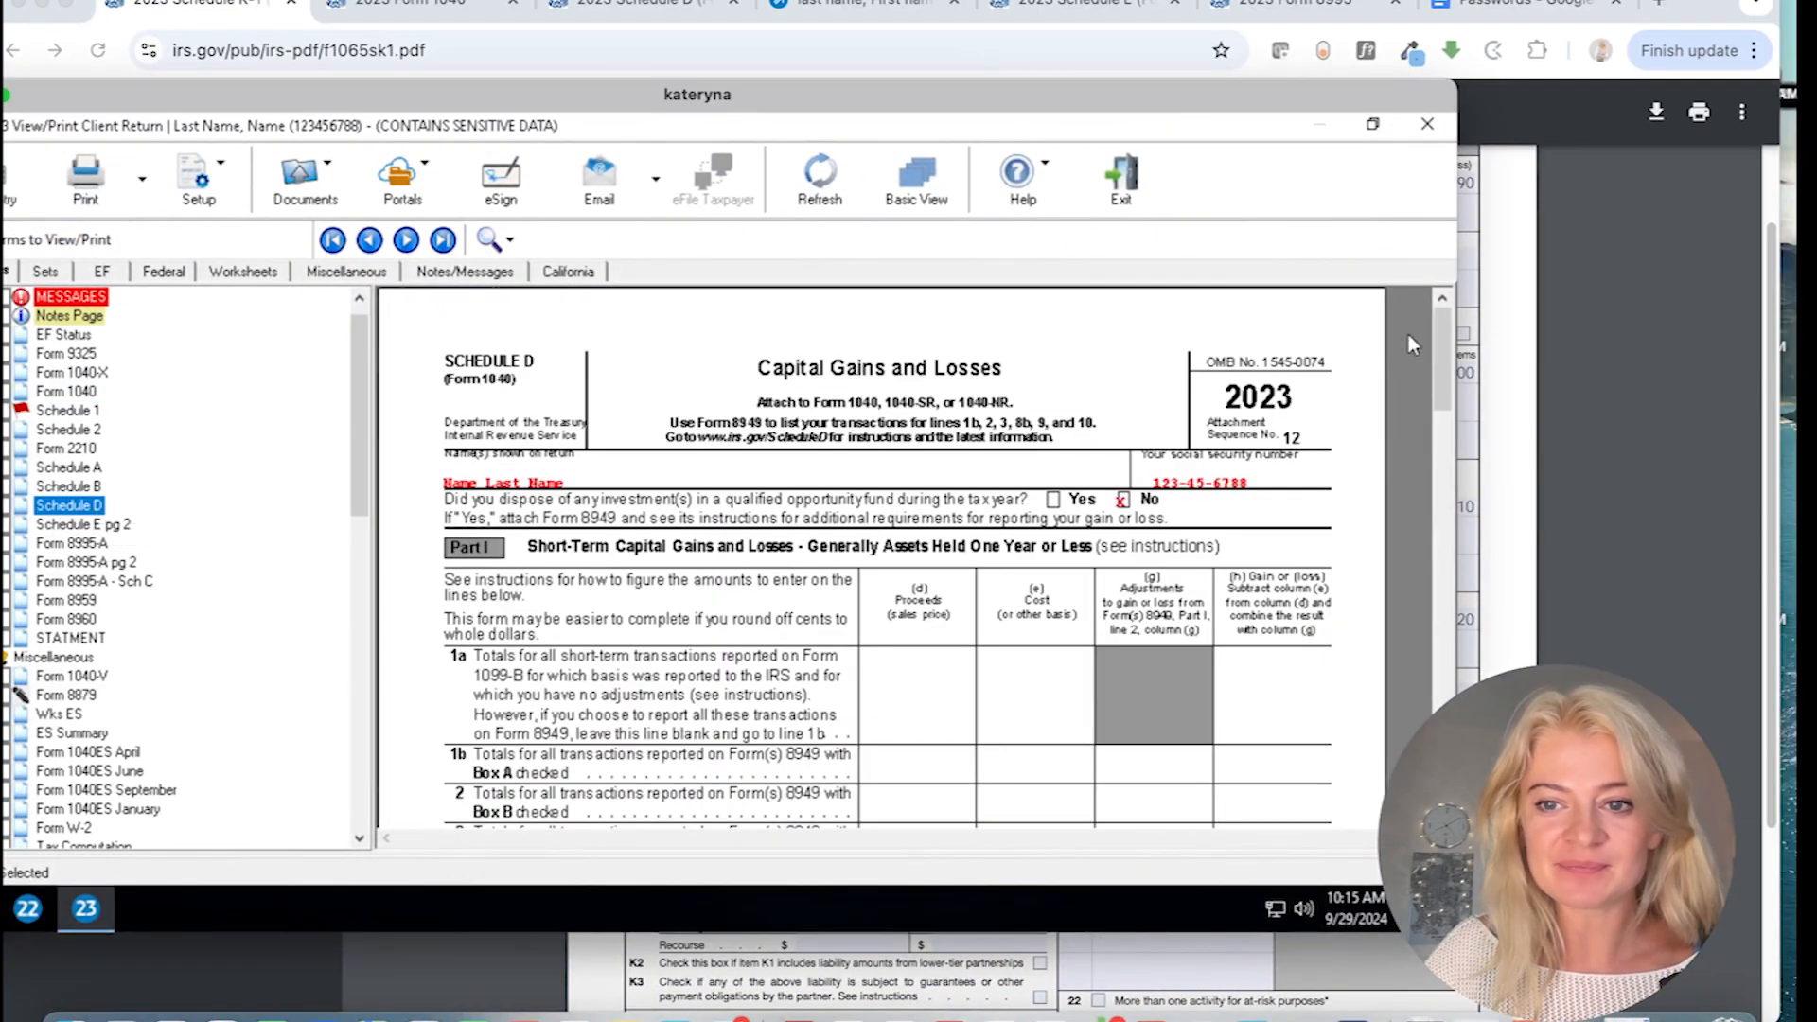
pyautogui.moveTo(1435, 351); pyautogui.dragTo(1427, 430)
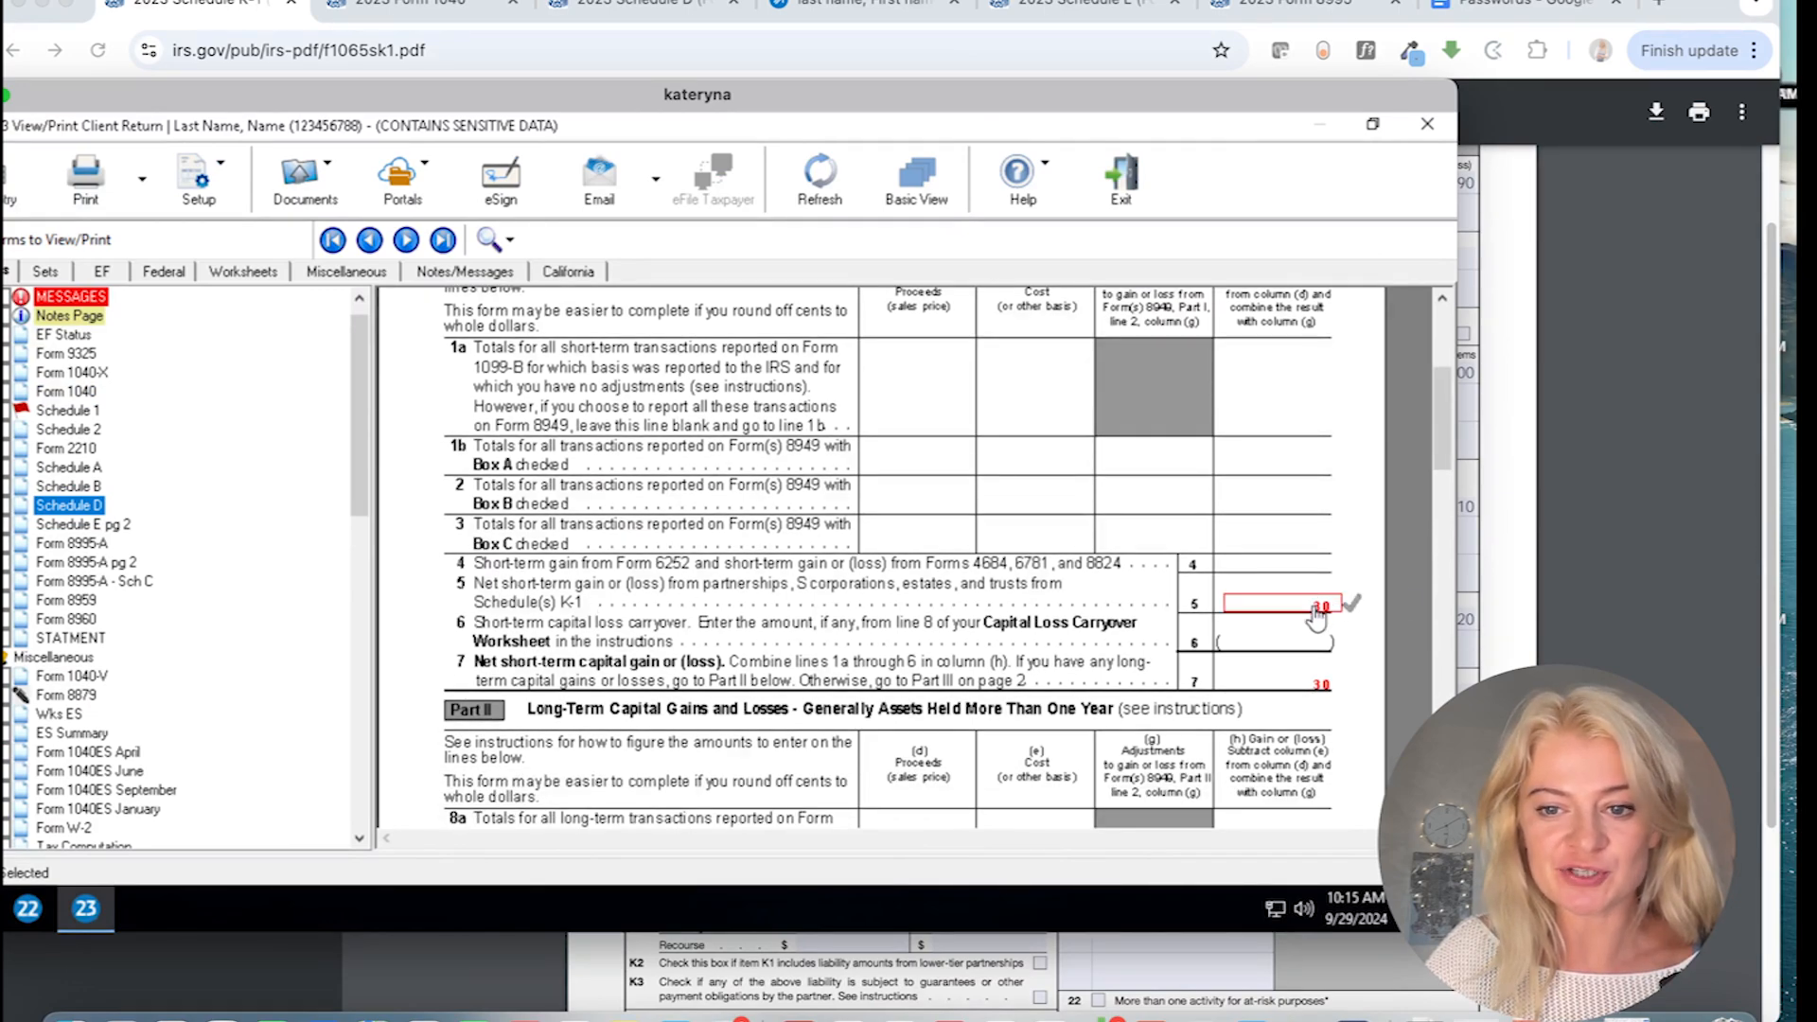
pyautogui.scroll(-5, 1442, 432)
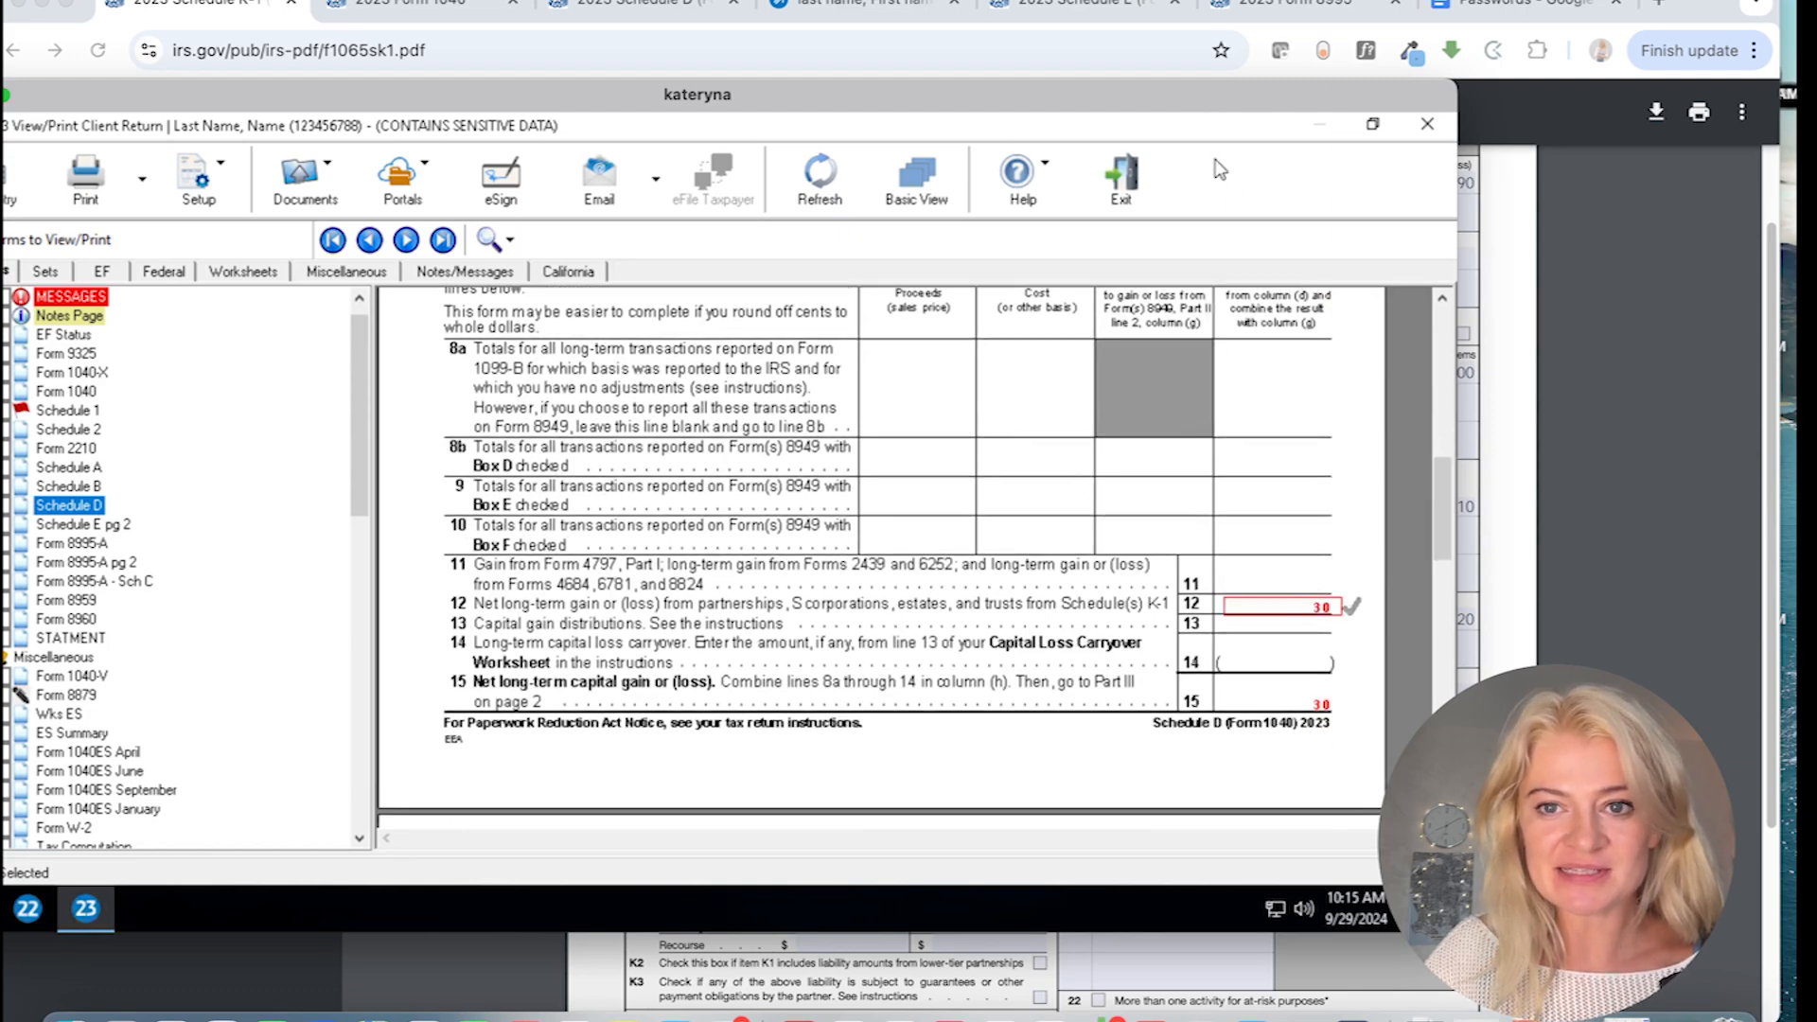
pyautogui.moveTo(1216, 106); pyautogui.dragTo(1077, 205)
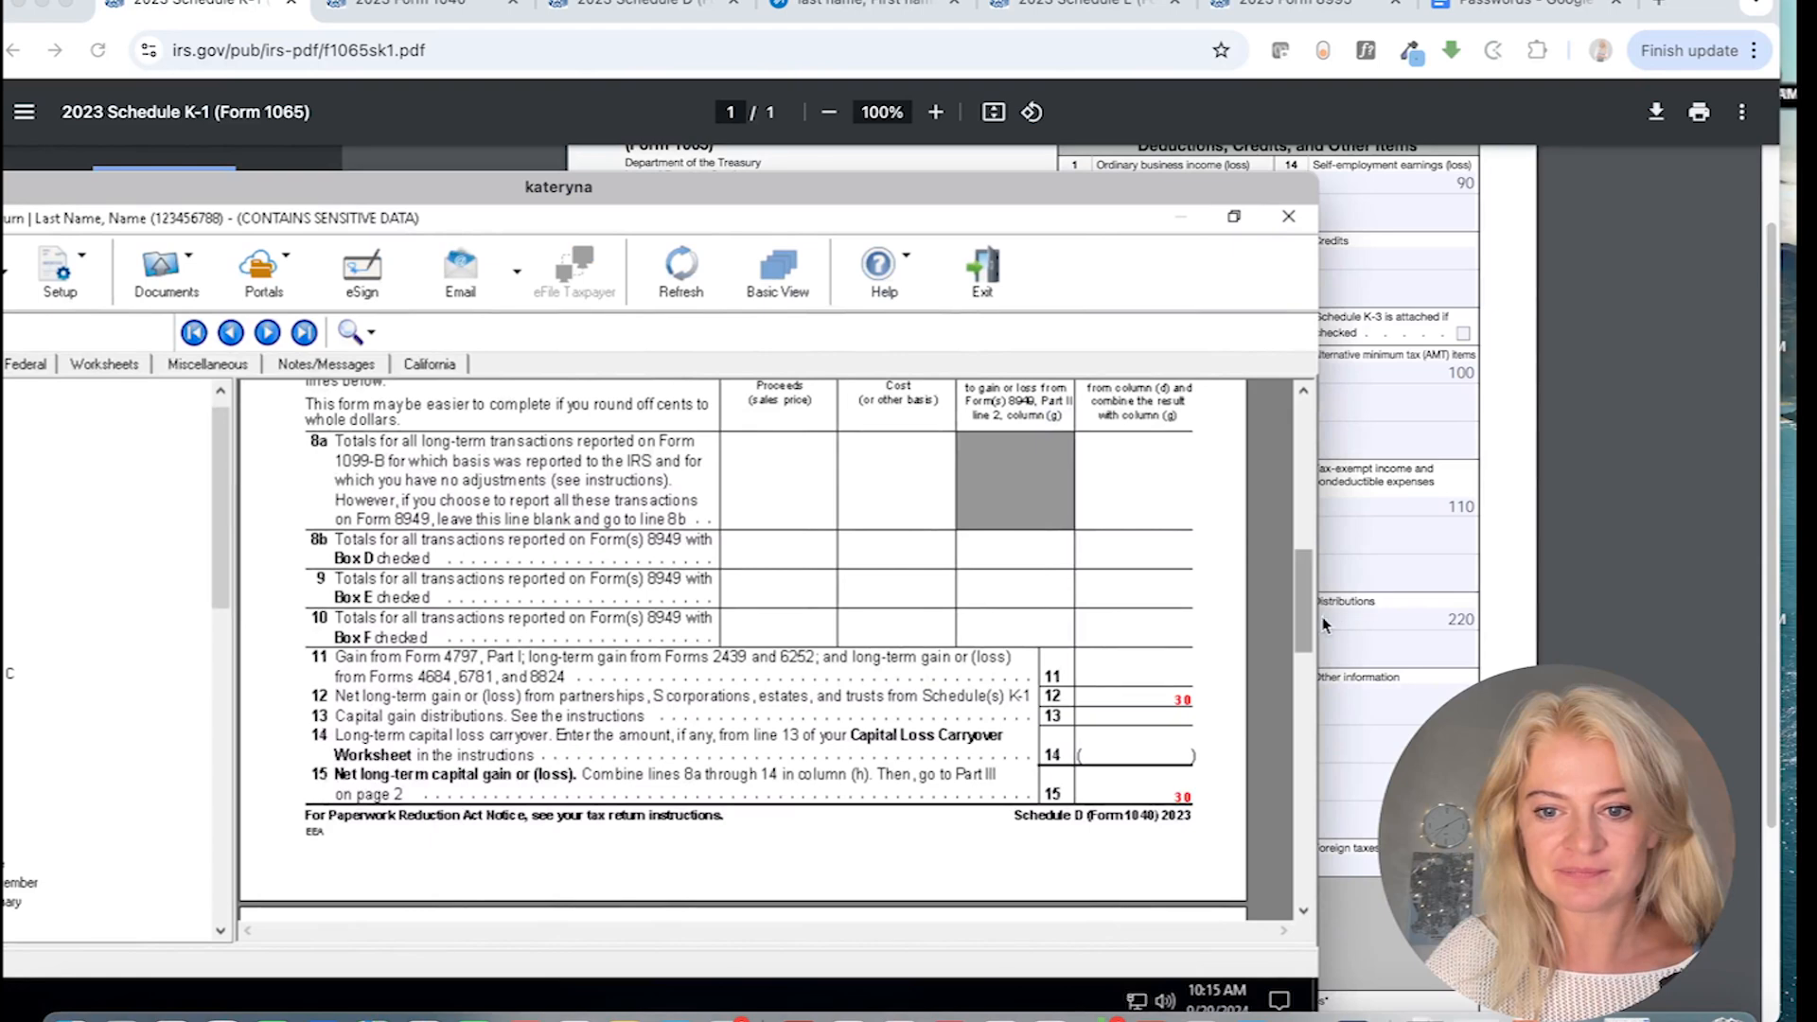
# - Examine the Schedule D Part III summary, including the unrecaptured section 1250 gain on line 19
pyautogui.scroll(-5, 1303, 725)
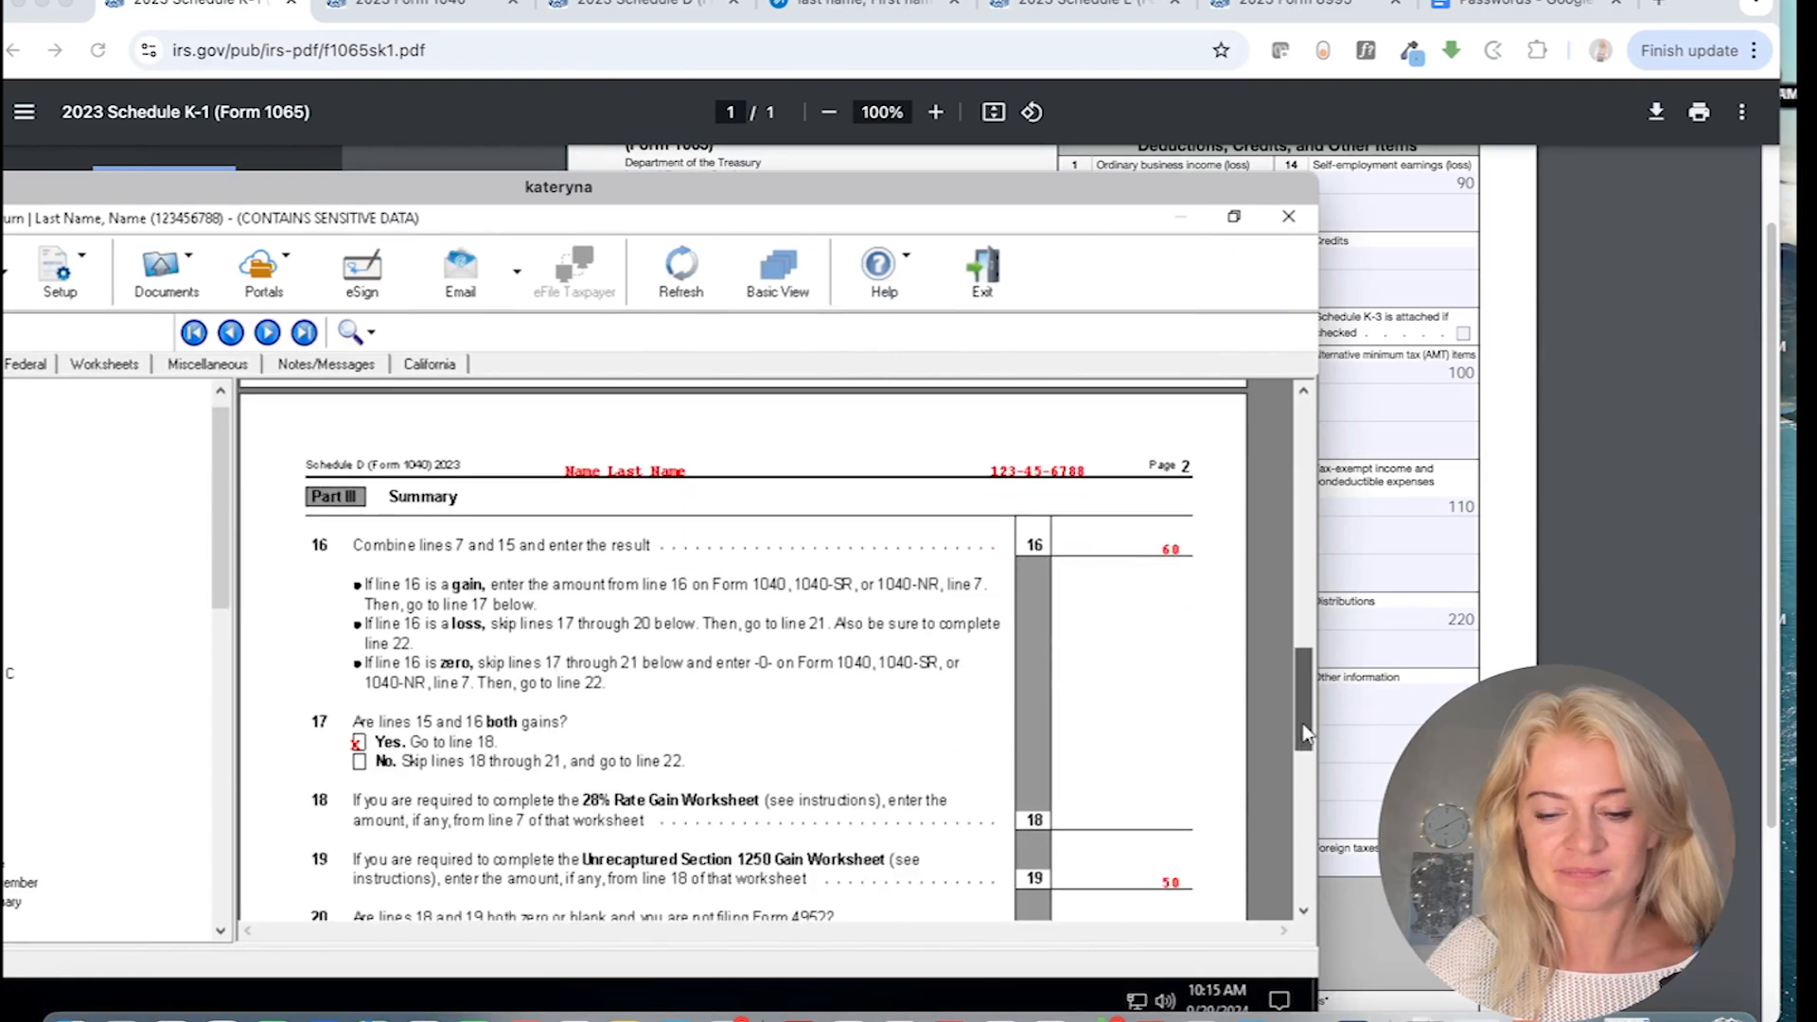
pyautogui.scroll(-3, 1303, 723)
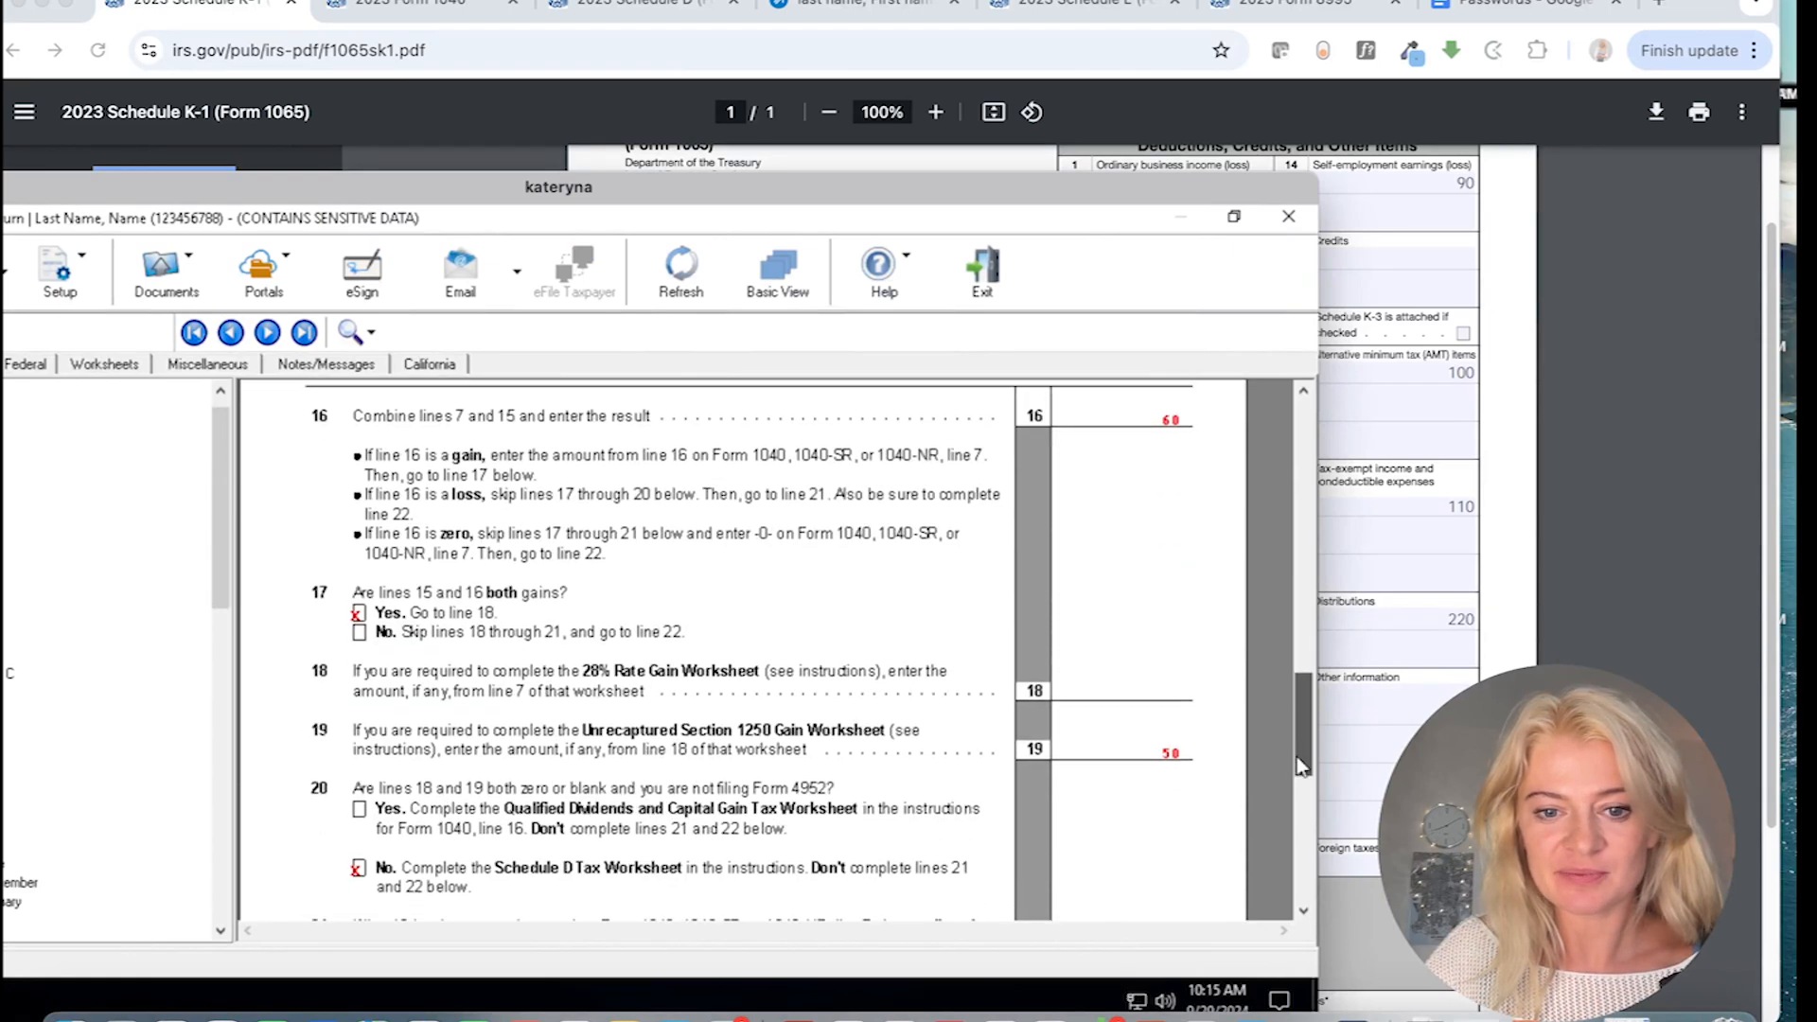
pyautogui.click(1172, 762)
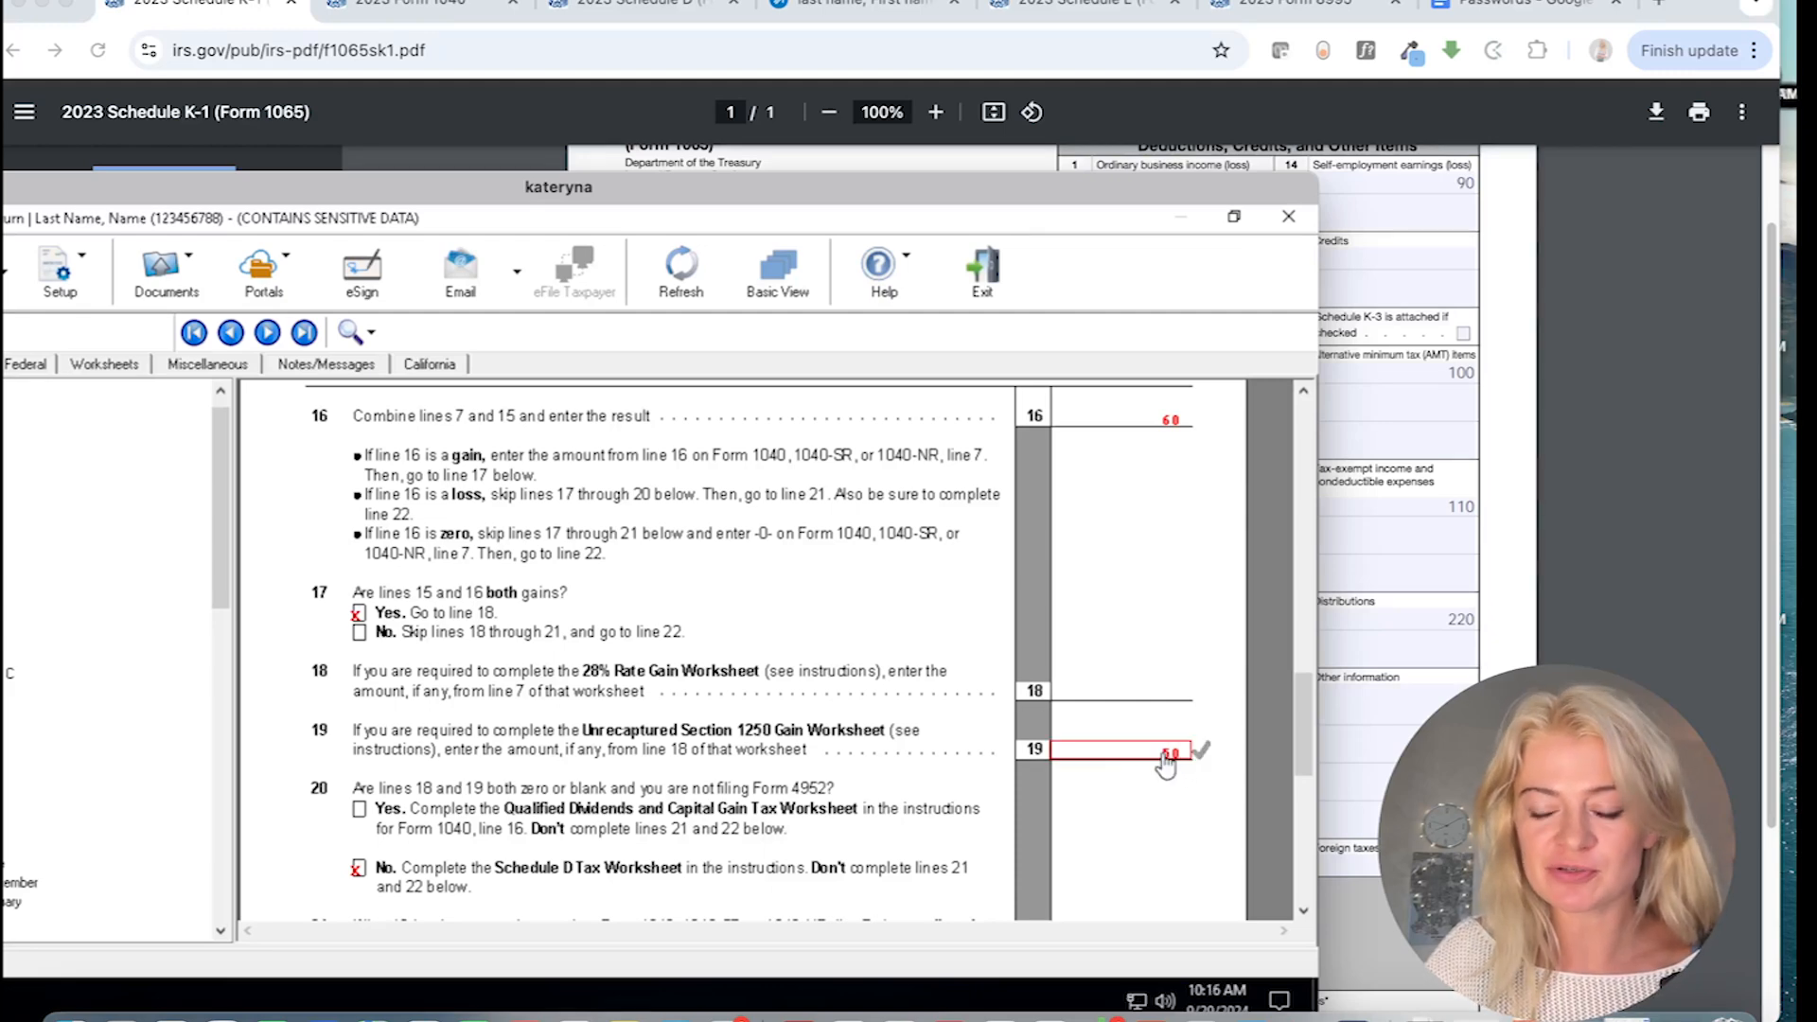
pyautogui.moveTo(1090, 218); pyautogui.dragTo(1086, 178)
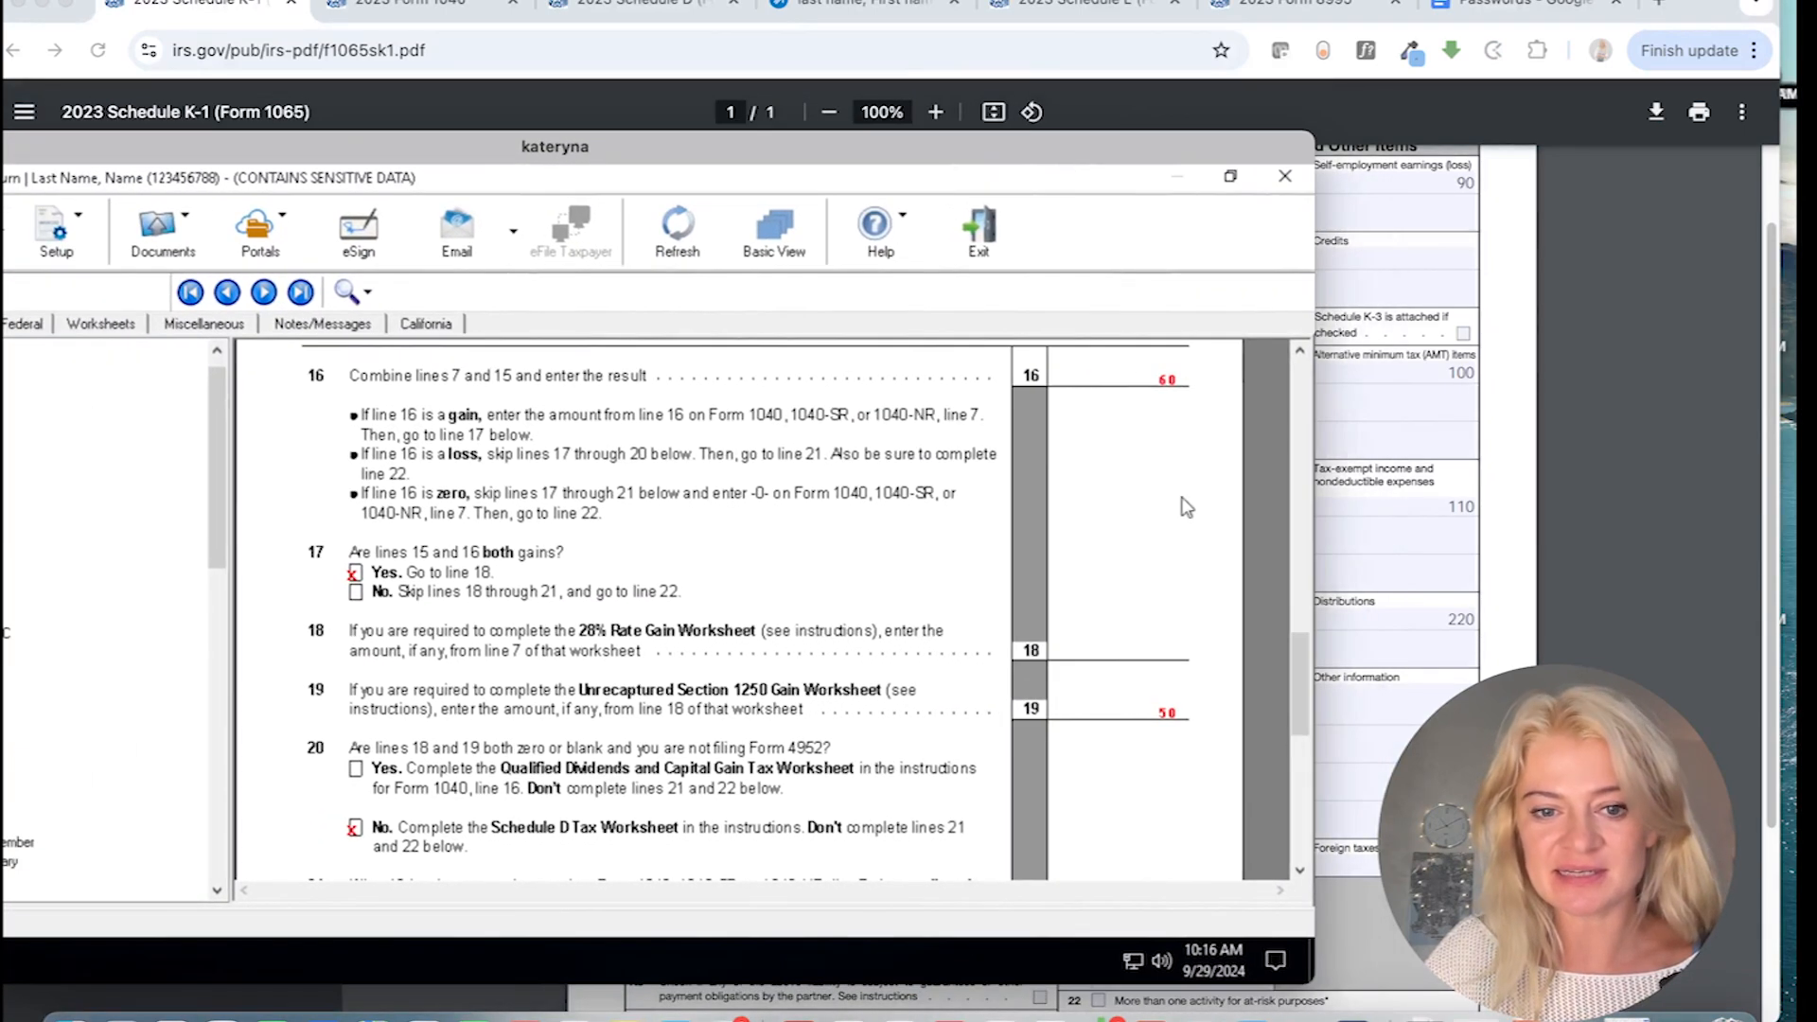
pyautogui.moveTo(1301, 710); pyautogui.dragTo(1291, 587)
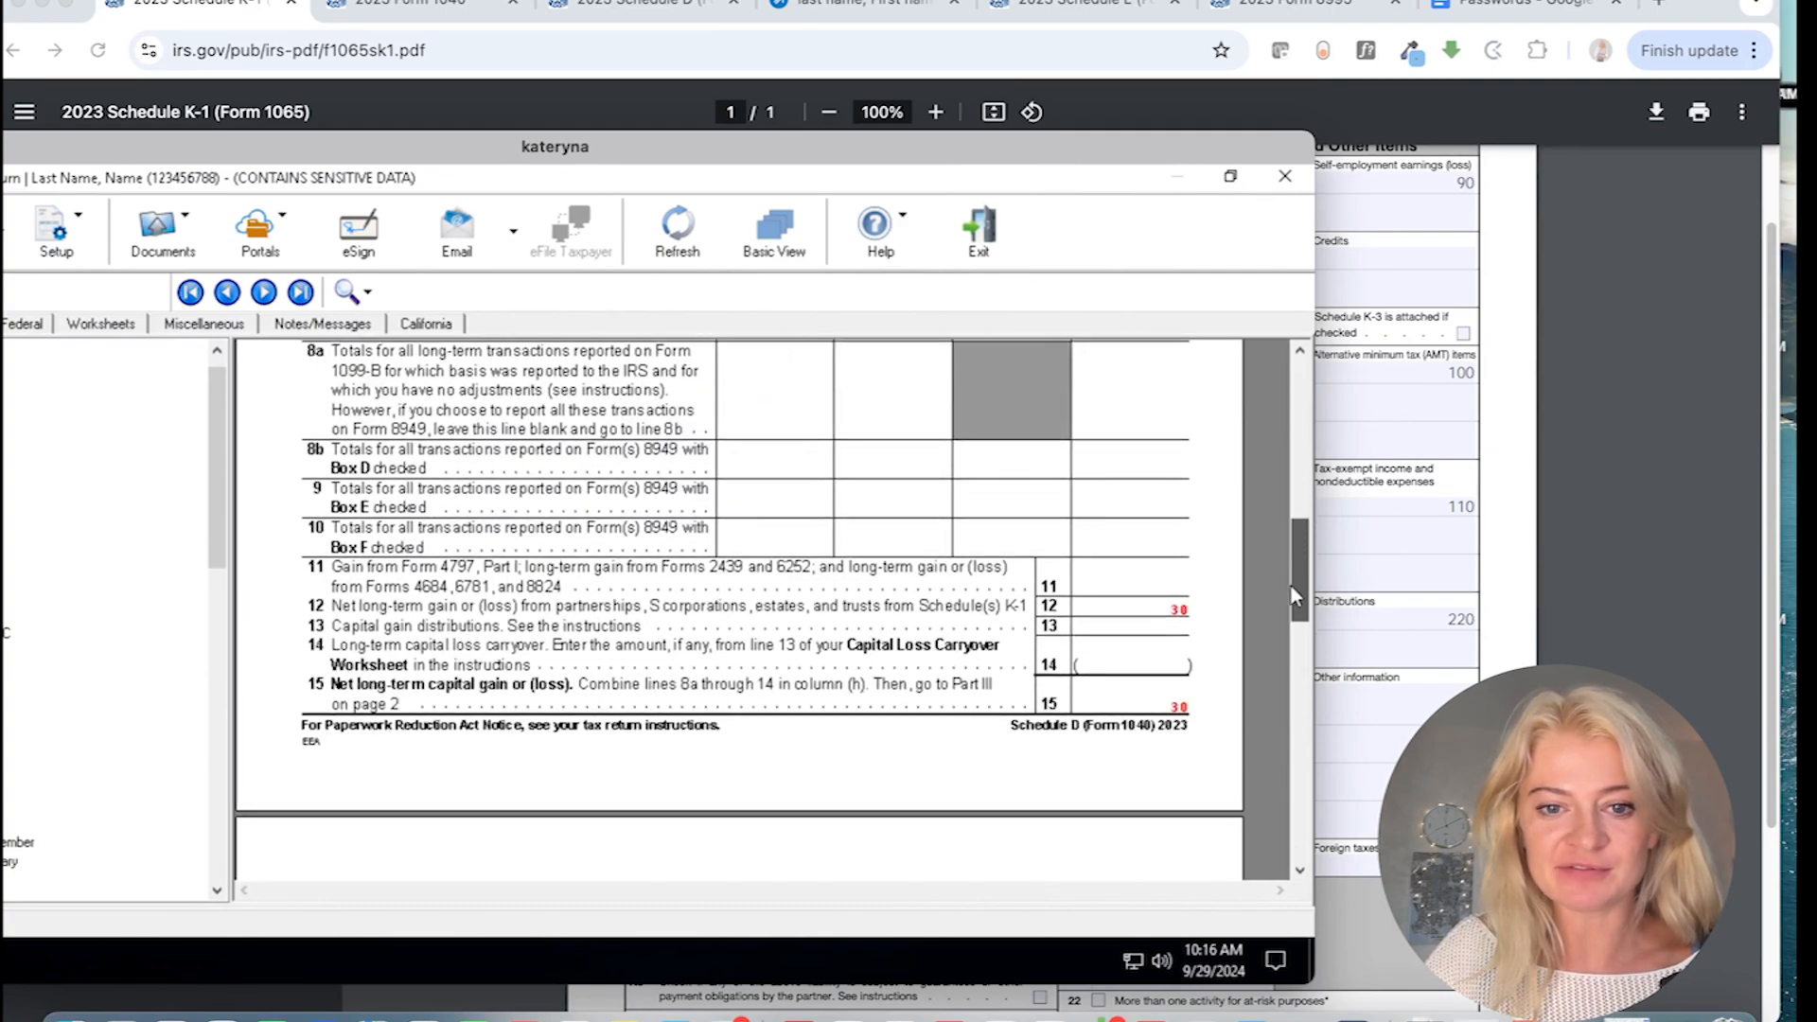
# - Switch to the Schedule K-1 (Form 1065) PDF and review the capital gain boxes 8 to 10 and the royalties in box 7
pyautogui.click(1389, 594)
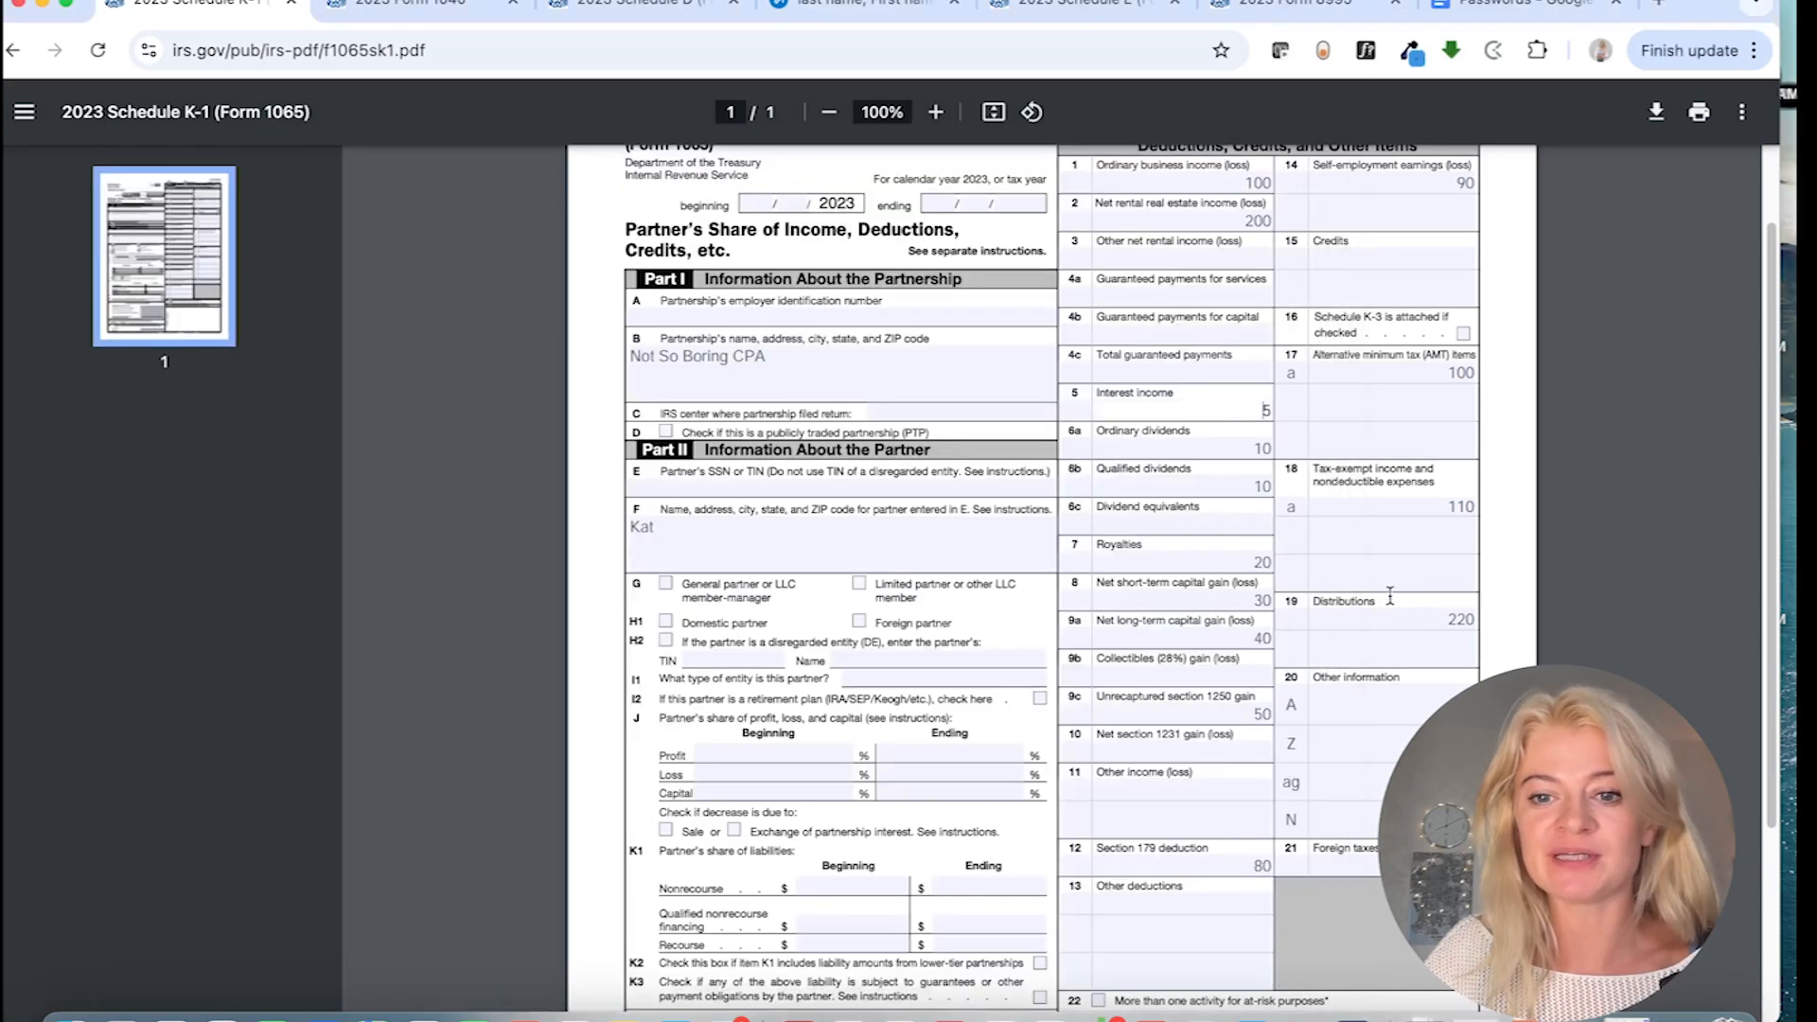
pyautogui.click(1244, 595)
pyautogui.click(1270, 632)
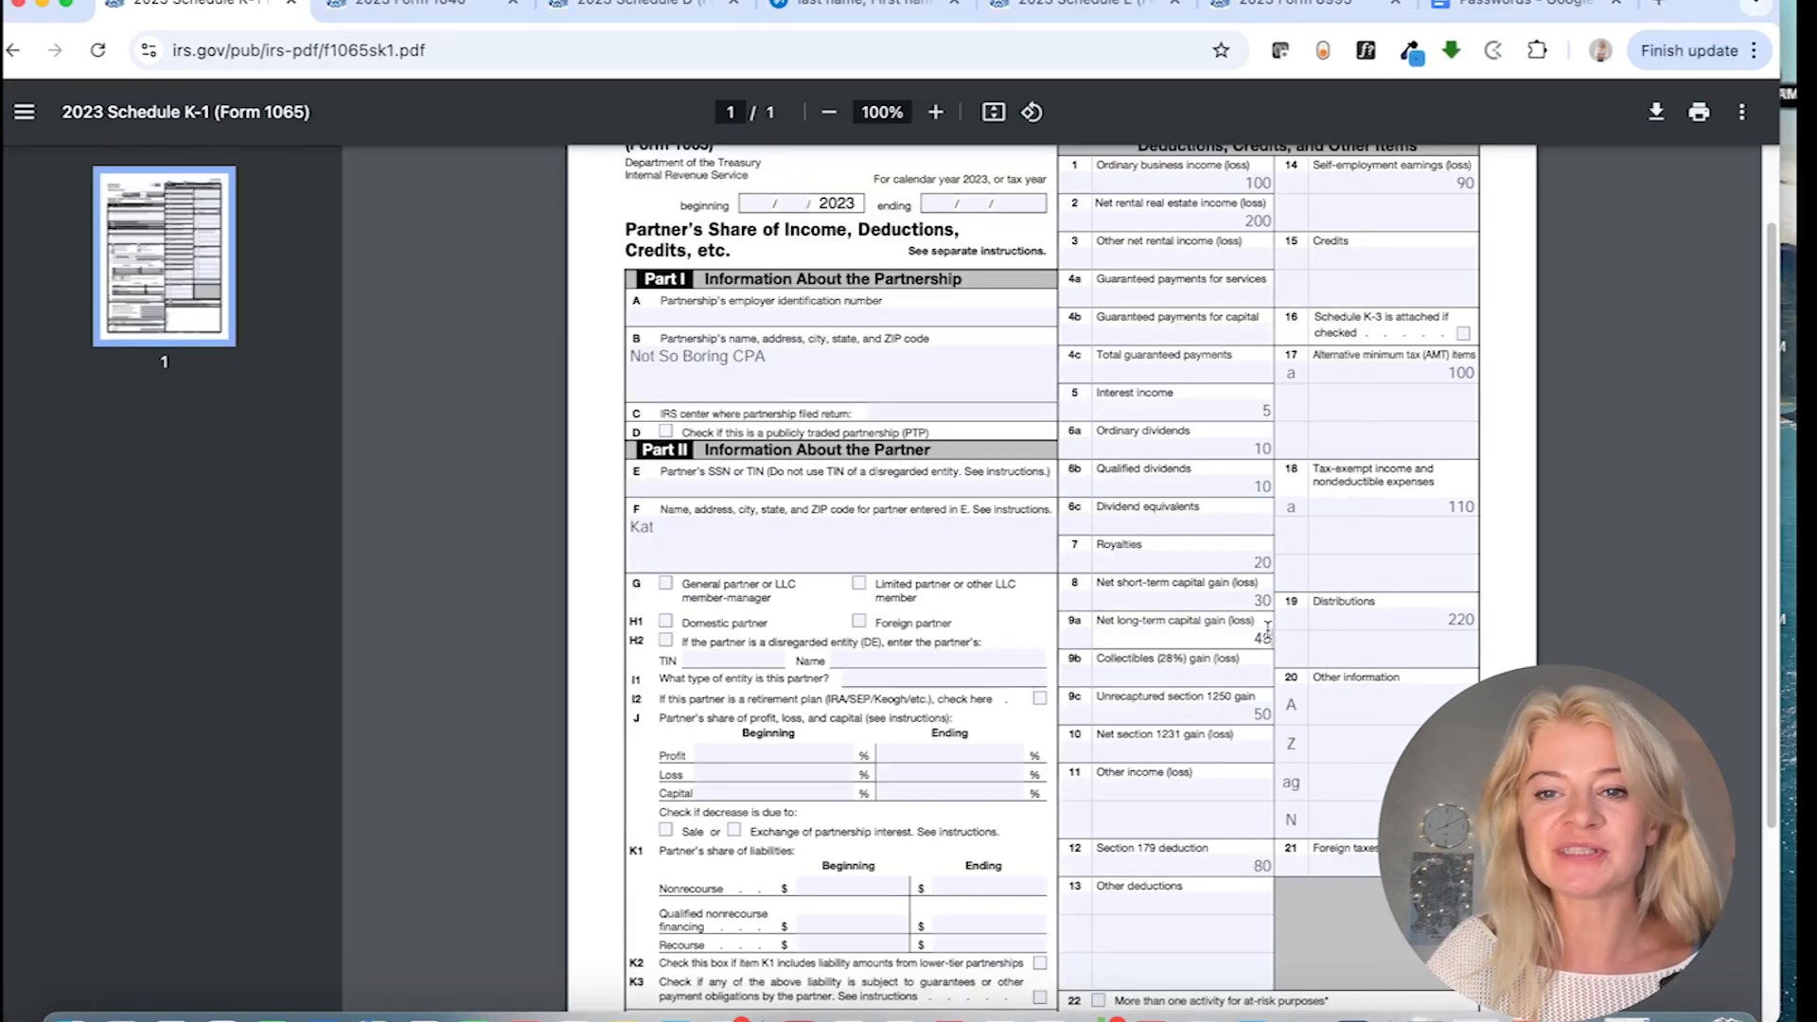
pyautogui.click(1270, 742)
pyautogui.click(1243, 566)
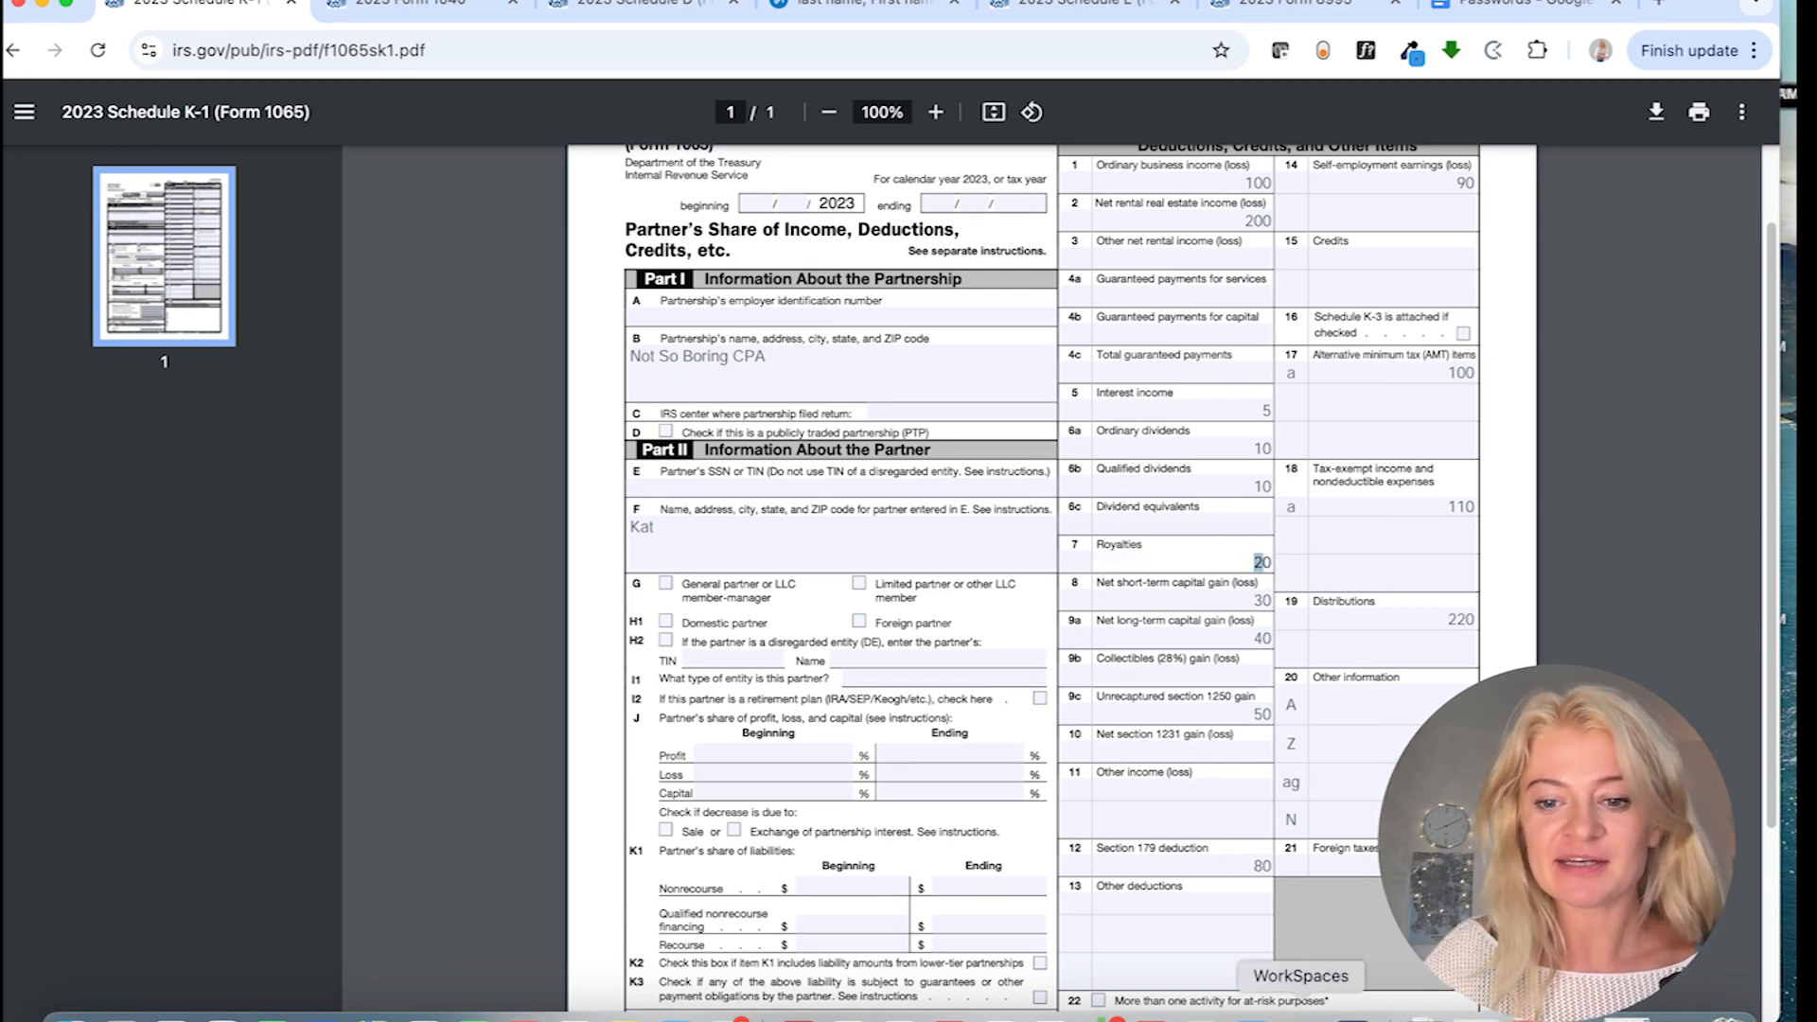
# - Switch to the CCH tax program in WorkSpaces, enter 20 as royalties on line 7 of the partnership K-1 worksheet, and calculate the return
pyautogui.rightClick(1311, 1015)
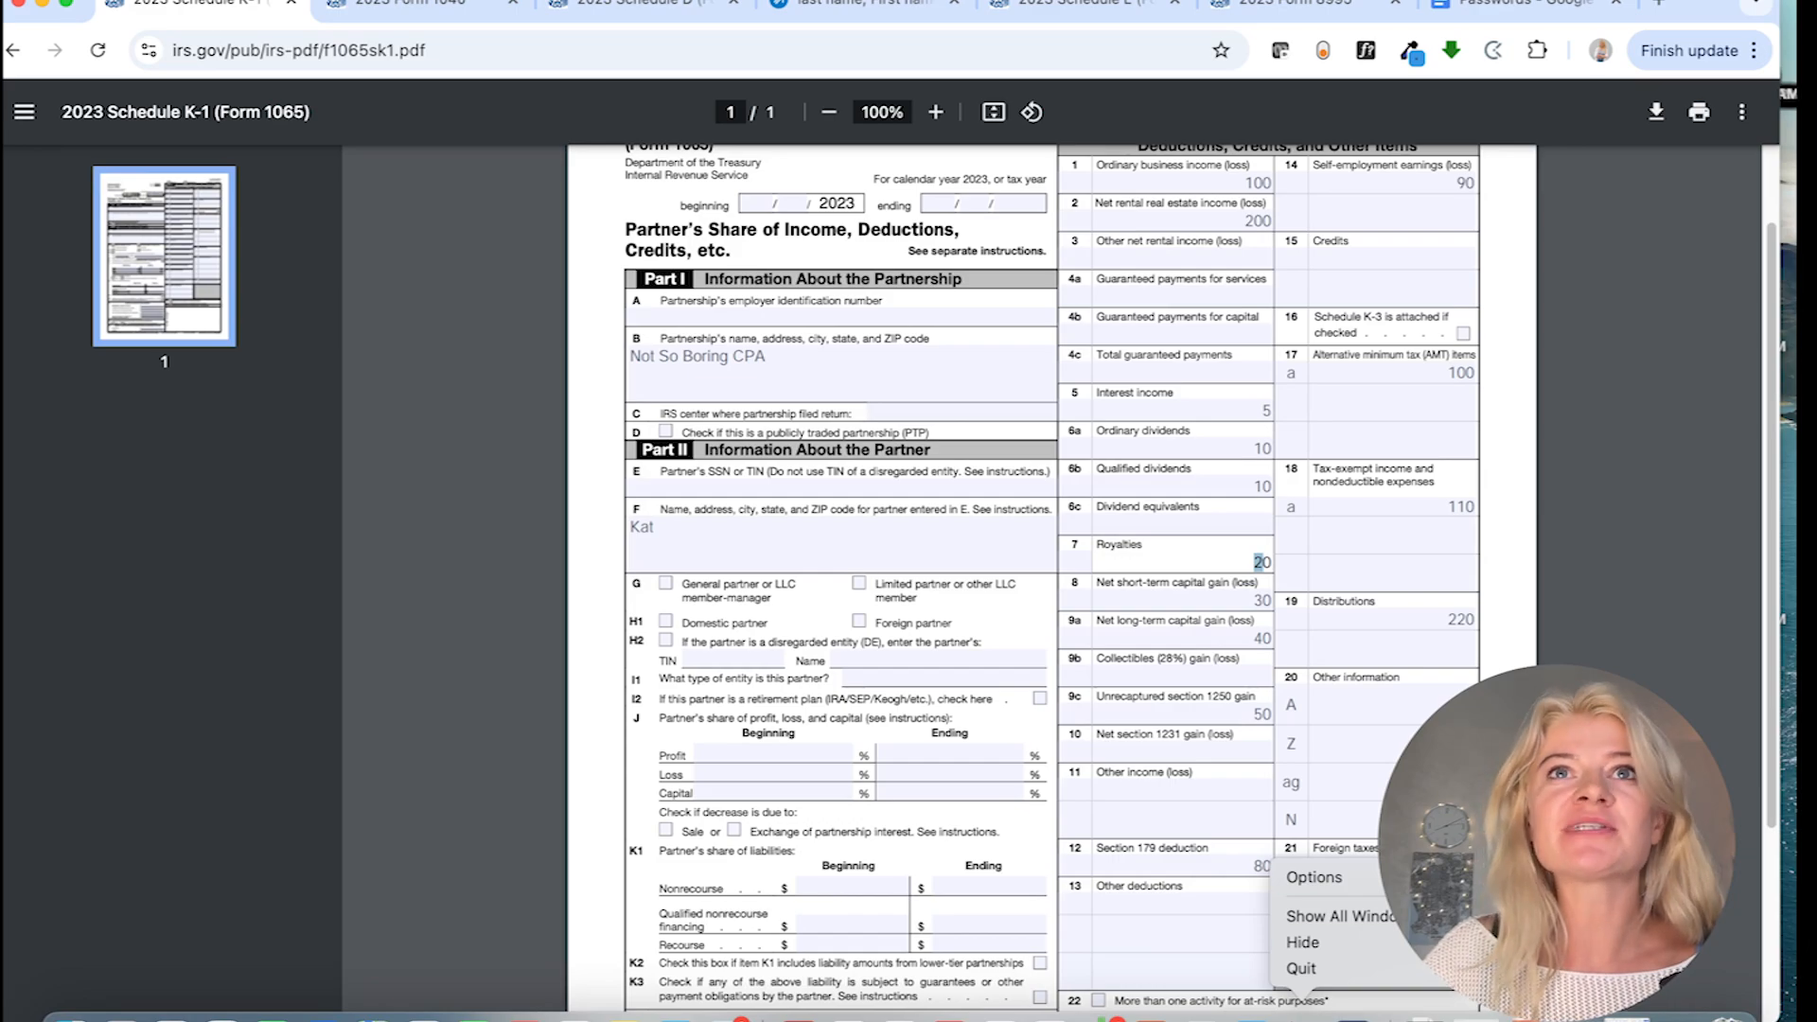
pyautogui.click(1337, 972)
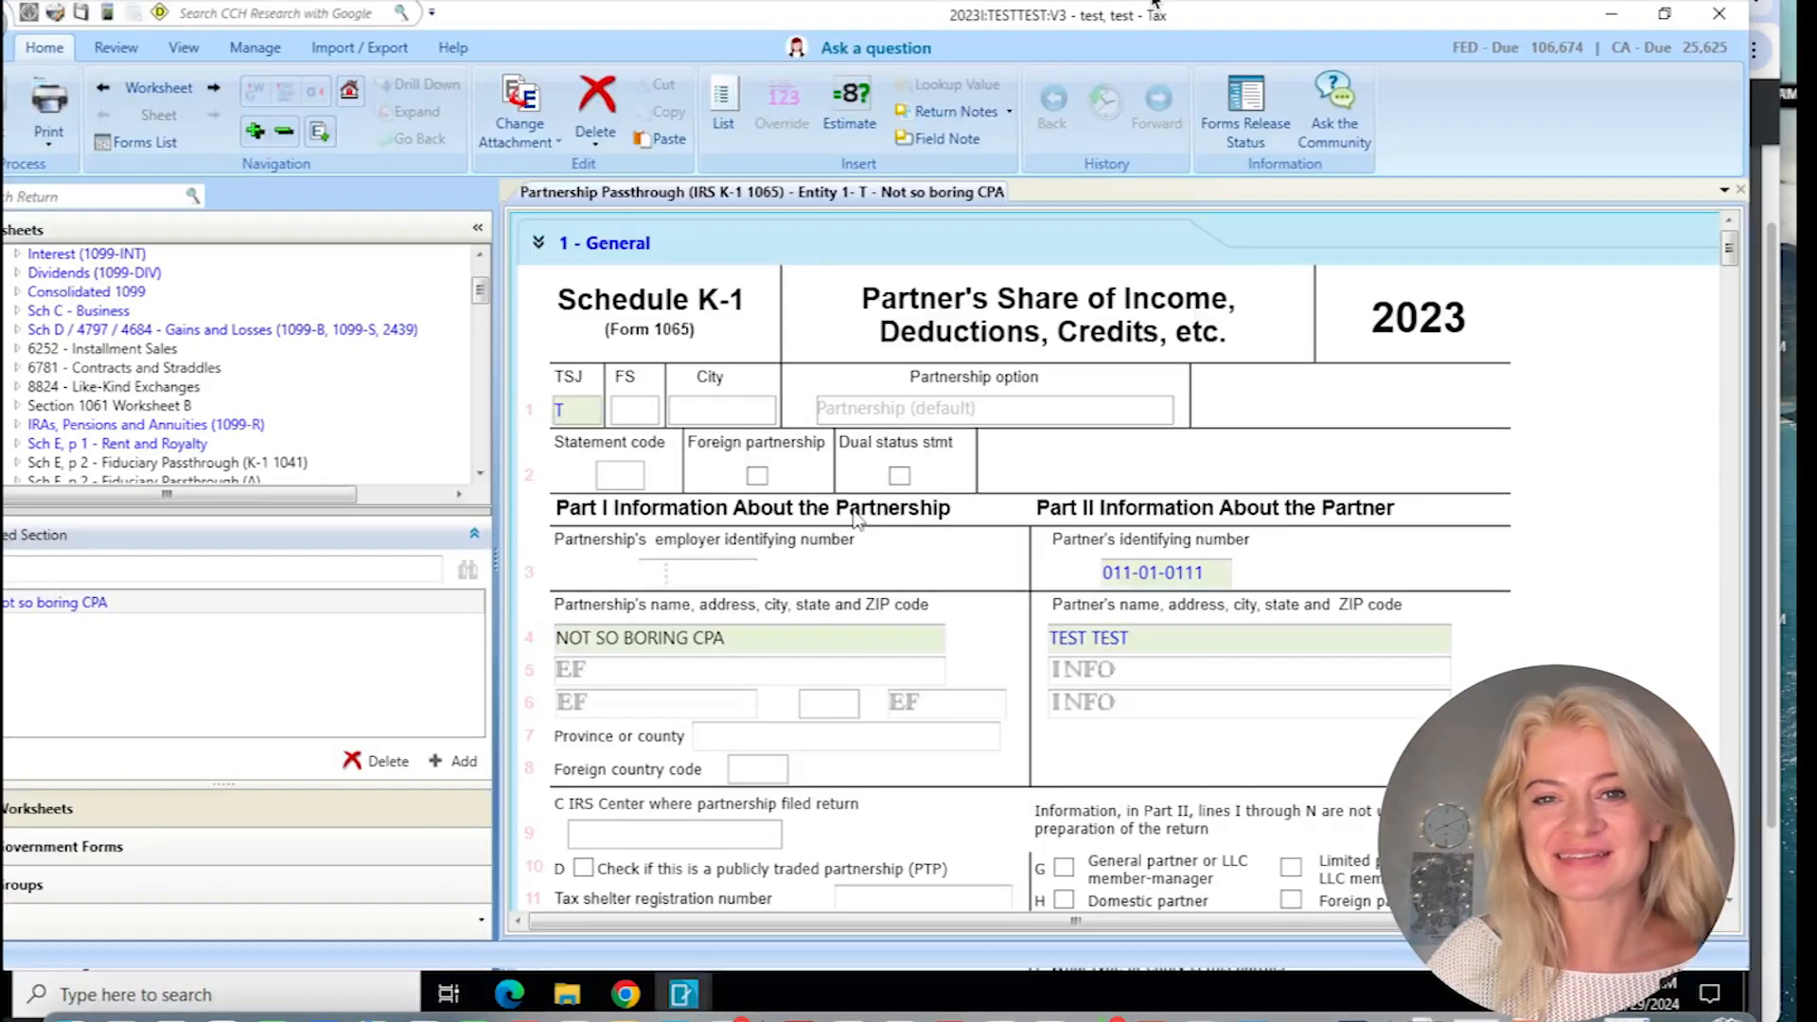
pyautogui.moveTo(1732, 254); pyautogui.dragTo(1723, 398)
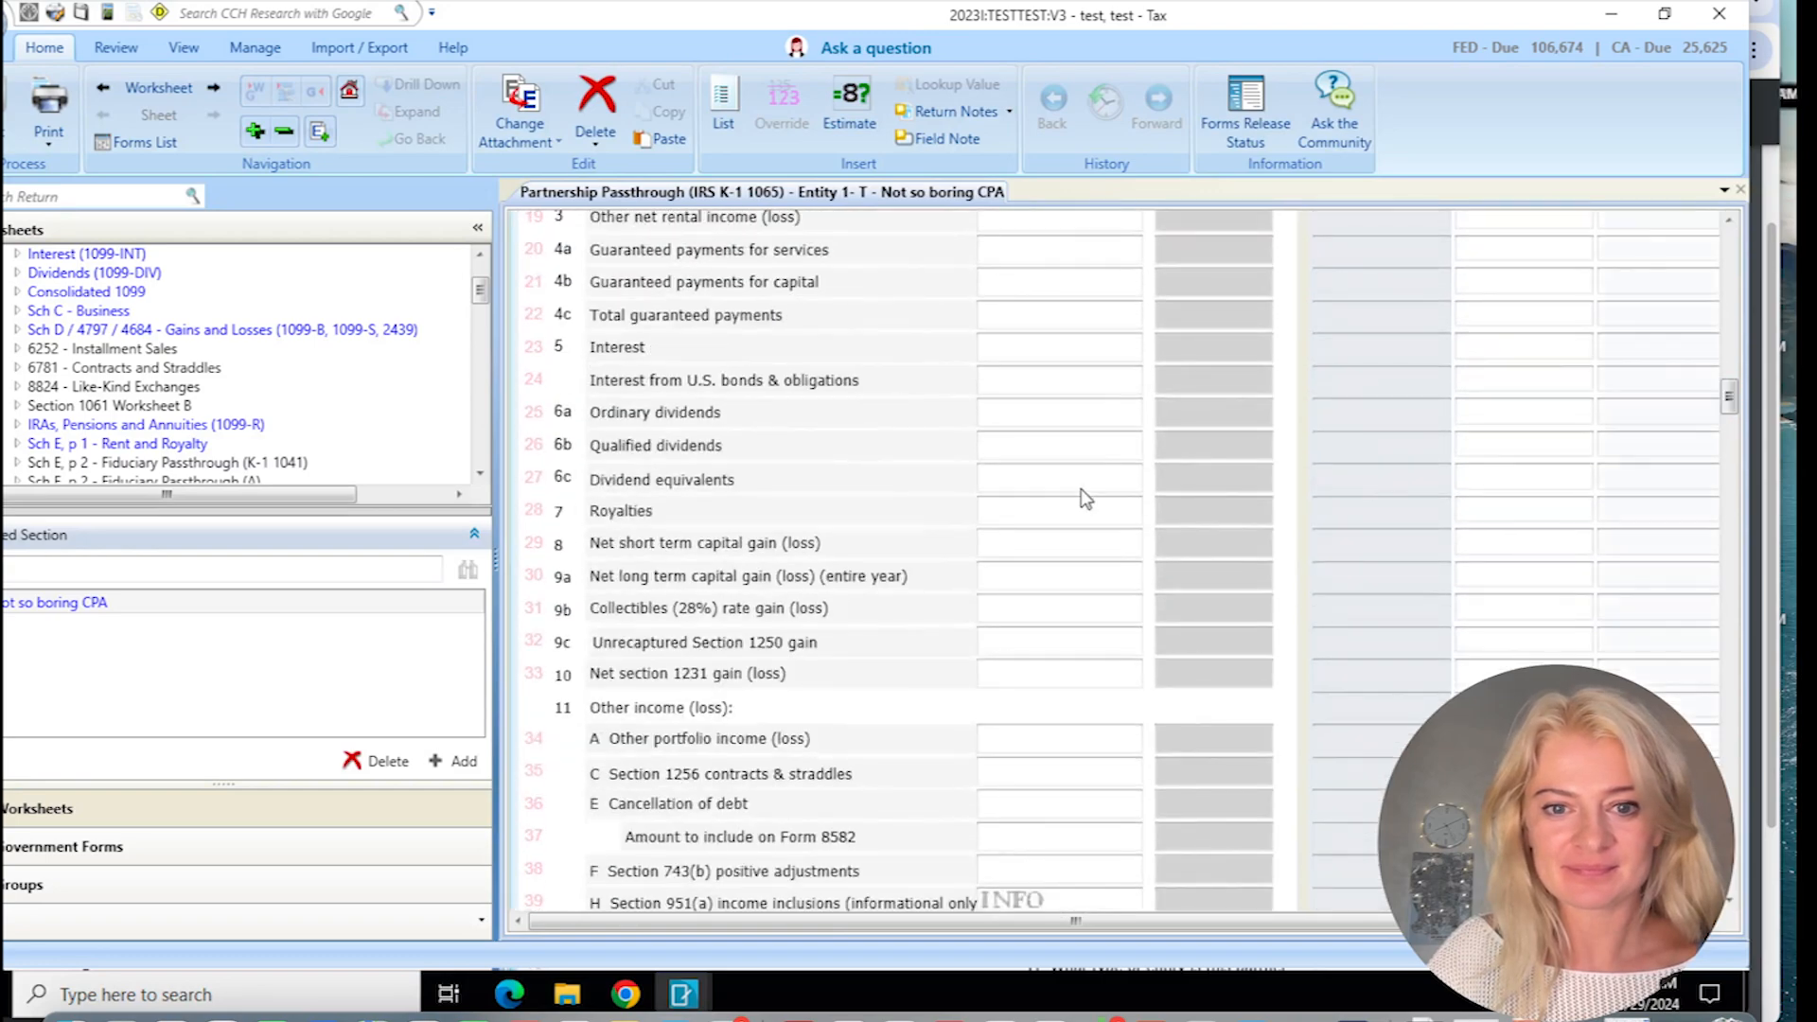
pyautogui.click(1047, 512)
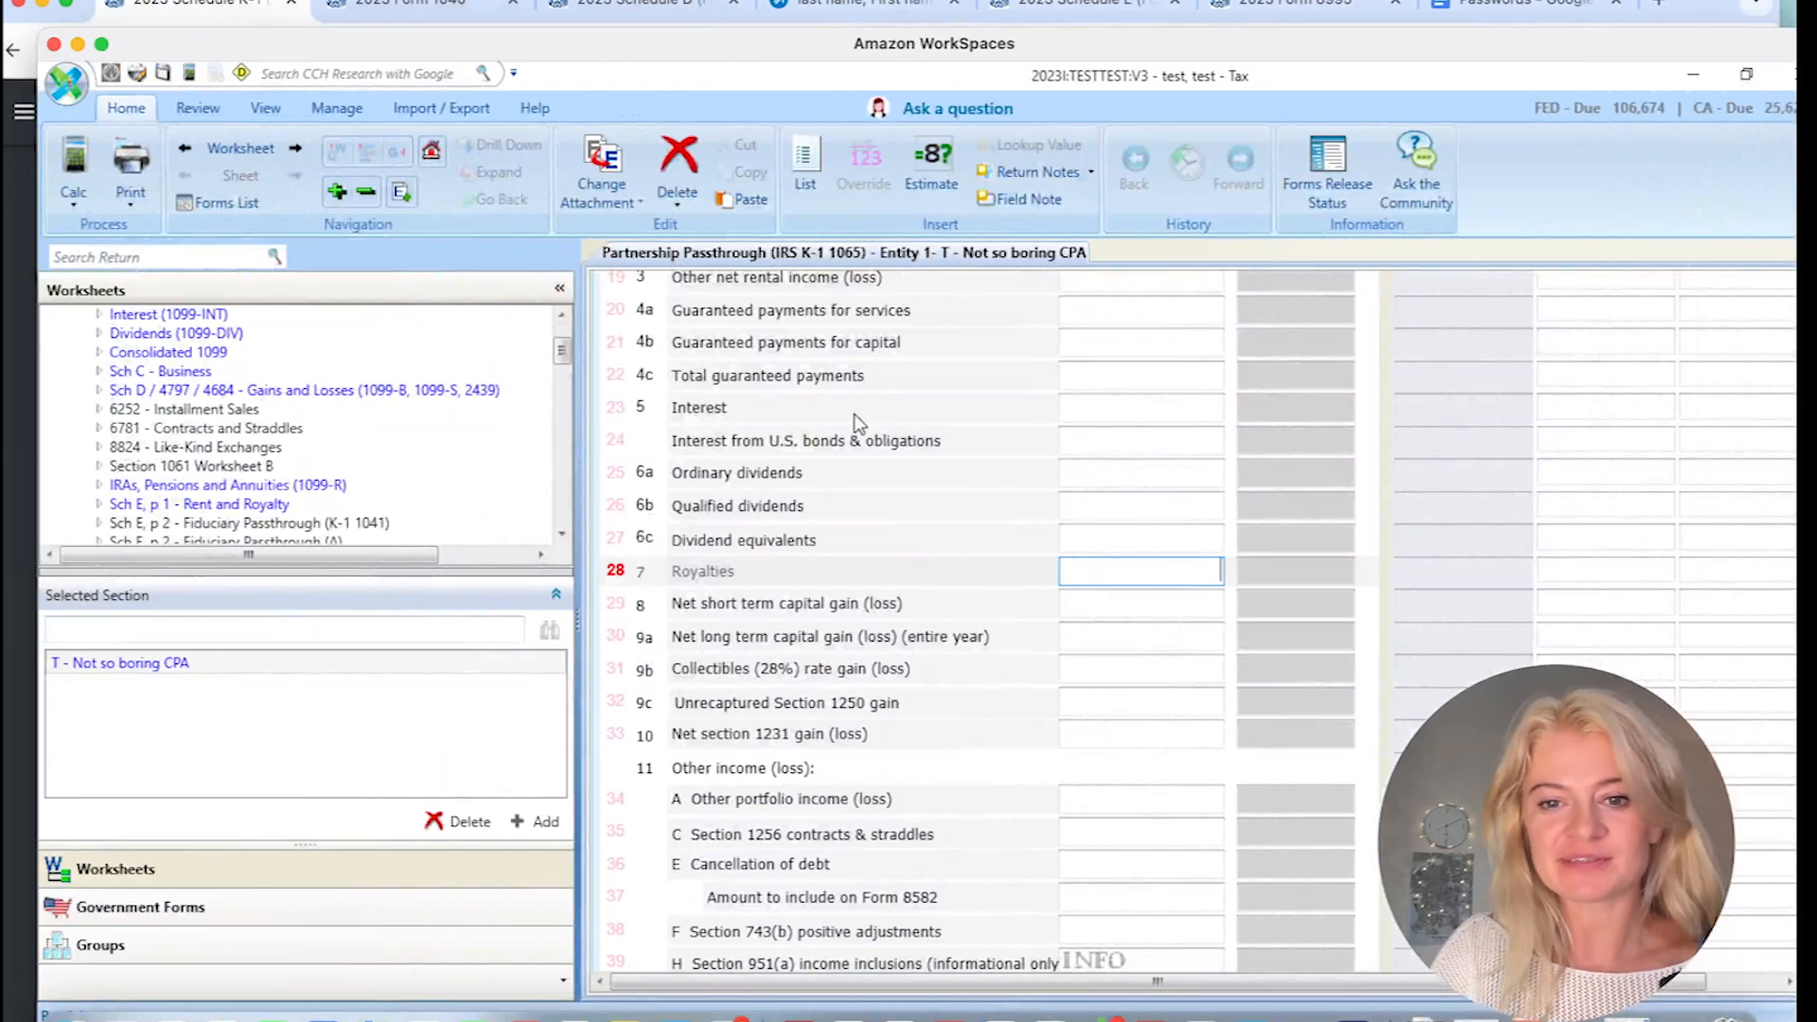
pyautogui.write('20')
pyautogui.press('Return')
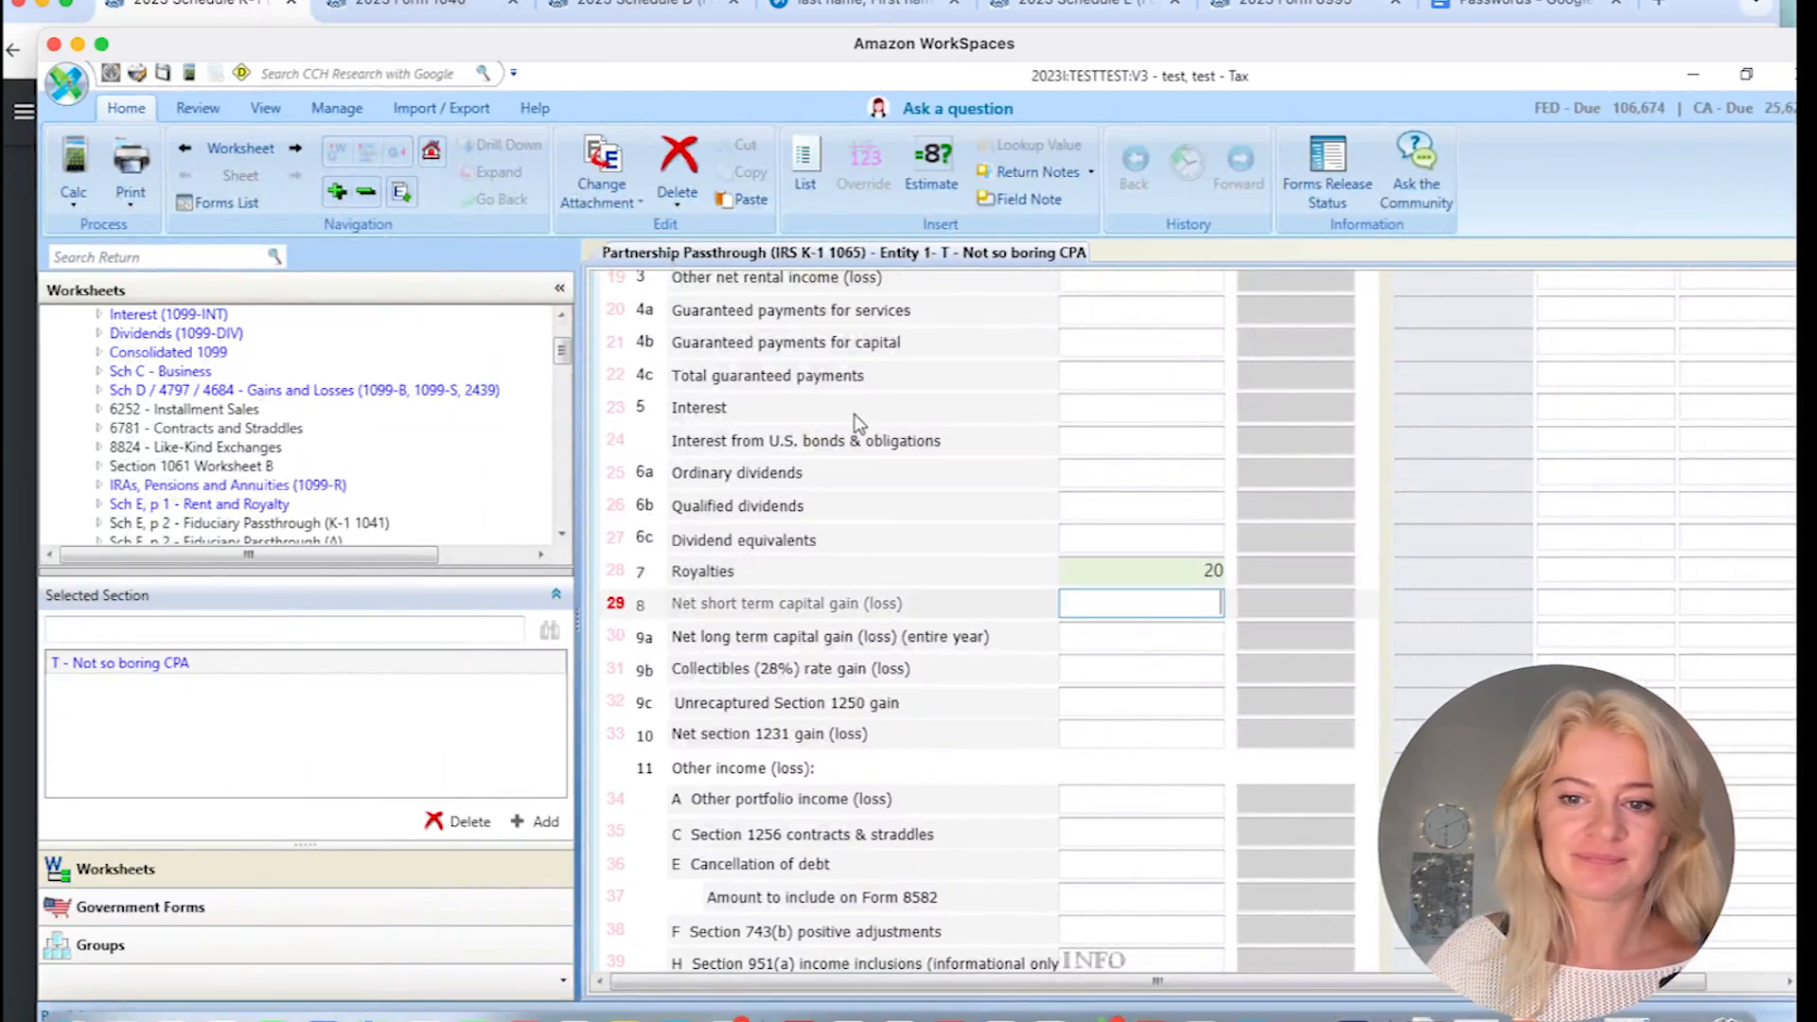
pyautogui.click(74, 194)
pyautogui.click(95, 260)
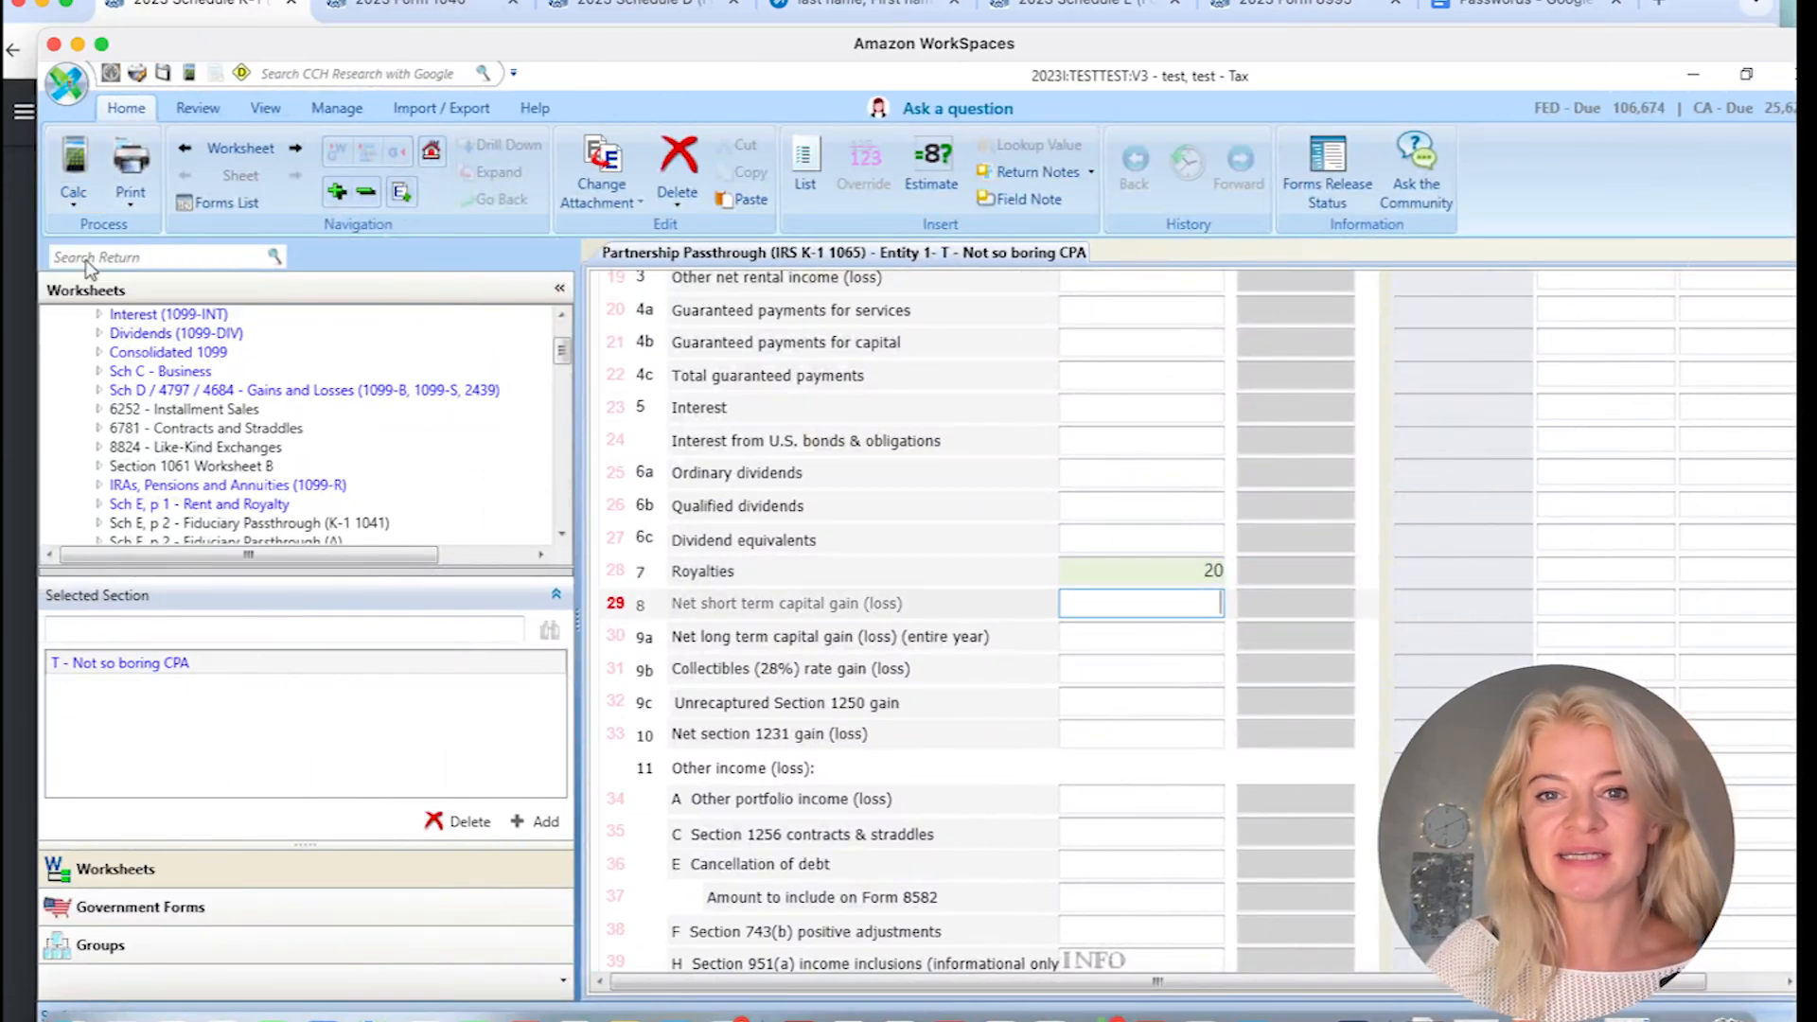
# - Switch to the Schedule E PDF in the browser and examine Part I for rental real estate and royalties, including the royalties received line
pyautogui.click(1075, 10)
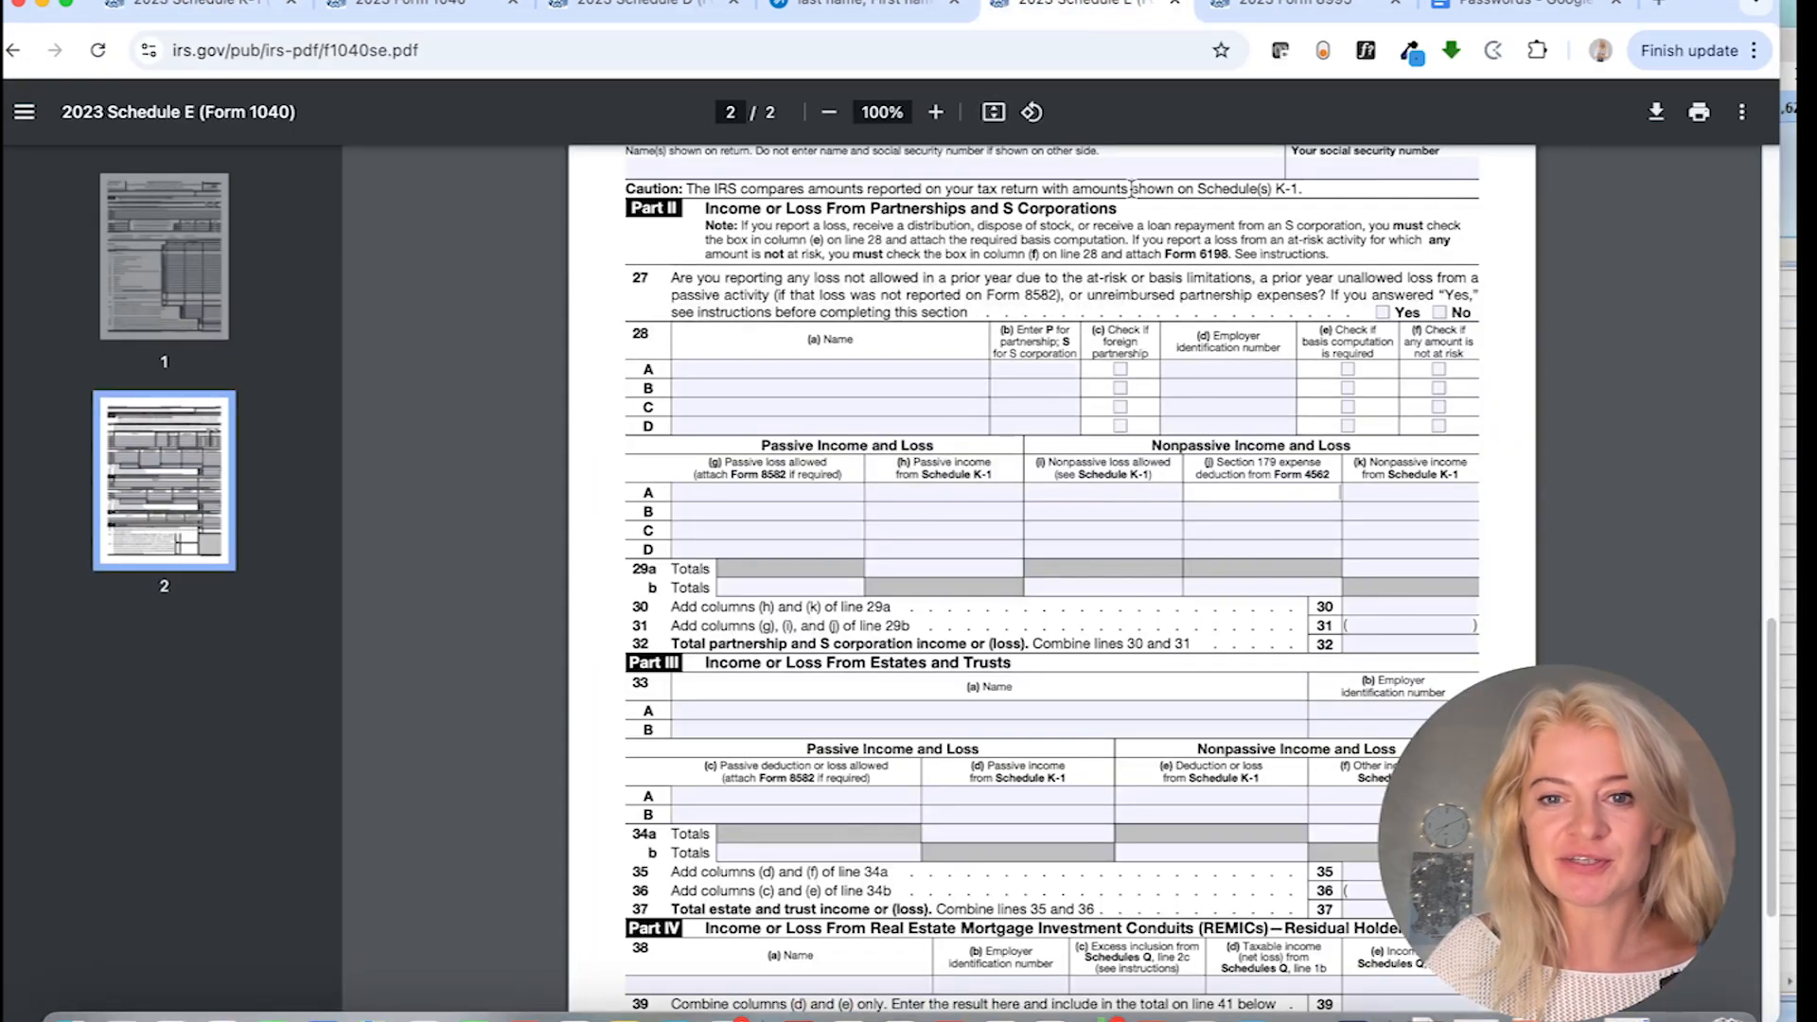
pyautogui.scroll(2, 920, 514)
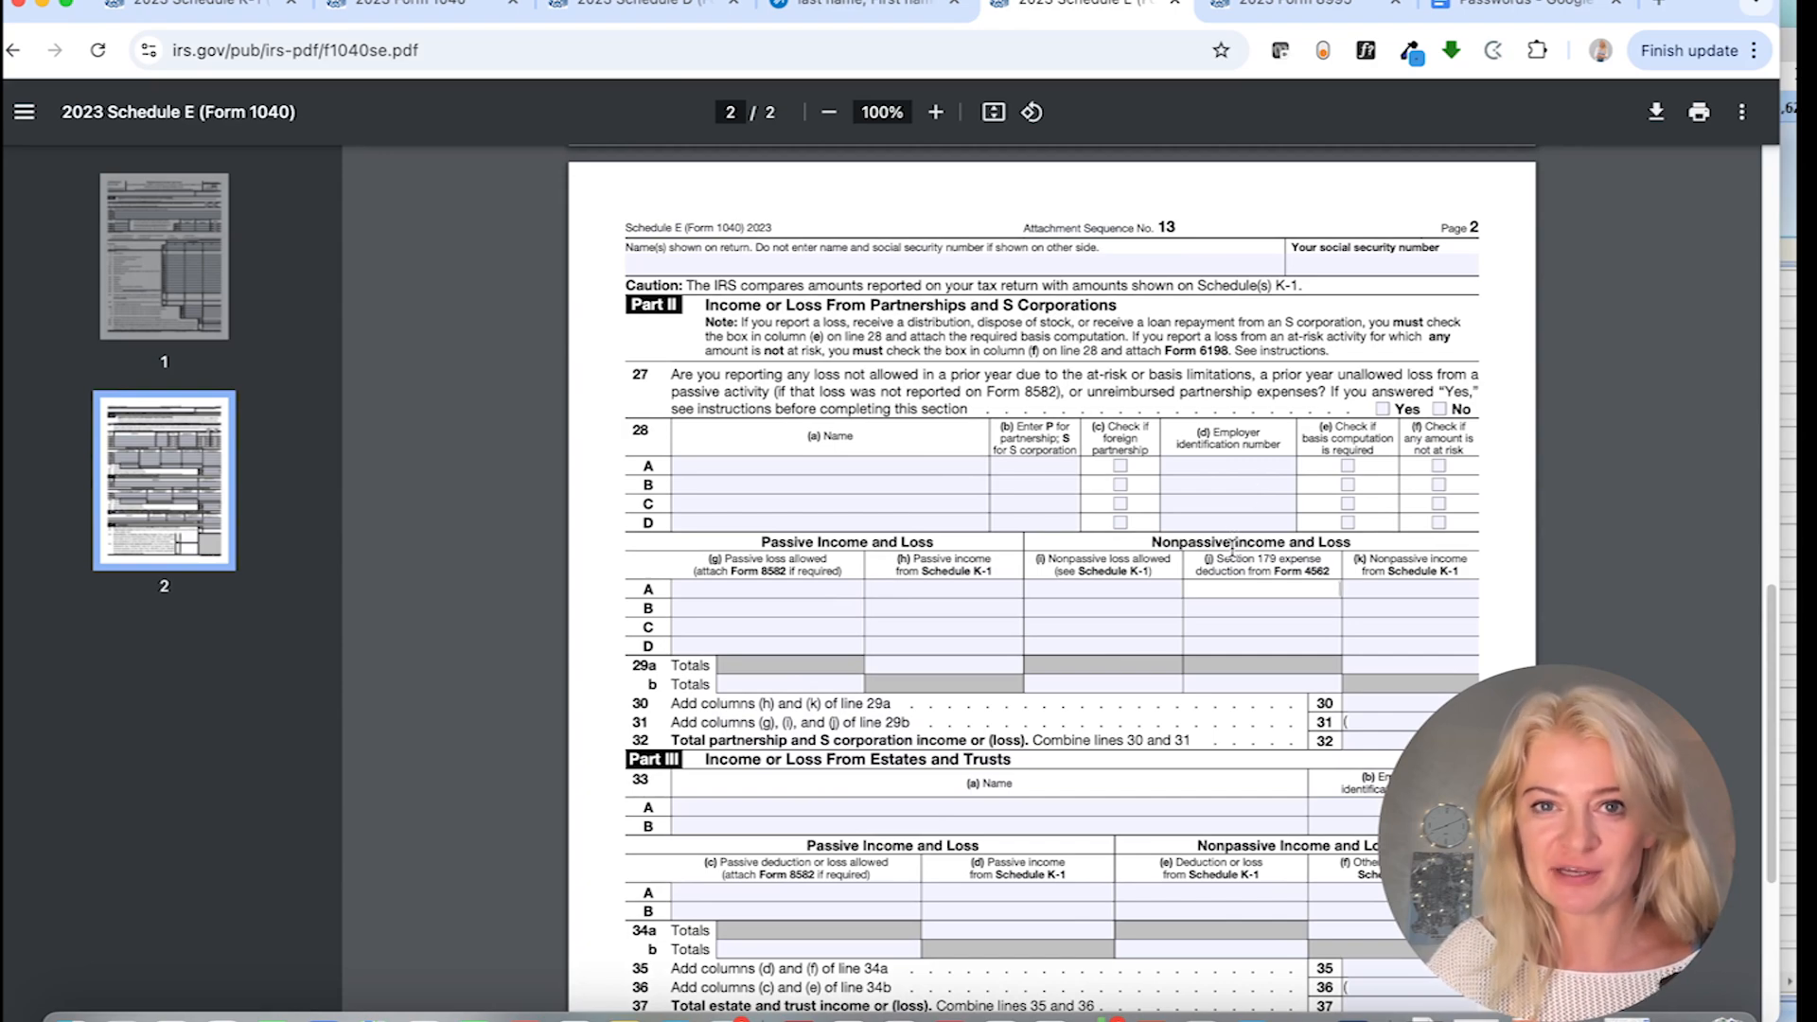
pyautogui.scroll(15, 1232, 547)
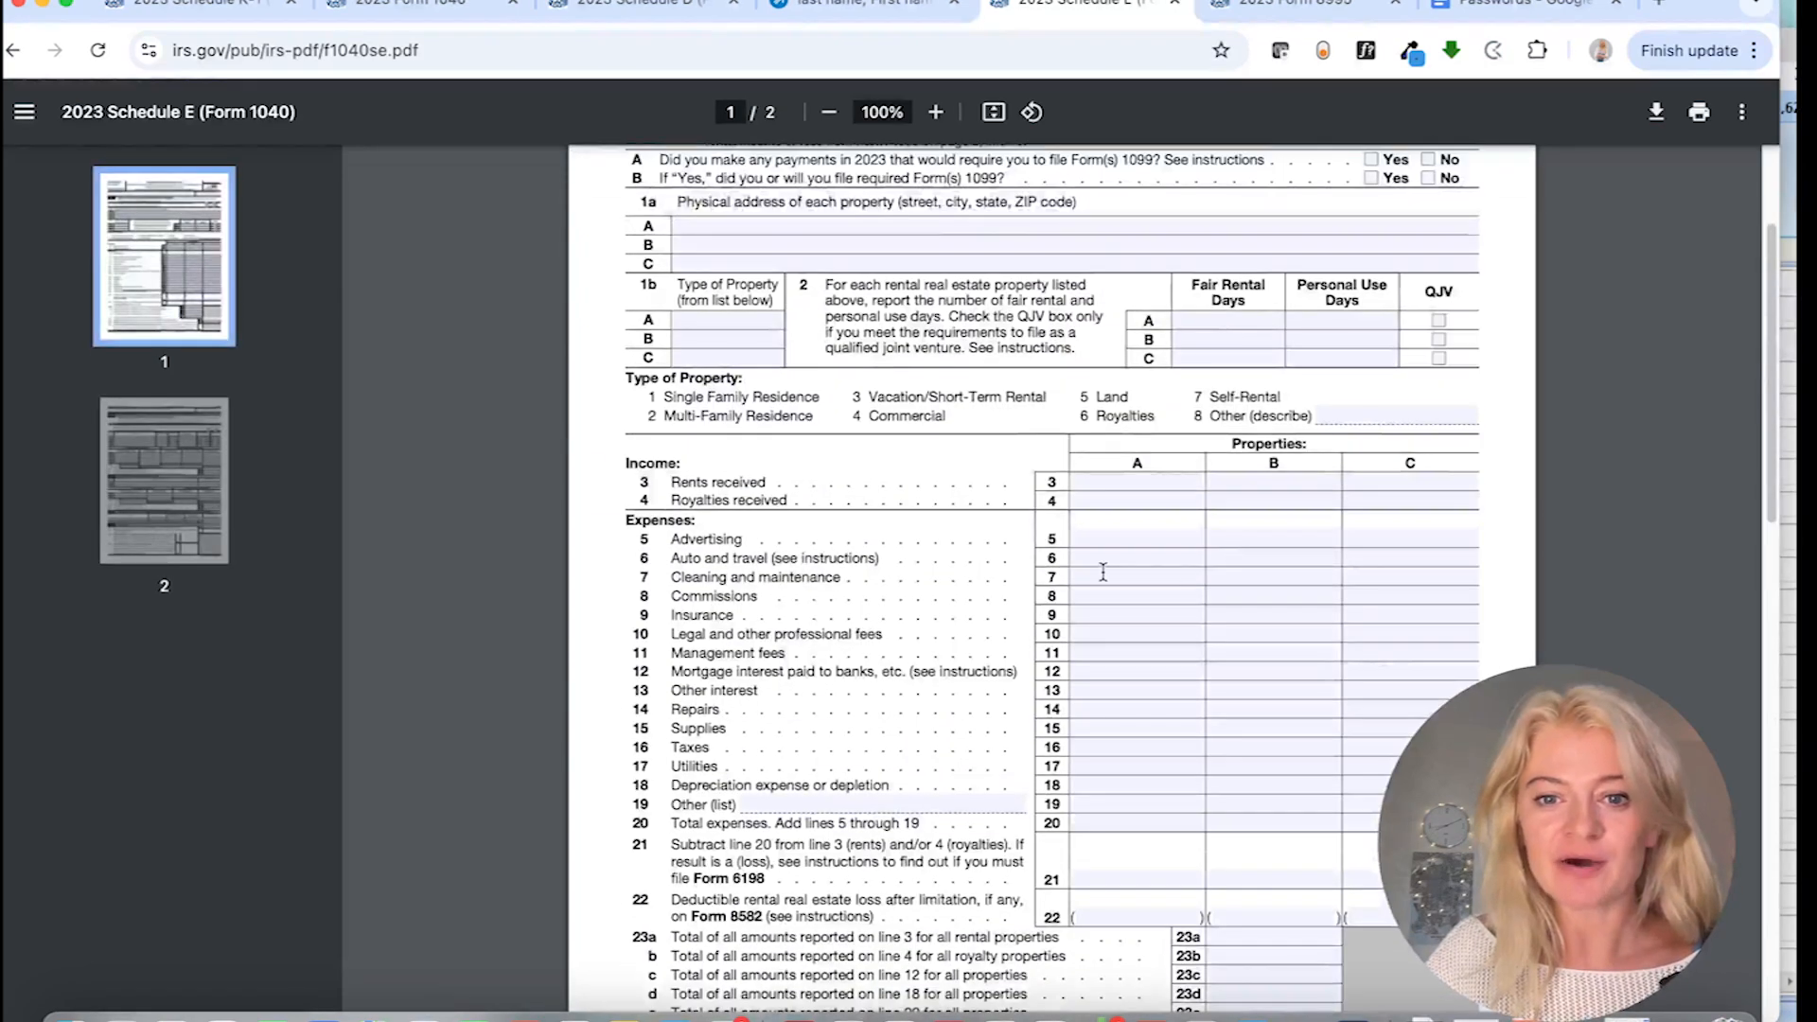
pyautogui.scroll(3, 691, 501)
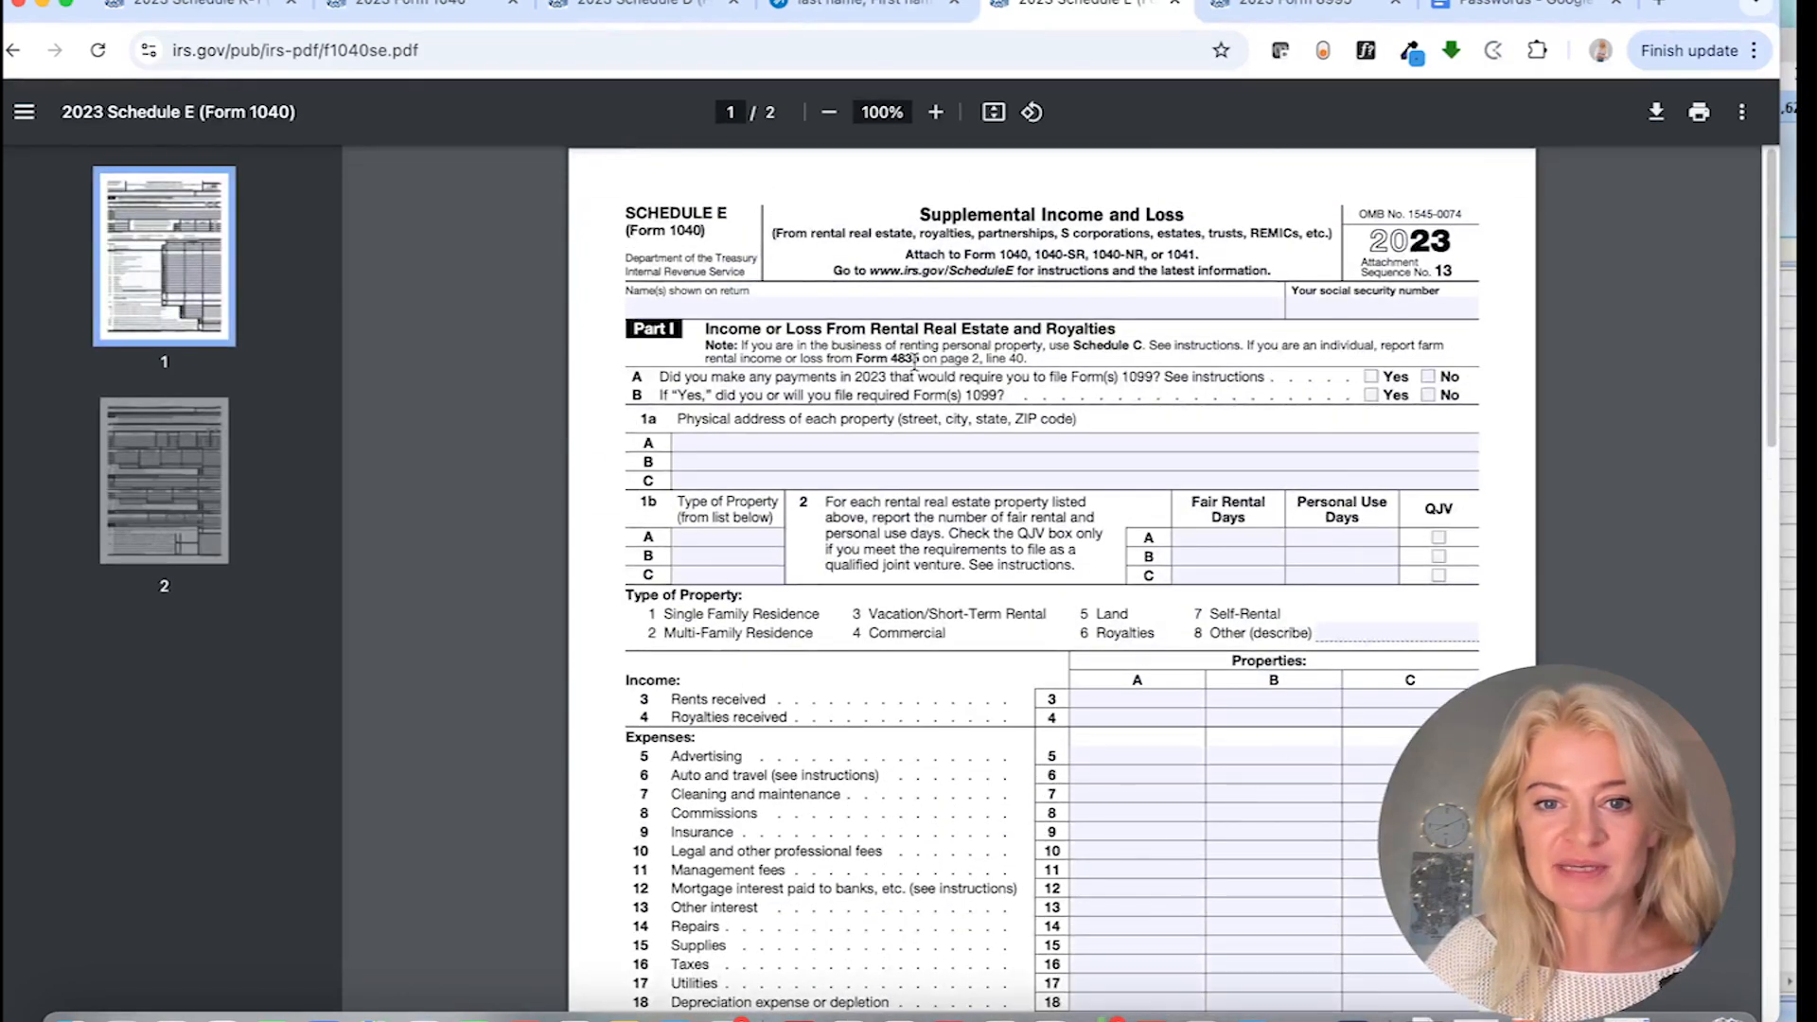
pyautogui.moveTo(861, 331); pyautogui.dragTo(1112, 330)
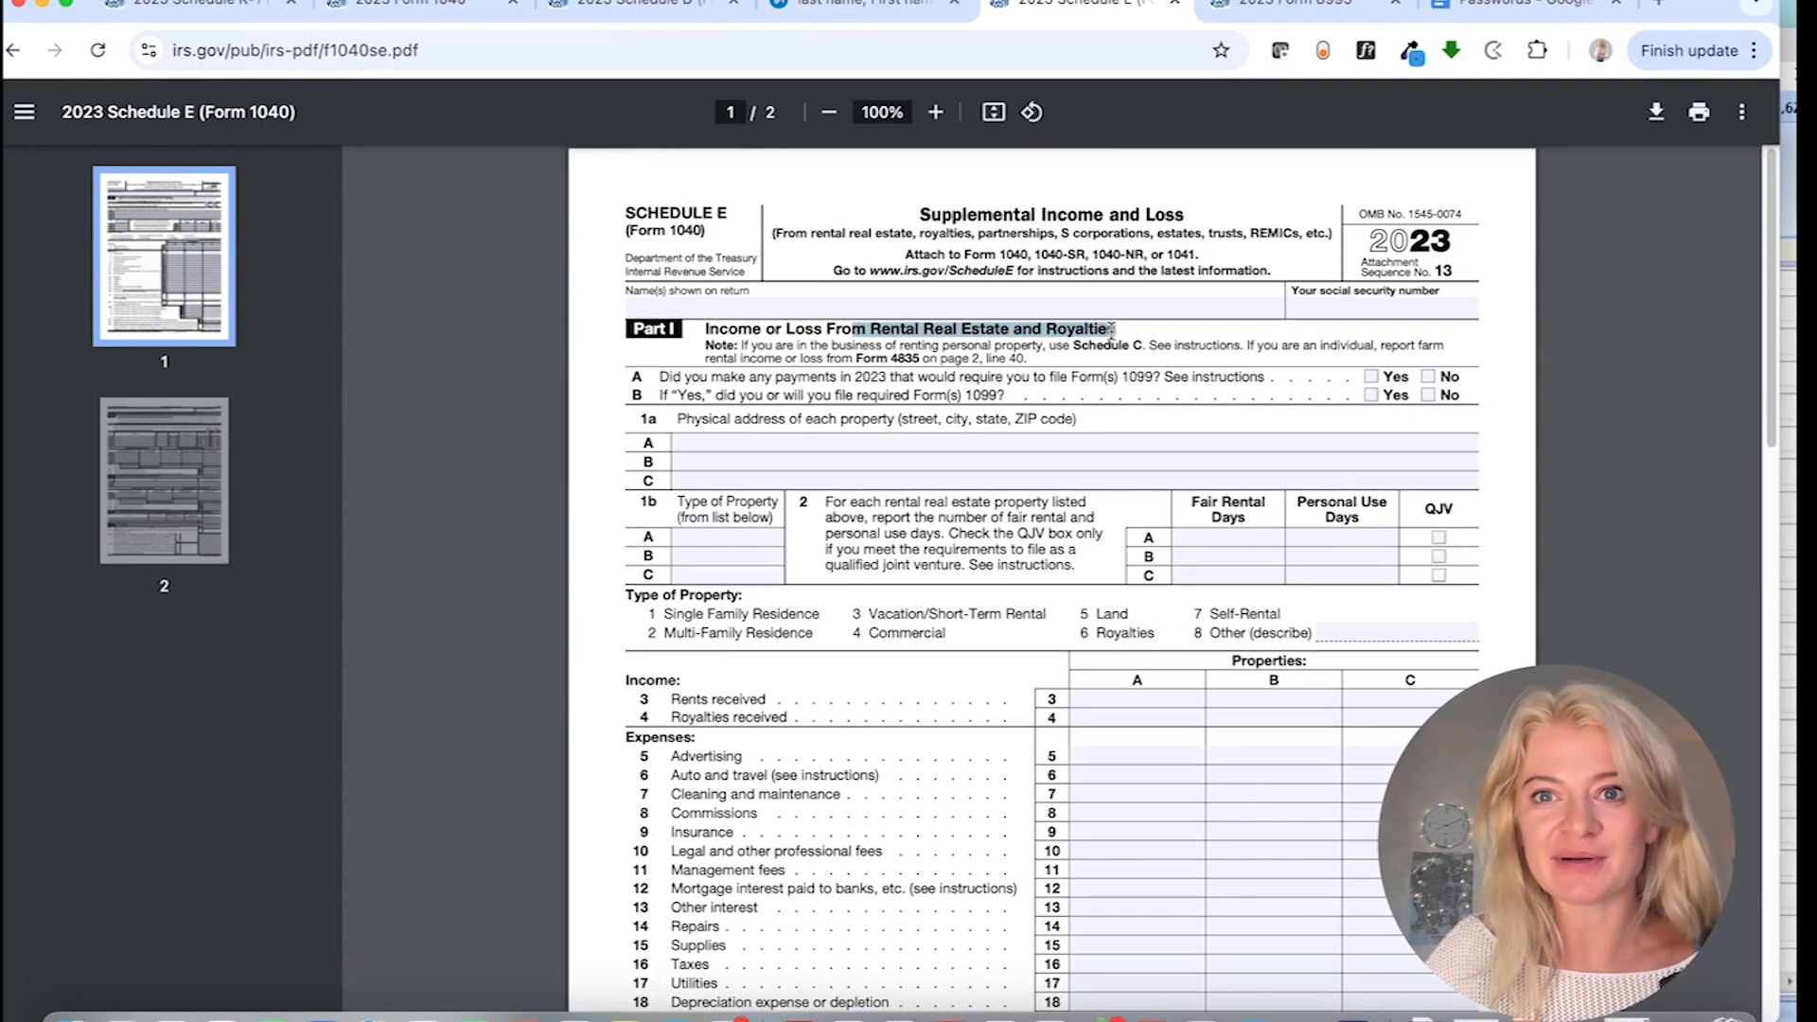
pyautogui.click(778, 444)
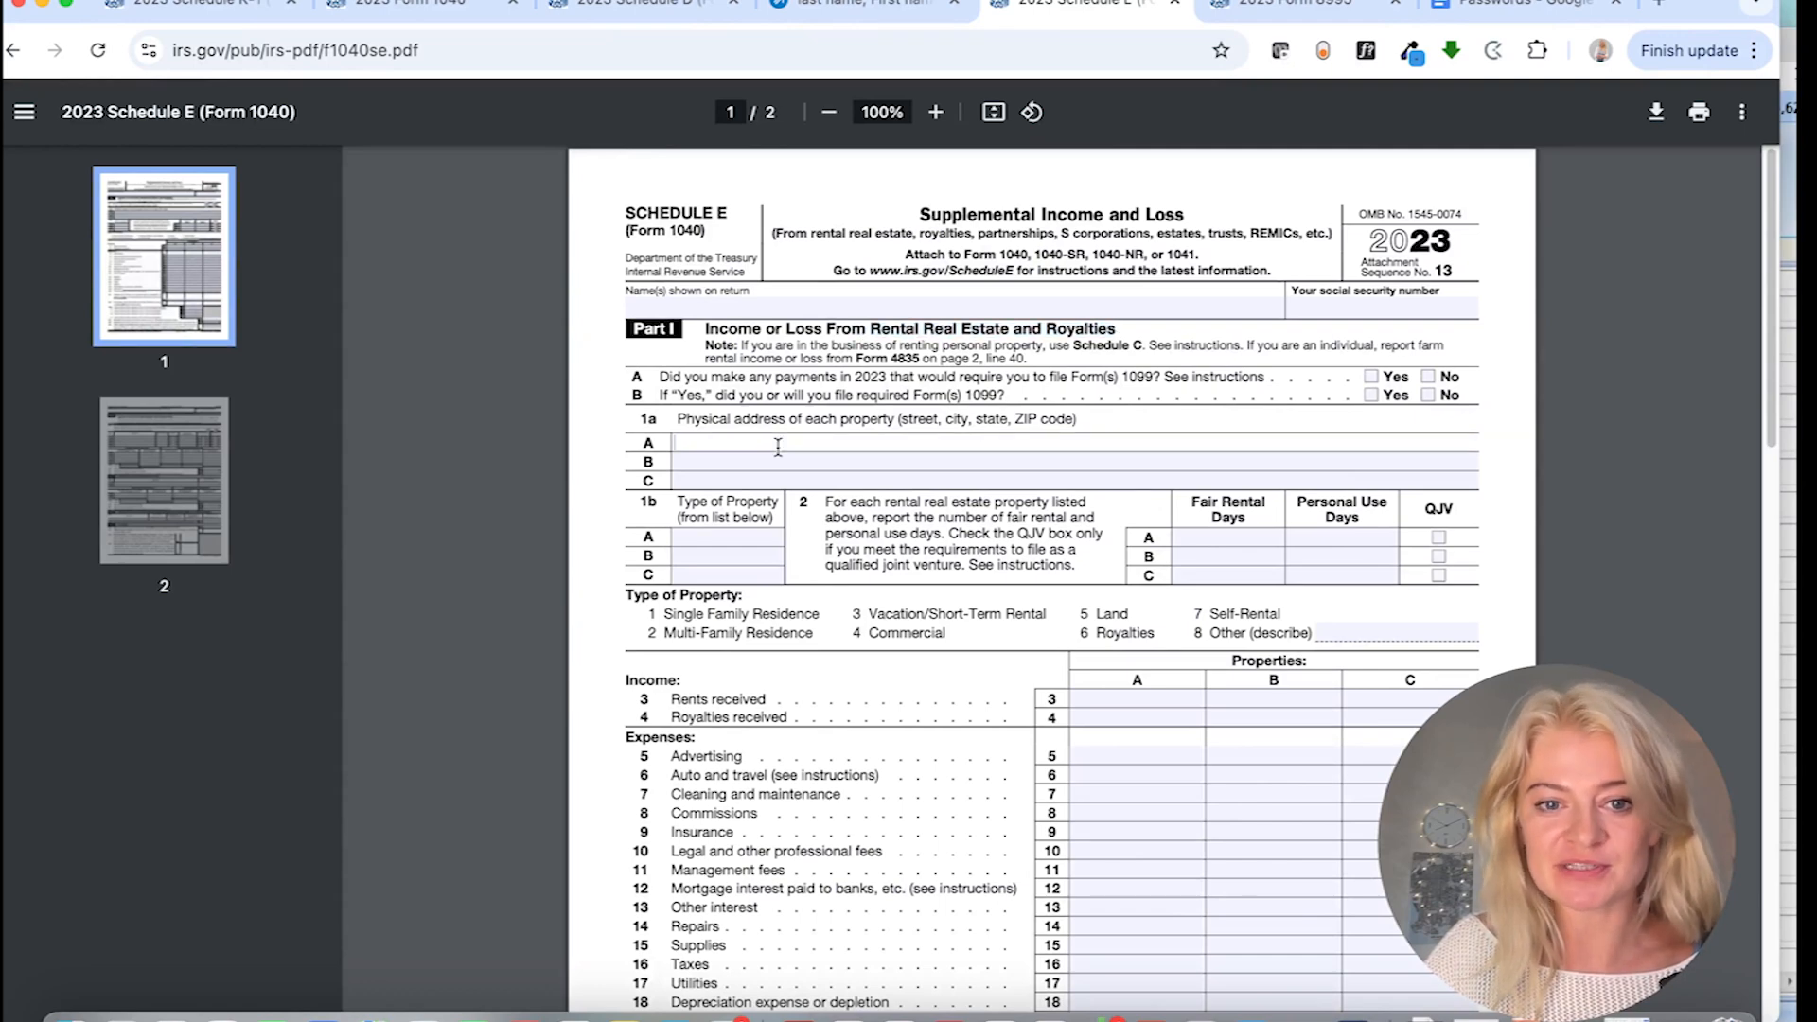
pyautogui.scroll(-3, 1168, 778)
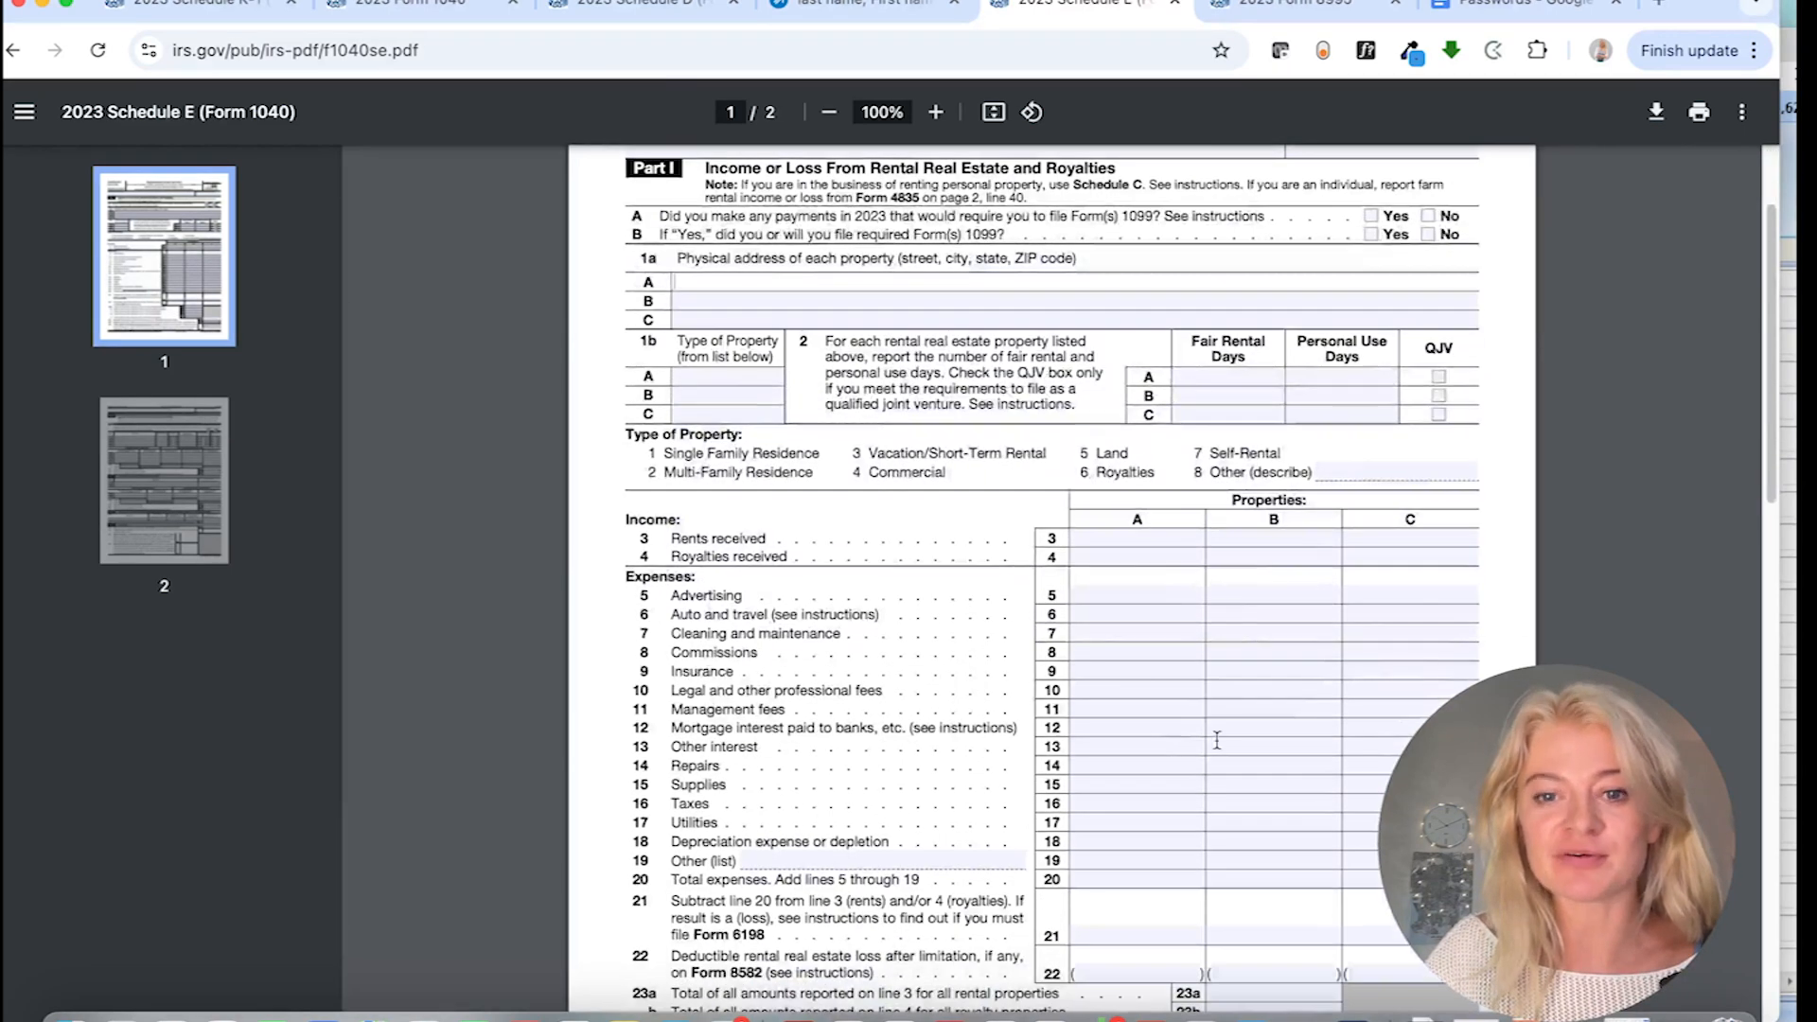
# - Switch back to the tax program in WorkSpaces and open page 1 of Schedule E from the government forms
pyautogui.click(229, 17)
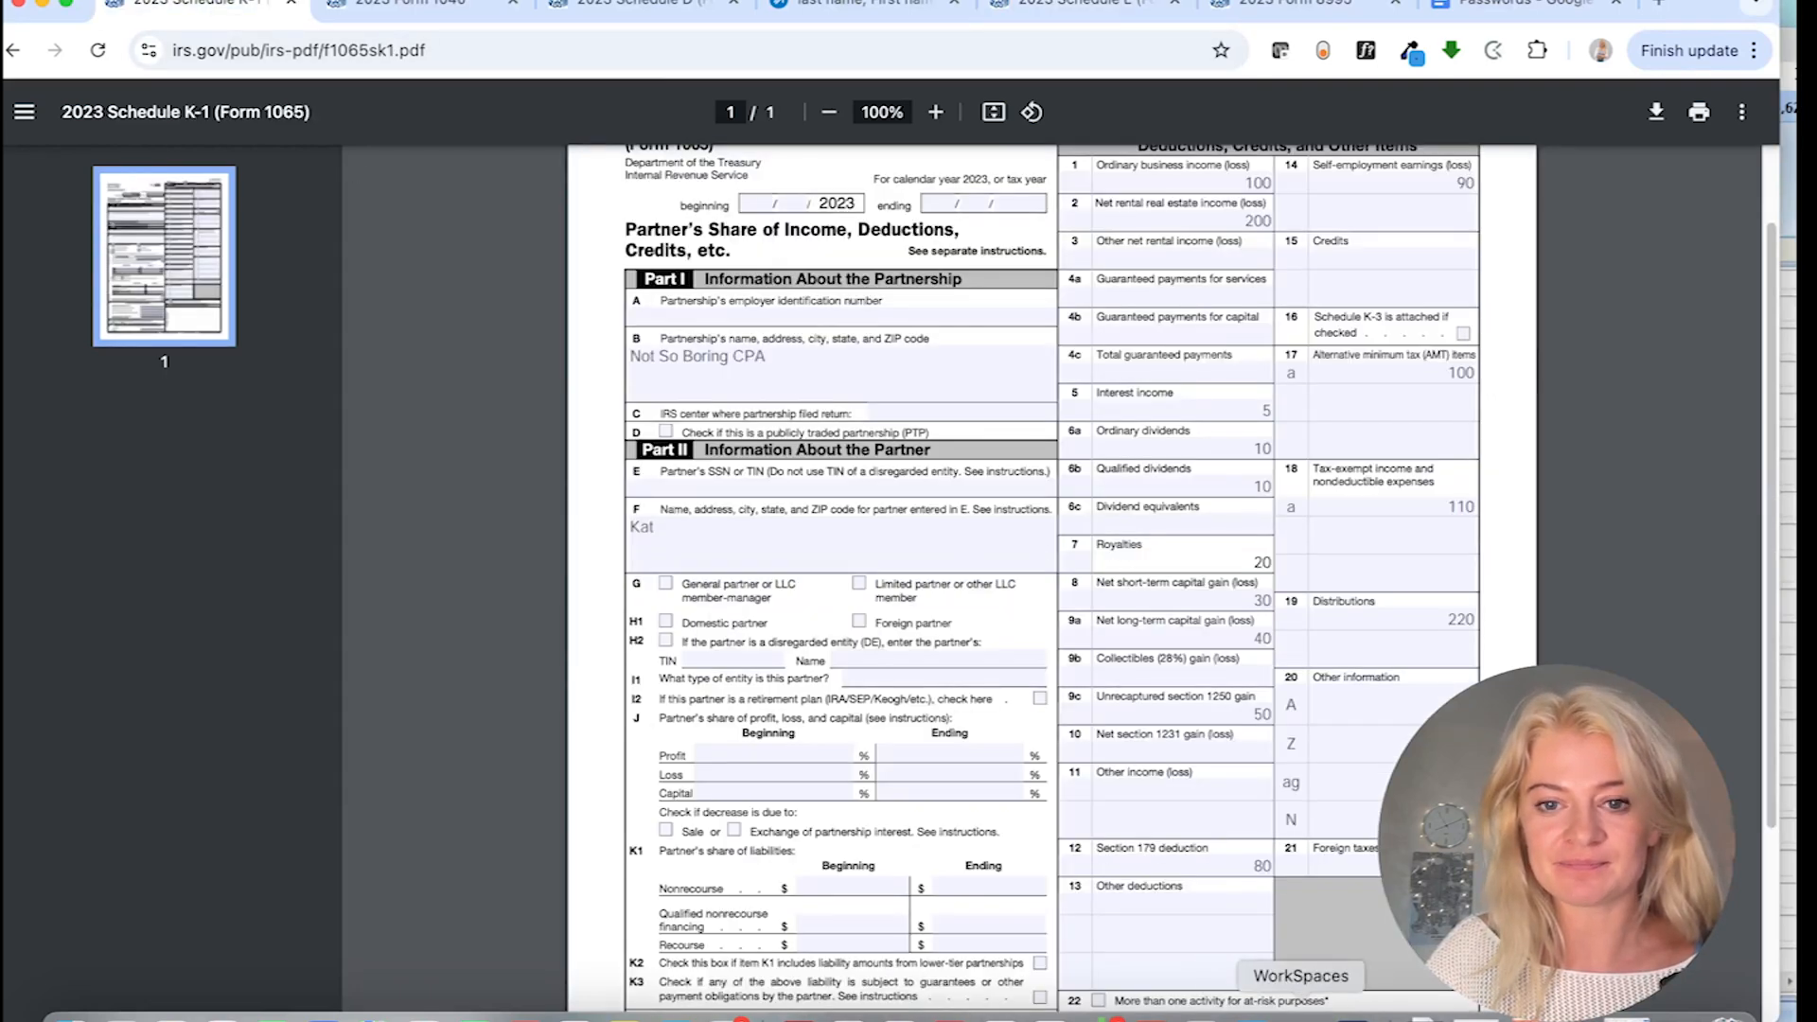
pyautogui.click(1302, 1014)
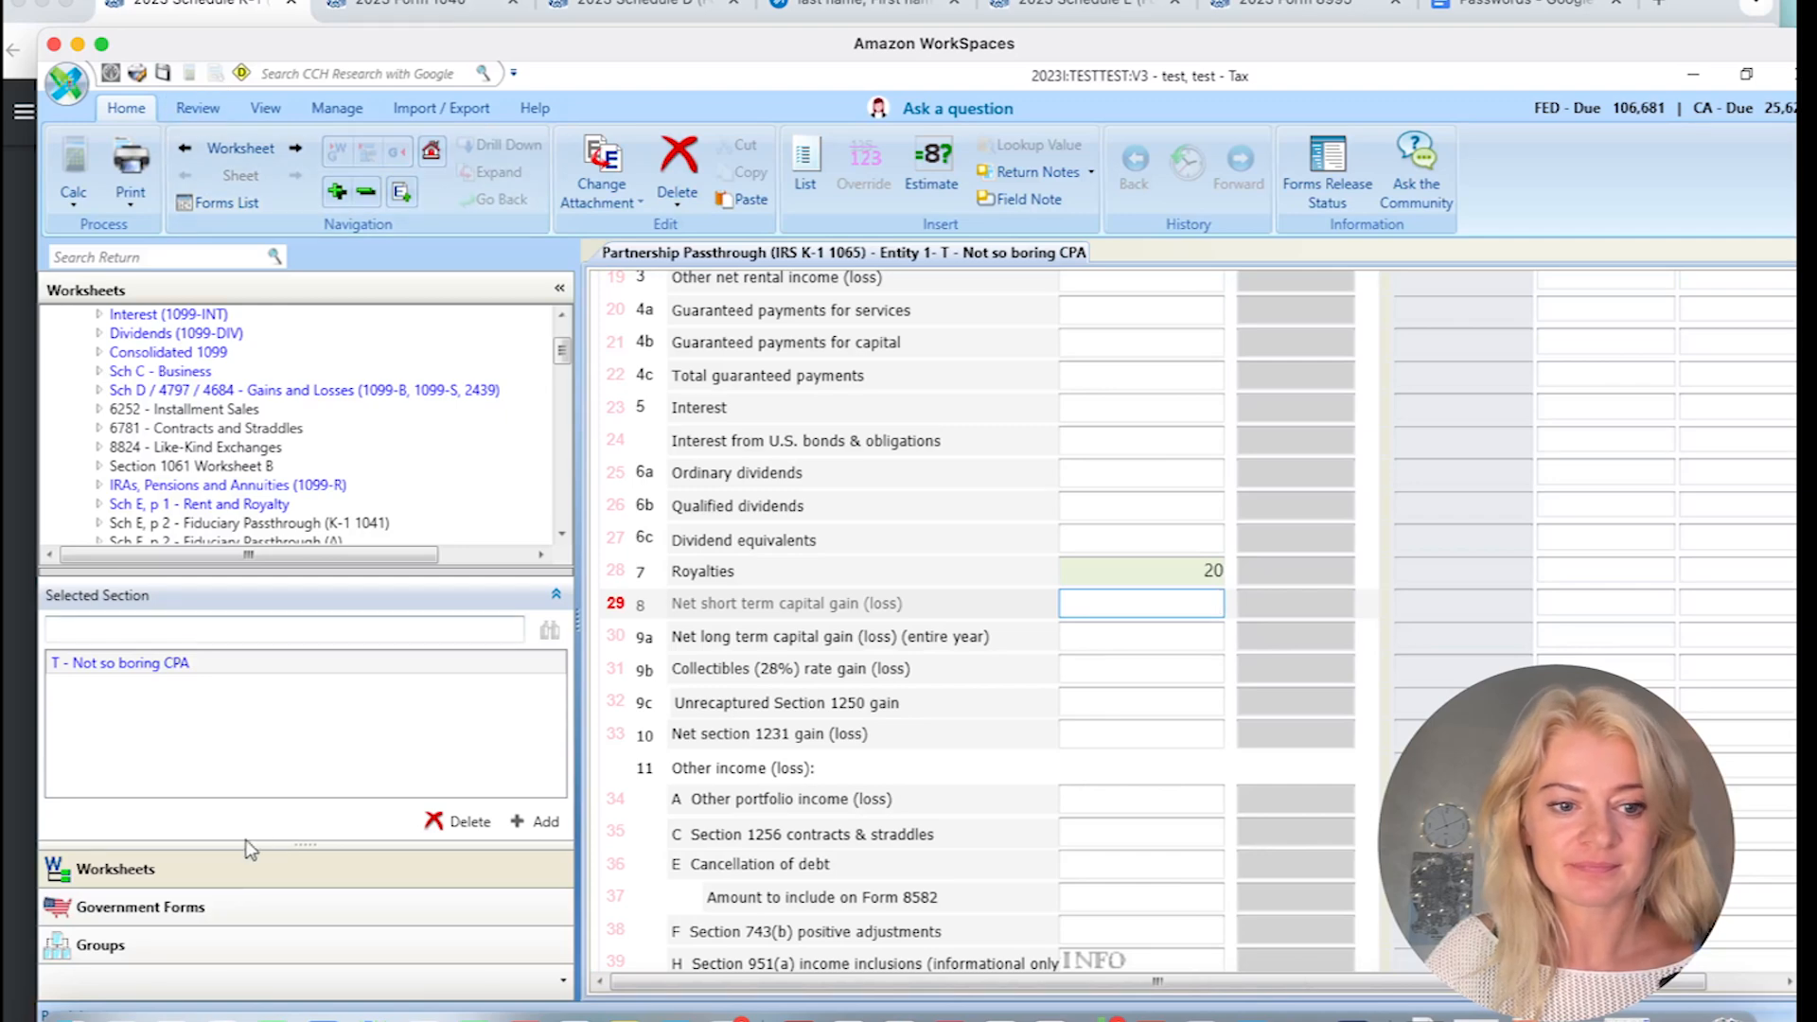
pyautogui.click(216, 917)
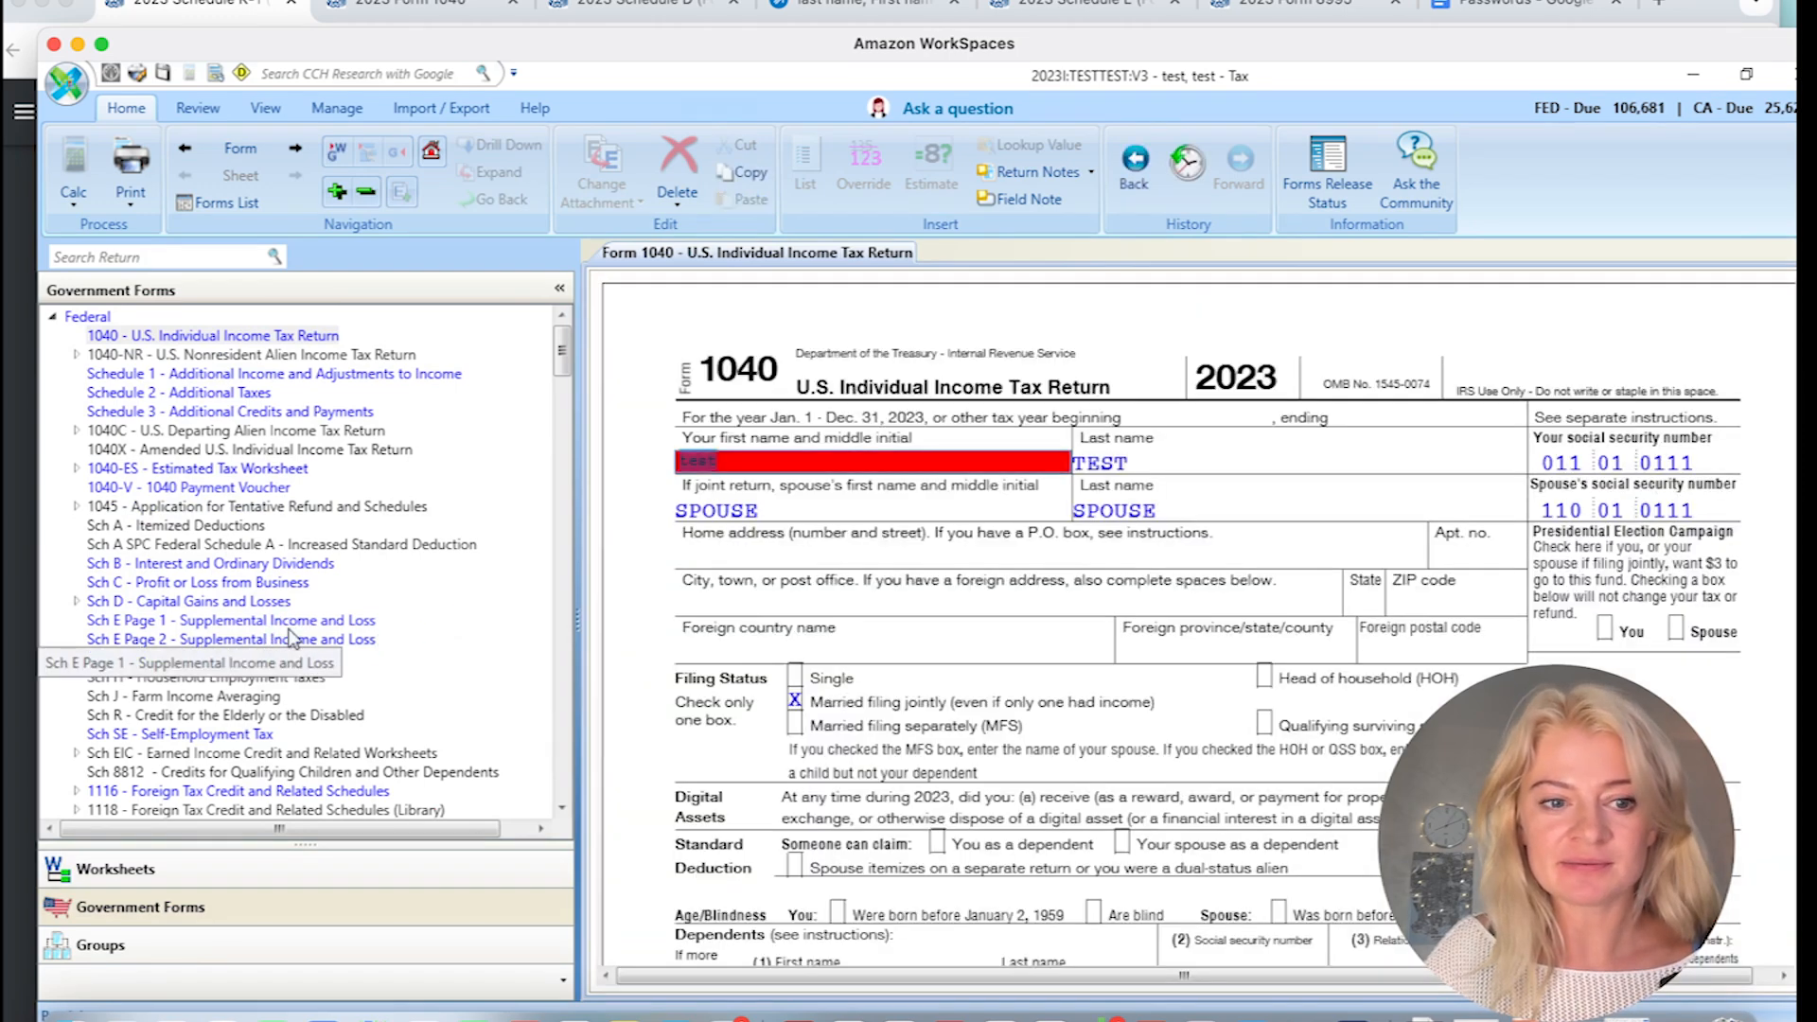
pyautogui.click(291, 628)
pyautogui.doubleClick(288, 628)
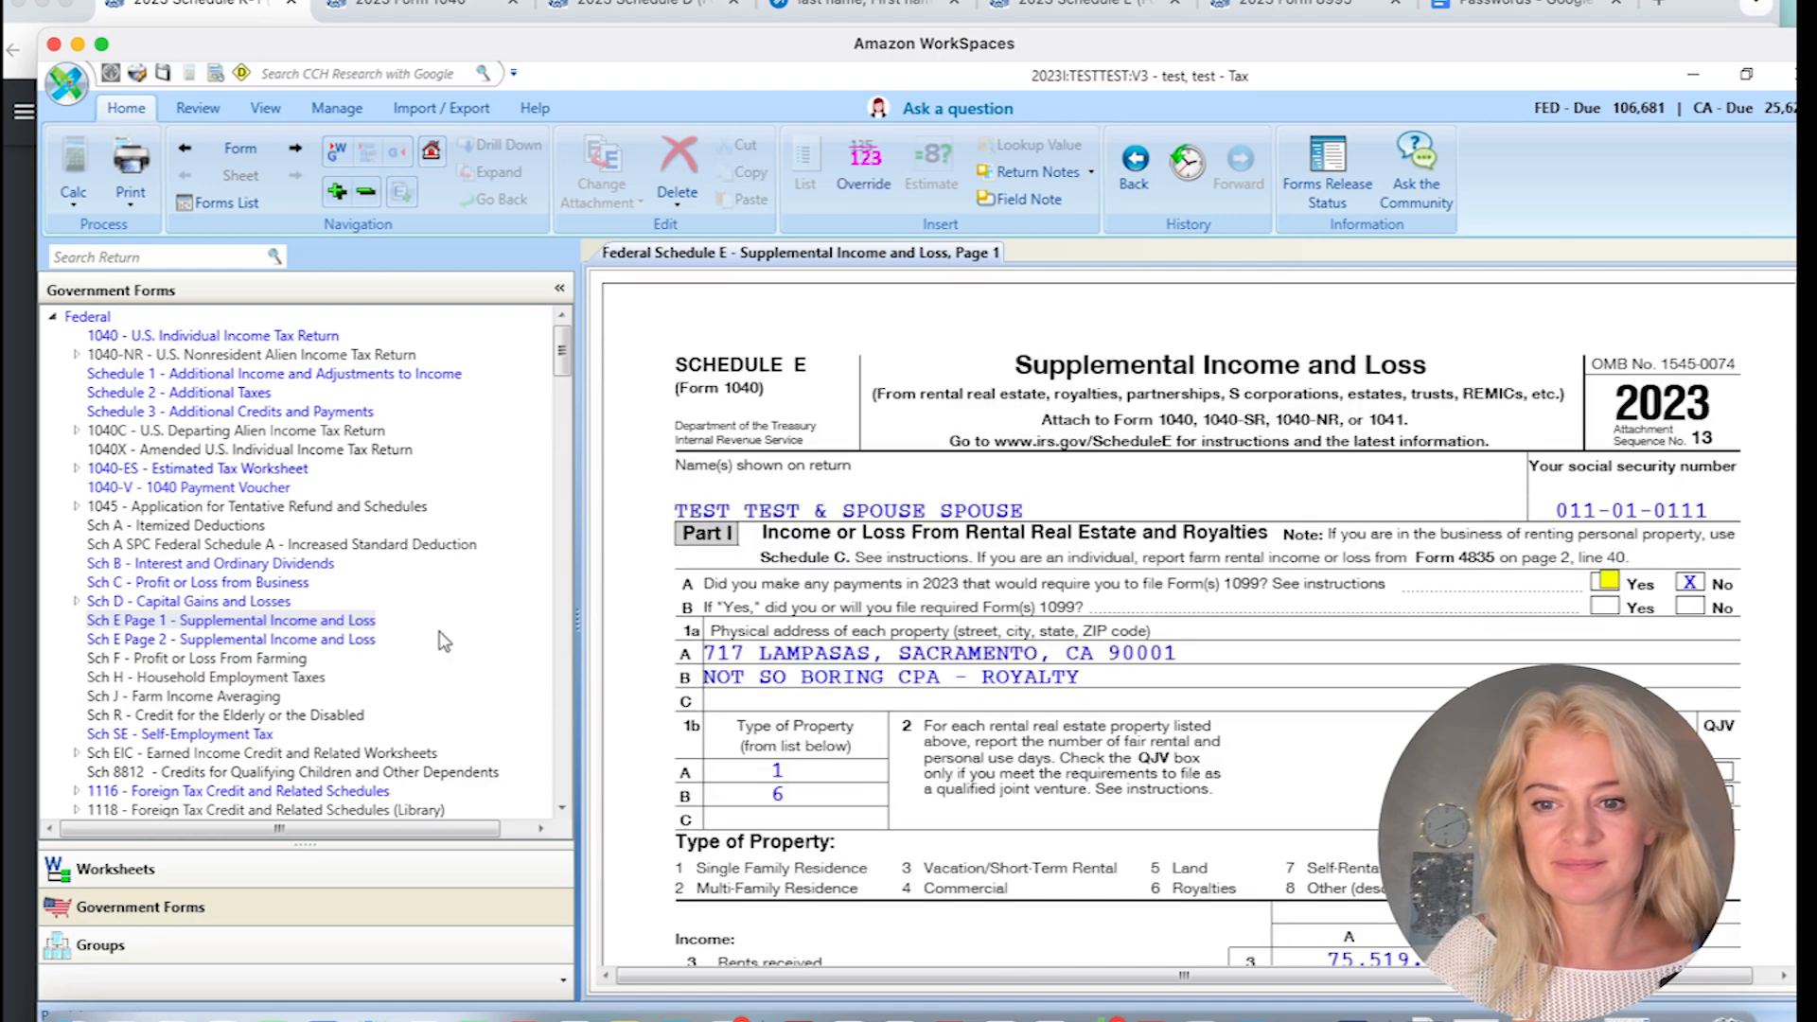
# - Examine the Not So Boring CPA royalty on Schedule E line 4, column B, and switch back to the K-1 PDF
pyautogui.moveTo(1328, 41); pyautogui.dragTo(1183, 38)
pyautogui.moveTo(1660, 367); pyautogui.dragTo(1669, 462)
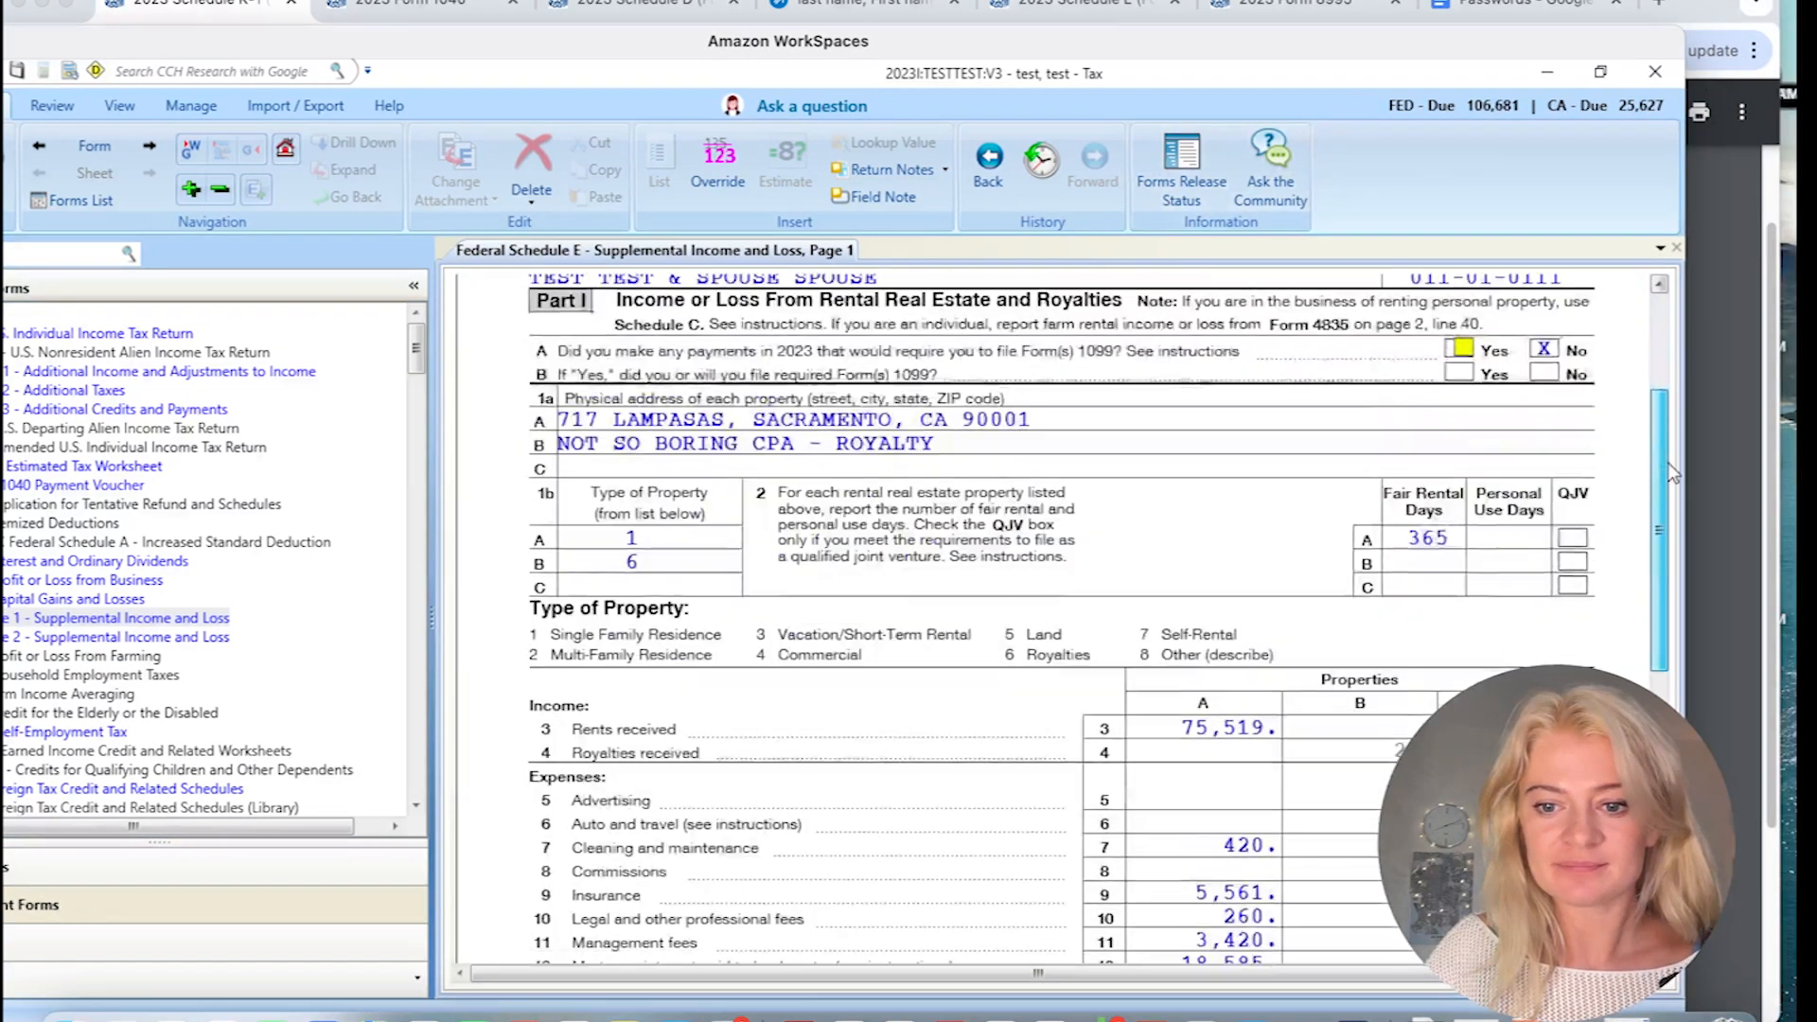
pyautogui.click(1355, 751)
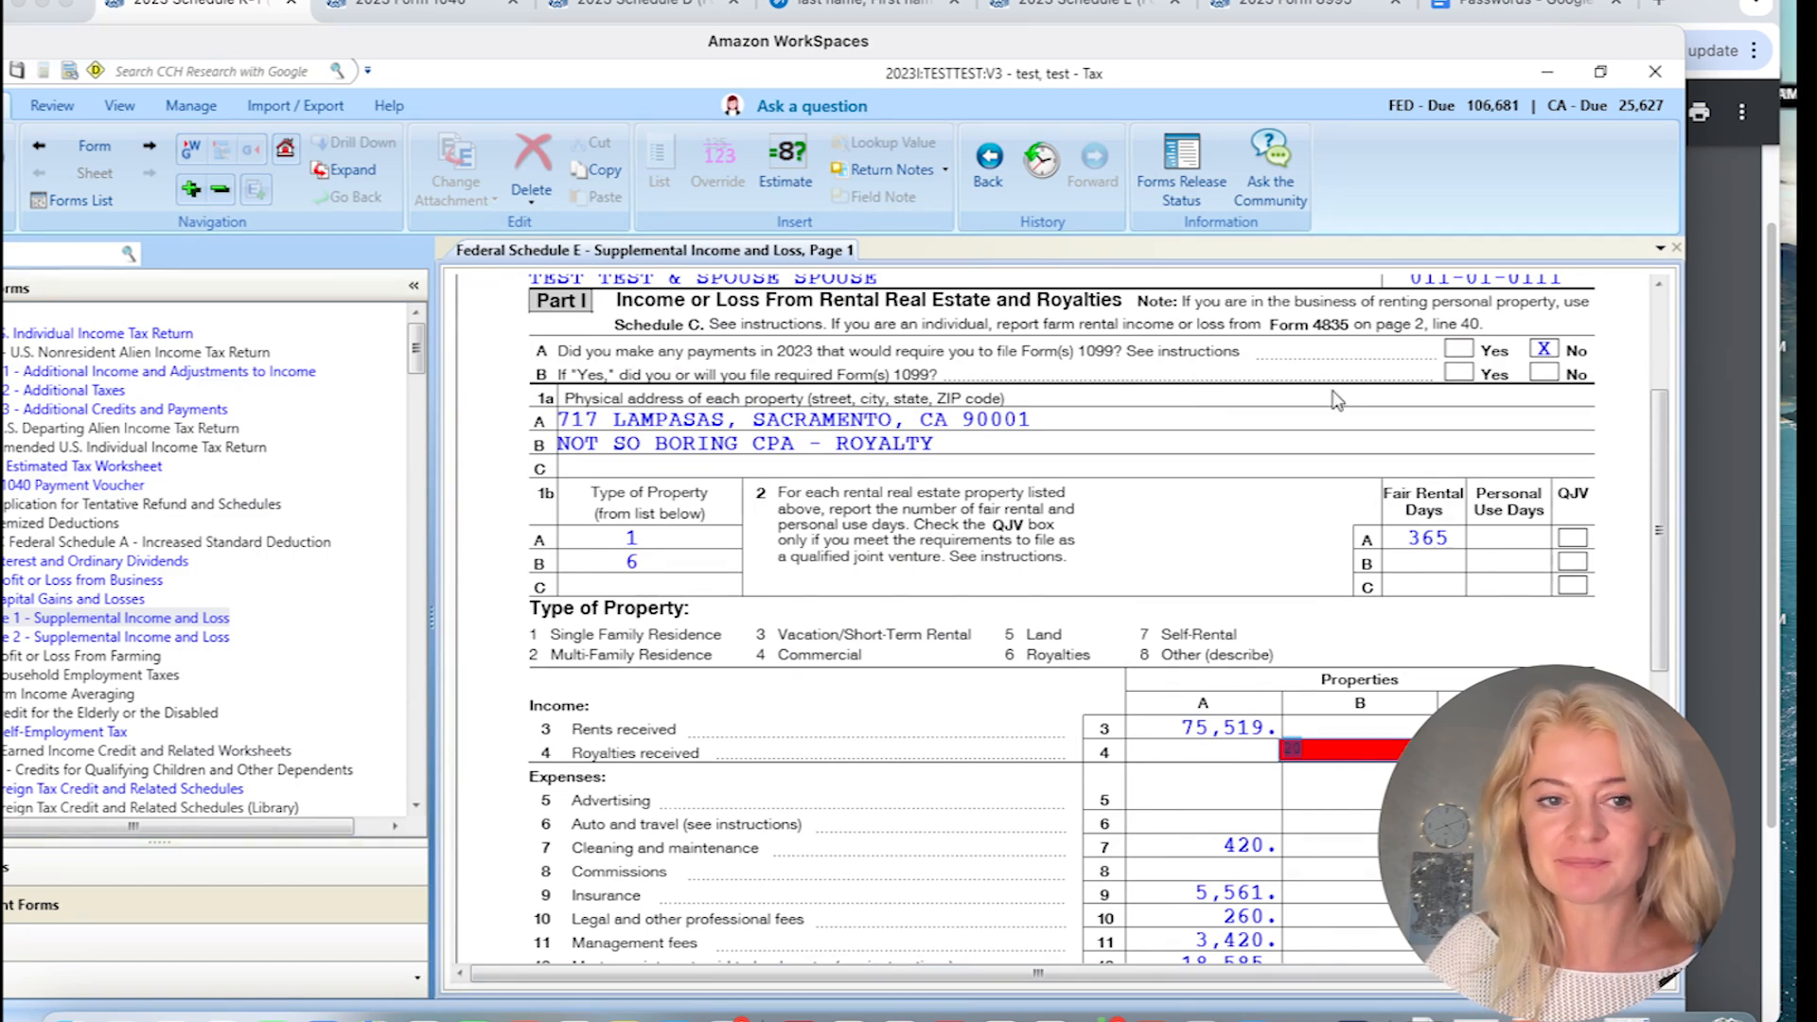
pyautogui.click(1717, 345)
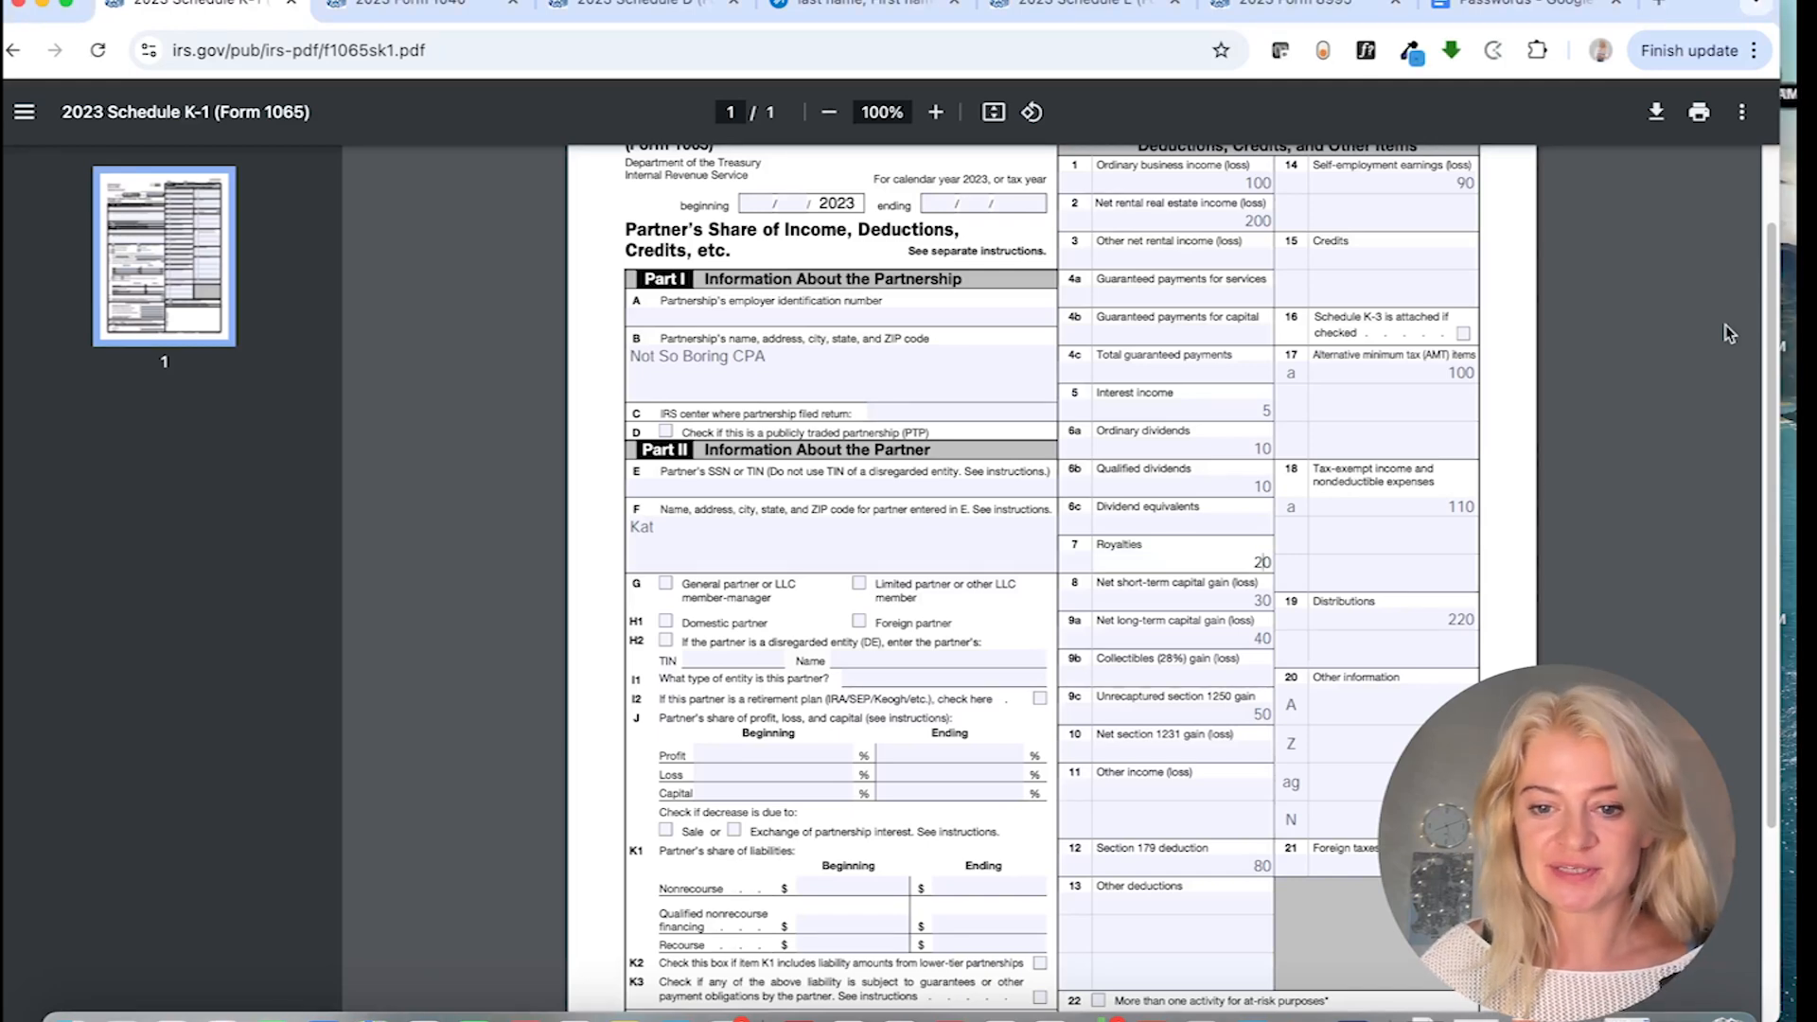
# - Check the Section 179 deduction on line 12 of the K-1 PDF and open lines 11-20 of the partnership K-1 input in Intuit ProConnect Tax
pyautogui.moveTo(1222, 856); pyautogui.dragTo(1297, 868)
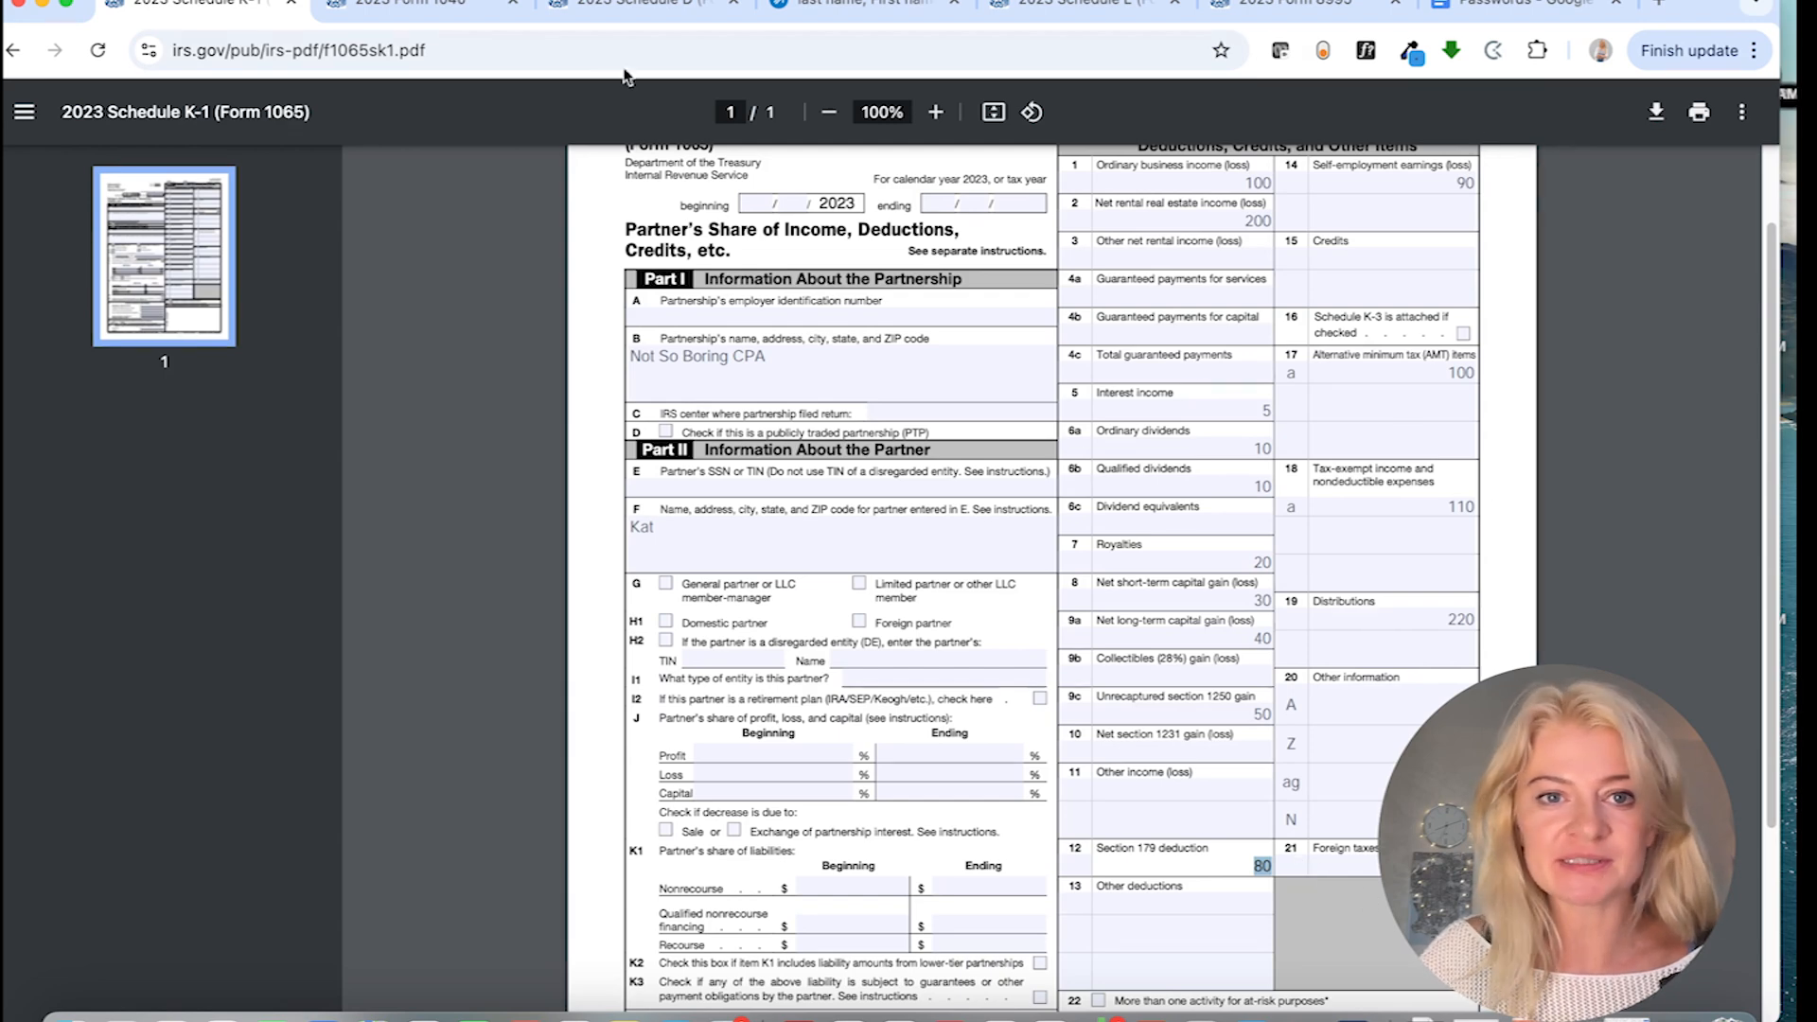
pyautogui.click(840, 5)
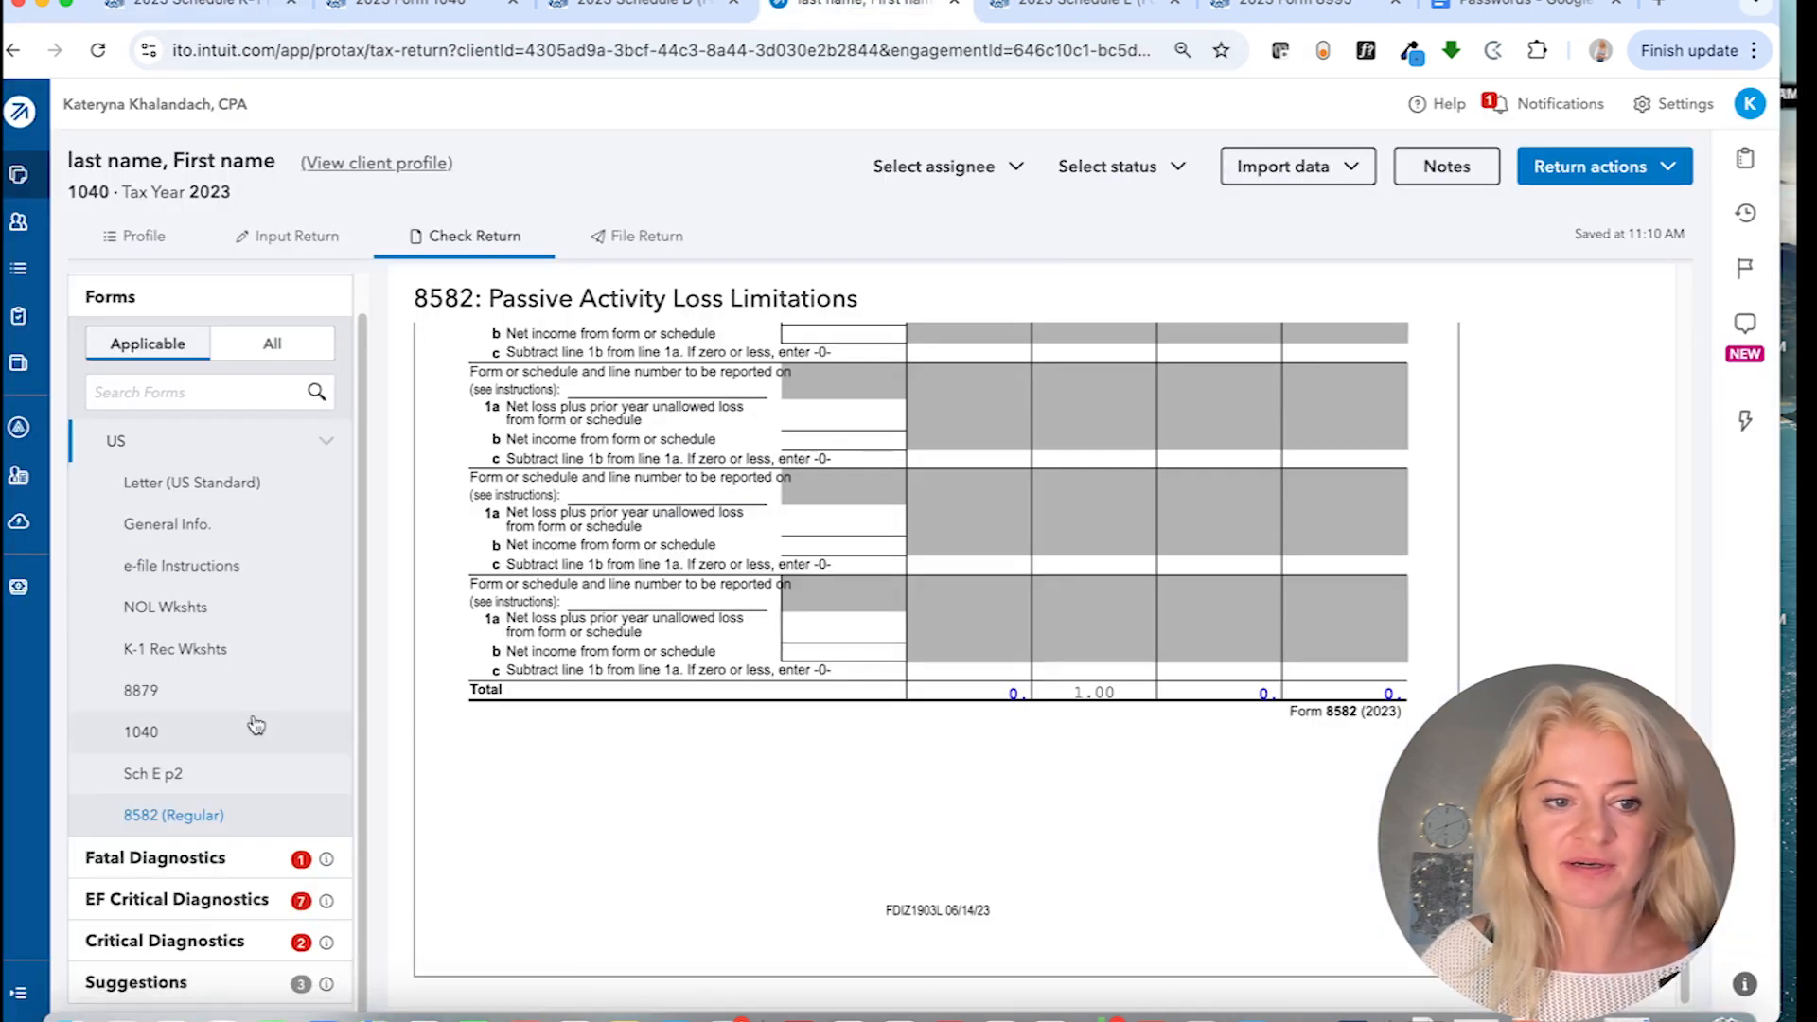
pyautogui.click(300, 239)
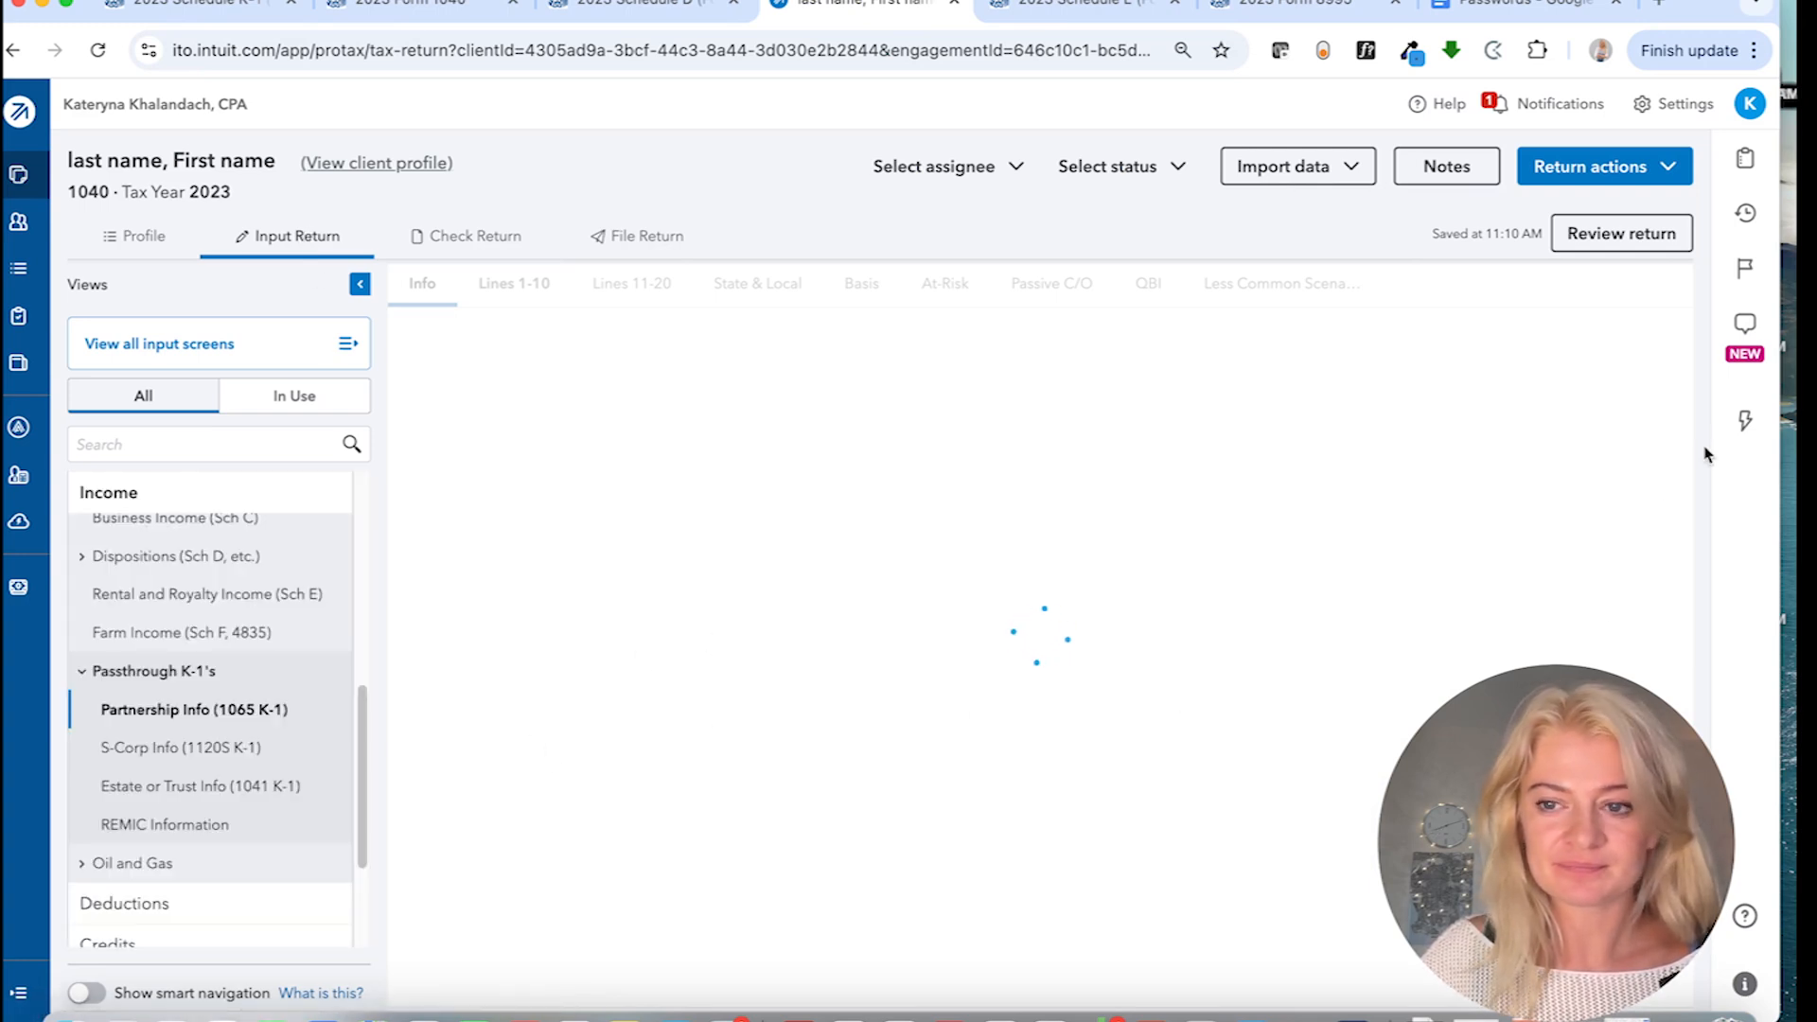
pyautogui.moveTo(1686, 378); pyautogui.dragTo(1689, 835)
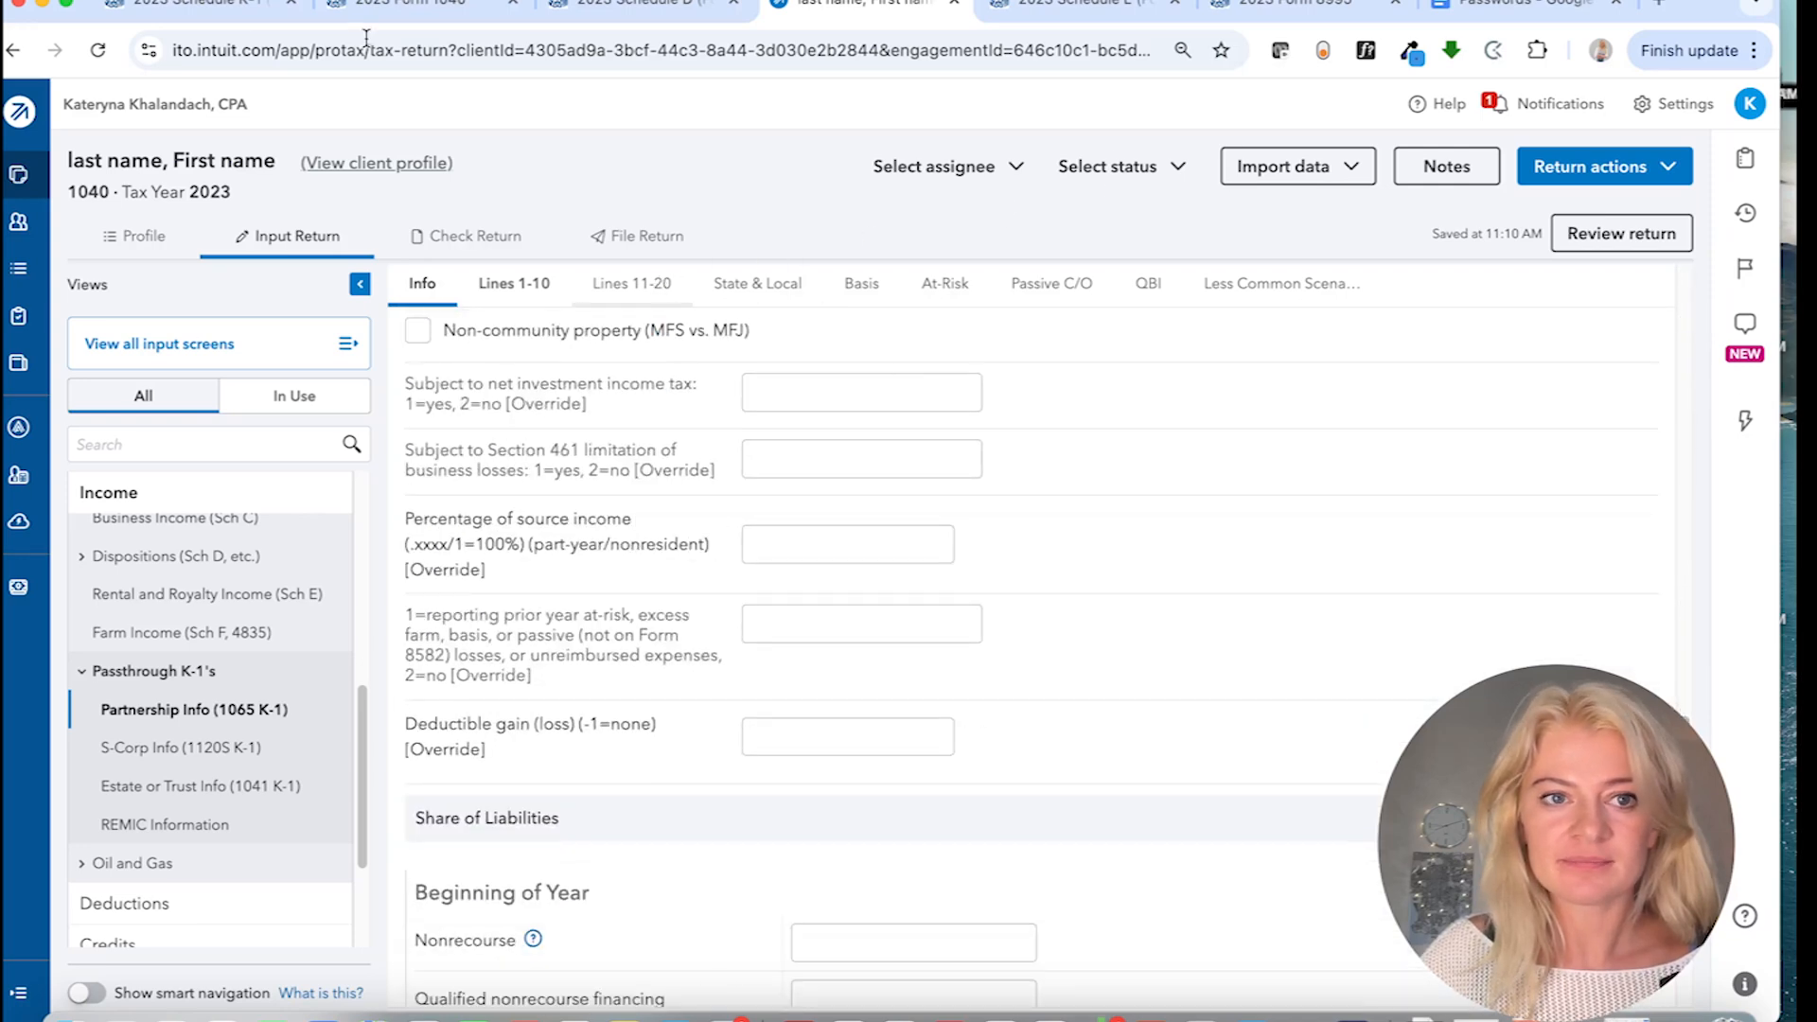
pyautogui.click(192, 9)
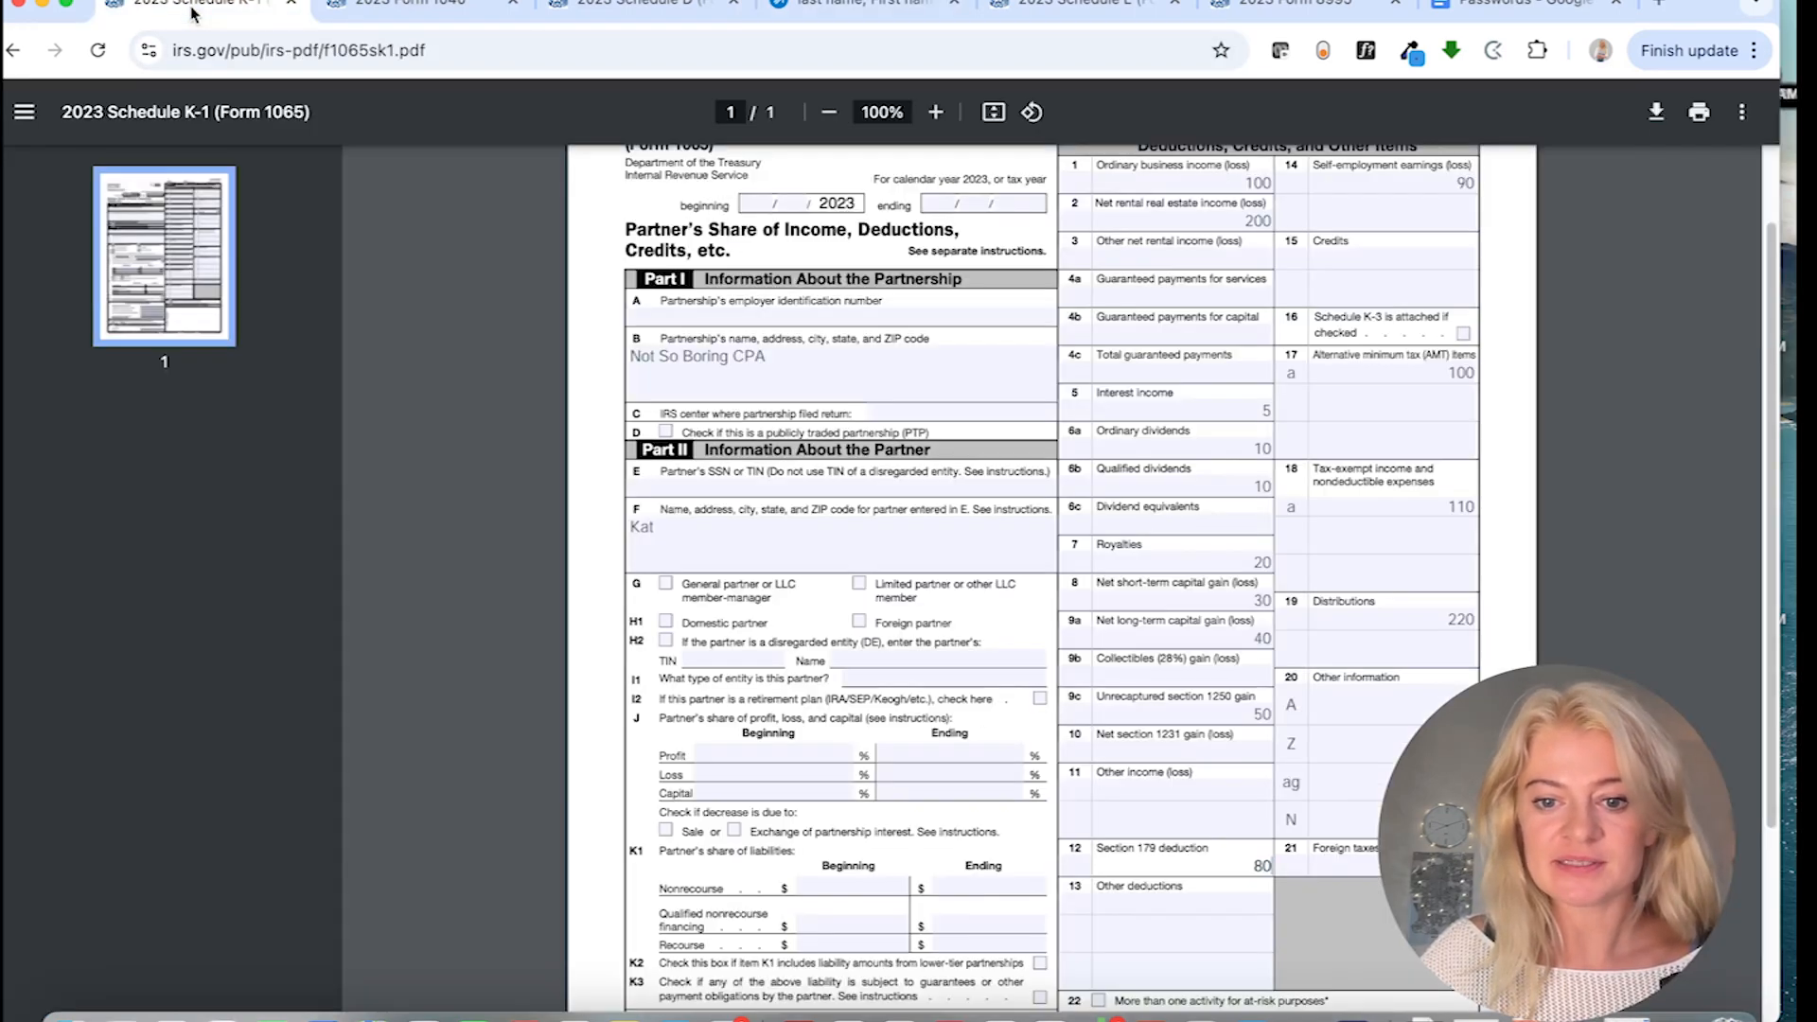
pyautogui.click(867, 9)
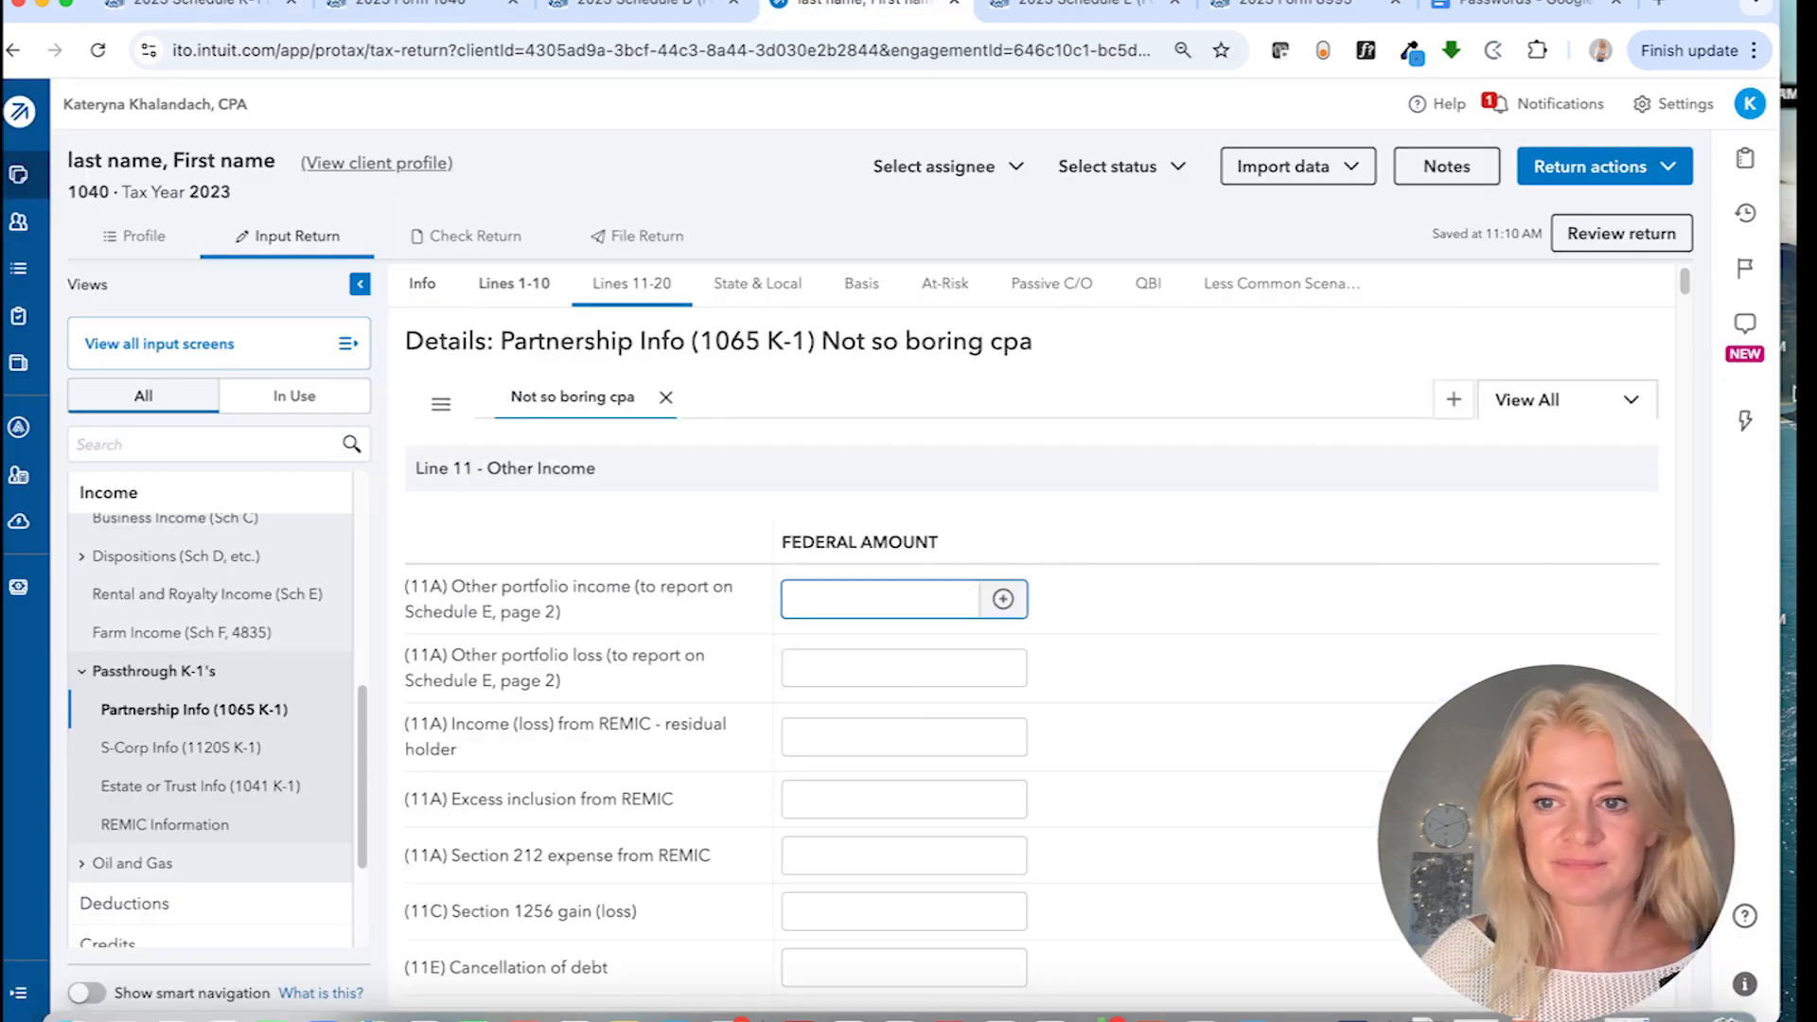
pyautogui.moveTo(1685, 284); pyautogui.dragTo(1670, 374)
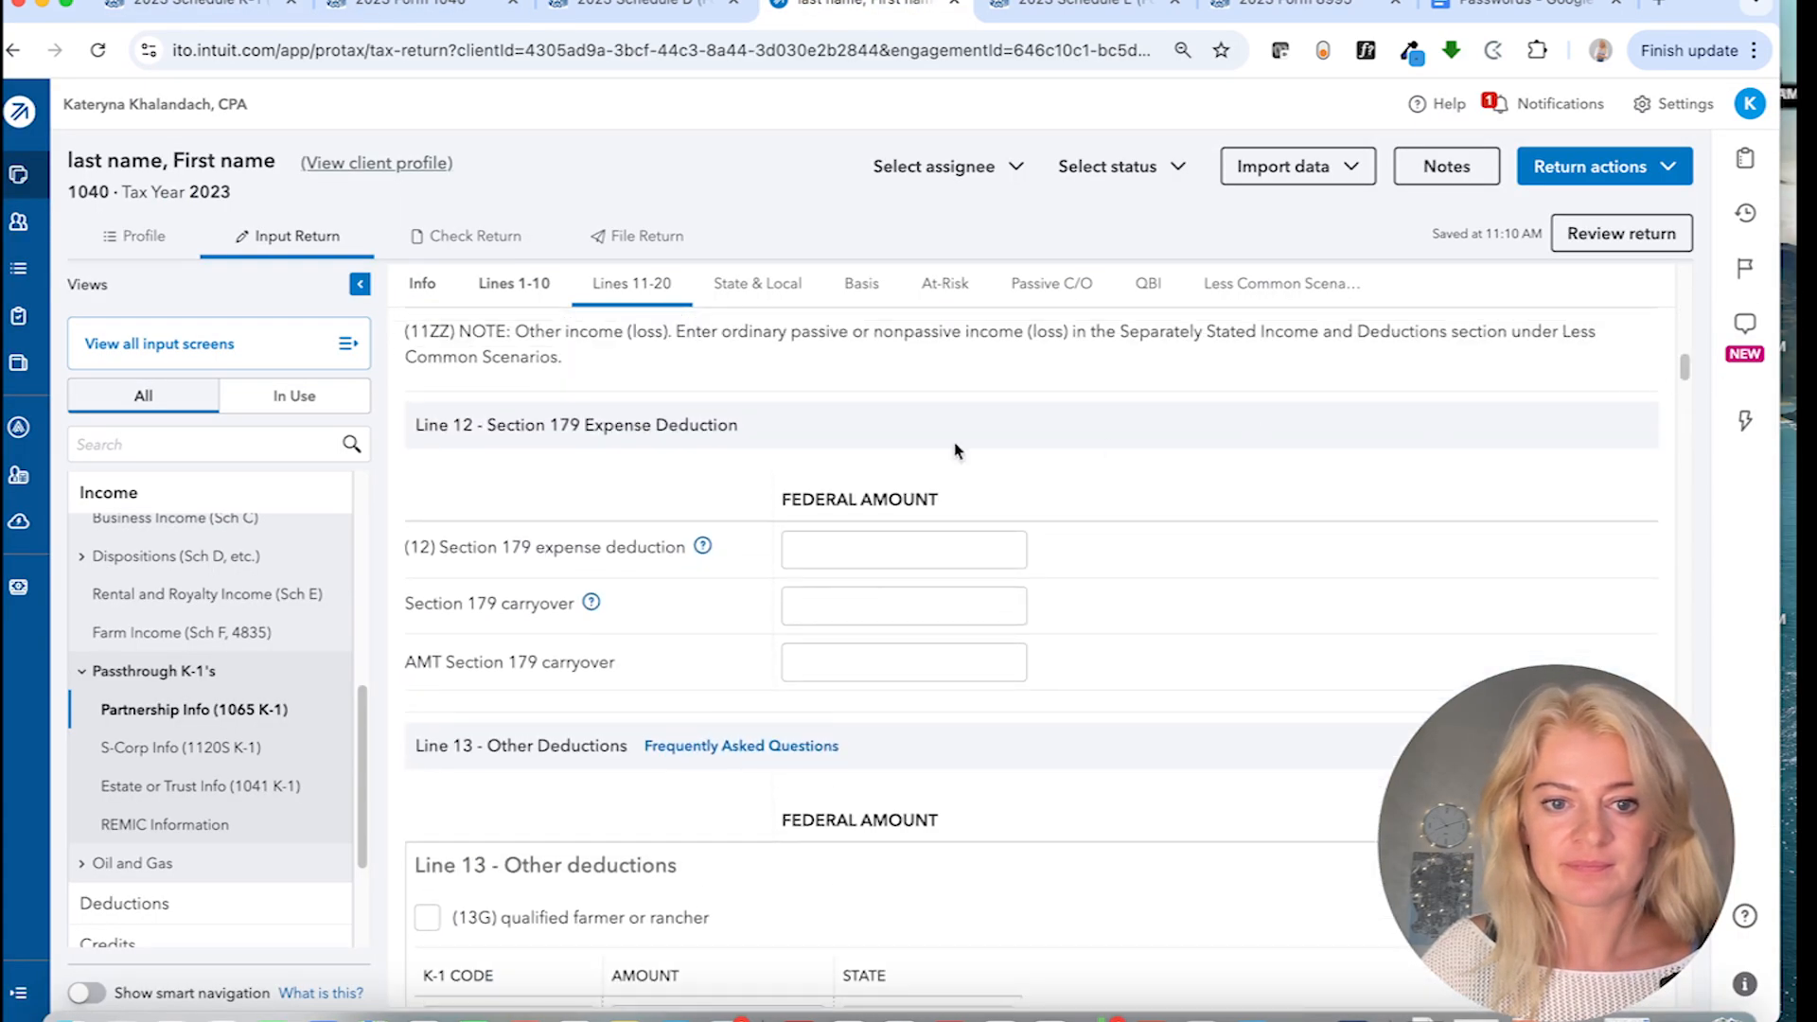
# - Enter 80 as the federal amount of the line 12 Section 179 expense deduction for the Not so boring cpa partnership
pyautogui.click(170, 11)
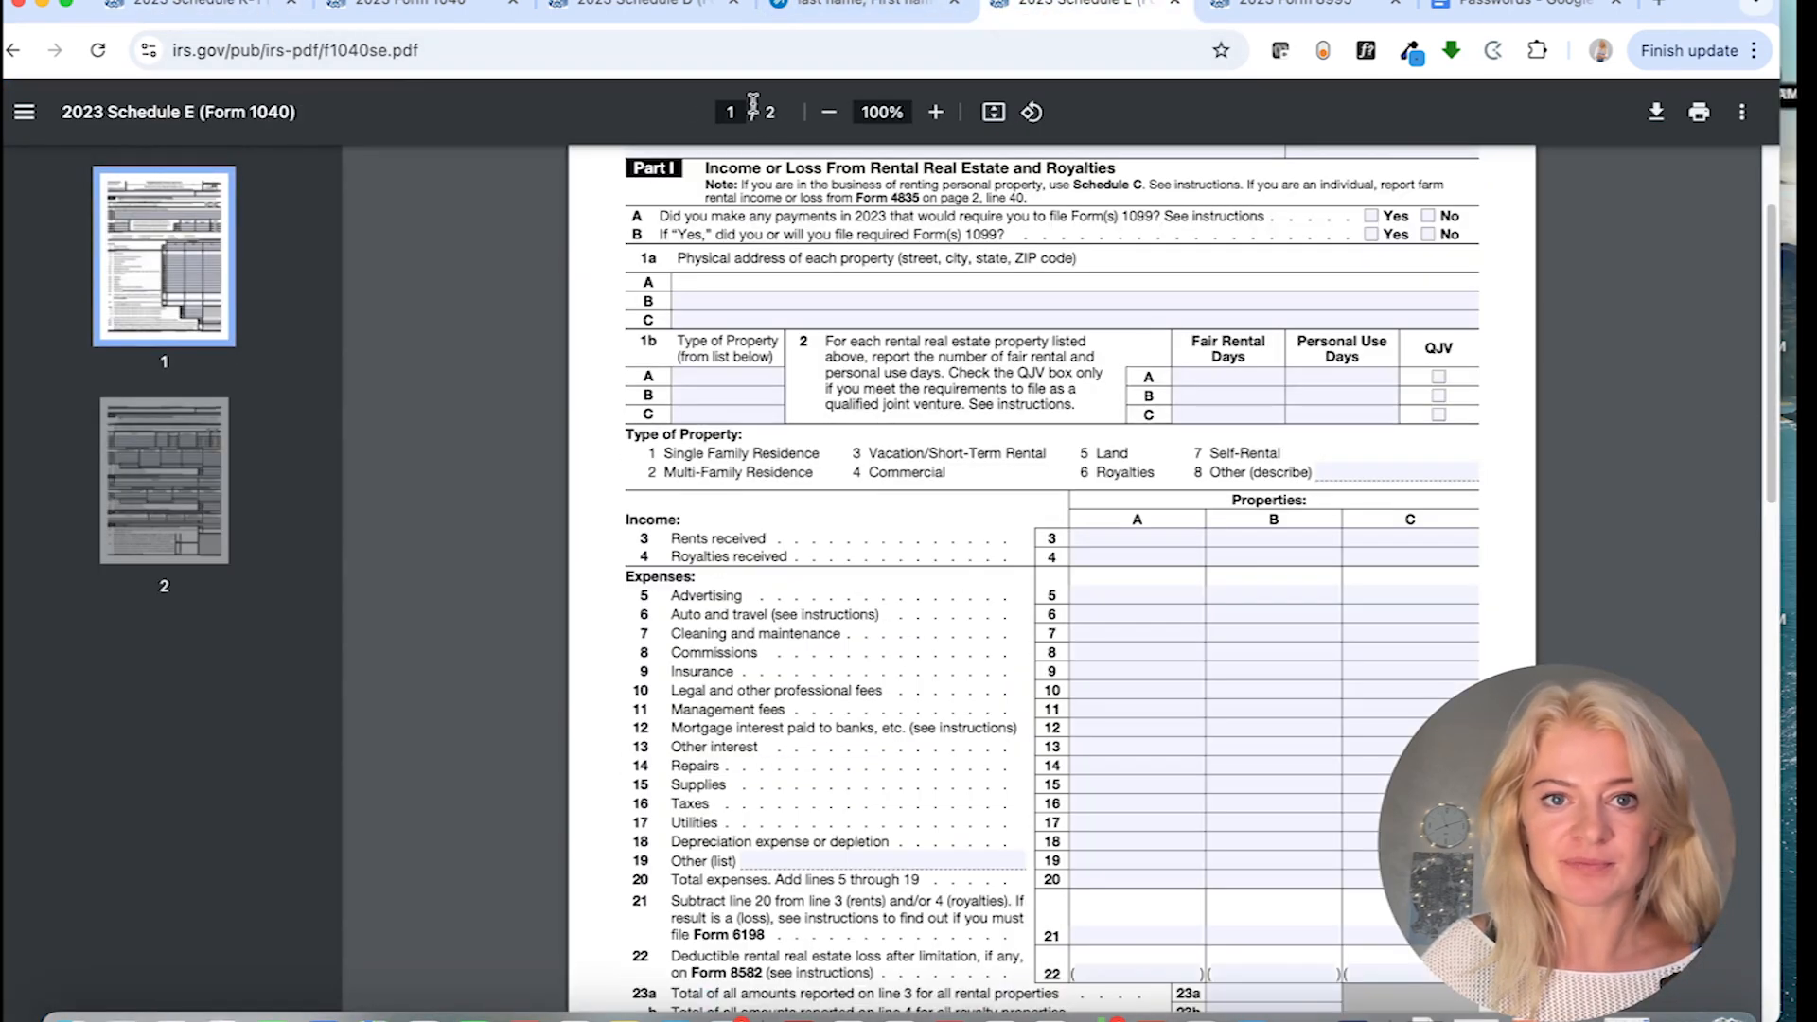
pyautogui.click(877, 23)
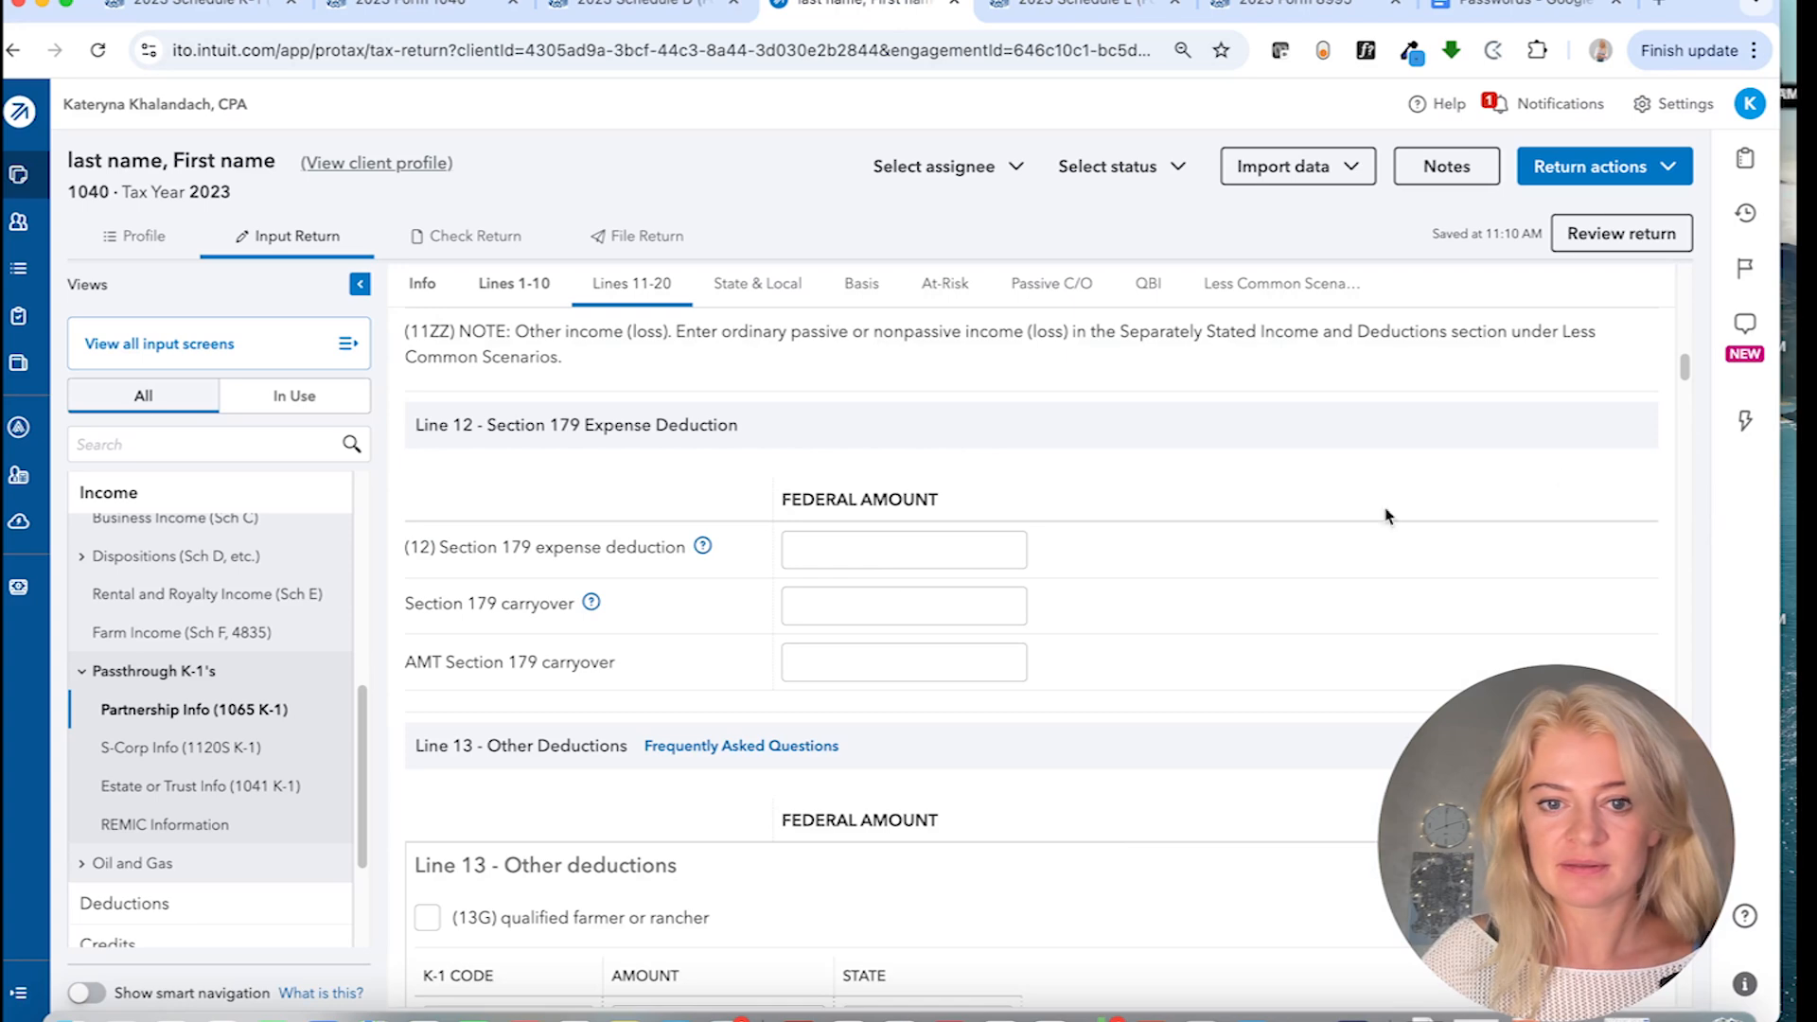
pyautogui.click(867, 551)
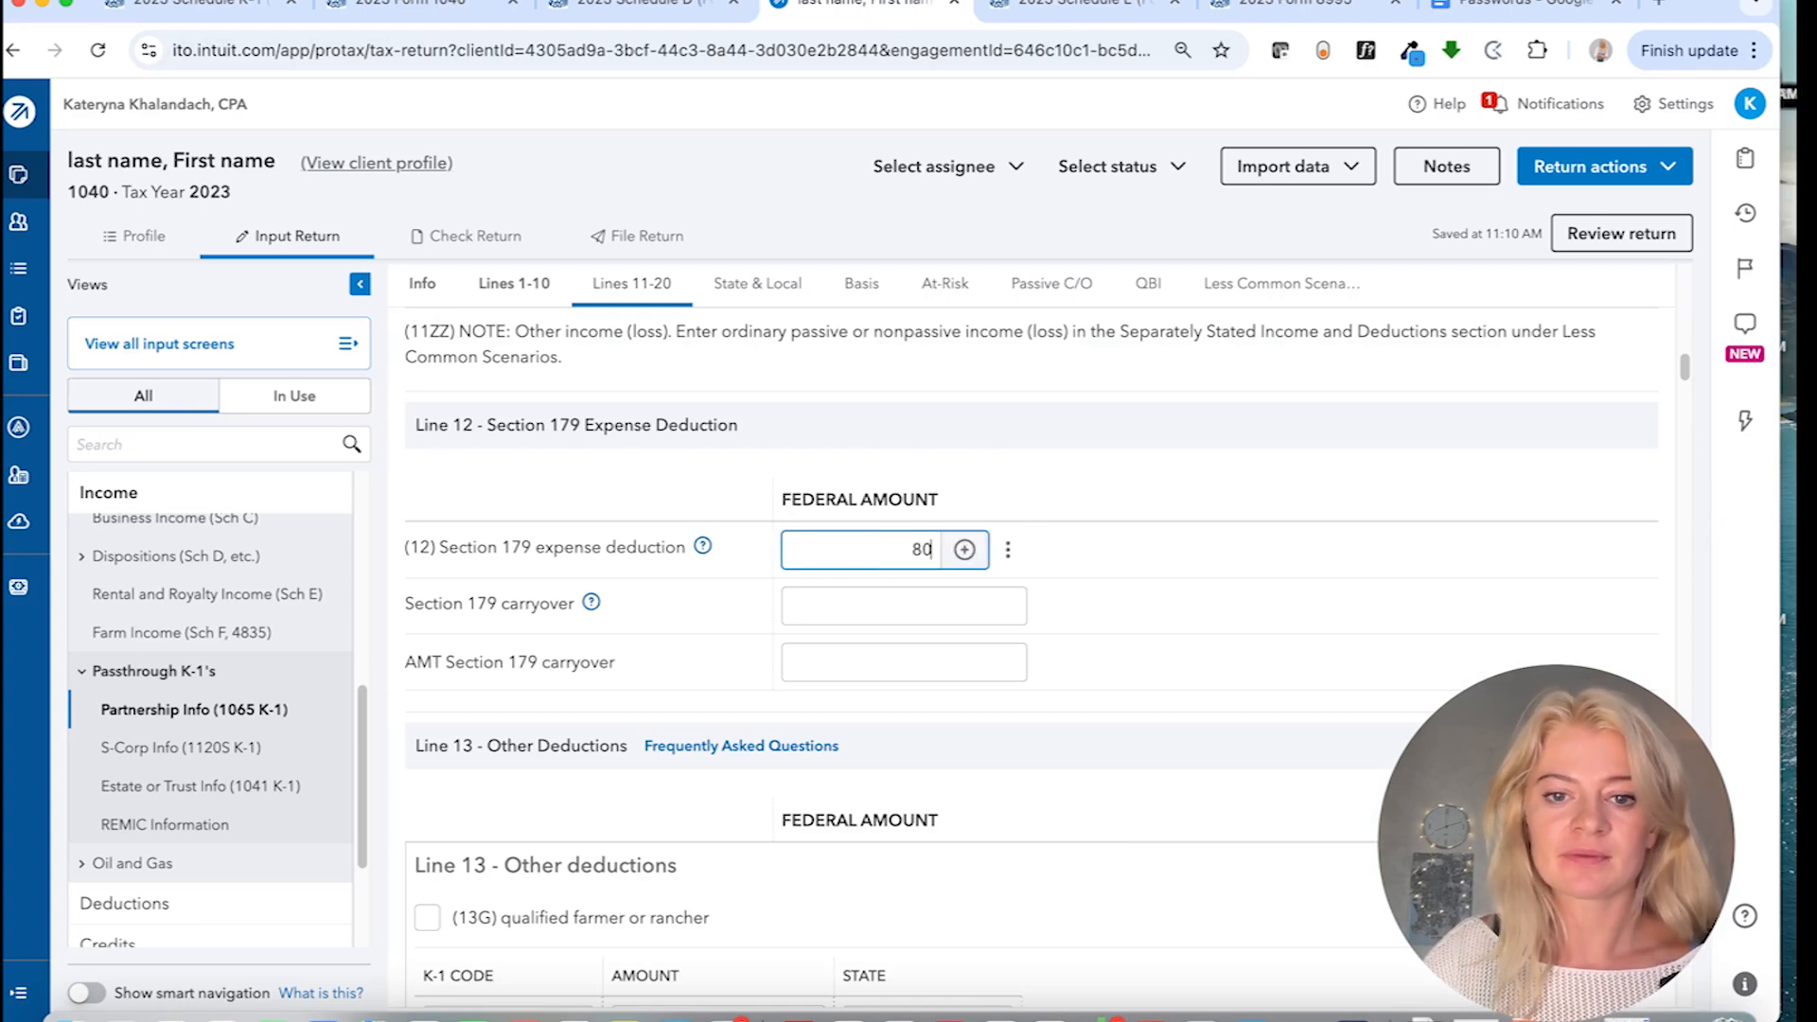
pyautogui.press('Tab')
# - Check the return and examine the Form 4562 K-1 summary, including the line 13 carryover of disallowed deduction to 2024
pyautogui.click(487, 238)
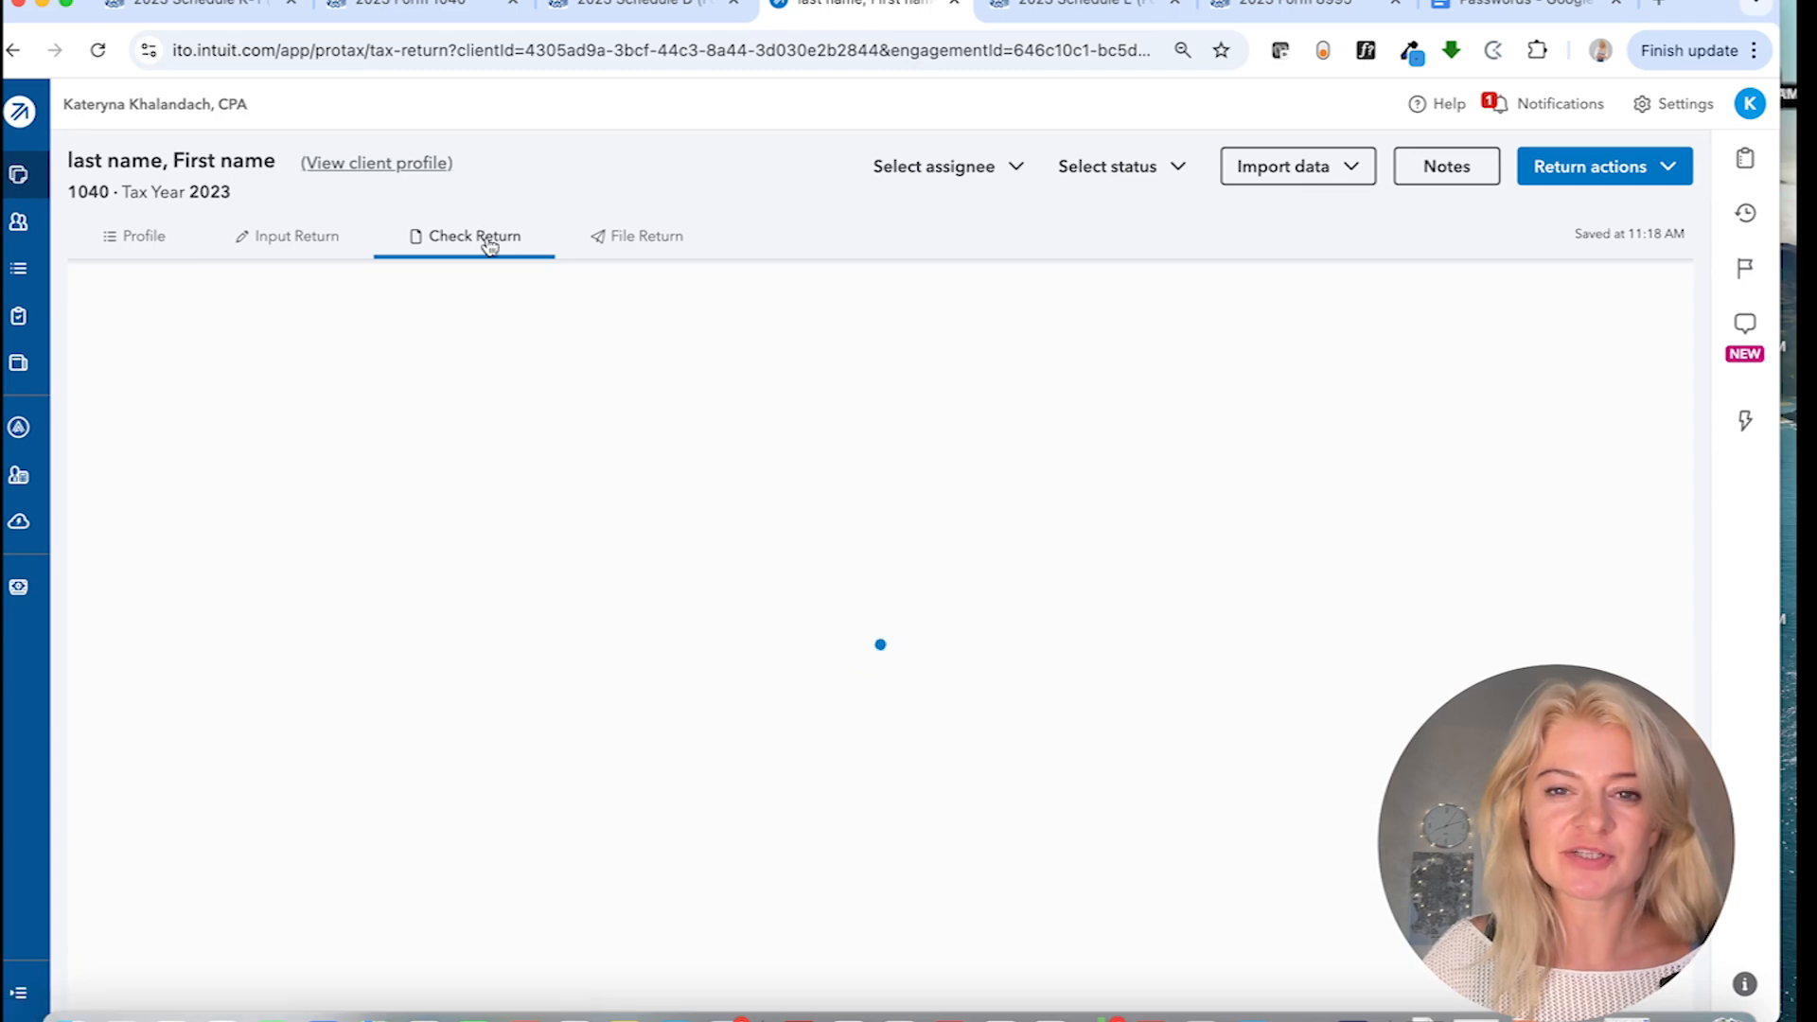
pyautogui.click(109, 383)
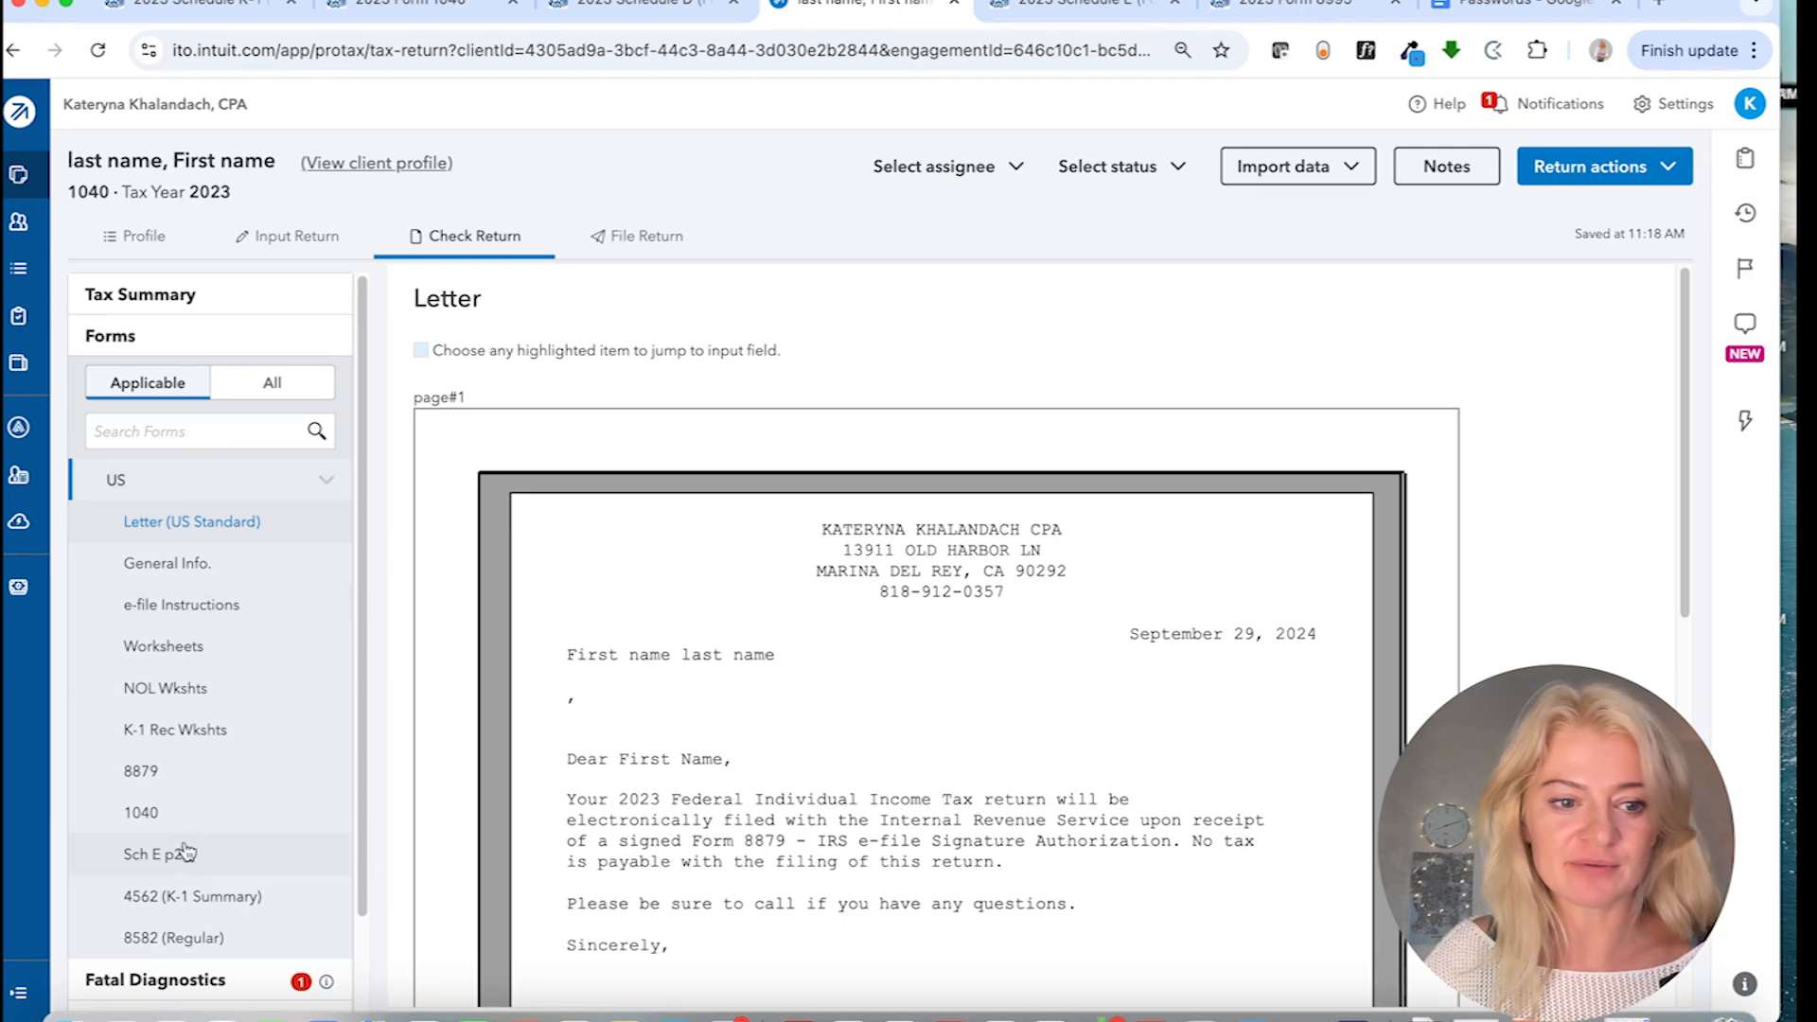
pyautogui.click(204, 904)
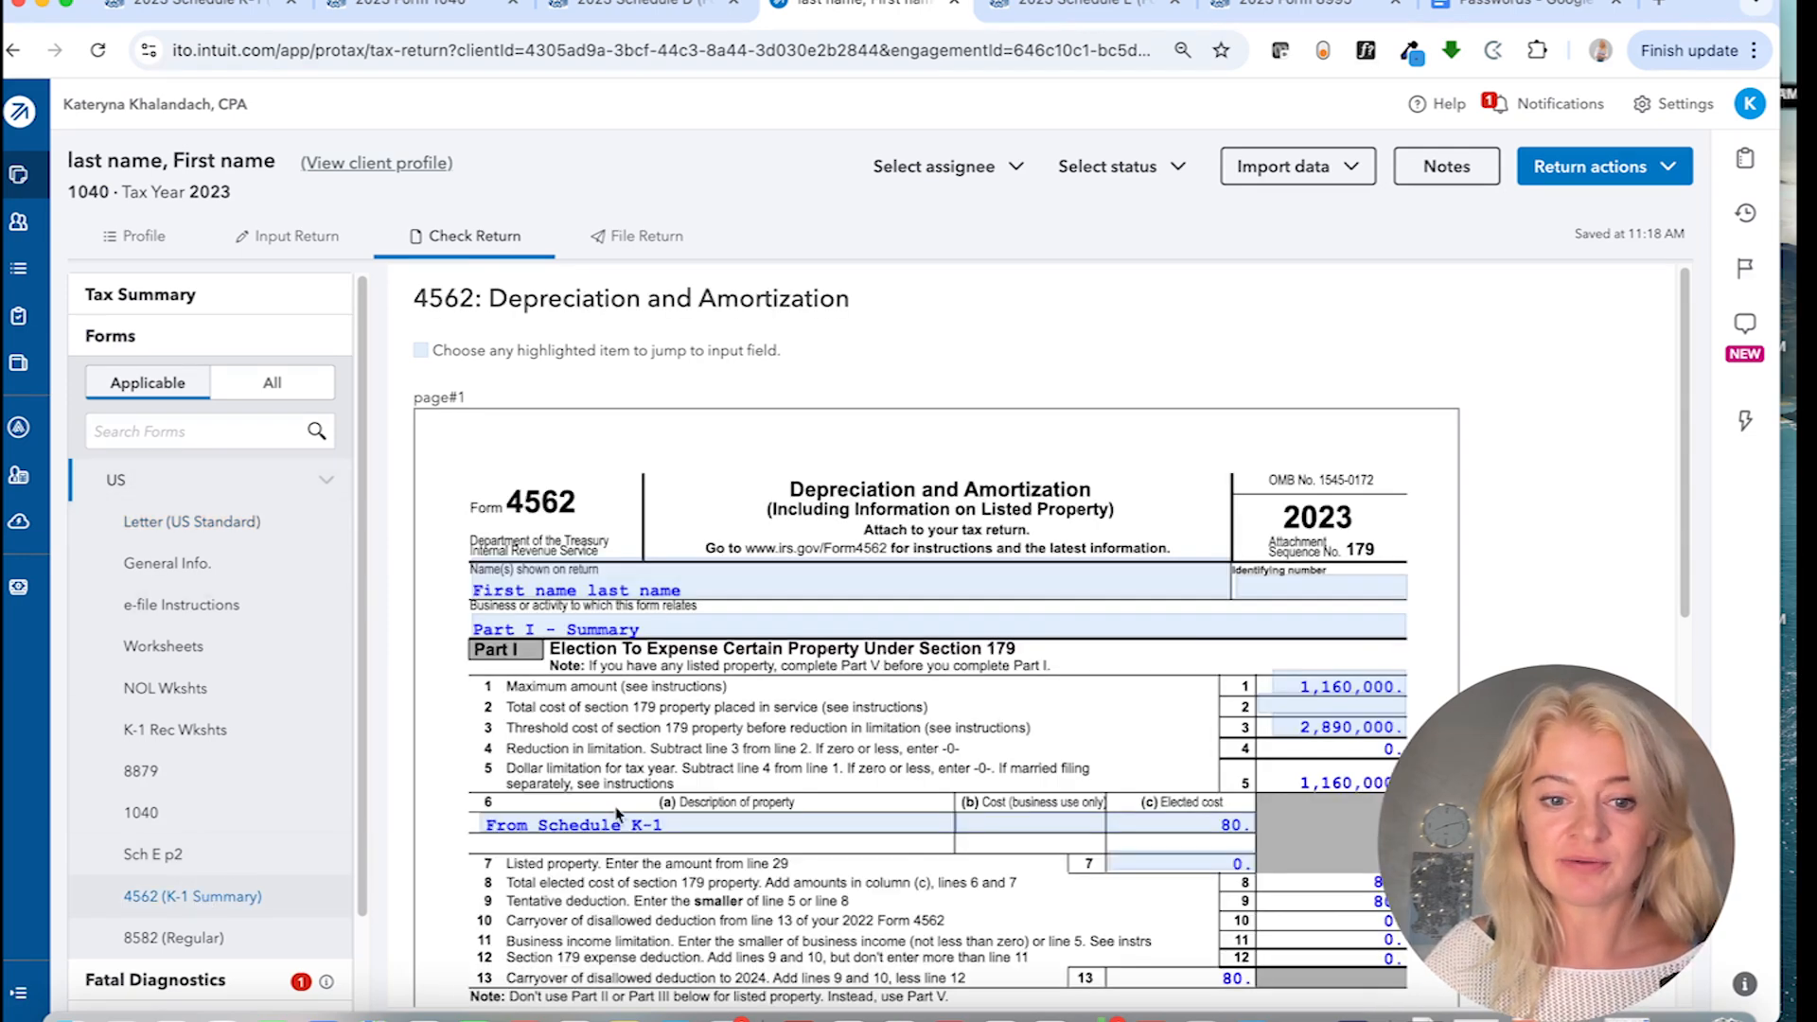
pyautogui.scroll(-3, 1112, 668)
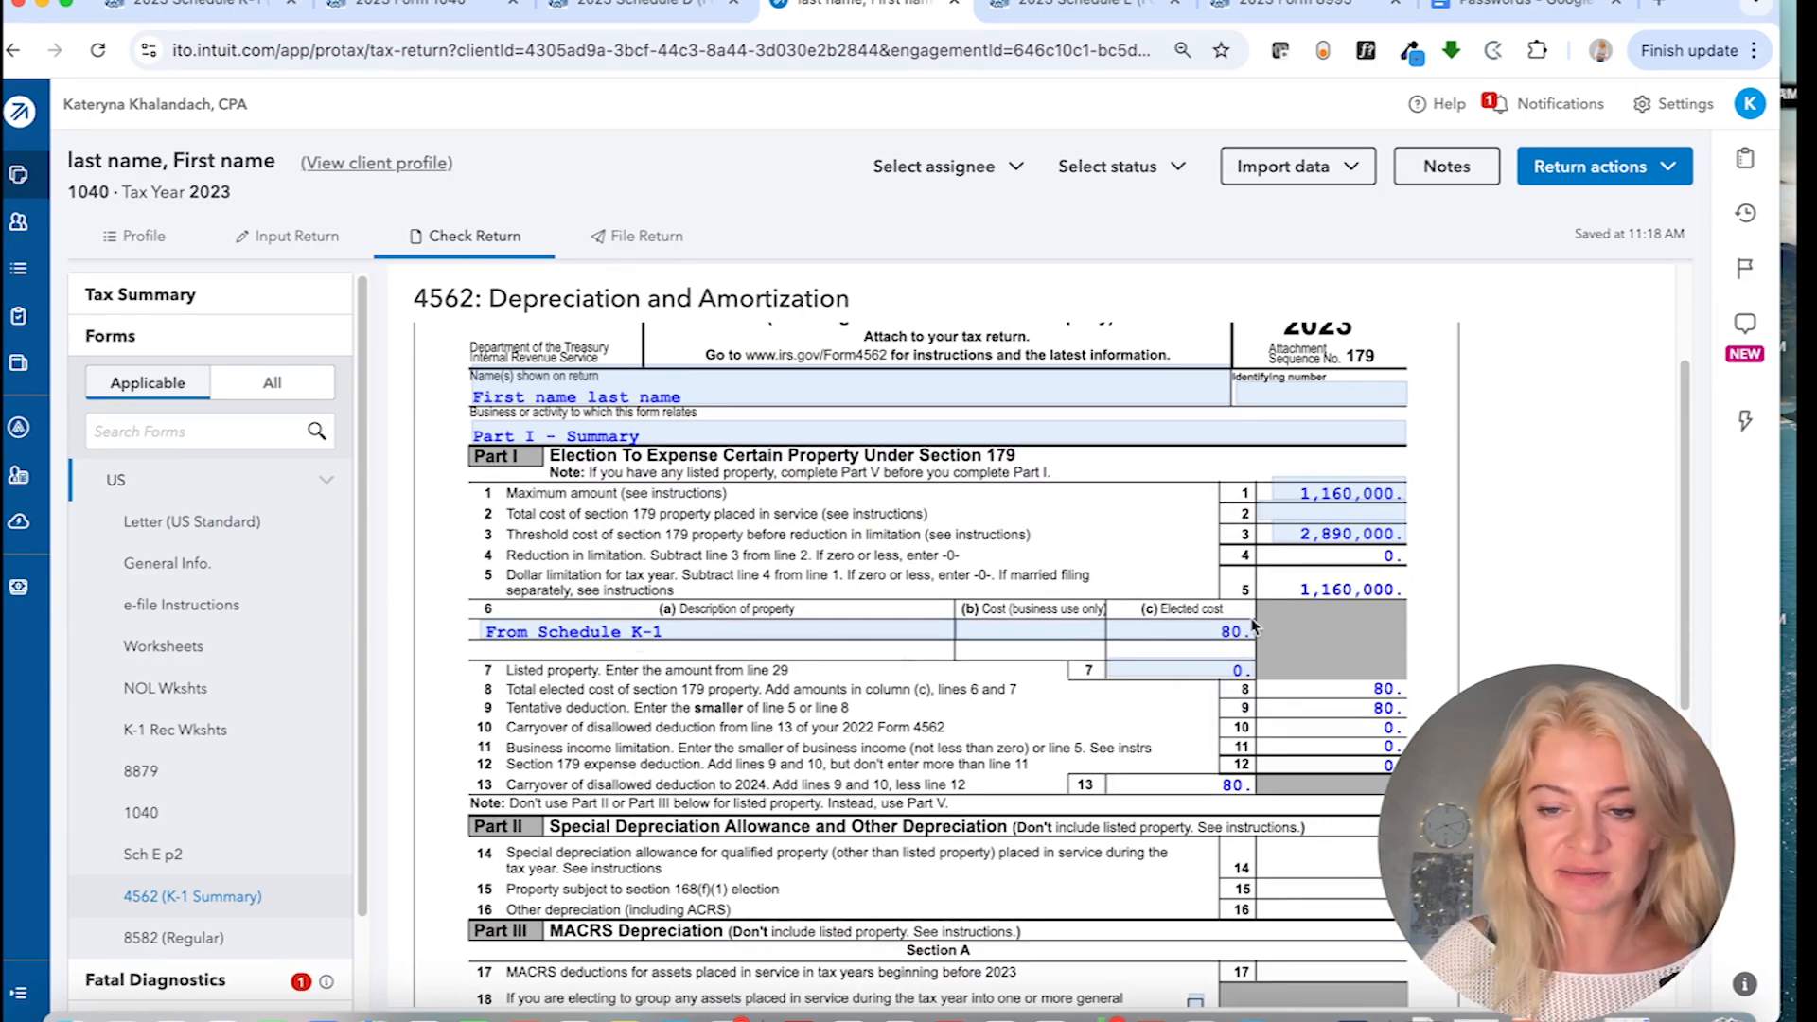
pyautogui.scroll(-2, 1252, 668)
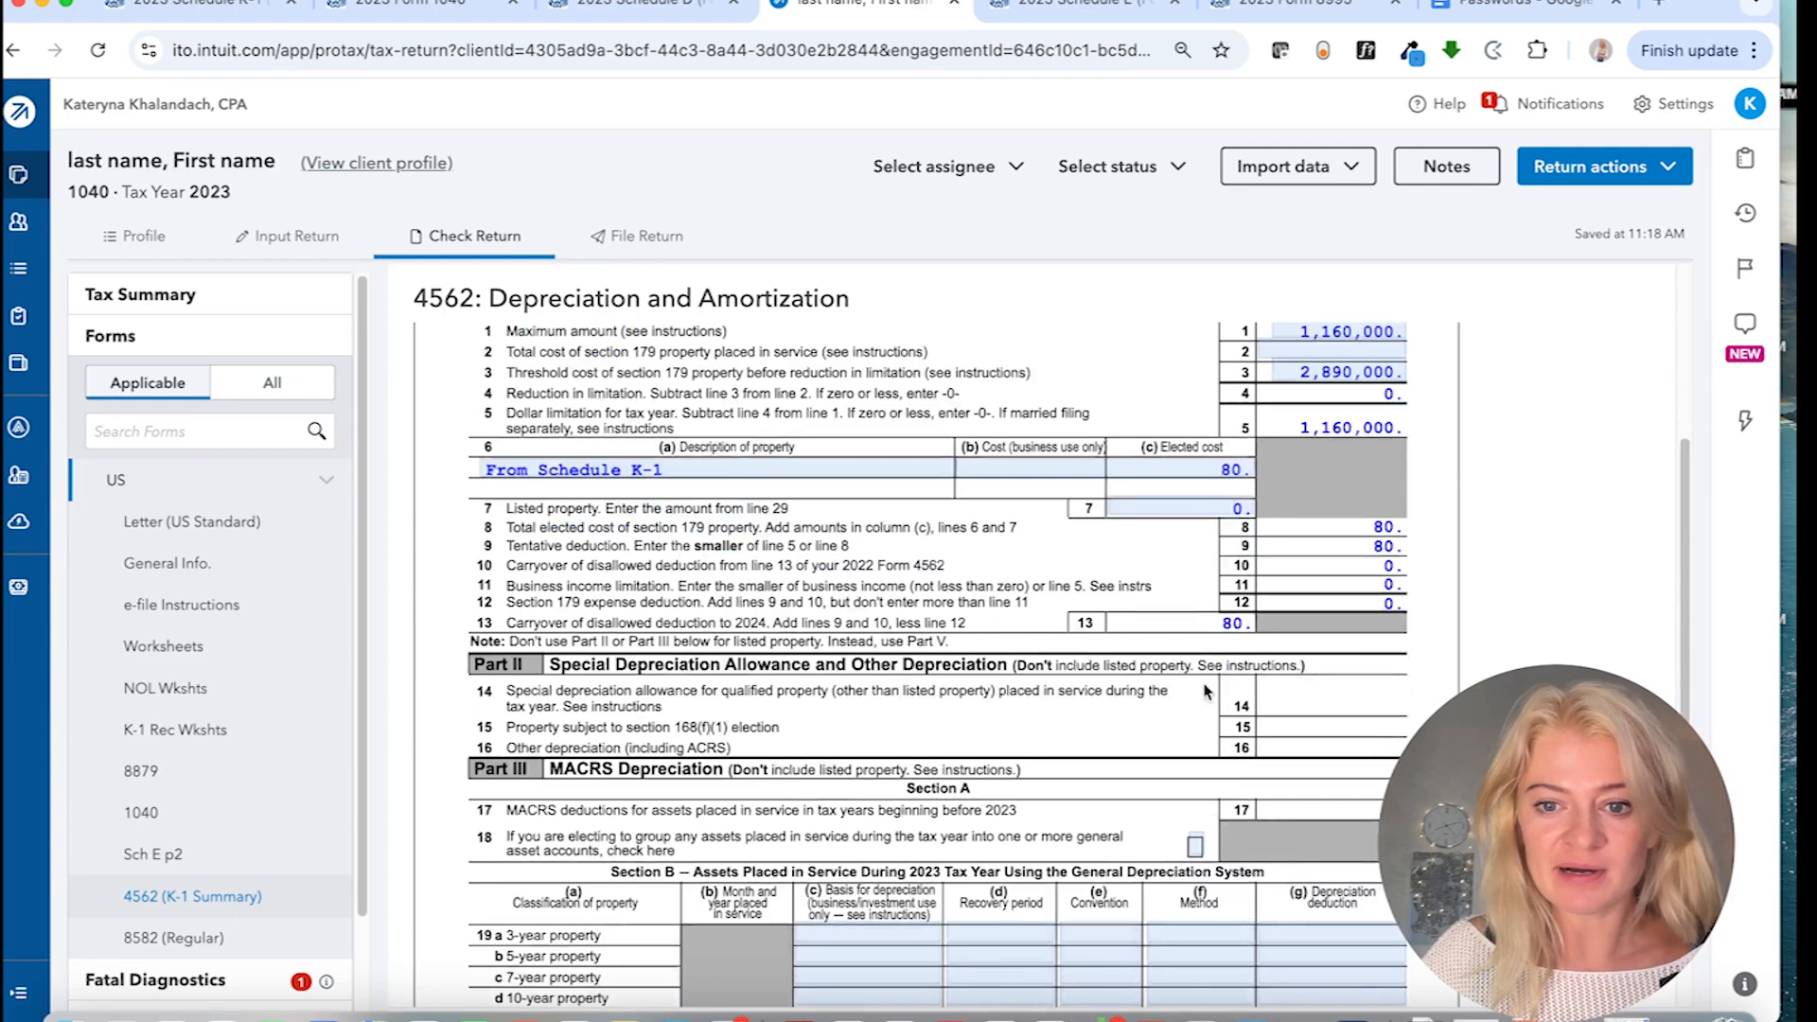
pyautogui.moveTo(523, 623); pyautogui.dragTo(764, 622)
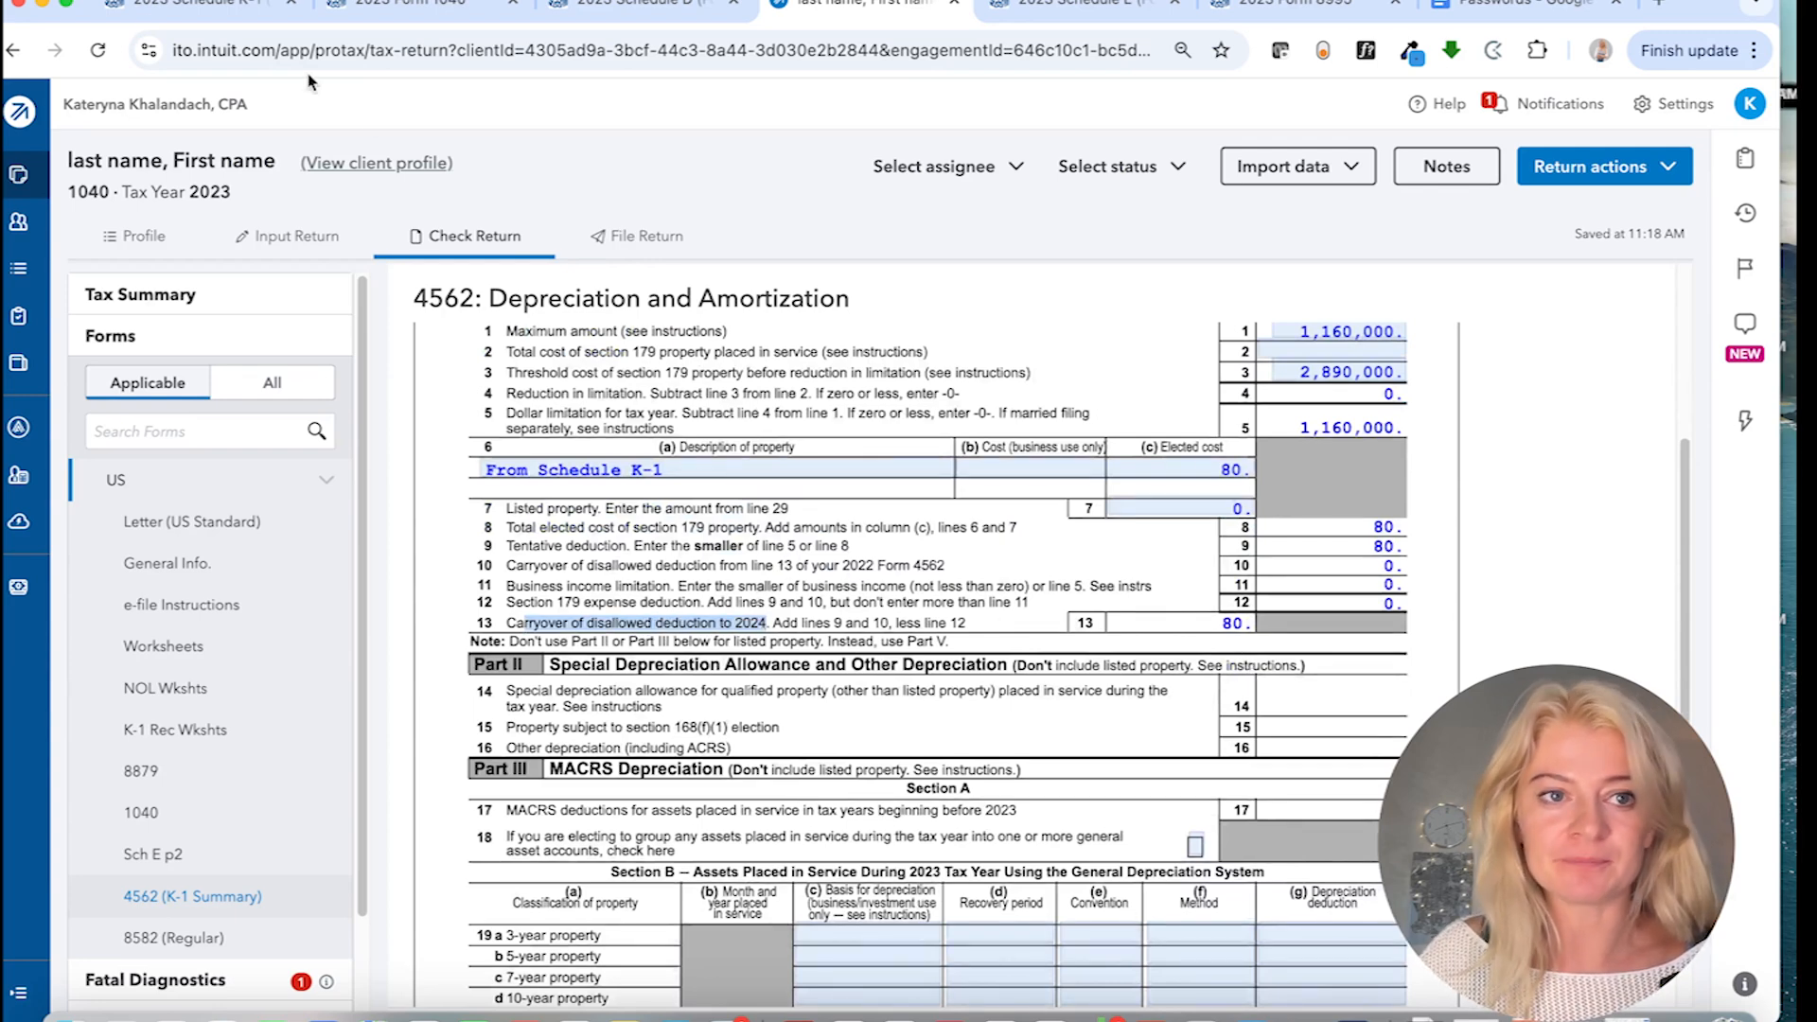
# - Switch to the K-1 PDF and examine the self-employment earnings on line 14
pyautogui.click(203, 5)
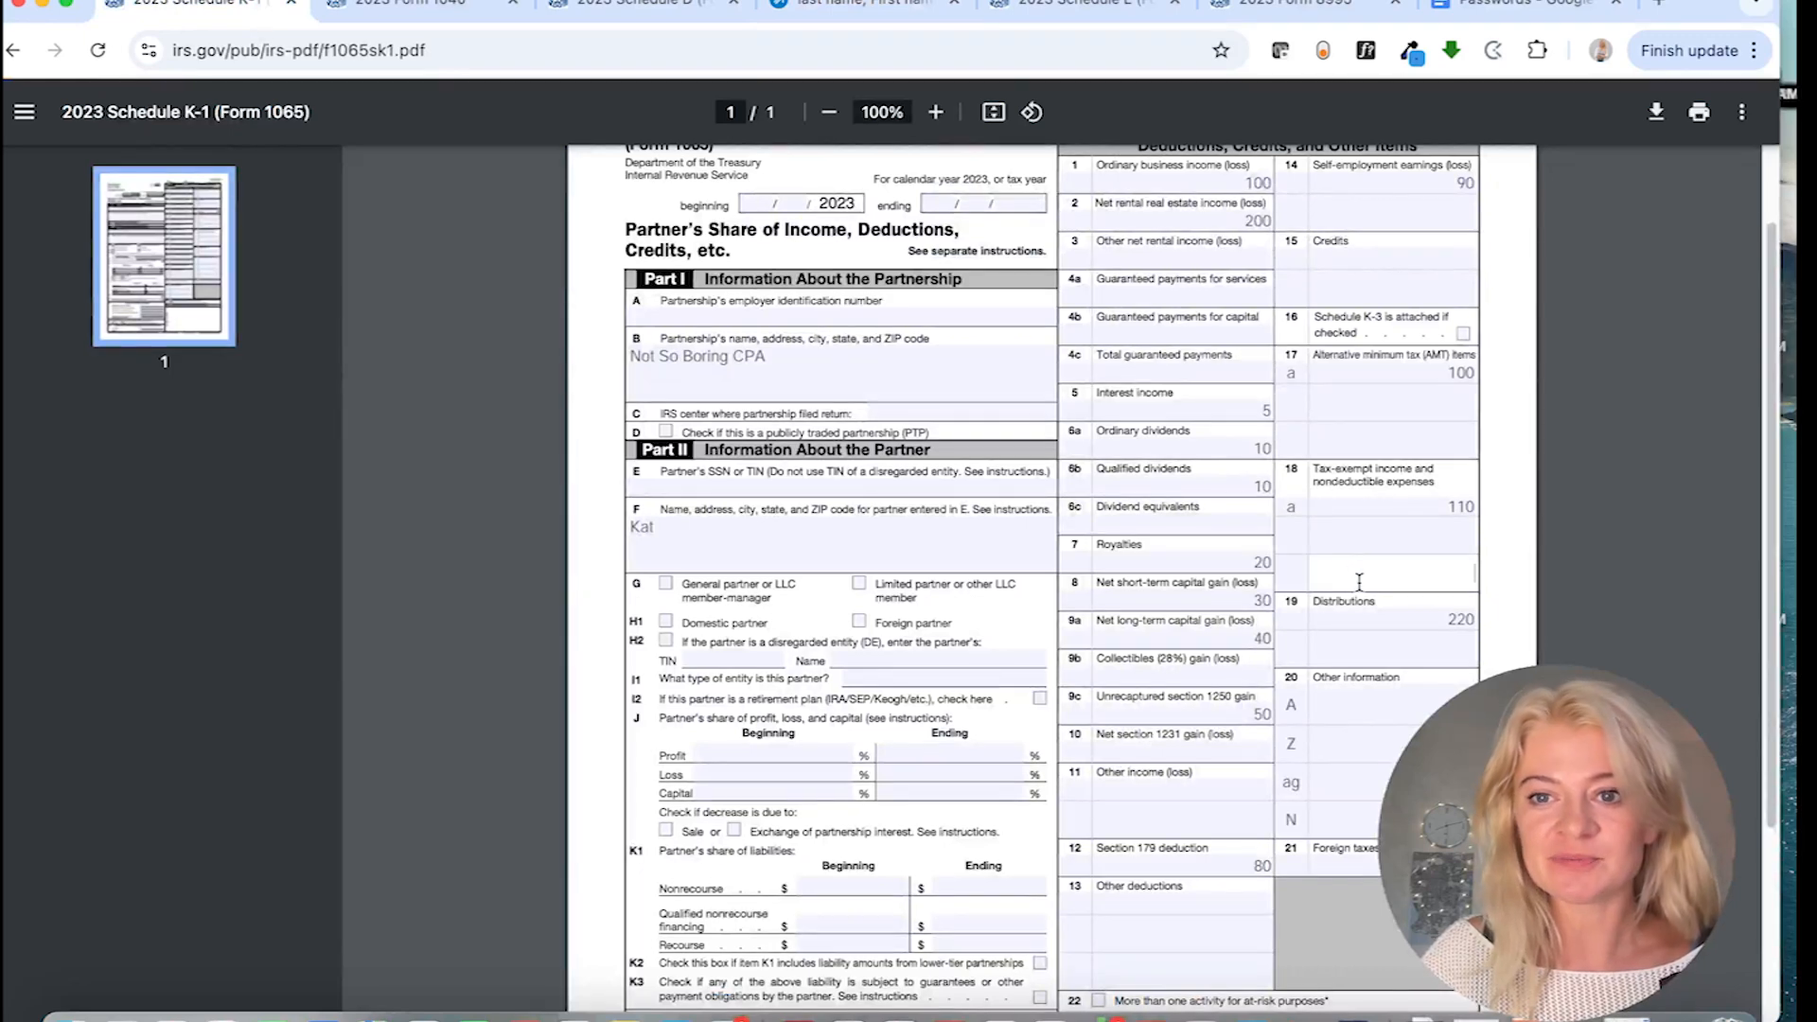
pyautogui.scroll(1, 1359, 582)
pyautogui.click(1443, 215)
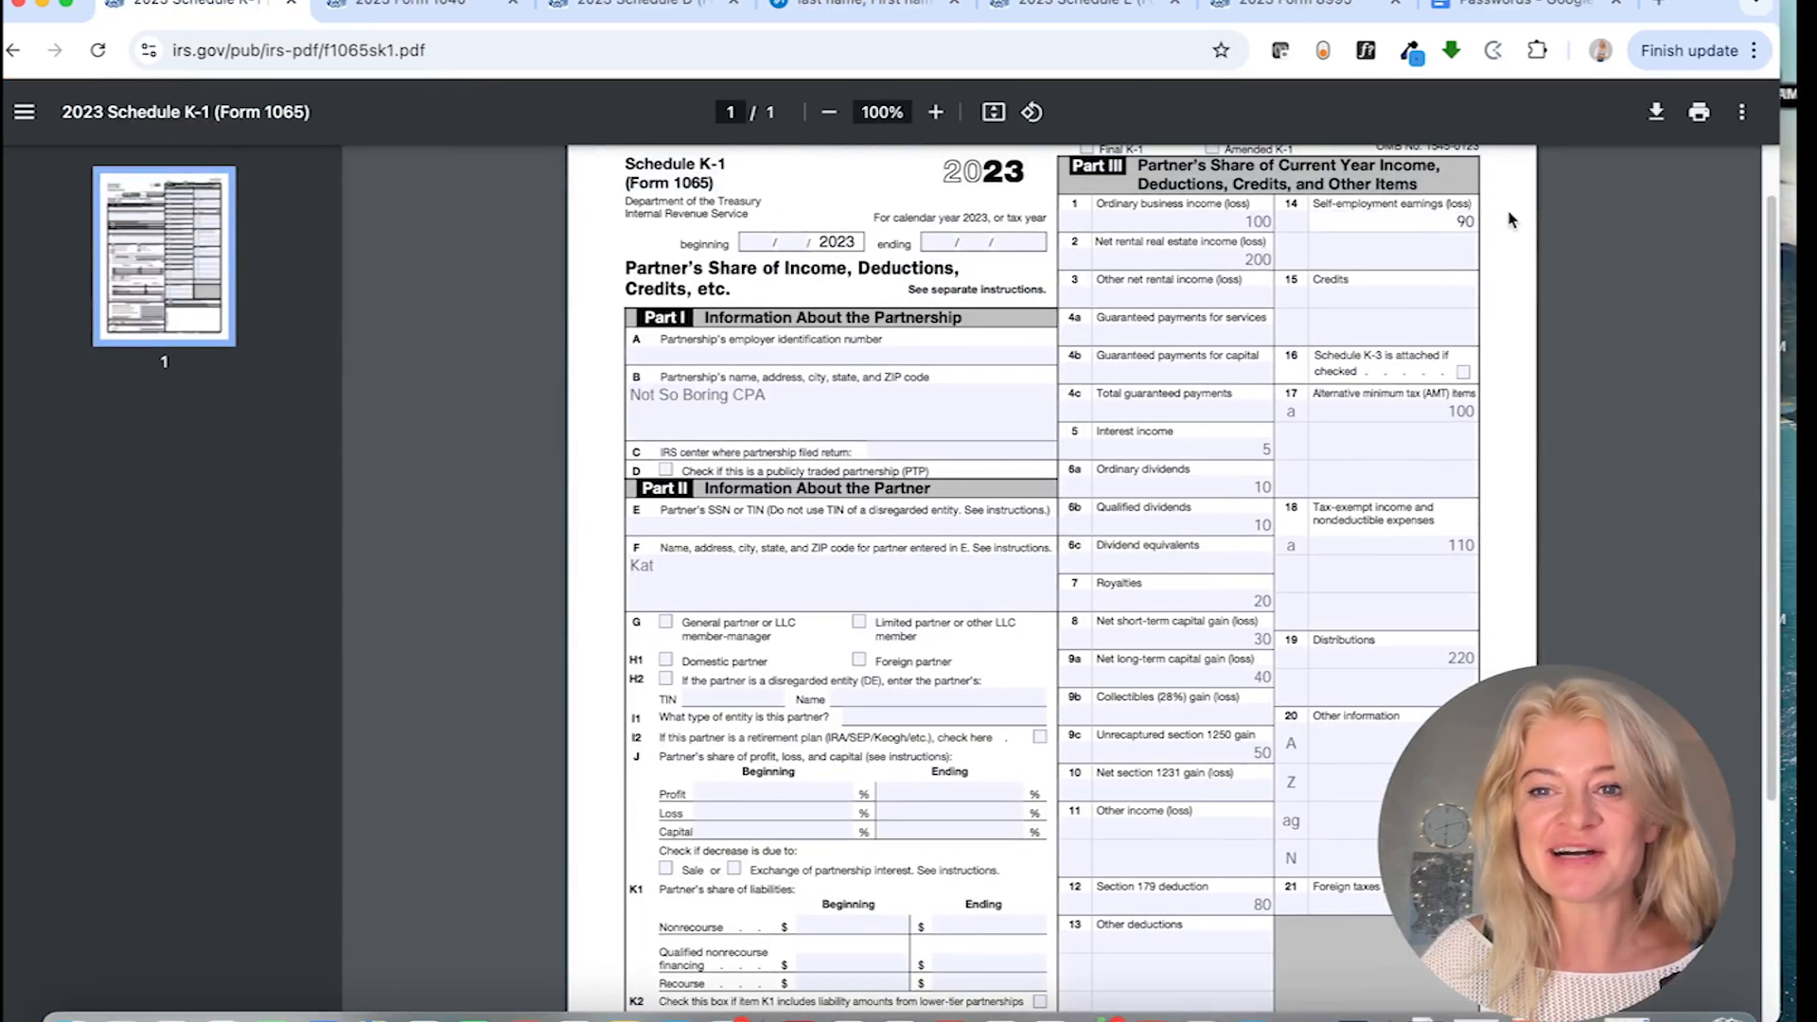
pyautogui.moveTo(1456, 227); pyautogui.dragTo(1497, 231)
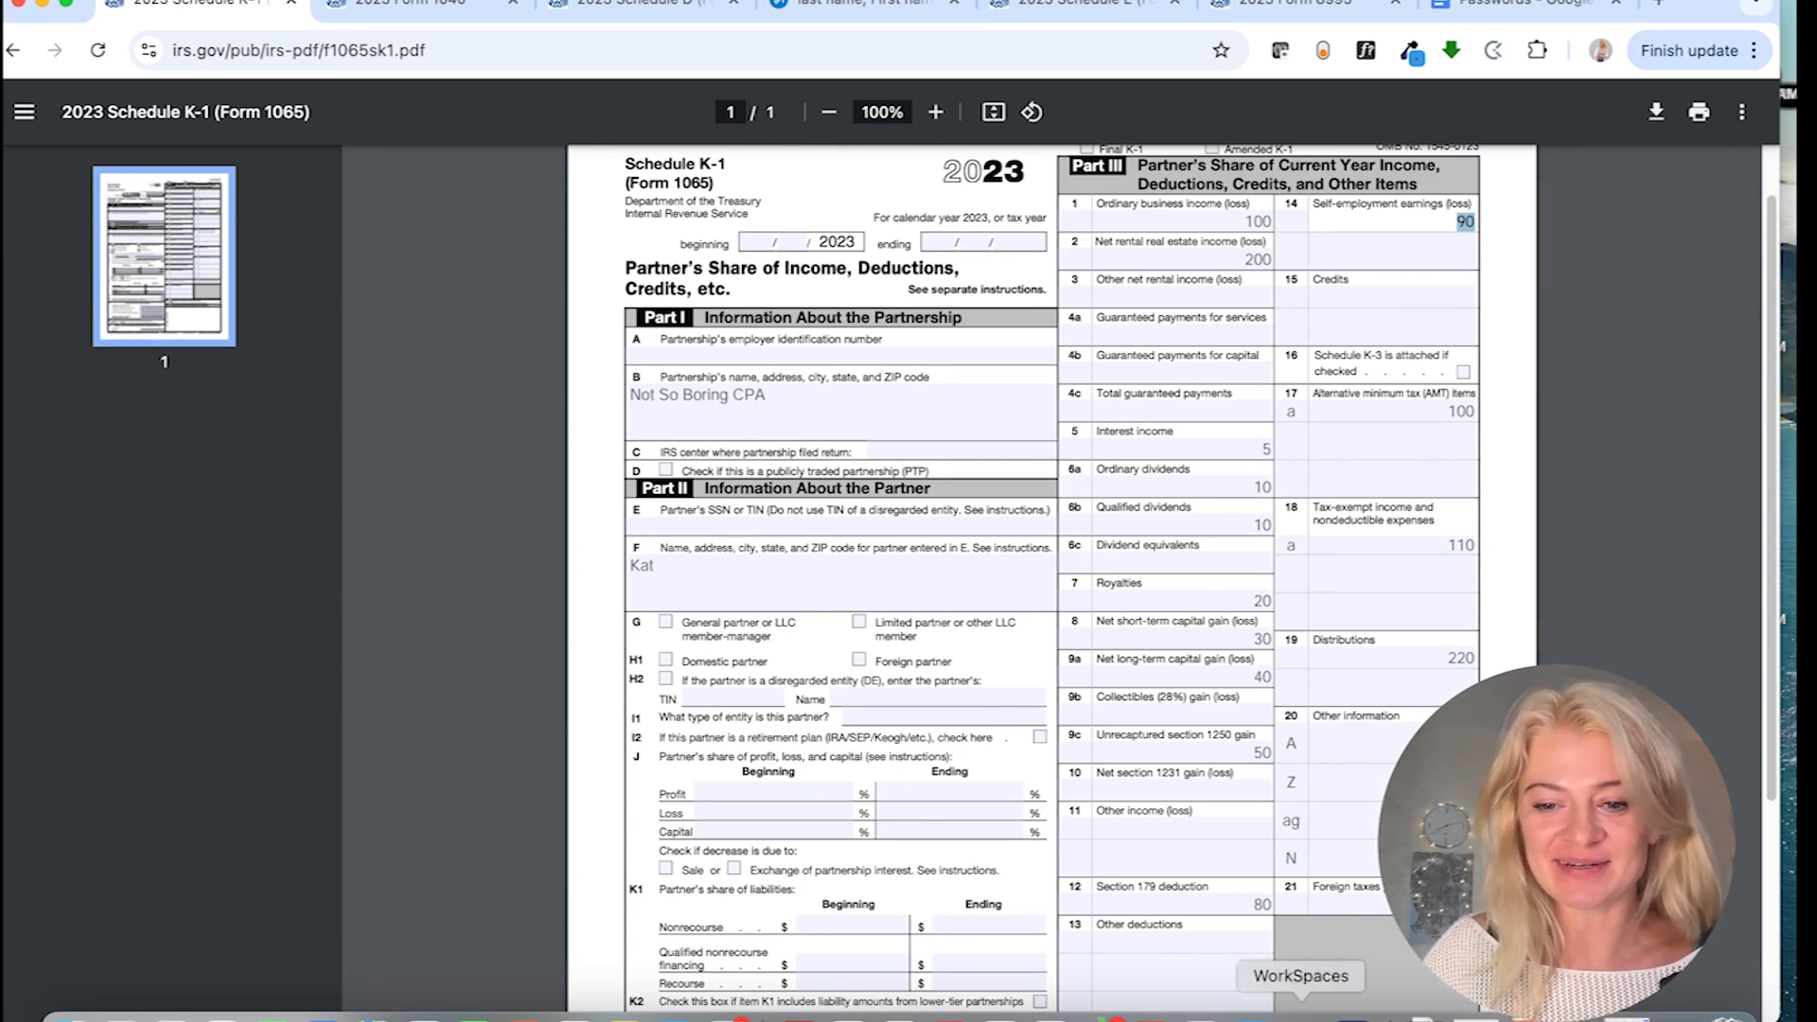
# - Switch to Drake in the remote desktop, open the S corporation K-1 from data entry, and look through its lines 1-10 and 11-17 screens
pyautogui.rightClick(1152, 1015)
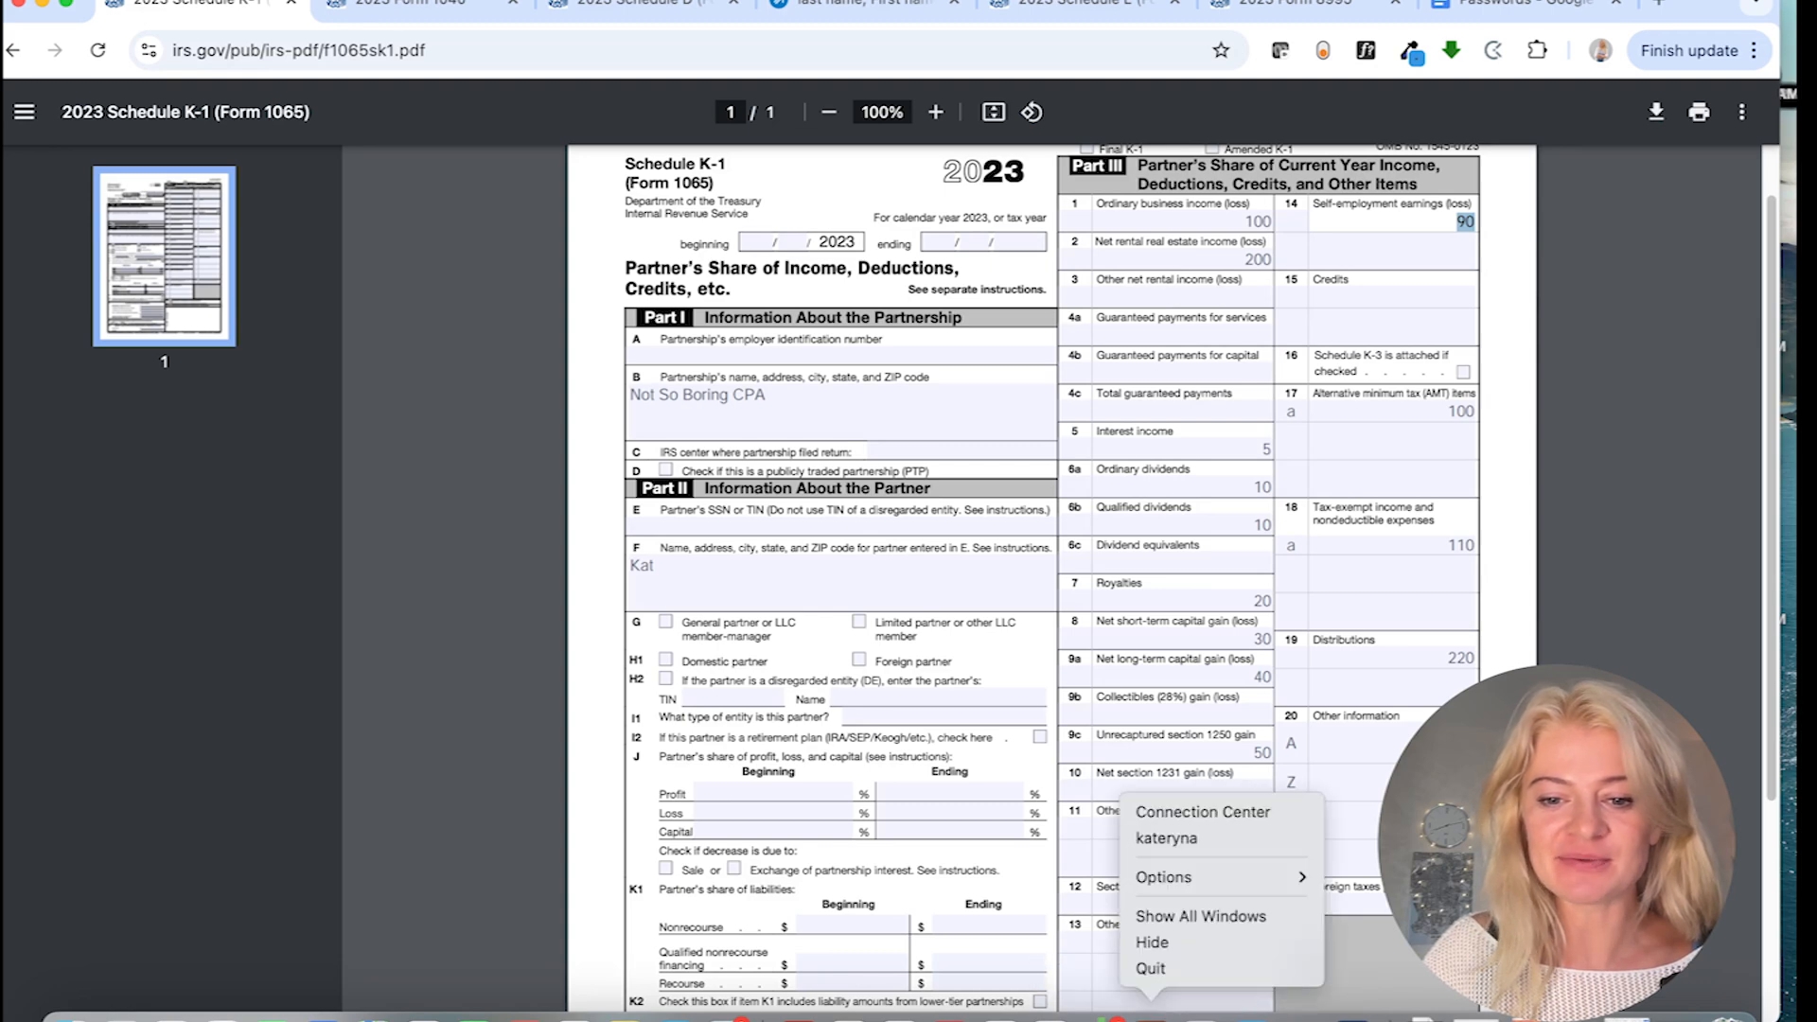
pyautogui.click(1207, 846)
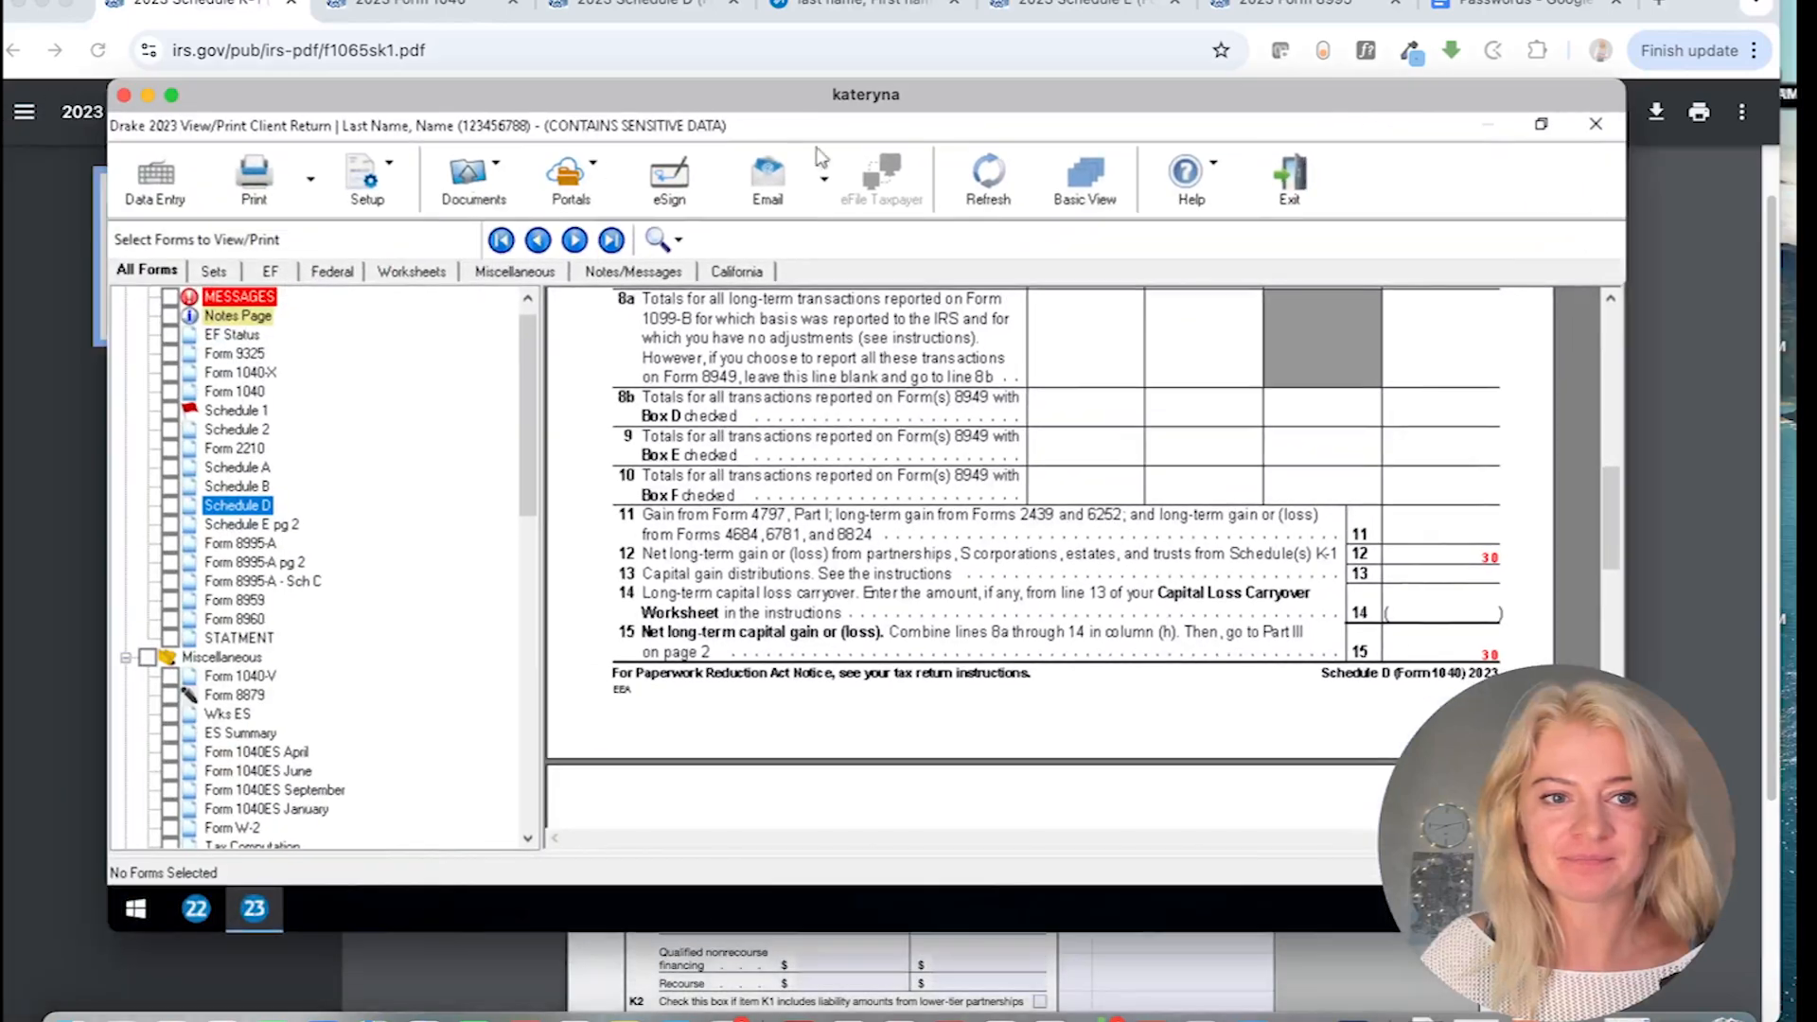
pyautogui.click(155, 180)
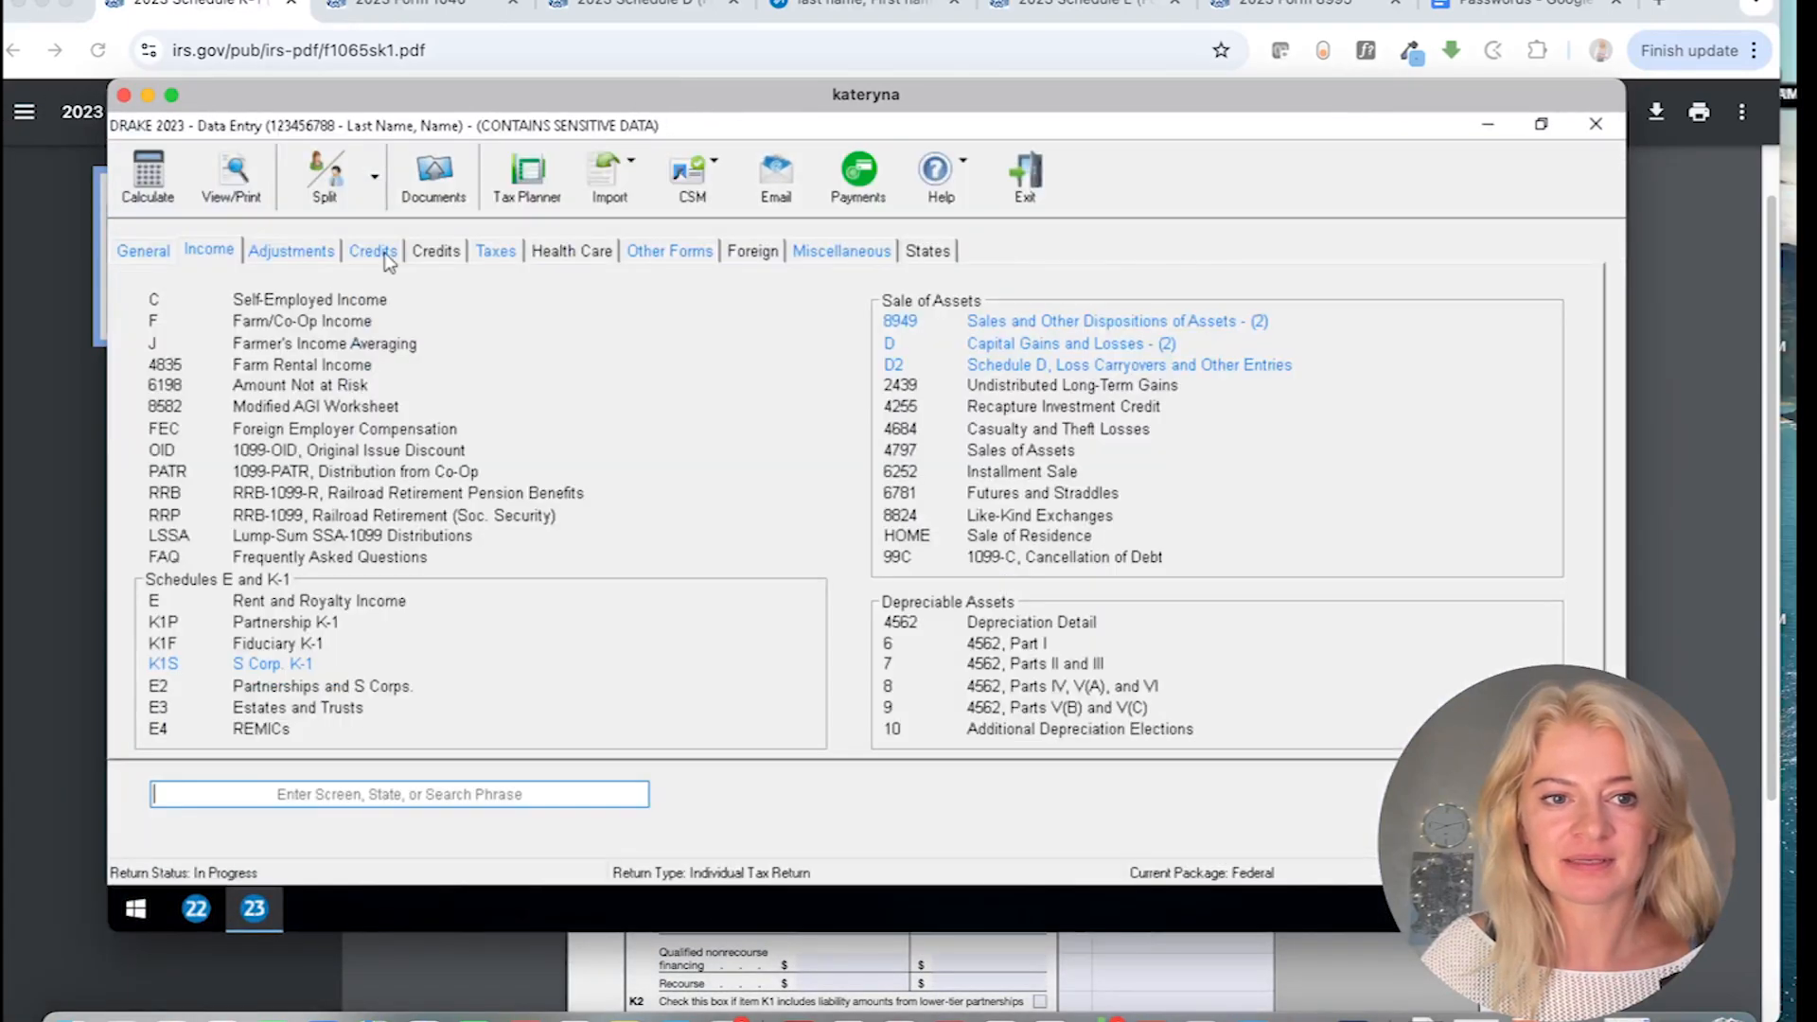
pyautogui.click(281, 664)
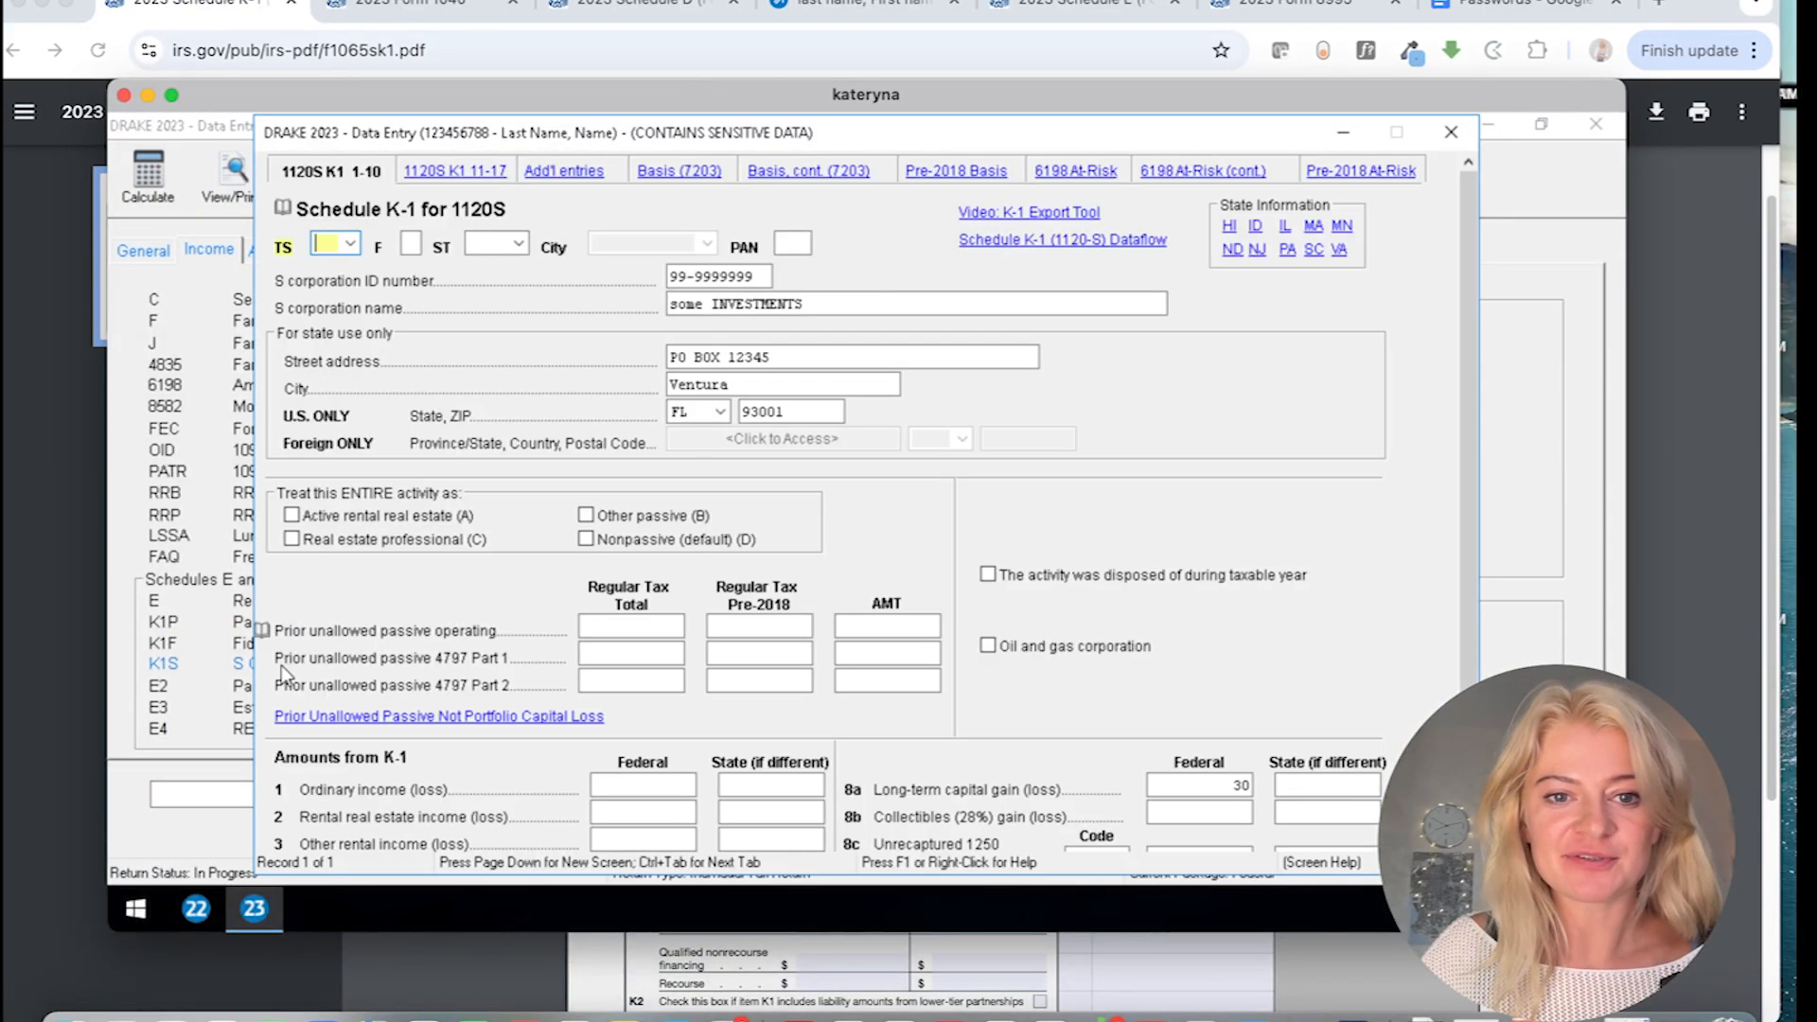
pyautogui.click(478, 172)
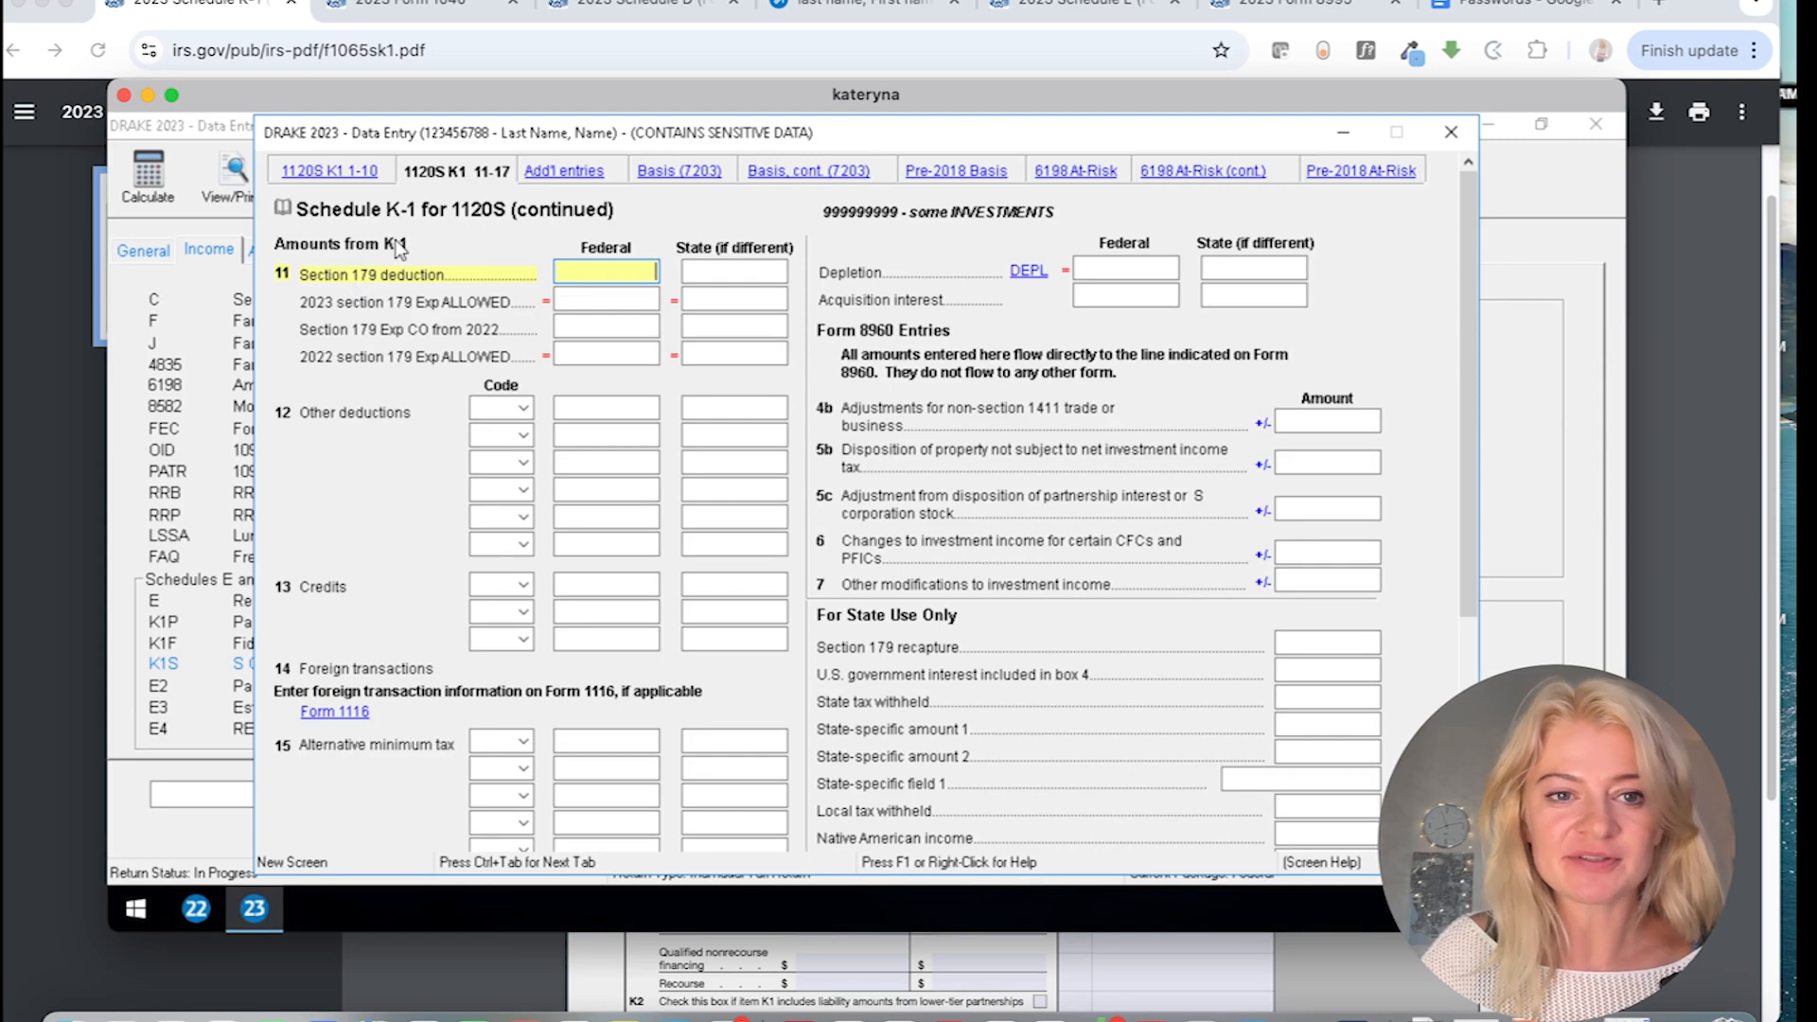
pyautogui.click(330, 171)
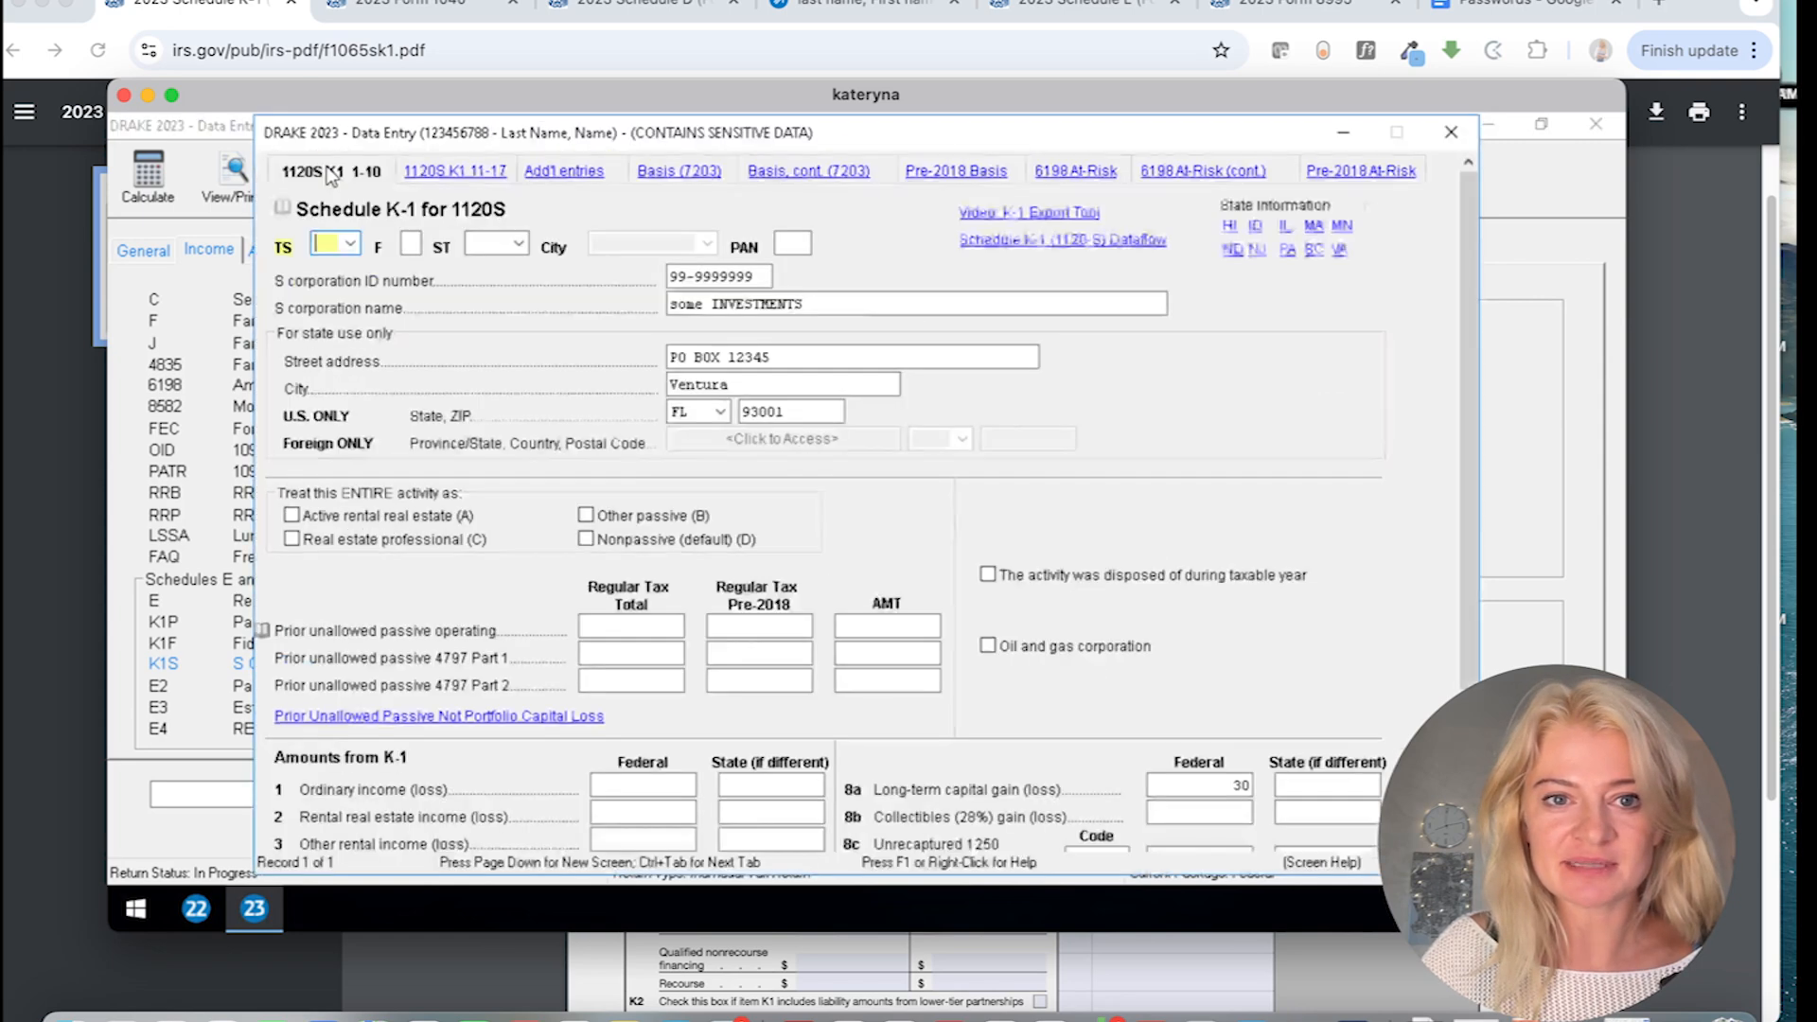
pyautogui.click(1455, 133)
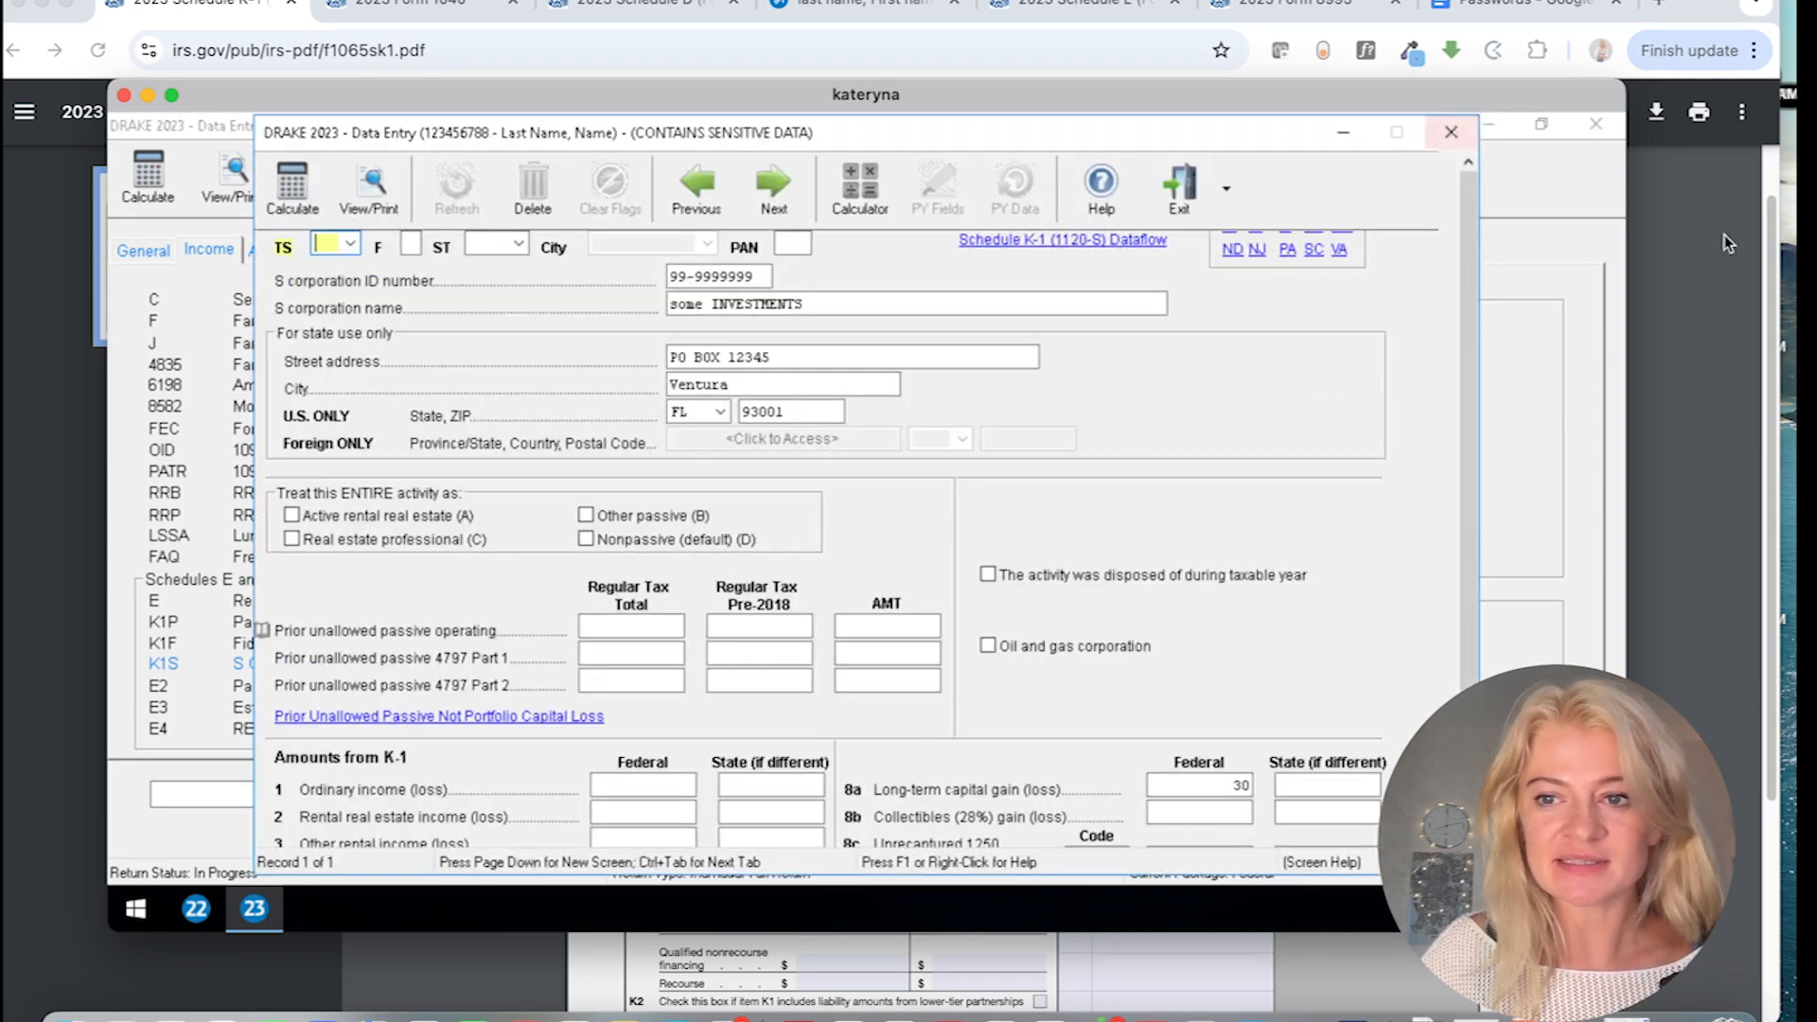
# - Check the form number 1065 on the K-1 PDF and return to Drake in the remote desktop
pyautogui.click(1724, 235)
pyautogui.moveTo(674, 182); pyautogui.dragTo(711, 183)
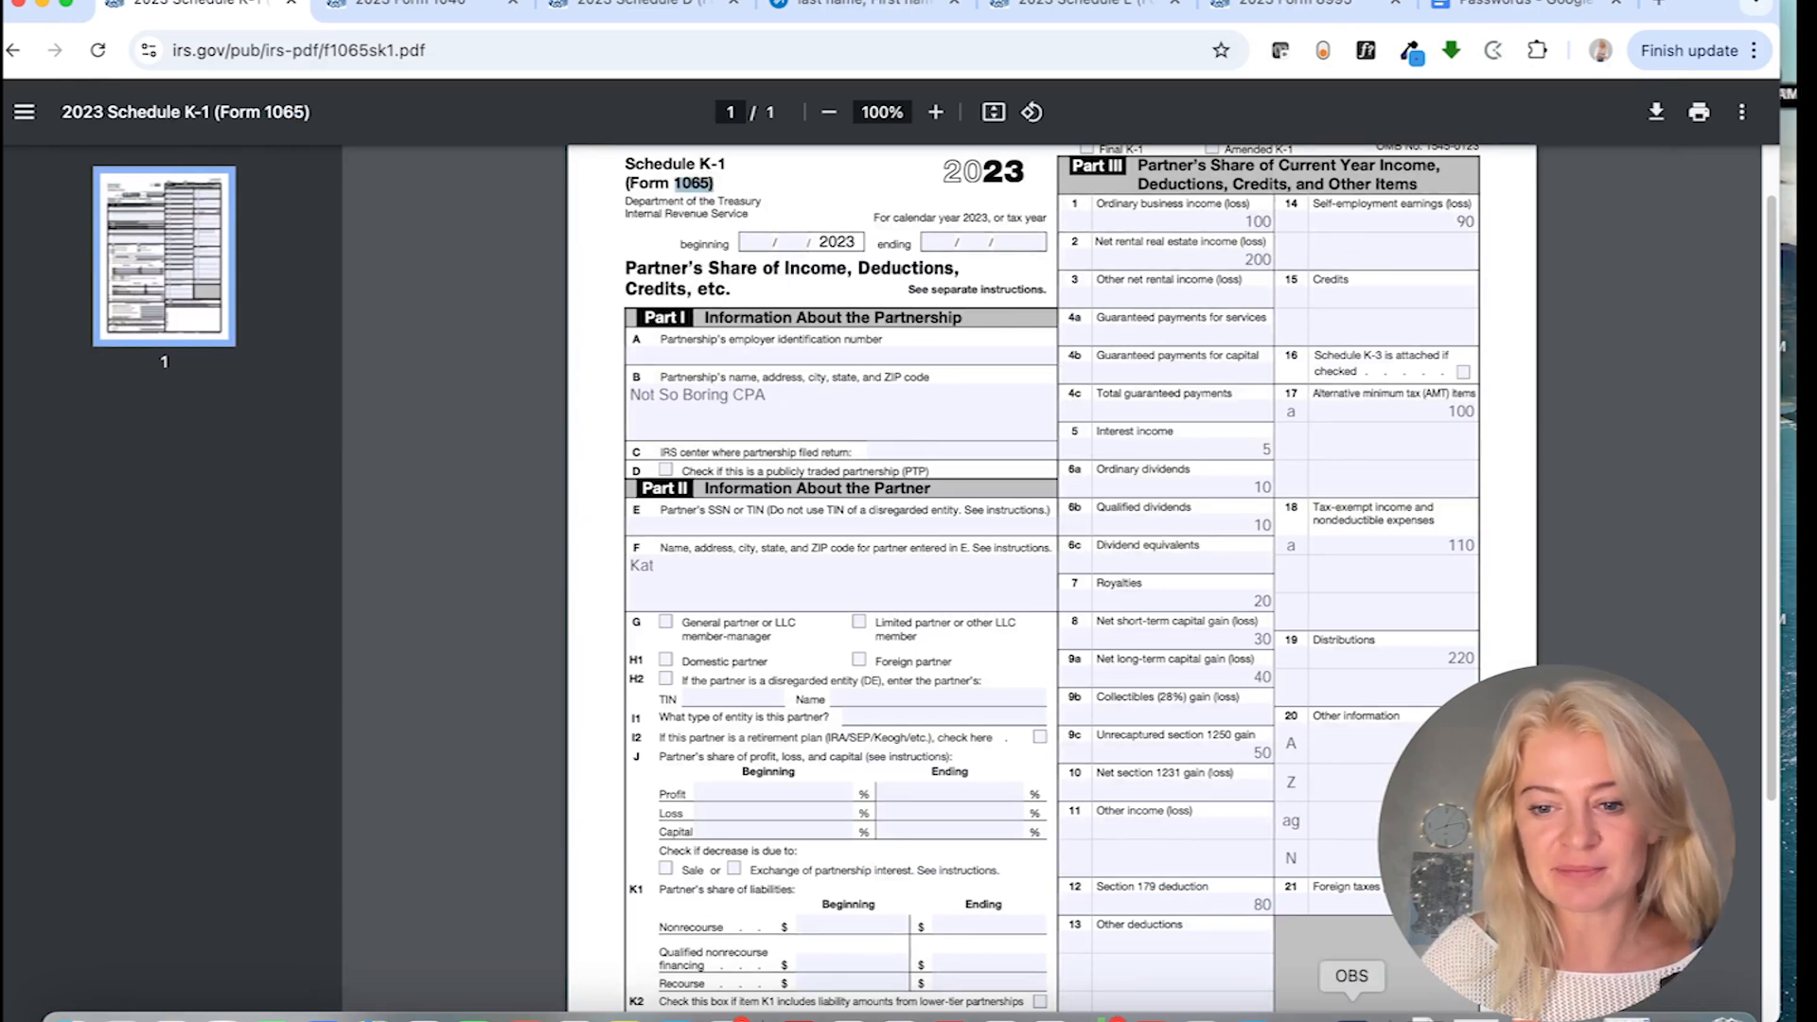
pyautogui.rightClick(1302, 1015)
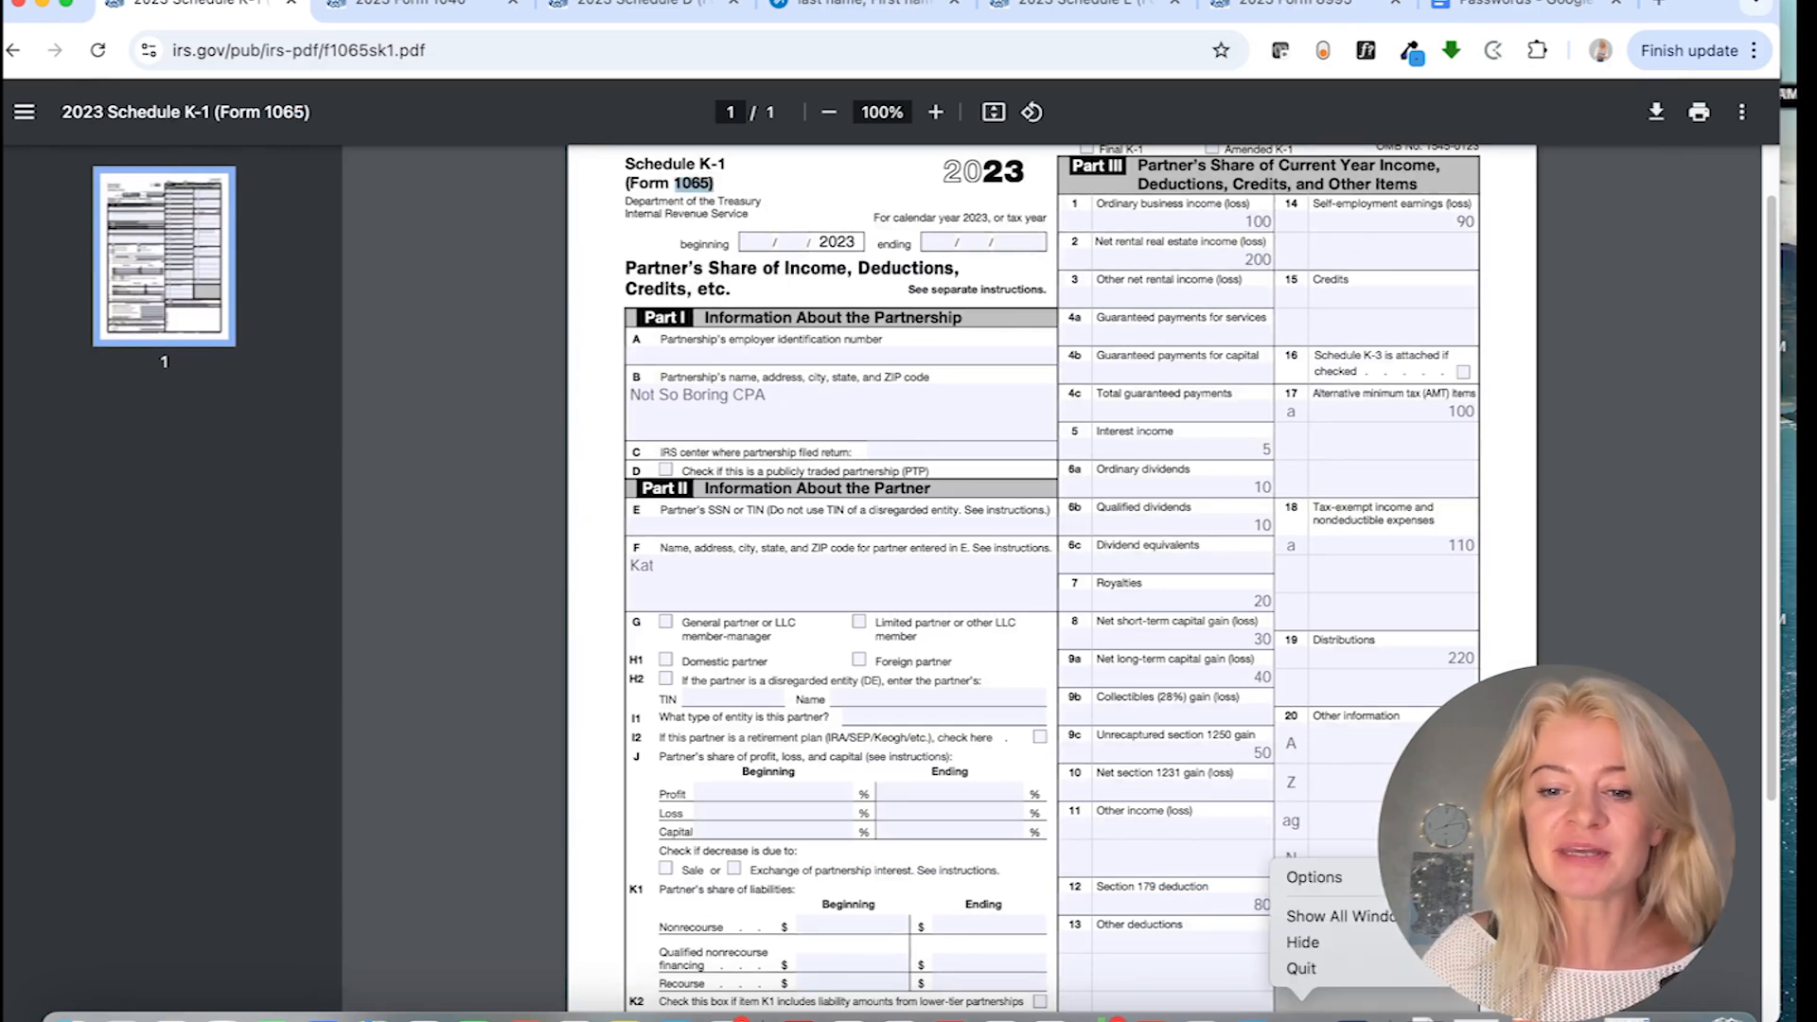
pyautogui.click(1150, 1017)
pyautogui.rightClick(1150, 1017)
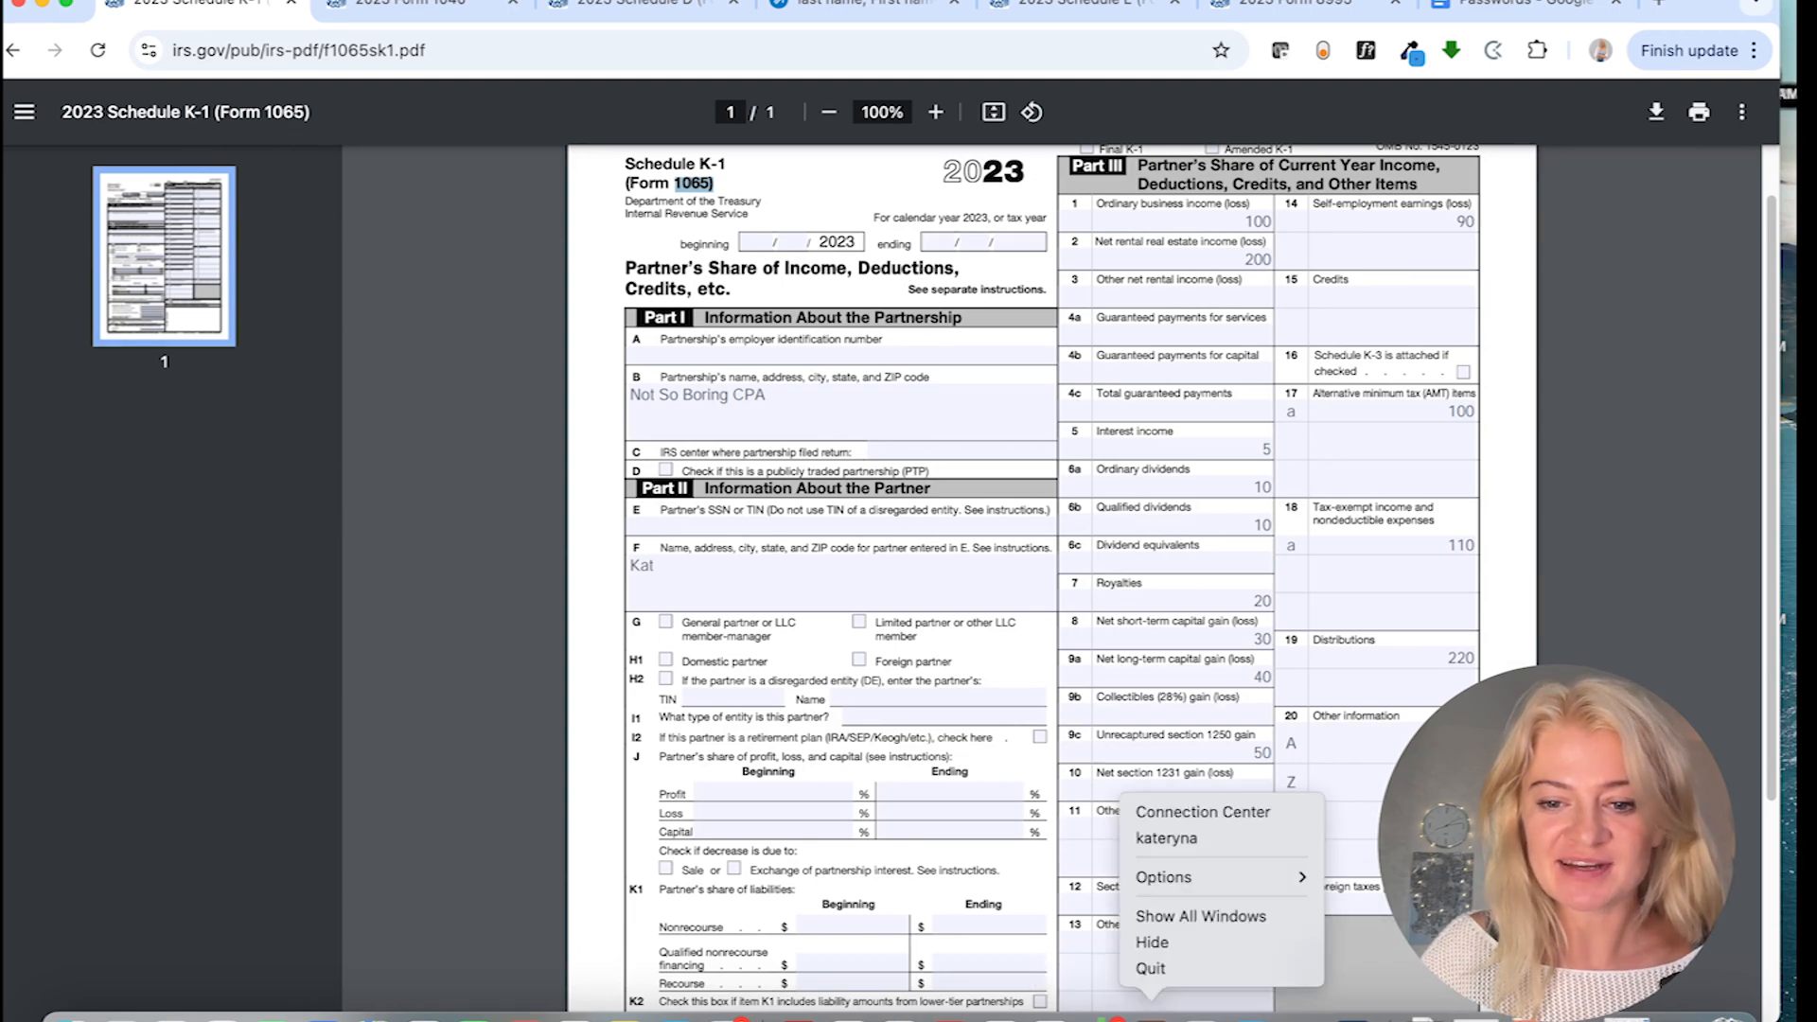
pyautogui.click(1201, 840)
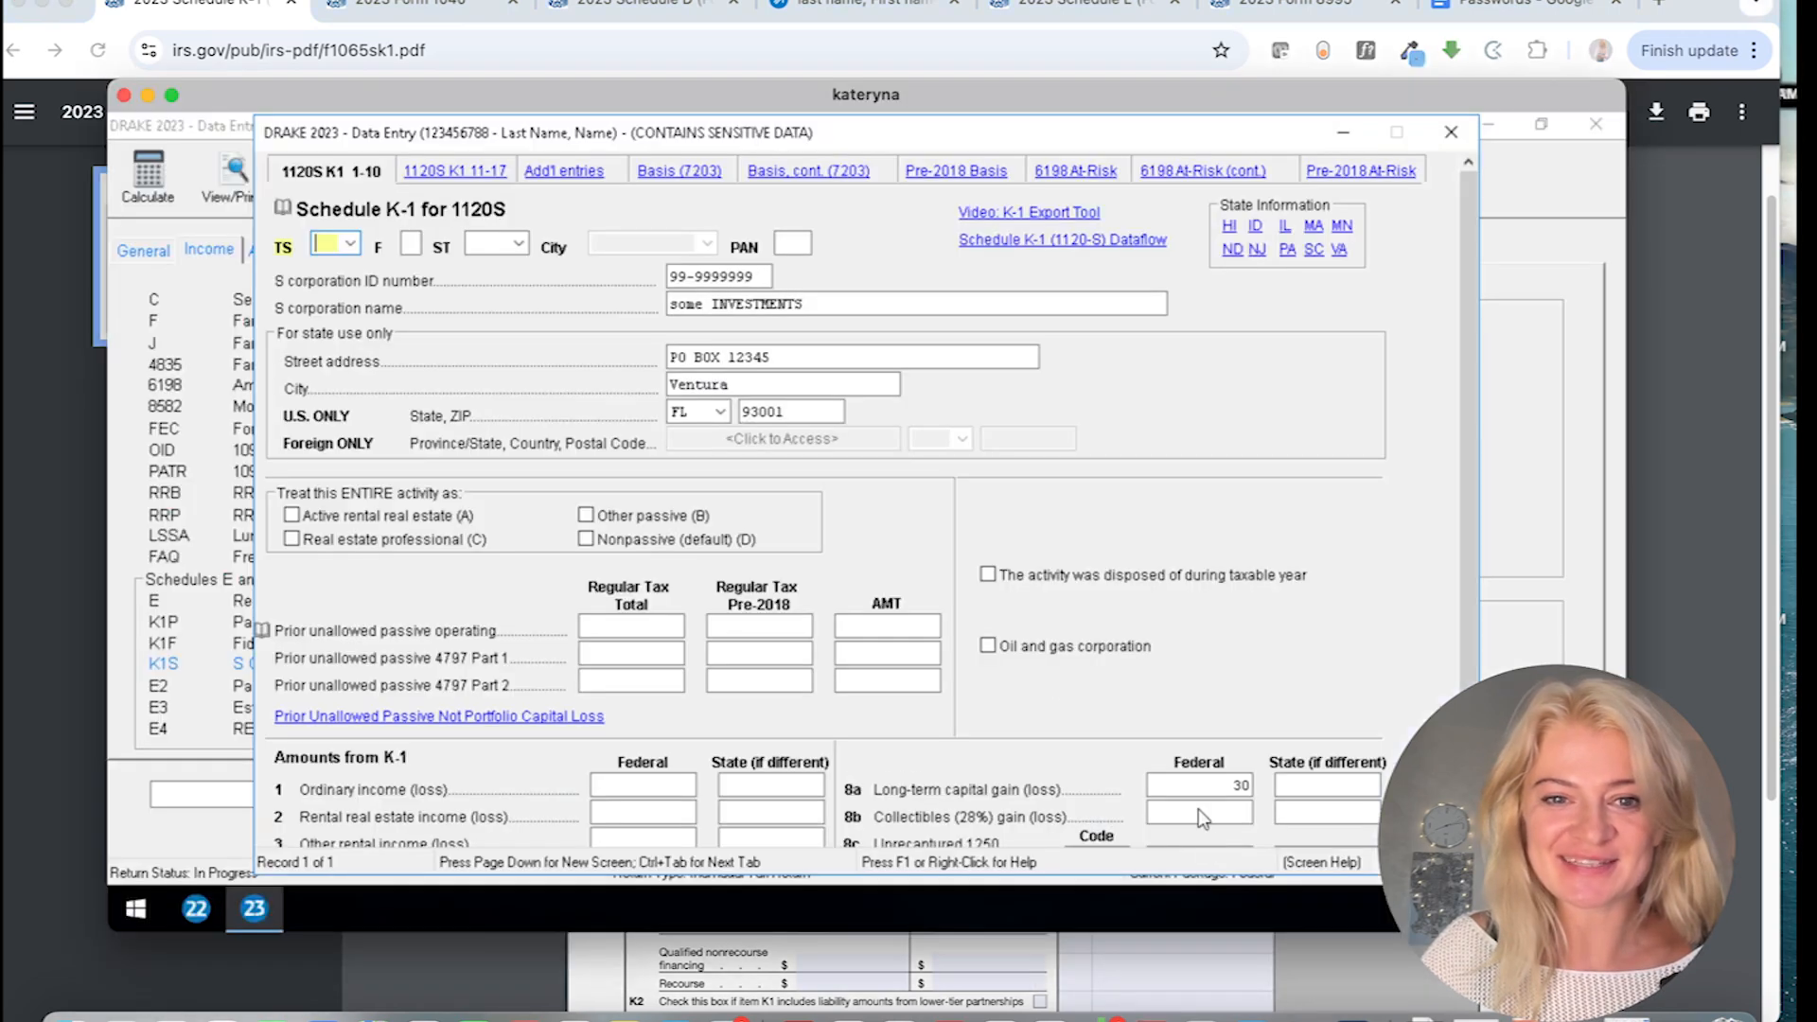
# - Examine the Schedule K-1 for 1120S lines 11-17 and 1-10 in Drake for a self-employment earnings entry
pyautogui.moveTo(1468, 376)
pyautogui.mouseDown()
pyautogui.moveTo(1474, 514)
pyautogui.moveTo(1478, 388)
pyautogui.mouseUp()
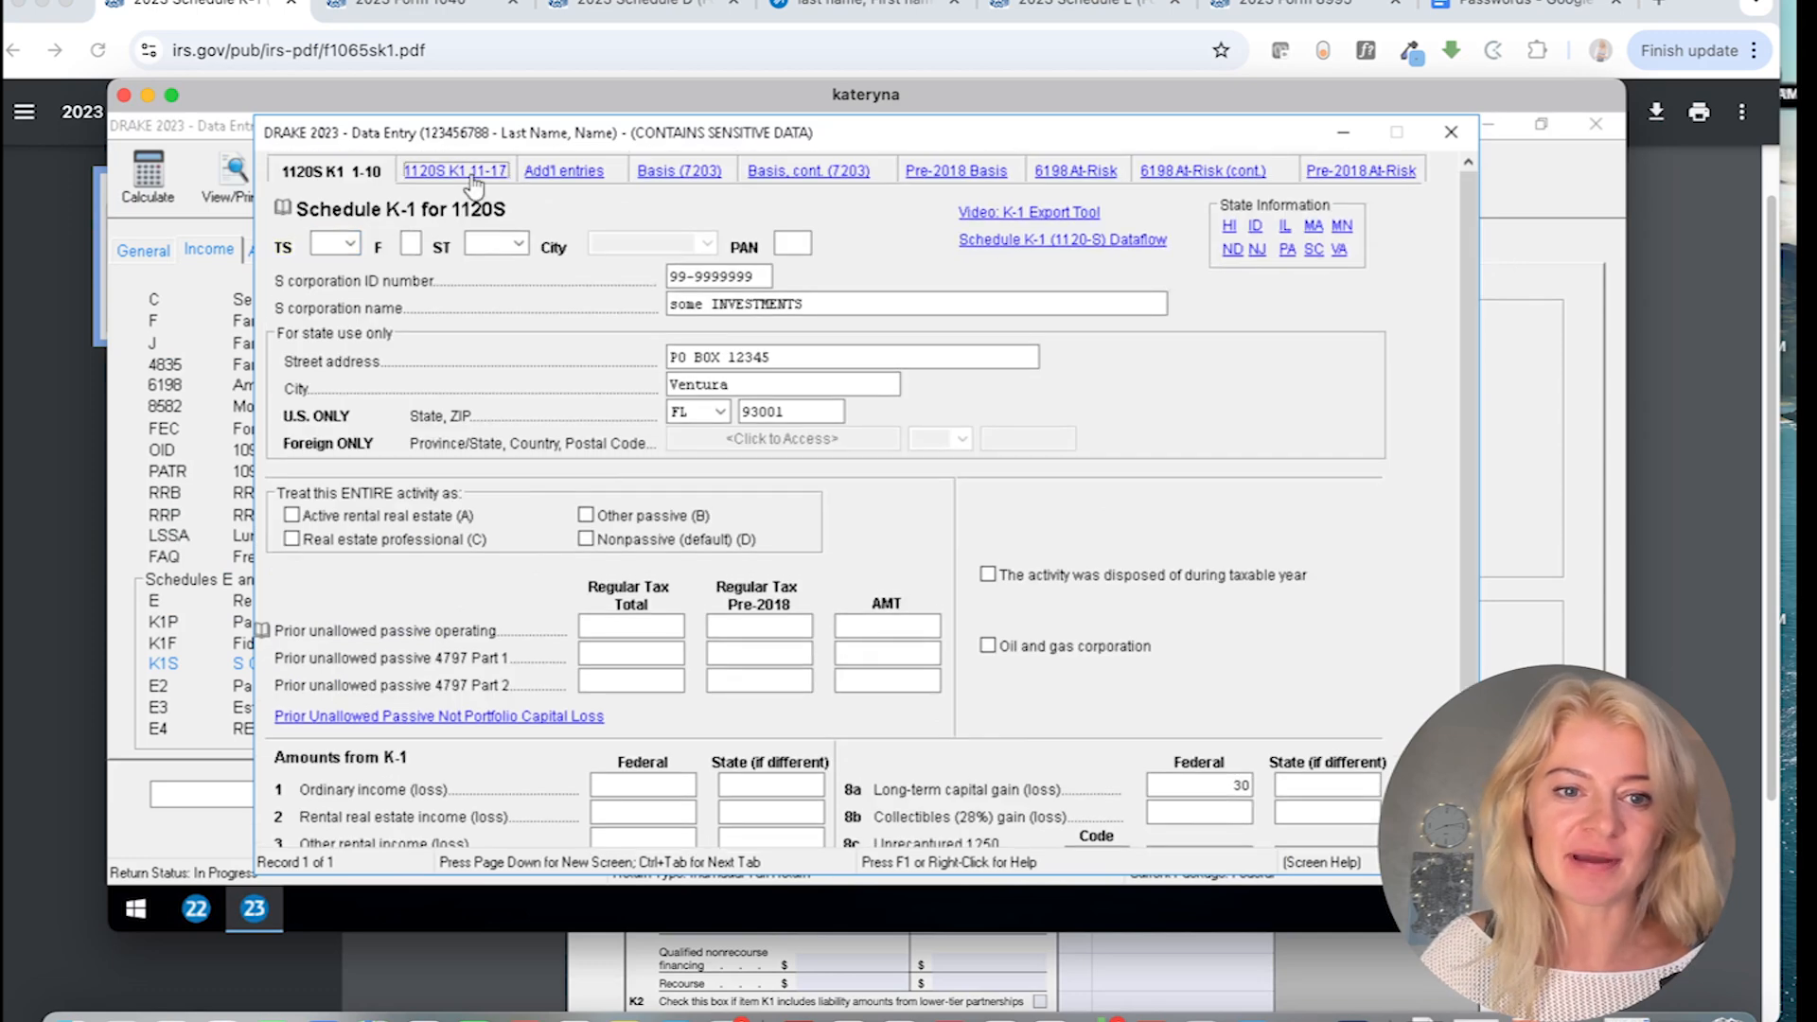
pyautogui.click(456, 170)
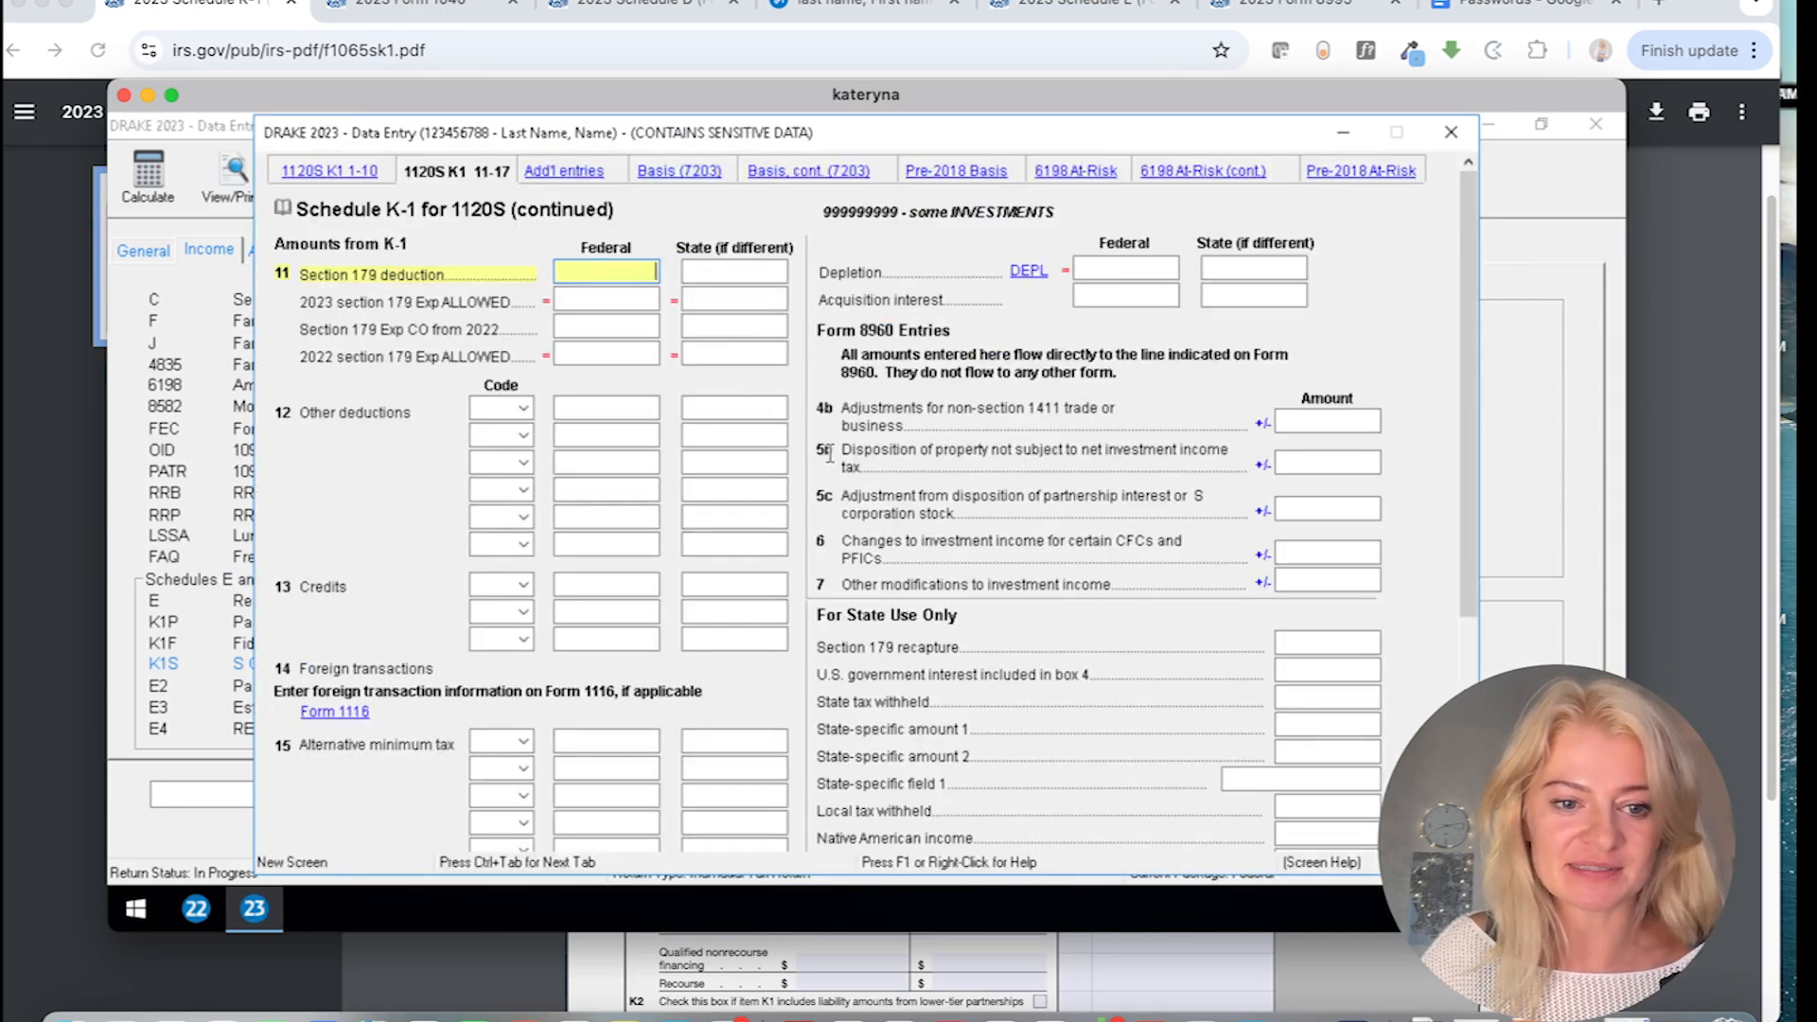
pyautogui.moveTo(1473, 352); pyautogui.dragTo(1459, 303)
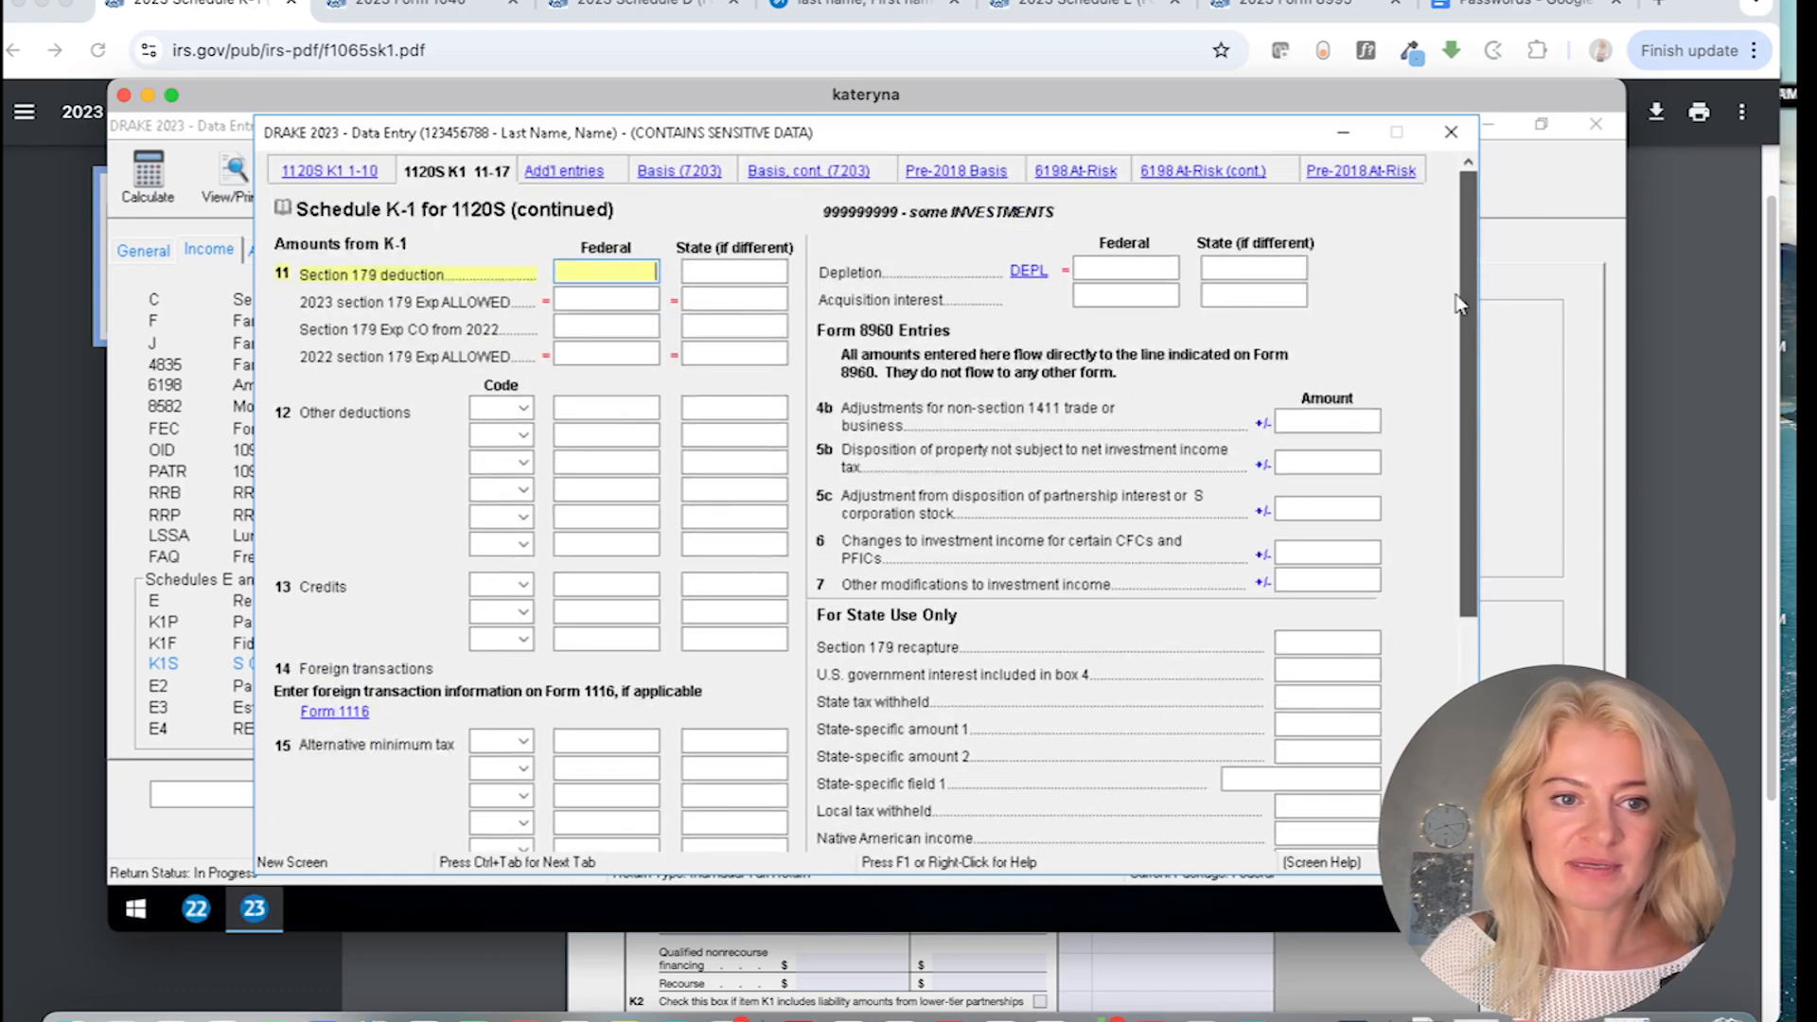
pyautogui.click(335, 173)
pyautogui.moveTo(1456, 323); pyautogui.dragTo(1472, 514)
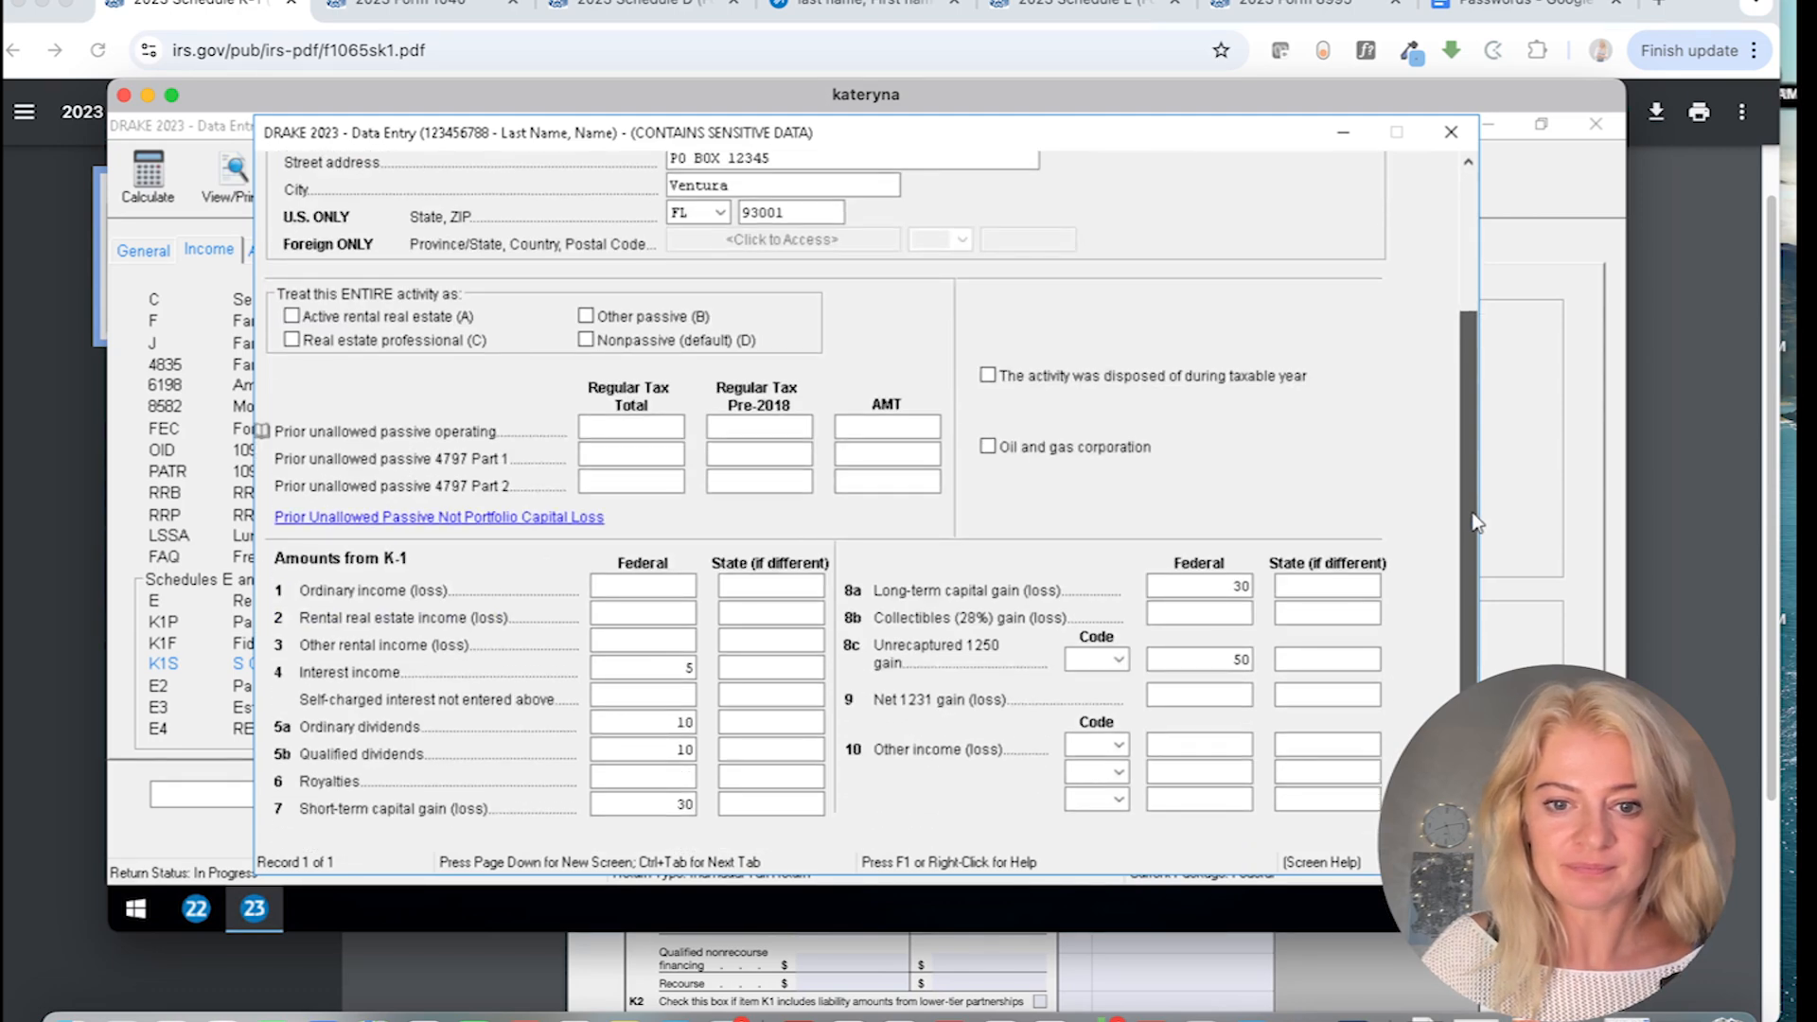
pyautogui.moveTo(1473, 514); pyautogui.dragTo(1452, 163)
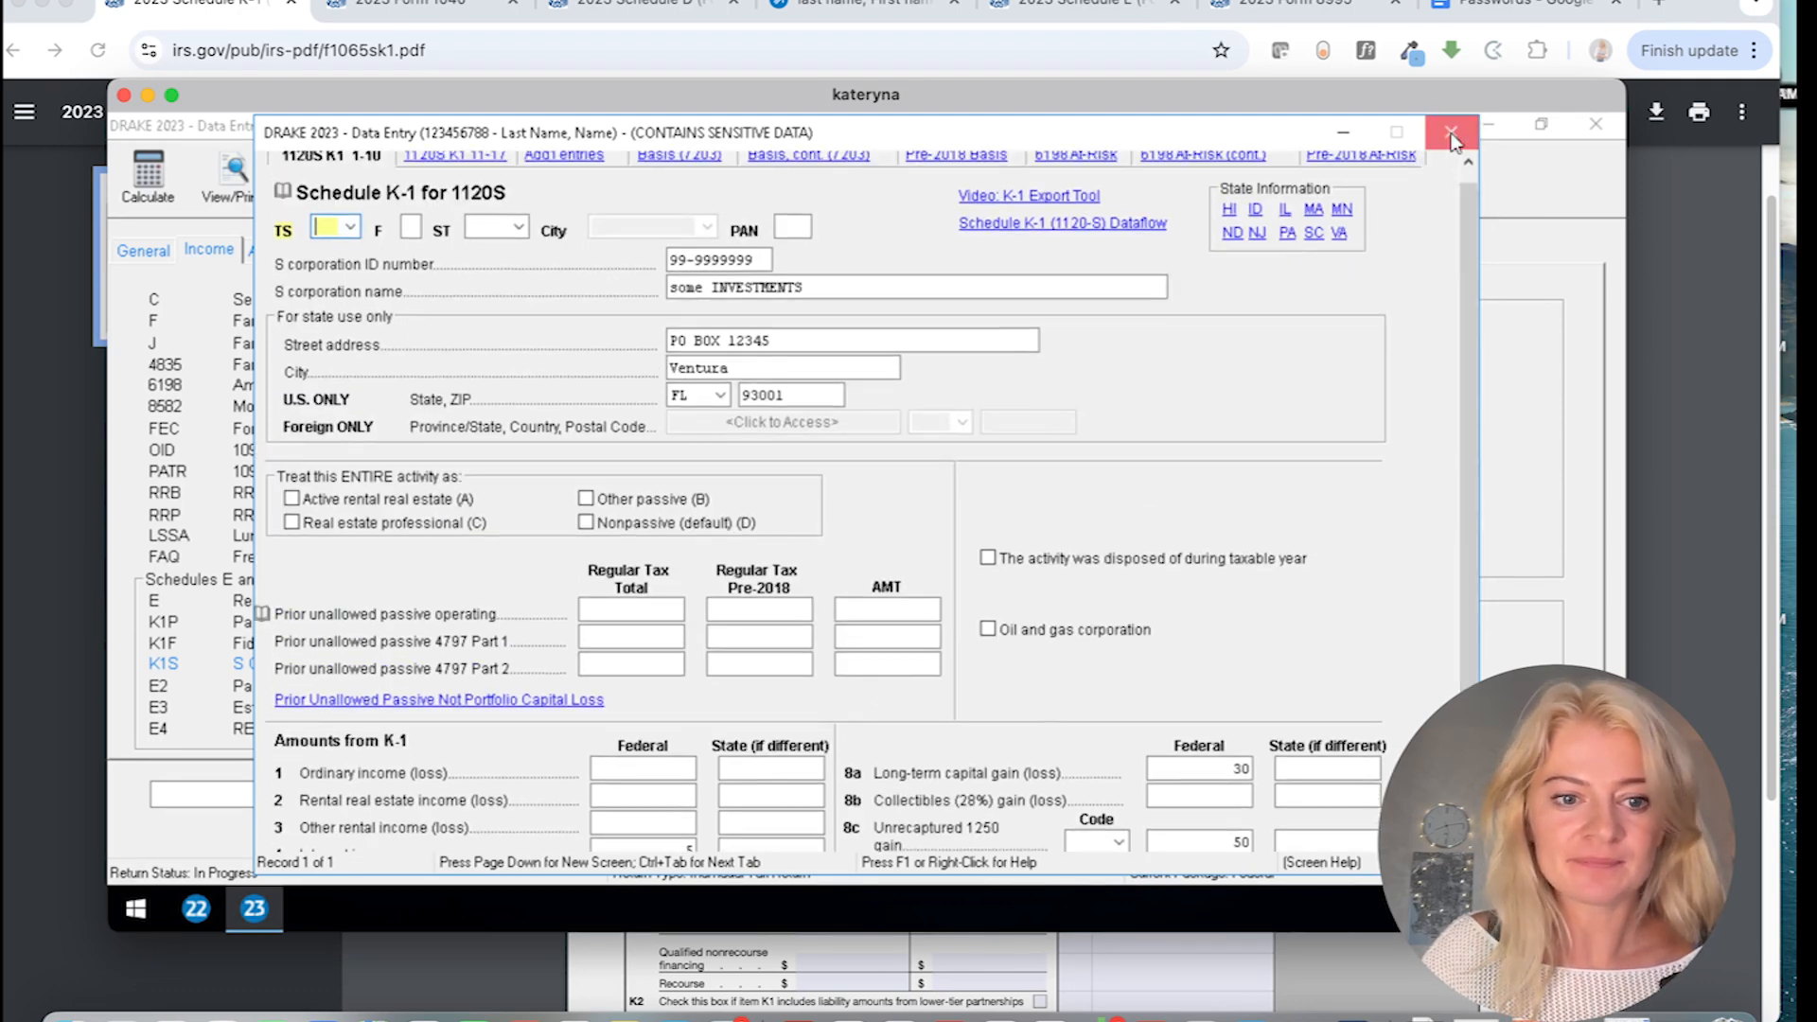
# - Close the S corporation K-1, start a Partnership K-1 named "not so boring cpa", and open its lines 12-20
pyautogui.click(1451, 134)
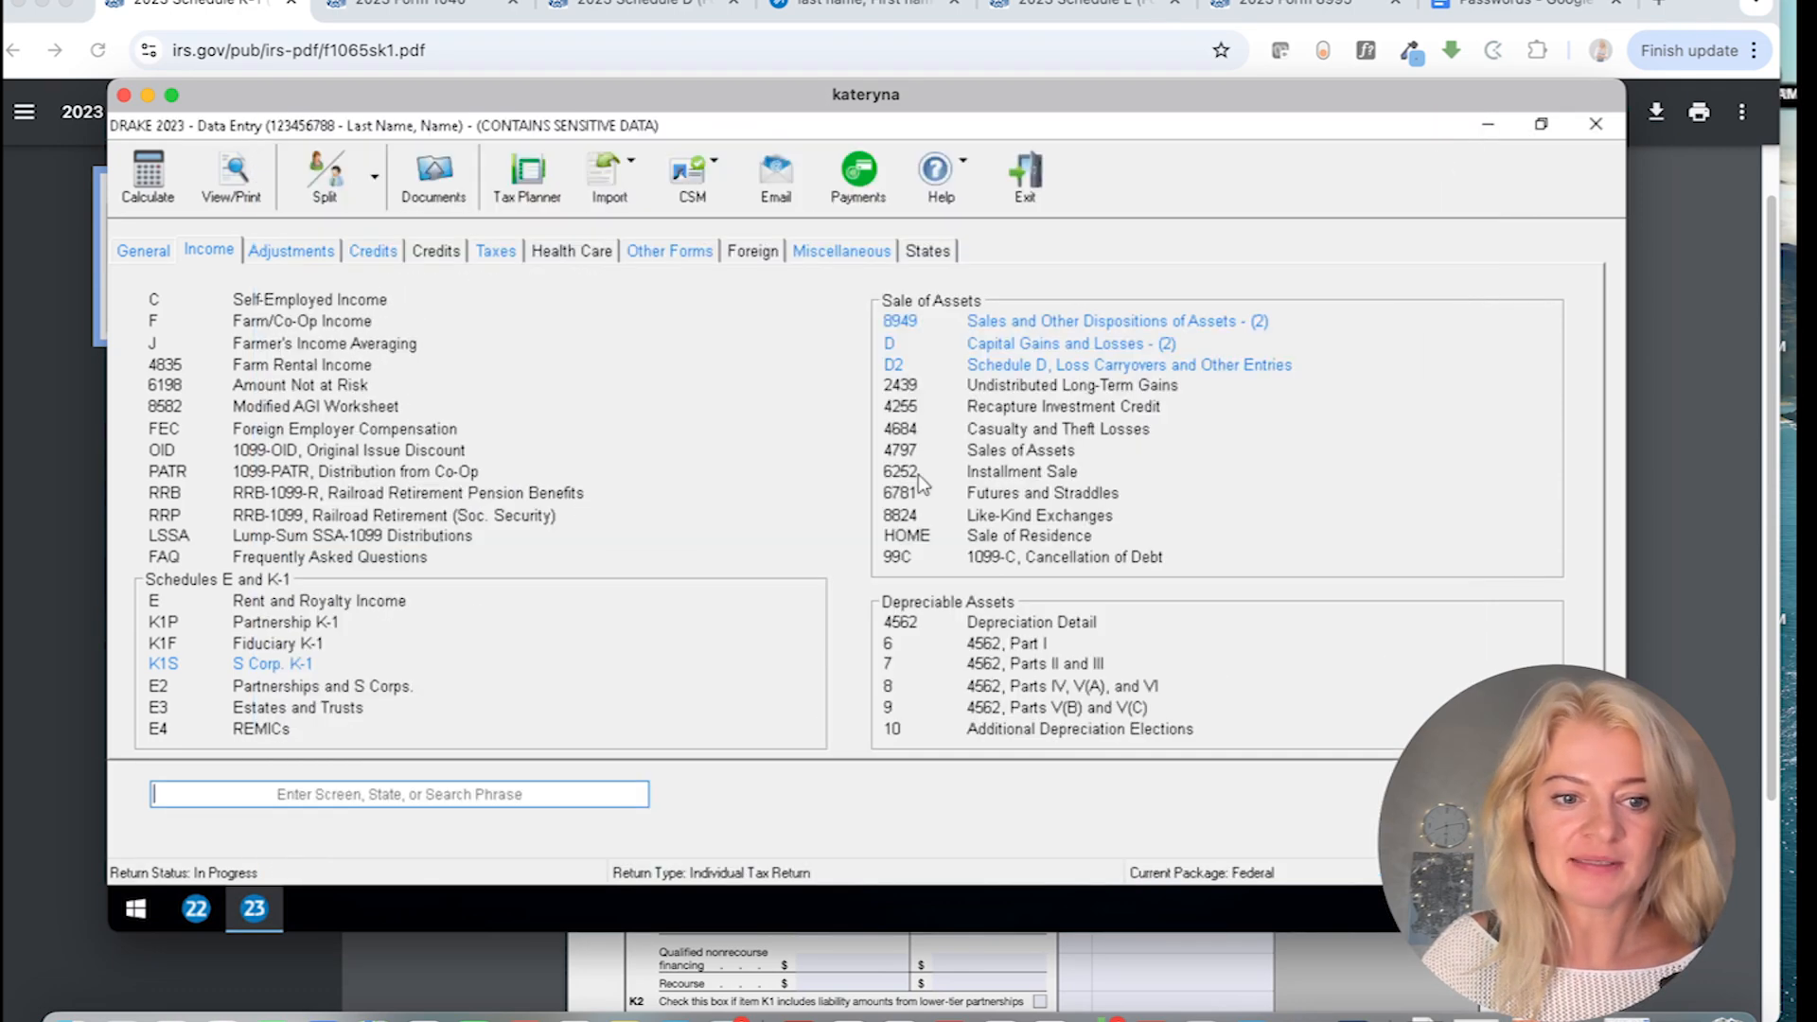
pyautogui.click(289, 627)
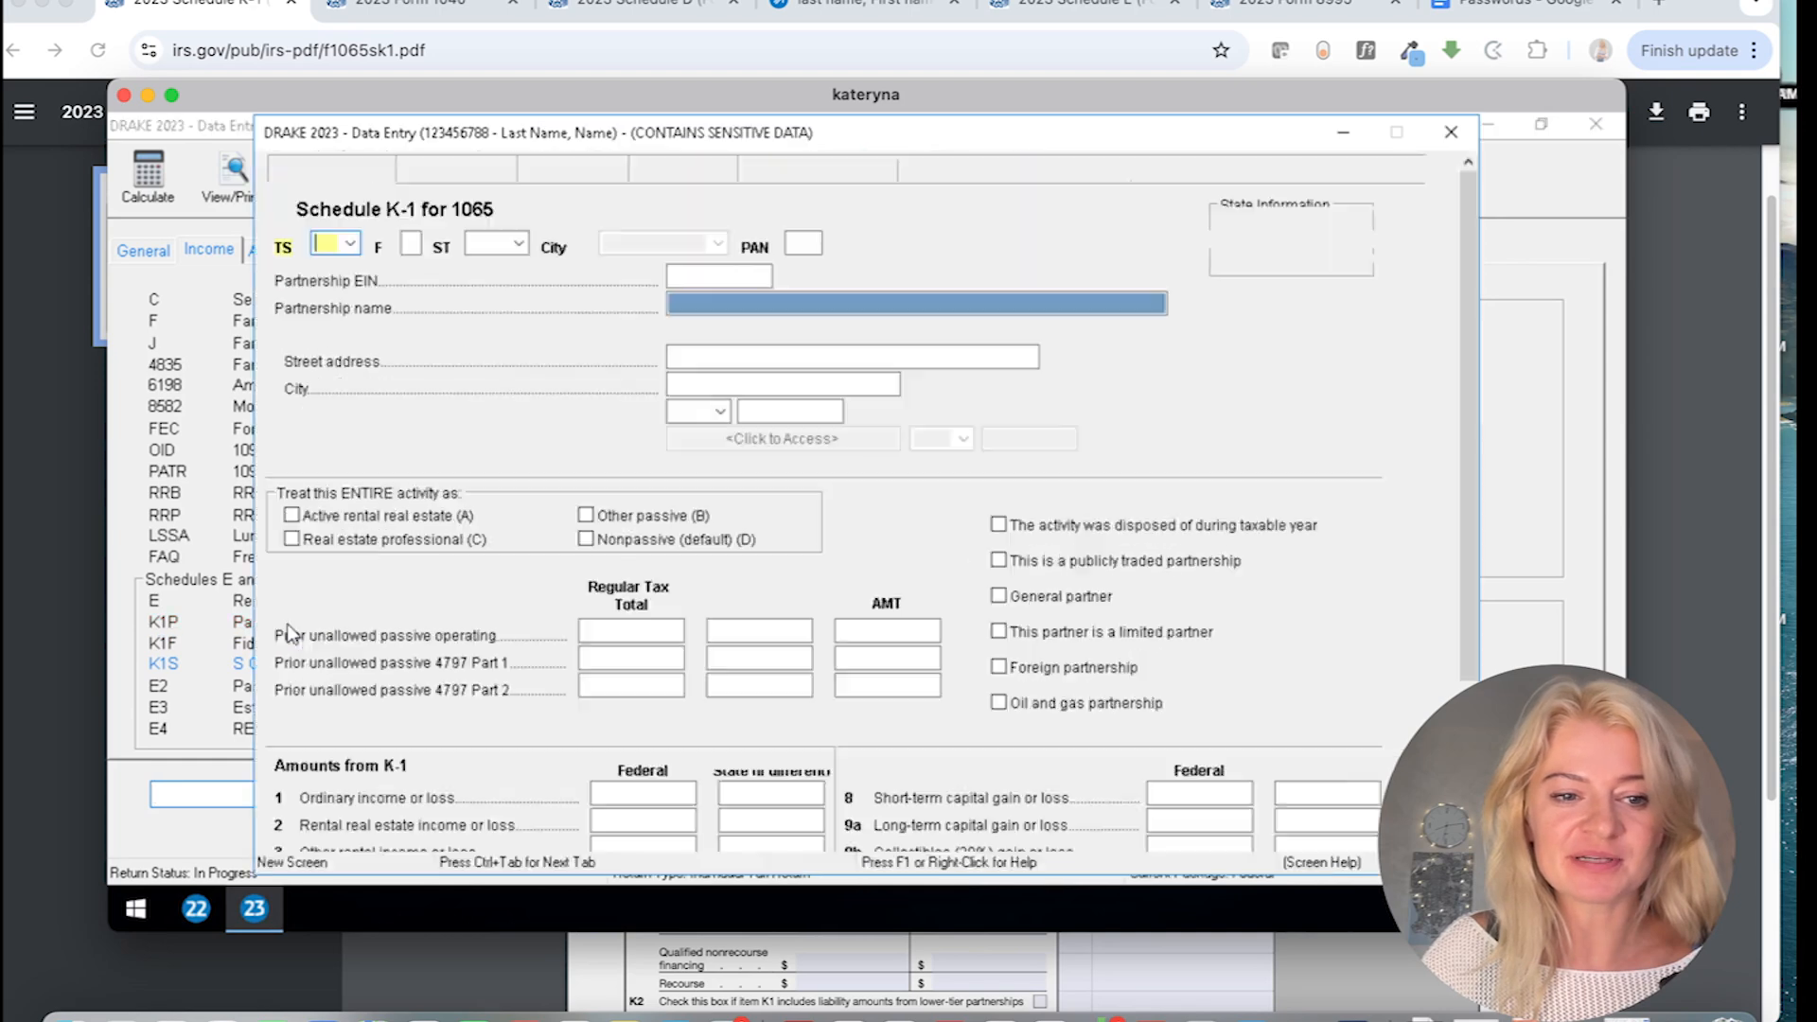
pyautogui.click(733, 307)
pyautogui.write('not so boring cpa')
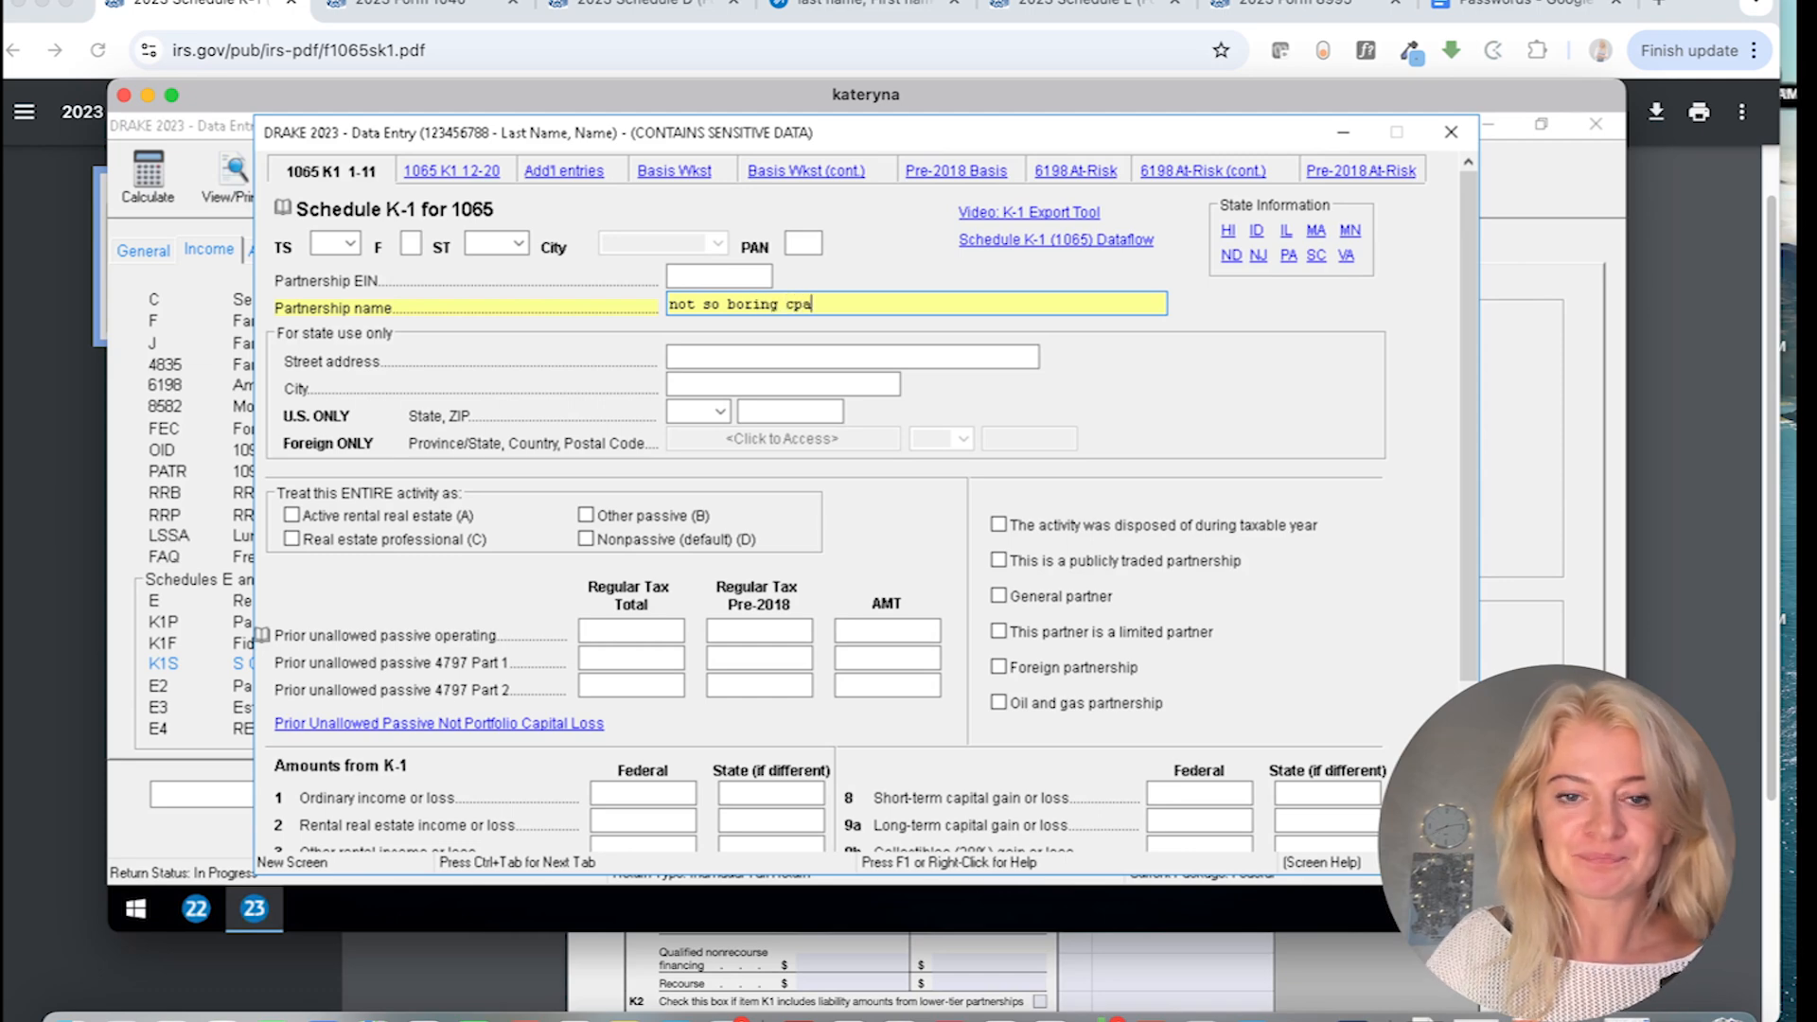
pyautogui.click(471, 174)
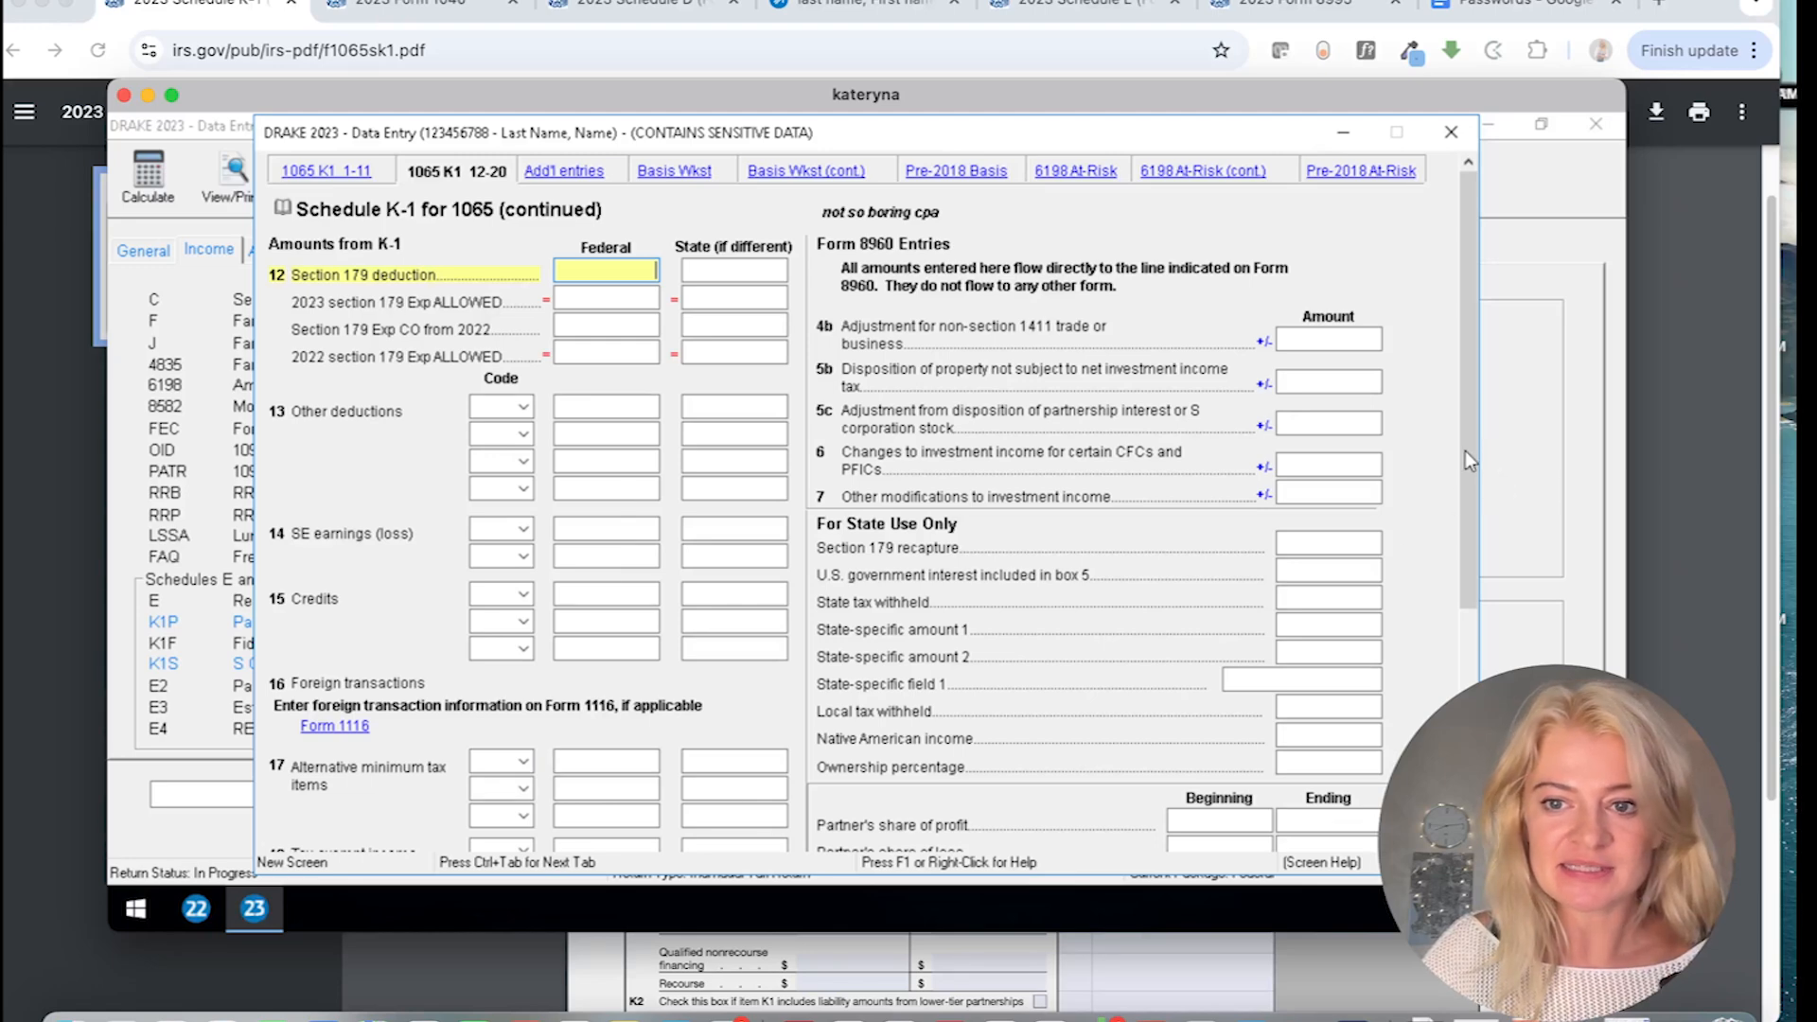
# - Check line 14 self-employment earnings on the K-1 PDF and return to Drake in the remote desktop
pyautogui.click(1707, 422)
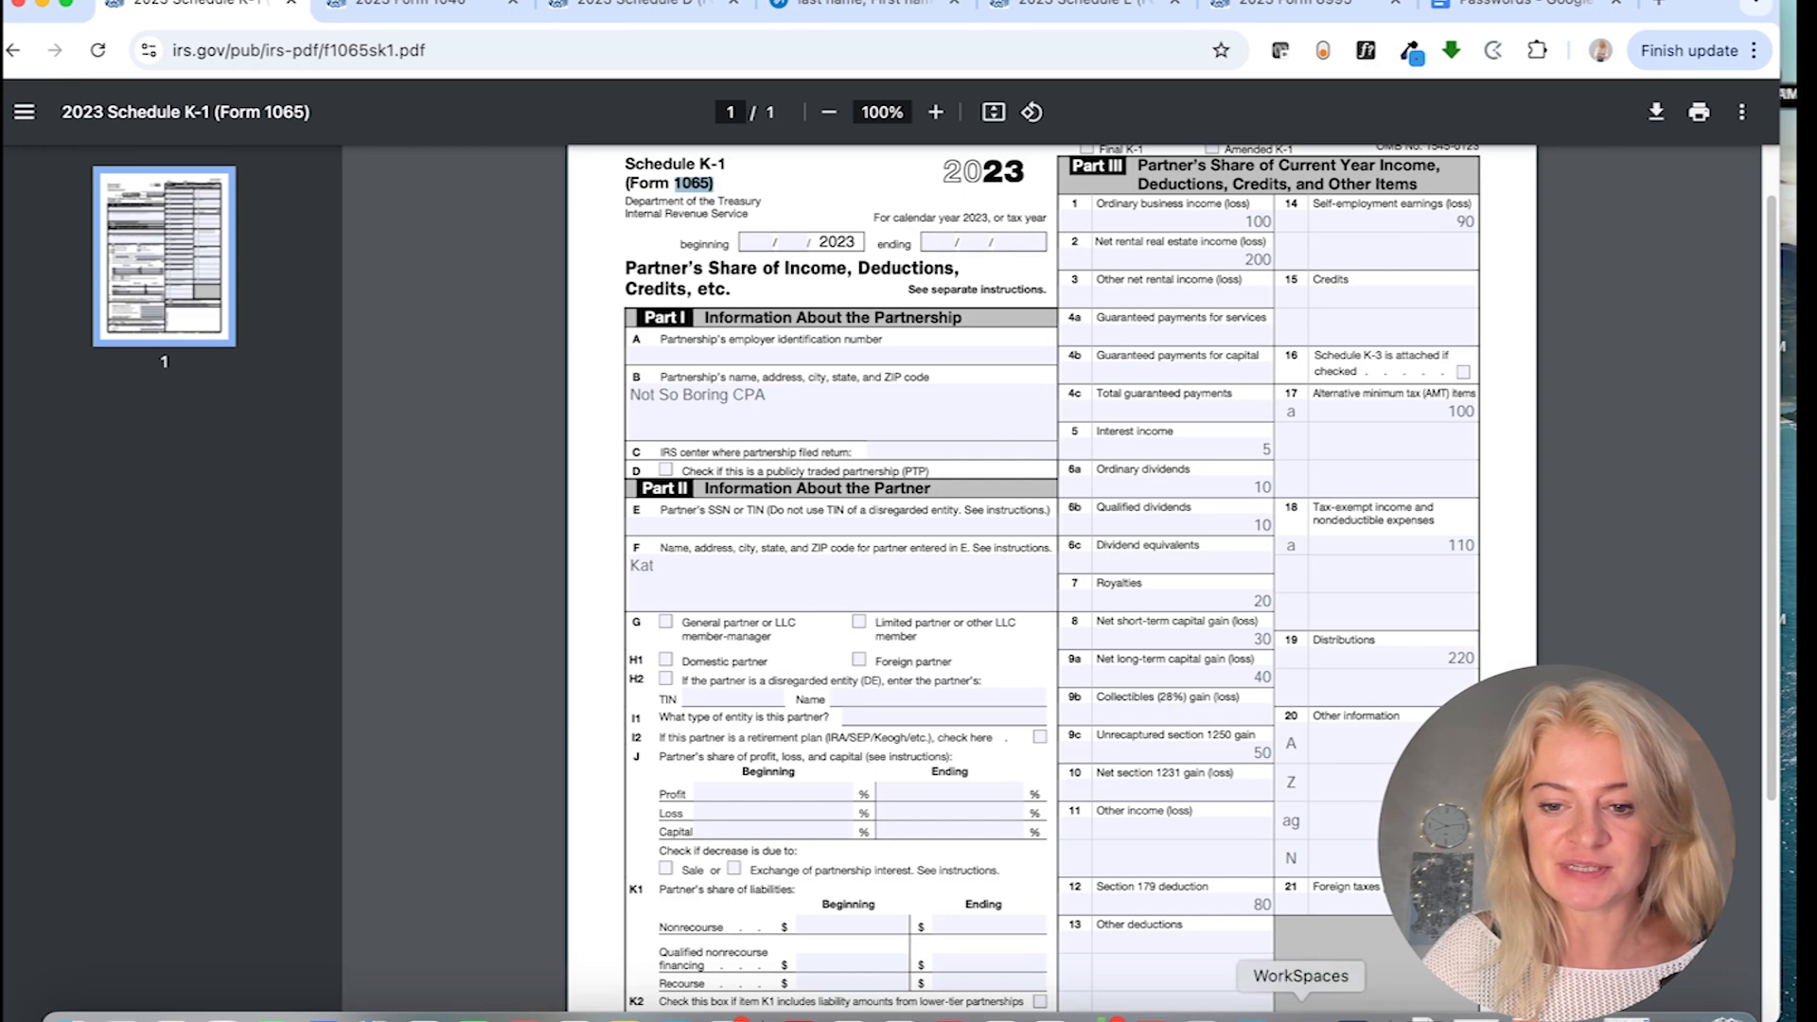
pyautogui.rightClick(1152, 1016)
pyautogui.click(1166, 838)
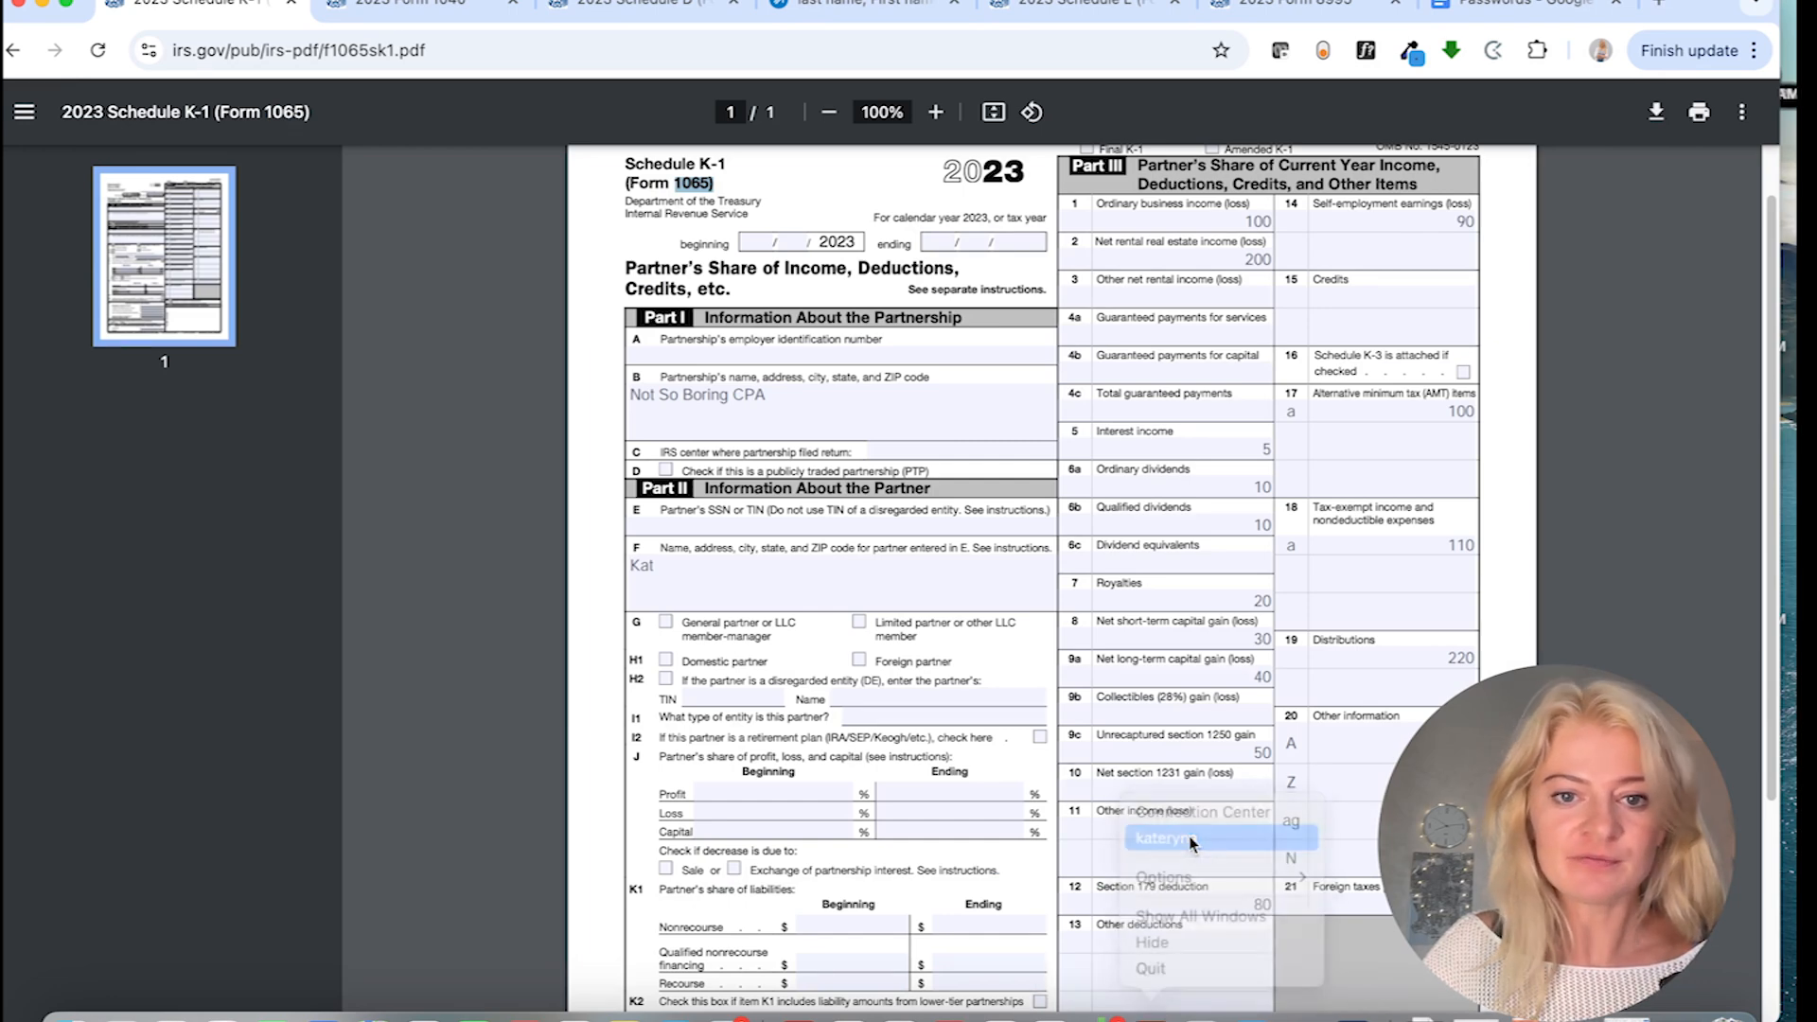
# - Enter line 14 SE earnings with code A, net earnings from self-employment, and a federal amount of 90, then close the K-1
pyautogui.click(521, 531)
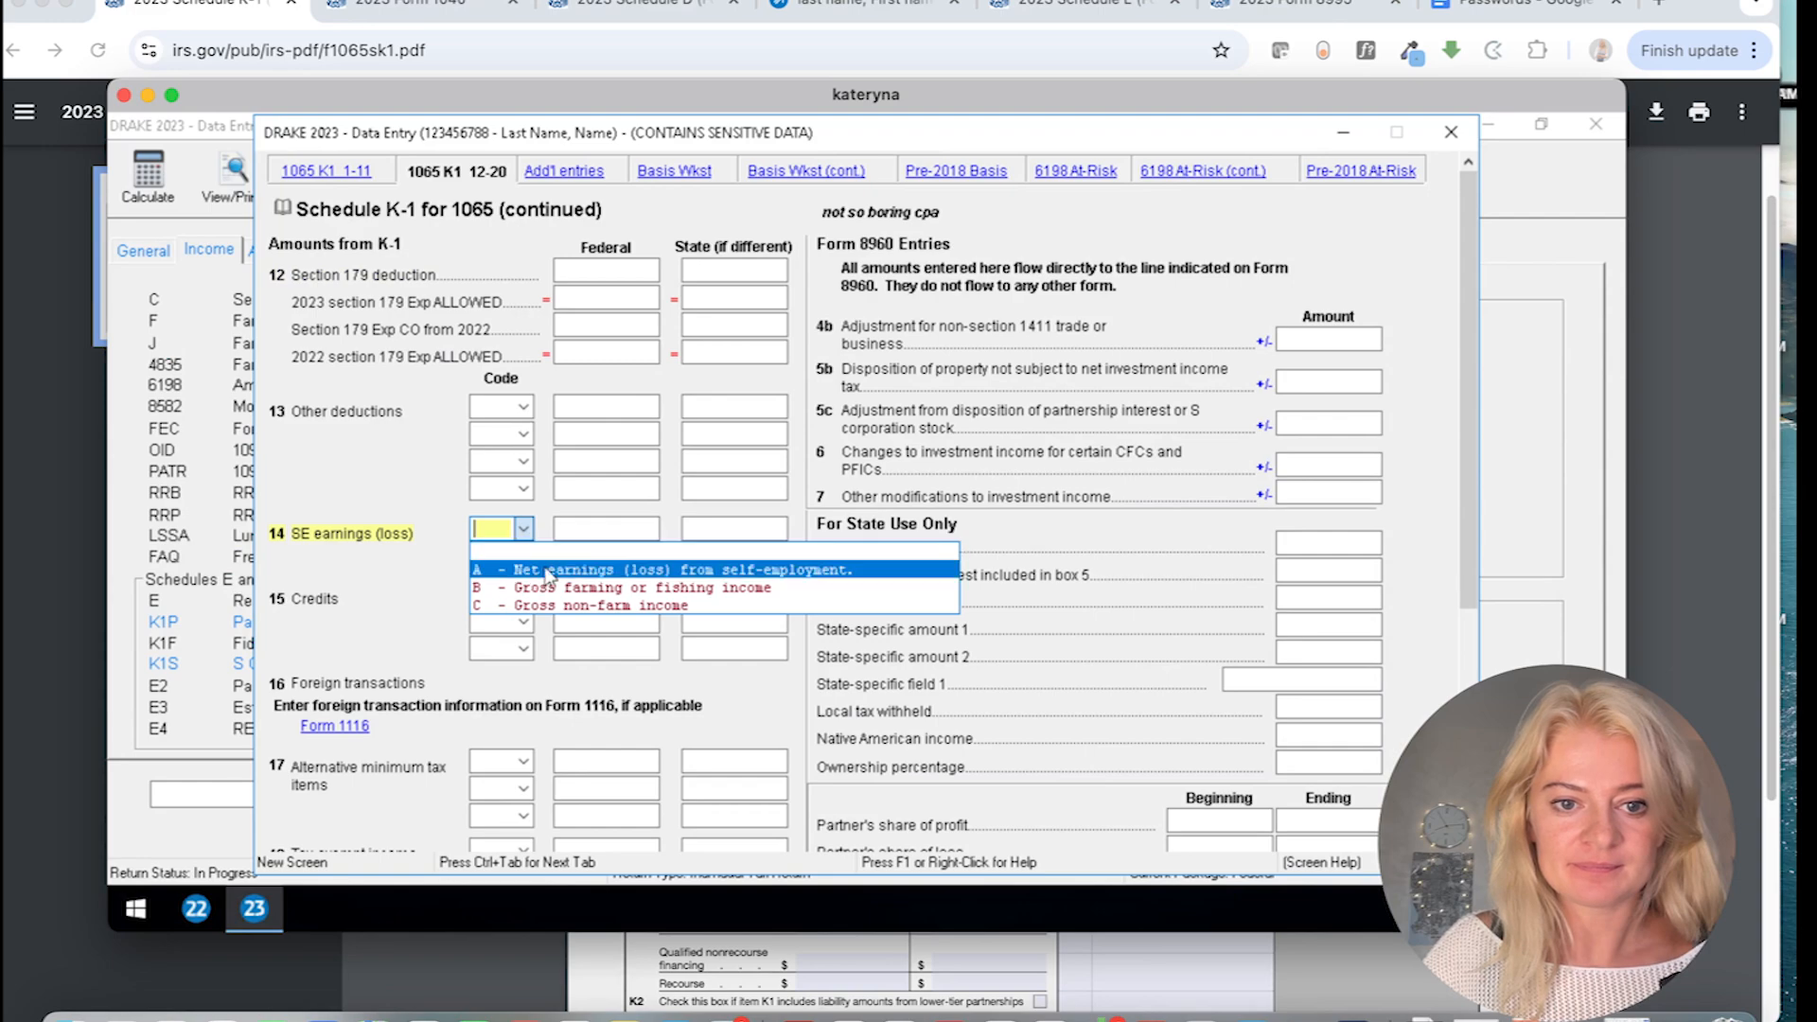
pyautogui.click(535, 570)
pyautogui.moveTo(918, 109); pyautogui.dragTo(887, 139)
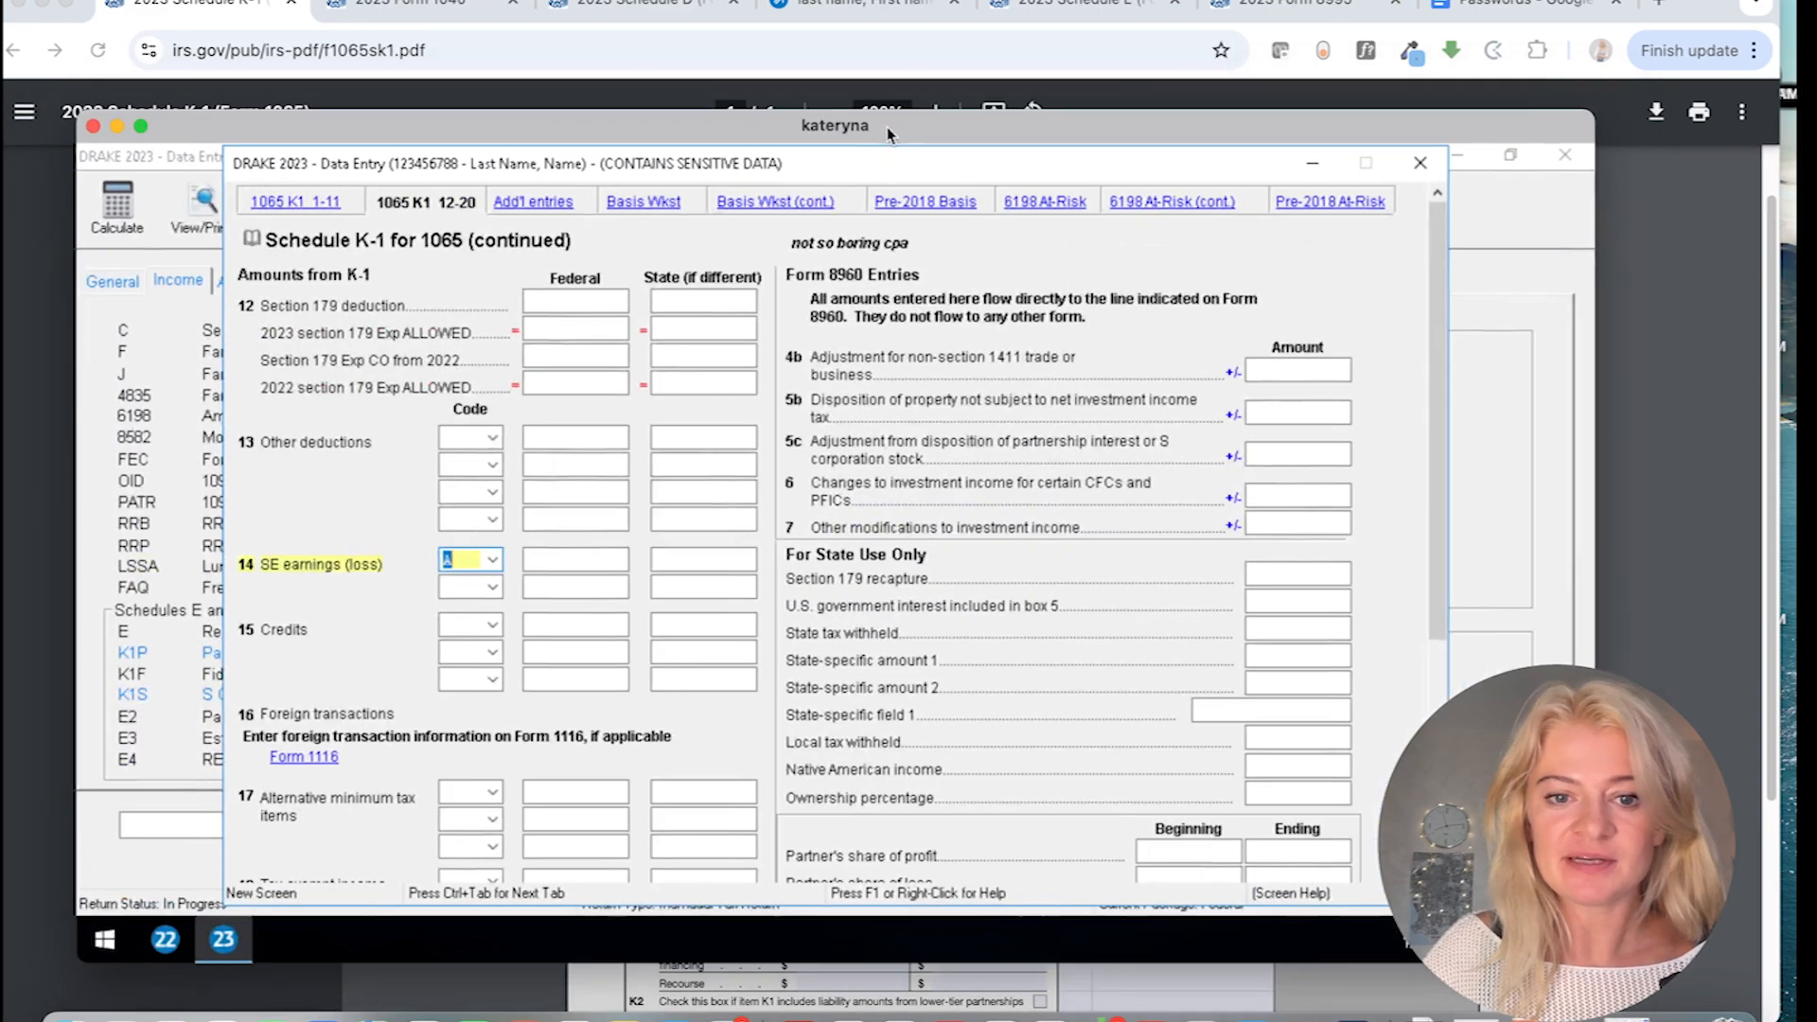
pyautogui.click(569, 563)
pyautogui.write('90')
pyautogui.press('Return')
pyautogui.click(1416, 162)
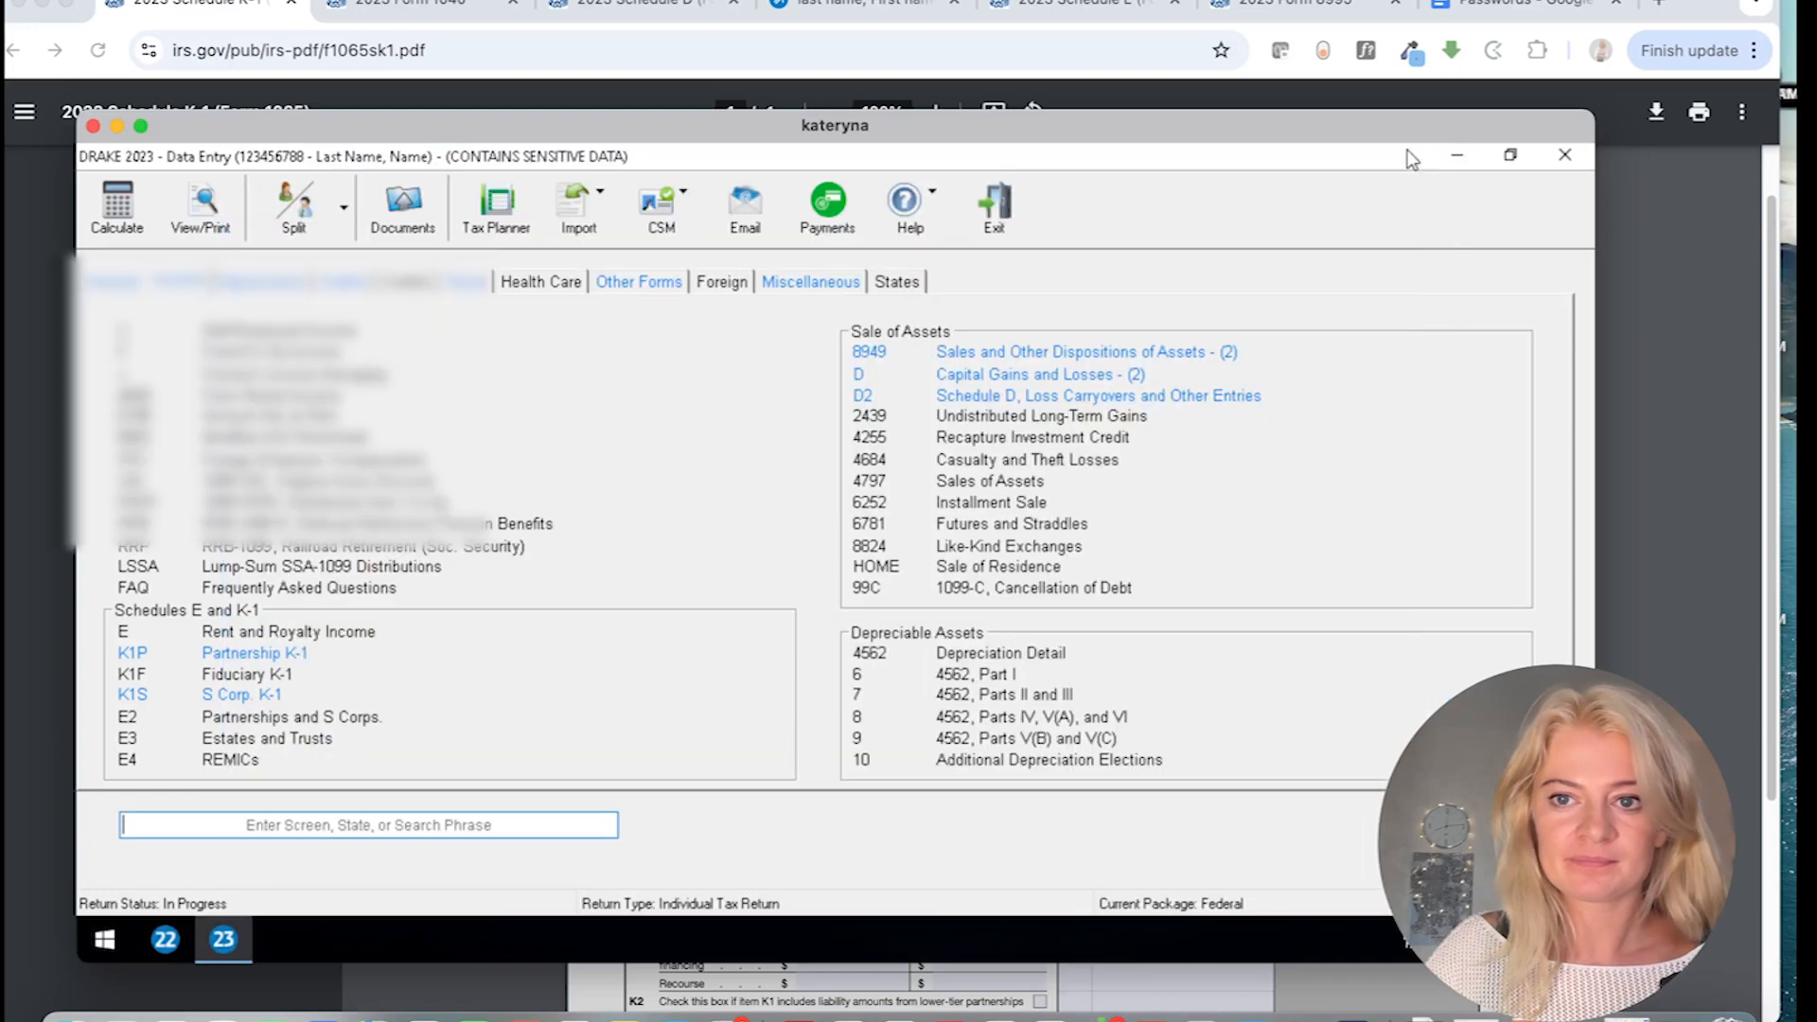
# - Calculate and view the client return, and examine Form 8960 from investment income through the tax computation
pyautogui.moveTo(1357, 127); pyautogui.dragTo(1315, 130)
pyautogui.click(163, 223)
pyautogui.moveTo(458, 127); pyautogui.dragTo(538, 114)
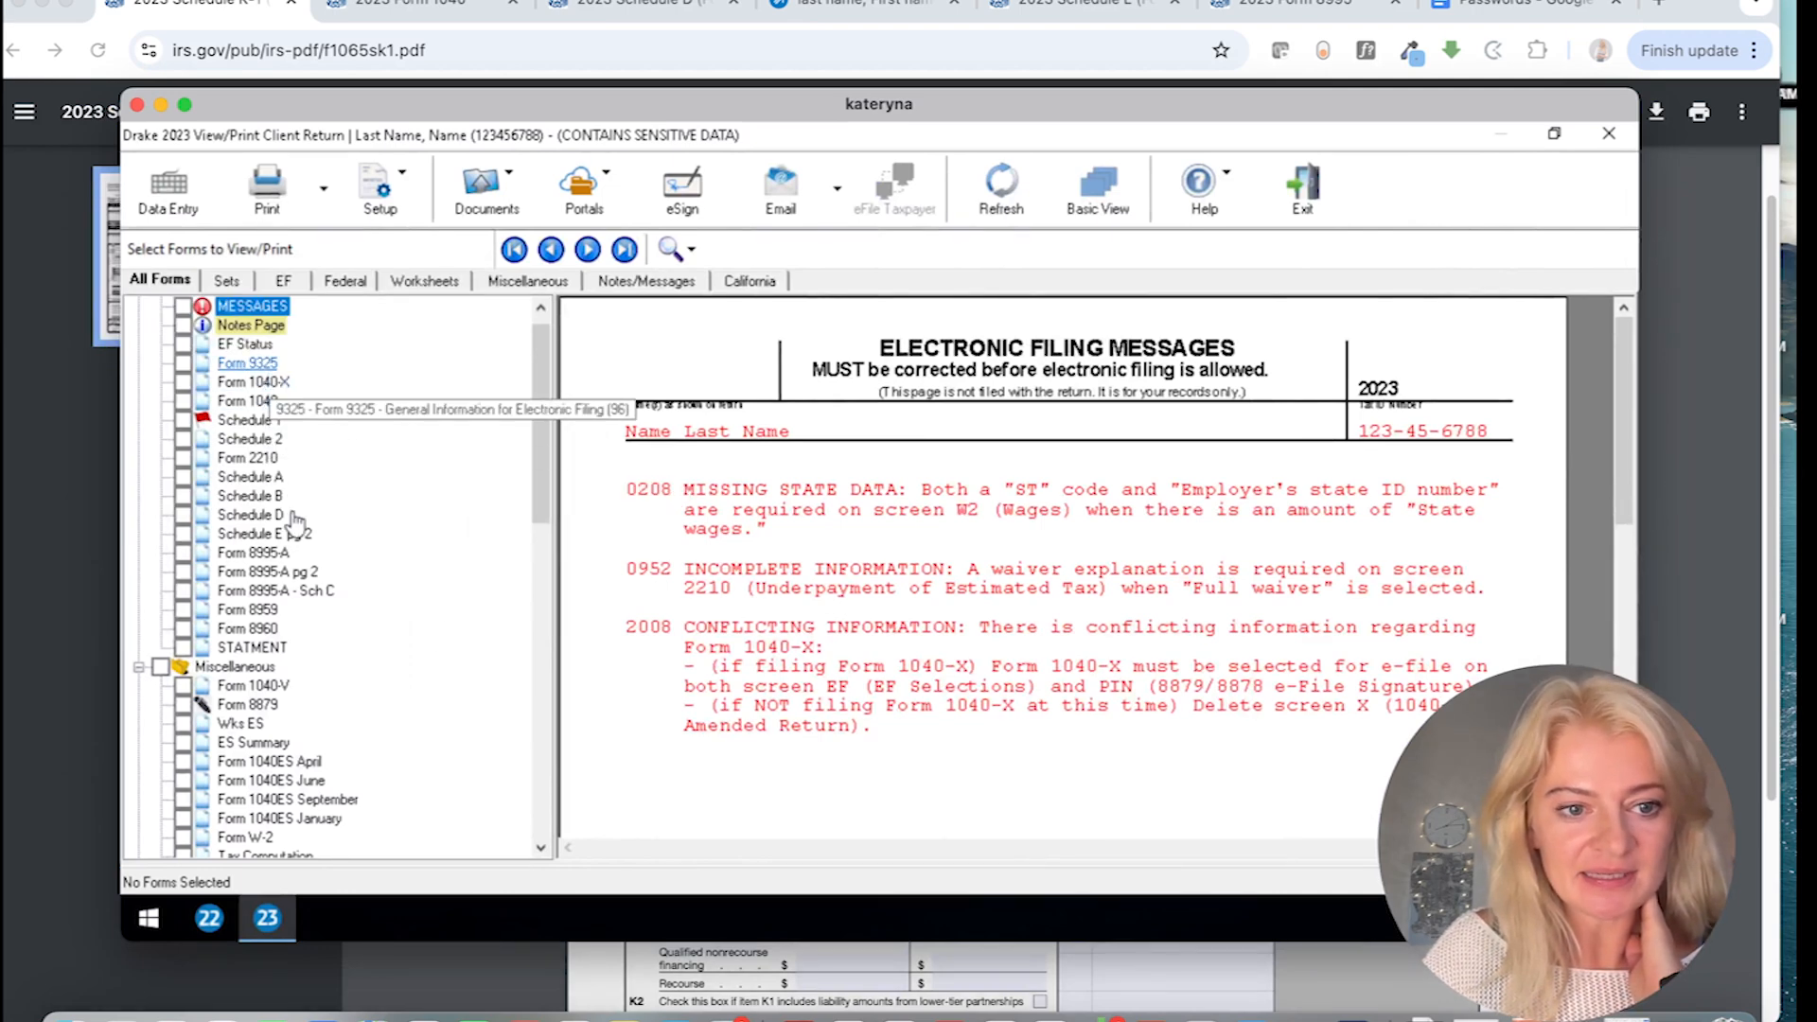
pyautogui.click(273, 630)
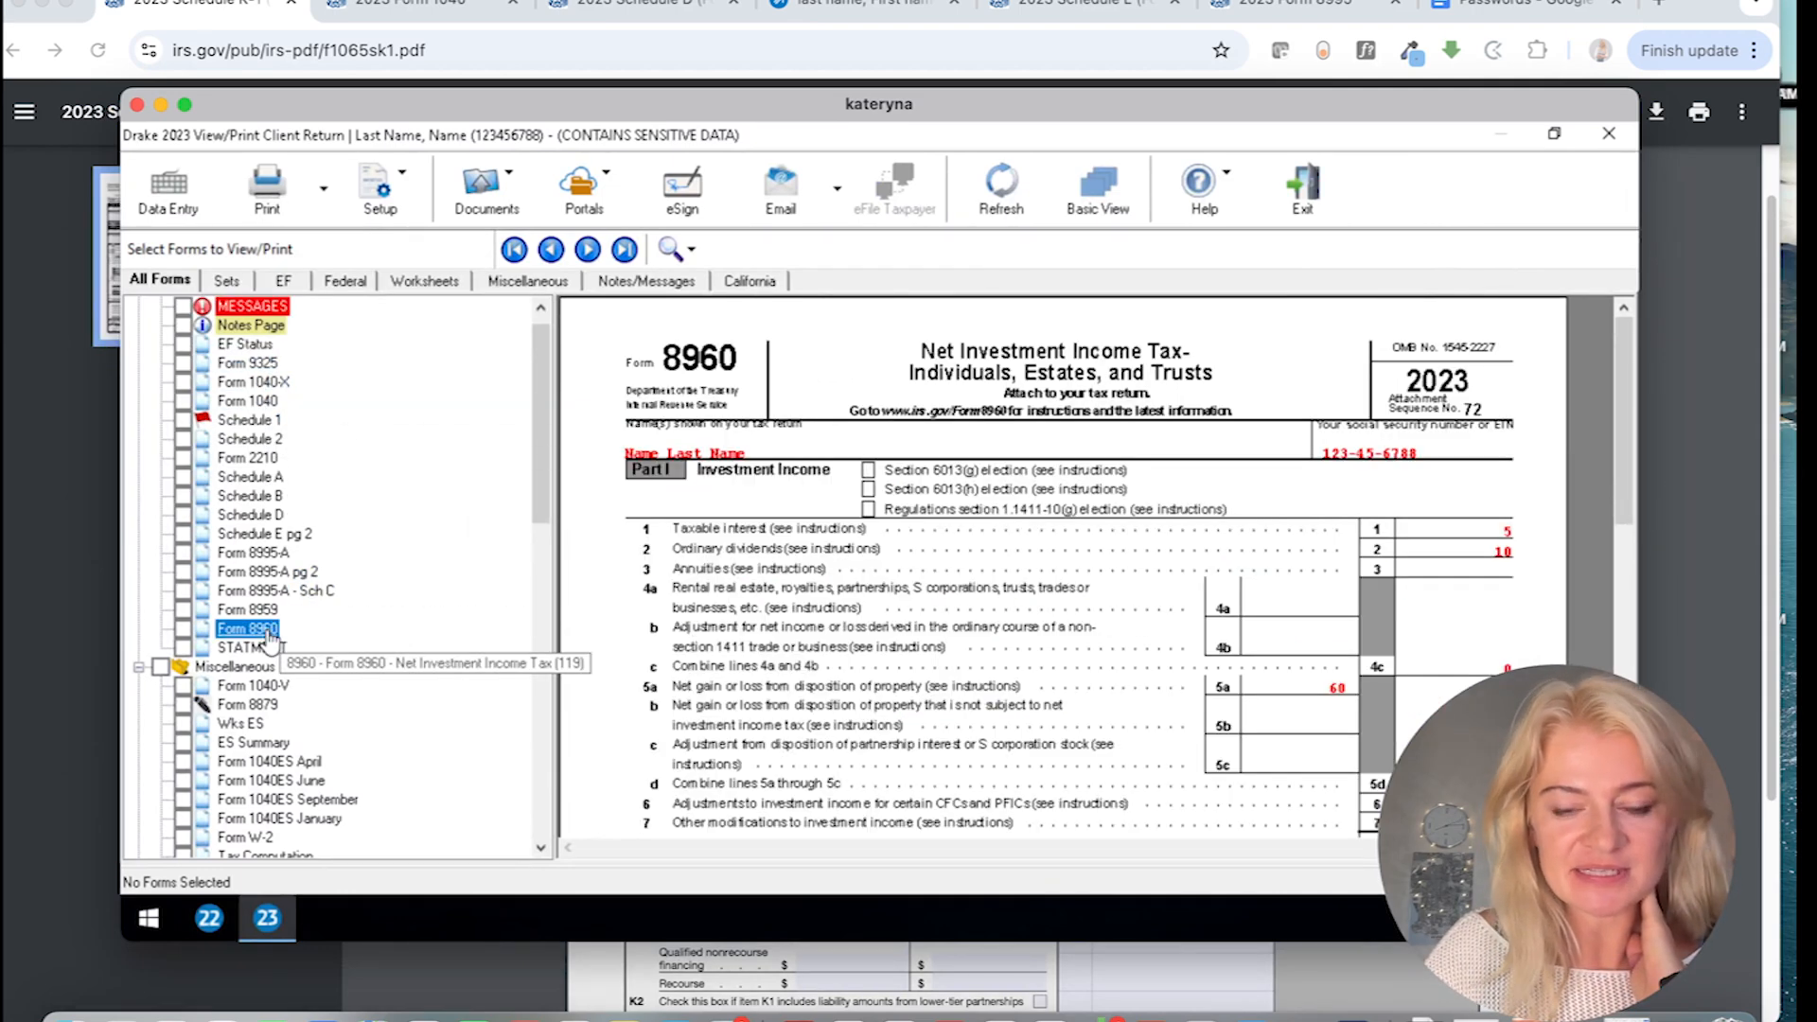
pyautogui.scroll(-5, 1620, 474)
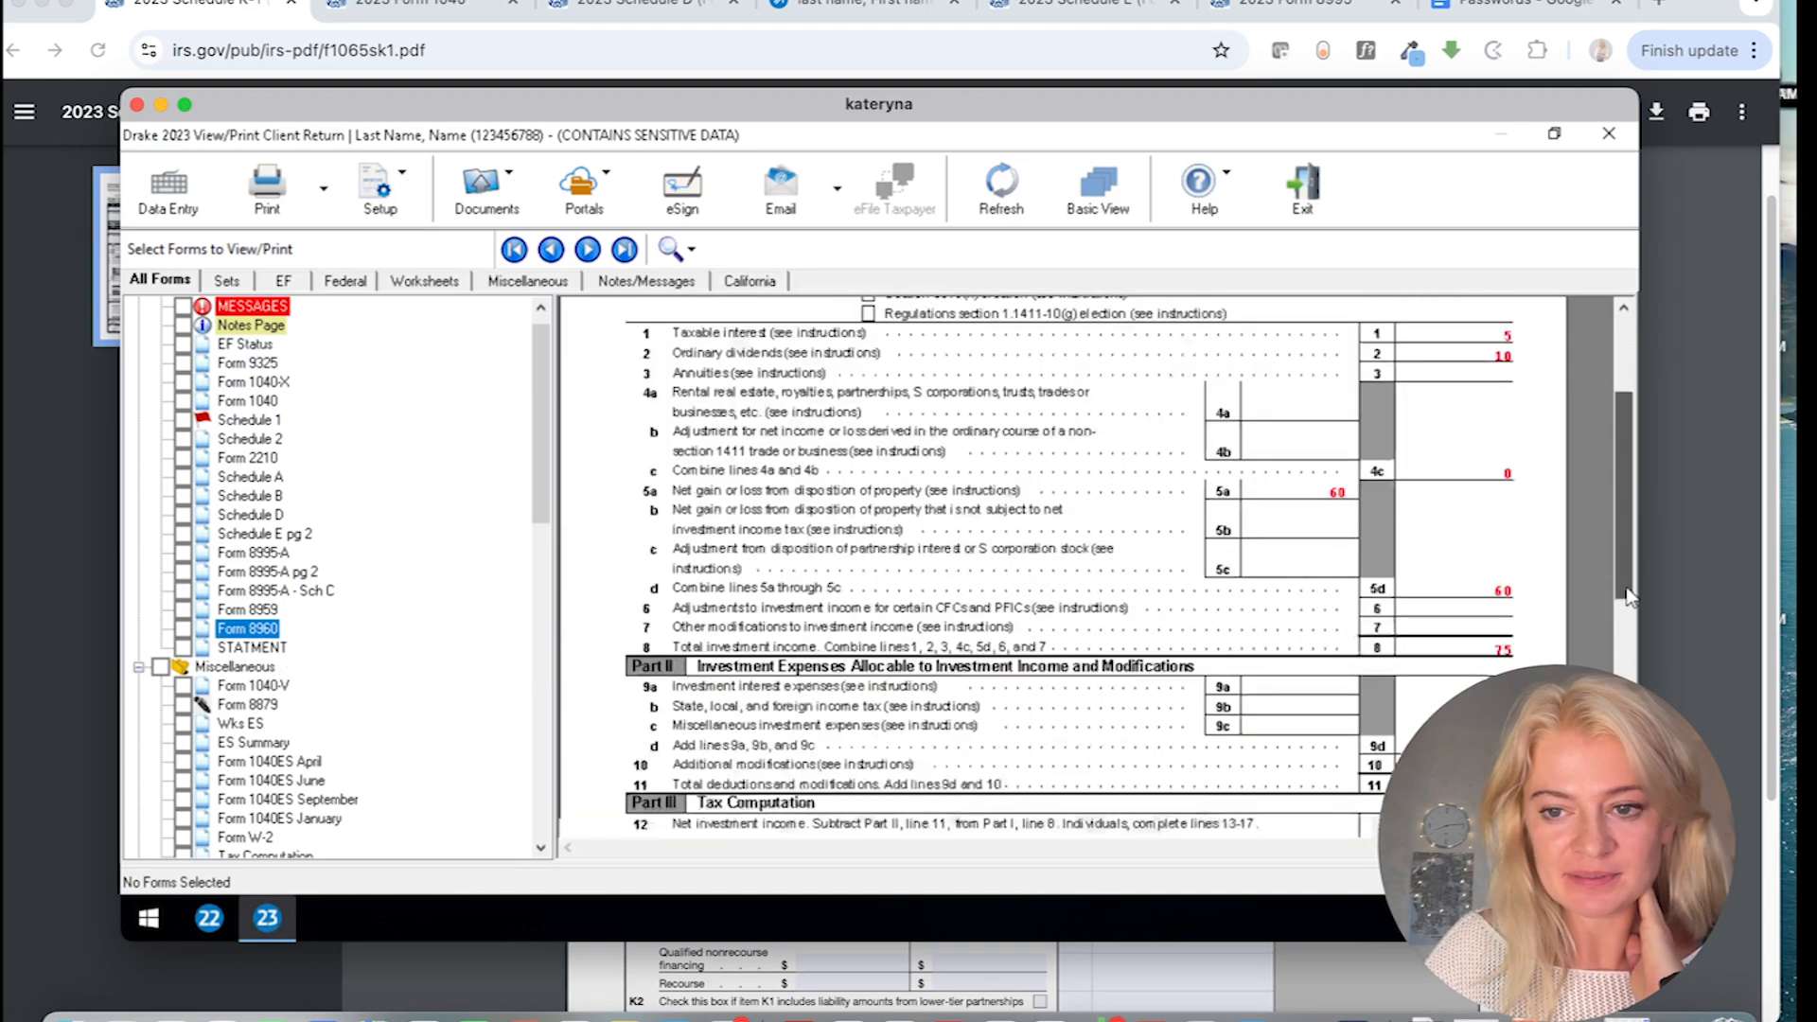
pyautogui.scroll(-3, 1611, 463)
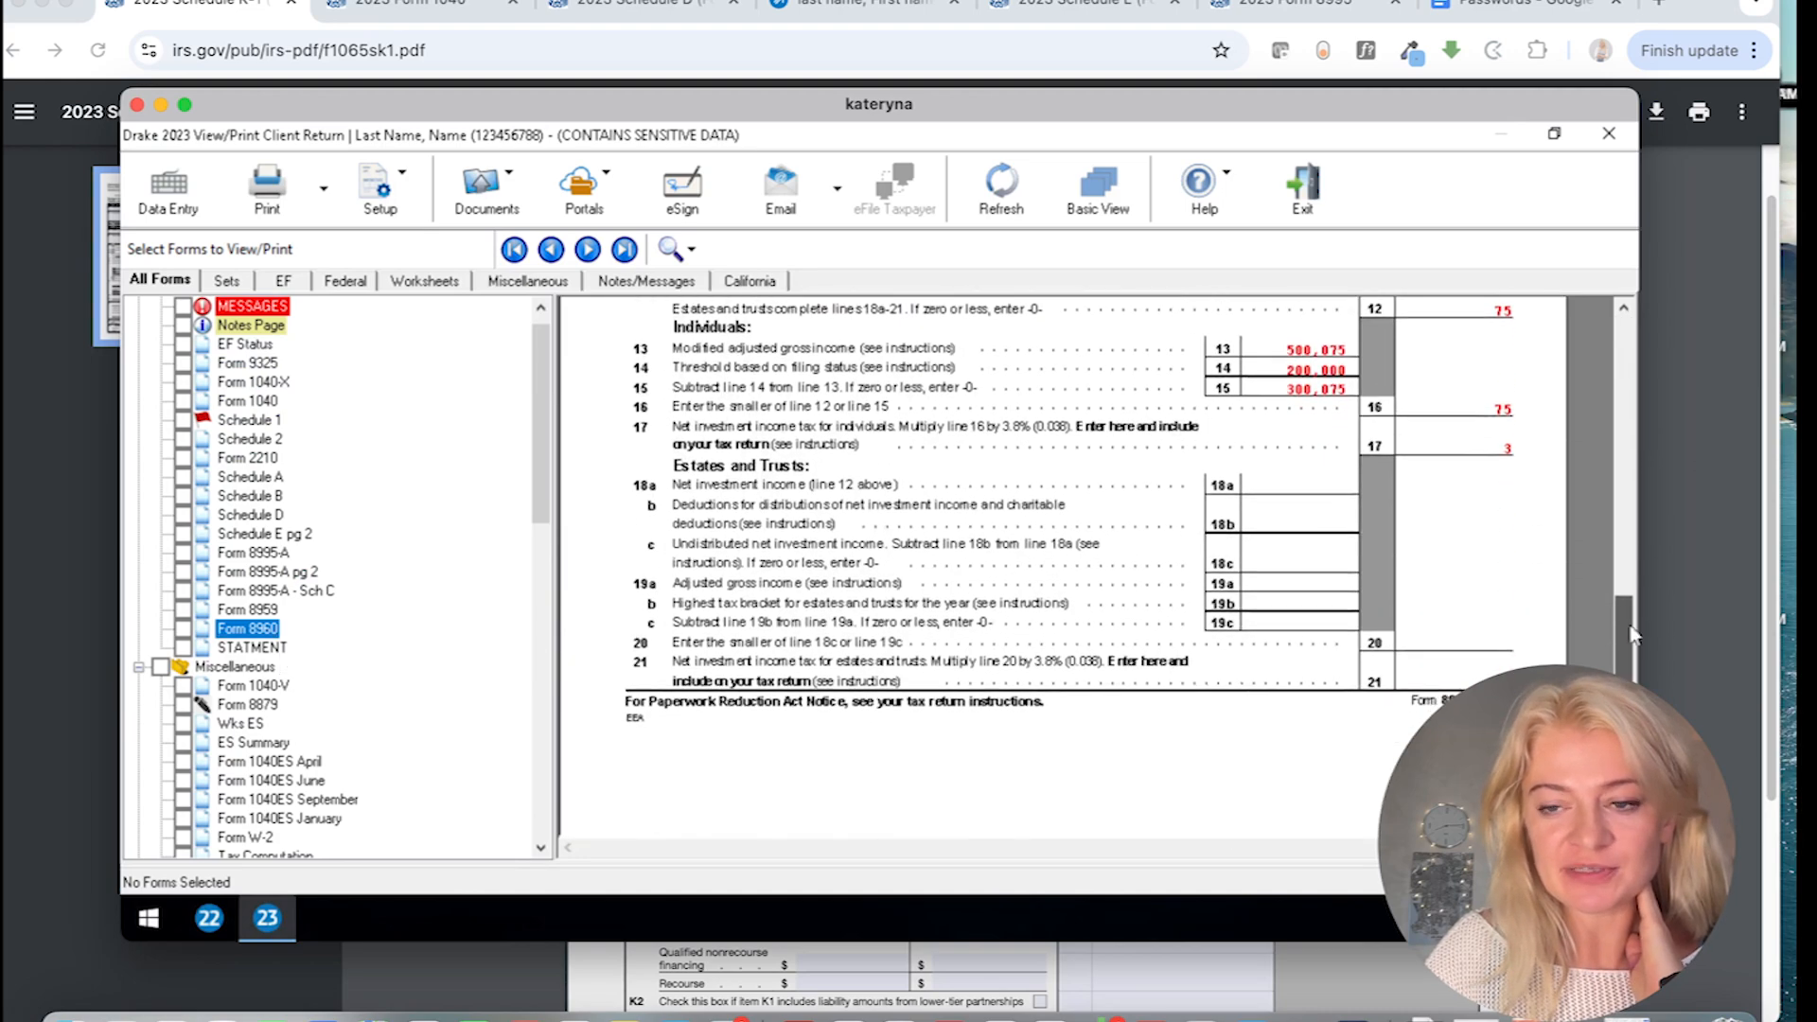
pyautogui.scroll(8, 1611, 464)
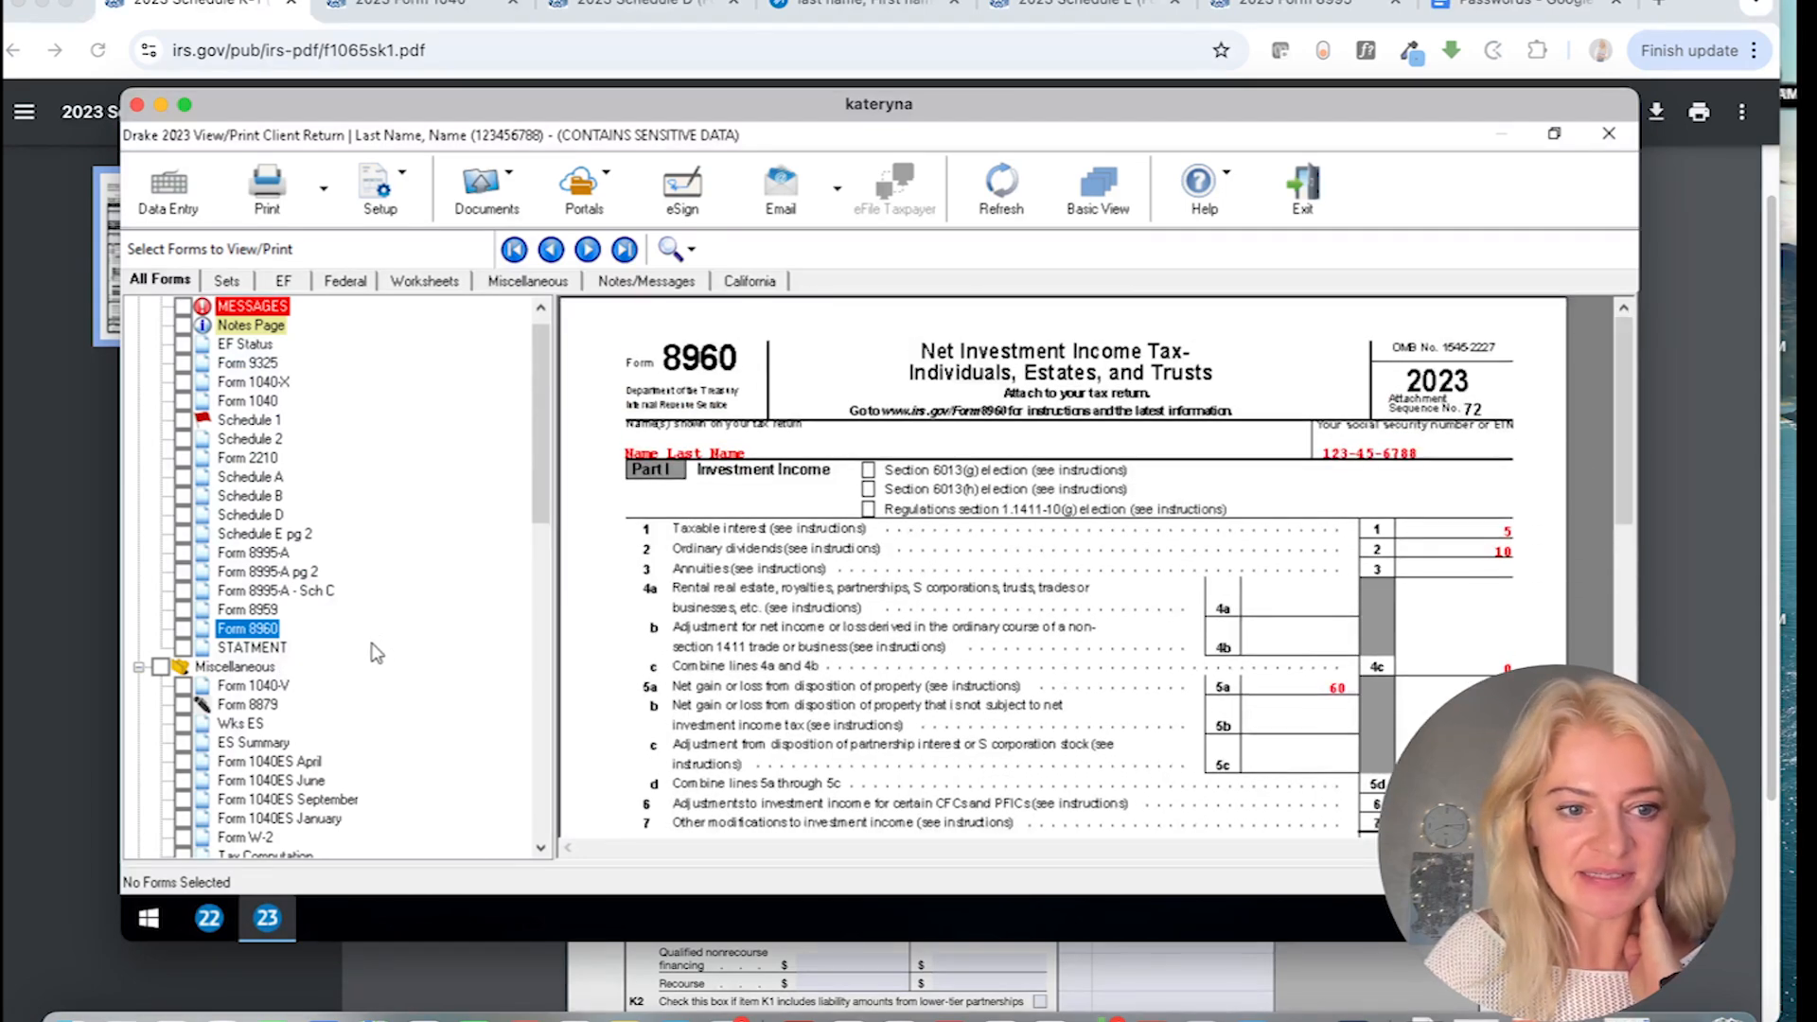
# - Look through Form 8995-A, its page 2 and Schedule C, and Form 8959 for the self-employment earnings
pyautogui.click(268, 556)
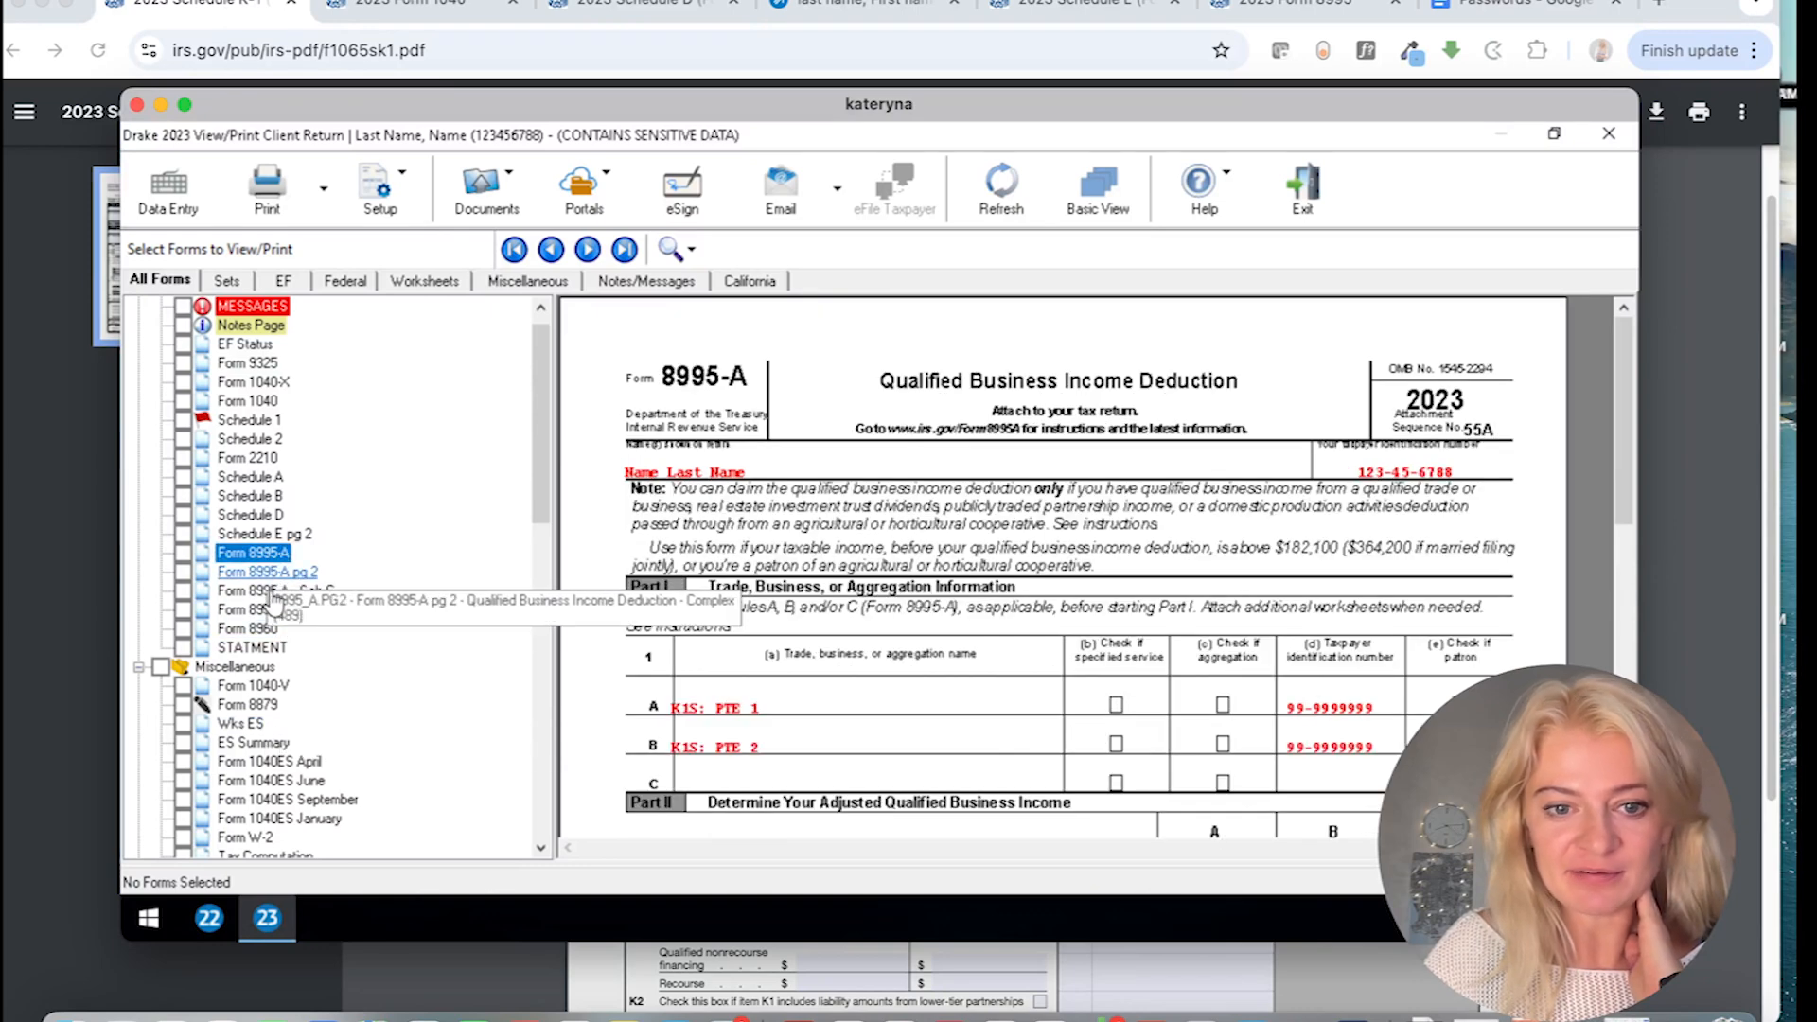
pyautogui.click(274, 573)
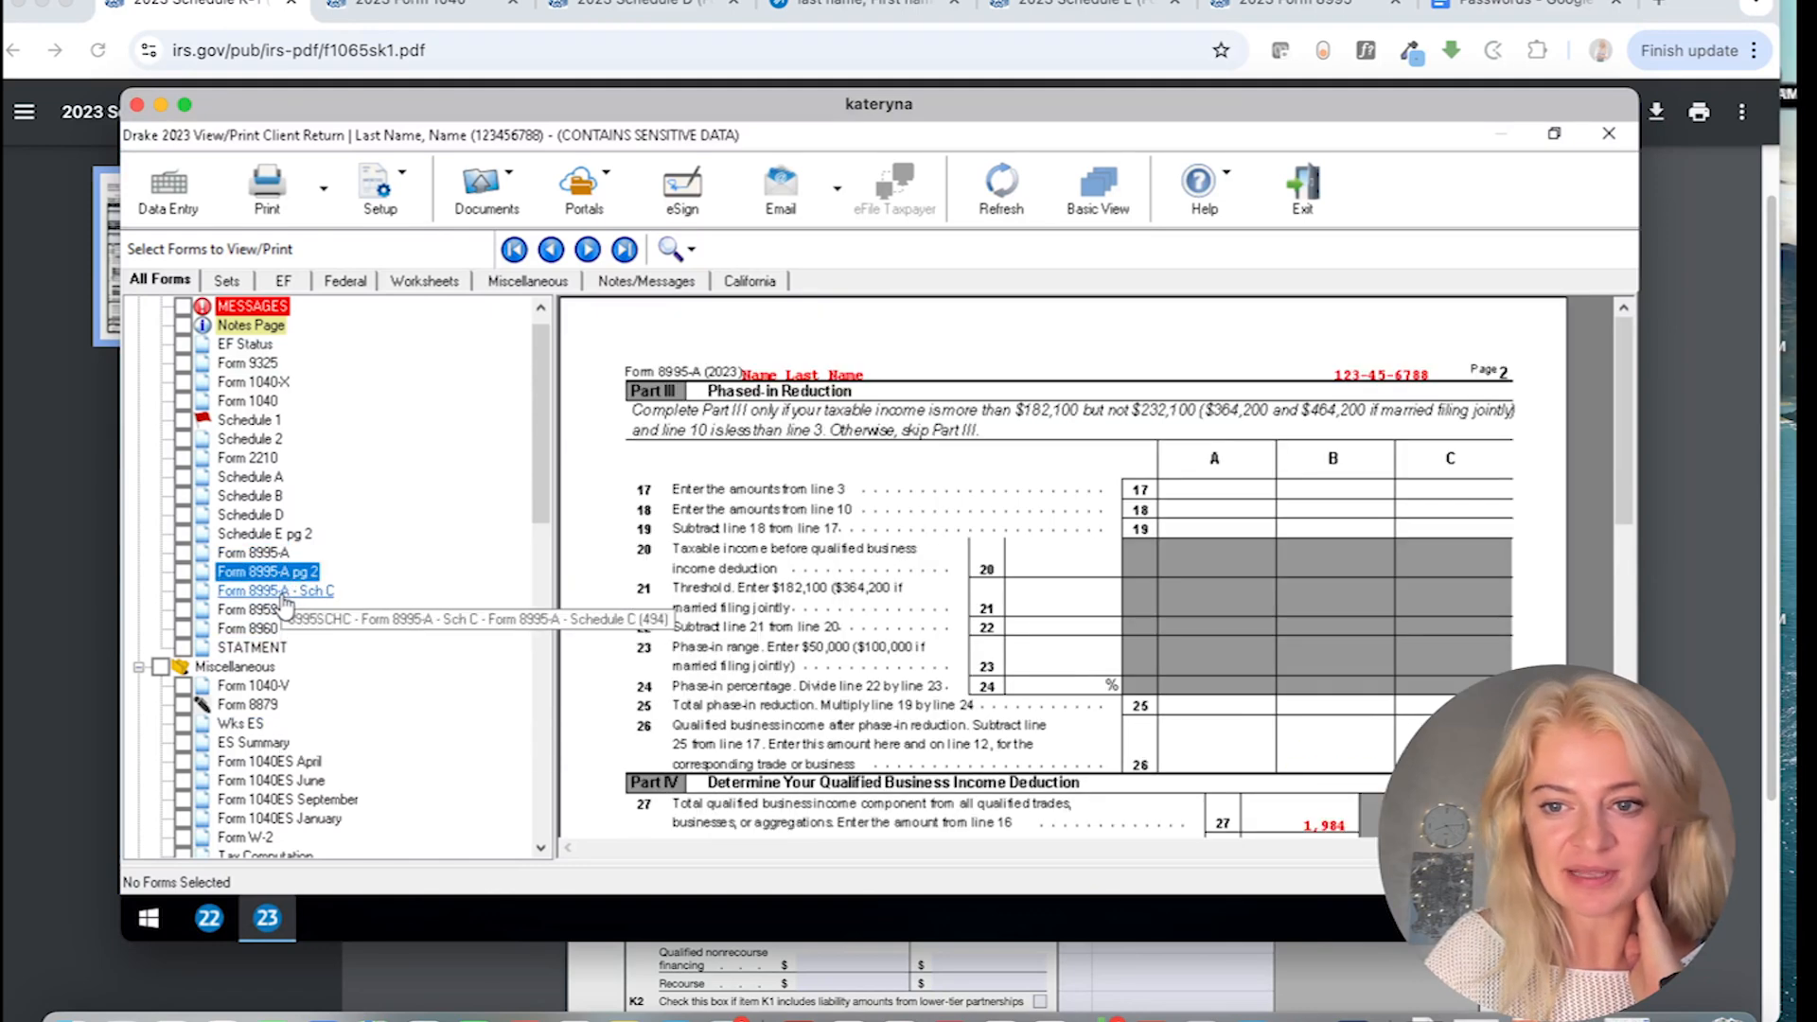
pyautogui.click(282, 594)
pyautogui.click(275, 613)
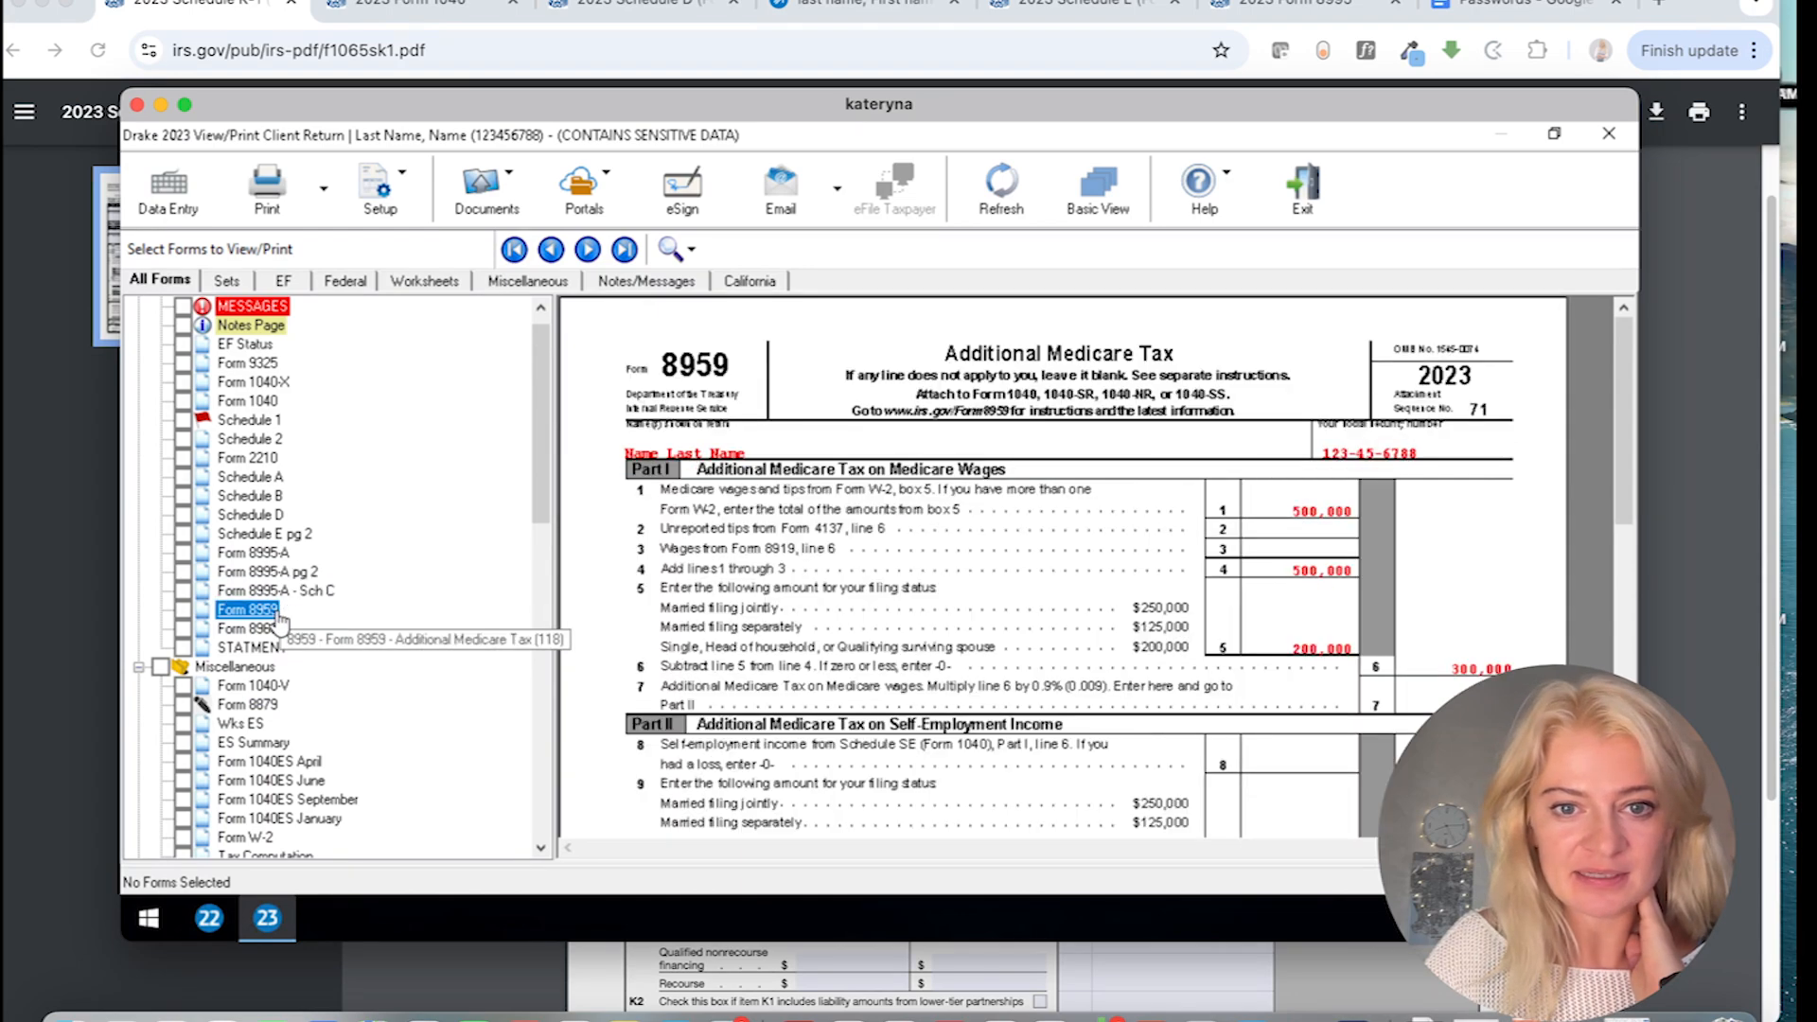
pyautogui.moveTo(1625, 517)
pyautogui.mouseDown()
pyautogui.moveTo(1624, 763)
pyautogui.moveTo(1624, 512)
pyautogui.mouseUp()
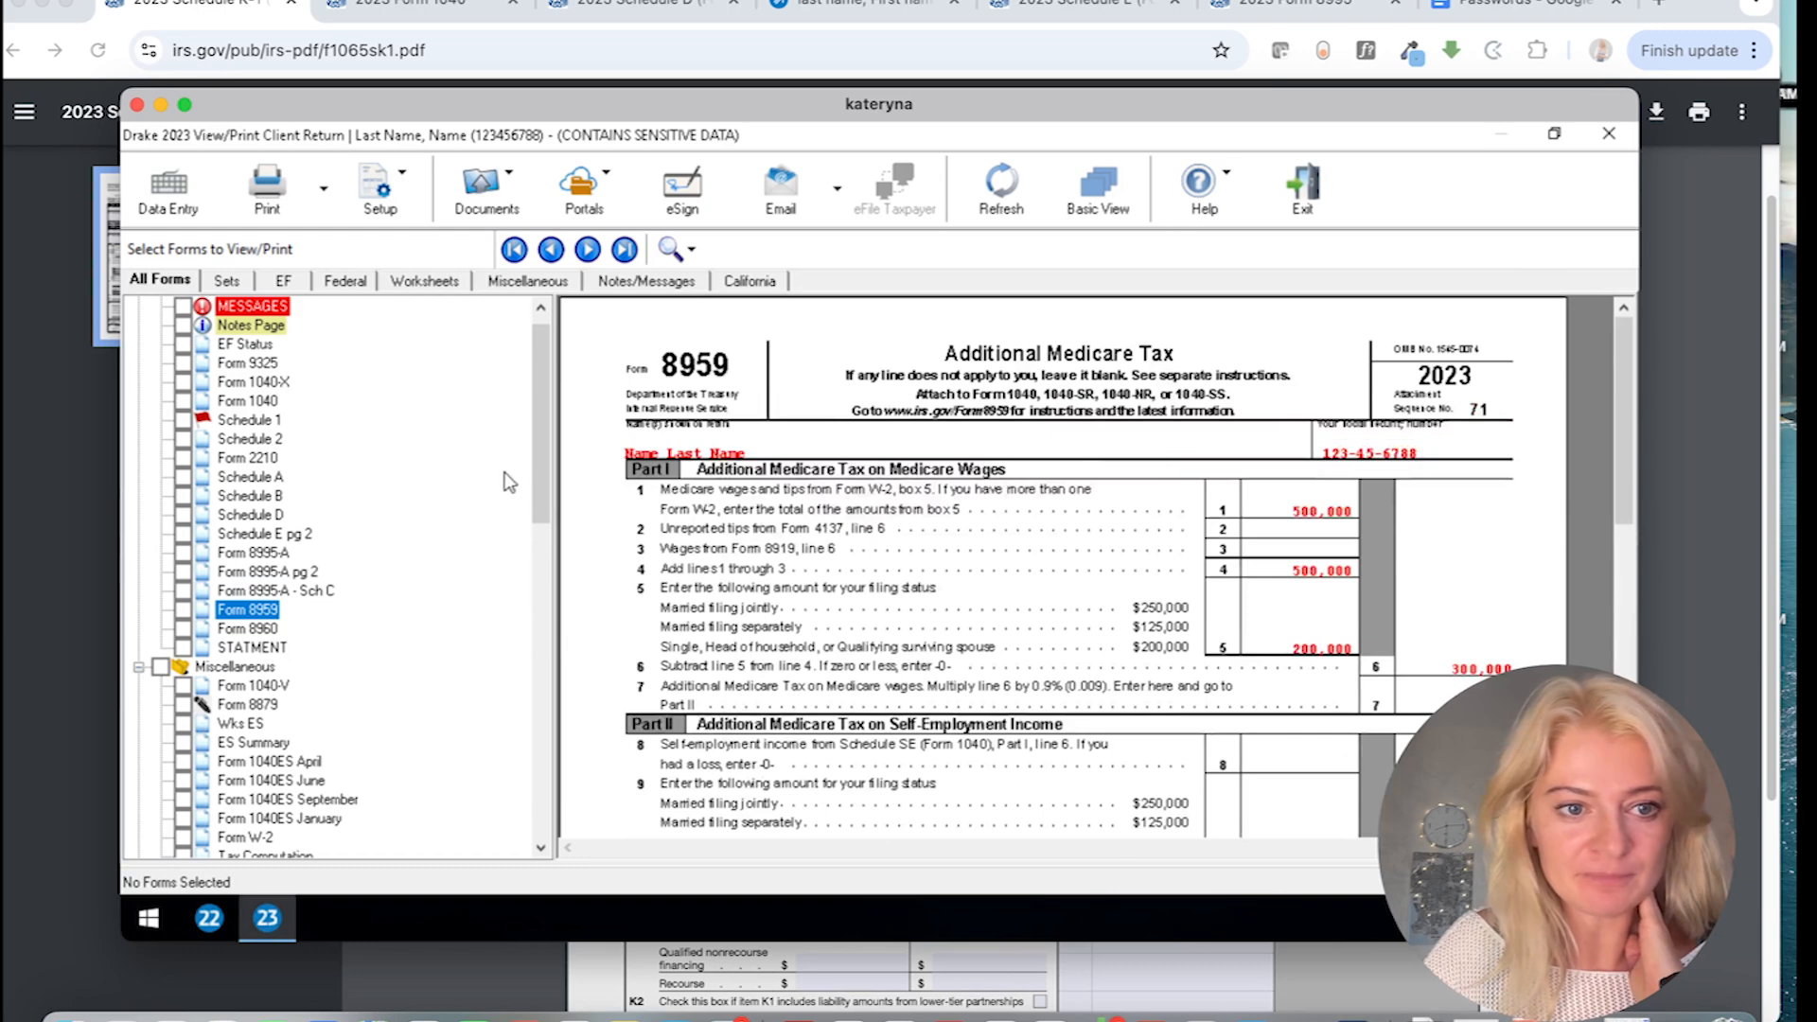
pyautogui.moveTo(545, 428)
pyautogui.mouseDown()
pyautogui.moveTo(532, 604)
pyautogui.moveTo(553, 432)
pyautogui.mouseUp()
# - Switch back to the K-1 PDF and examine the line 14 self-employment earnings amount
pyautogui.click(1757, 439)
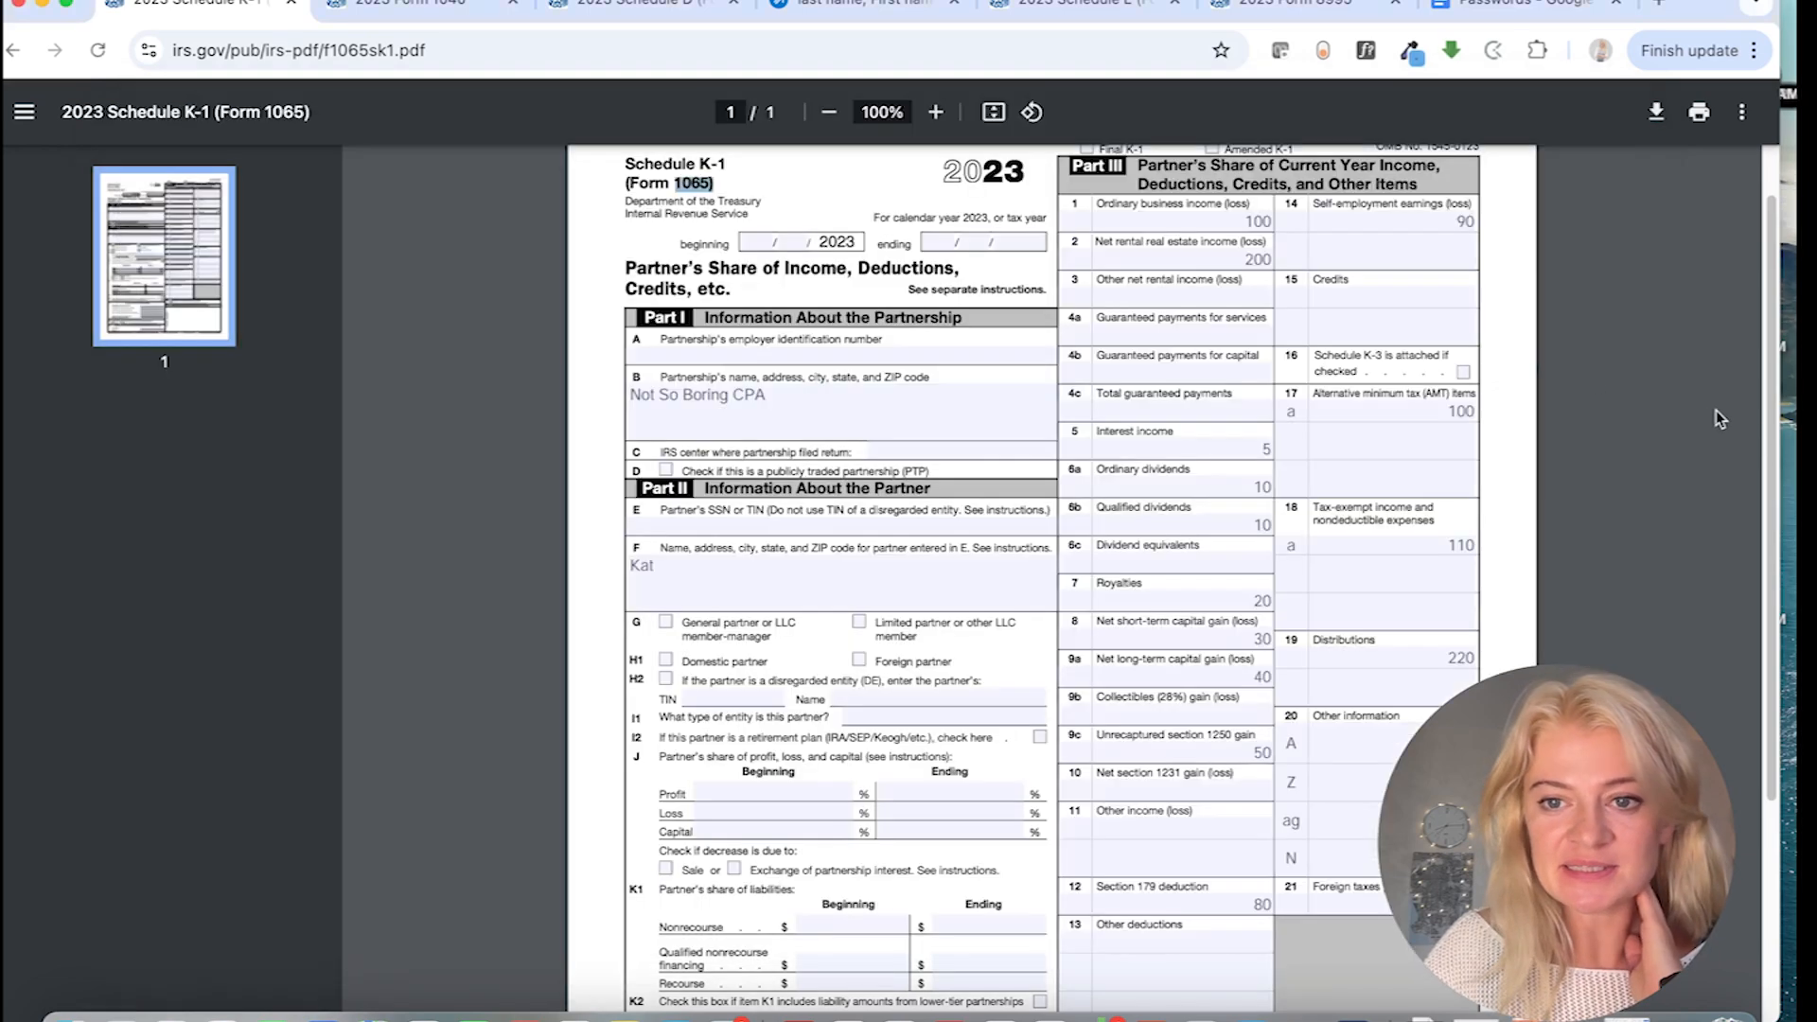
pyautogui.click(1435, 217)
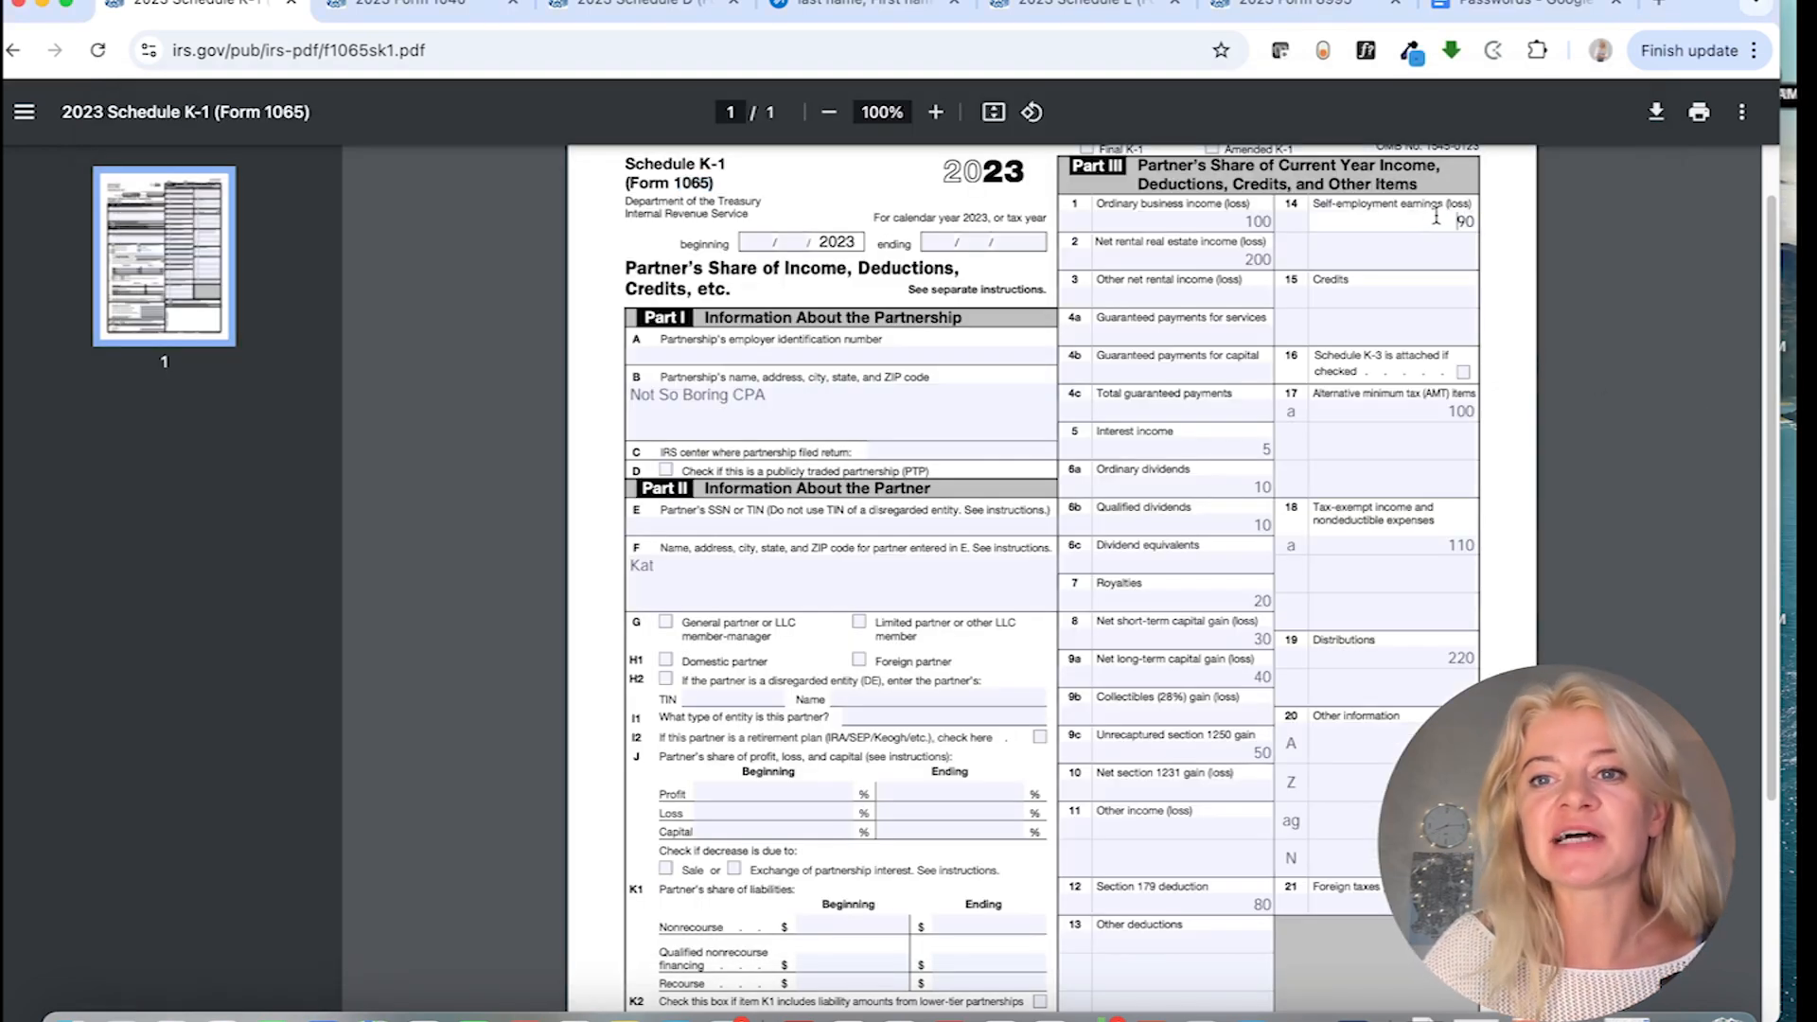
pyautogui.moveTo(1465, 219); pyautogui.dragTo(1487, 218)
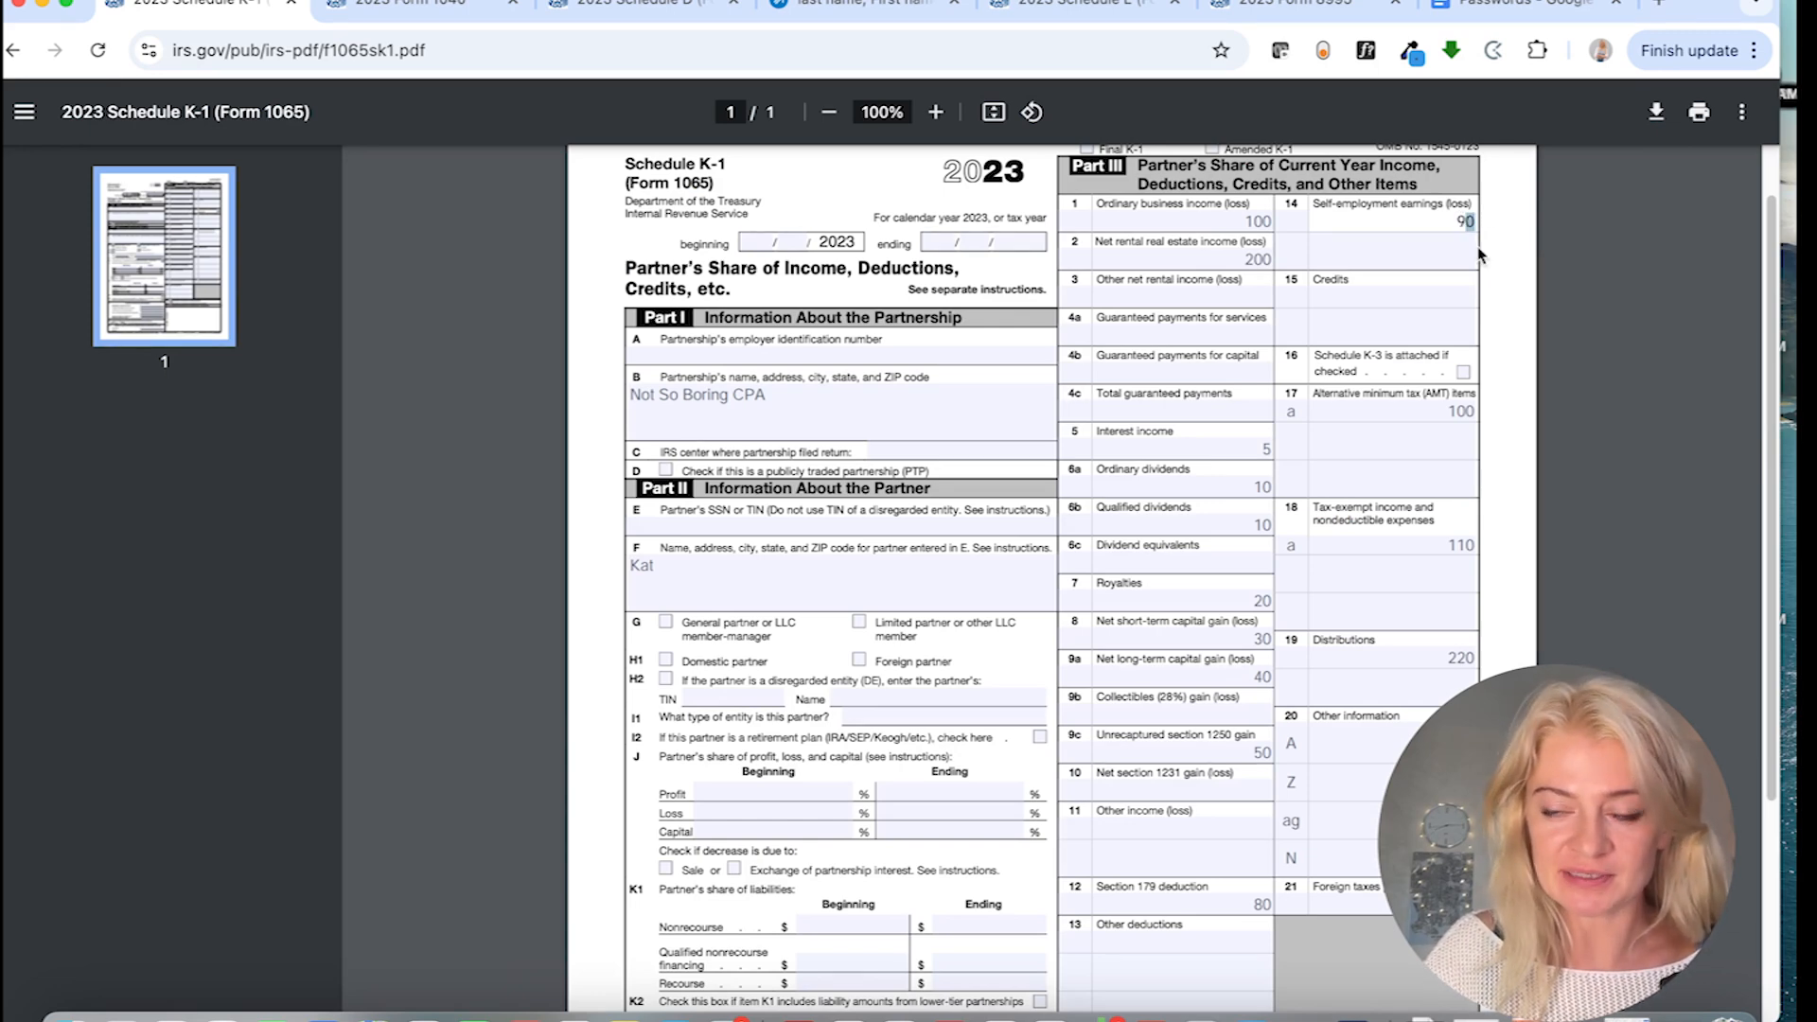
# - Examine the alternative minimum tax items on line 17 of the K-1 PDF, briefly checking the client return open in the browser
pyautogui.click(1393, 407)
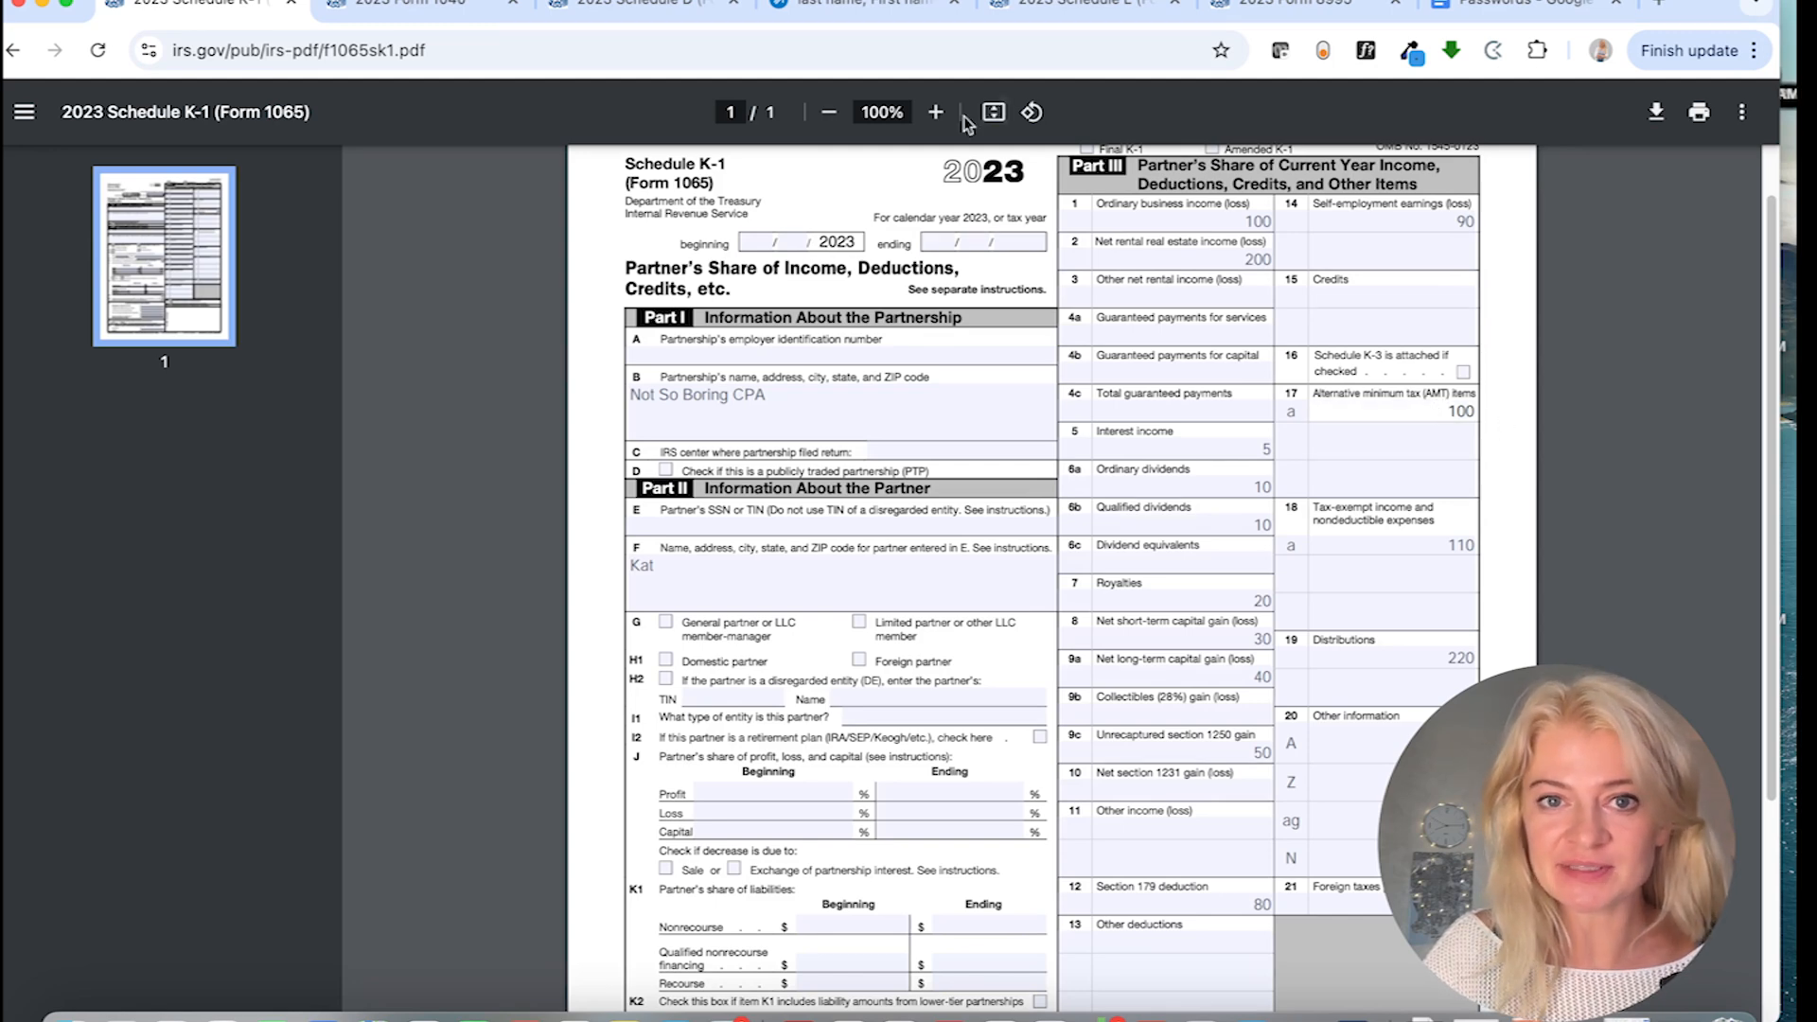
pyautogui.moveTo(1447, 409); pyautogui.dragTo(1509, 419)
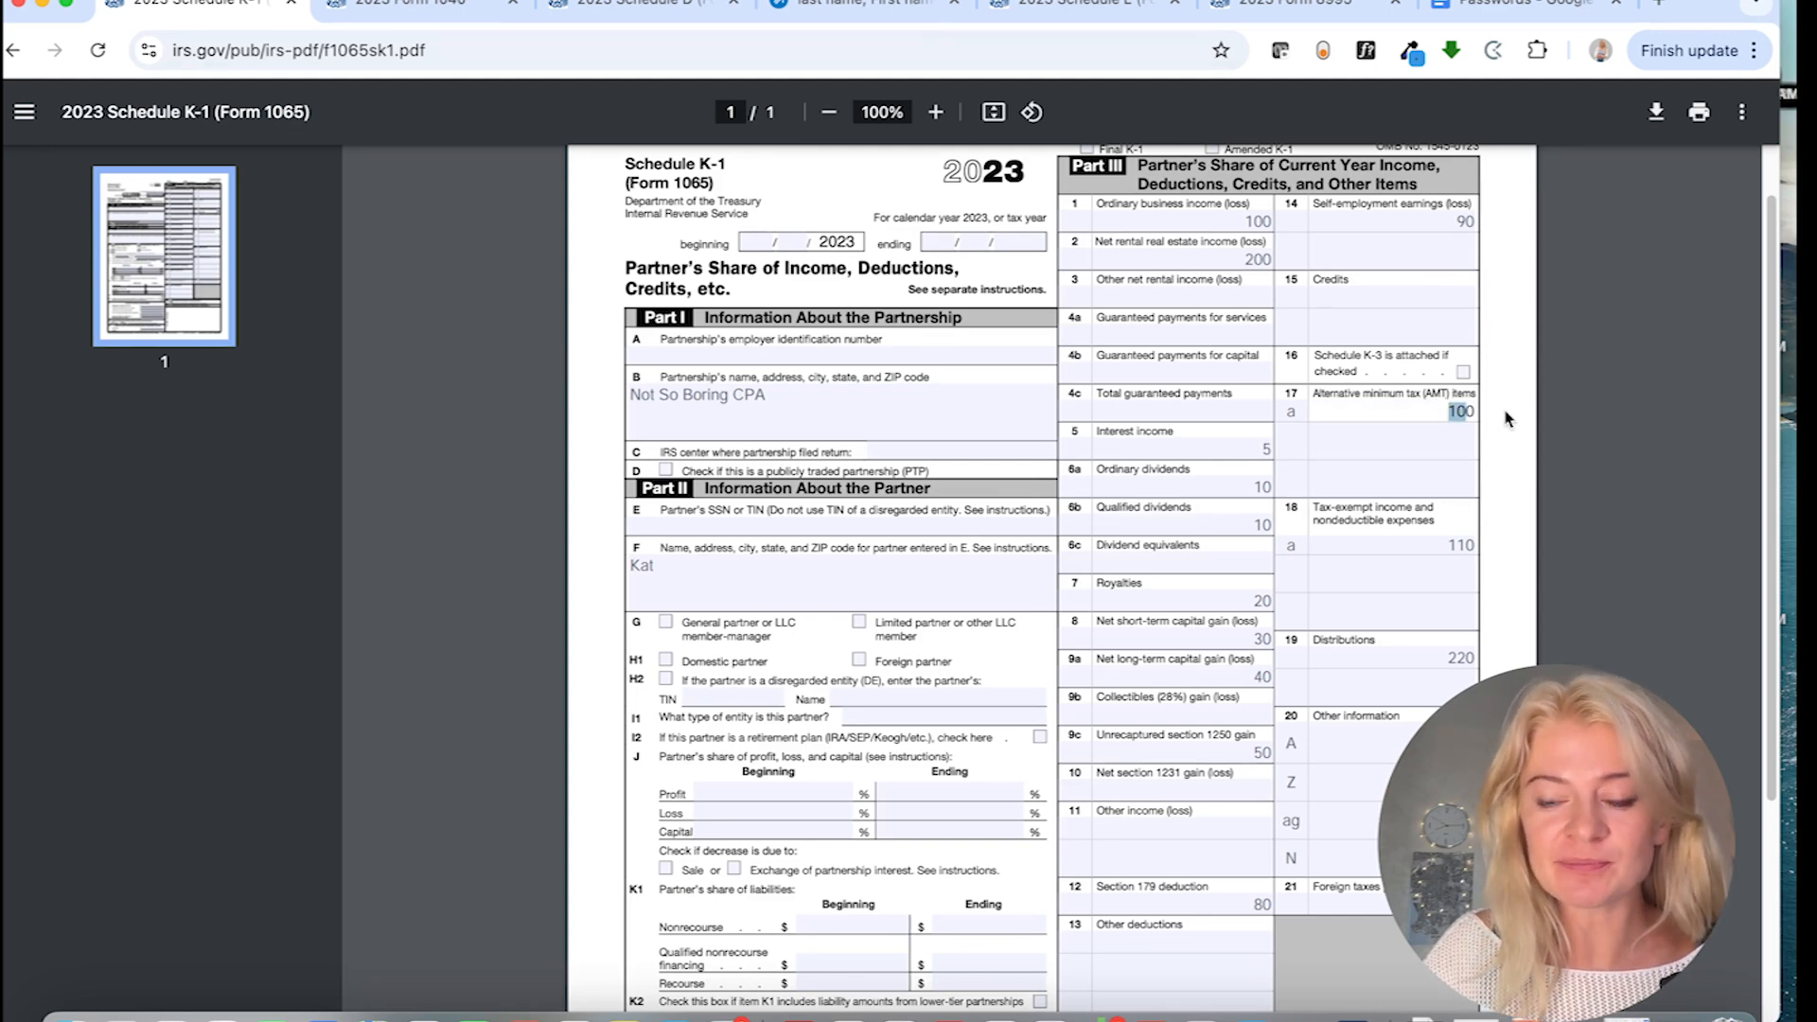
pyautogui.click(1448, 417)
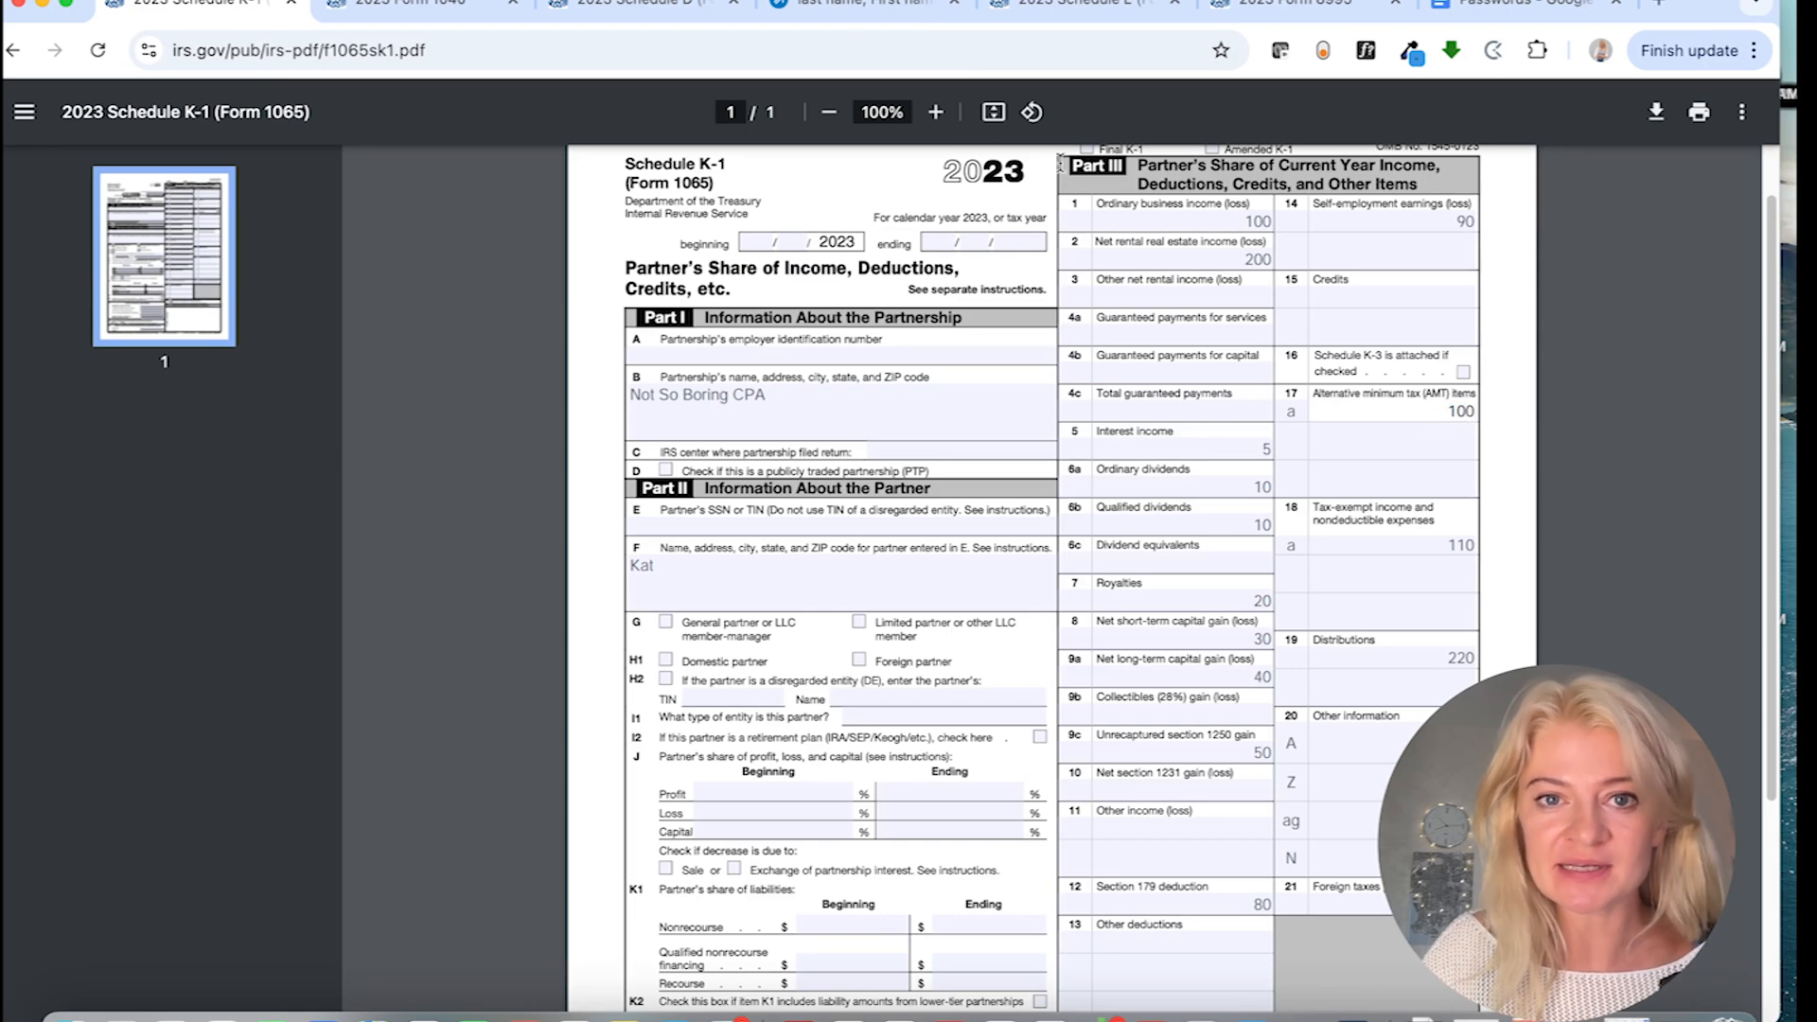
pyautogui.click(857, 7)
pyautogui.click(286, 241)
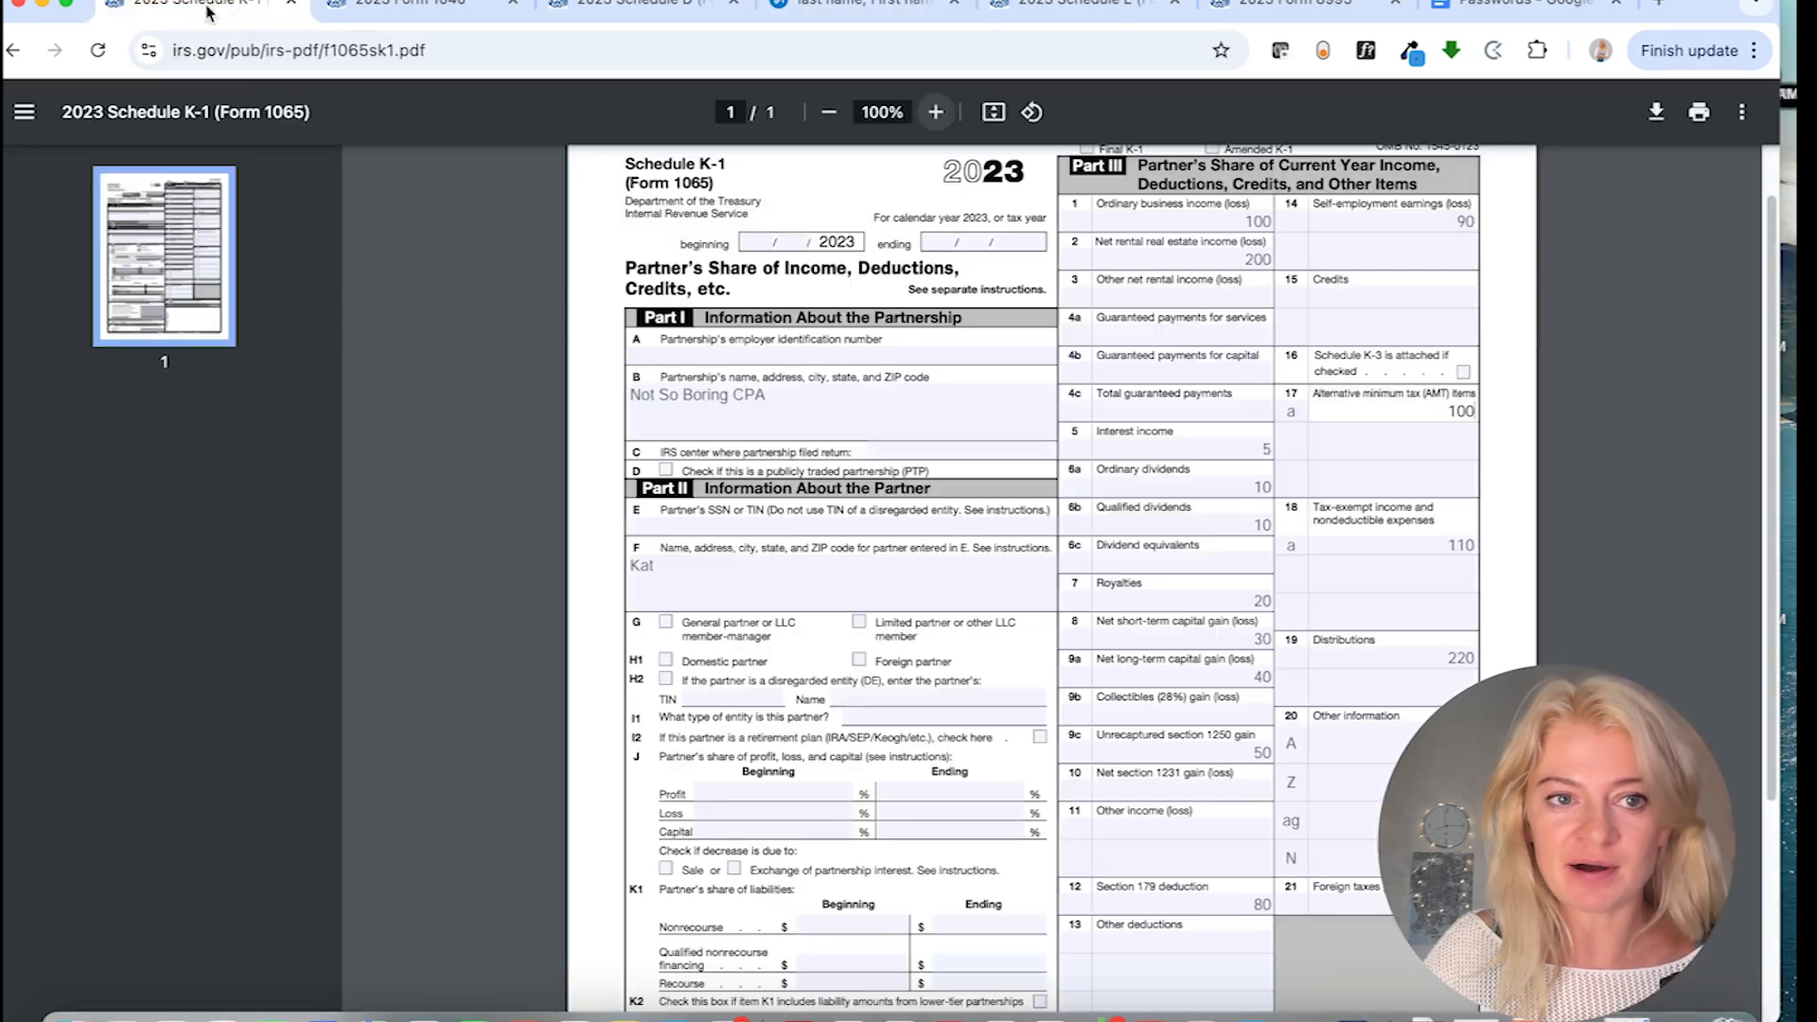
pyautogui.click(189, 7)
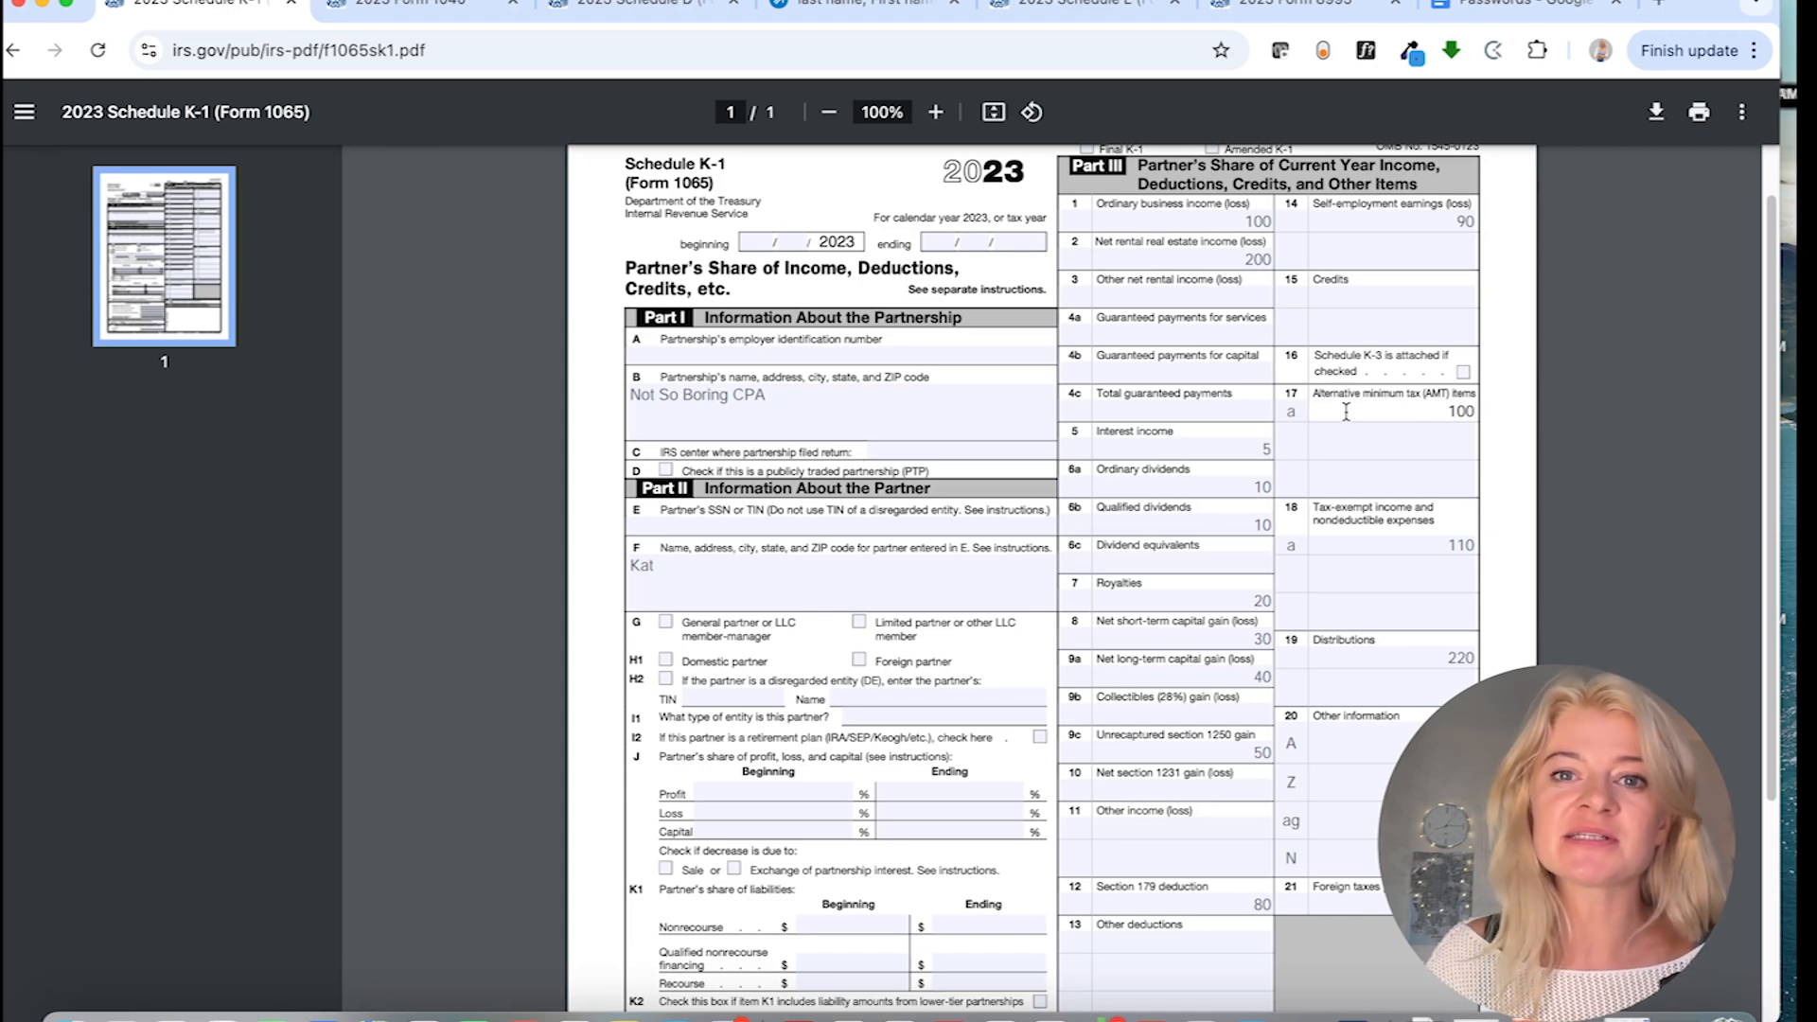
pyautogui.moveTo(1313, 392); pyautogui.dragTo(1406, 393)
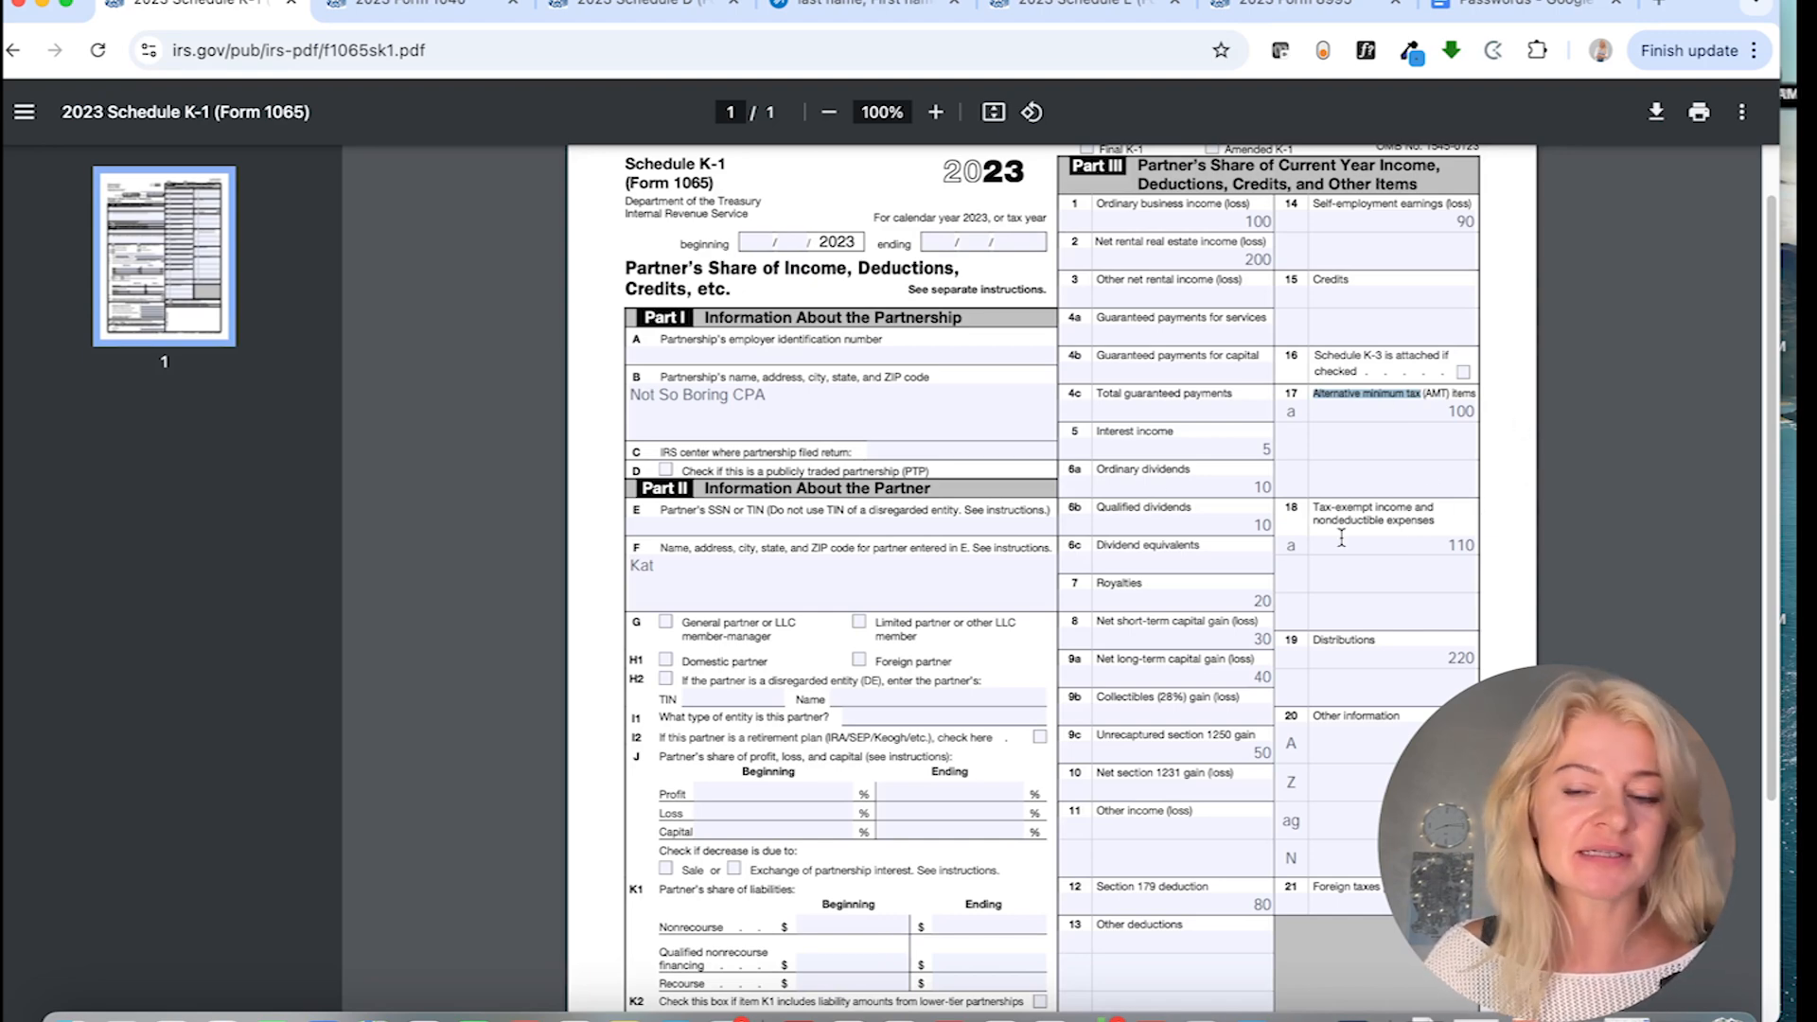
# - Examine the tax-exempt income and nondeductible expenses entries on line 18 of the K-1 PDF
pyautogui.click(1434, 555)
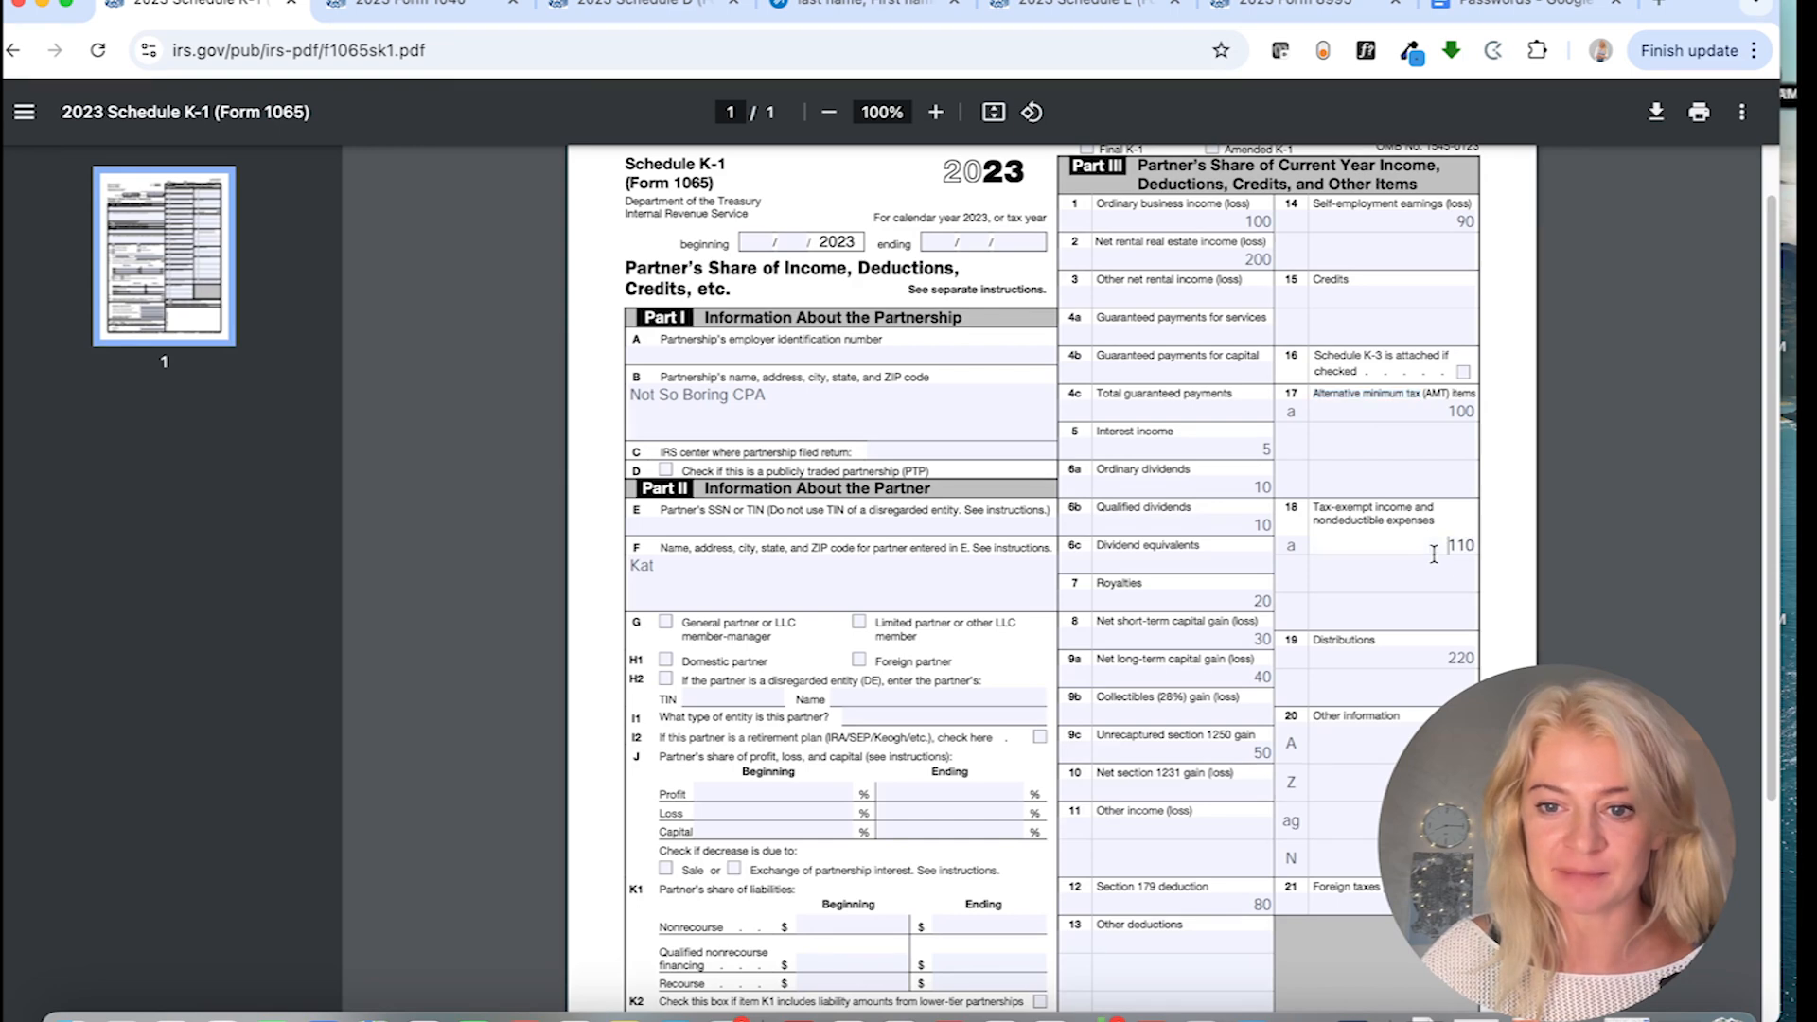
pyautogui.scroll(-1, 1404, 535)
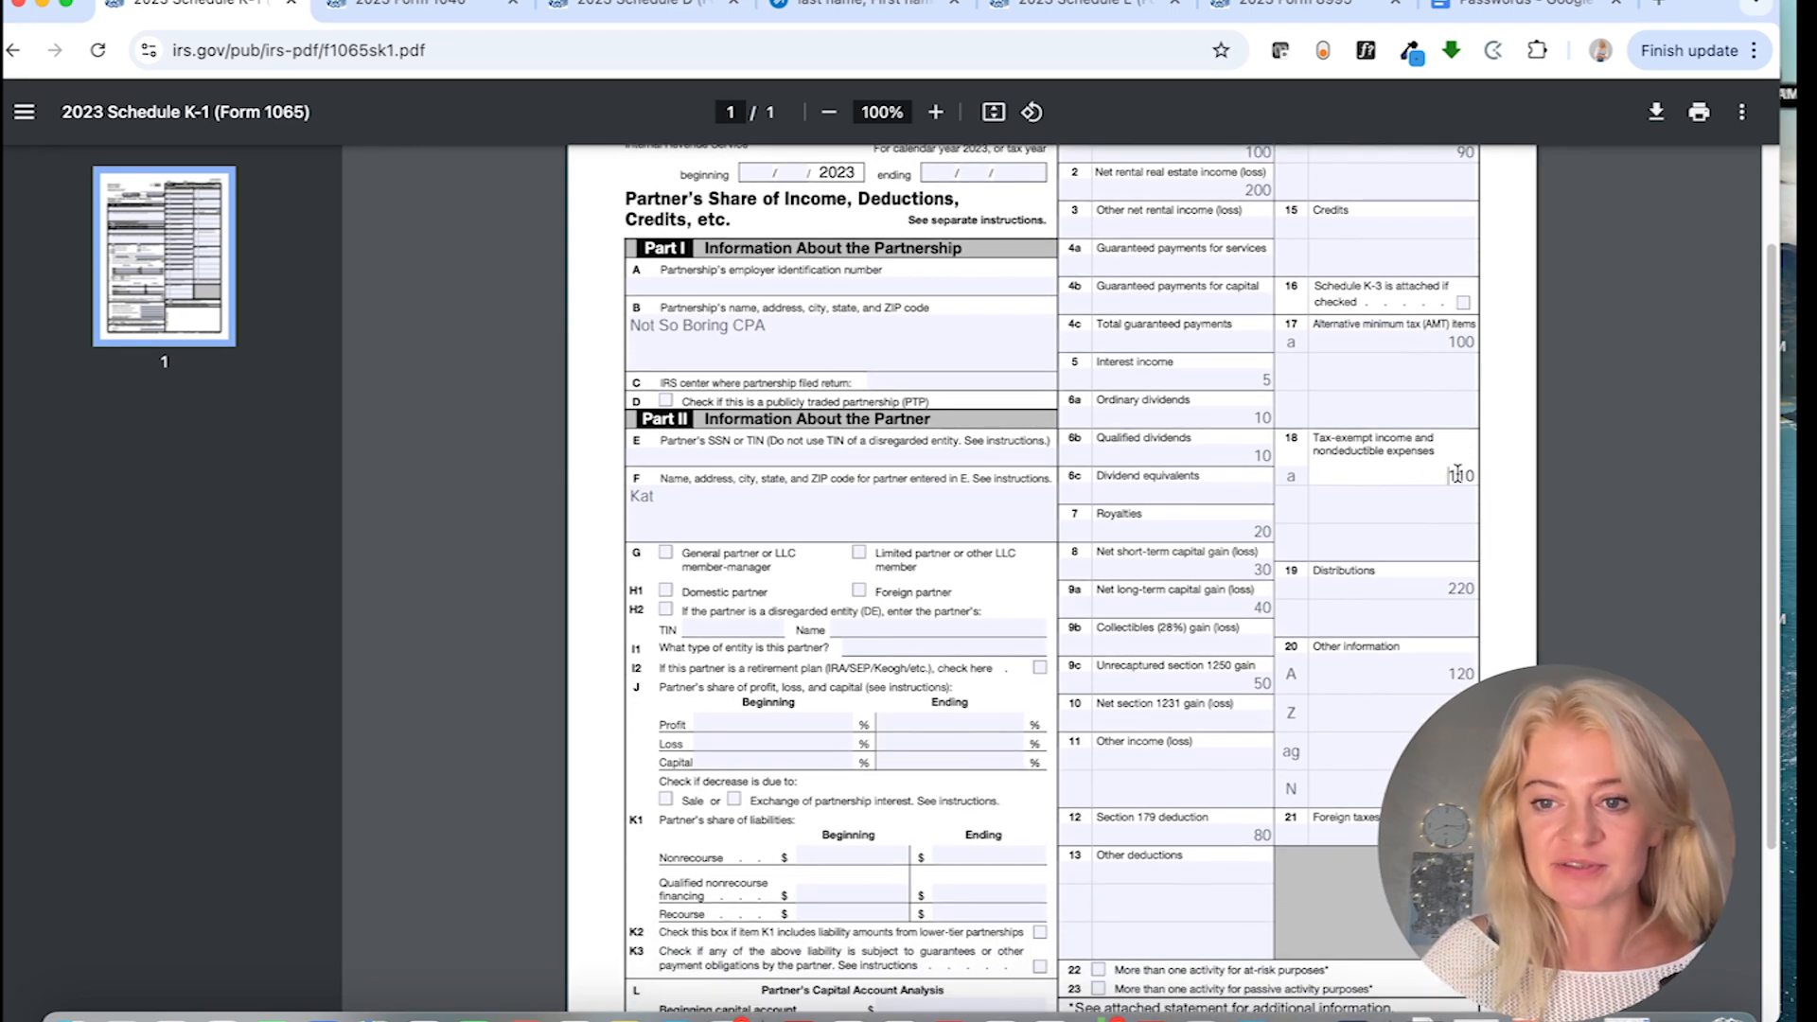
pyautogui.click(1399, 505)
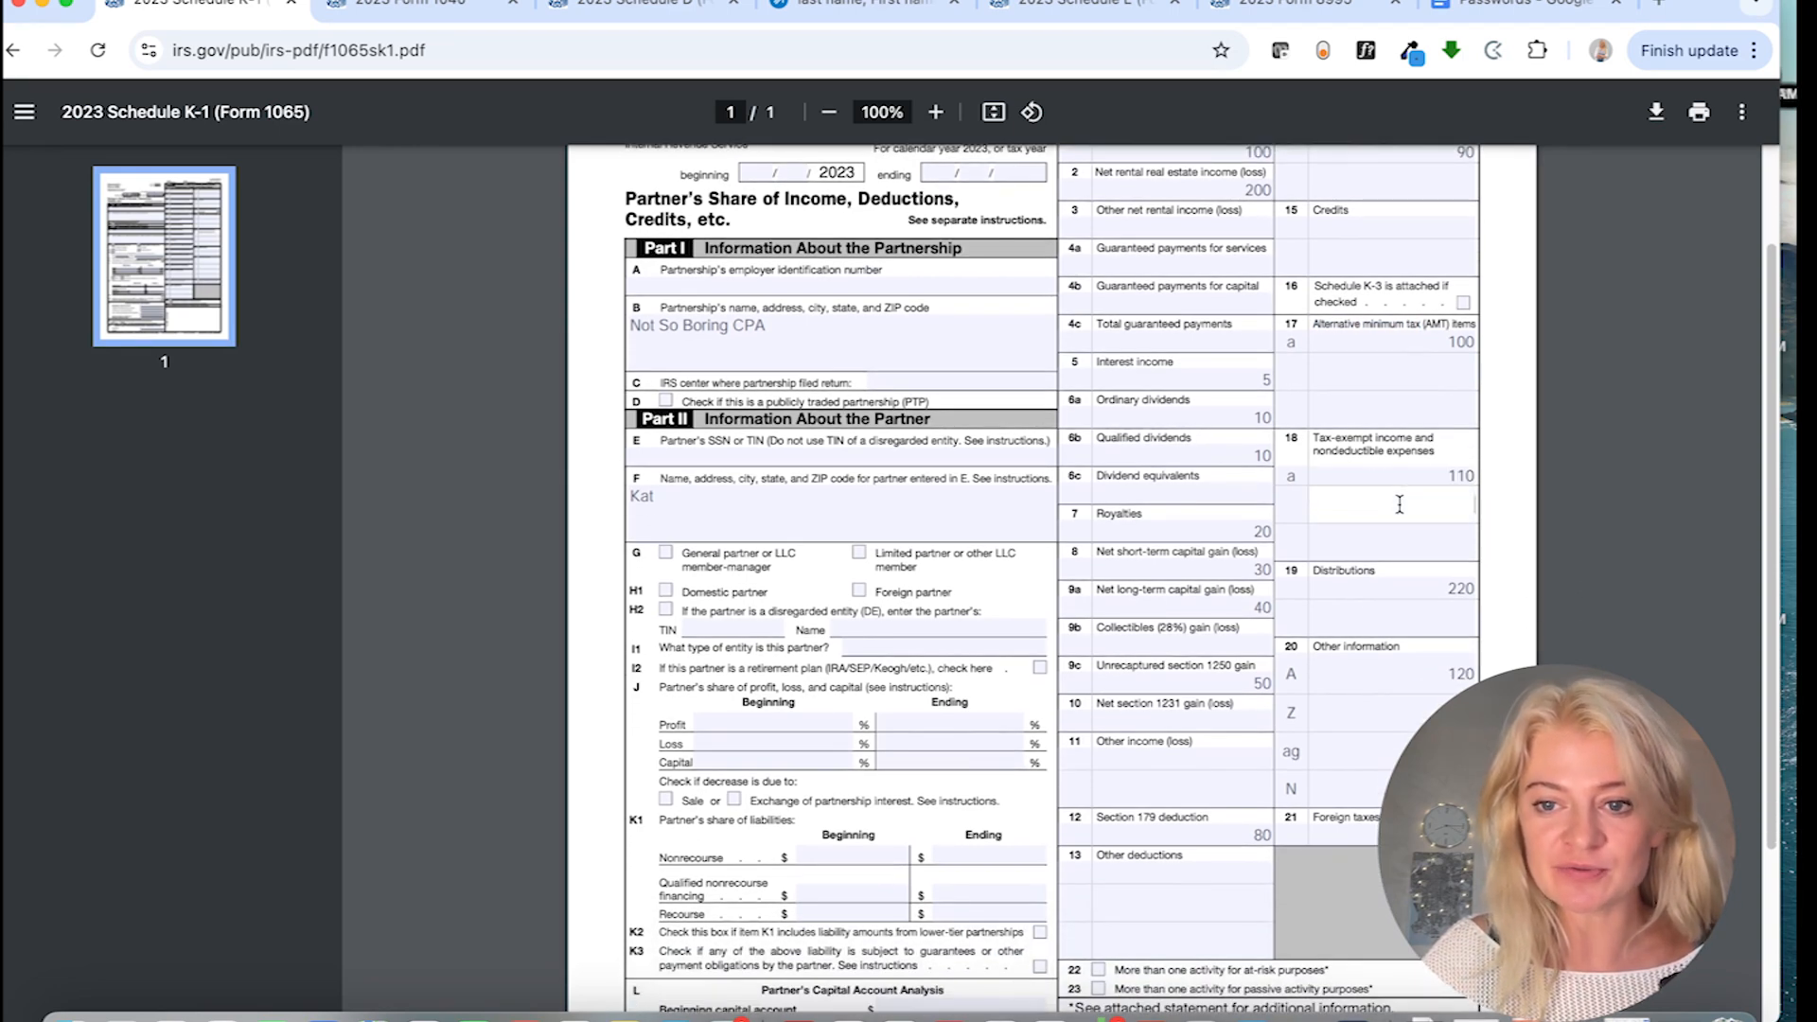
# - Switch to the Form 1040 PDF and locate tax-exempt interest on line 2a
pyautogui.click(415, 8)
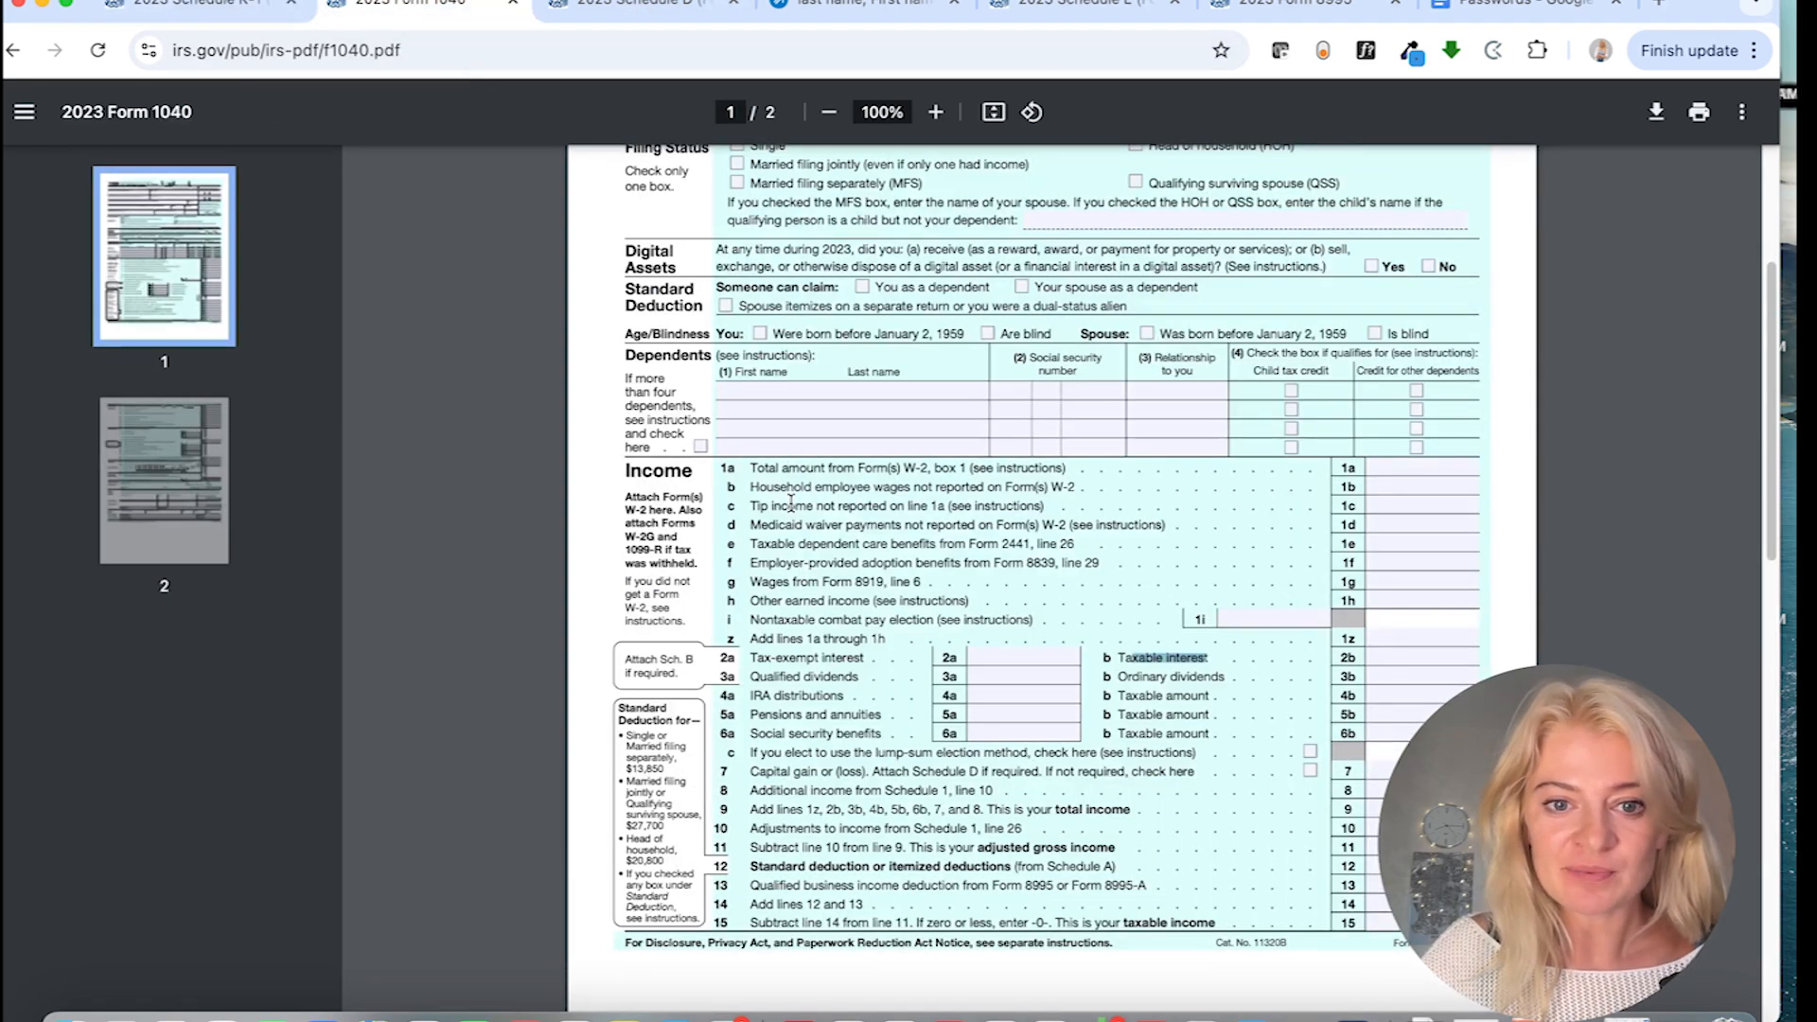
pyautogui.moveTo(753, 657); pyautogui.dragTo(856, 659)
pyautogui.click(985, 653)
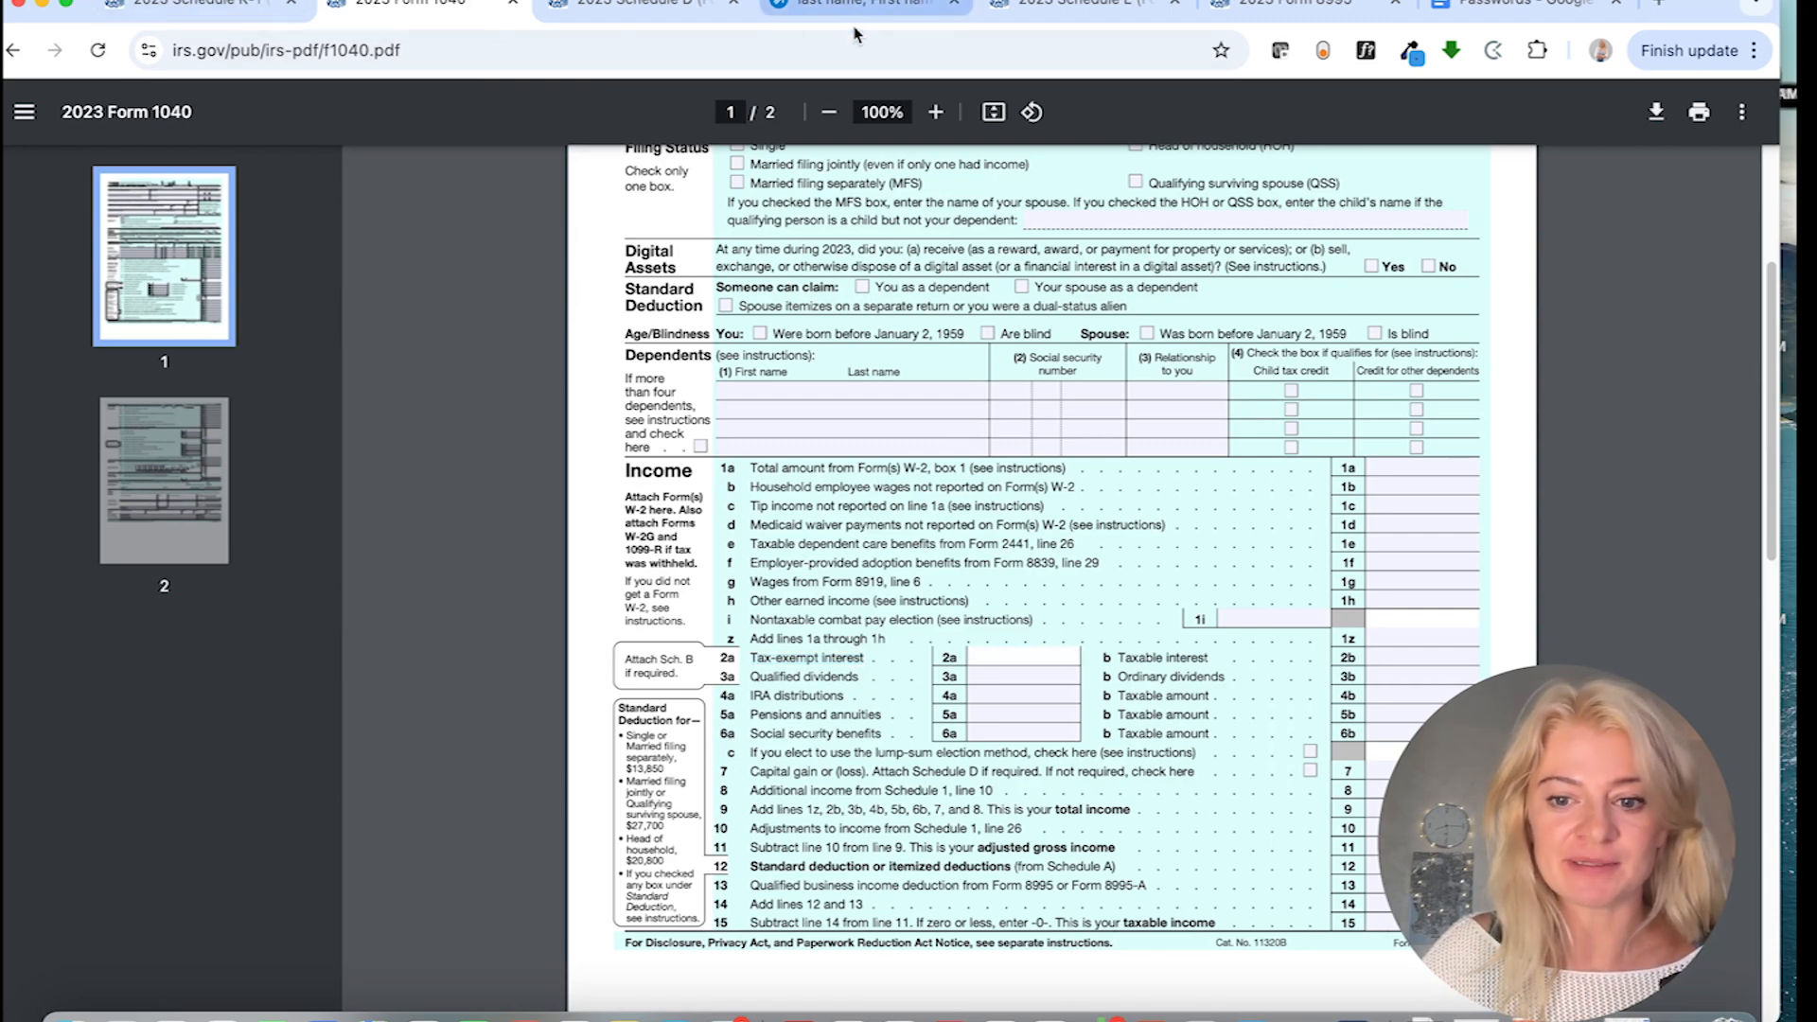
# - Recheck the K-1 PDF and switch to the tax return open in the Amazon WorkSpaces window
pyautogui.rightClick(1302, 1013)
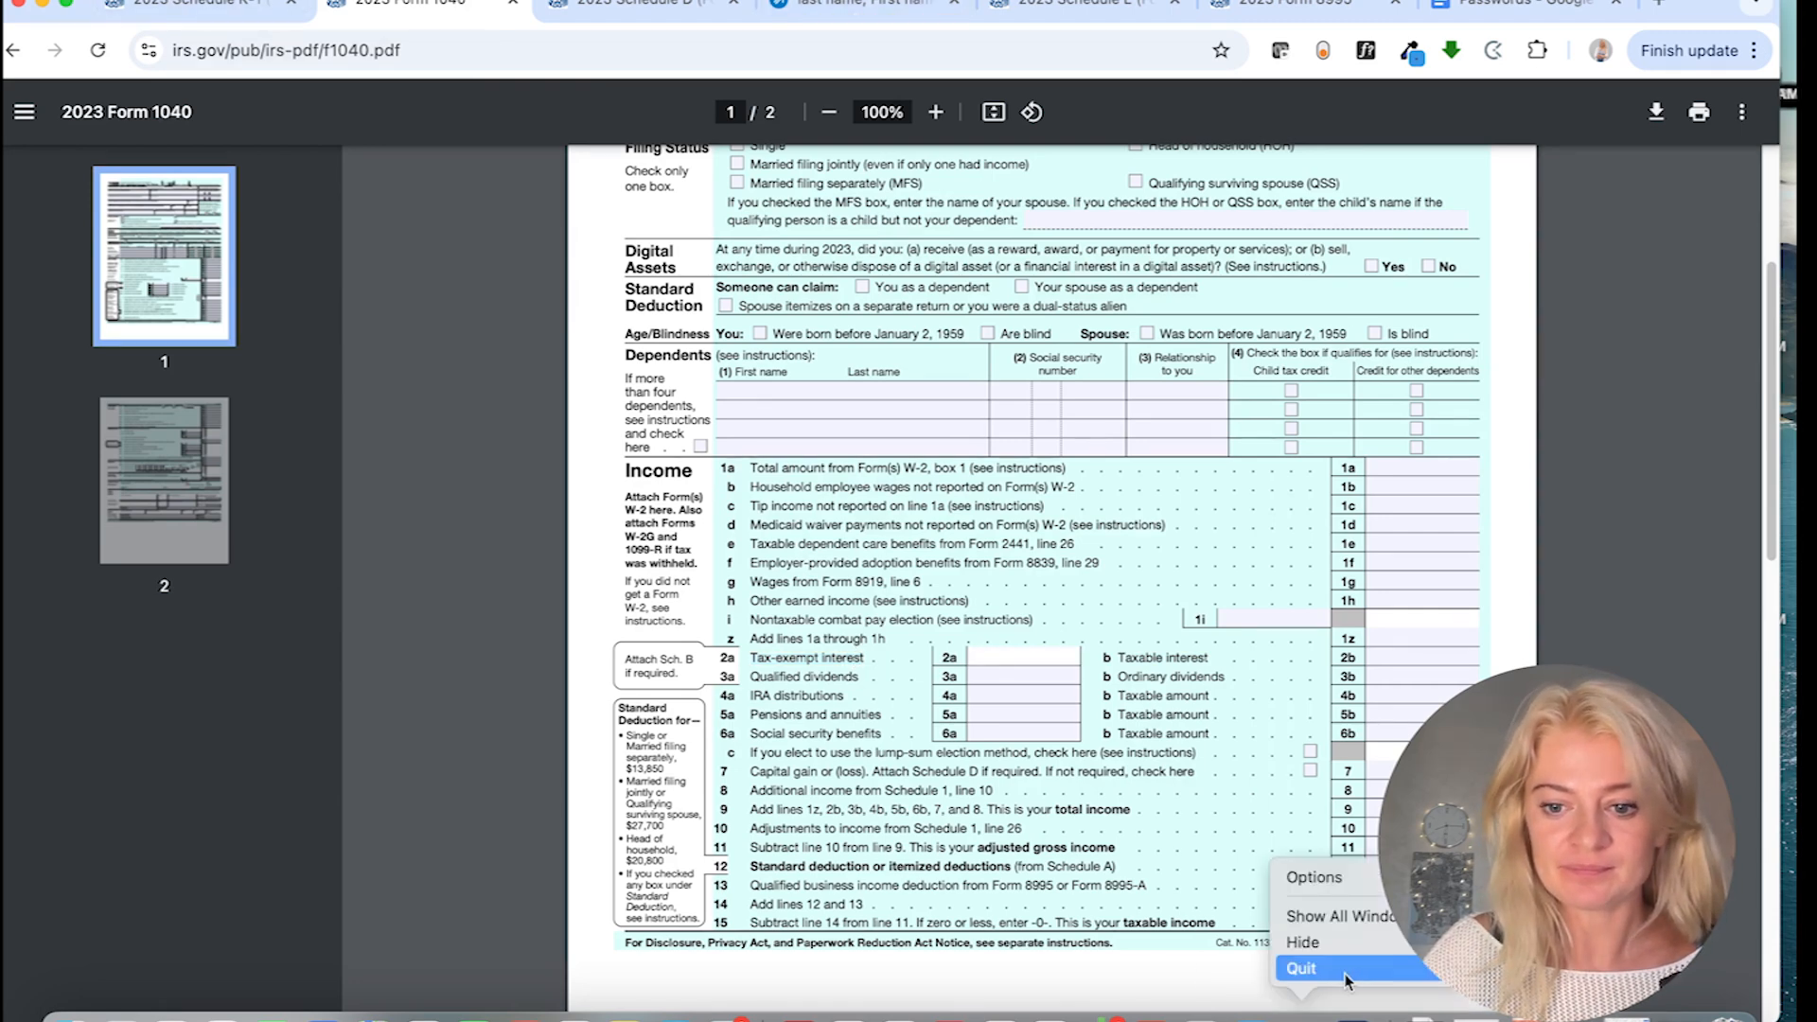
pyautogui.click(159, 11)
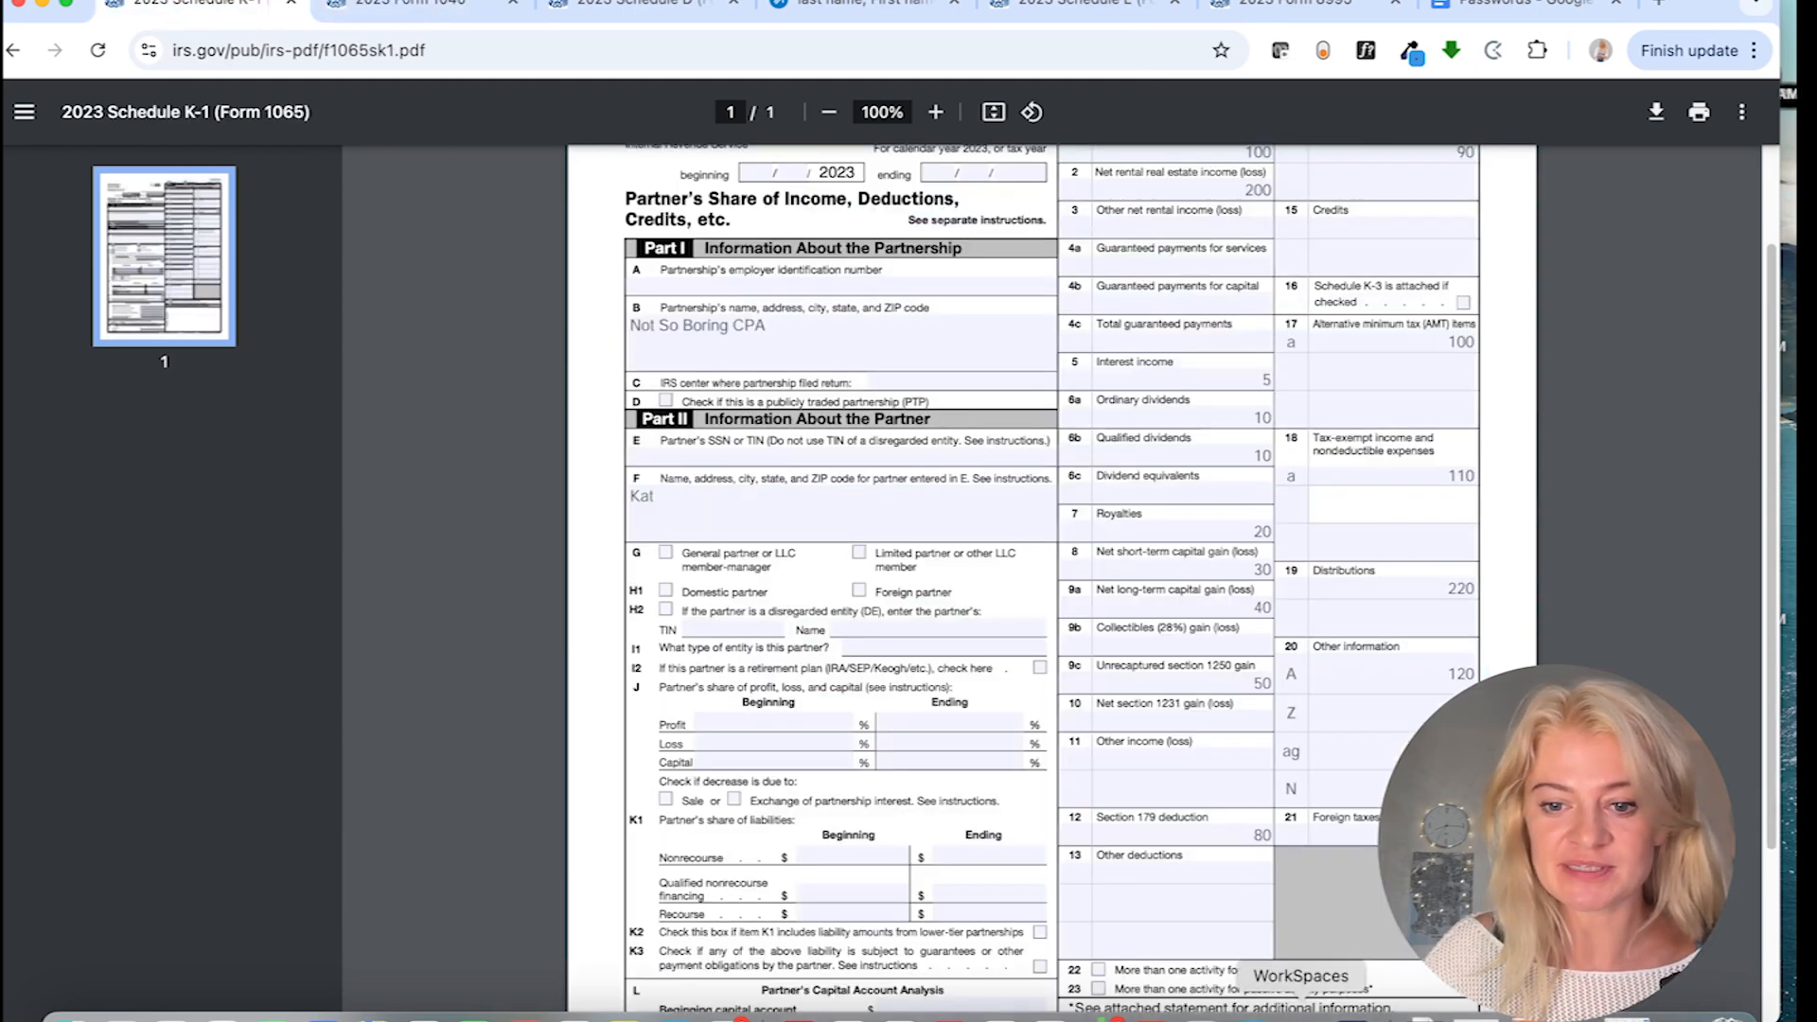
pyautogui.rightClick(1301, 1015)
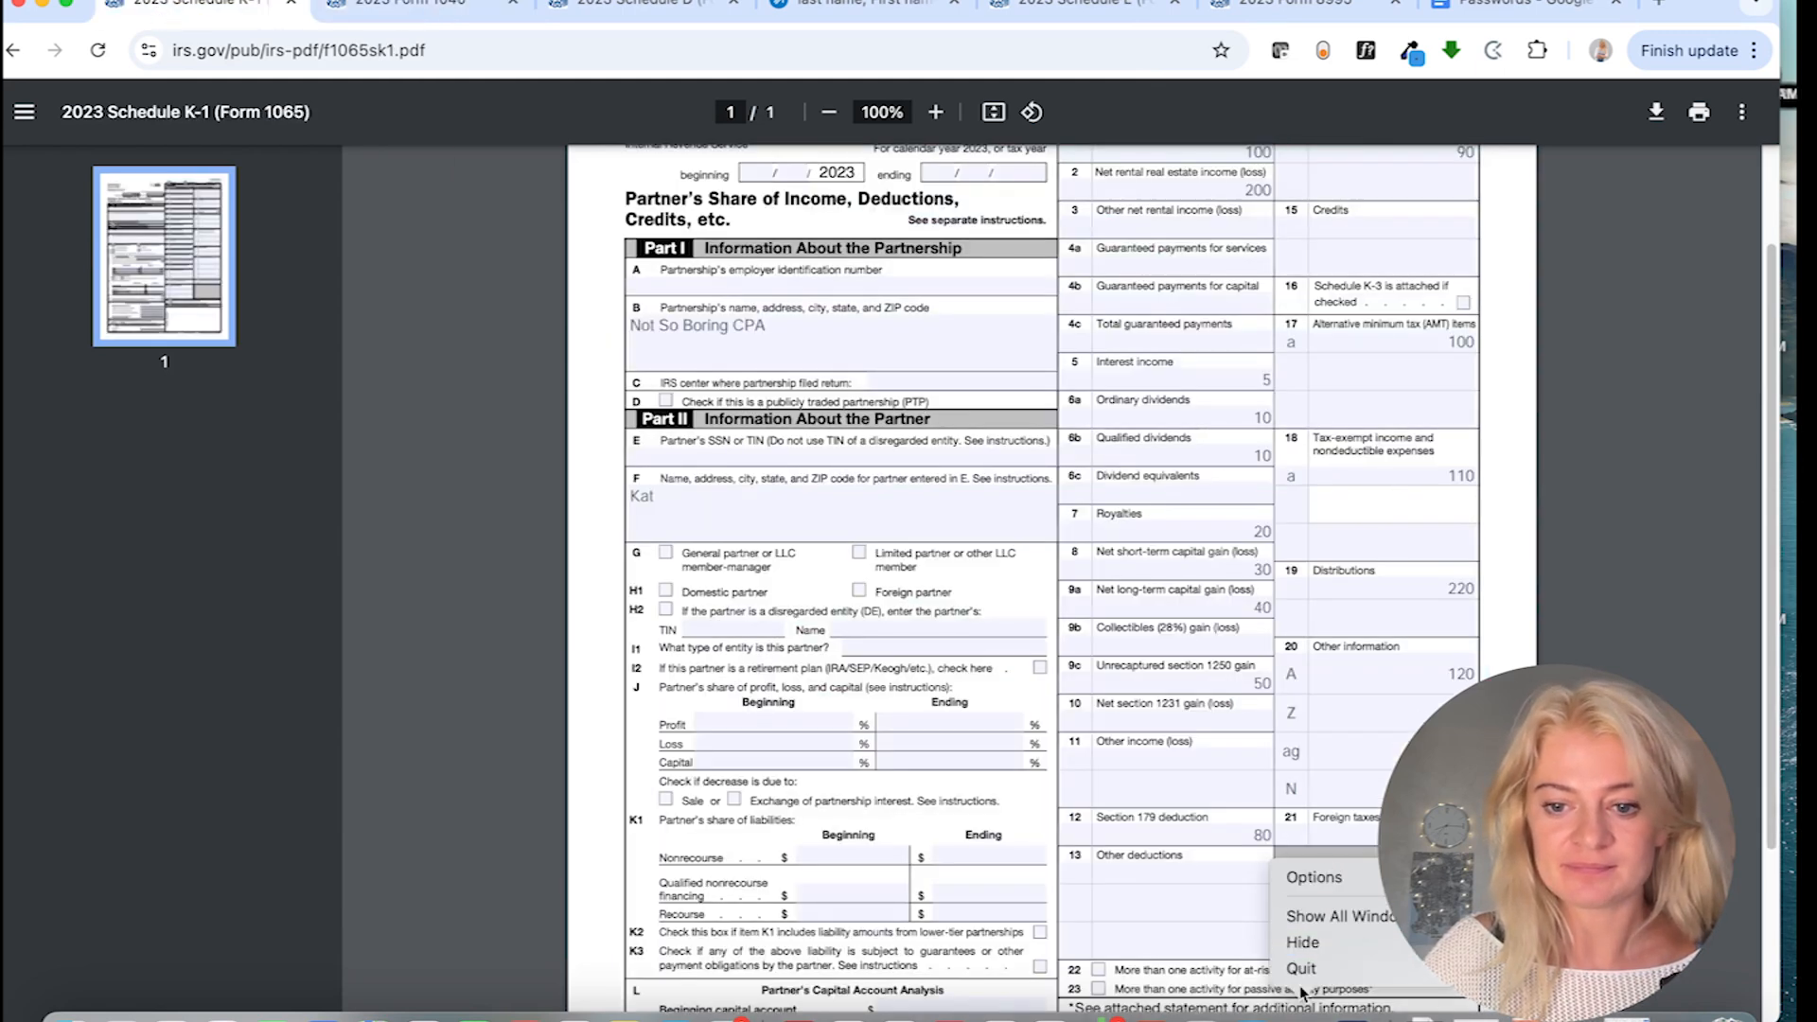
pyautogui.click(1299, 1015)
pyautogui.click(1299, 1015)
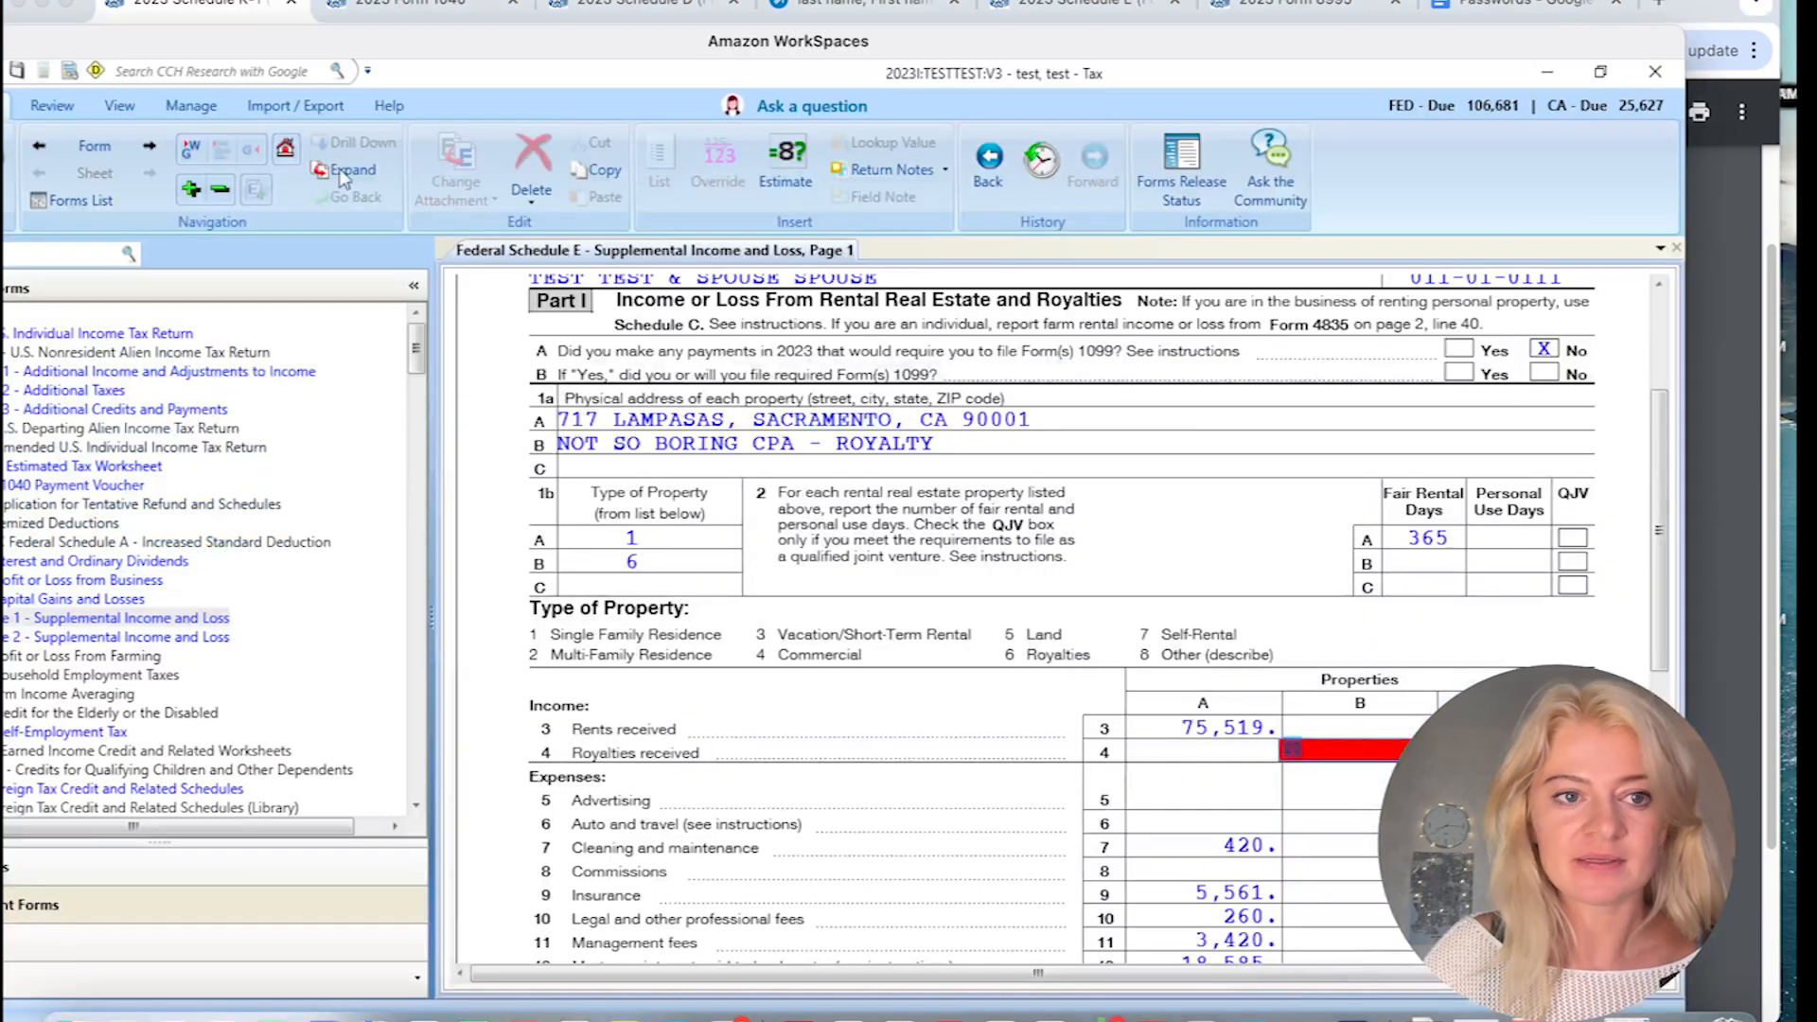
pyautogui.moveTo(369, 43); pyautogui.dragTo(540, 46)
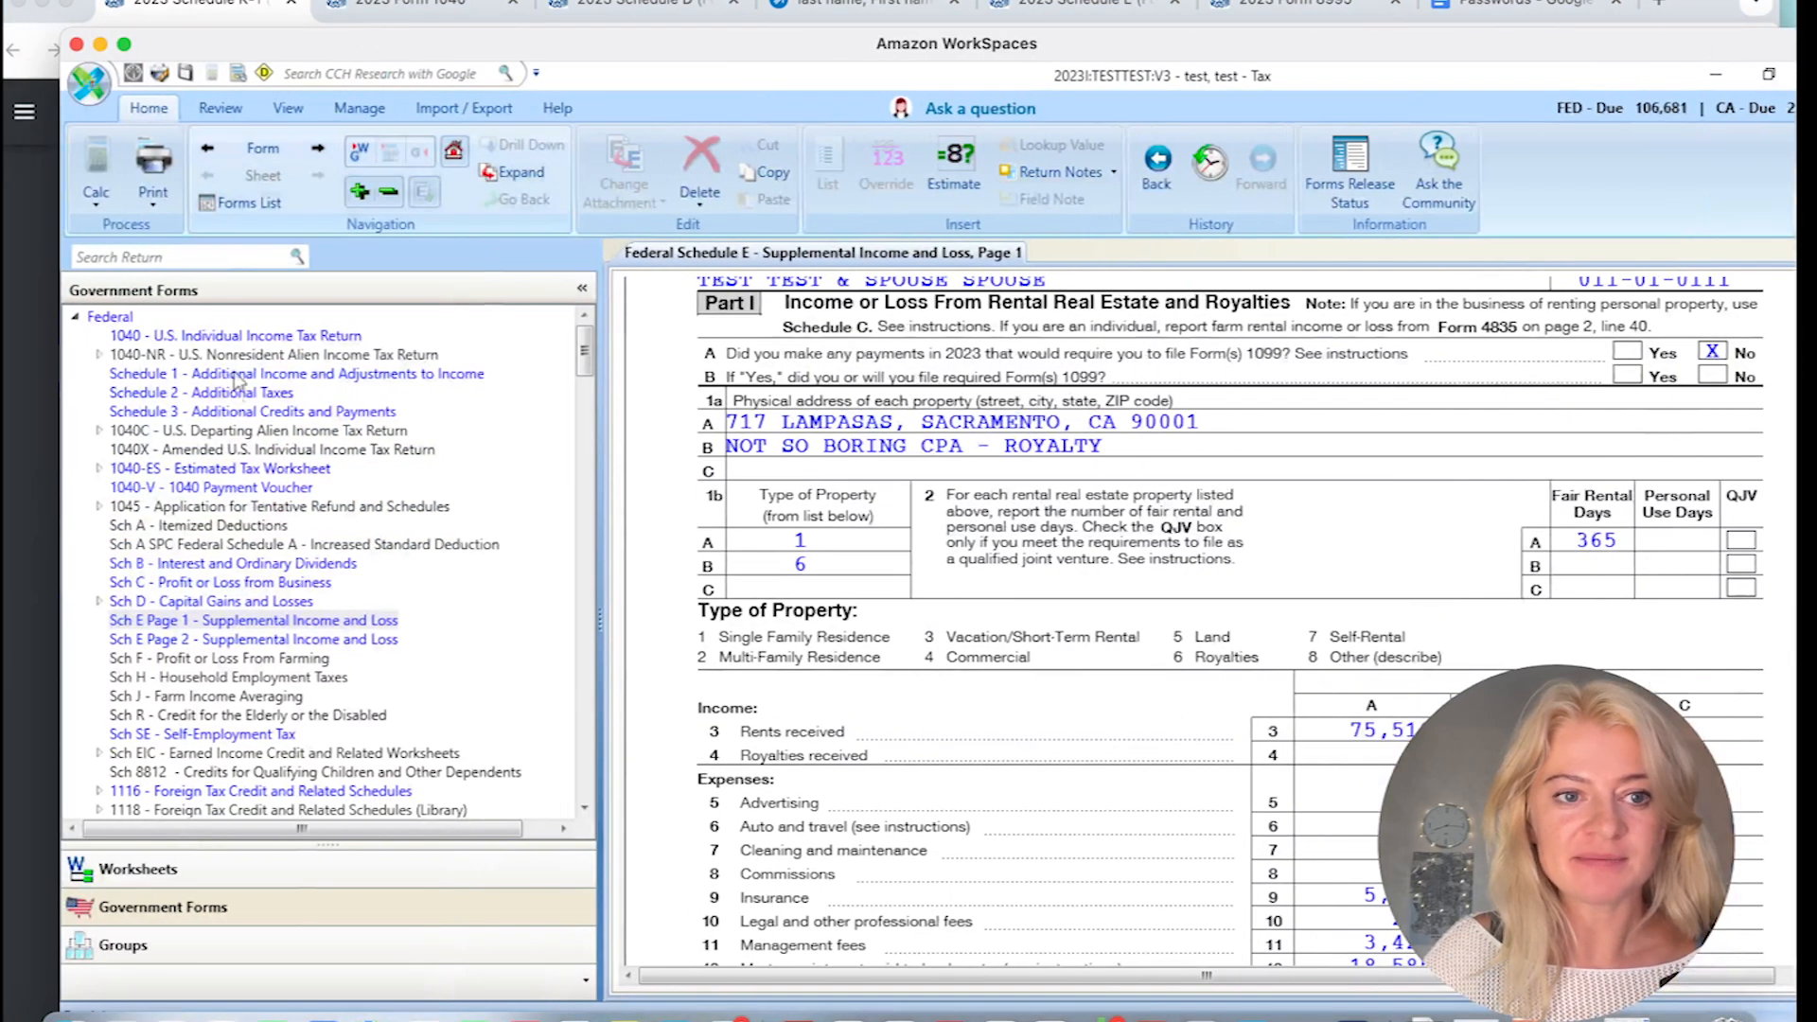
# - Enter 110 as the post-1986 depreciation adjustment on line 17A of the Not so boring CPA partnership passthrough worksheet
pyautogui.click(259, 867)
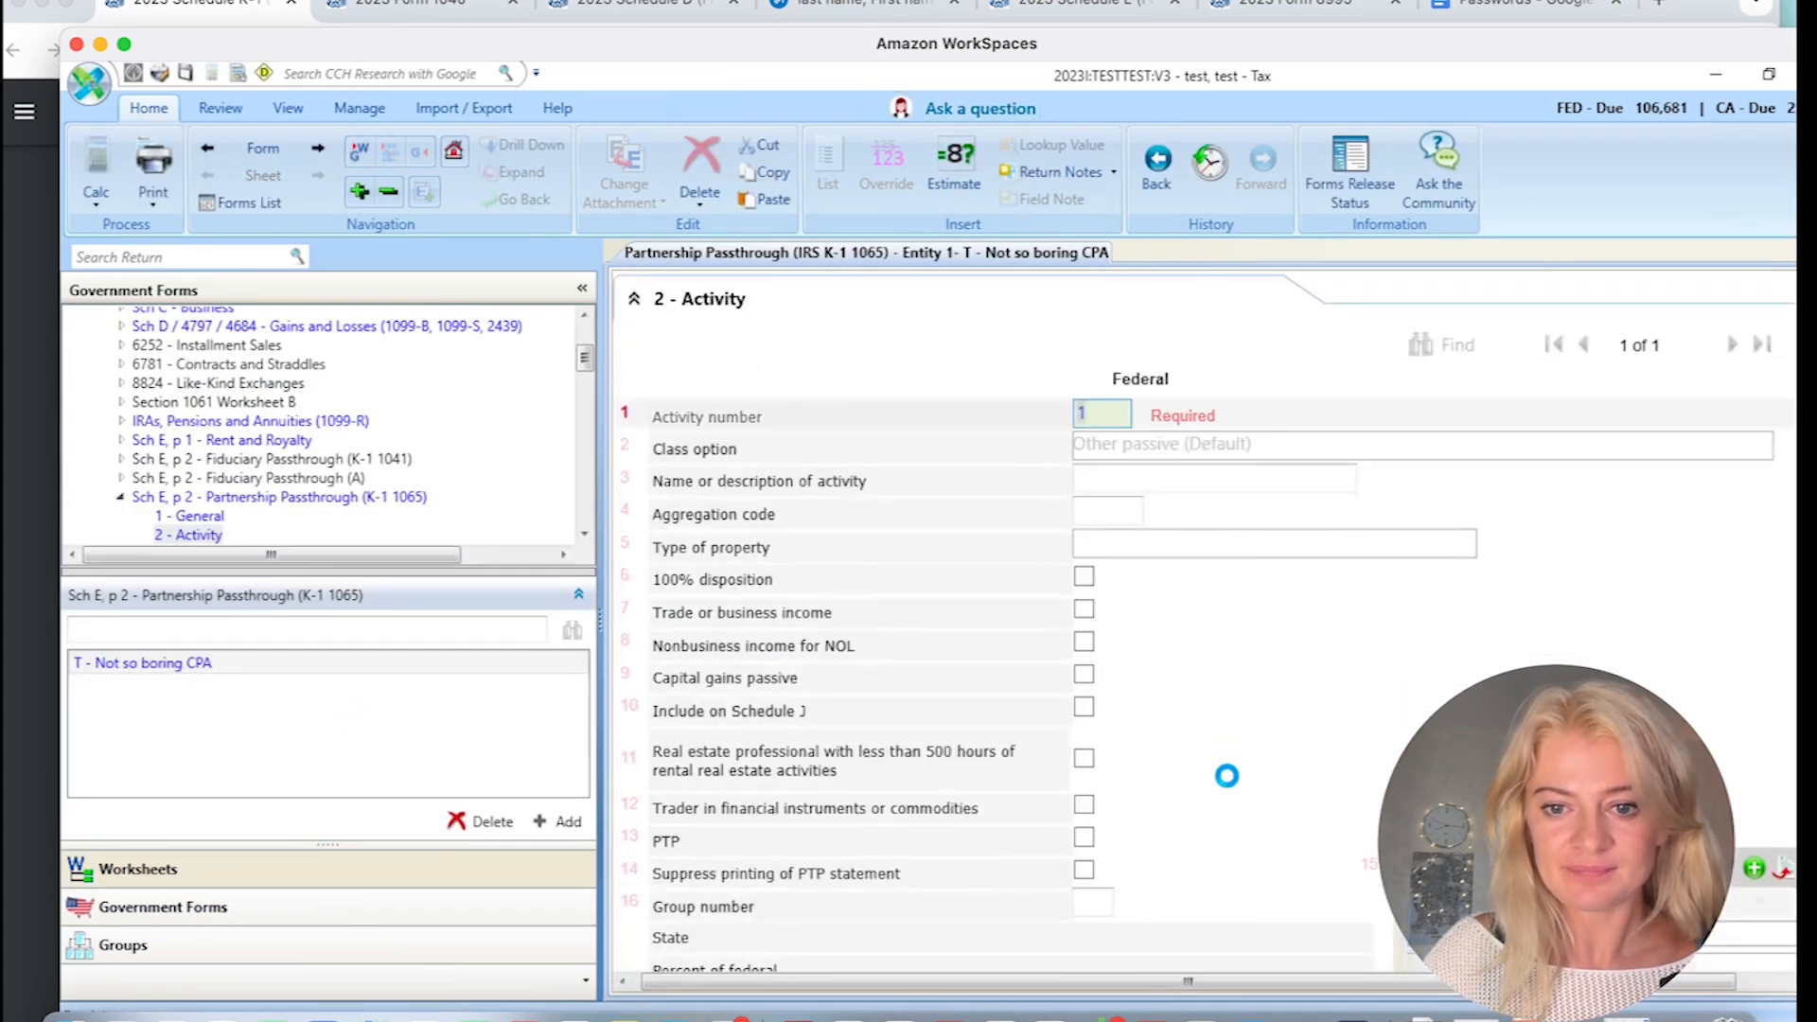
pyautogui.scroll(1, 1172, 811)
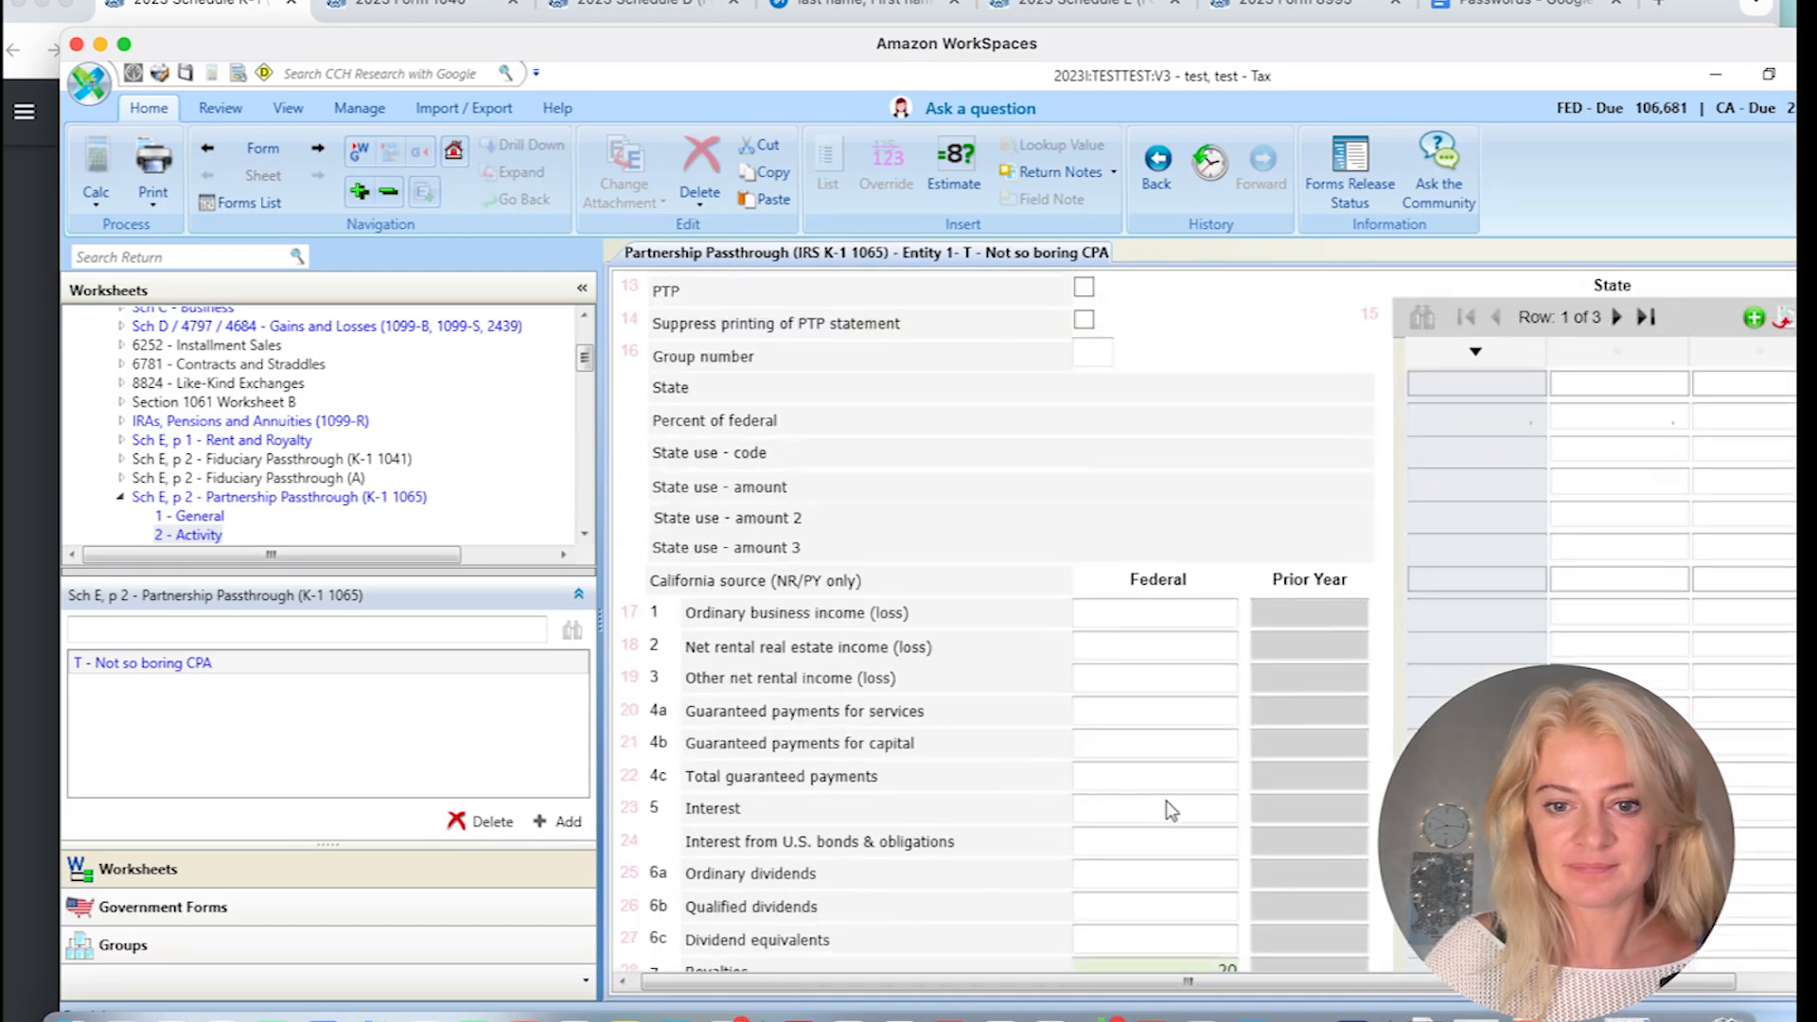
pyautogui.scroll(5, 1171, 812)
pyautogui.moveTo(1160, 49); pyautogui.dragTo(1019, 36)
pyautogui.moveTo(1695, 319); pyautogui.dragTo(1694, 524)
pyautogui.click(1045, 743)
pyautogui.write('110')
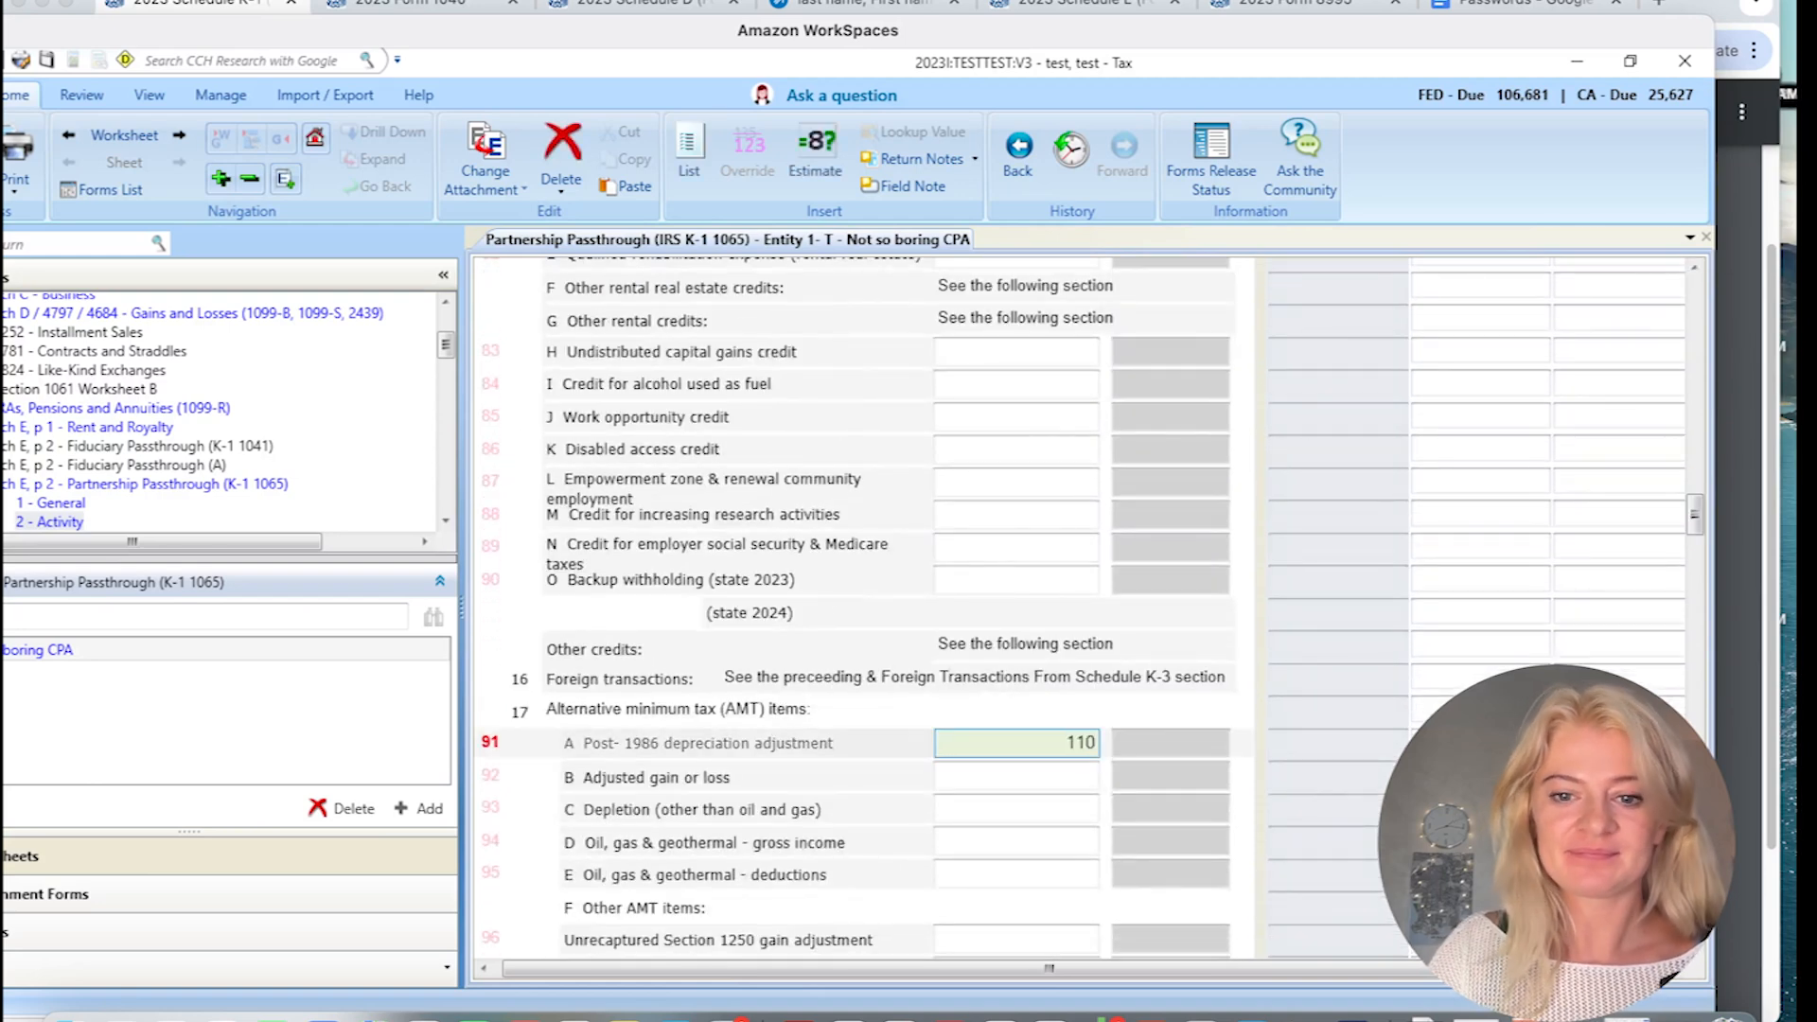
# - Recalculate the return with the 110 line 17A AMT adjustment entered
pyautogui.moveTo(193, 38); pyautogui.dragTo(254, 38)
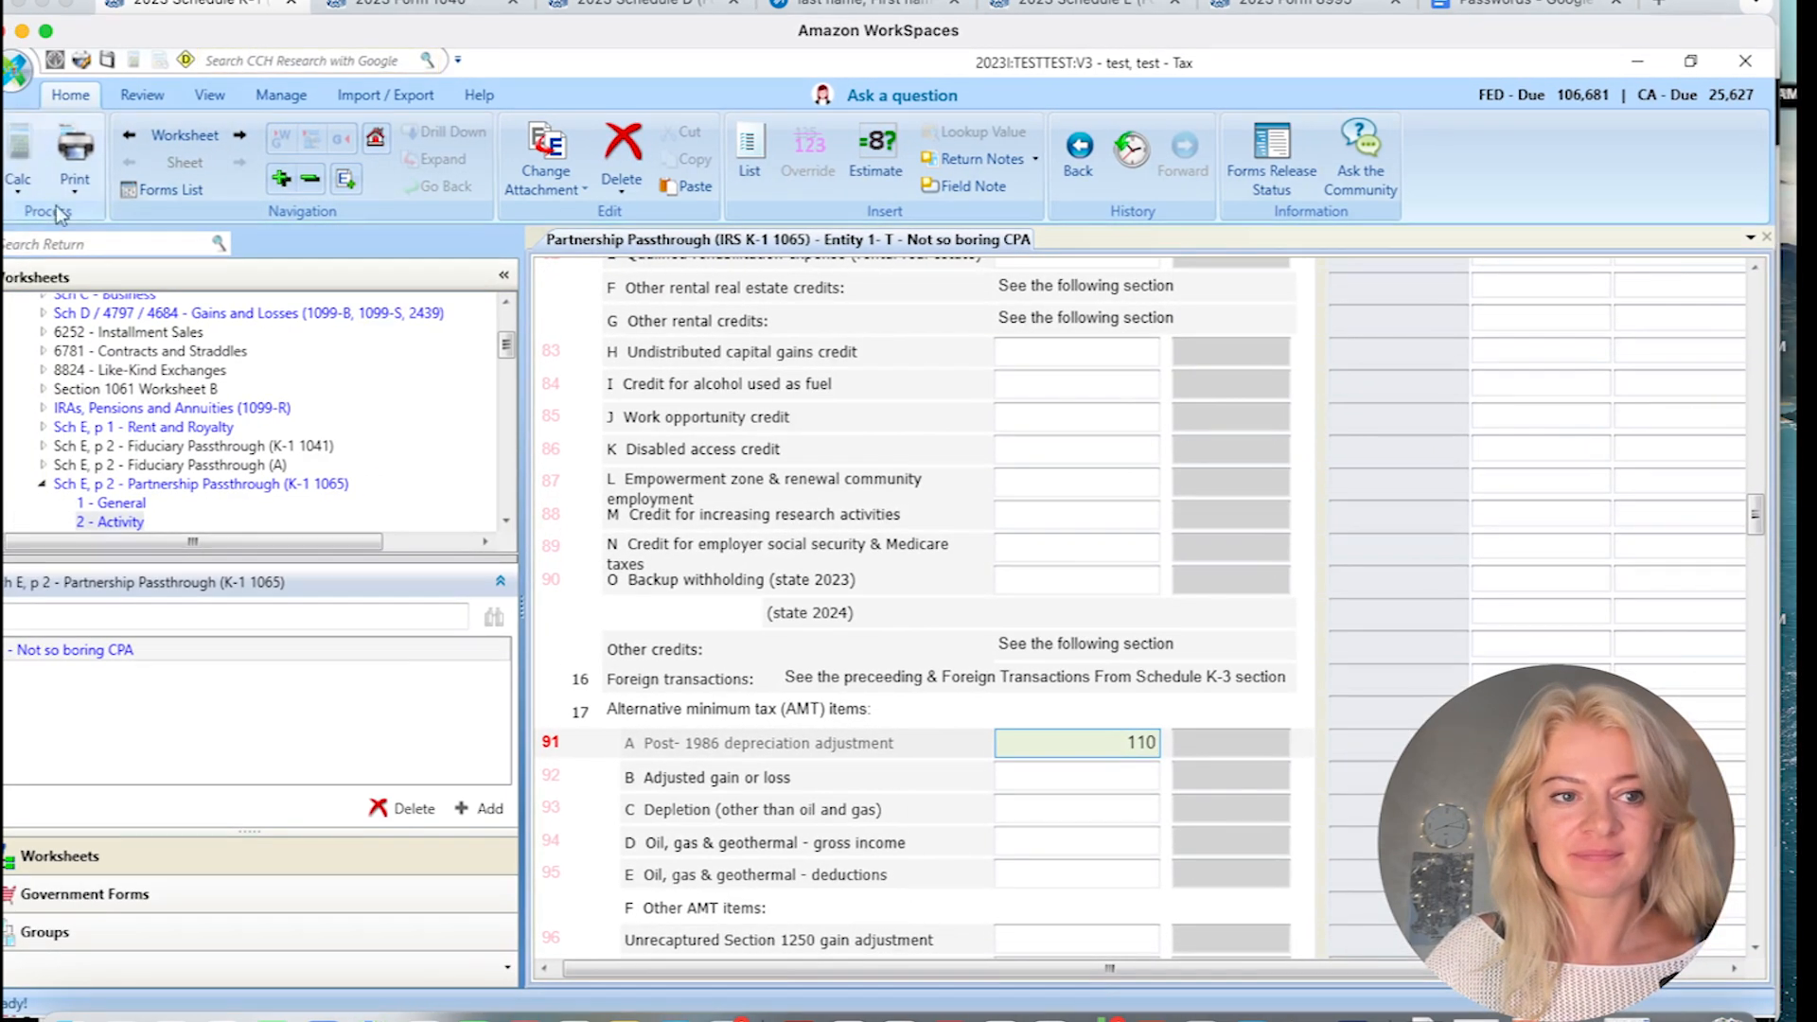
pyautogui.click(18, 196)
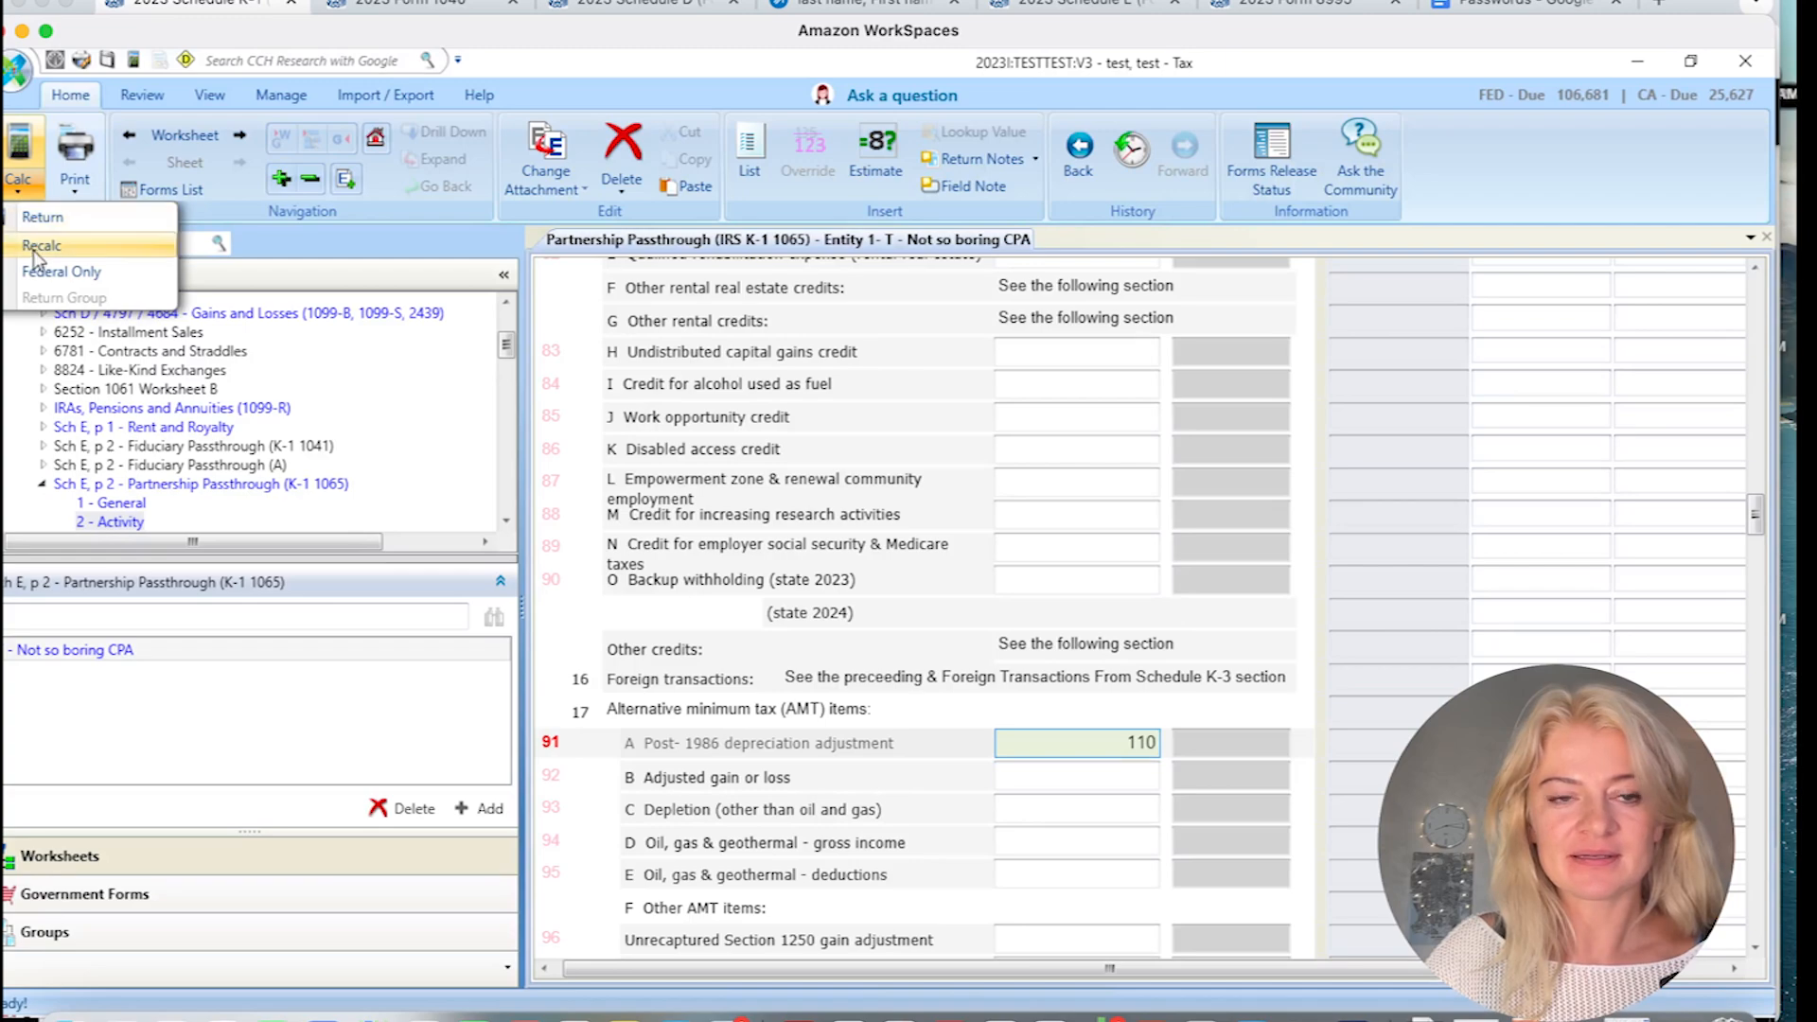
pyautogui.click(42, 248)
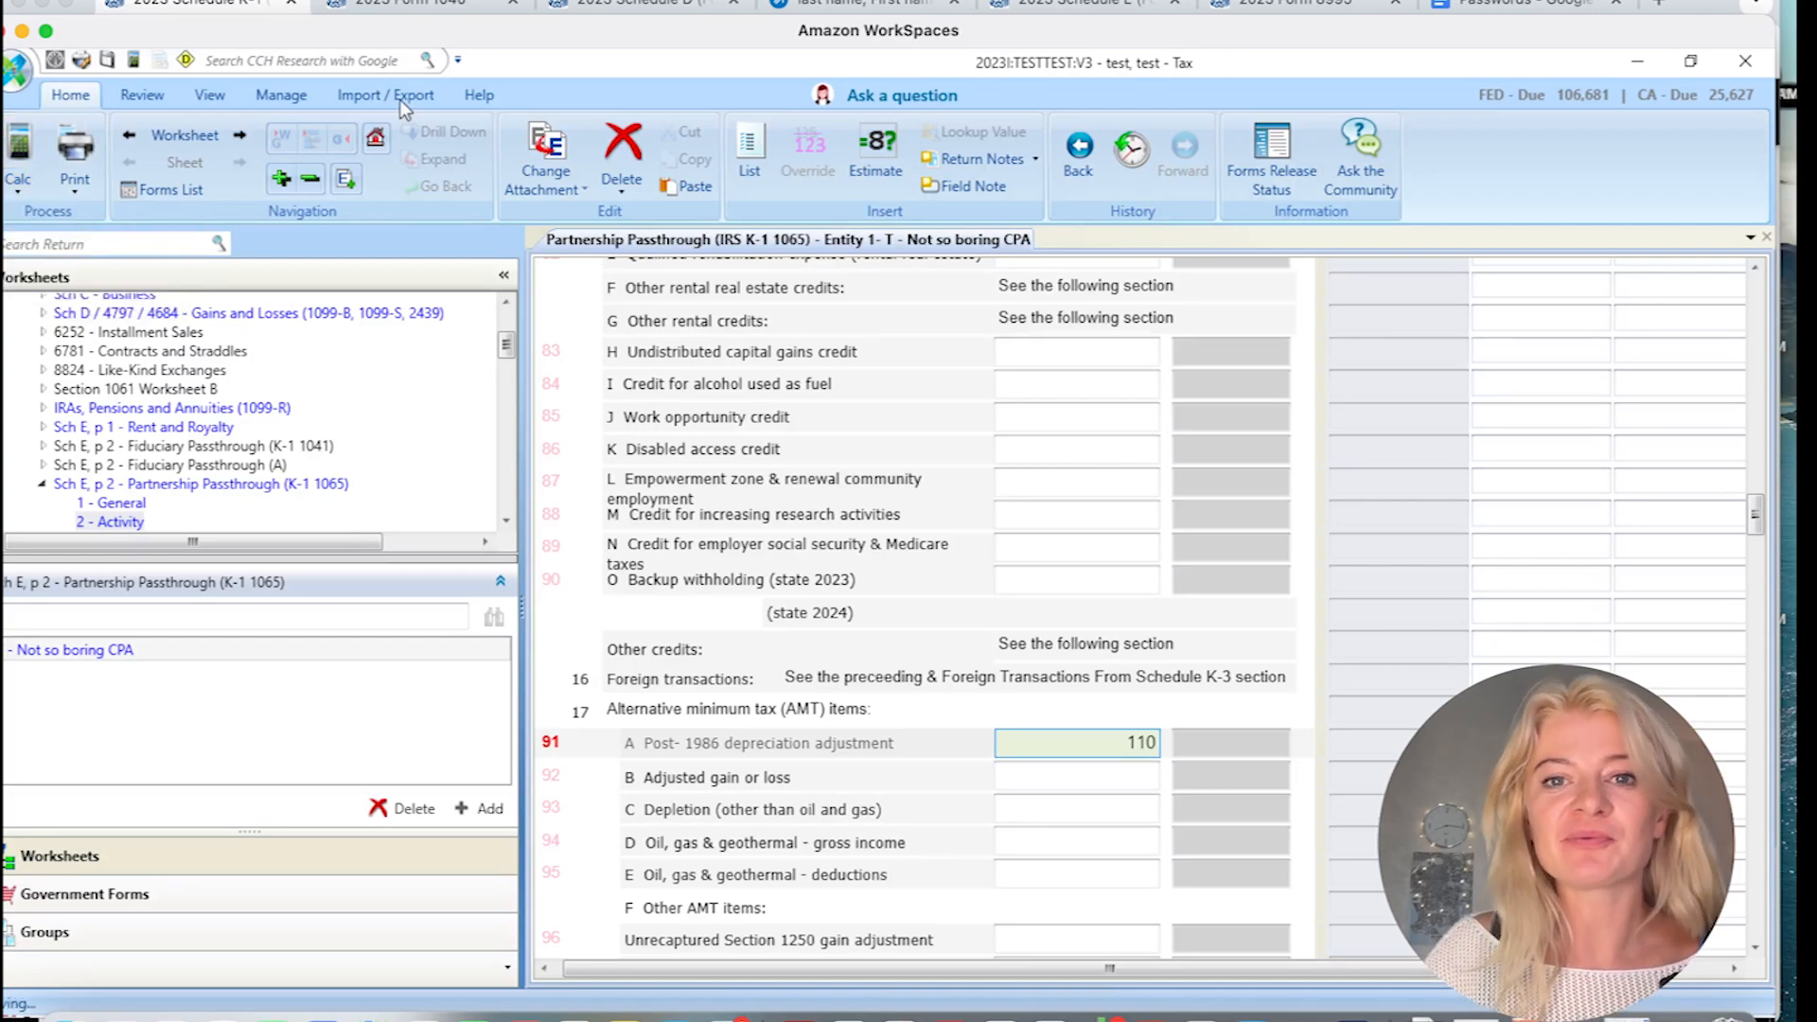
pyautogui.moveTo(545, 39); pyautogui.dragTo(5, 81)
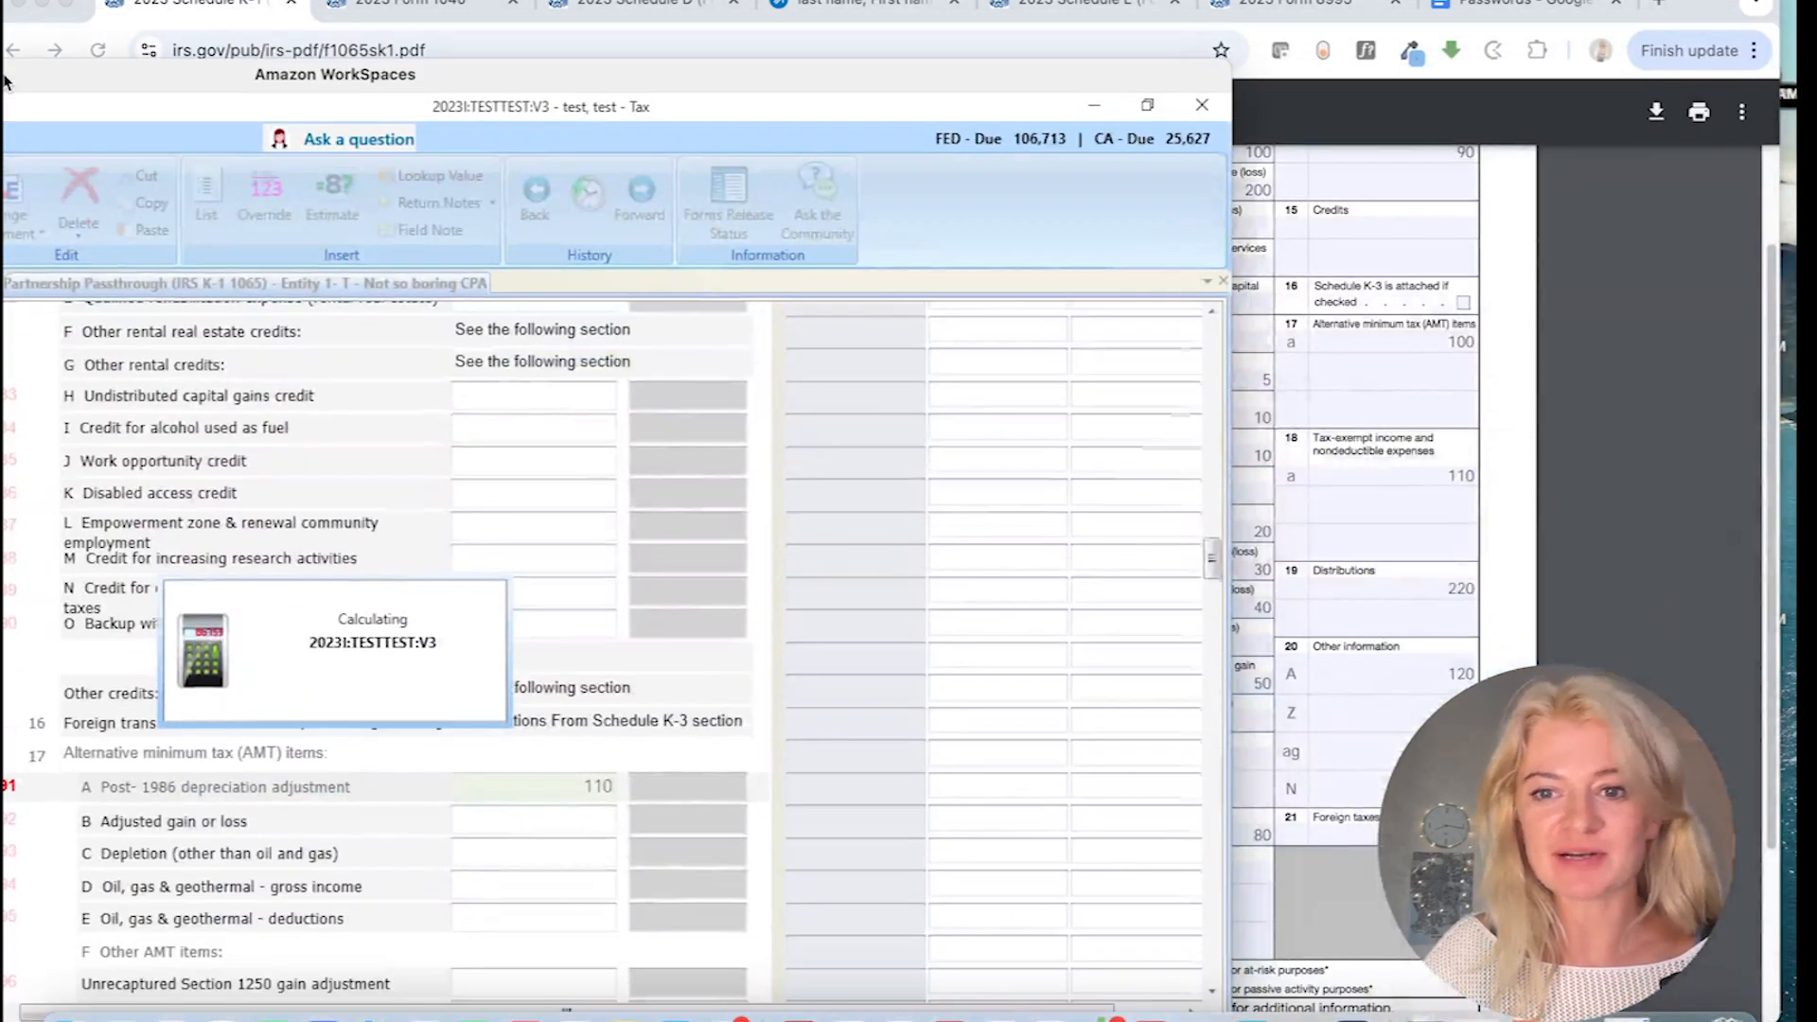
pyautogui.moveTo(5, 82); pyautogui.dragTo(428, 13)
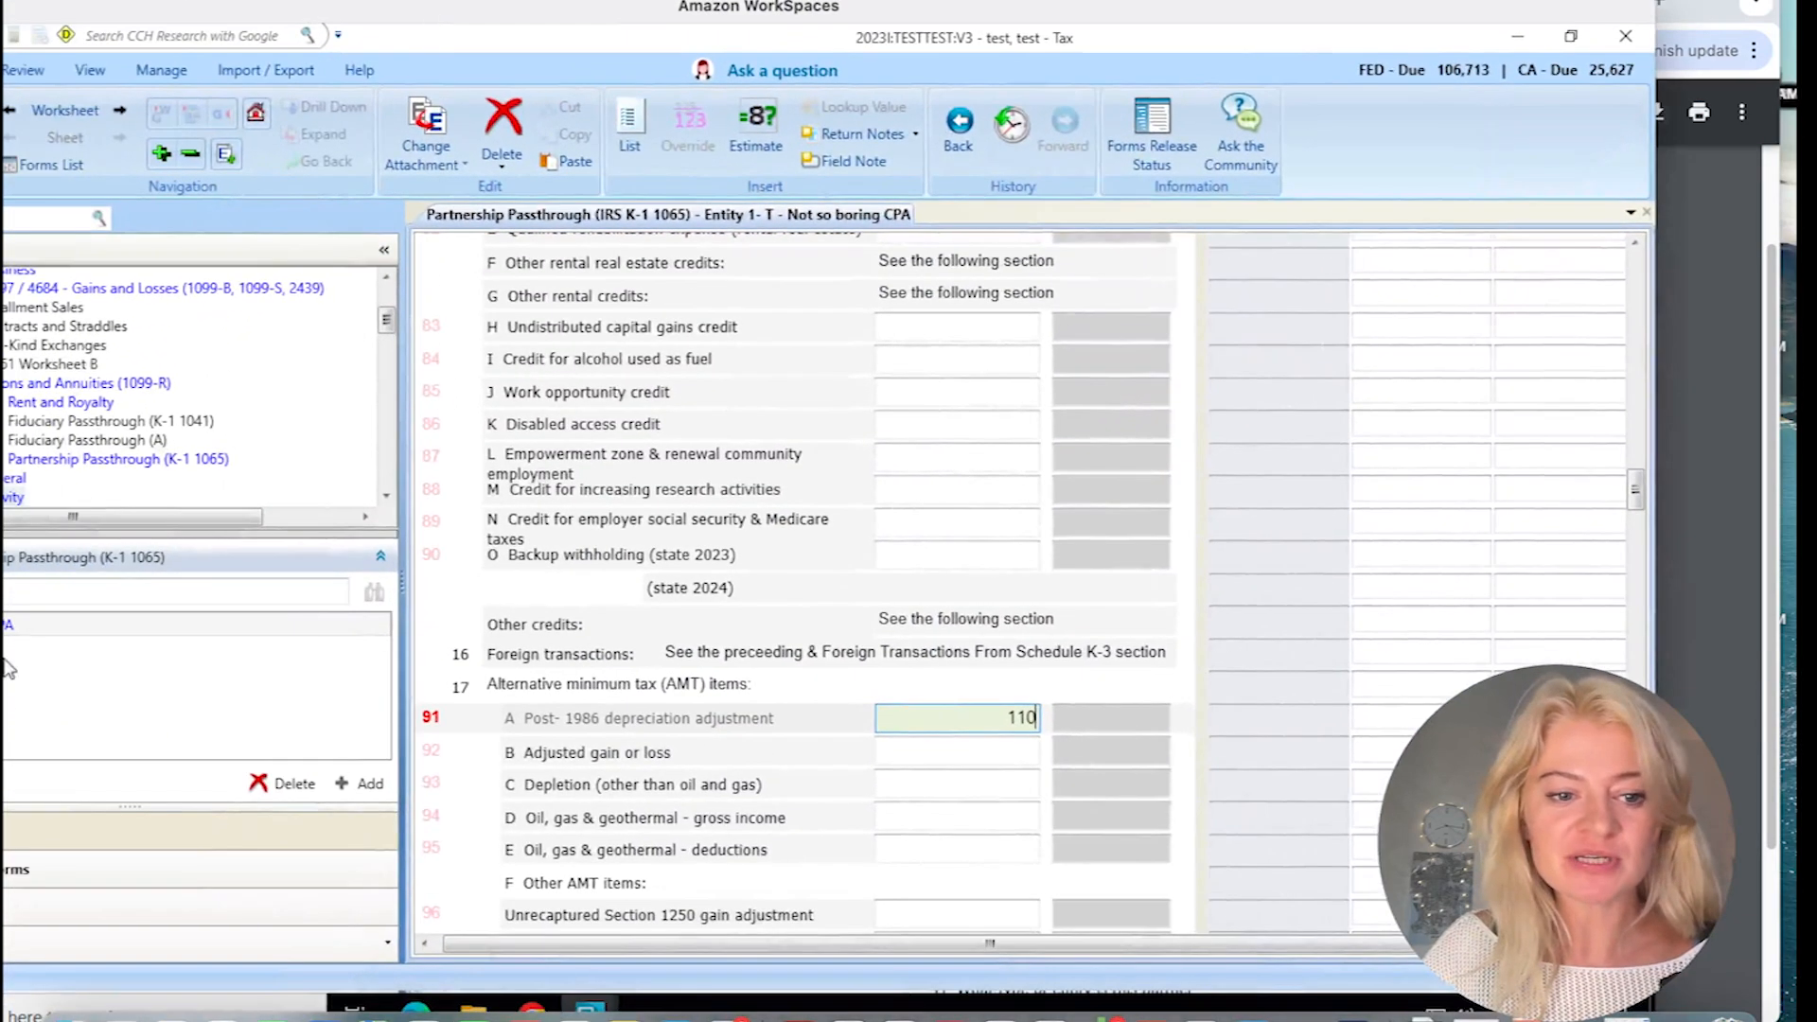
# - Check tax-exempt interest on line 2a of the return's Form 1040
pyautogui.click(106, 866)
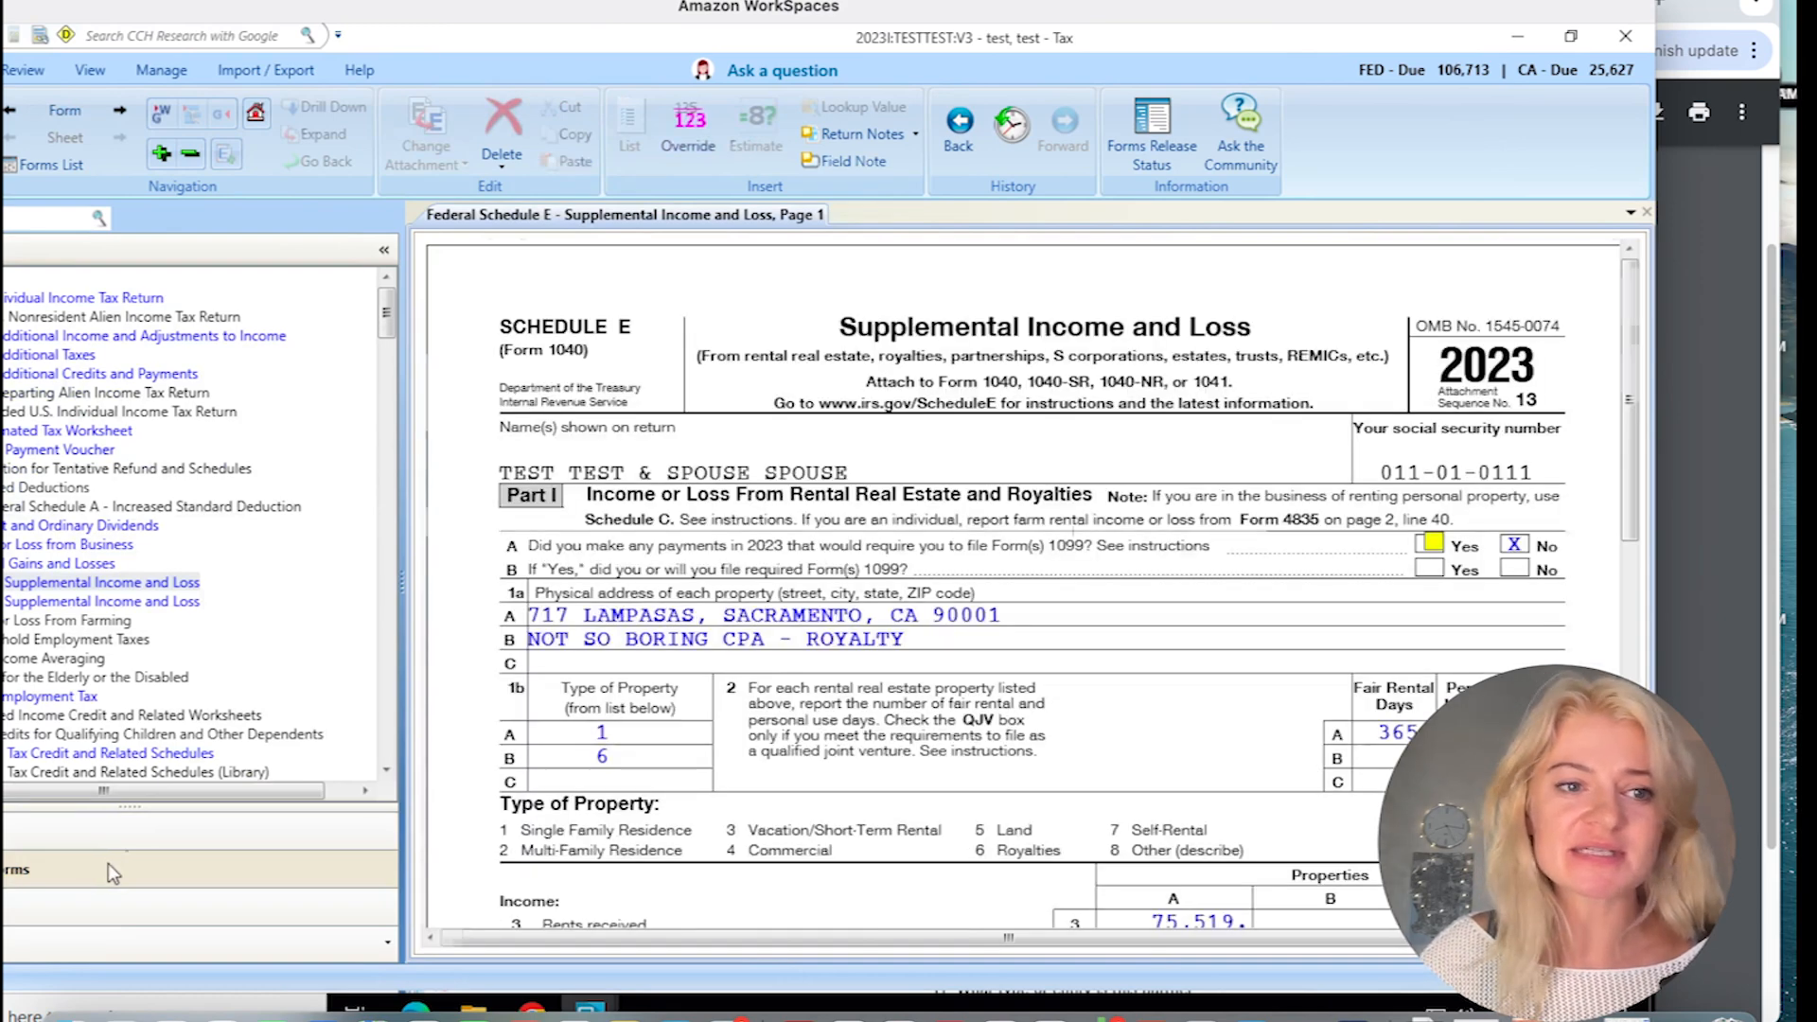
pyautogui.moveTo(535, 20); pyautogui.dragTo(721, 20)
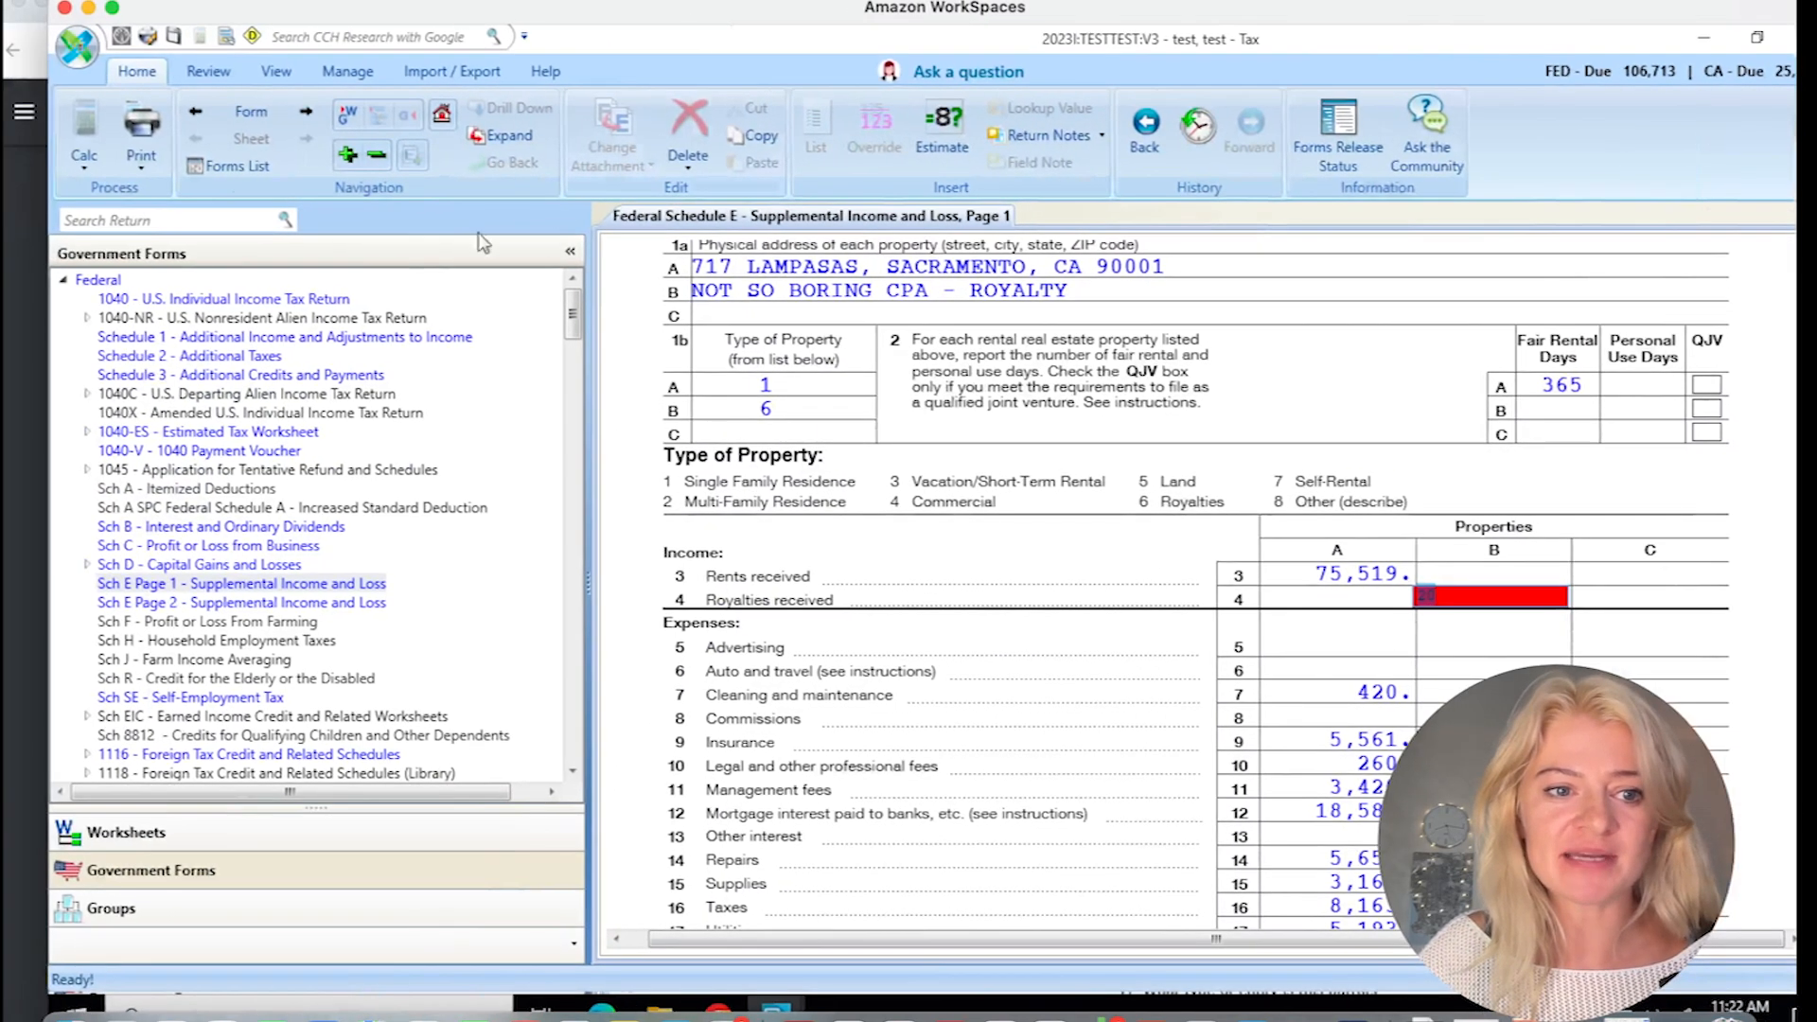
pyautogui.click(290, 300)
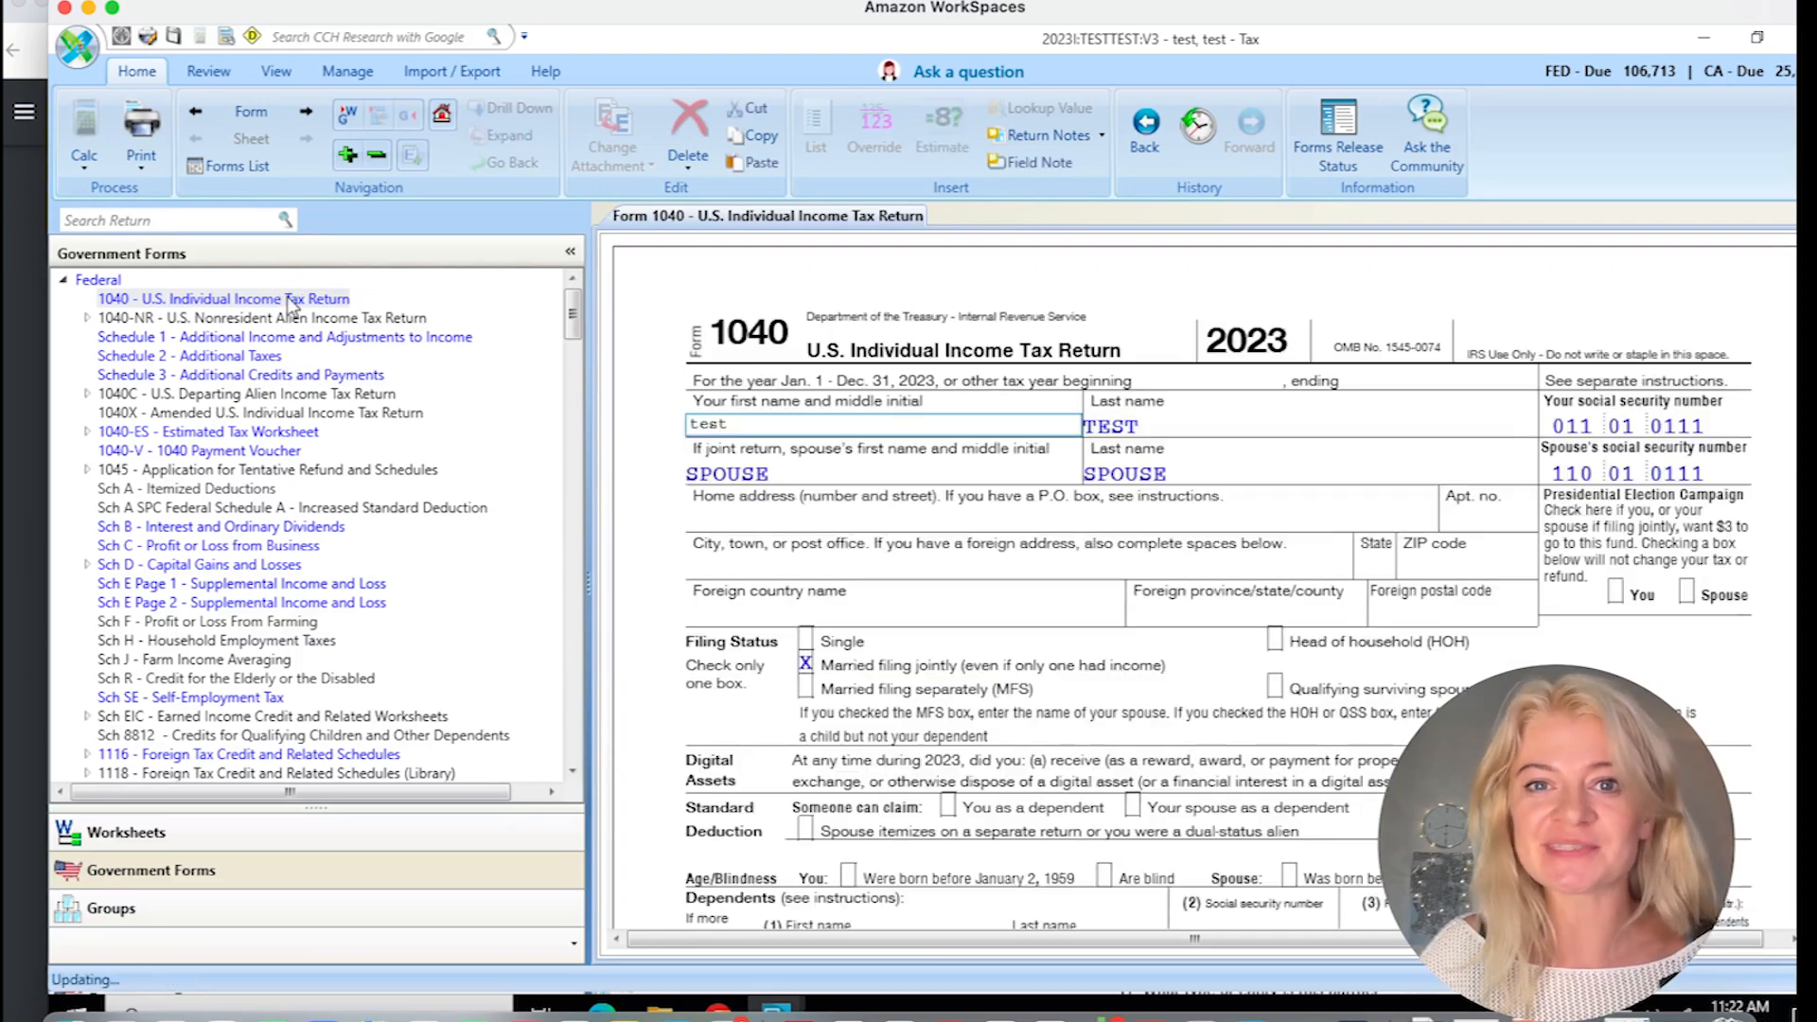
pyautogui.moveTo(1193, 19); pyautogui.dragTo(880, 0)
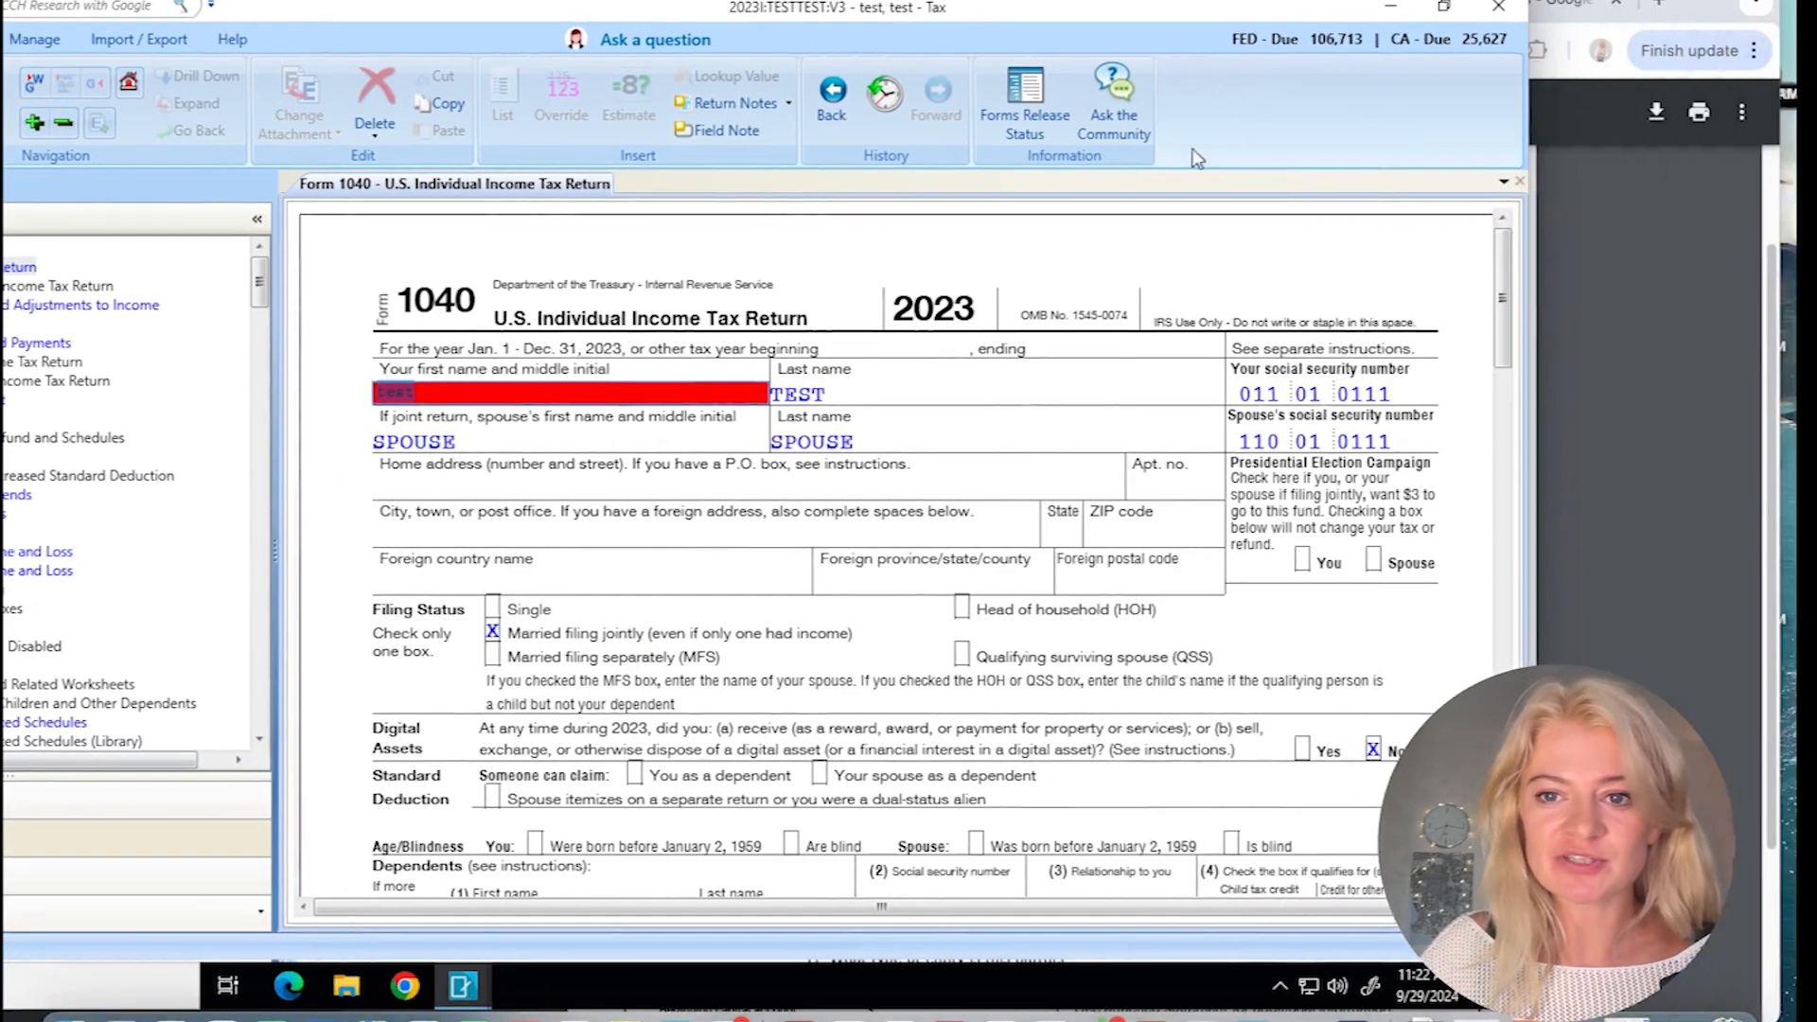
pyautogui.moveTo(1511, 300); pyautogui.dragTo(1513, 393)
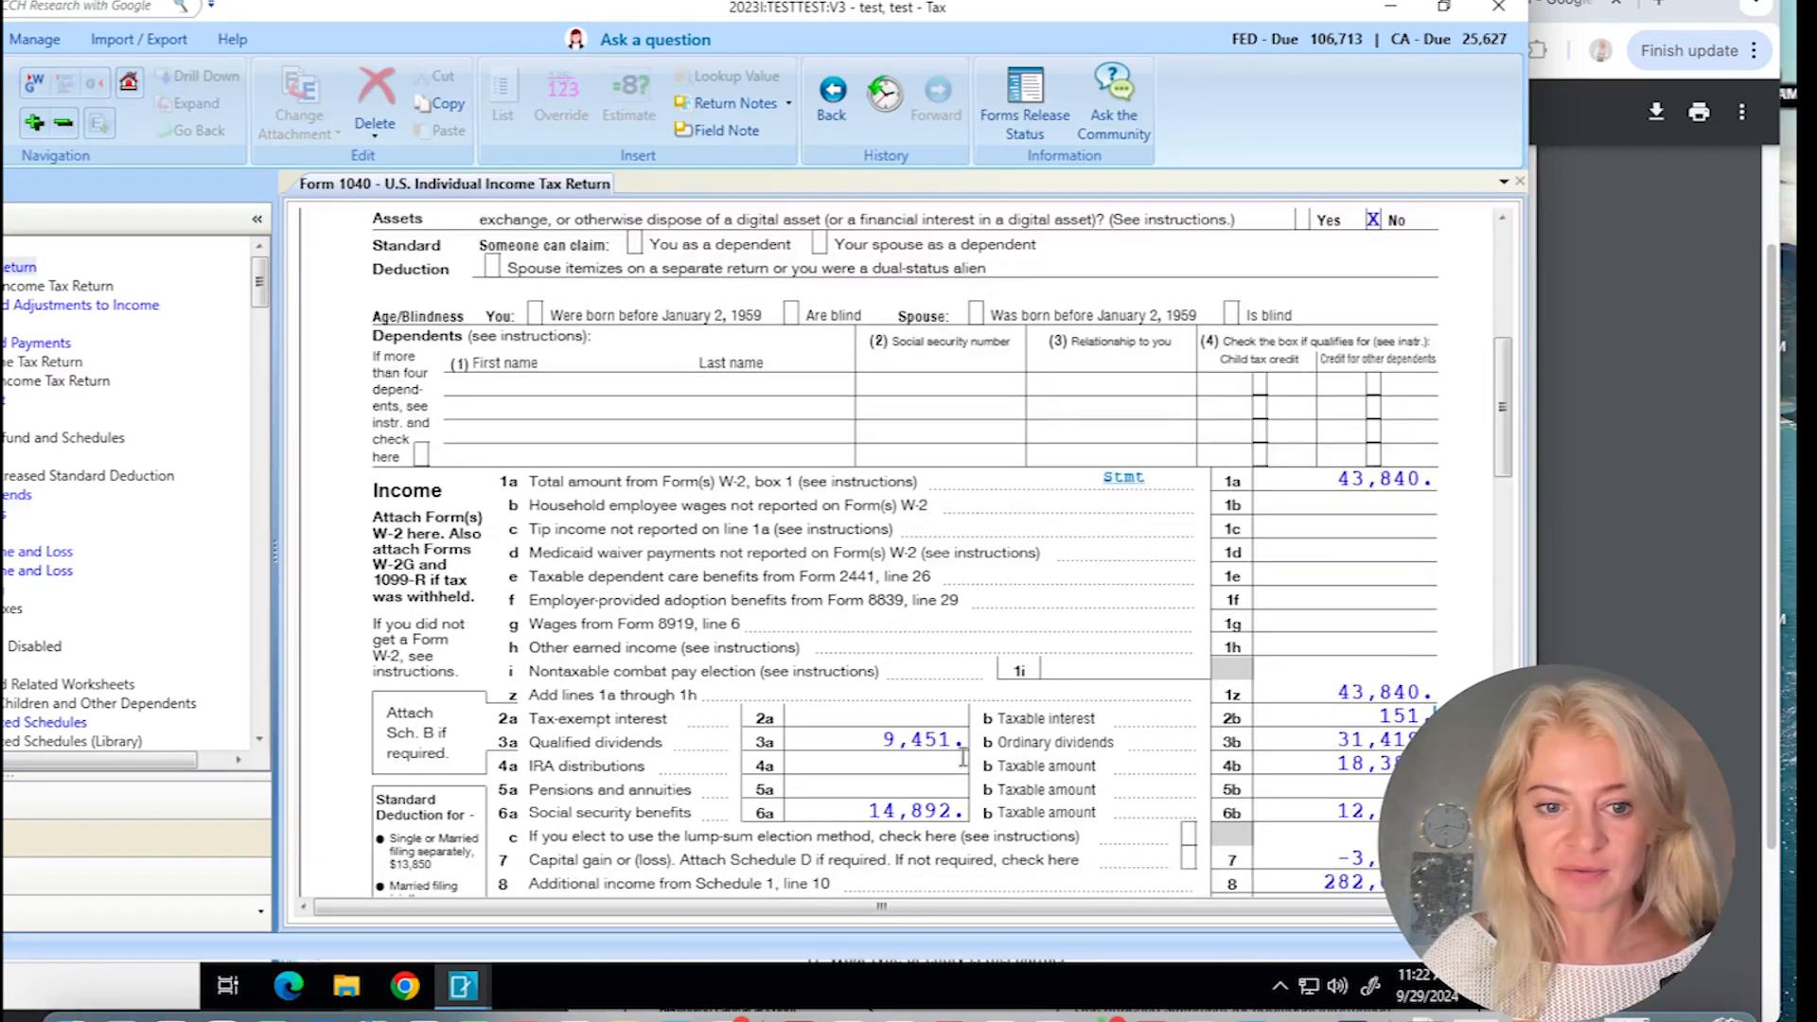
pyautogui.click(904, 720)
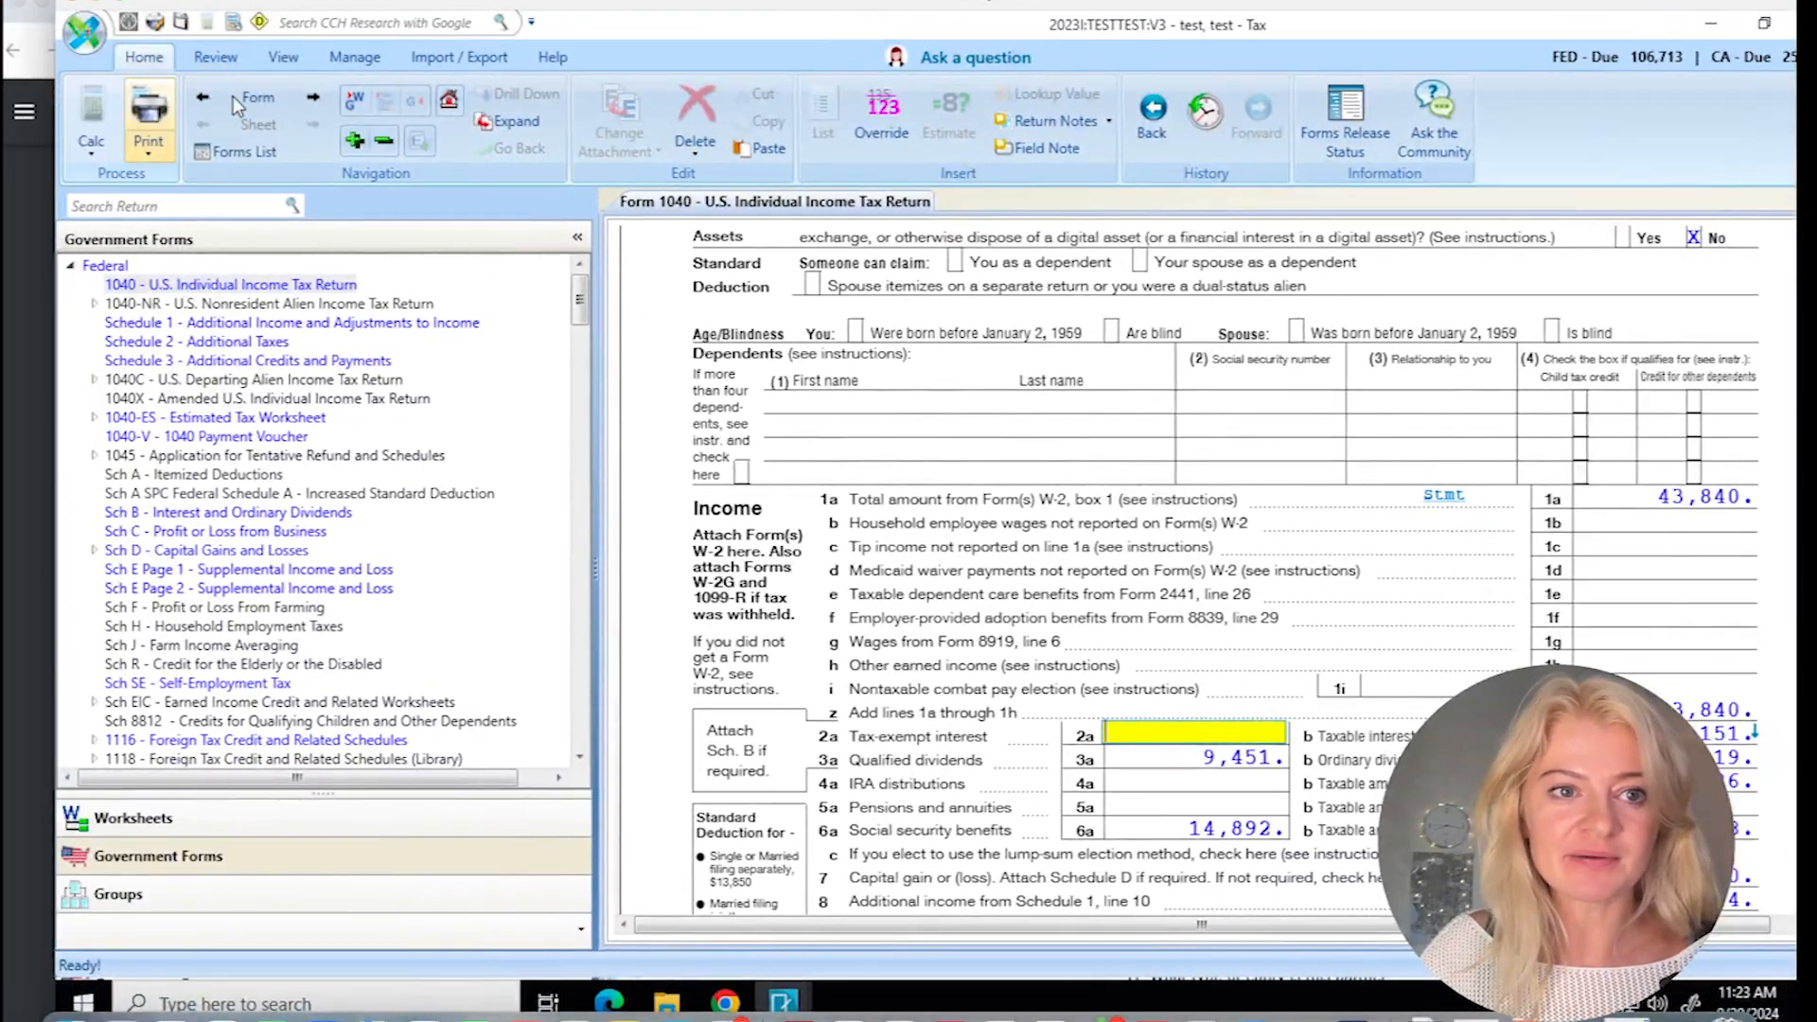
# - Return to the partnership K-1 activity worksheet and clear the post-1986 depreciation adjustment on line 17A
pyautogui.click(205, 814)
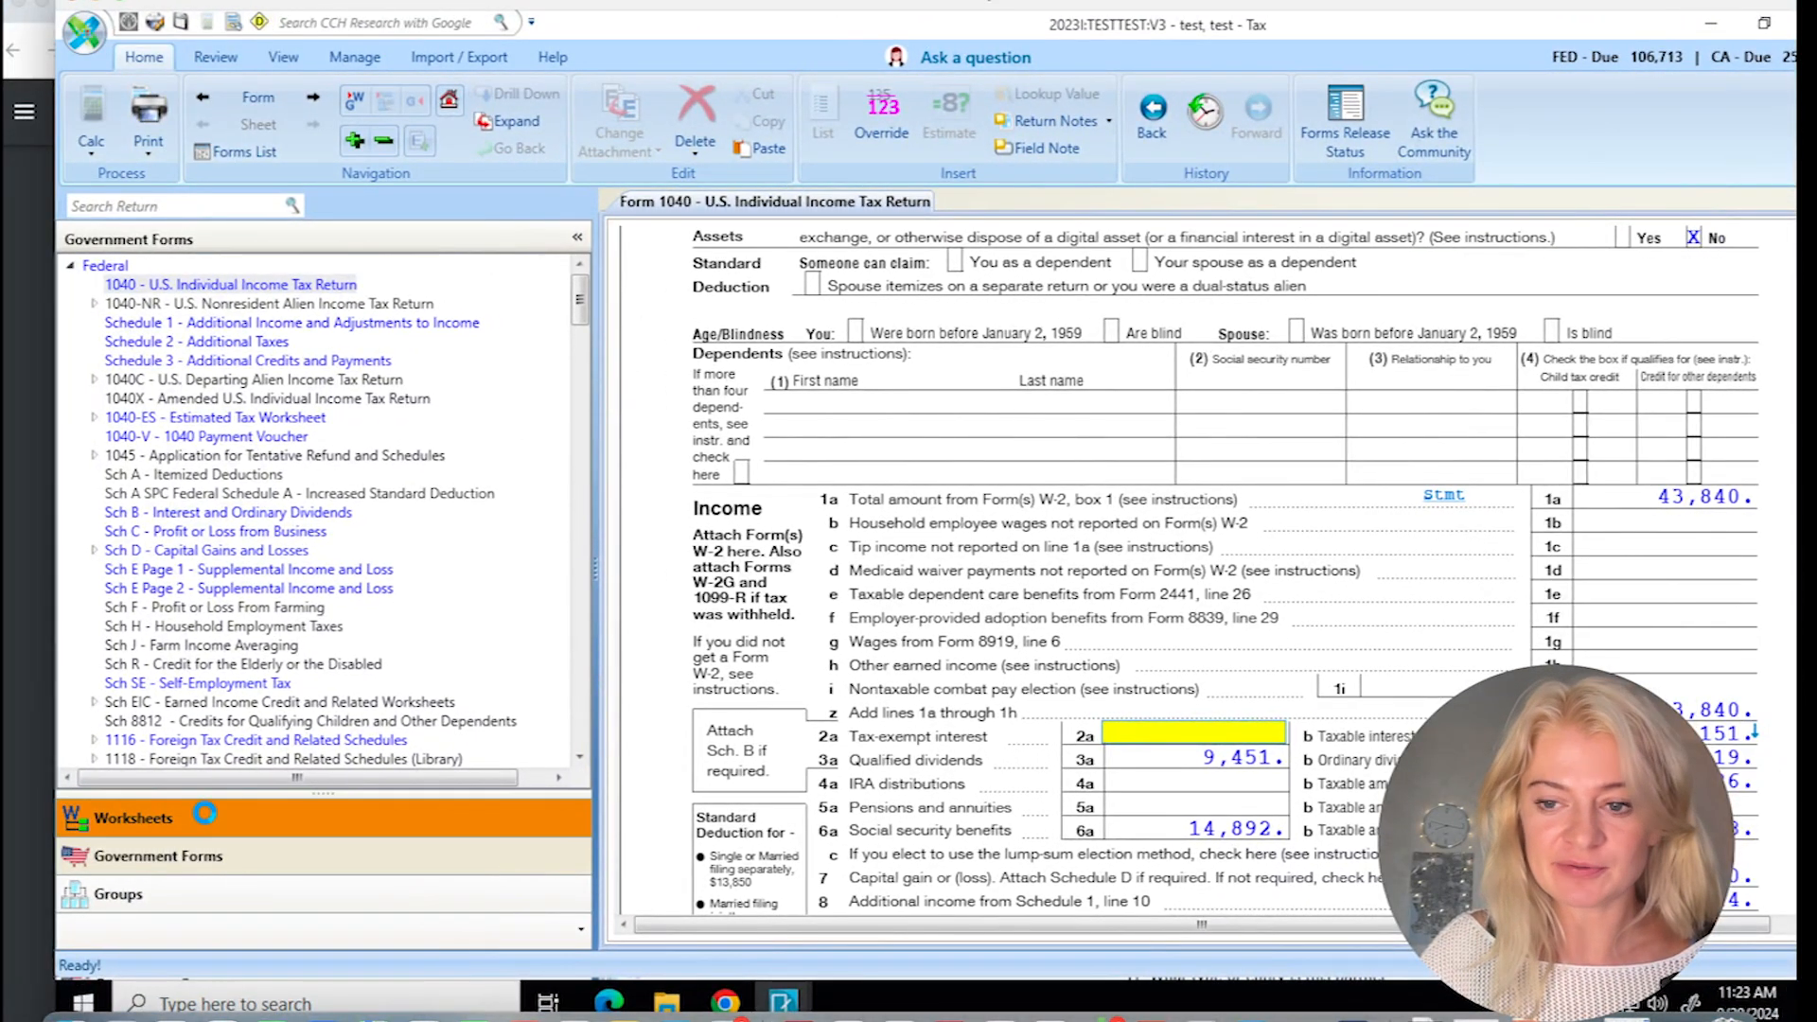
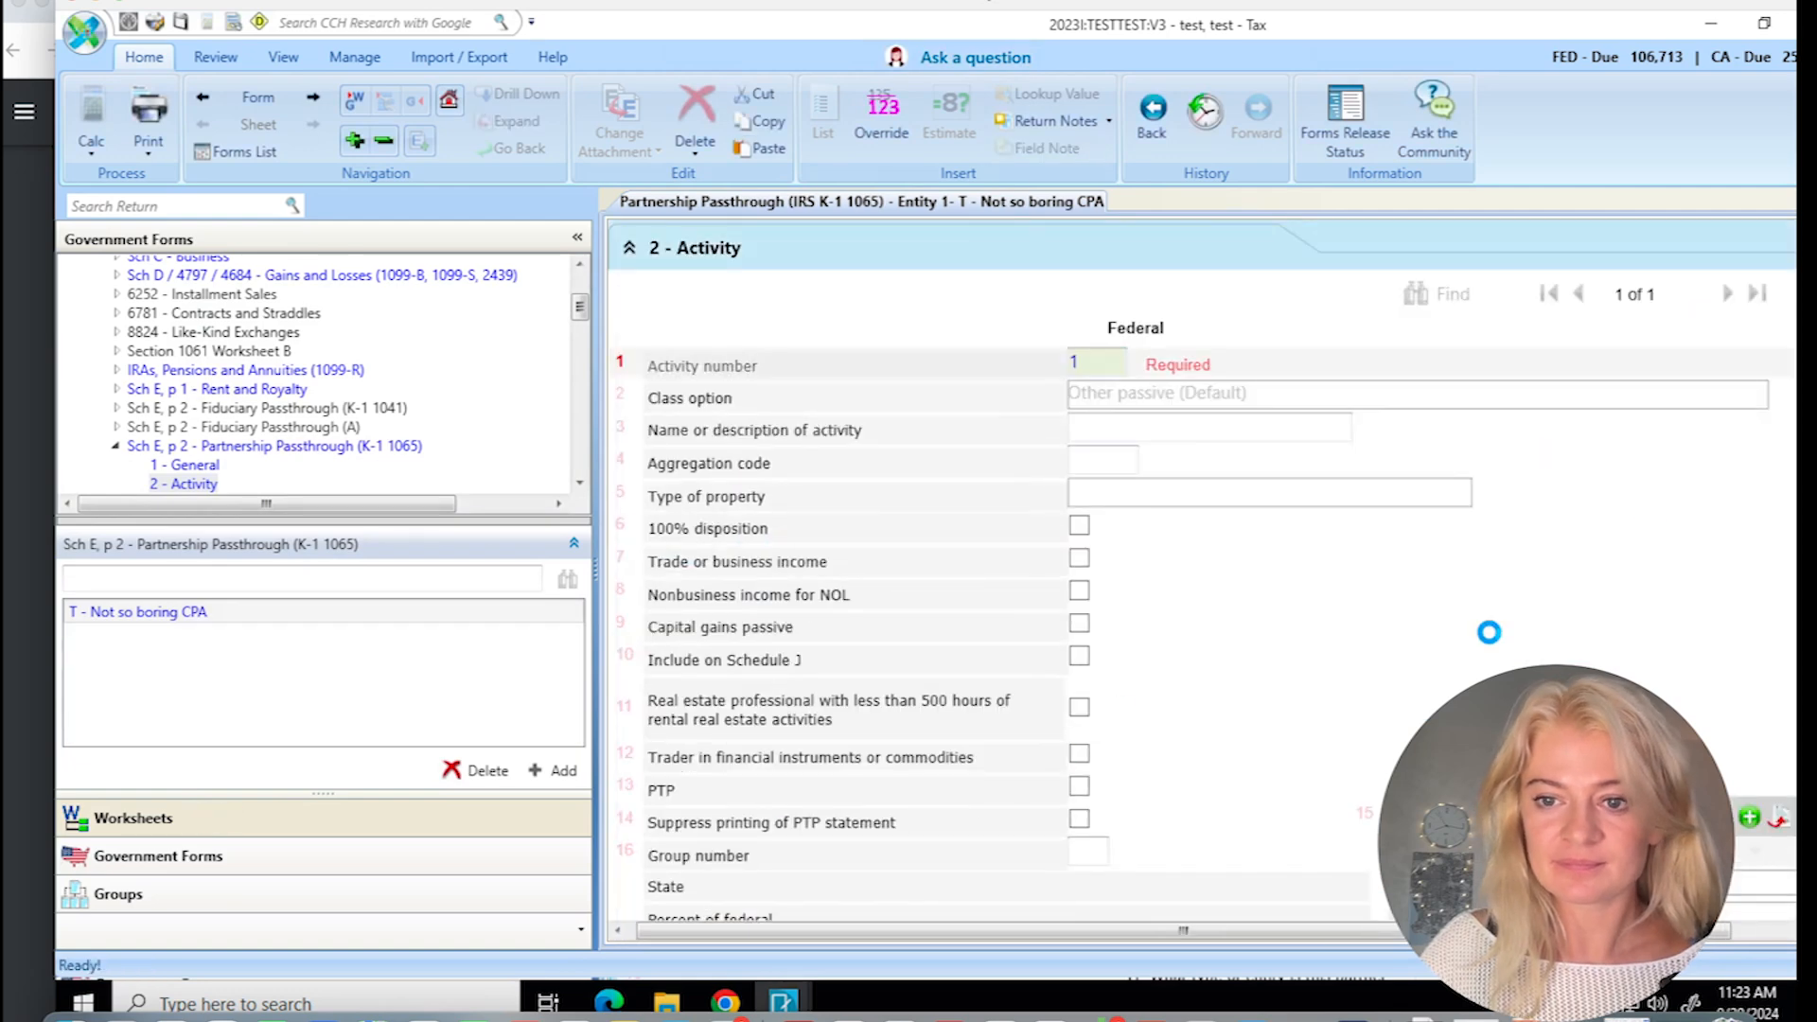
pyautogui.scroll(8, 1488, 629)
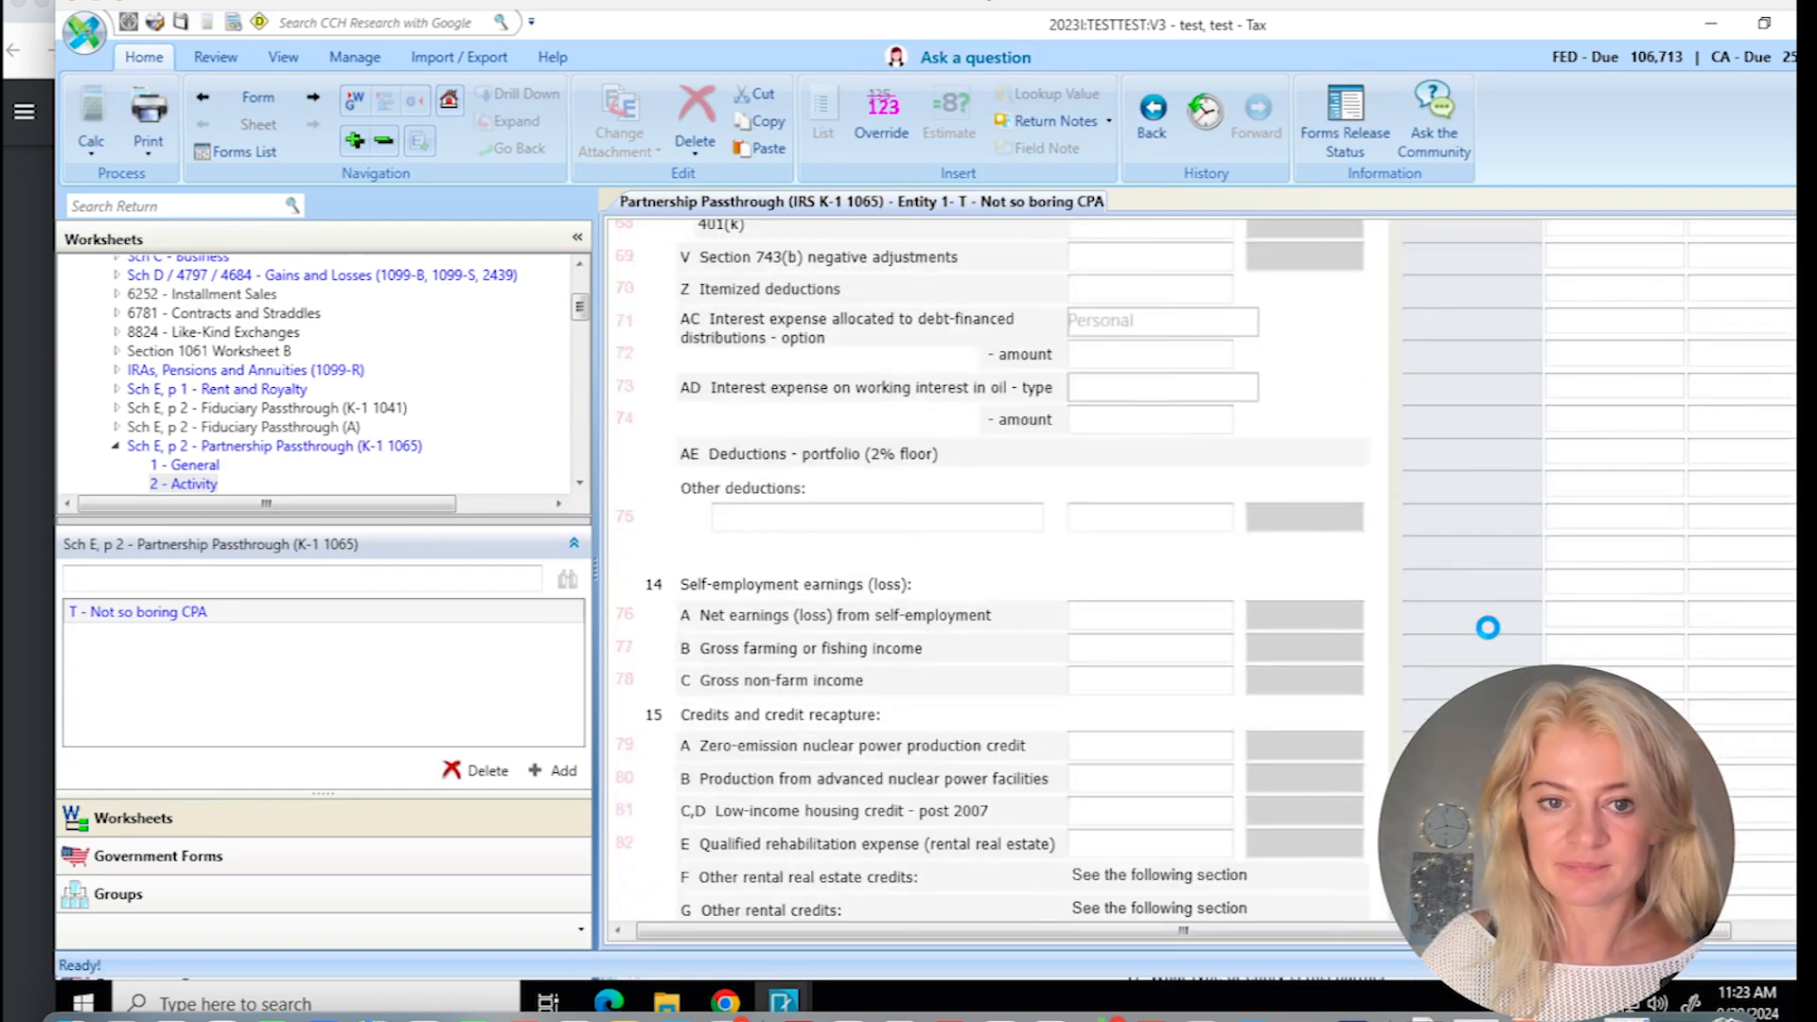
pyautogui.scroll(-6, 1492, 636)
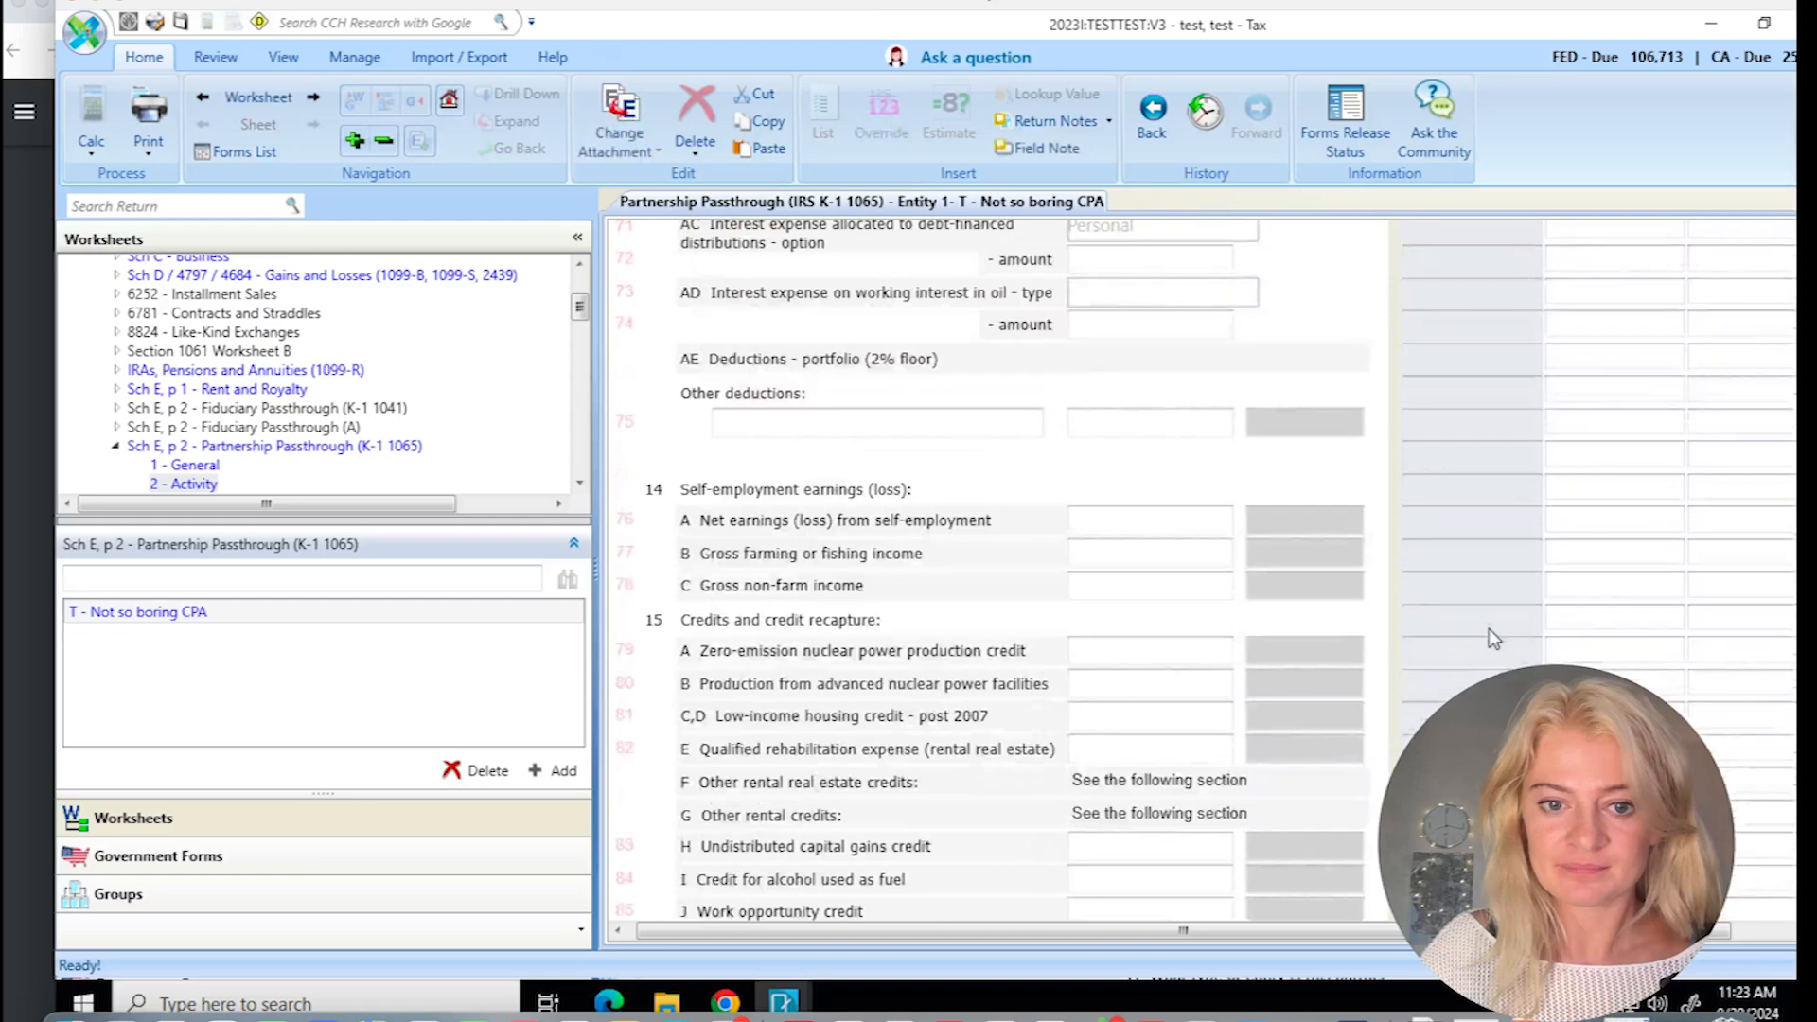
pyautogui.scroll(-4, 1489, 629)
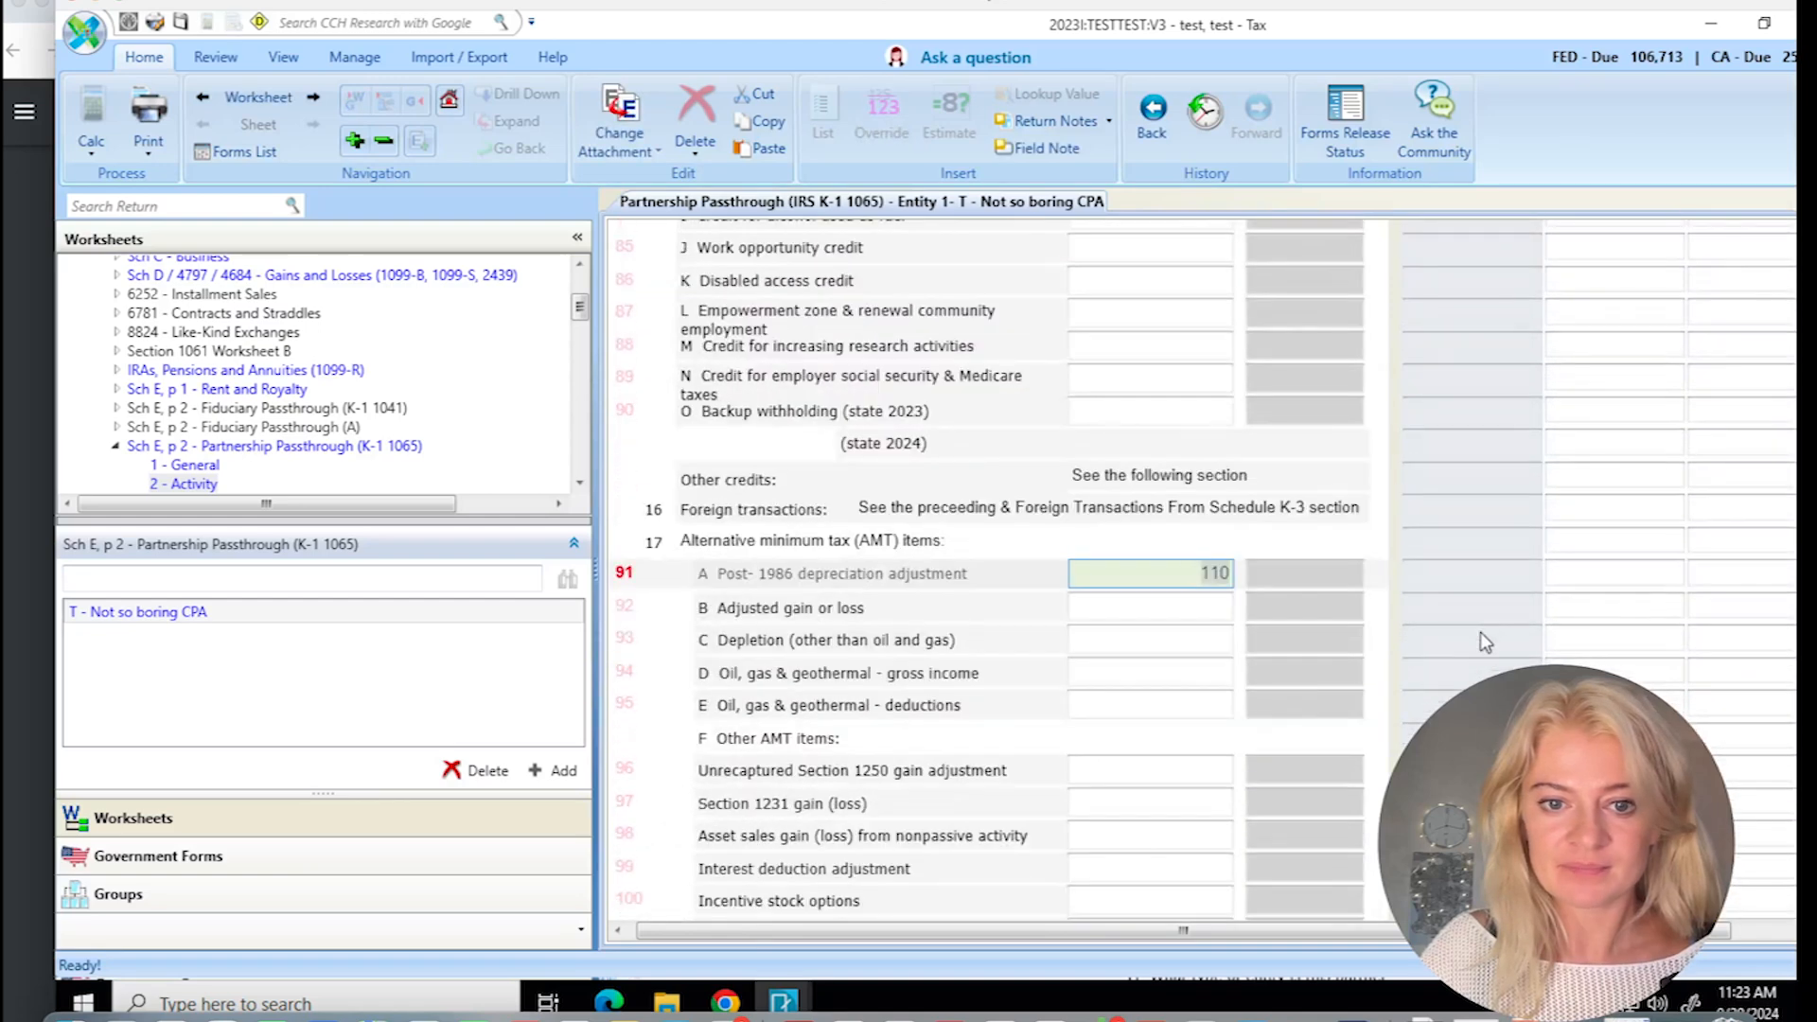
pyautogui.click(1195, 606)
pyautogui.click(1199, 580)
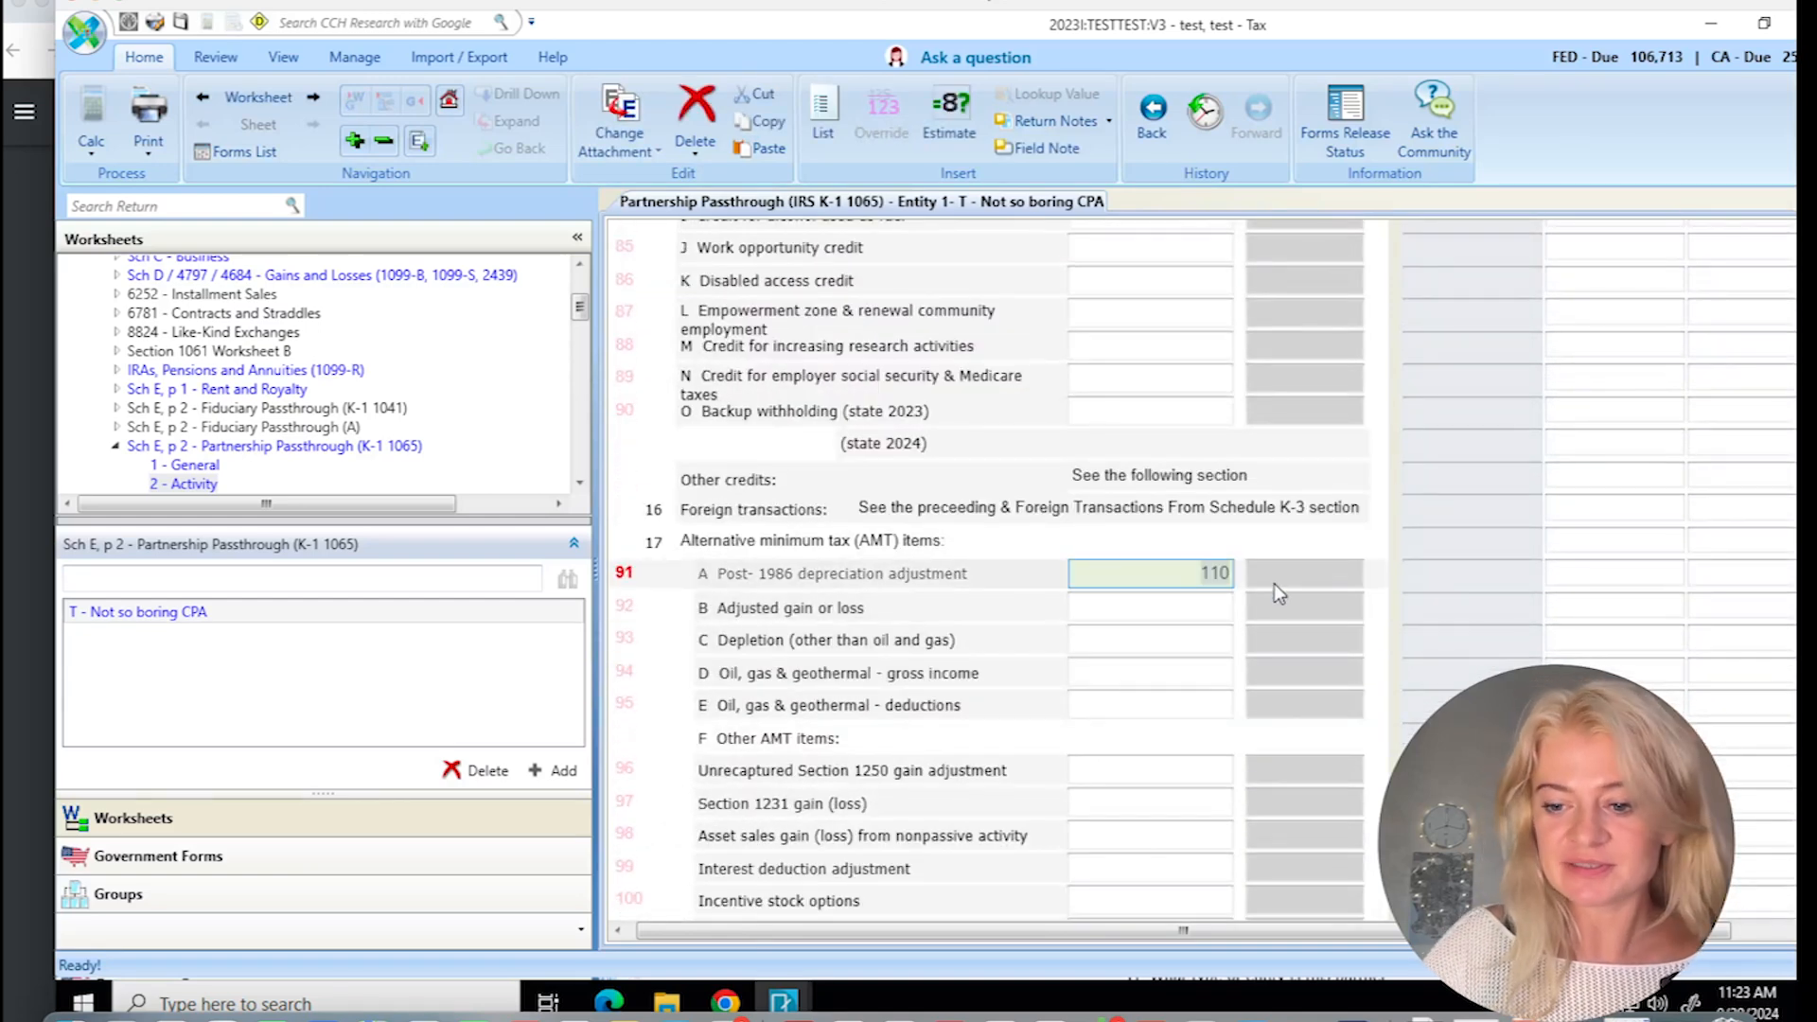
pyautogui.press('Delete')
# - Enter 110 as state-taxable tax-exempt interest income under line 18A of the partnership K-1 worksheet
pyautogui.moveTo(1161, 6); pyautogui.dragTo(516, 218)
pyautogui.doubleClick(516, 217)
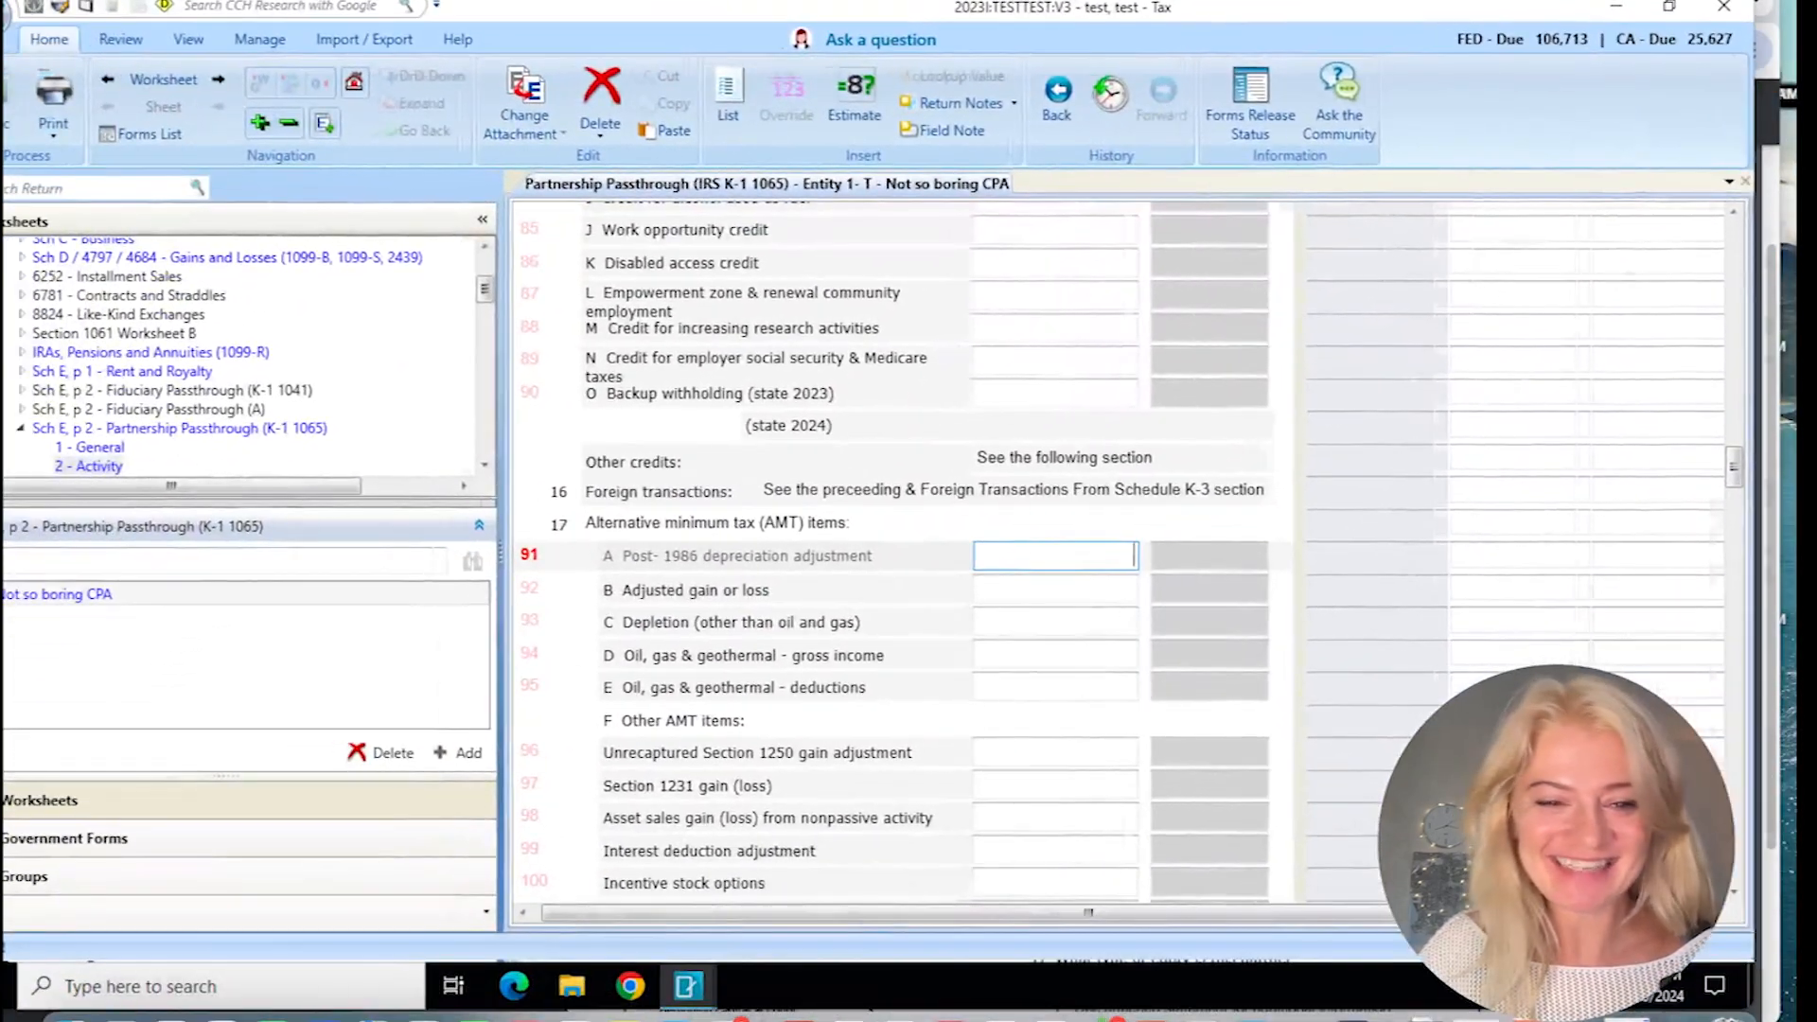
pyautogui.click(998, 693)
pyautogui.scroll(-5, 989, 705)
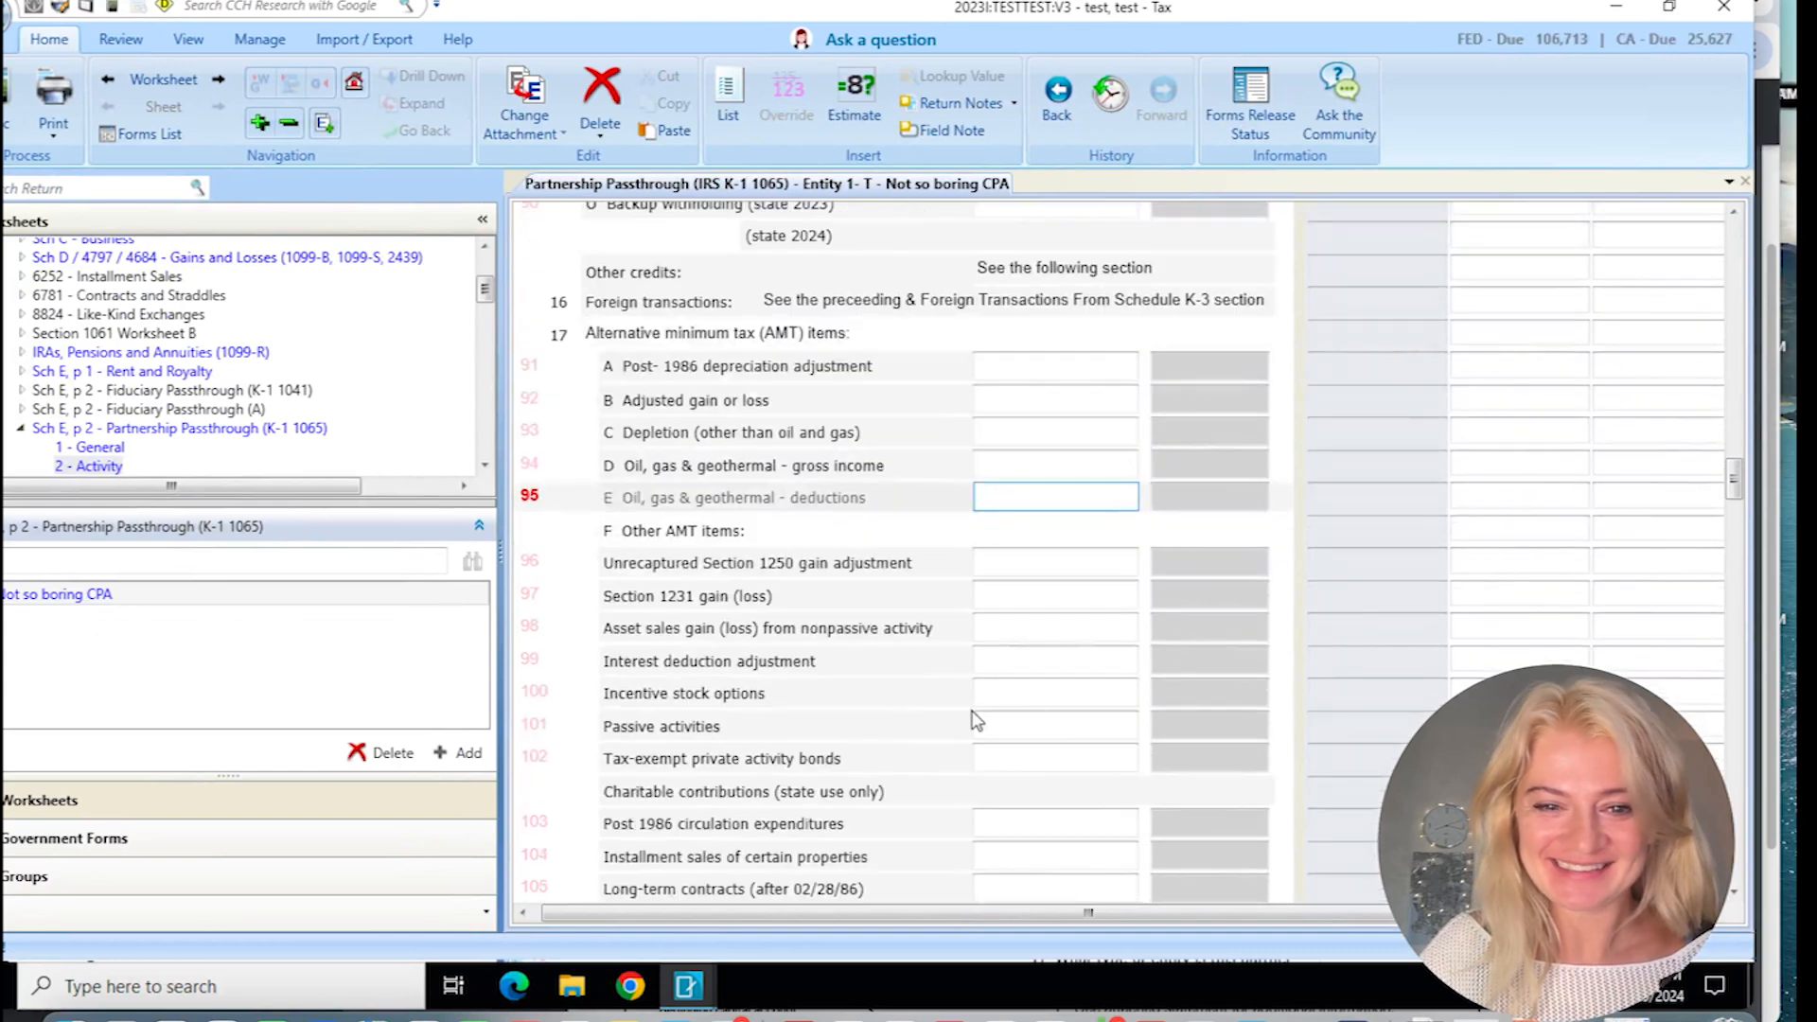
pyautogui.scroll(-3, 982, 717)
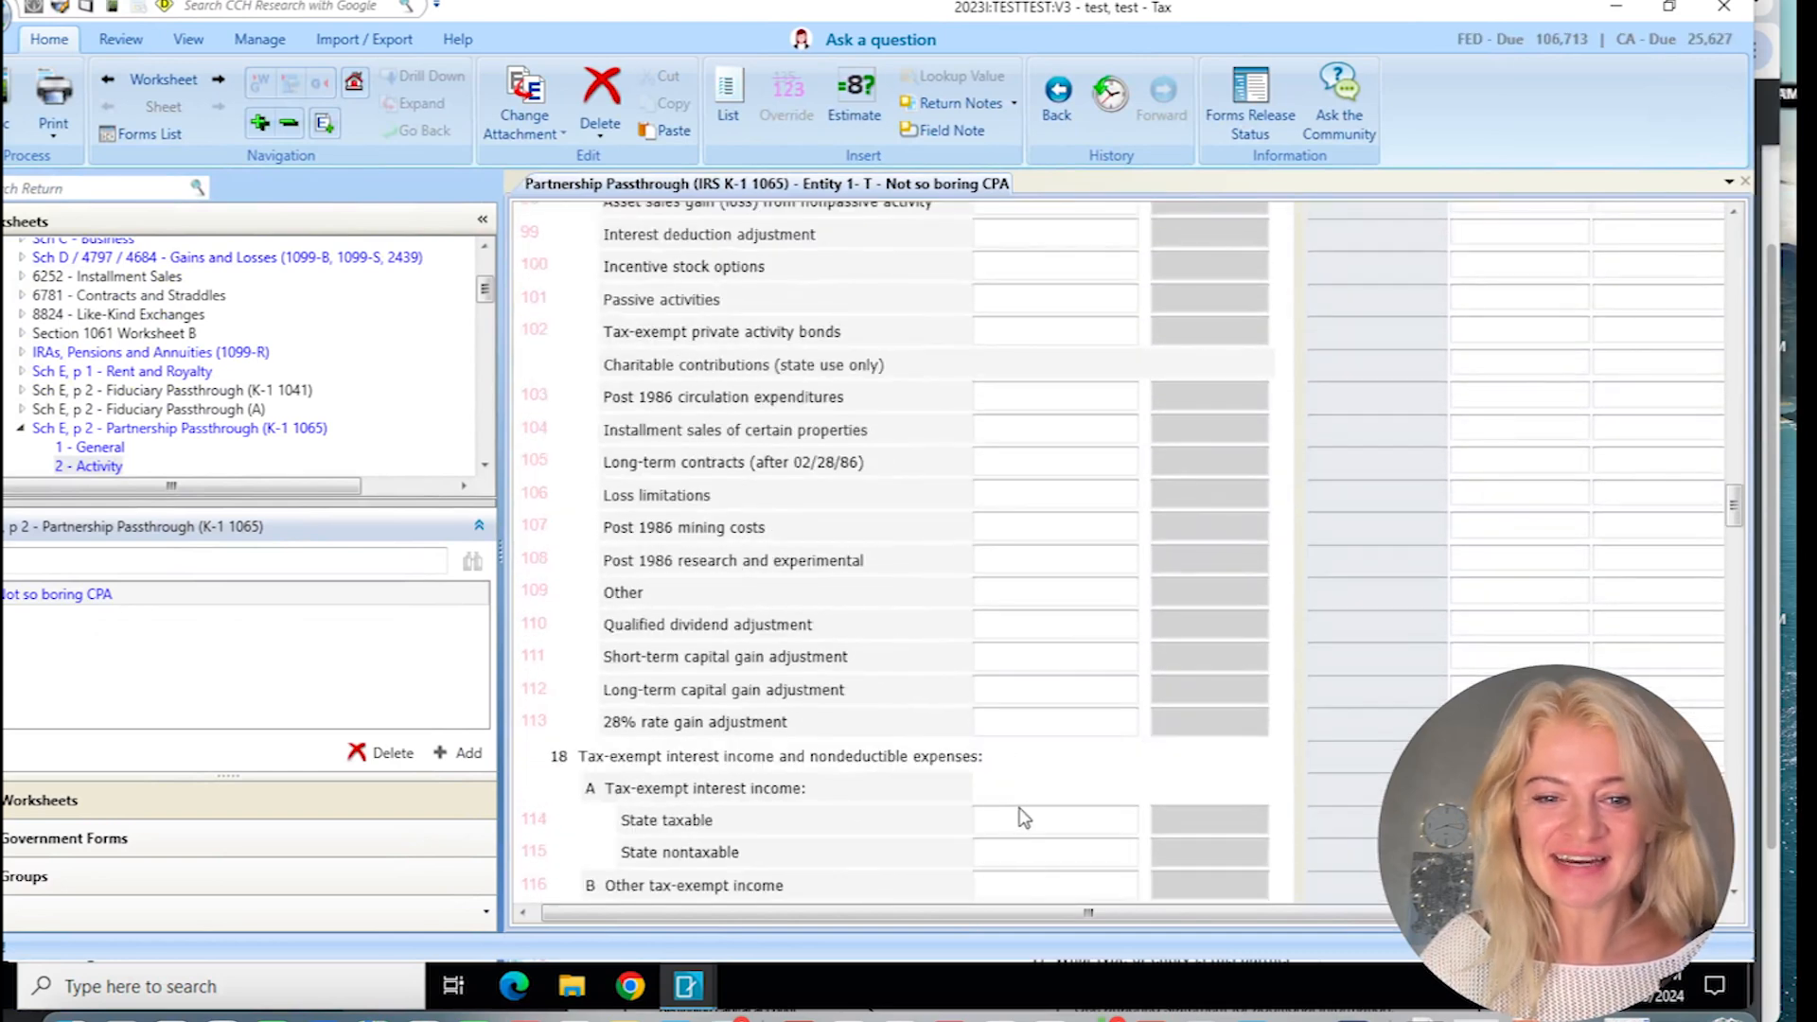
pyautogui.click(1022, 820)
pyautogui.write('110')
pyautogui.press('Tab')
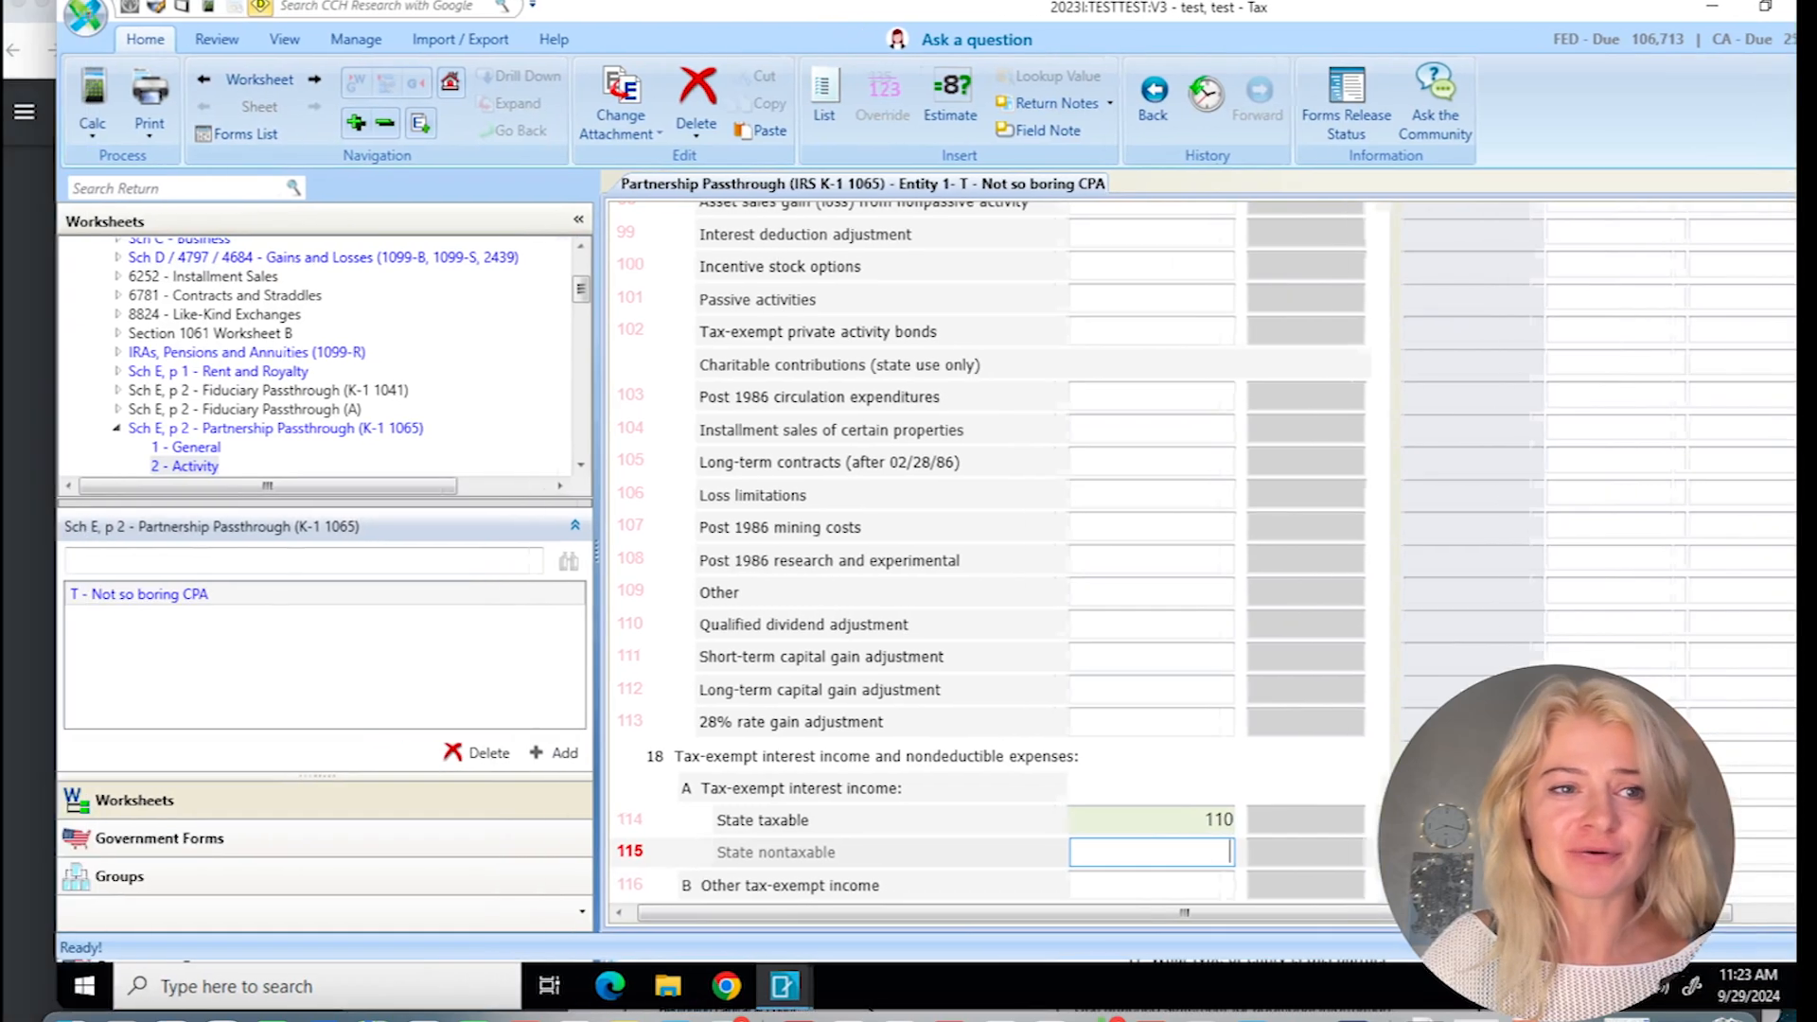
# - Recalculate the return and check tax-exempt interest on line 2a of Form 1040
pyautogui.click(93, 123)
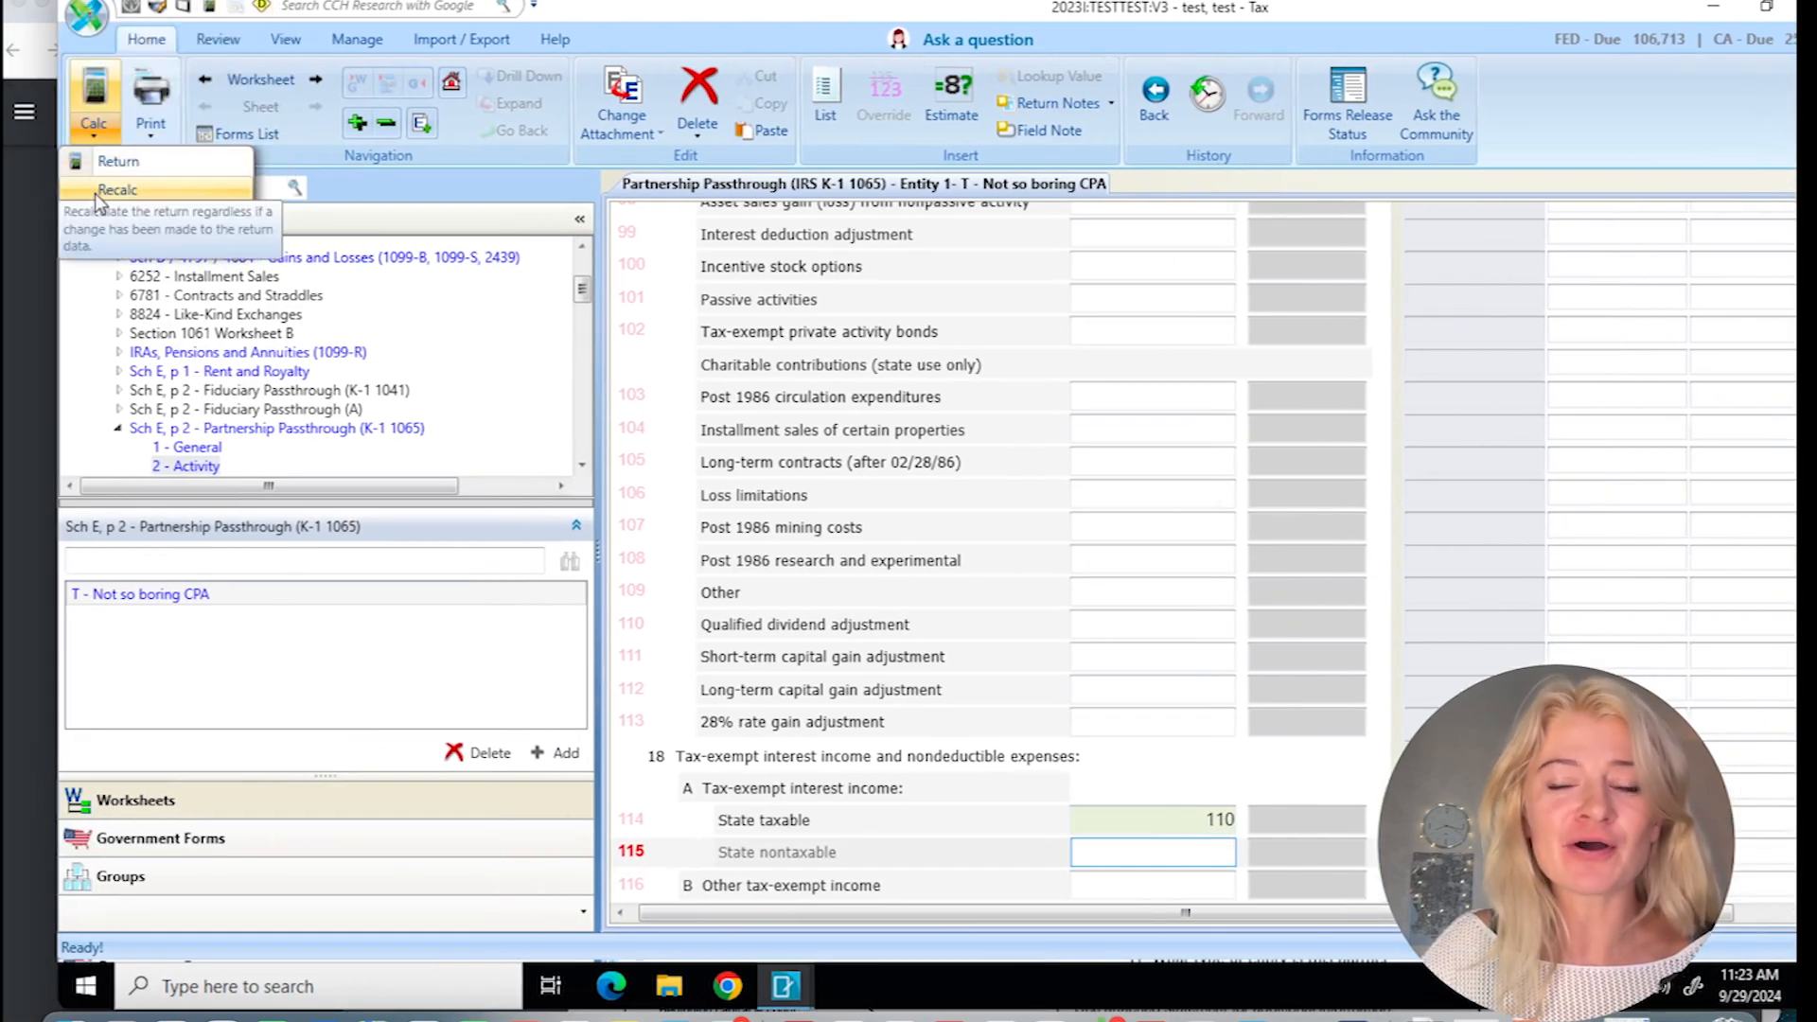
pyautogui.click(102, 191)
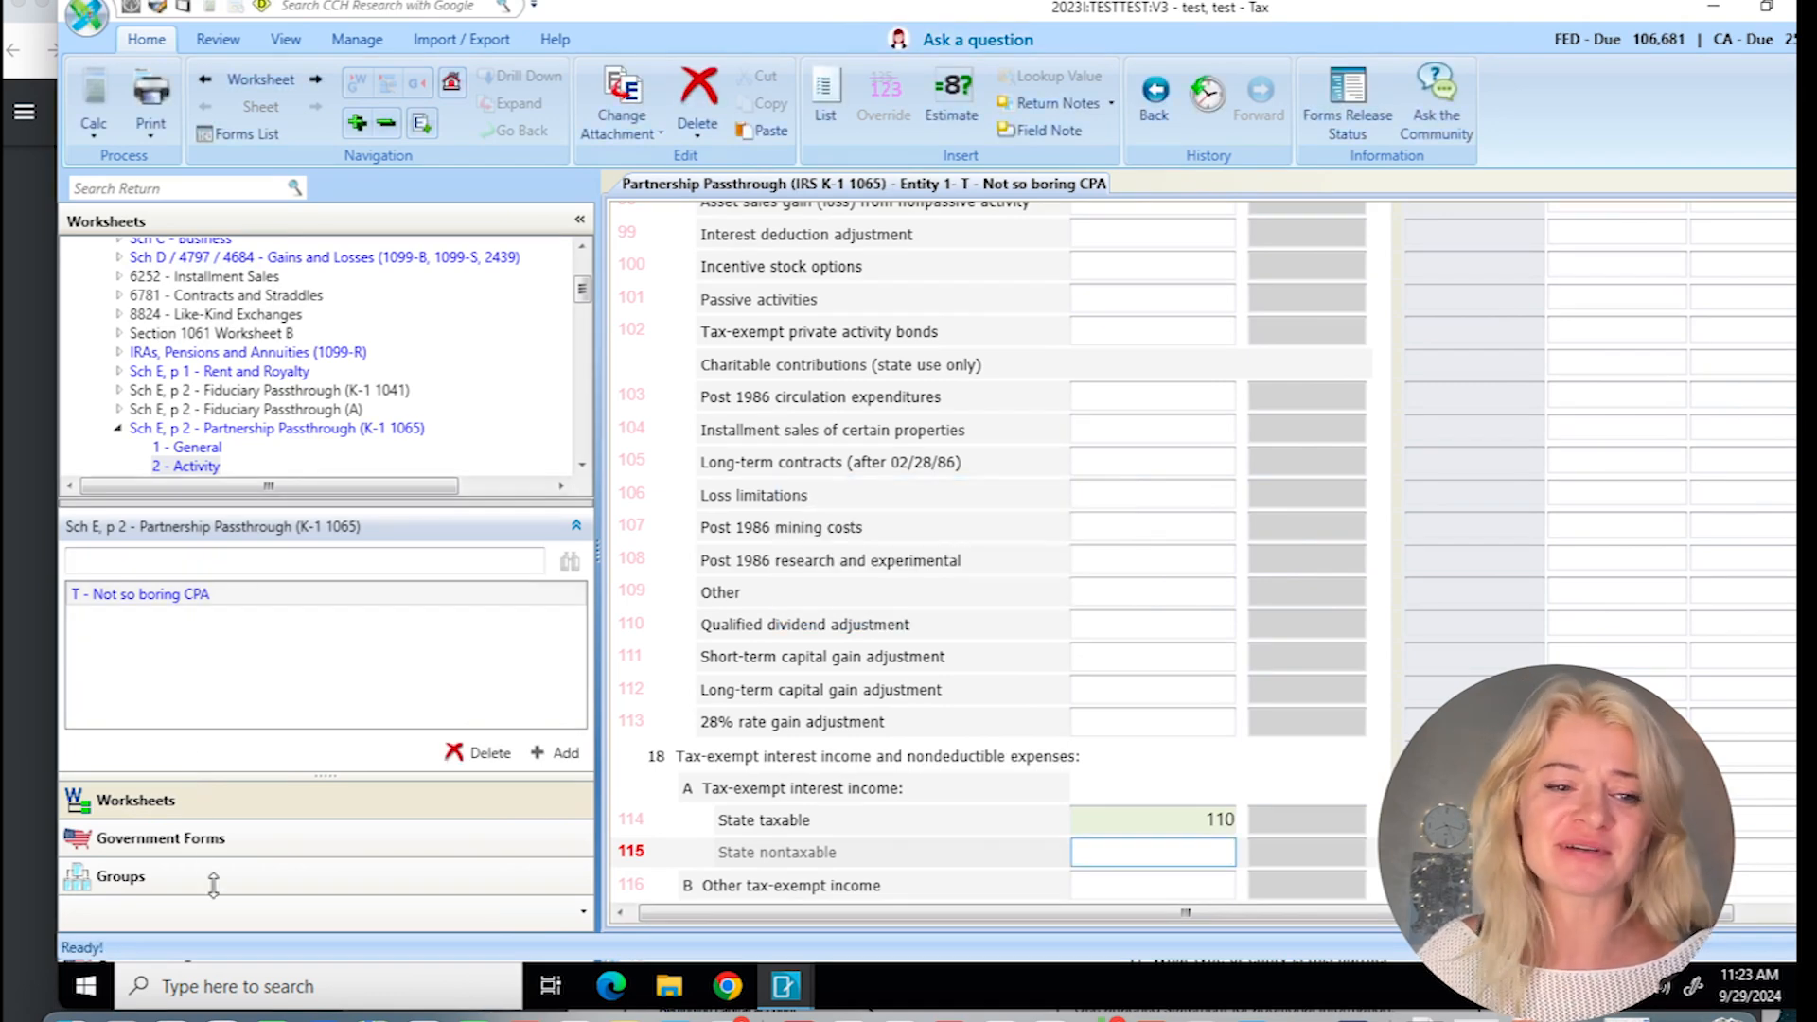
pyautogui.click(293, 849)
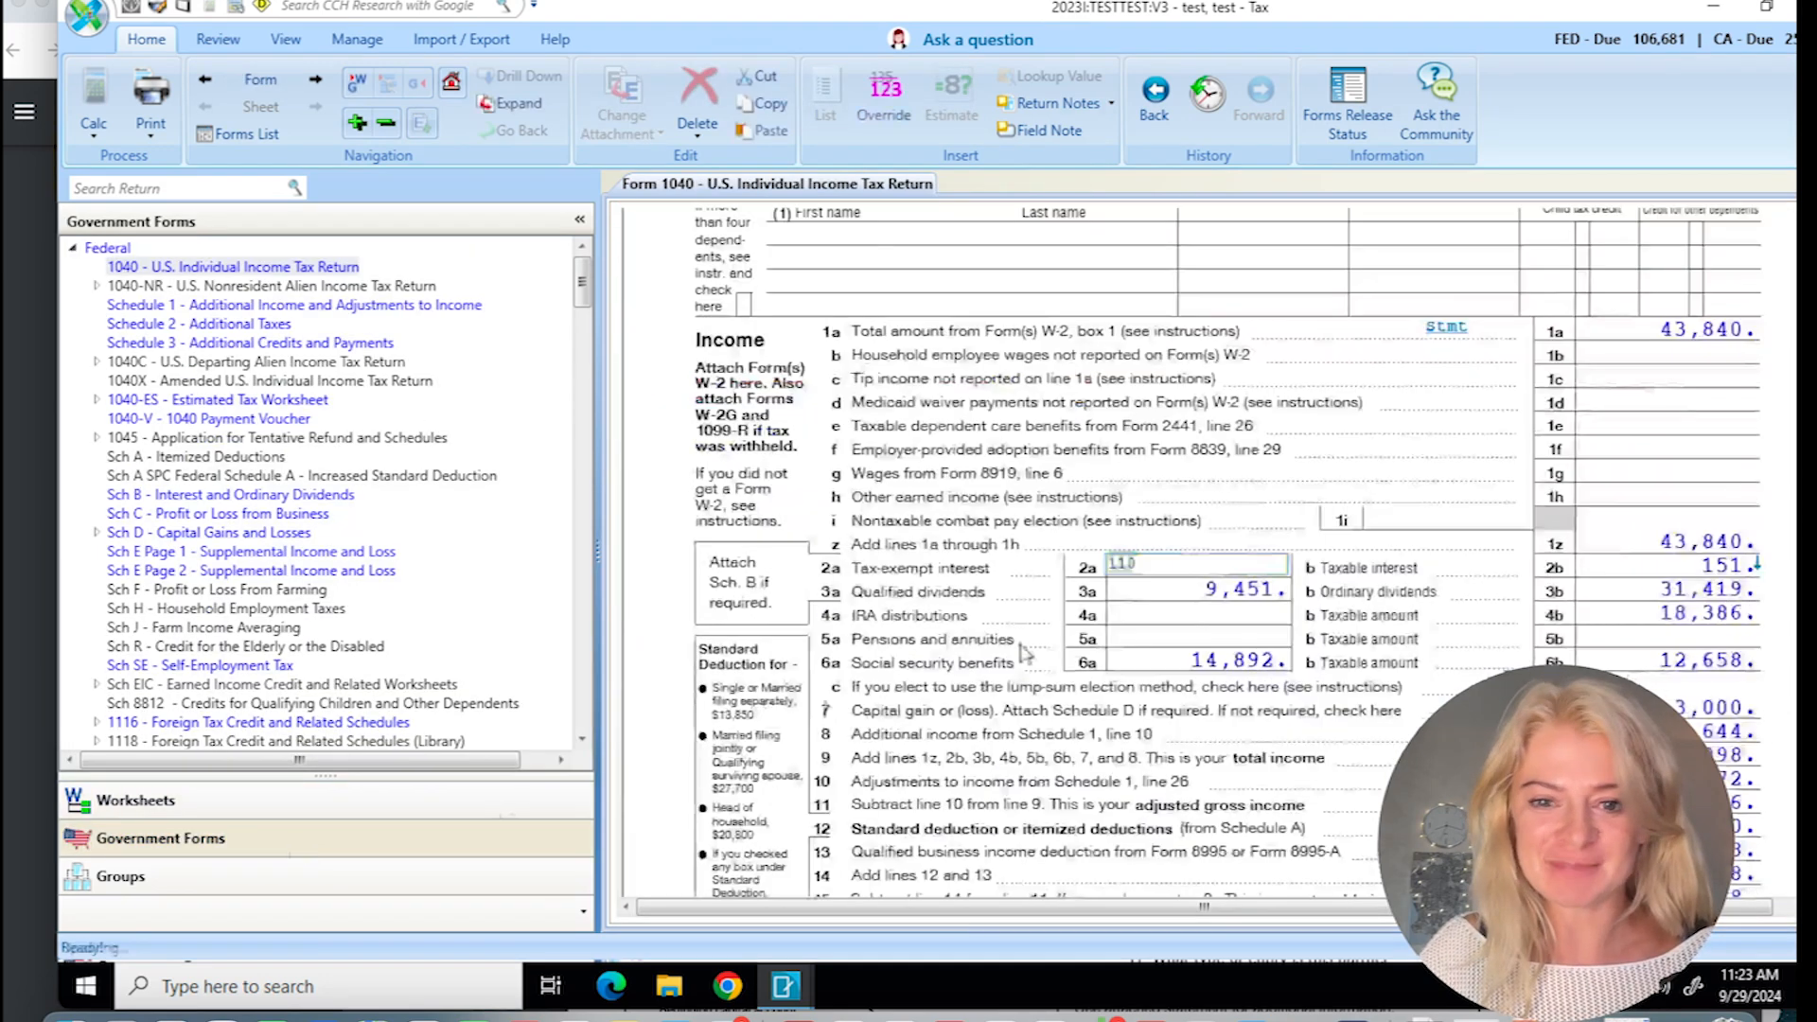
pyautogui.click(1194, 640)
pyautogui.click(1185, 566)
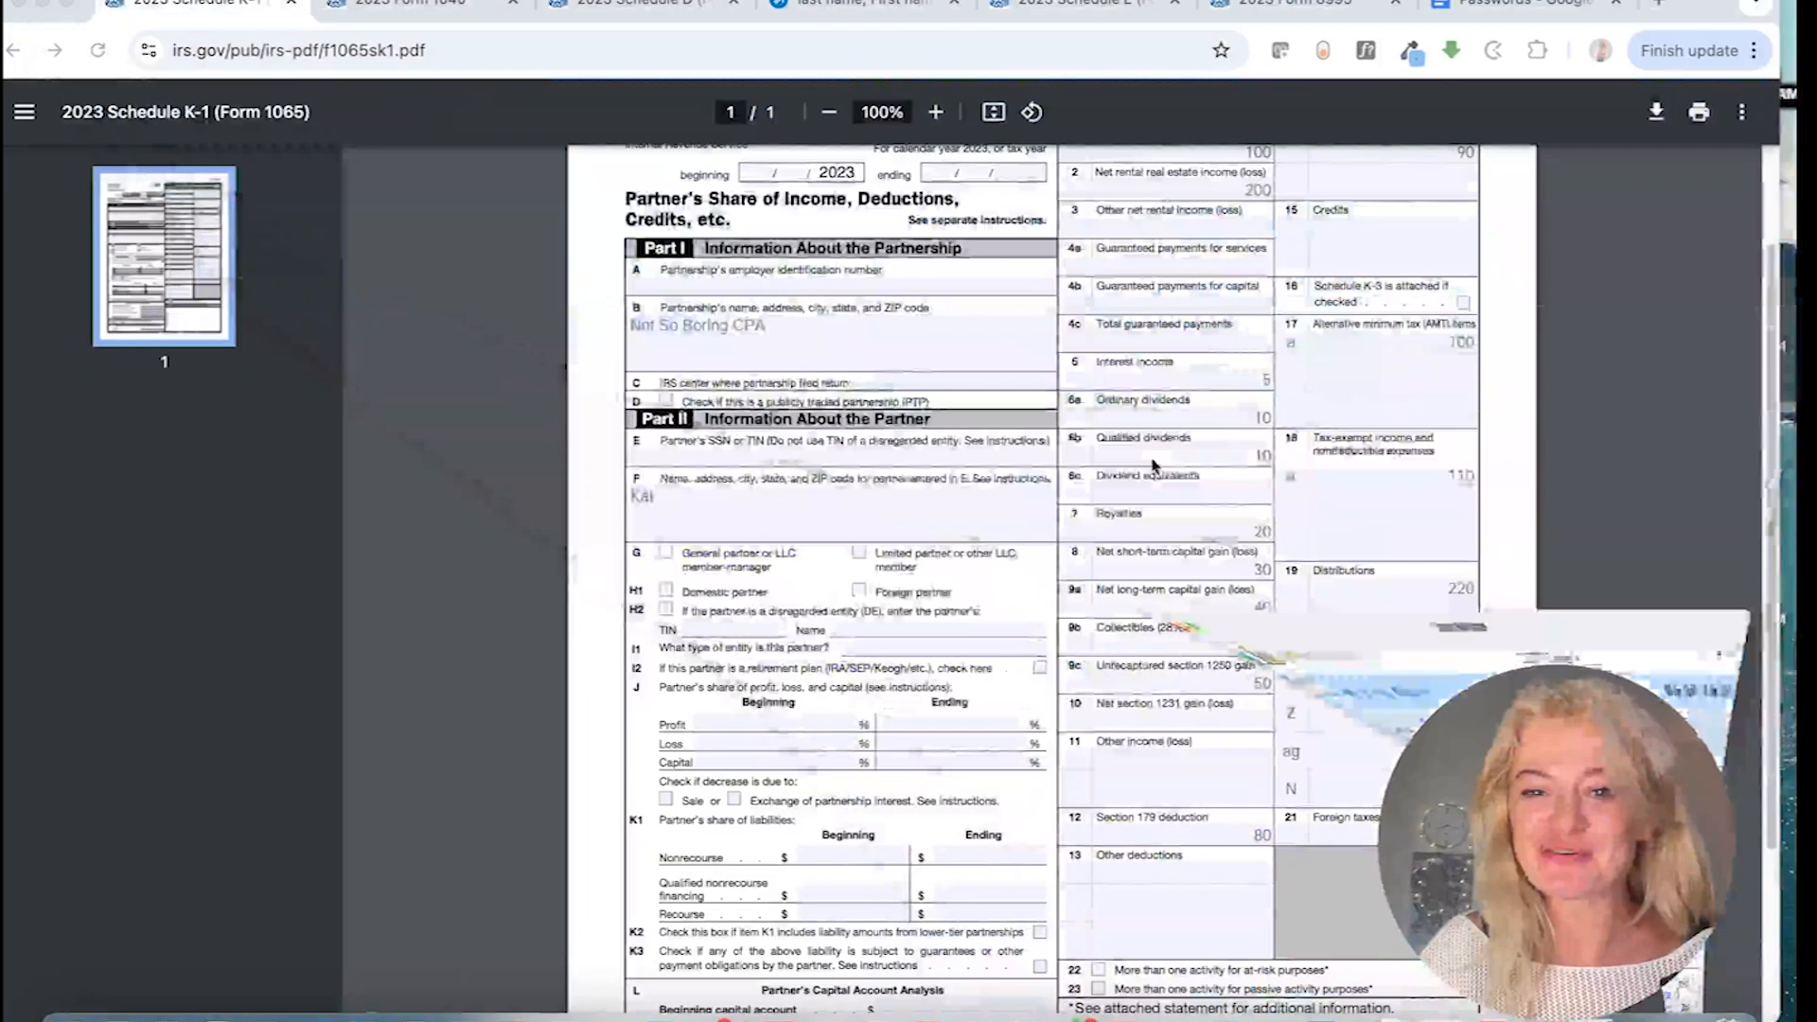
# - Examine the other information code A amount on line 20 of the K-1 PDF
pyautogui.scroll(-3, 1154, 463)
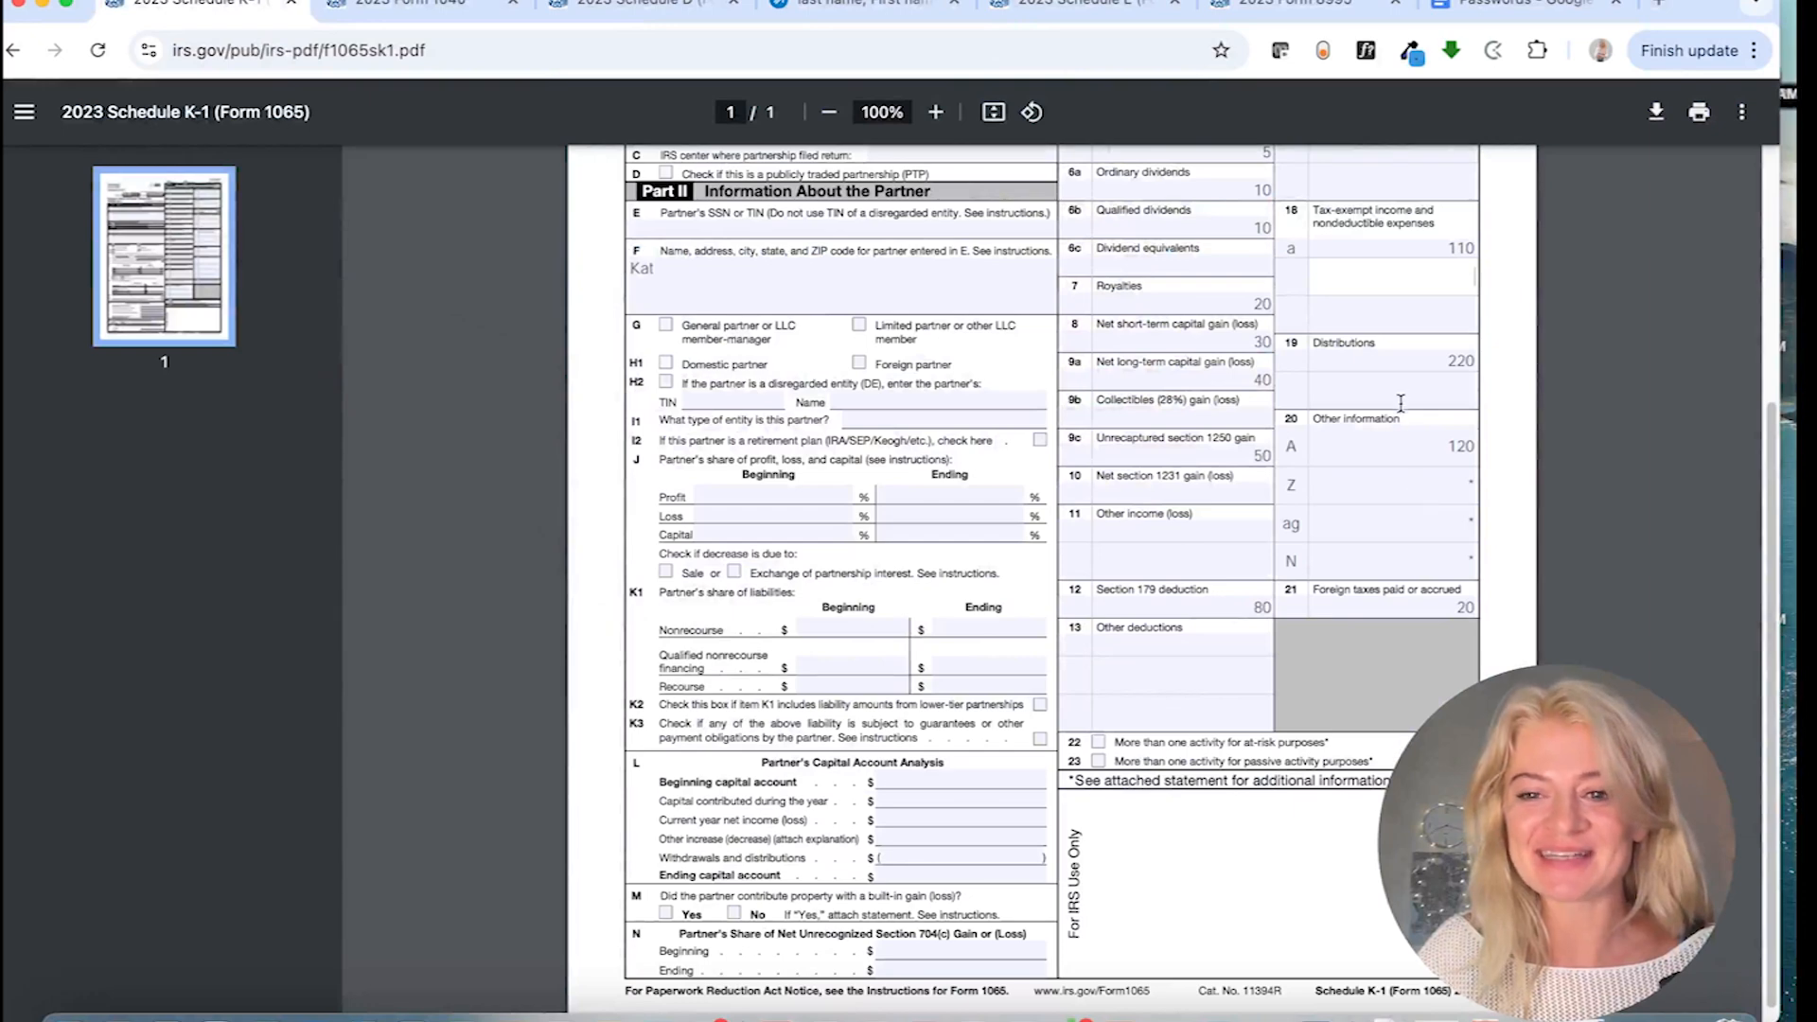
pyautogui.moveTo(1402, 450); pyautogui.dragTo(1499, 456)
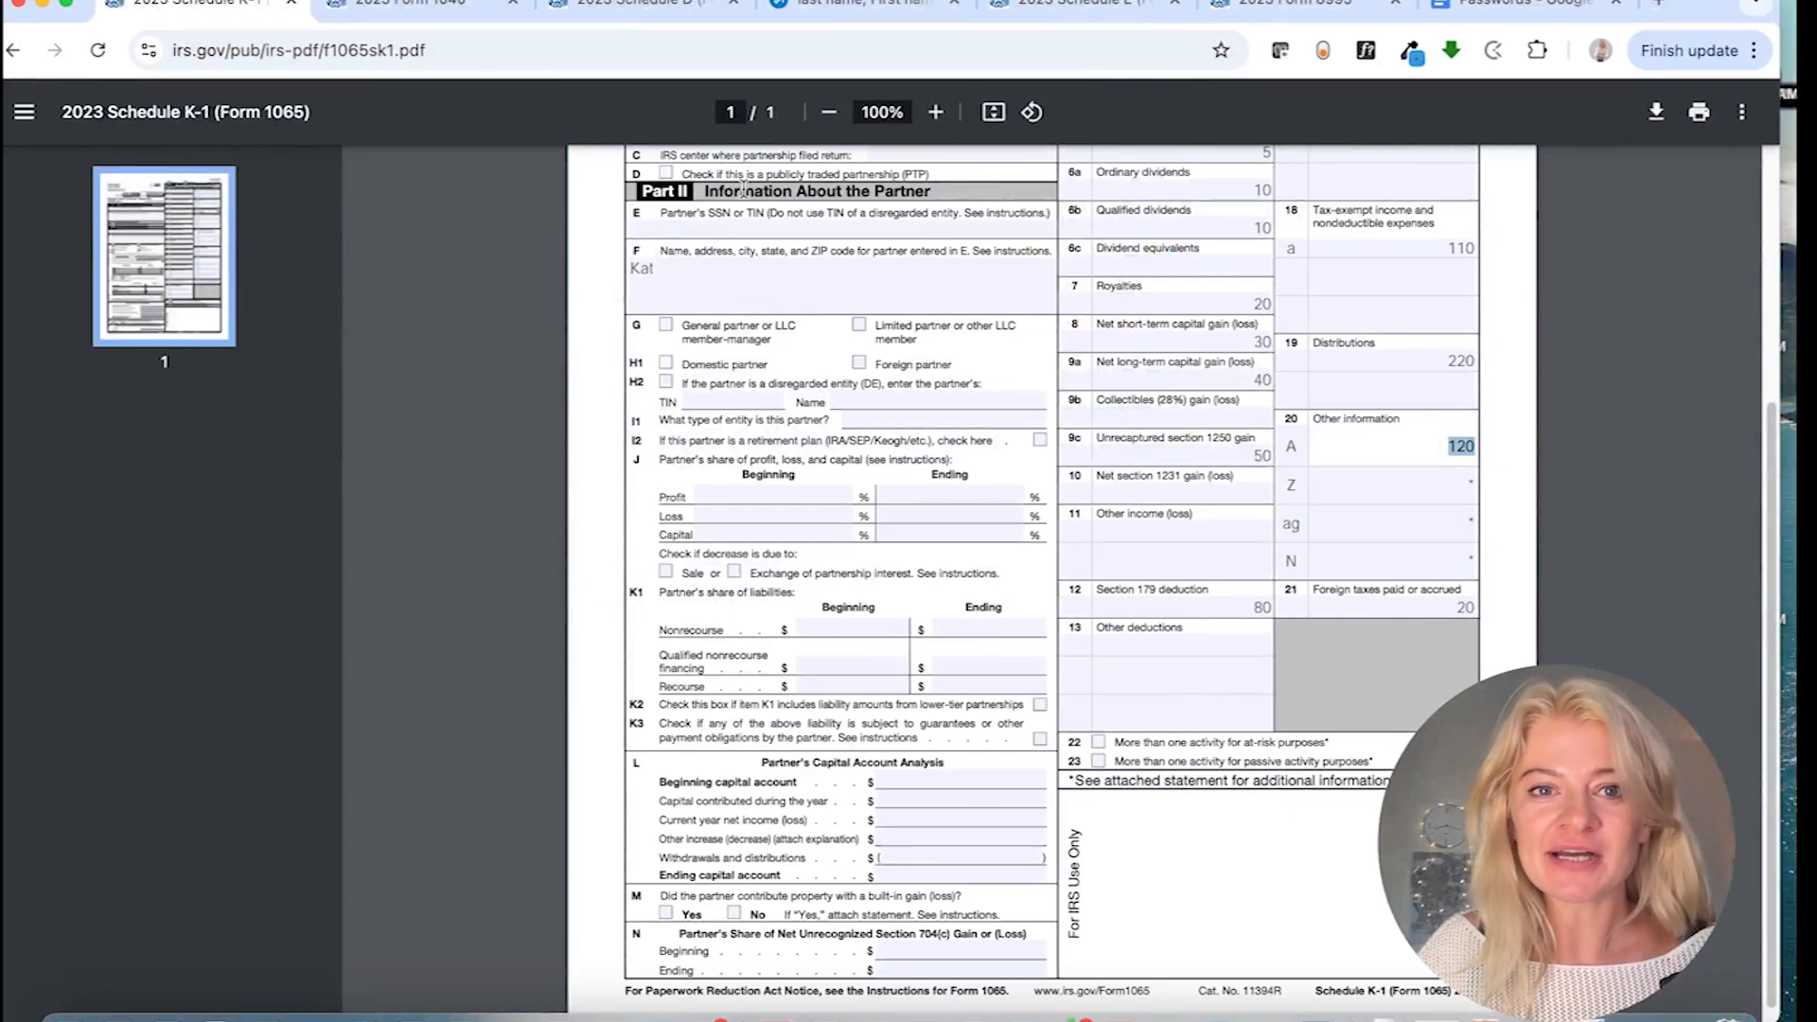
# - Search the web for the partner's instructions for Schedule K-1 (Form 1065) and open the 2023 IRS document
pyautogui.click(1431, 455)
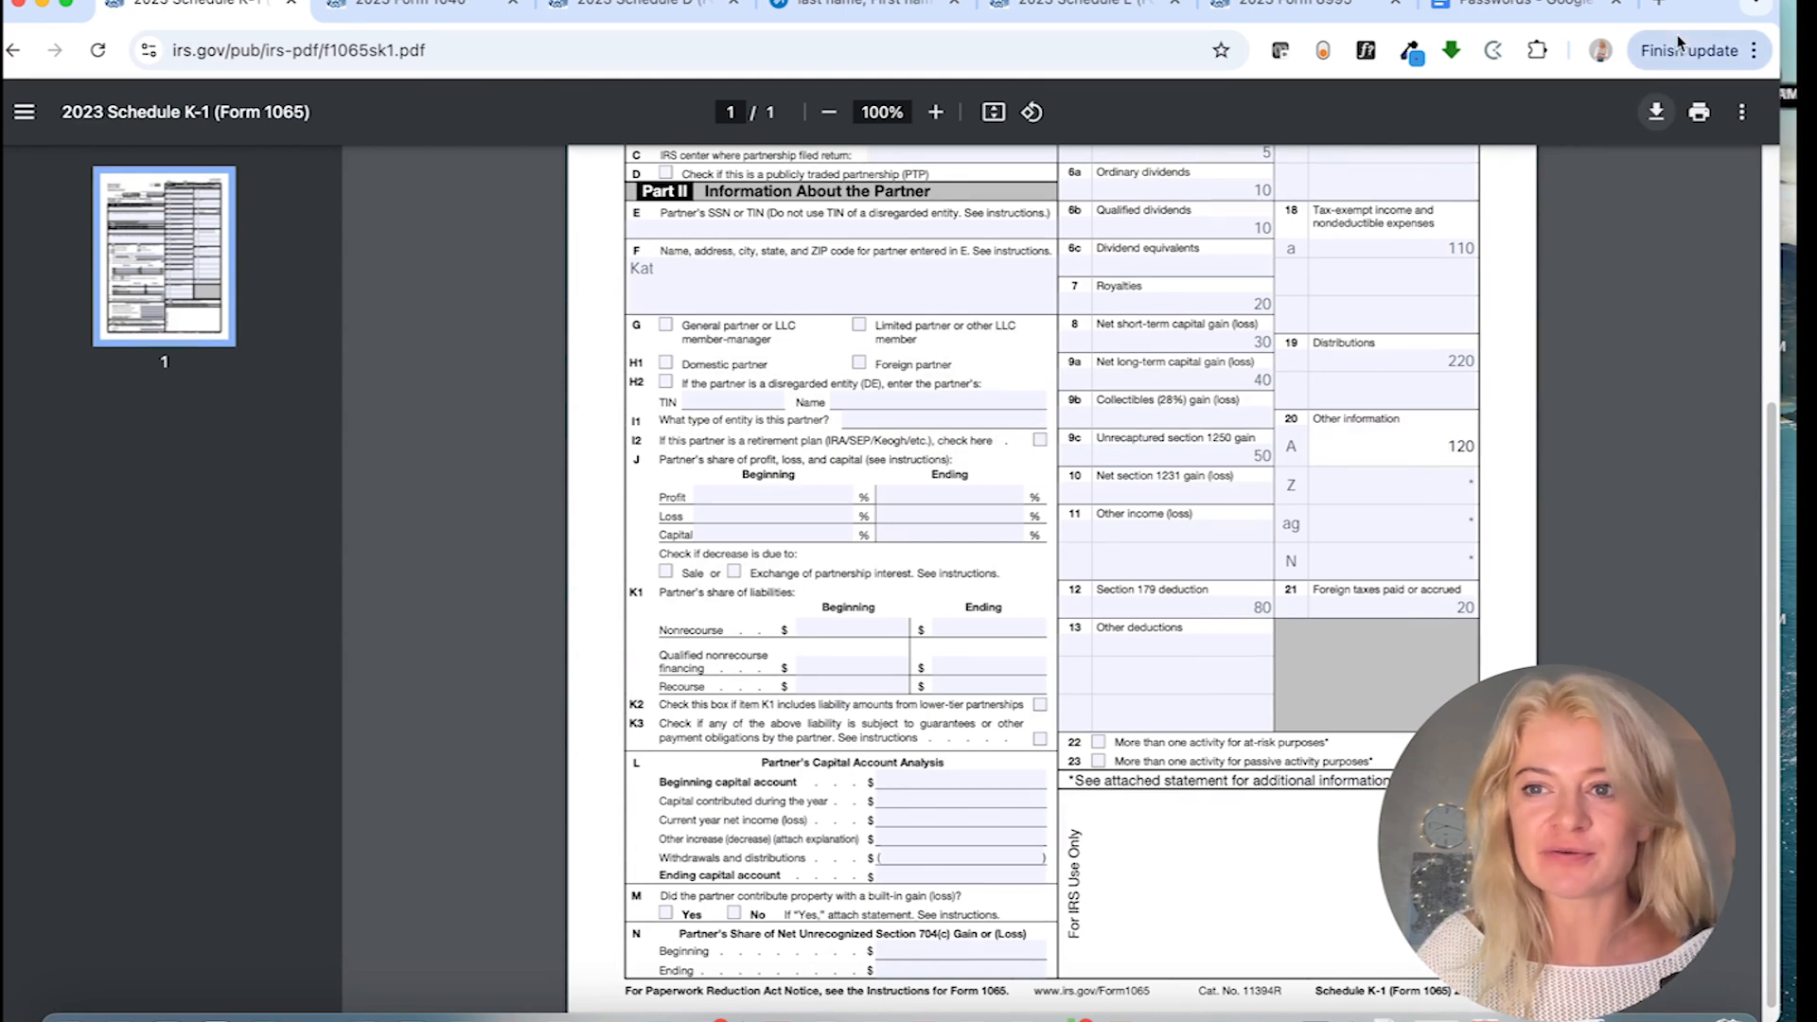
pyautogui.click(1663, 10)
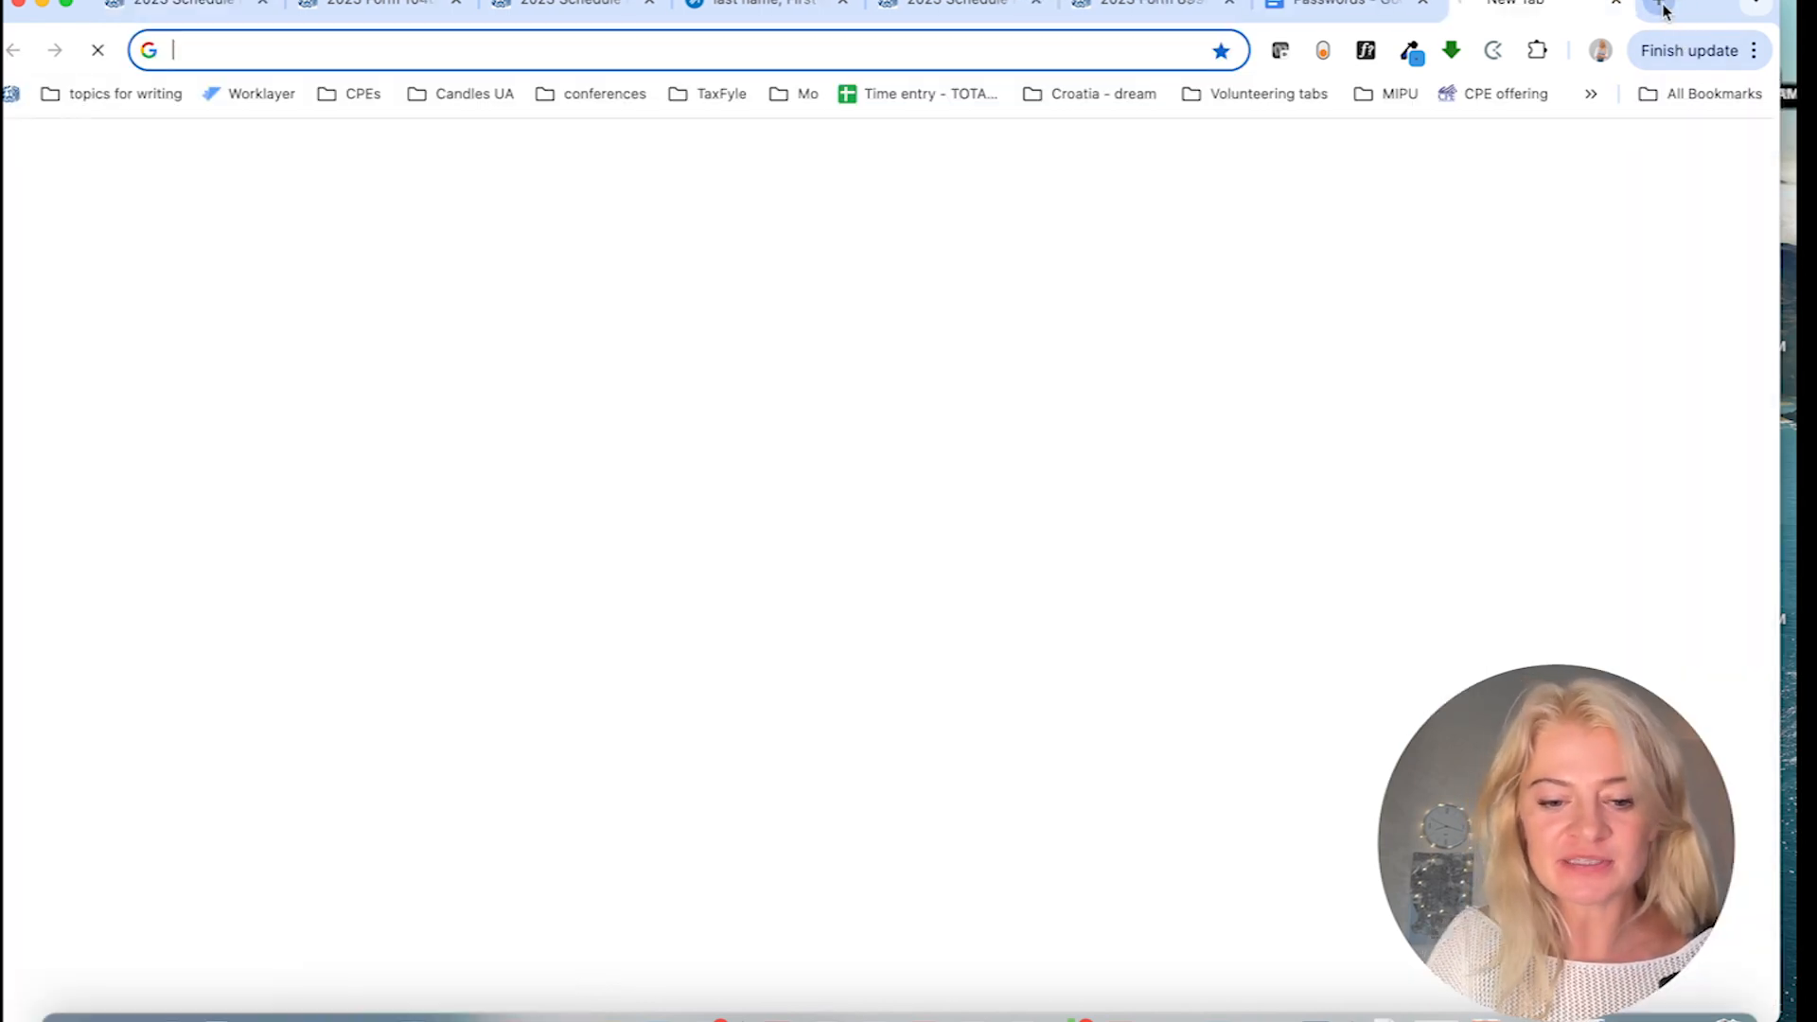
pyautogui.write('partners inst')
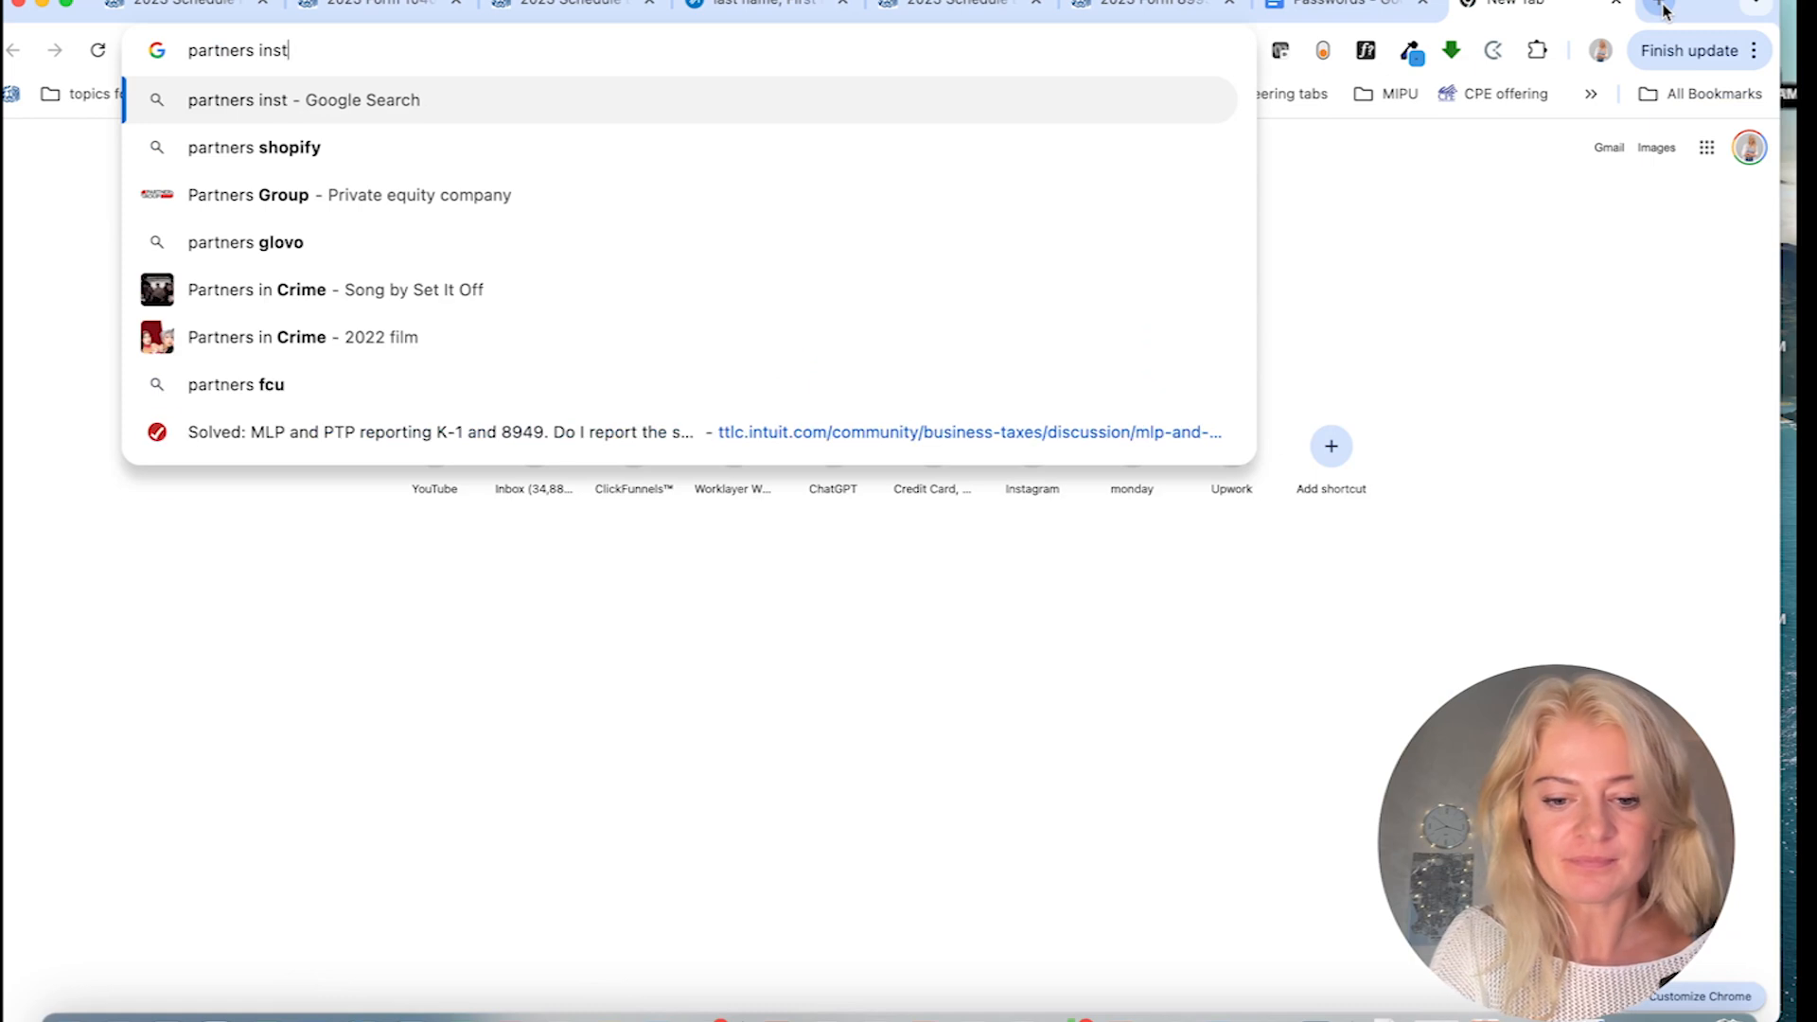
pyautogui.write('ructions for k-1')
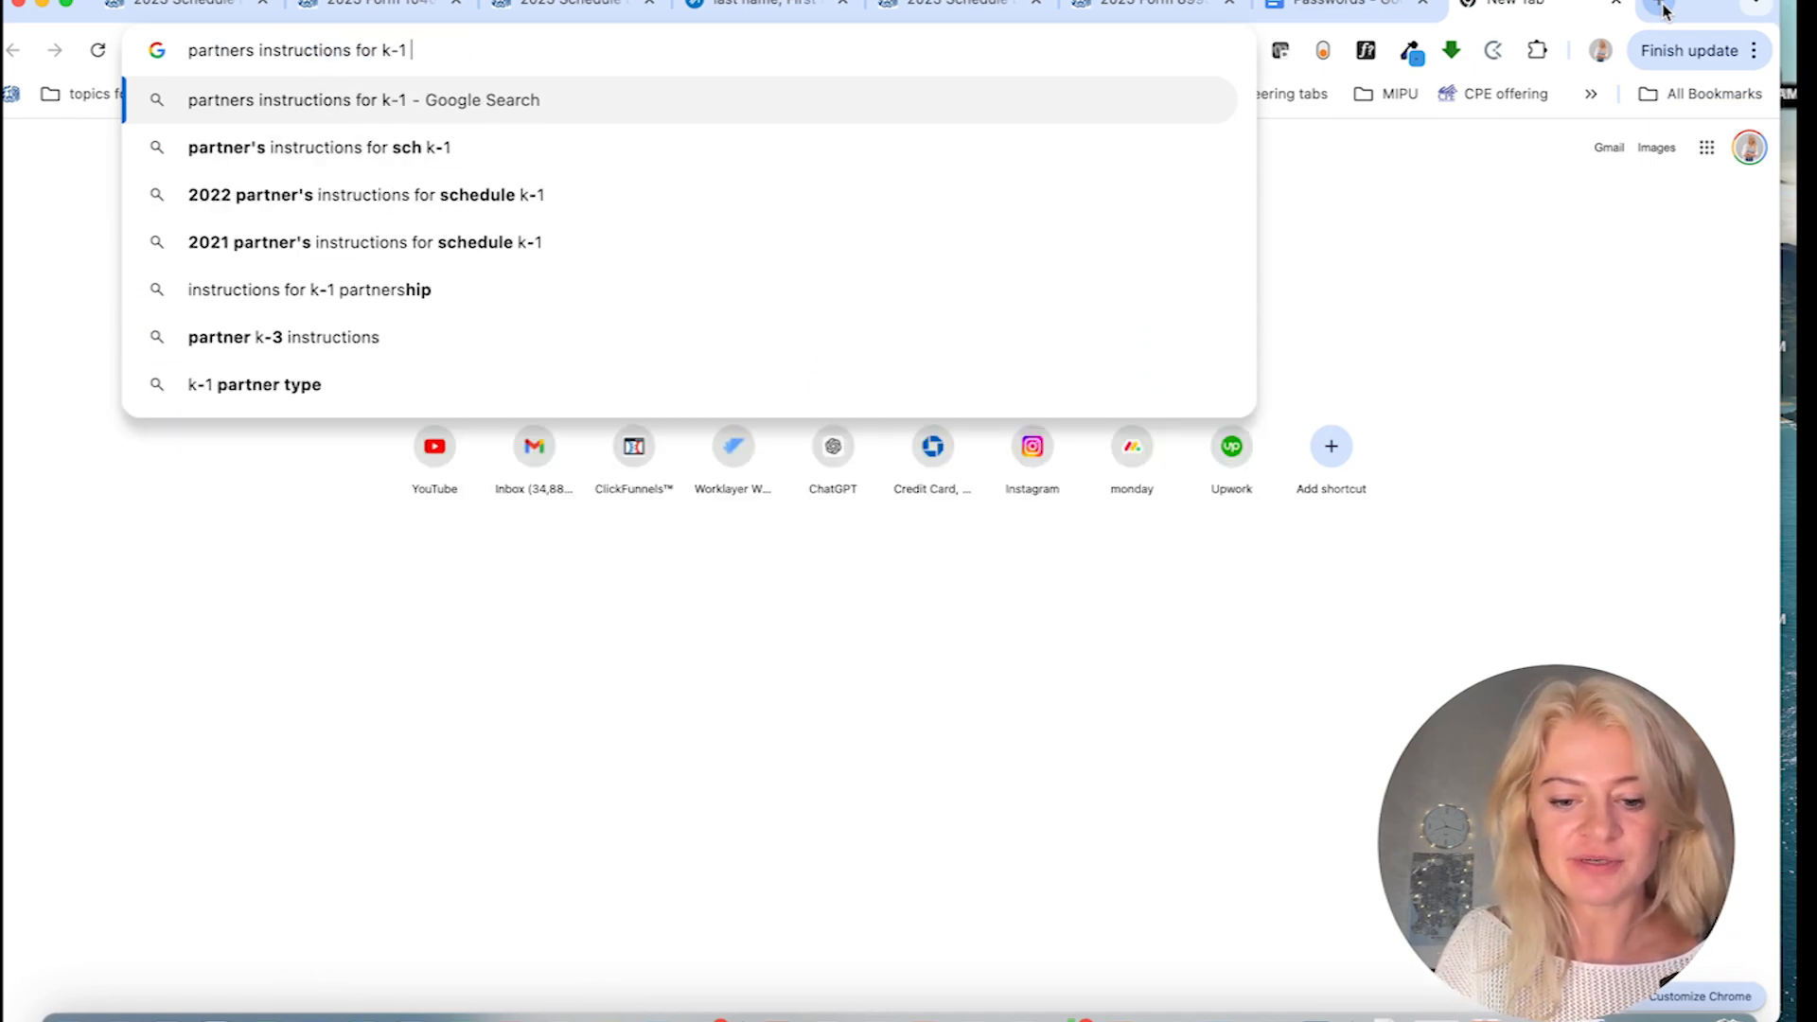
pyautogui.write(' entey 106')
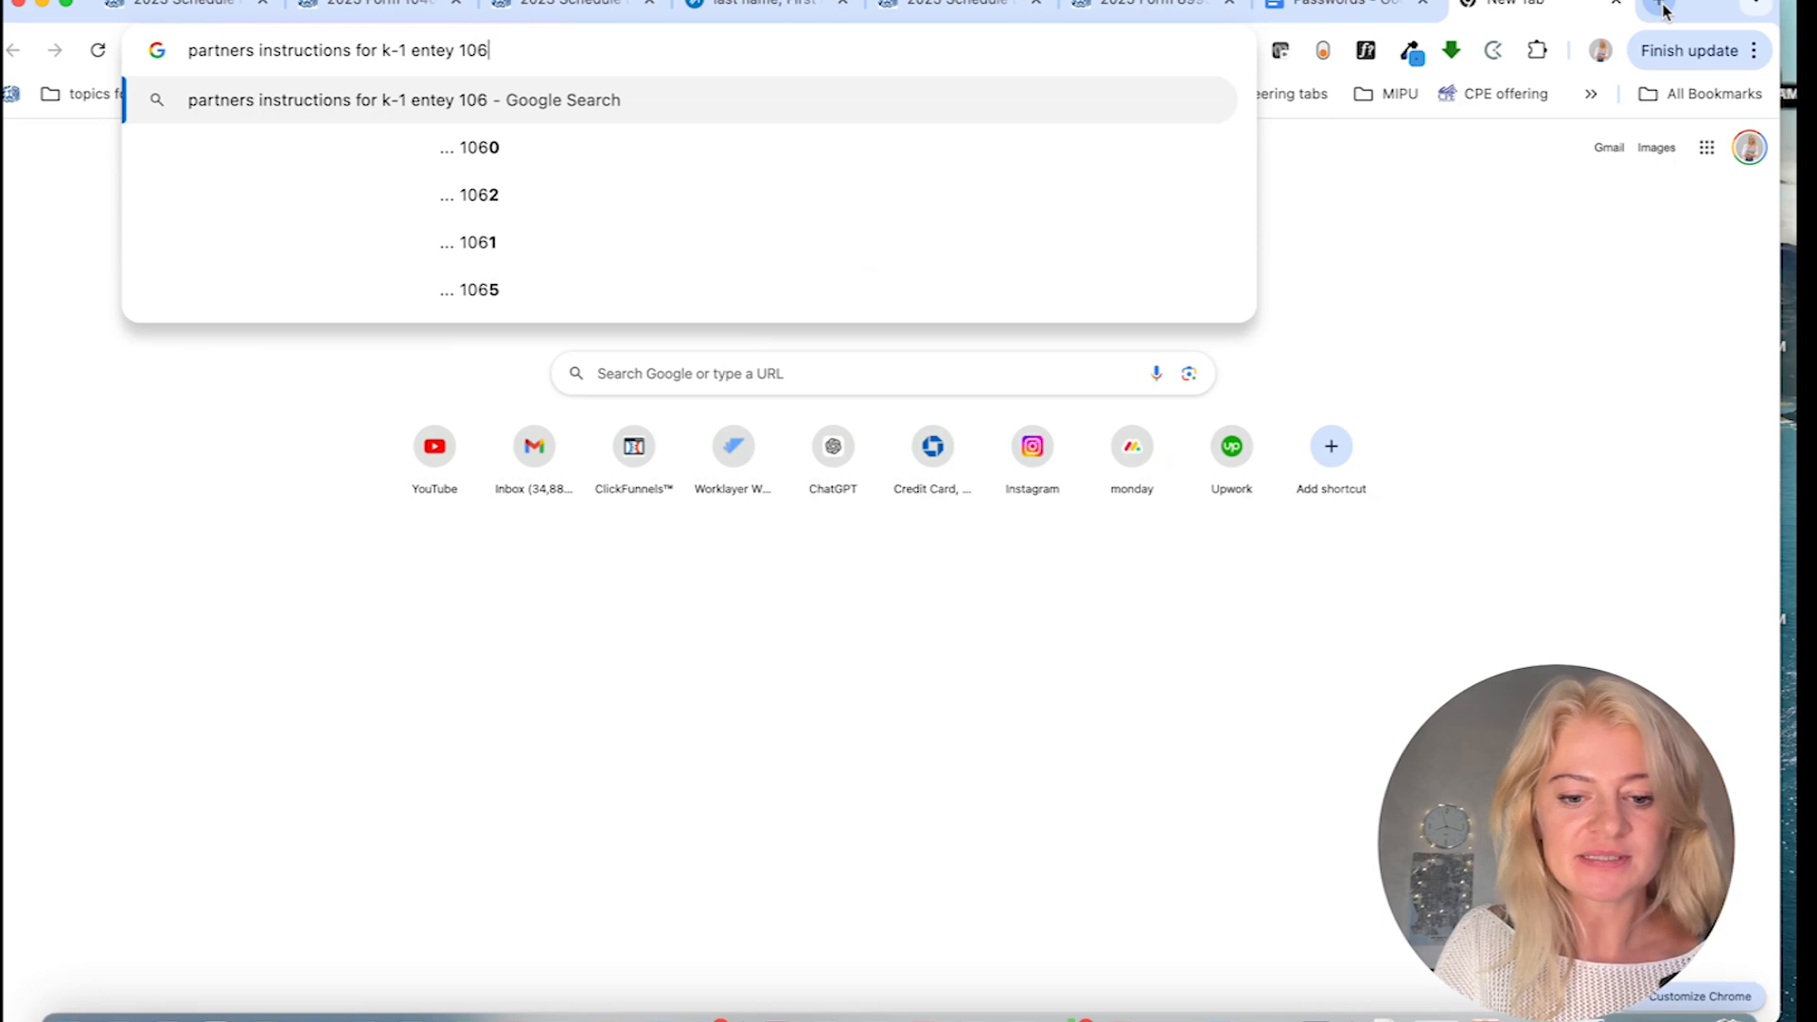
pyautogui.write('5')
pyautogui.press('Return')
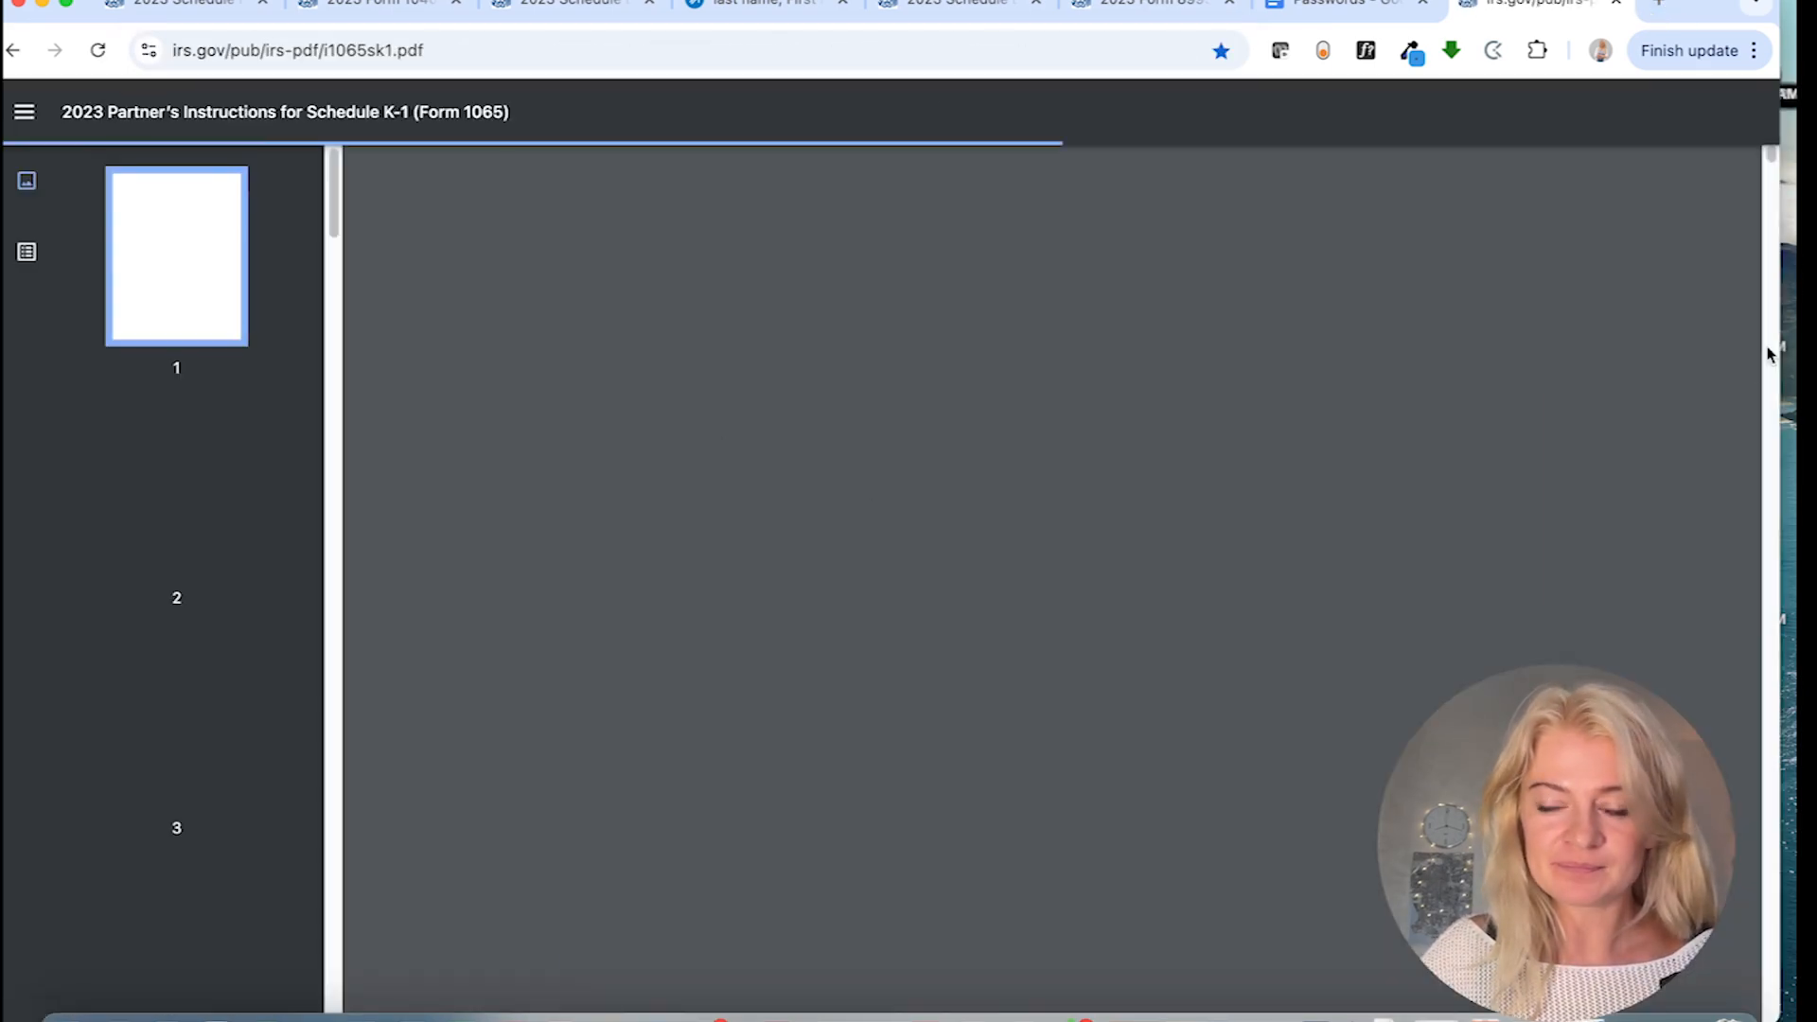
# - Find the List of Codes and References Used in Schedule K-1 on page 32 and examine its column on where to report
pyautogui.scroll(-10, 1668, 298)
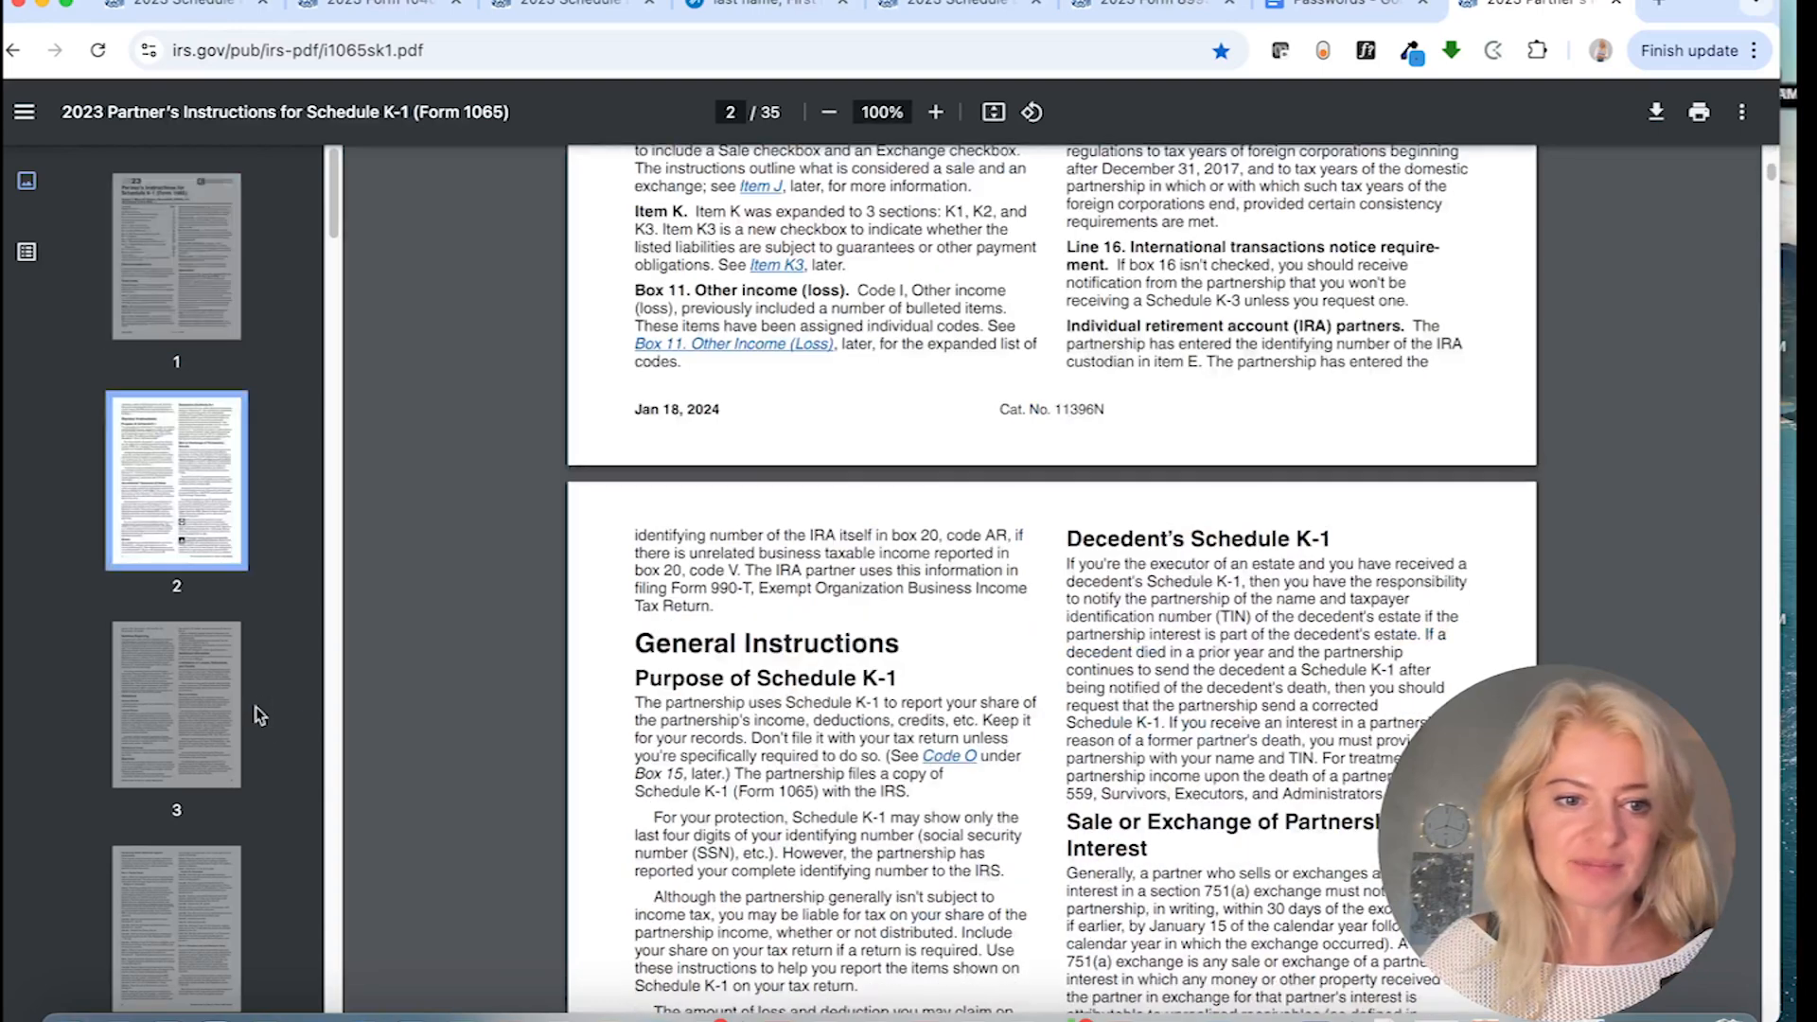
pyautogui.scroll(-10, 190, 757)
pyautogui.scroll(-20, 192, 789)
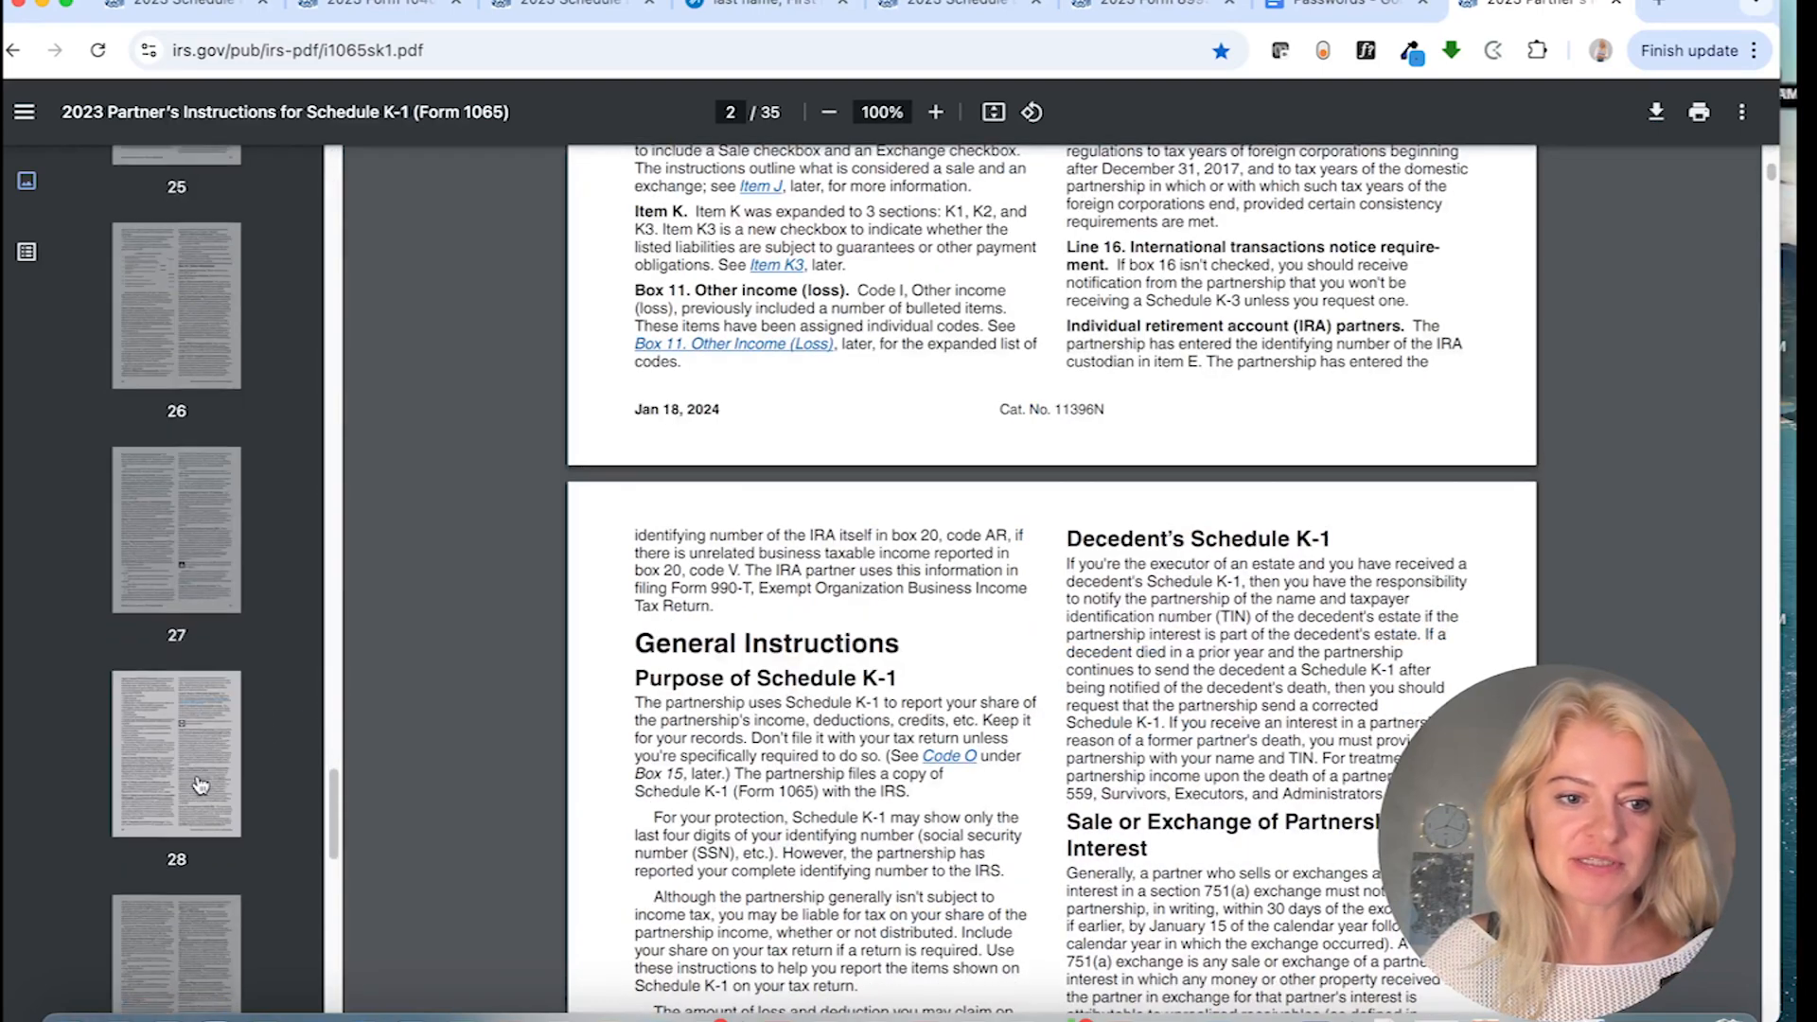
pyautogui.click(212, 453)
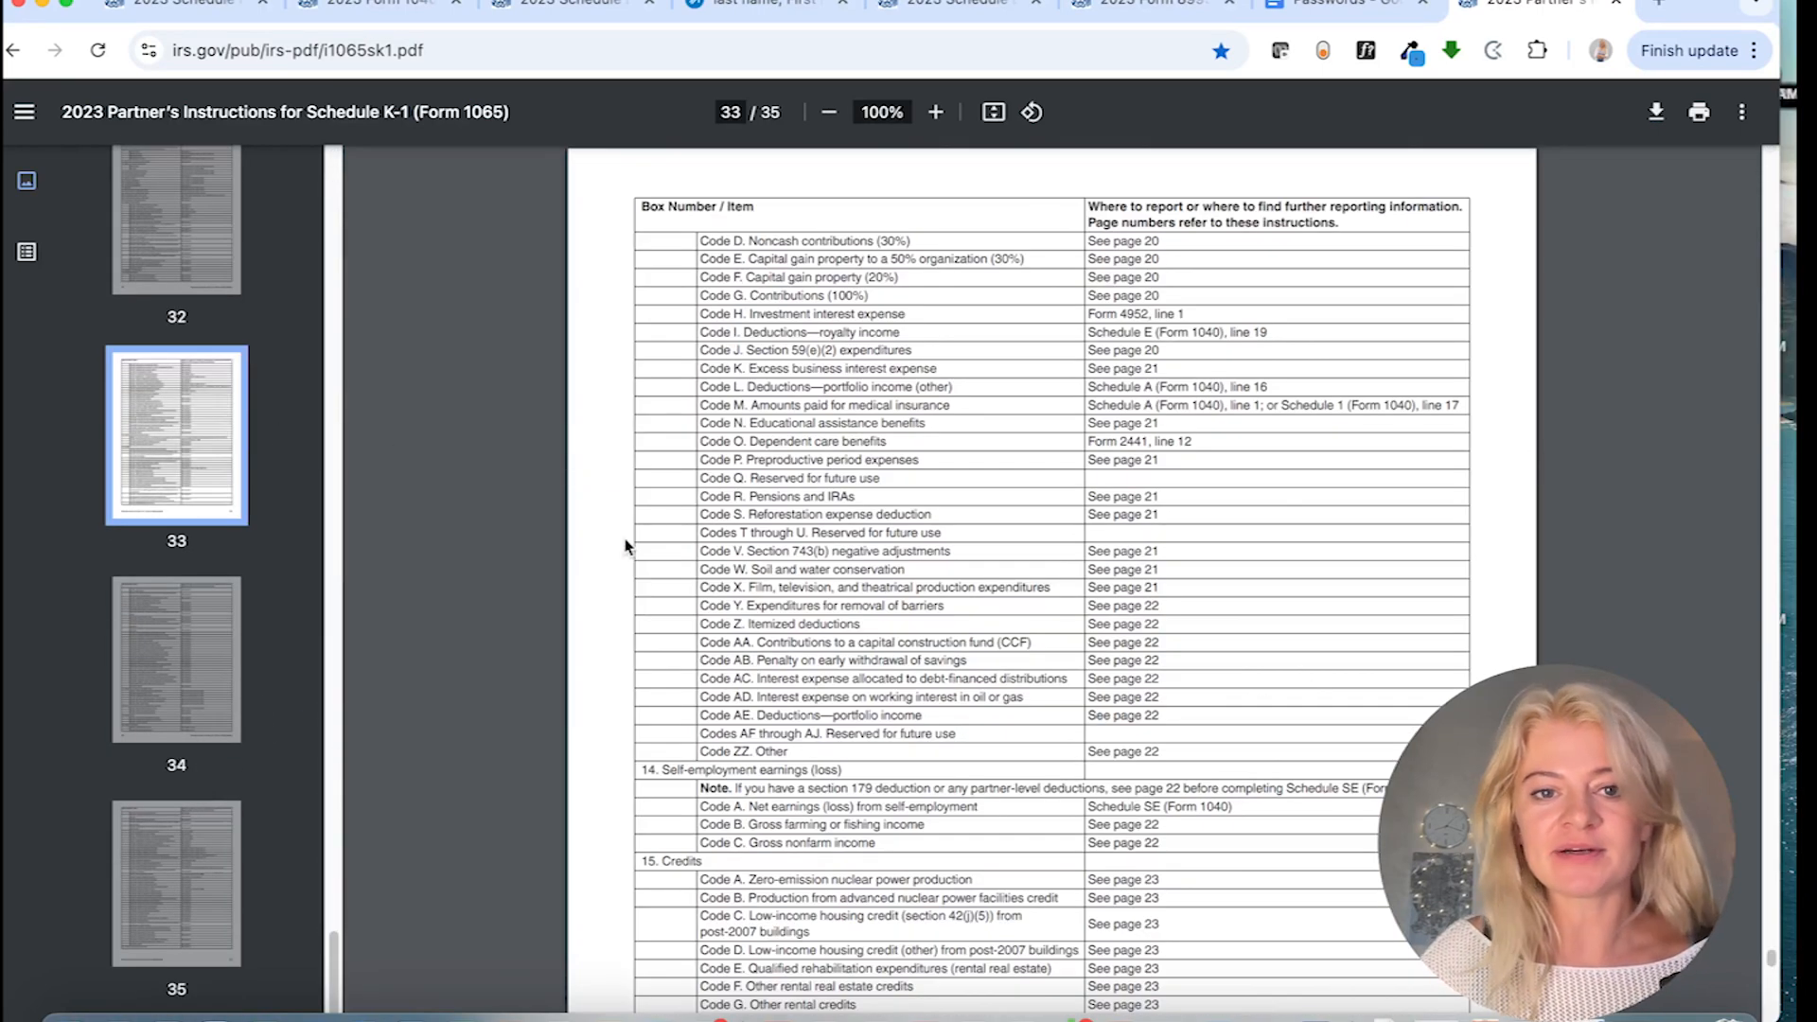
pyautogui.scroll(10, 660, 527)
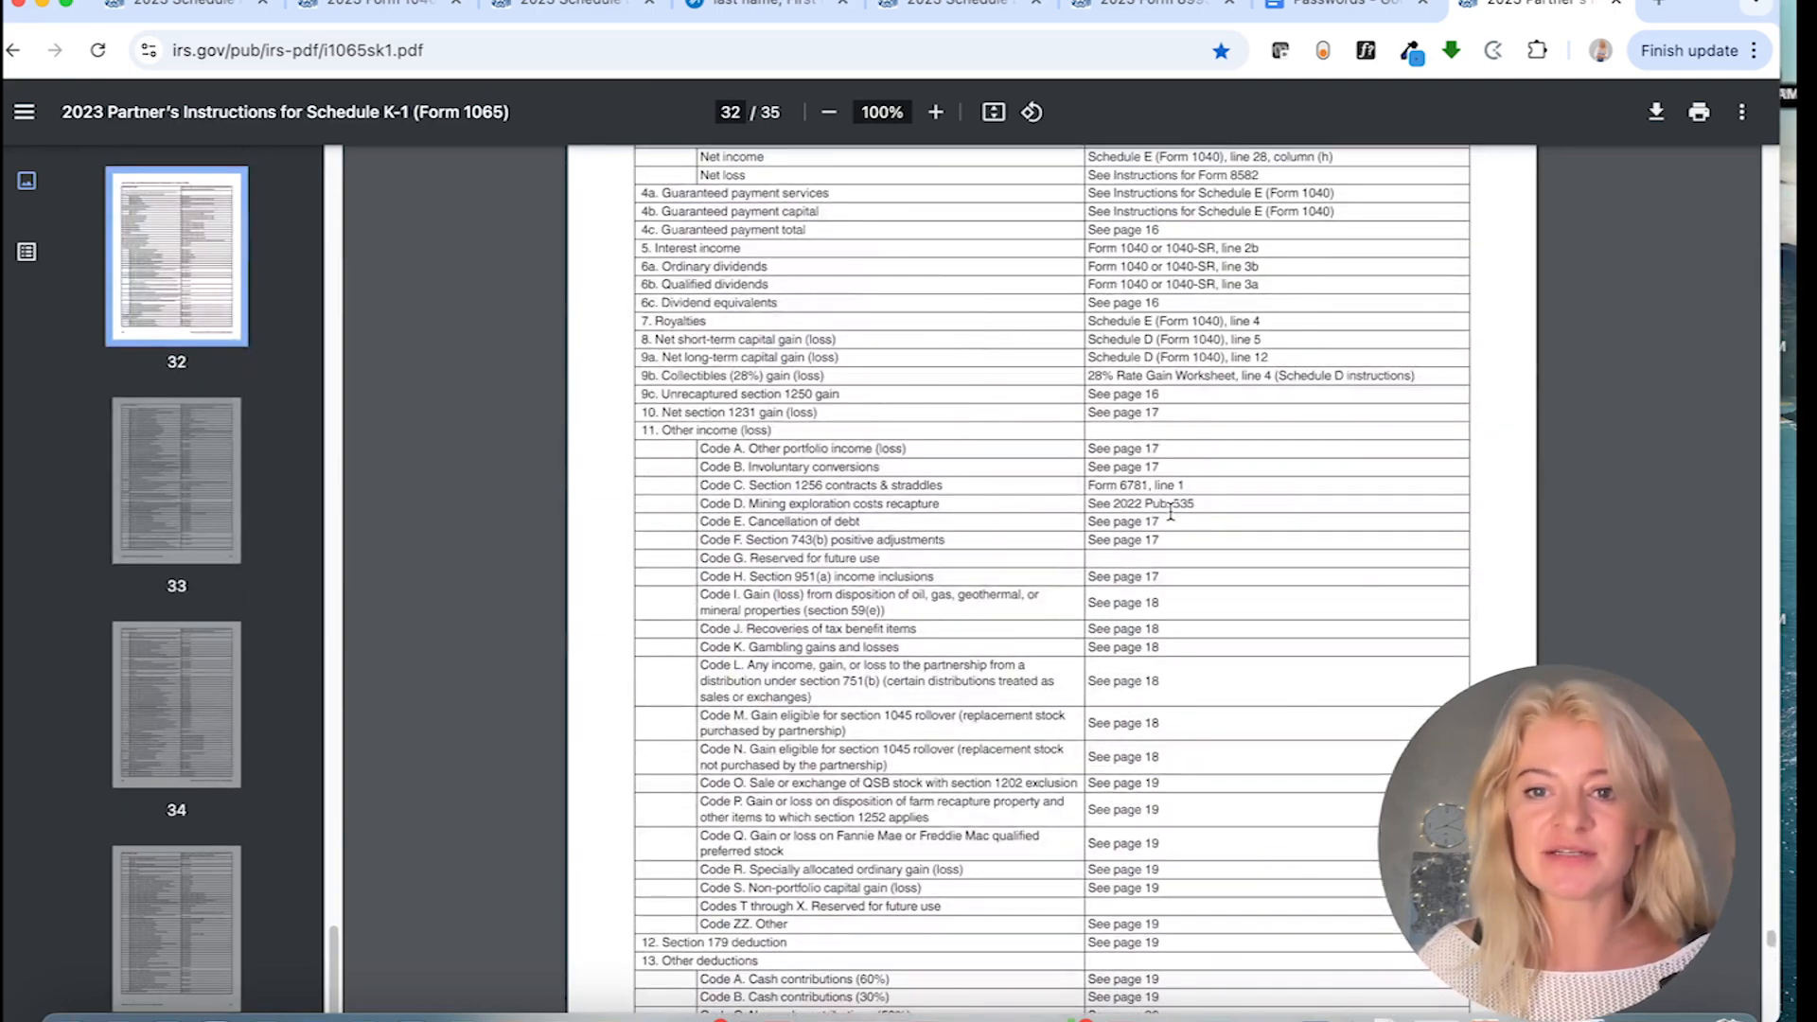
pyautogui.scroll(3, 1174, 512)
pyautogui.scroll(4, 1213, 509)
pyautogui.moveTo(644, 449); pyautogui.dragTo(735, 447)
pyautogui.moveTo(1130, 445); pyautogui.dragTo(1289, 464)
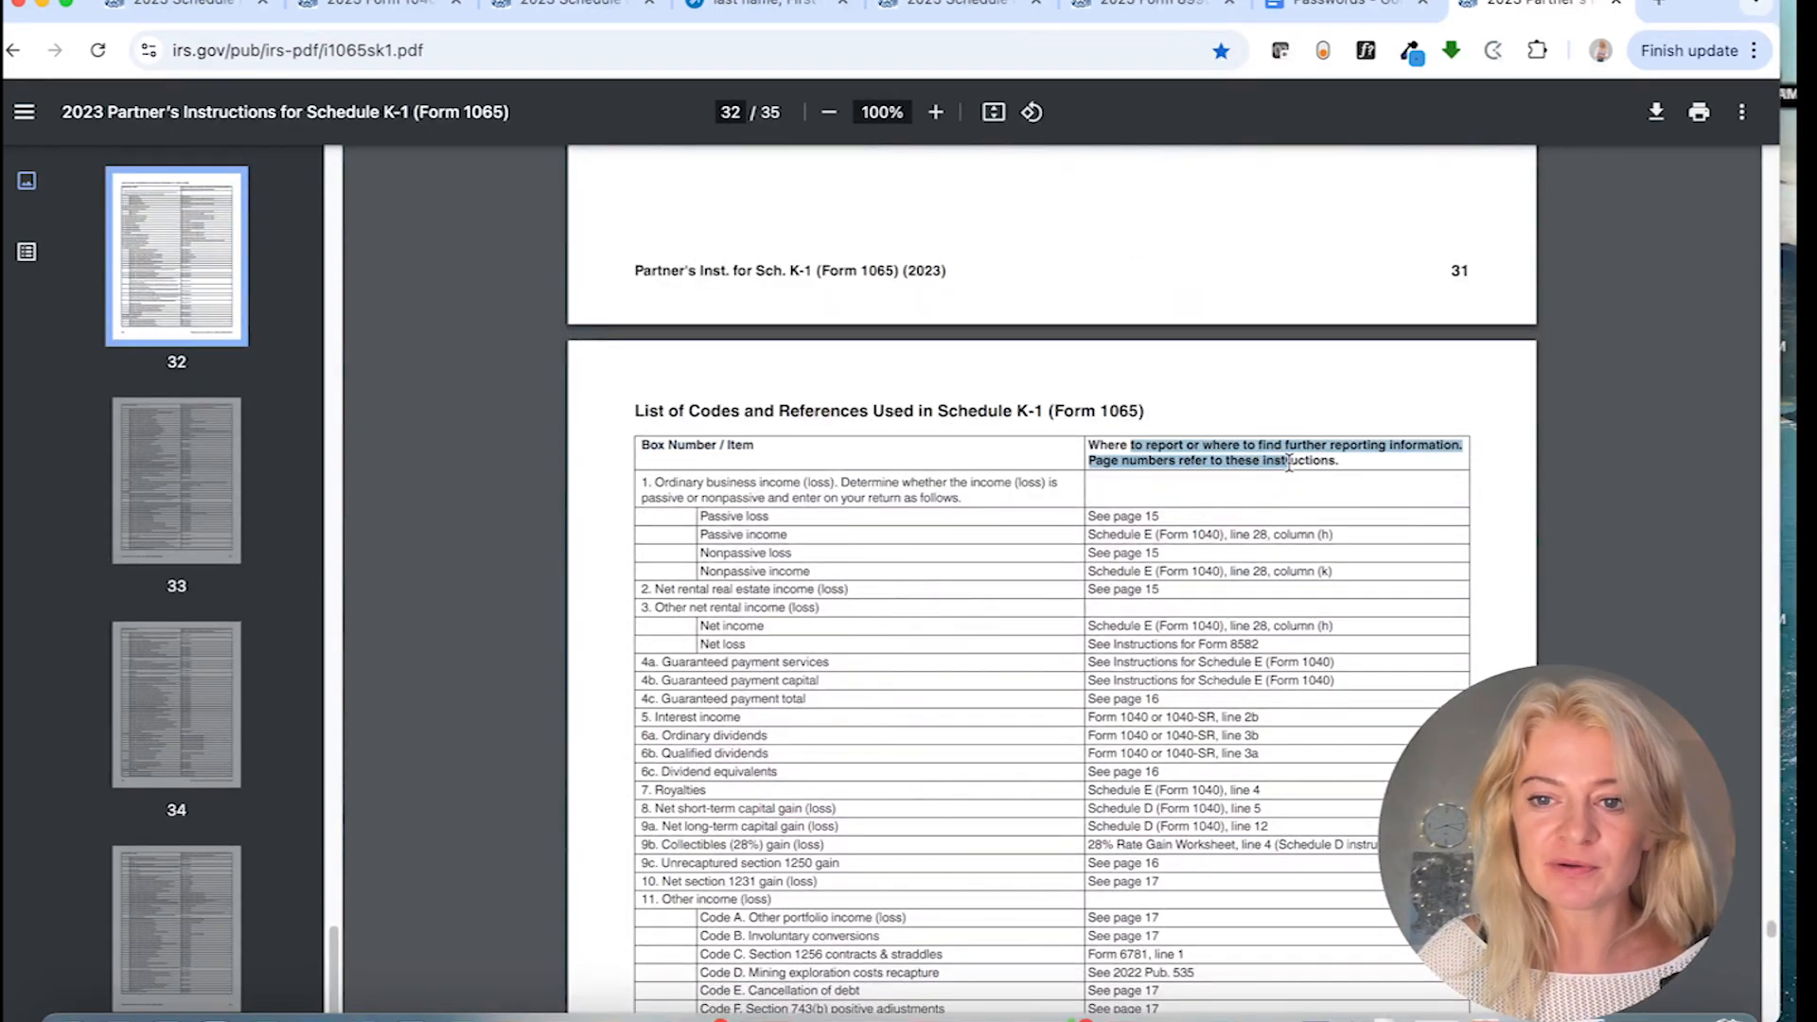
pyautogui.click(1141, 610)
# - Look up where box 20 code A, Investment income, is reported in the list of codes
pyautogui.scroll(-20, 644, 596)
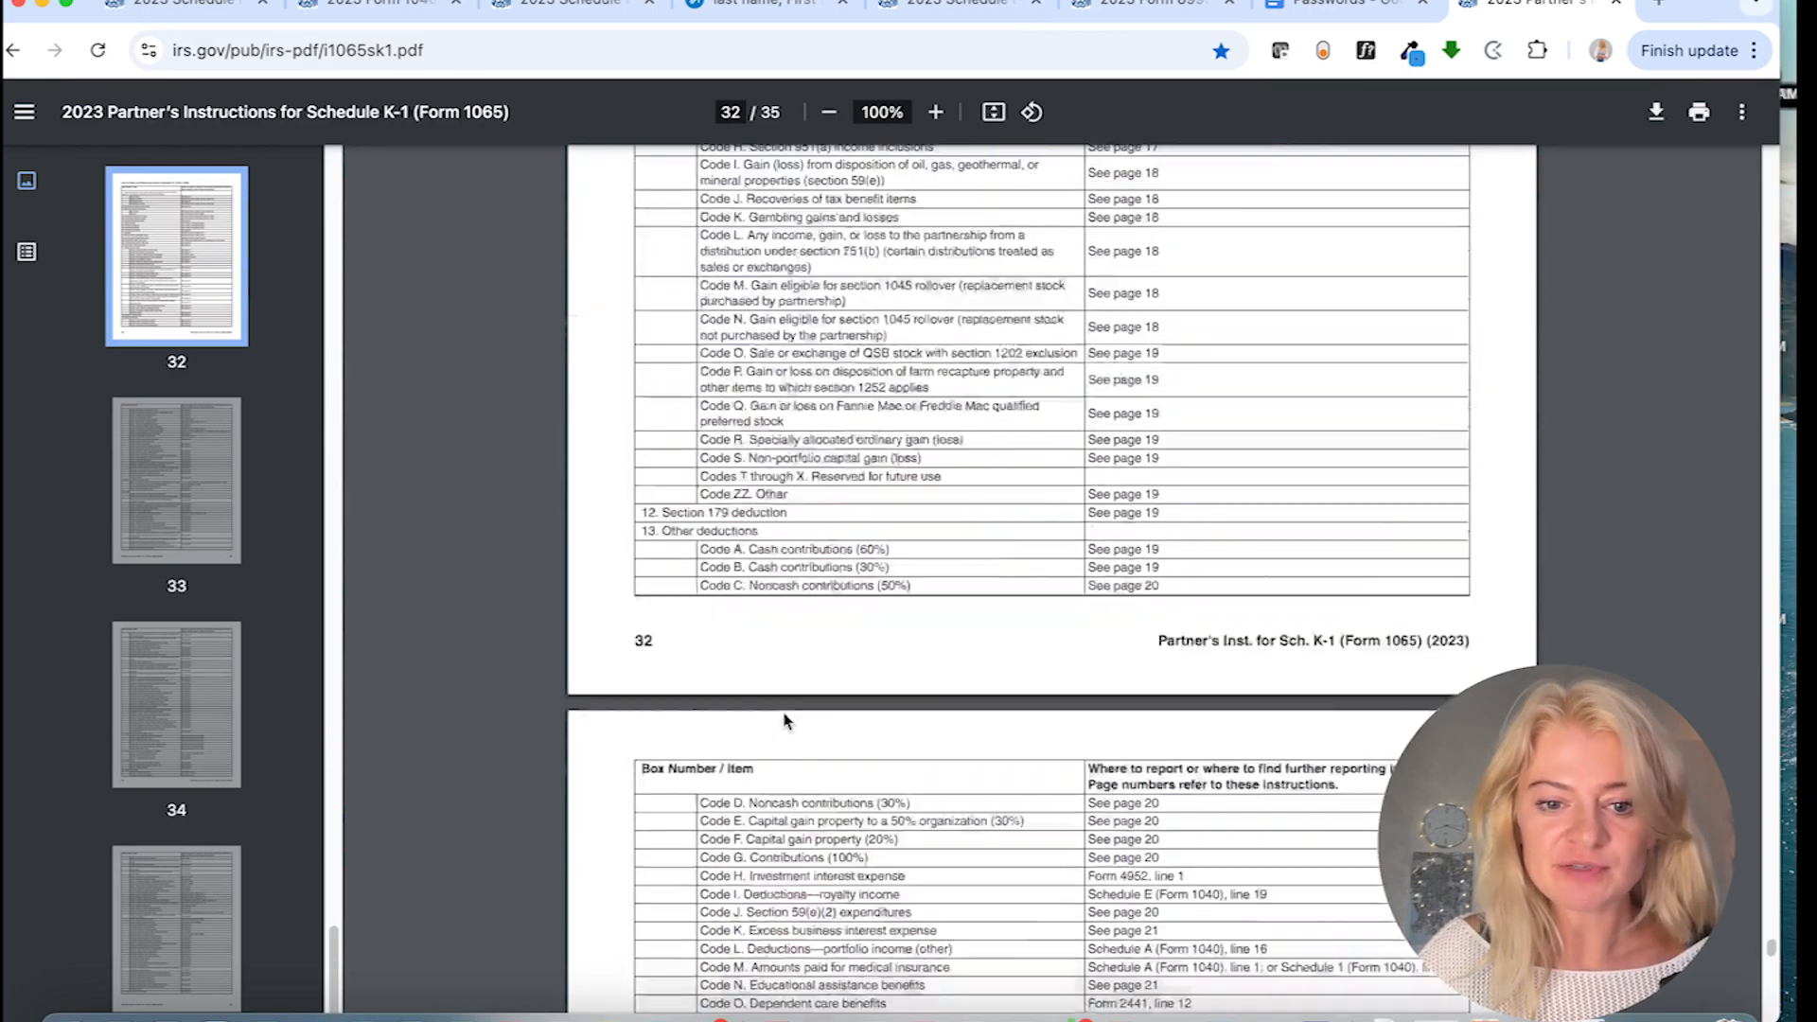
pyautogui.scroll(-8, 789, 720)
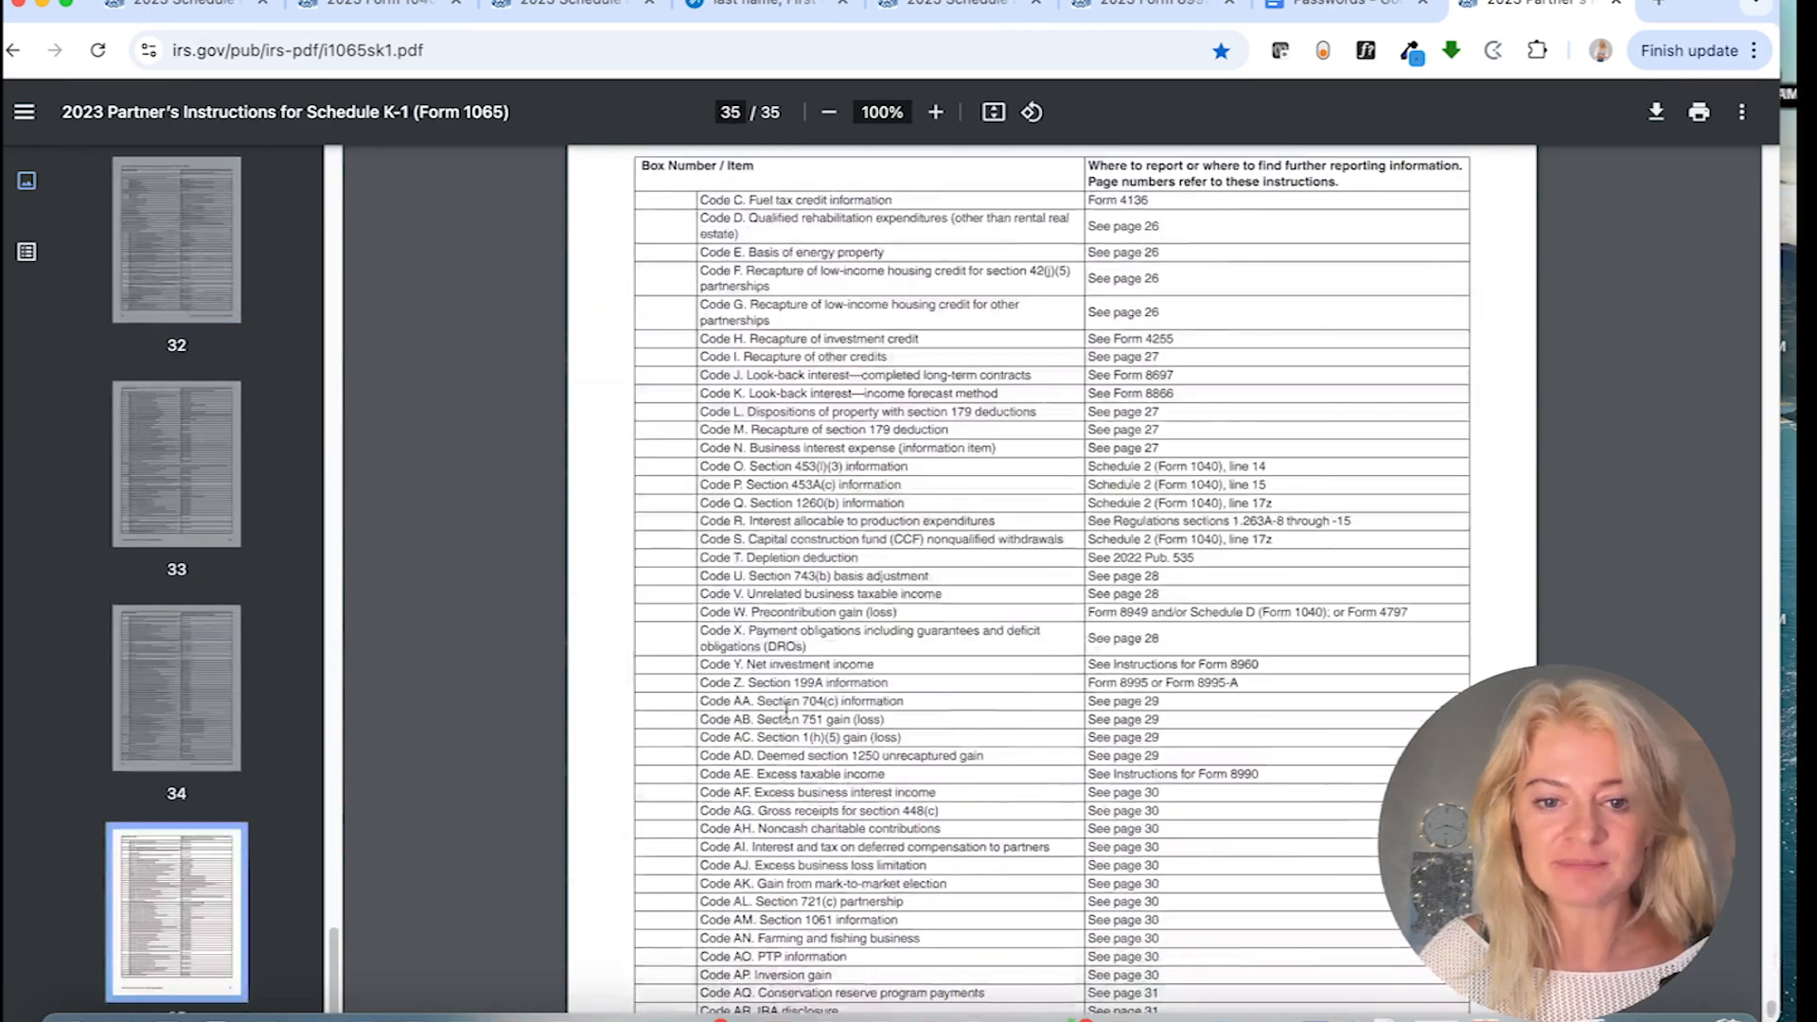
pyautogui.scroll(6, 836, 781)
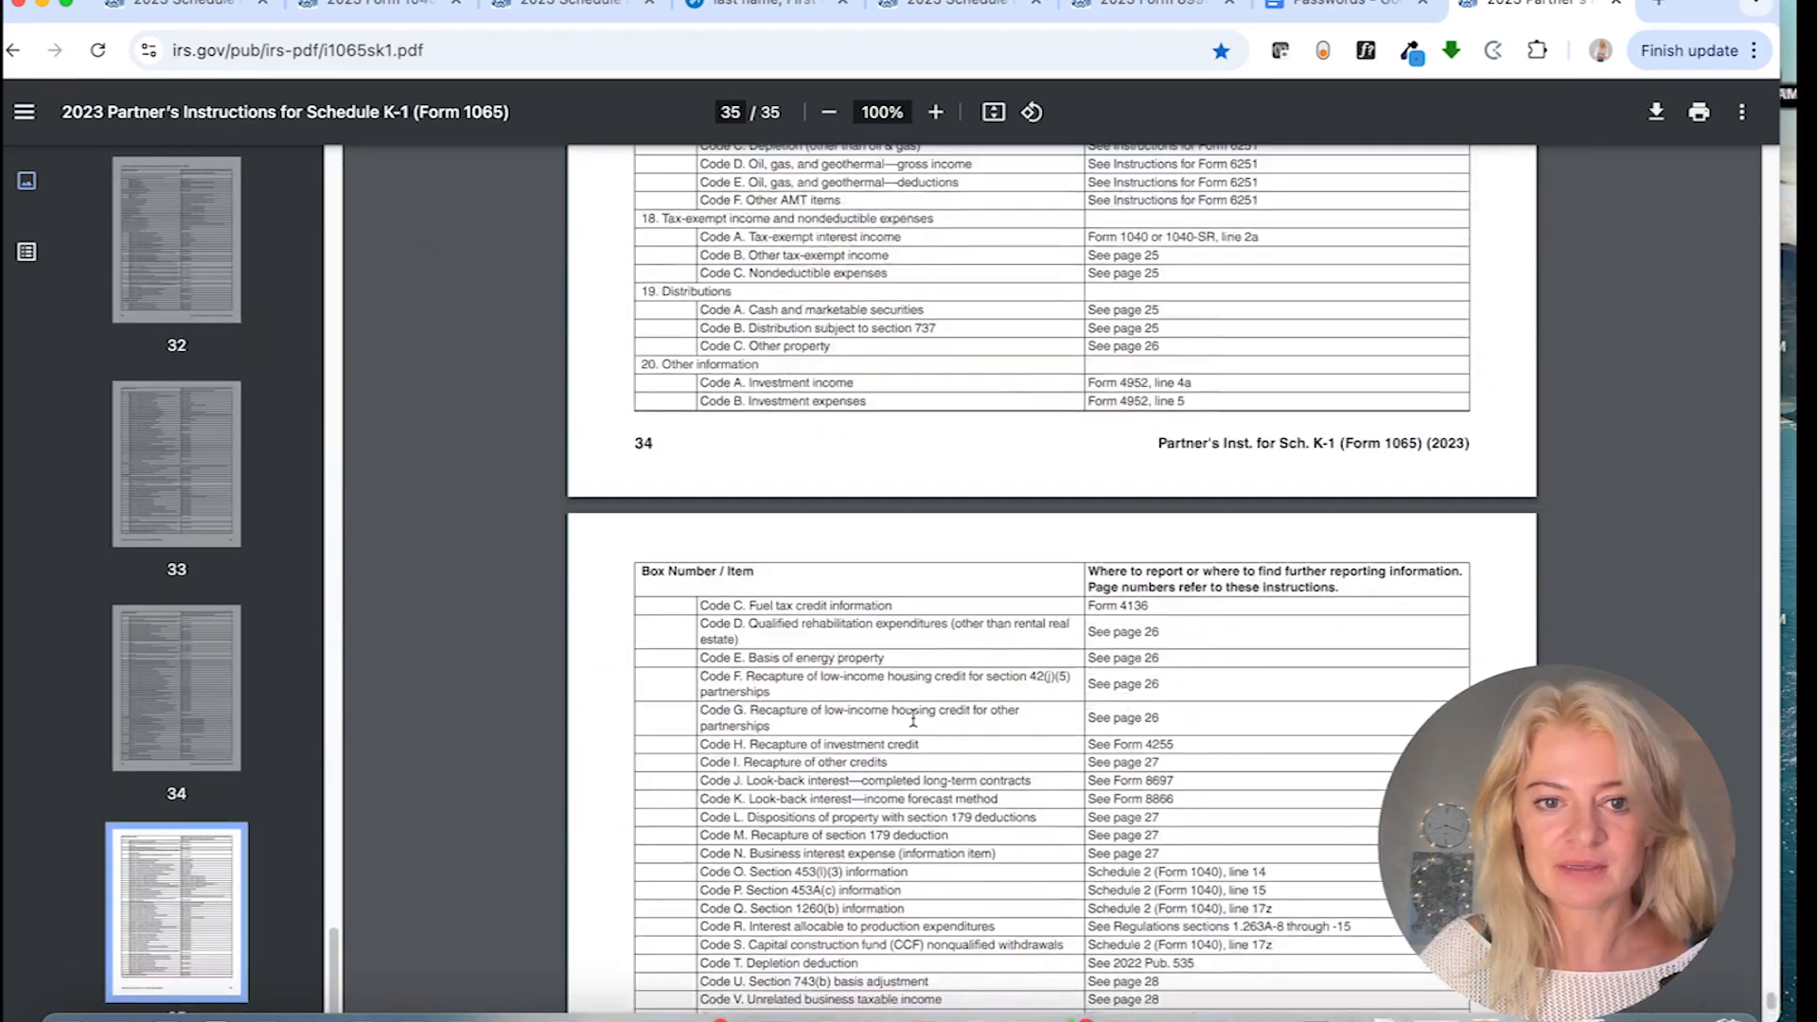
pyautogui.scroll(3, 1075, 527)
pyautogui.moveTo(1125, 528); pyautogui.dragTo(1150, 530)
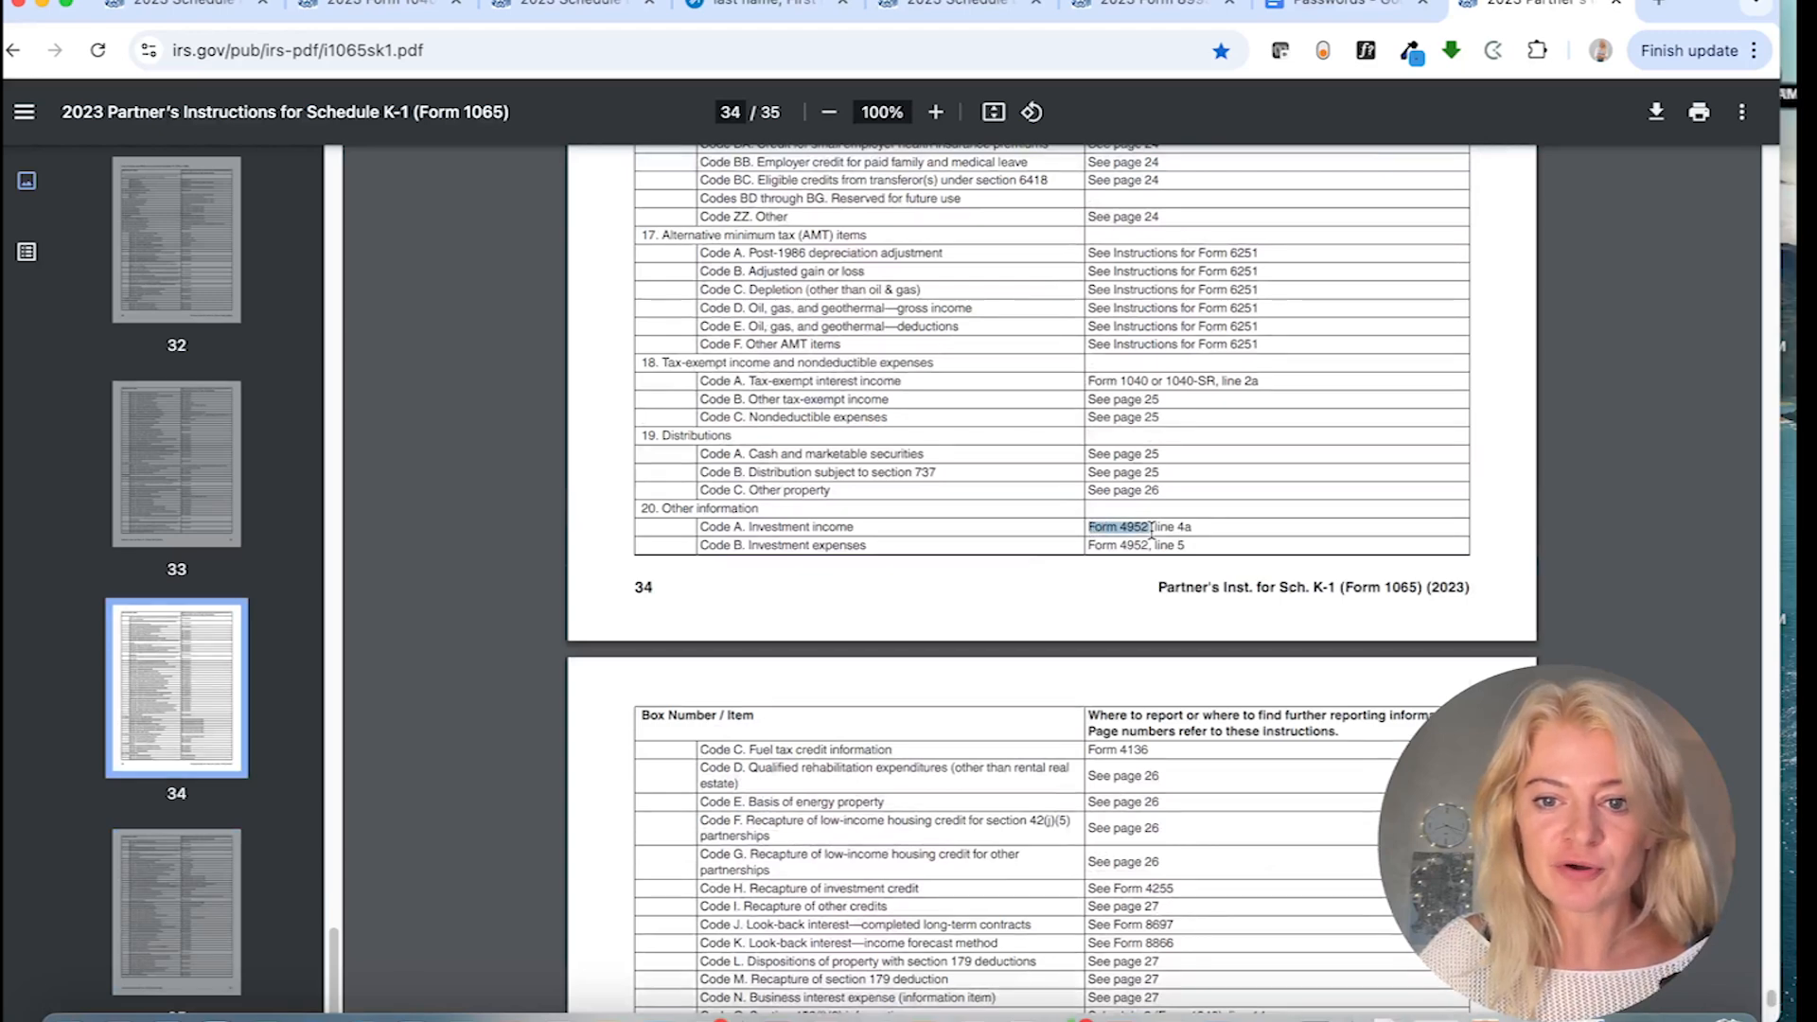
# - Search the web for Form 4952 and open the current revision's PDF from its IRS page
pyautogui.click(1659, 6)
pyautogui.write('Form 4952,')
pyautogui.press('Return')
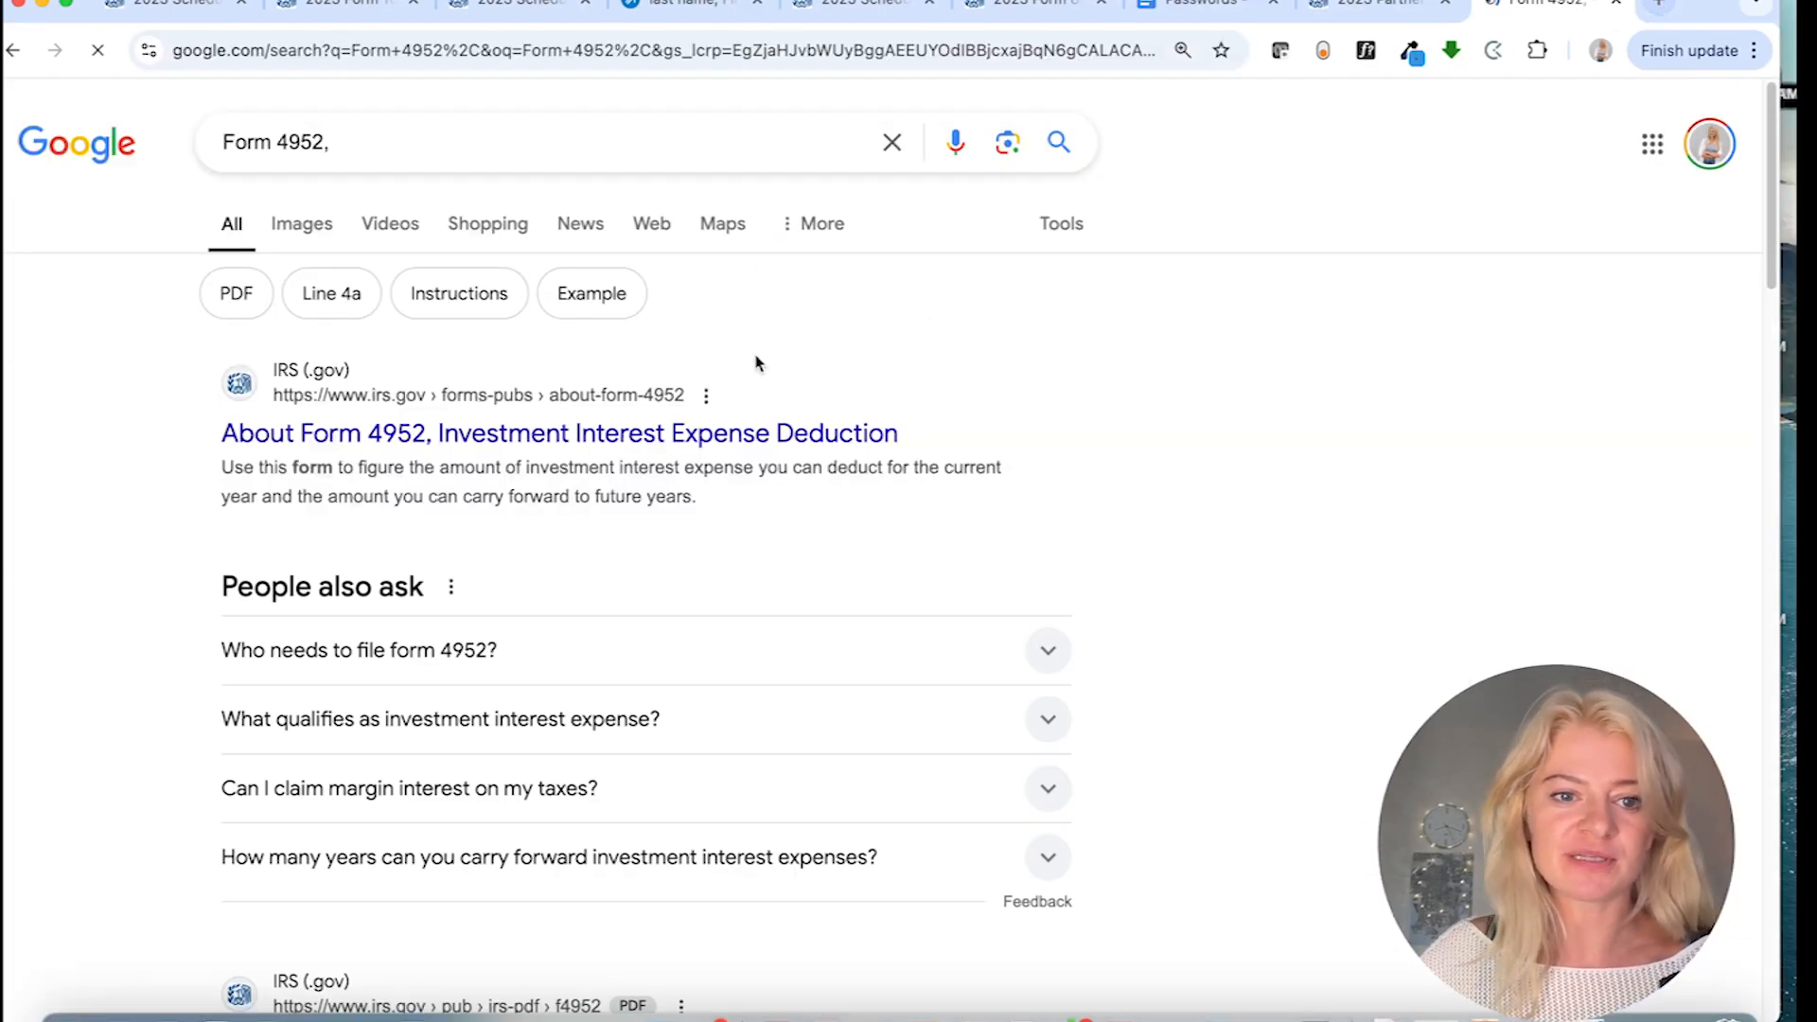
pyautogui.click(641, 441)
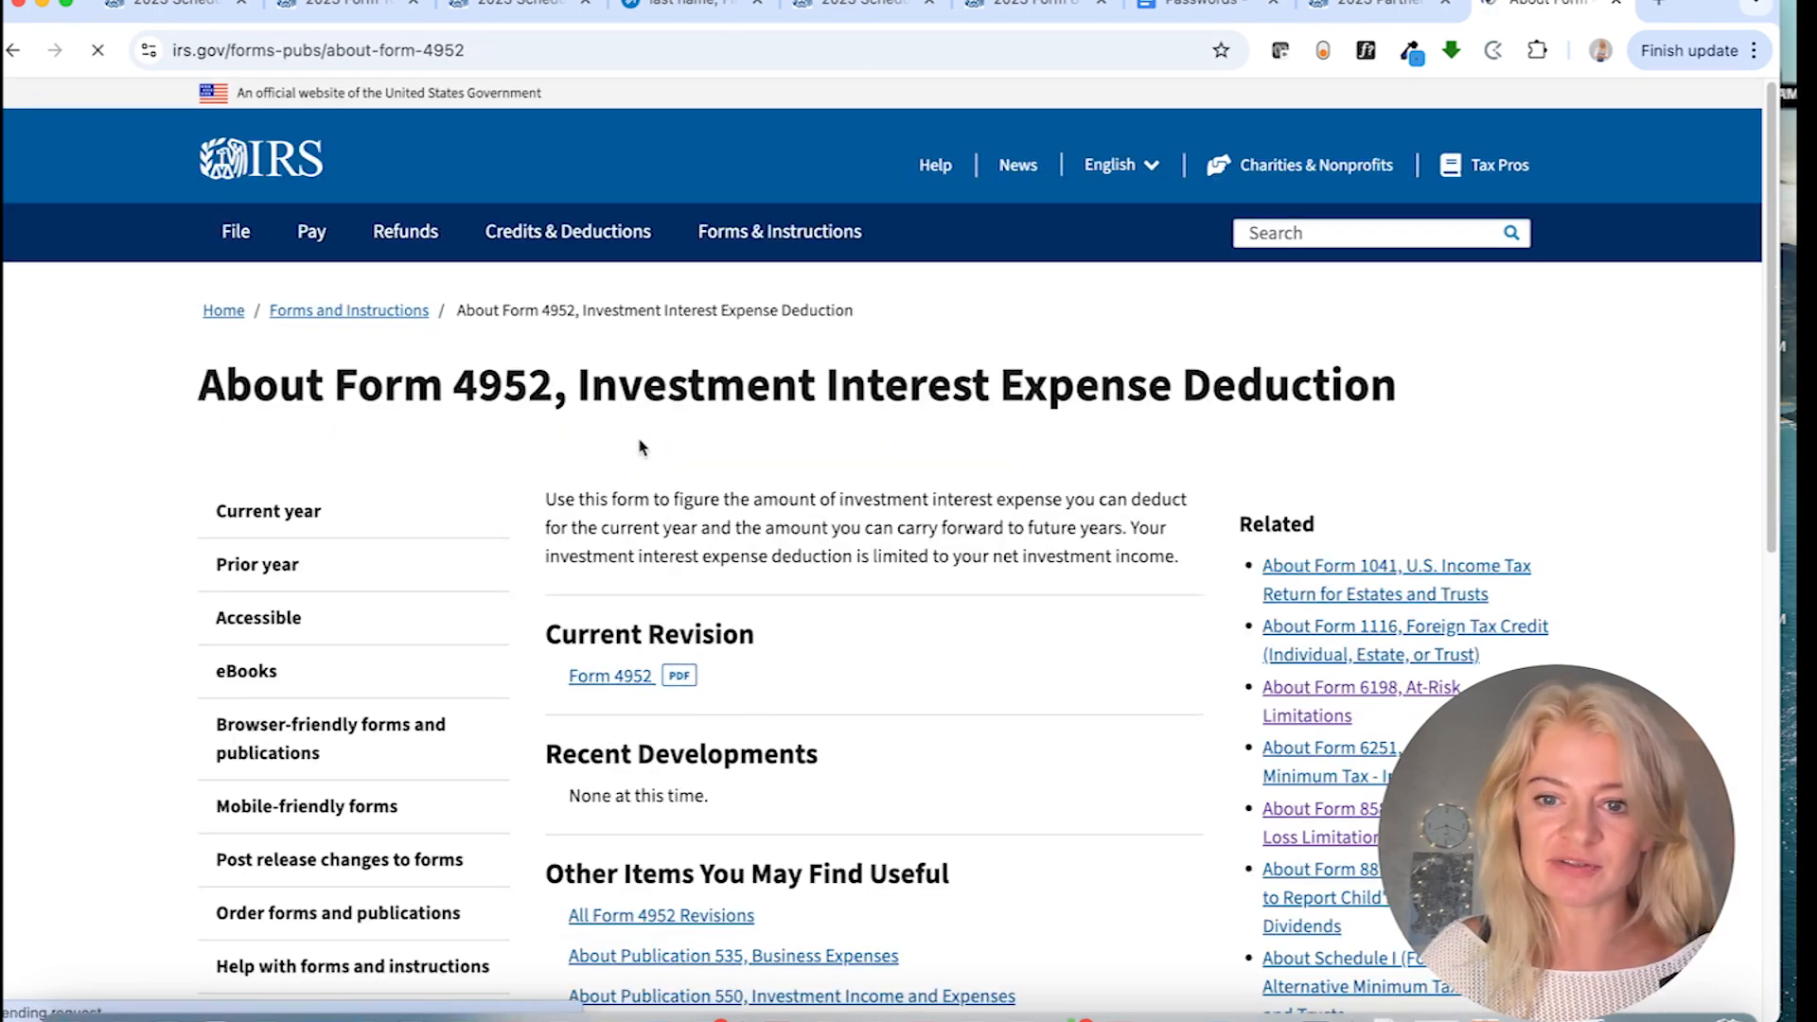
pyautogui.click(647, 677)
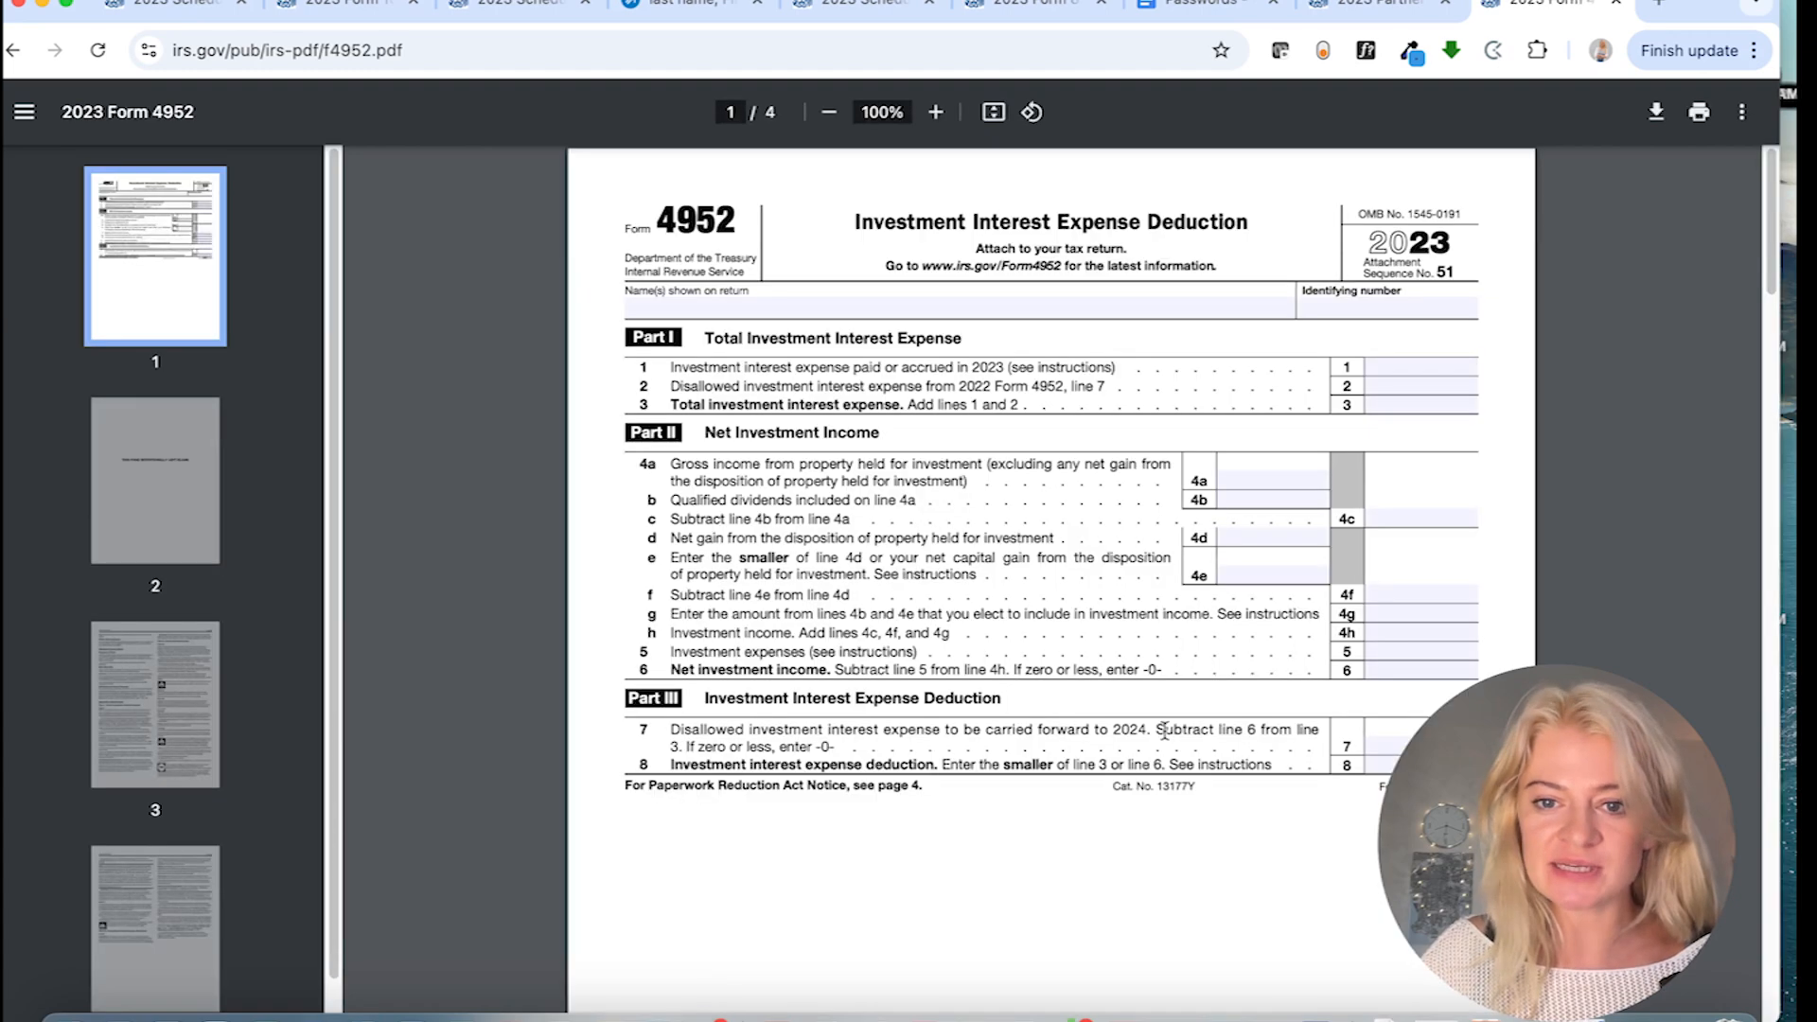
# - Return to the 2023 Partner's Instructions for Schedule K-1 and review the reporting references for the box 20 codes
pyautogui.click(1359, 4)
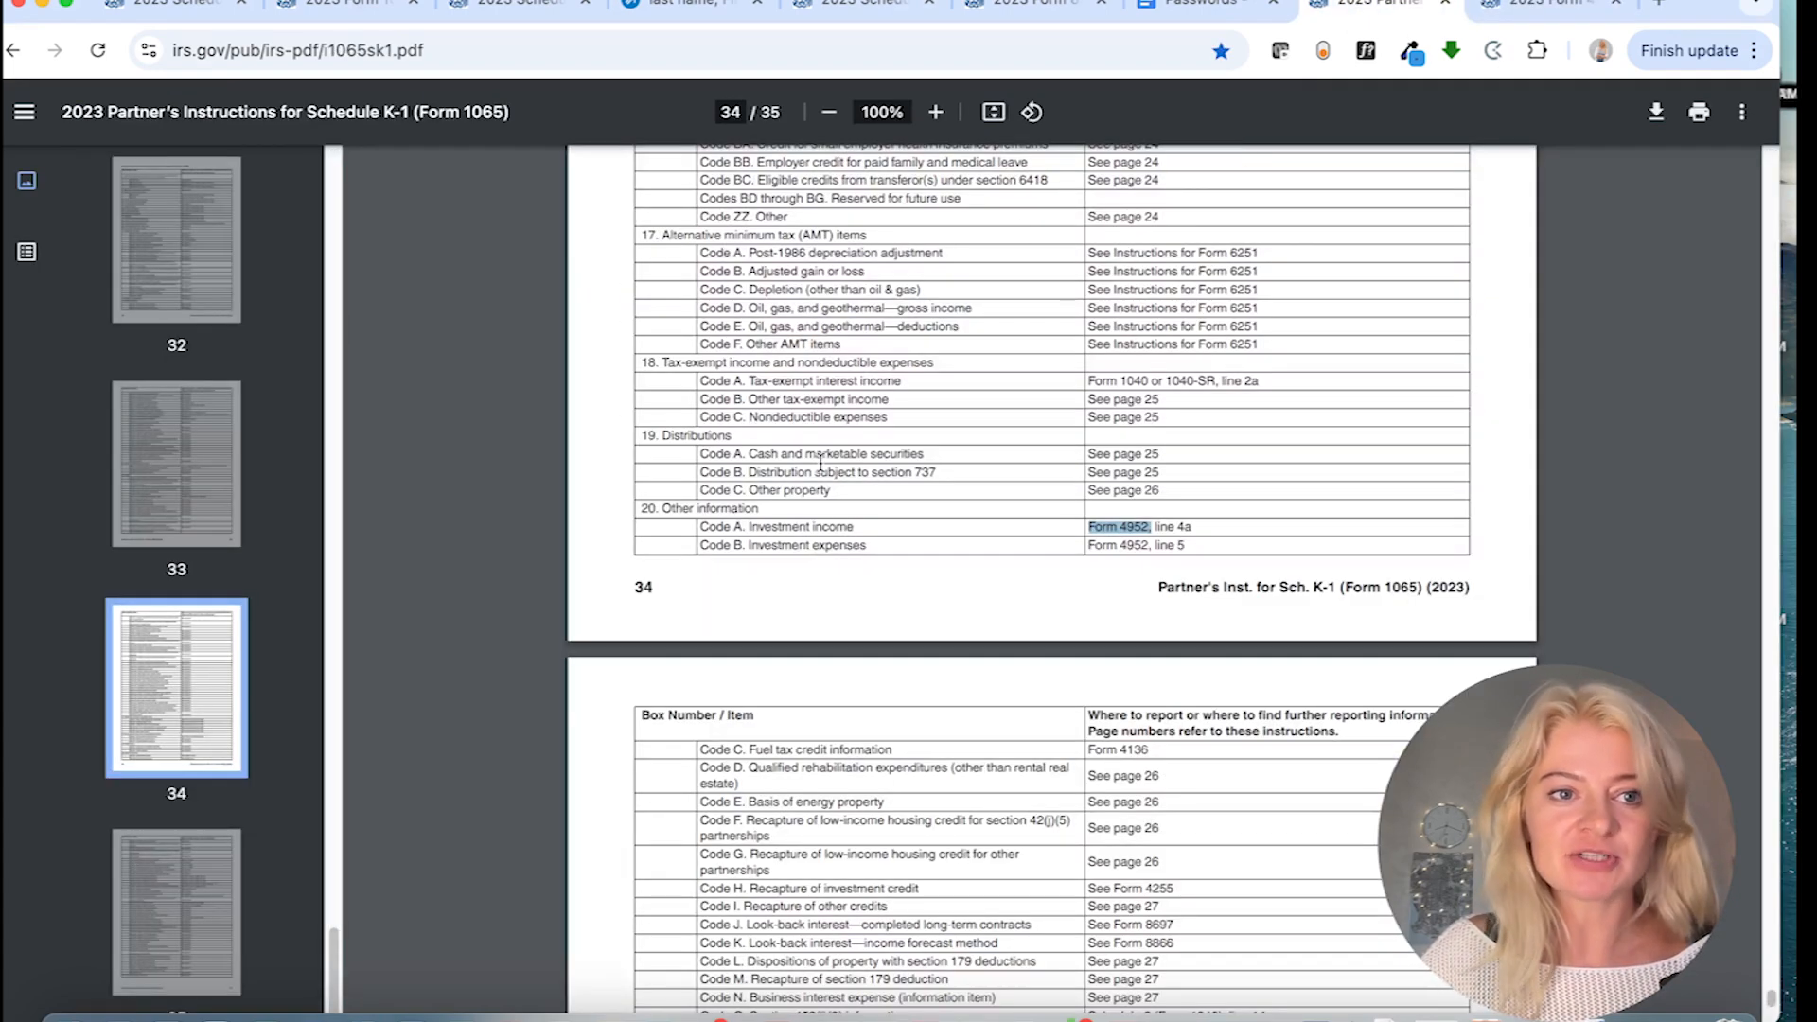
pyautogui.scroll(4, 820, 461)
pyautogui.moveTo(70, 119); pyautogui.dragTo(432, 113)
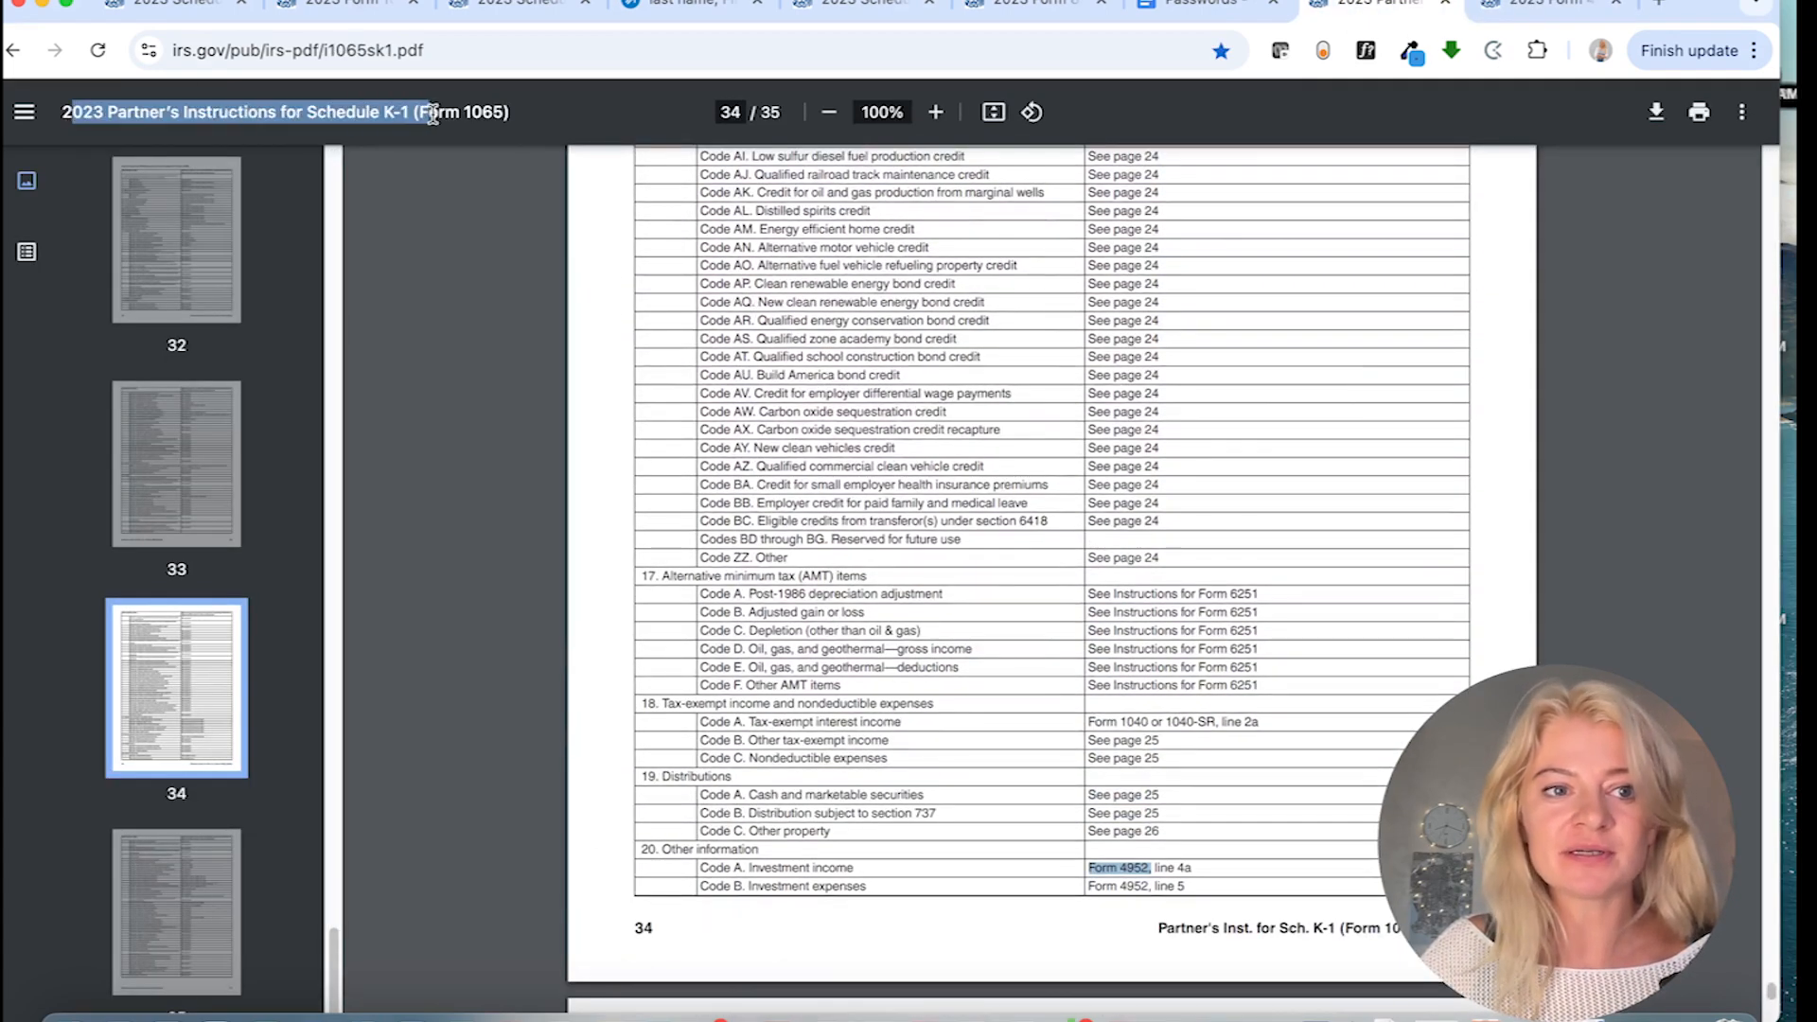
pyautogui.scroll(4, 845, 452)
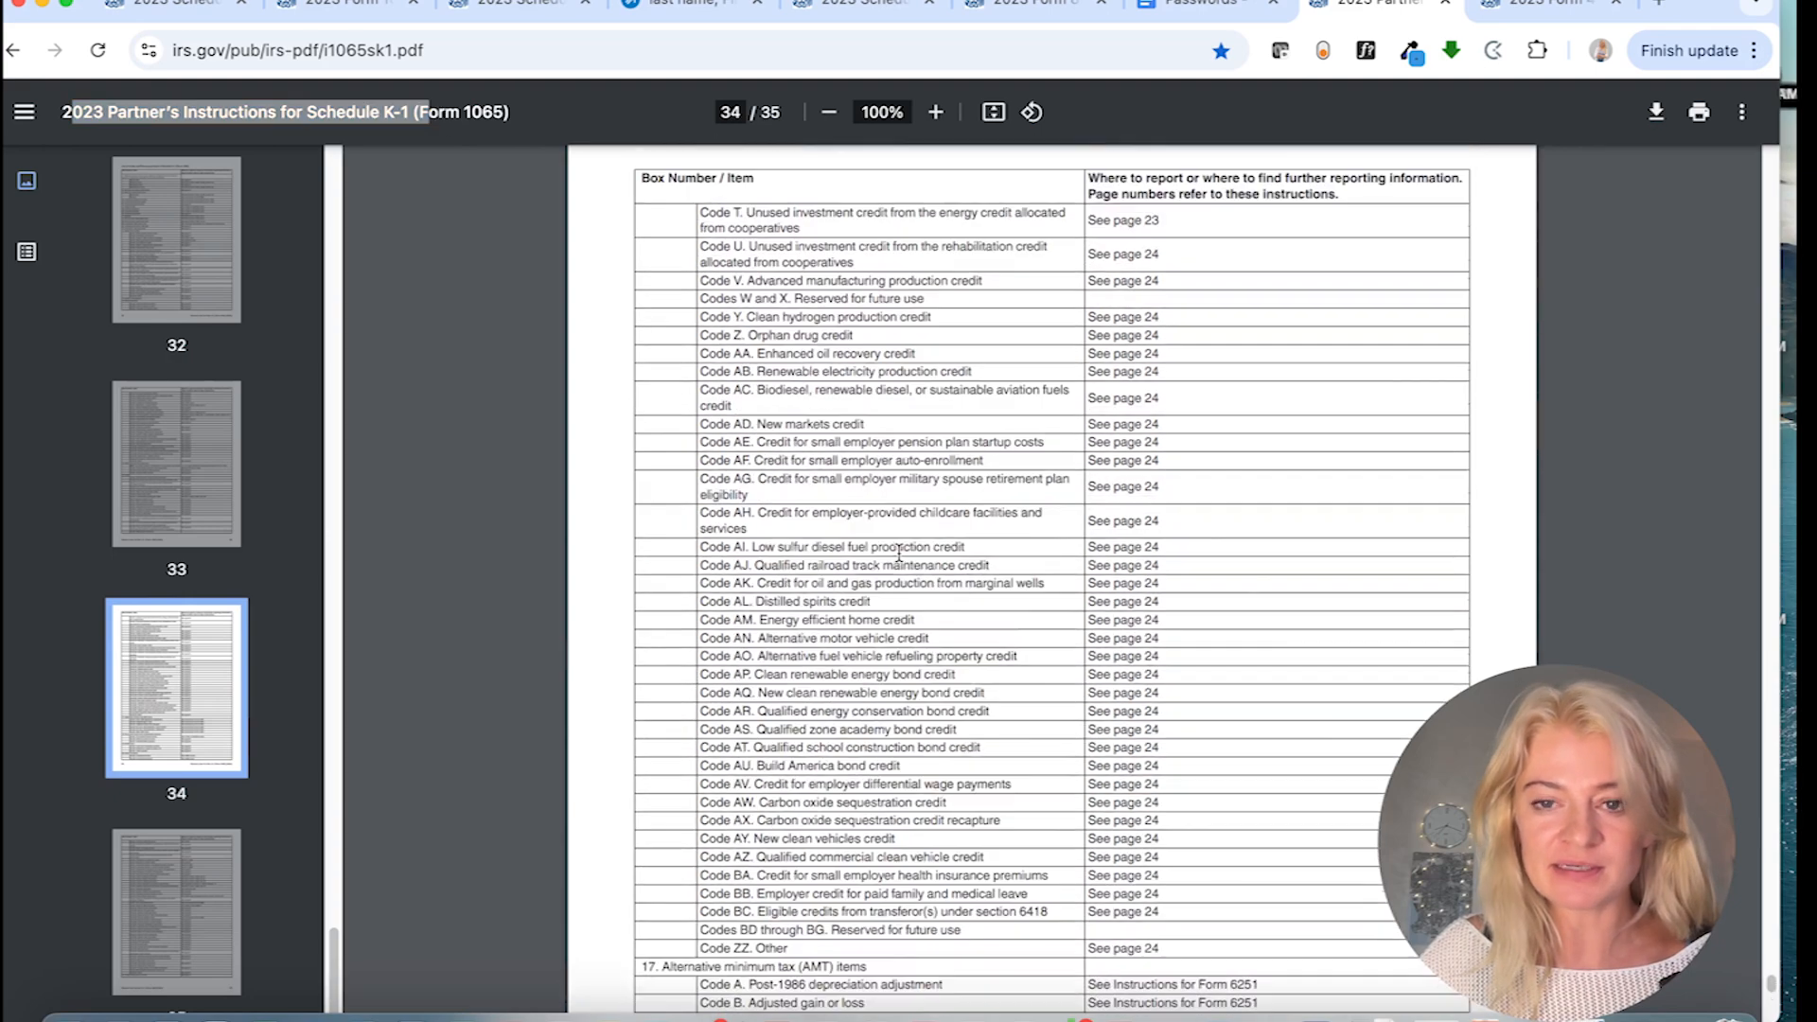
pyautogui.scroll(-12, 1117, 695)
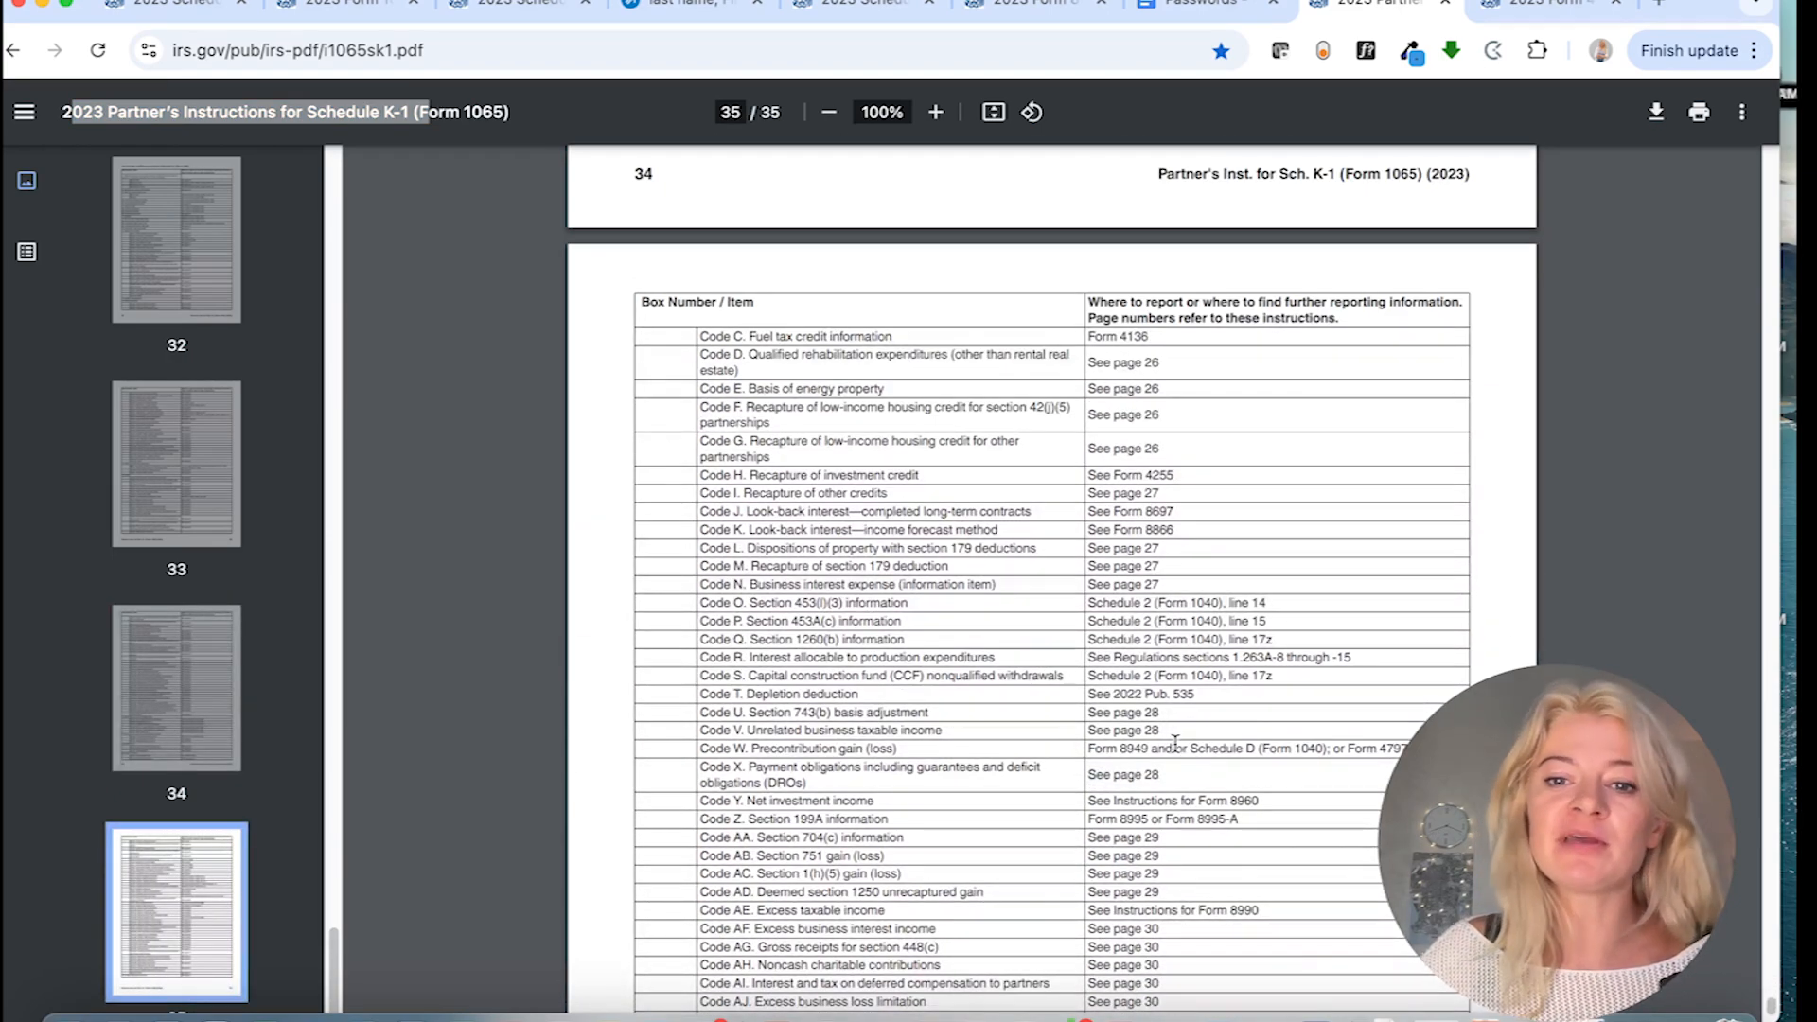
pyautogui.scroll(-10, 1162, 724)
# - Check box 20 code Z on the Schedule K-1 and examine the business name and qualified business income columns on Form 8995 line 1
pyautogui.click(144, 2)
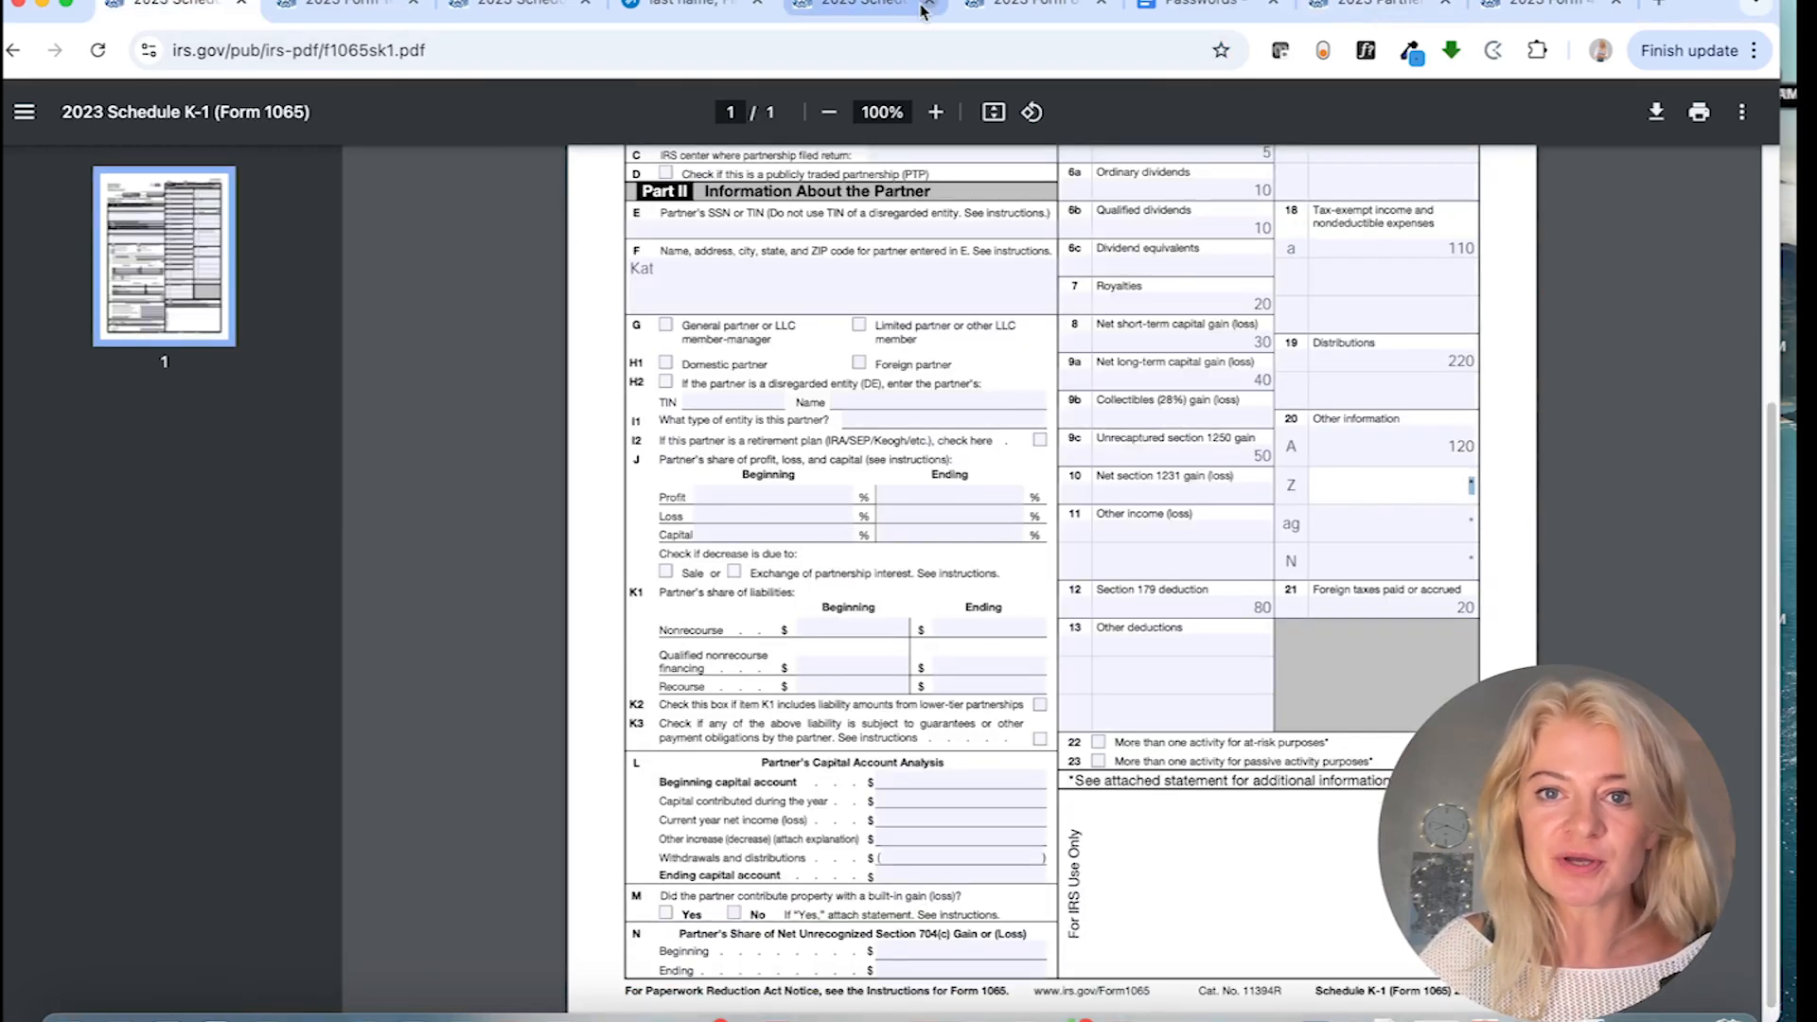
pyautogui.click(1032, 4)
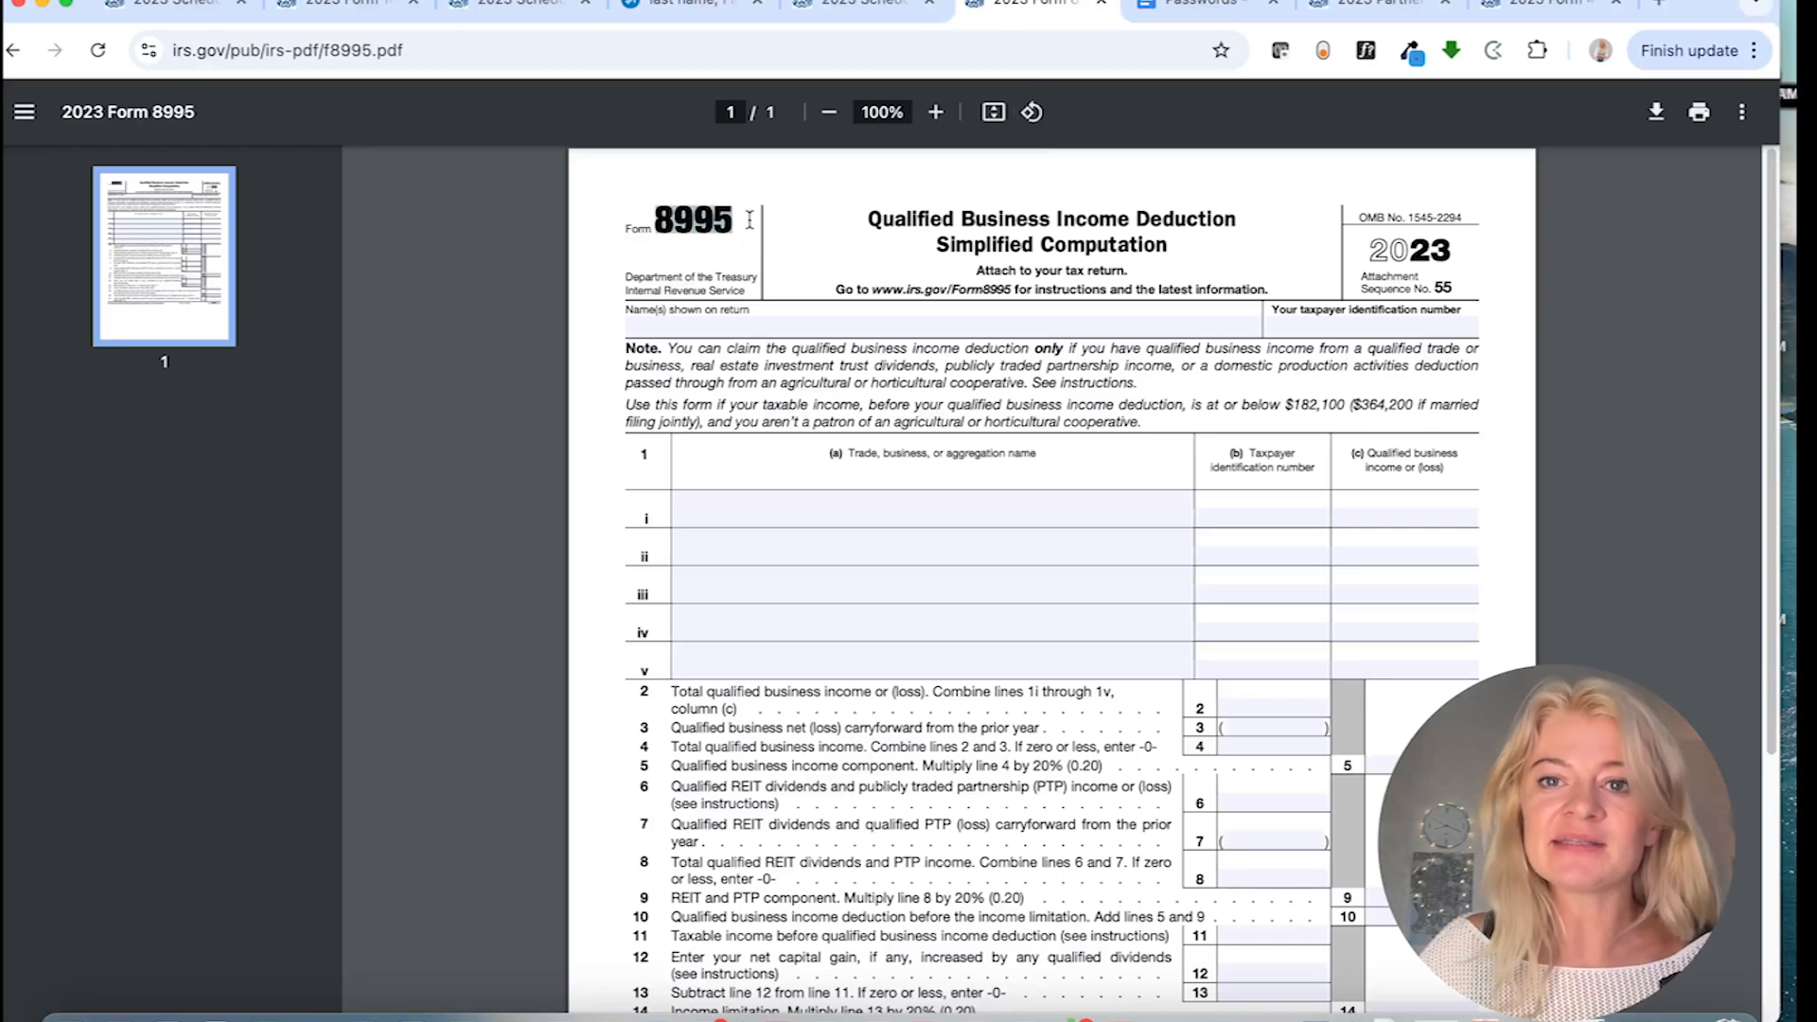
pyautogui.click(1021, 509)
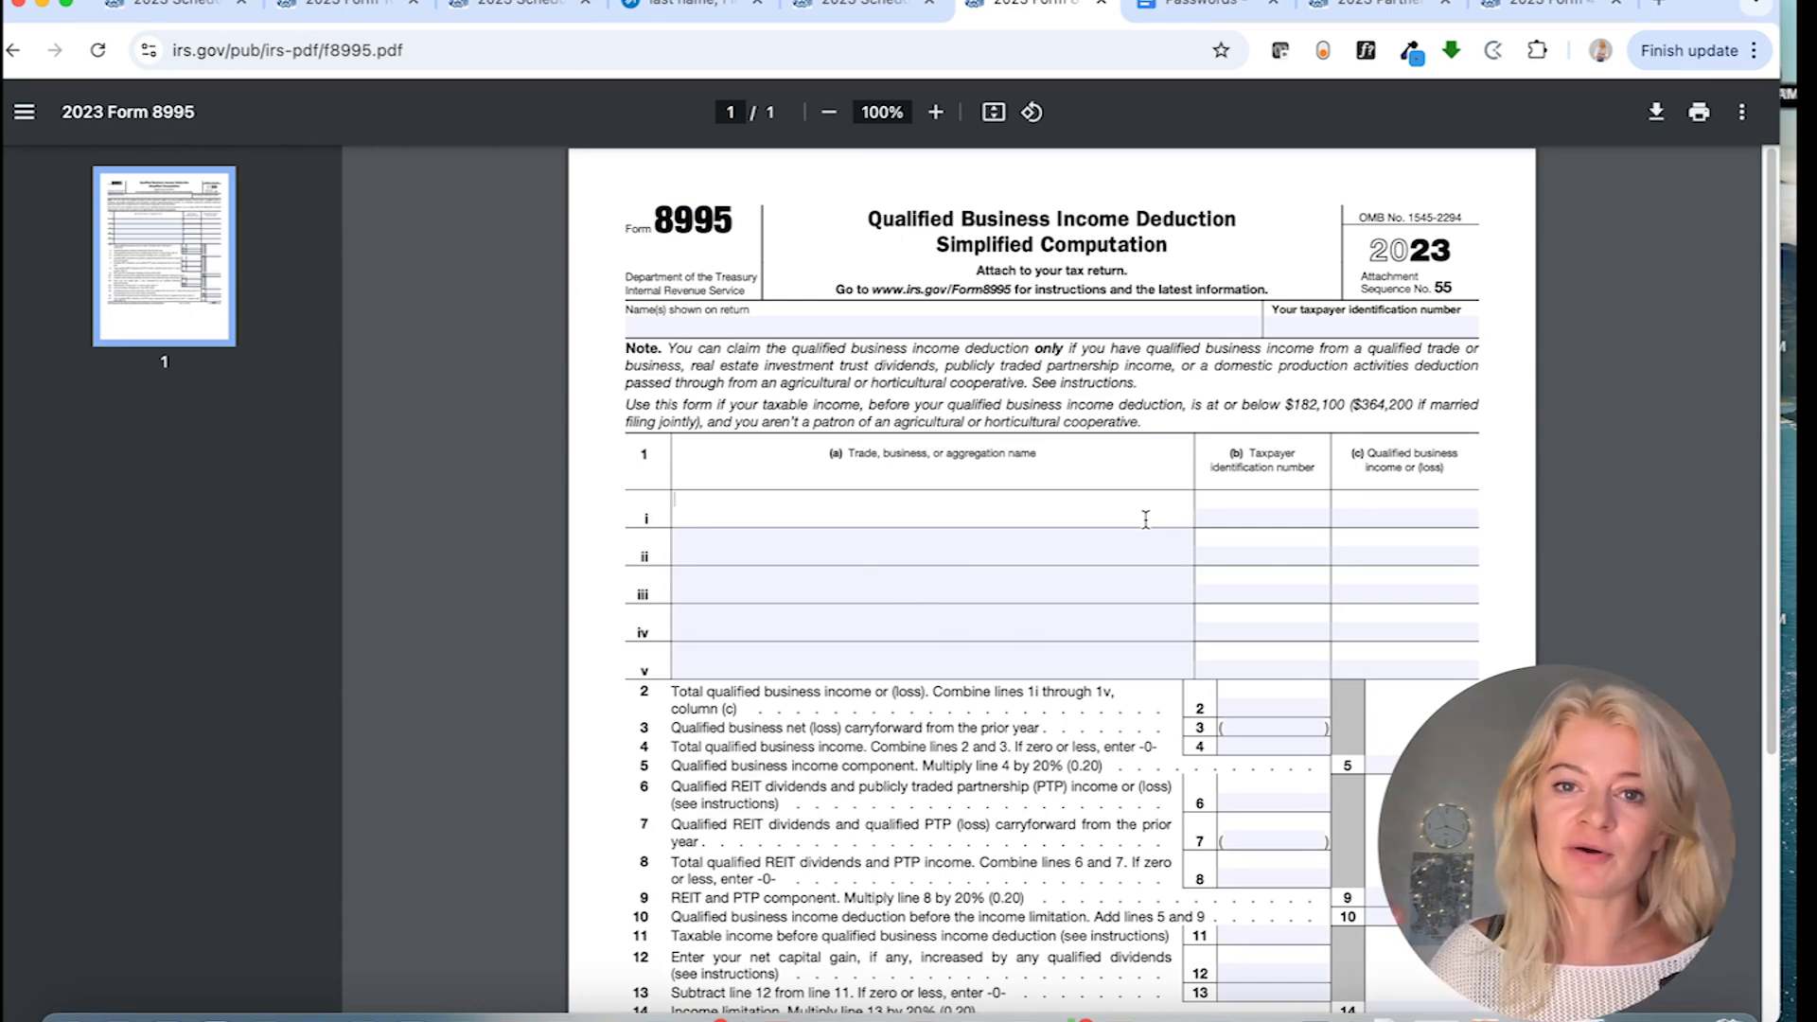
pyautogui.click(1394, 514)
pyautogui.click(1455, 543)
pyautogui.click(1455, 554)
pyautogui.click(1443, 598)
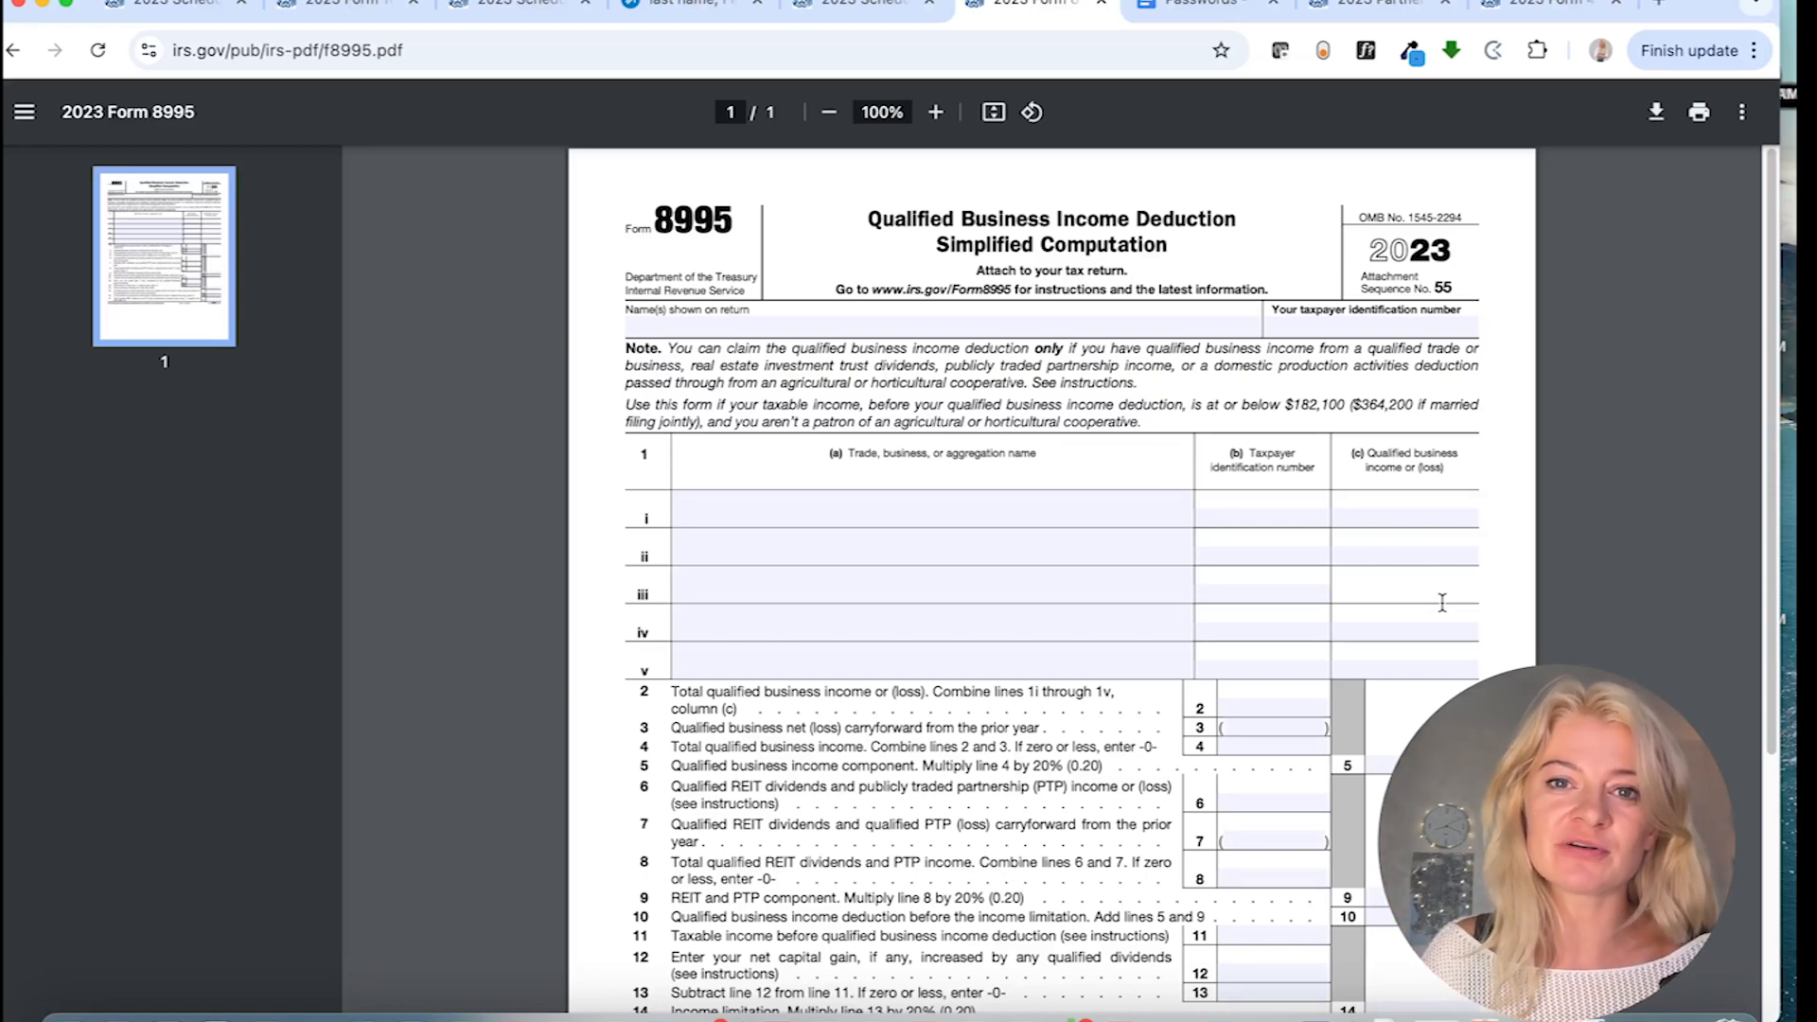
pyautogui.click(1411, 519)
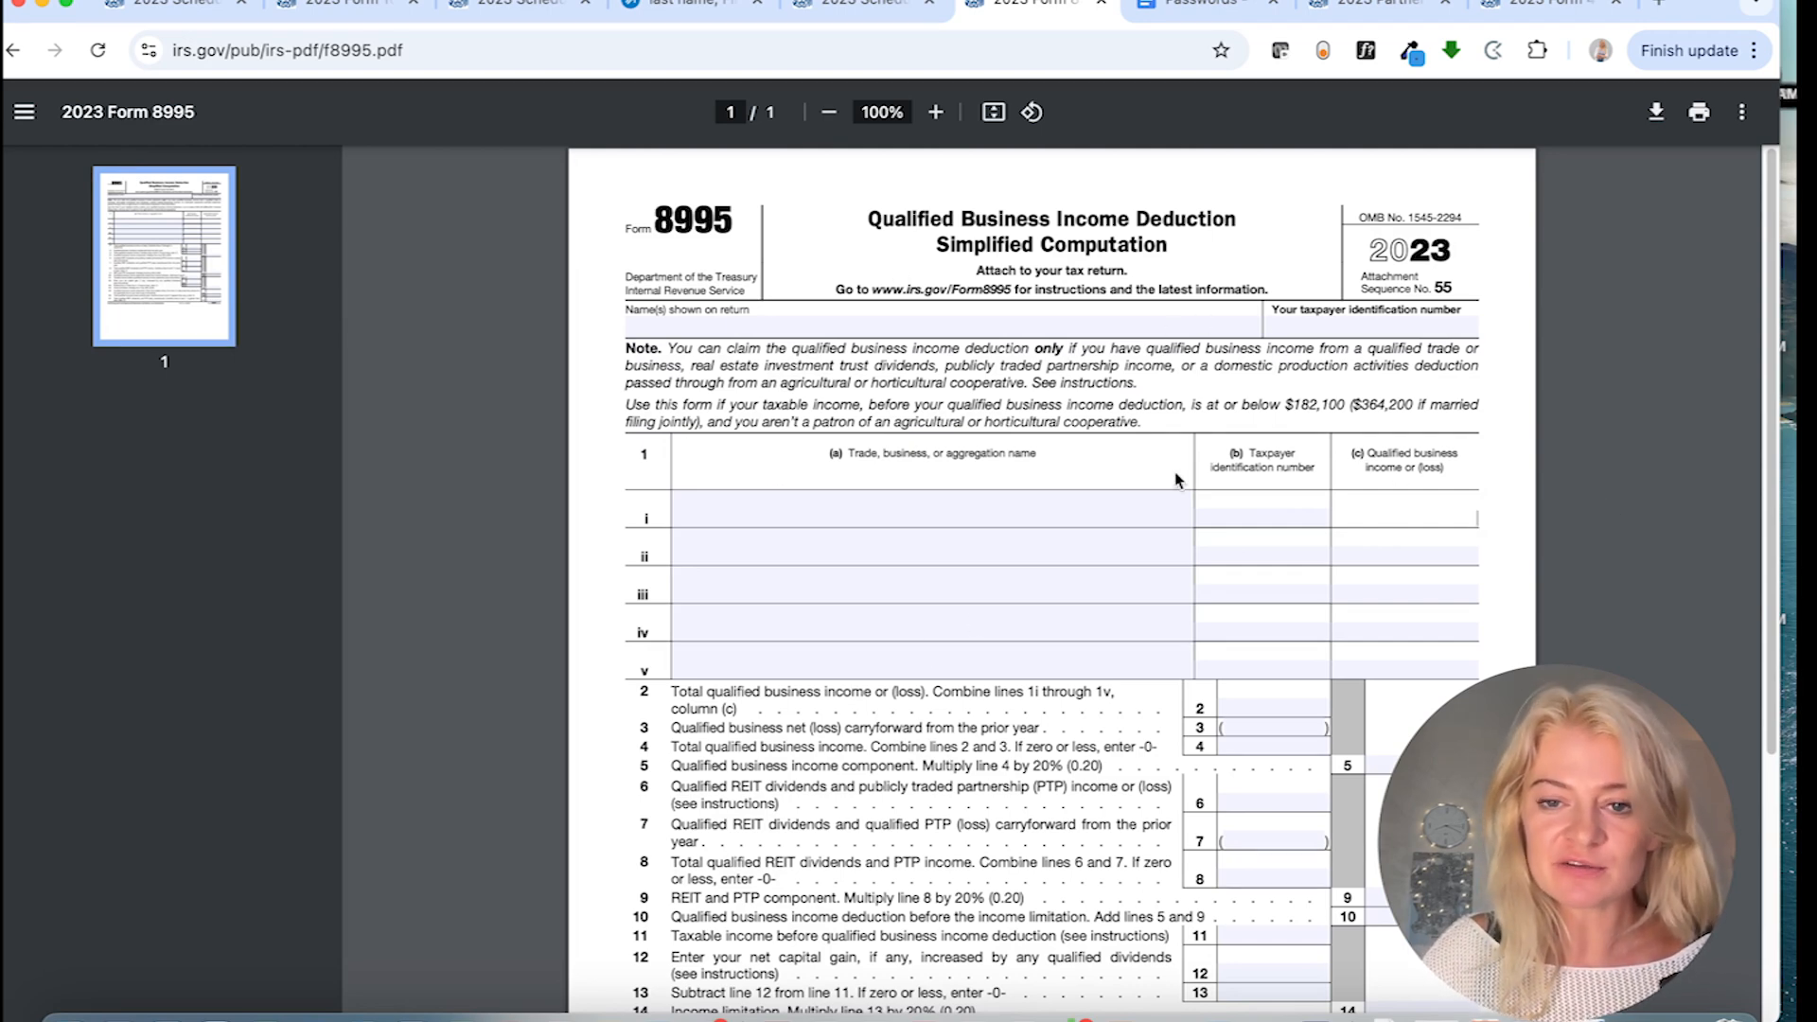
# - Check the box 20 ag entry on the Schedule K-1 and look up code AG in the partner's instructions code list
pyautogui.click(194, 9)
pyautogui.click(1272, 524)
pyautogui.click(1379, 524)
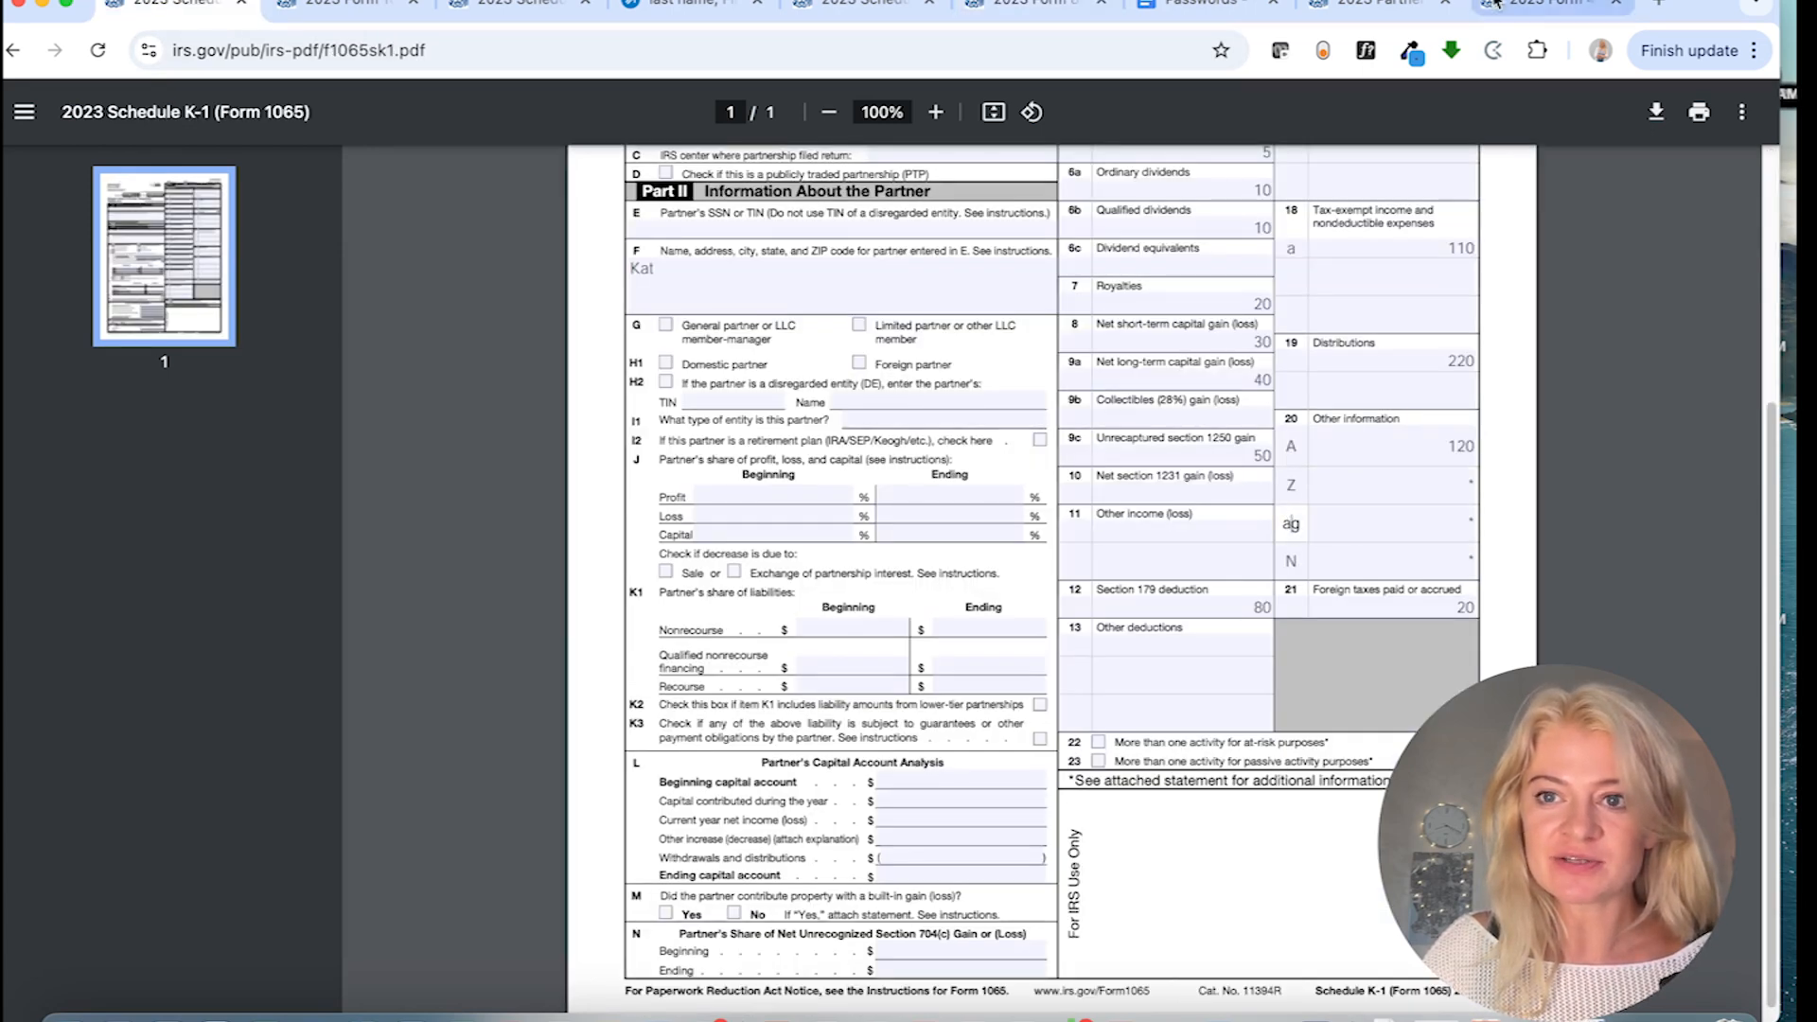
pyautogui.click(1552, 5)
pyautogui.click(1349, 10)
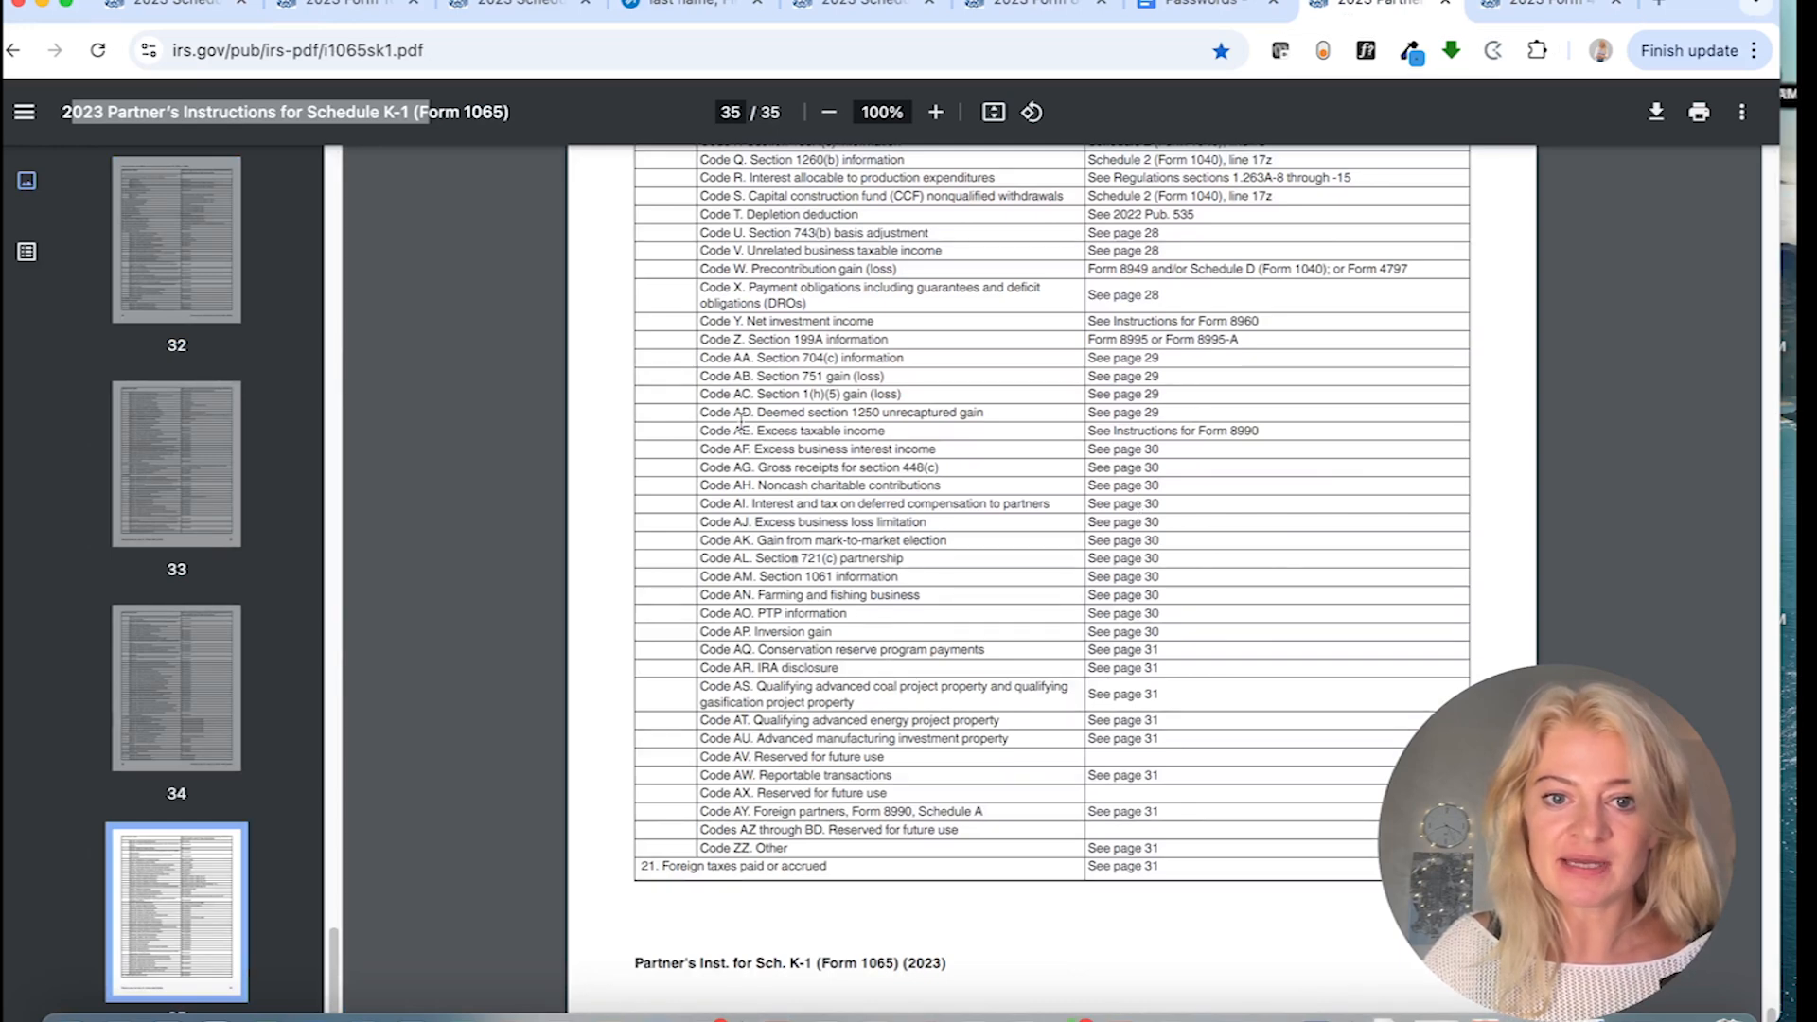
pyautogui.moveTo(742, 468)
pyautogui.mouseDown()
pyautogui.moveTo(951, 464)
pyautogui.moveTo(752, 461)
pyautogui.mouseUp()
pyautogui.click(950, 465)
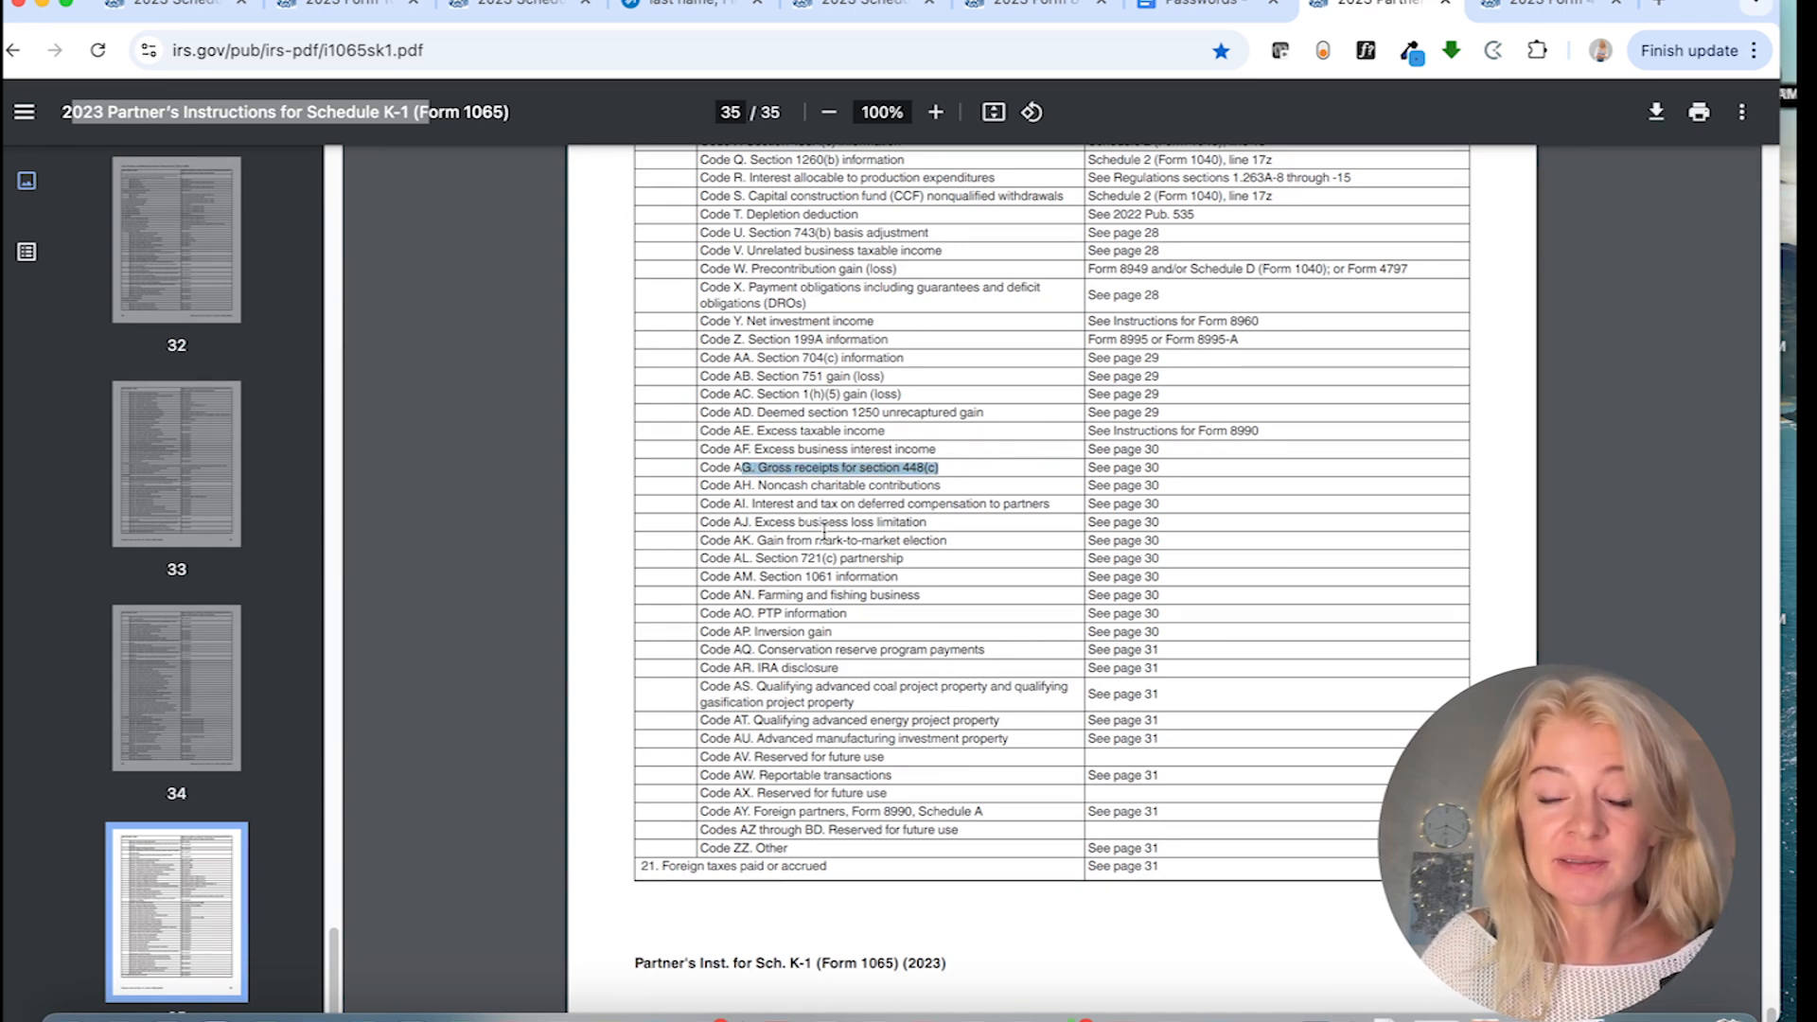
# - Switch to the Intuit tax return and review the line 20 and 21 fields and code notes, through 20AG, on the partnership K-1 input screen
pyautogui.click(679, 10)
pyautogui.scroll(-4, 691, 482)
pyautogui.scroll(-20, 720, 494)
pyautogui.scroll(-20, 730, 538)
pyautogui.scroll(-20, 730, 537)
pyautogui.scroll(-10, 731, 539)
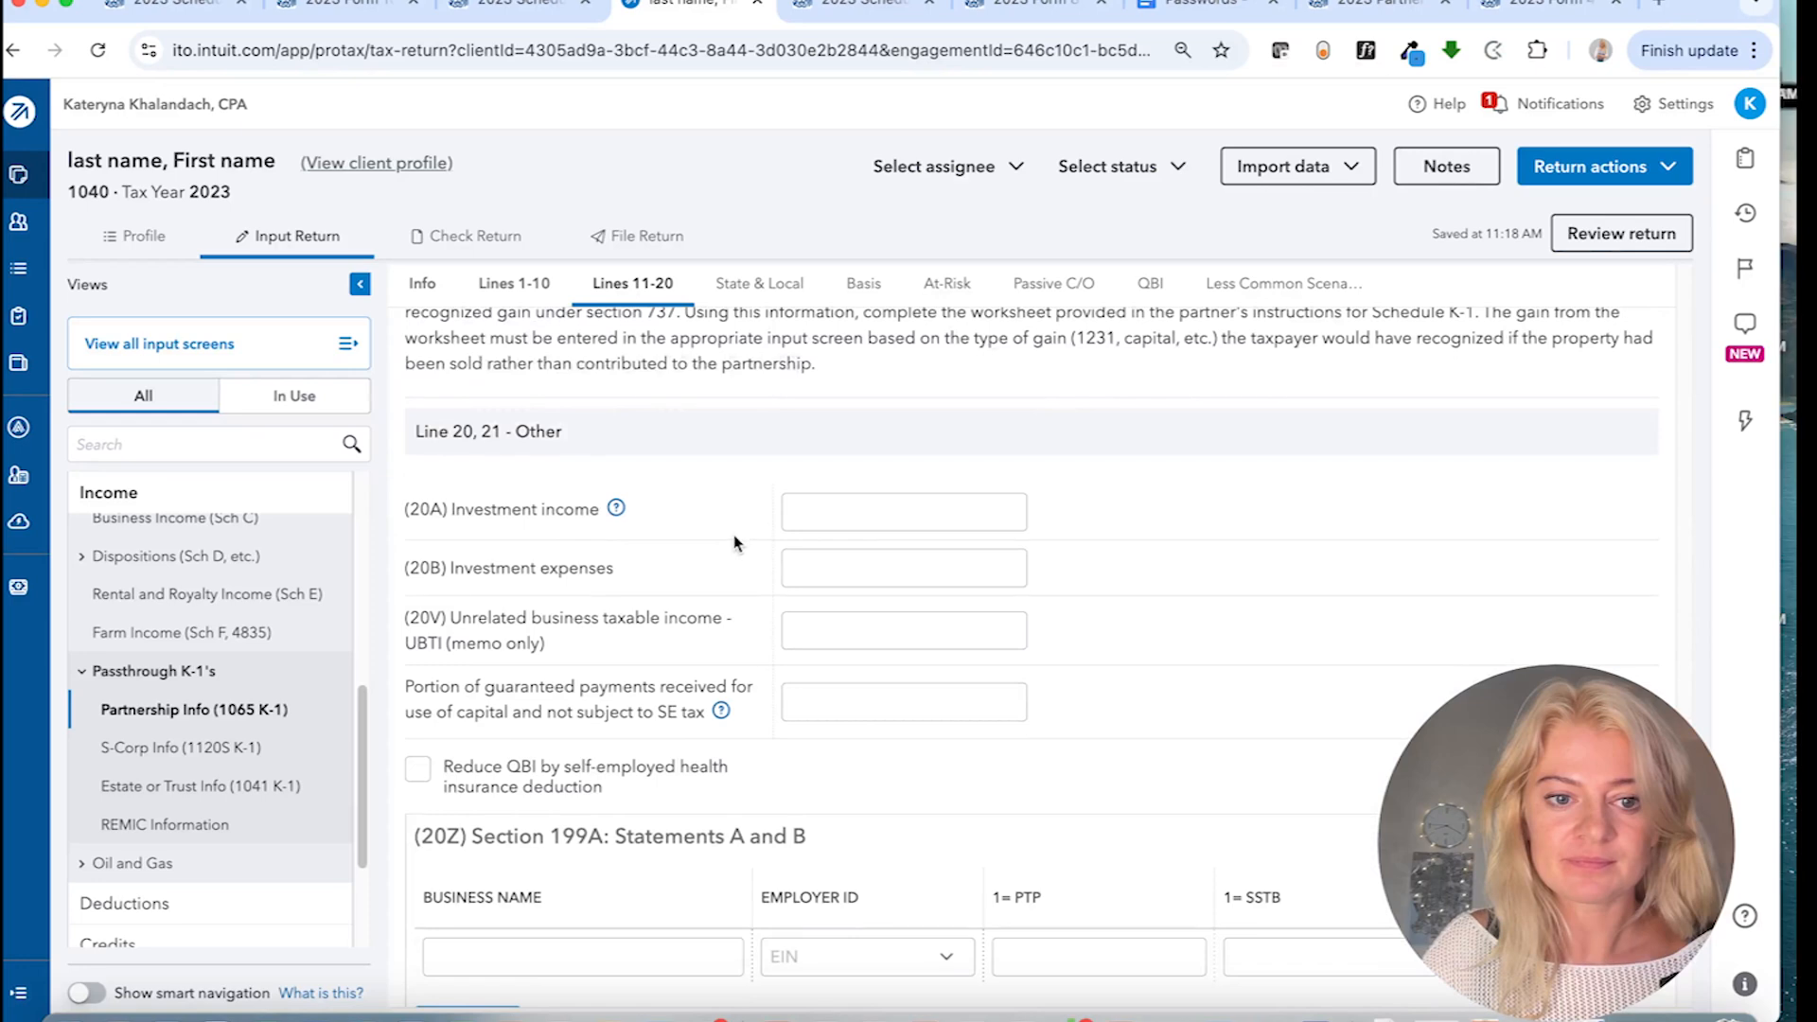
pyautogui.scroll(-10, 735, 540)
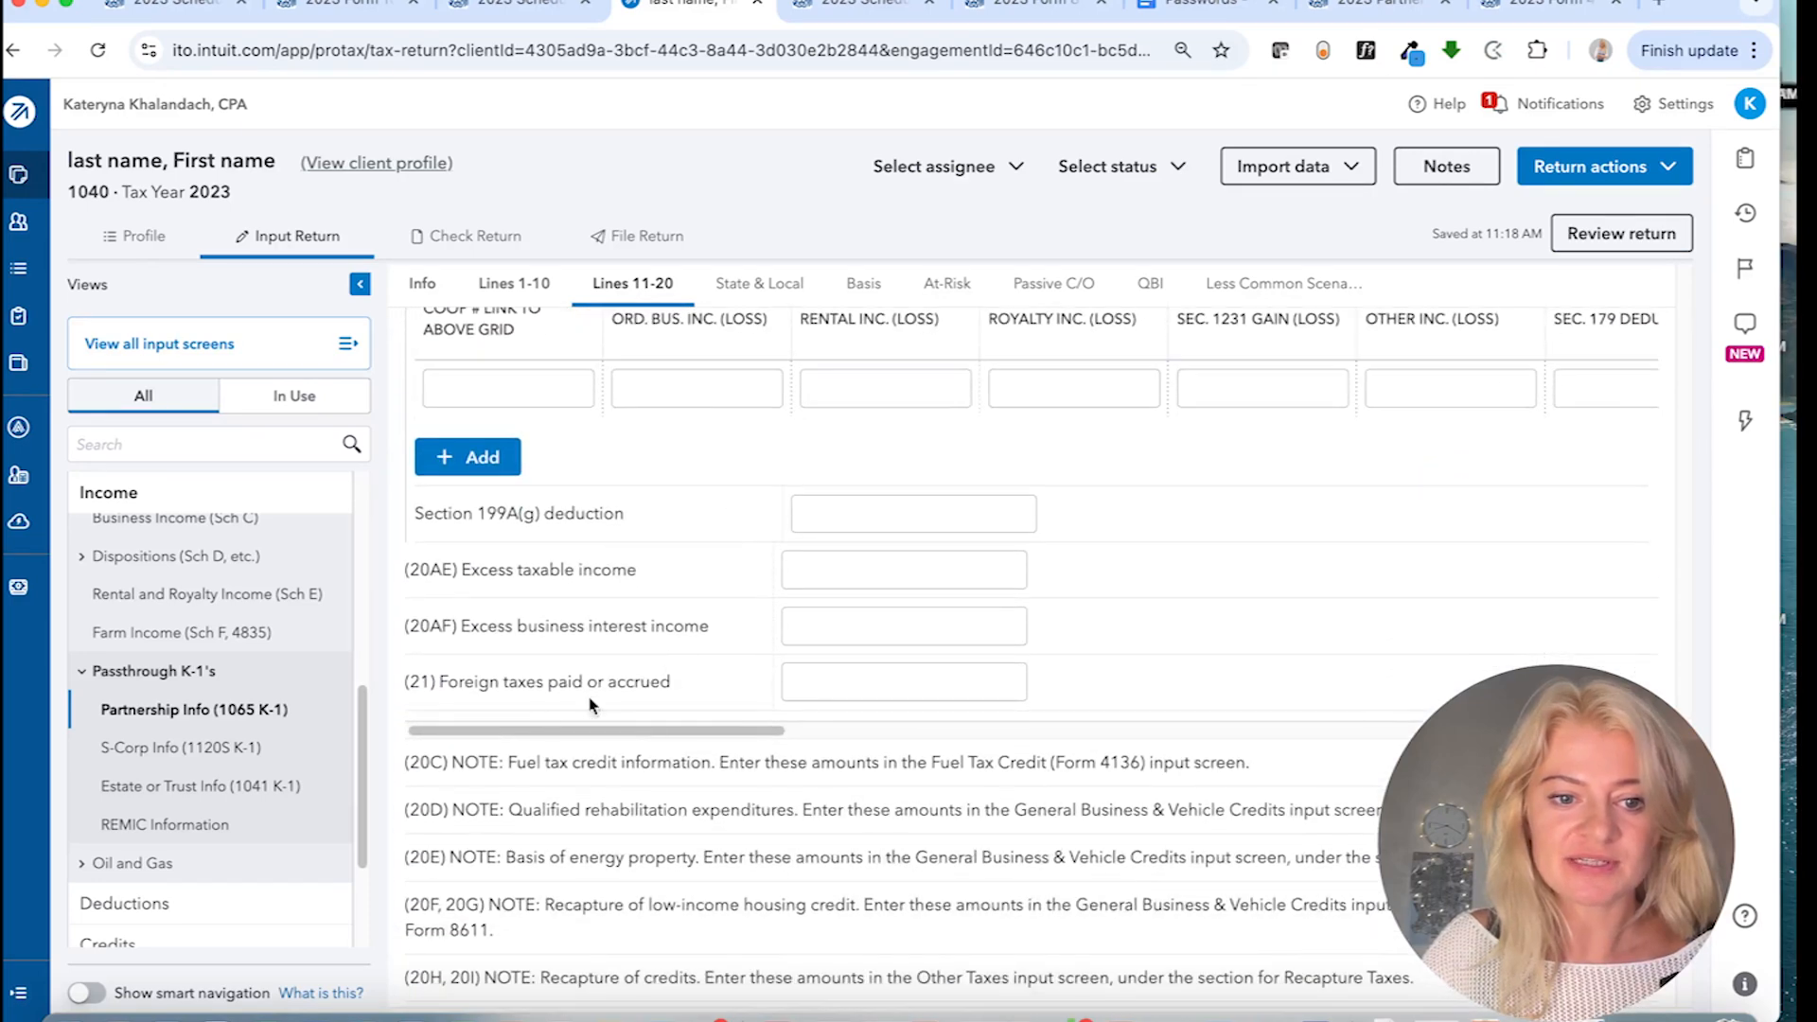
pyautogui.scroll(-5, 473, 885)
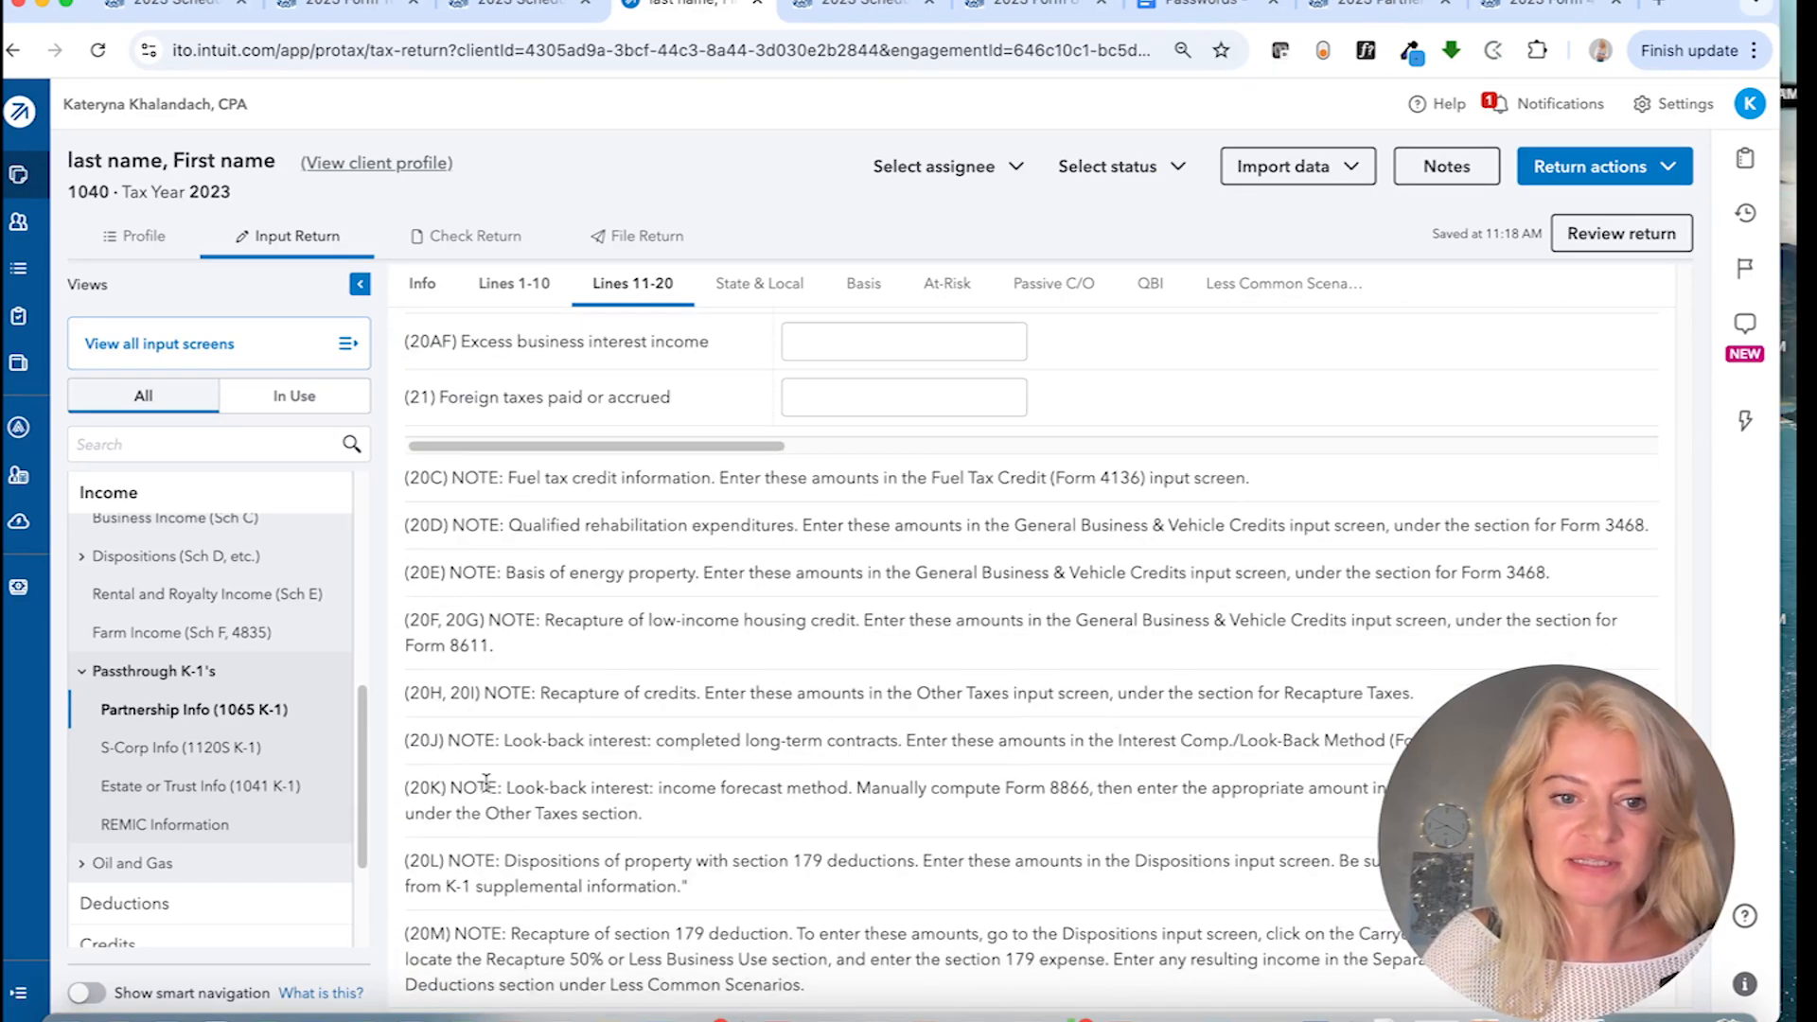
pyautogui.scroll(-8, 486, 781)
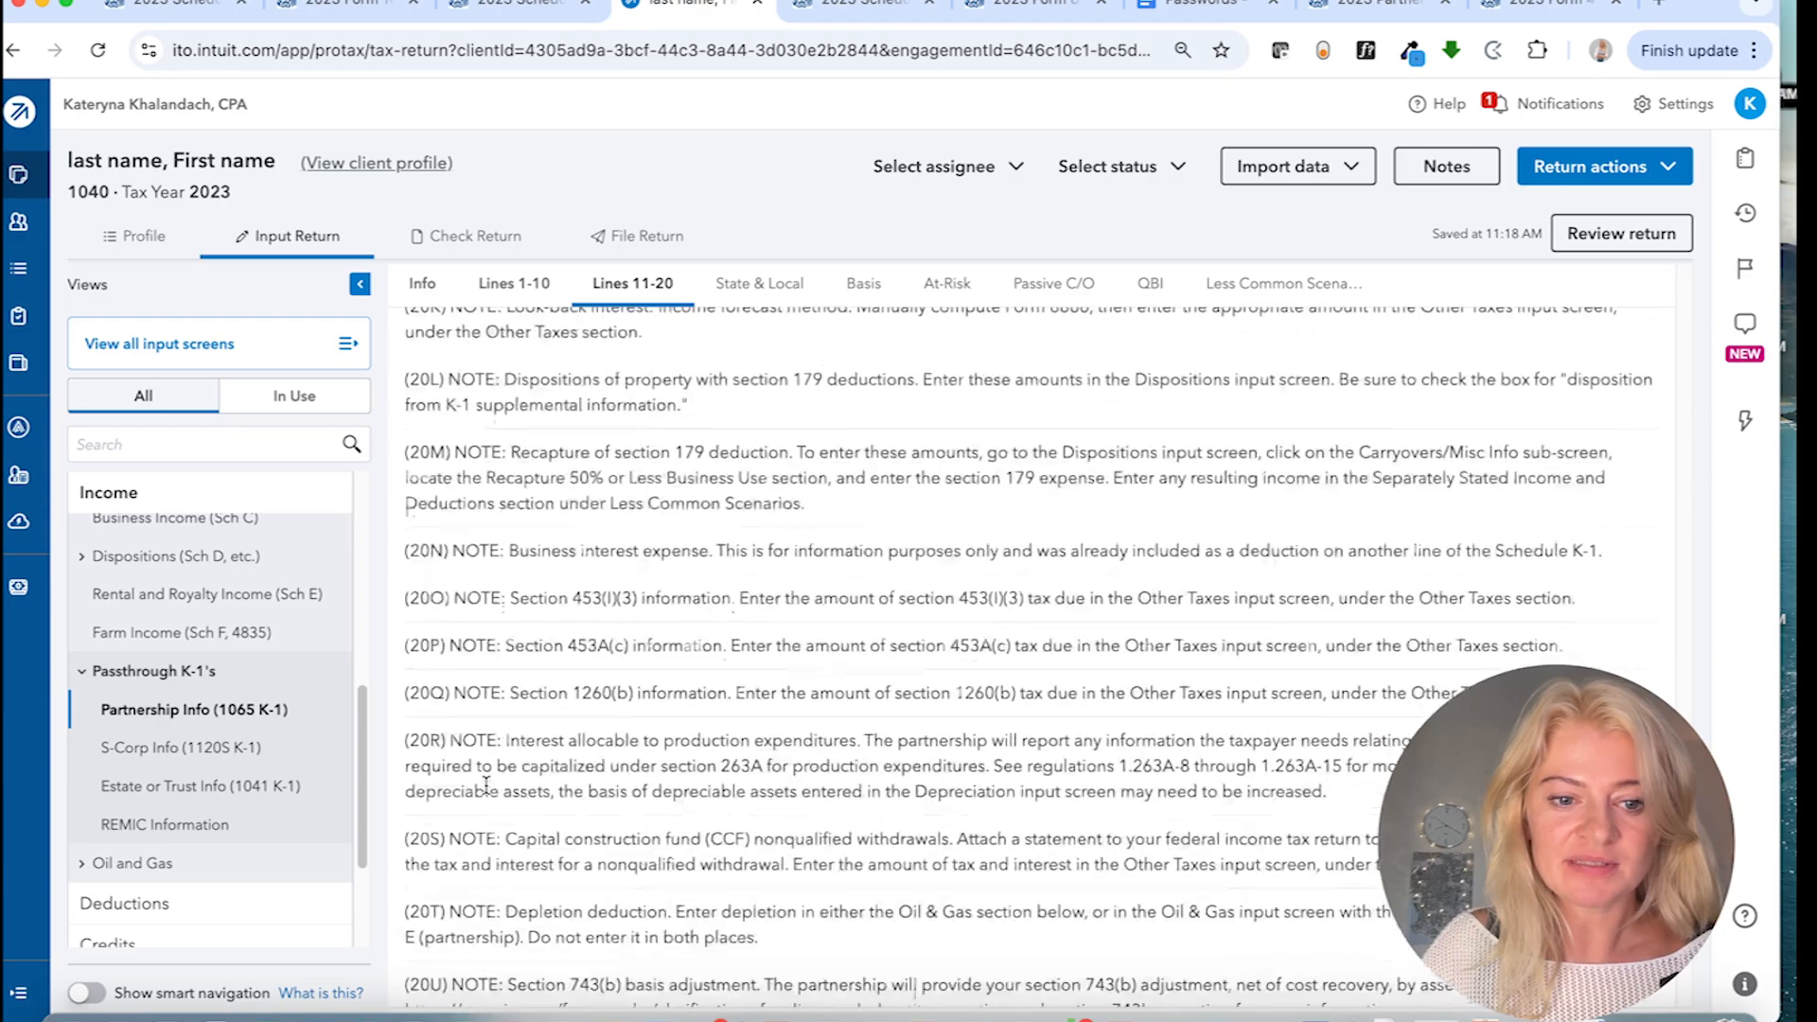
pyautogui.scroll(-15, 487, 792)
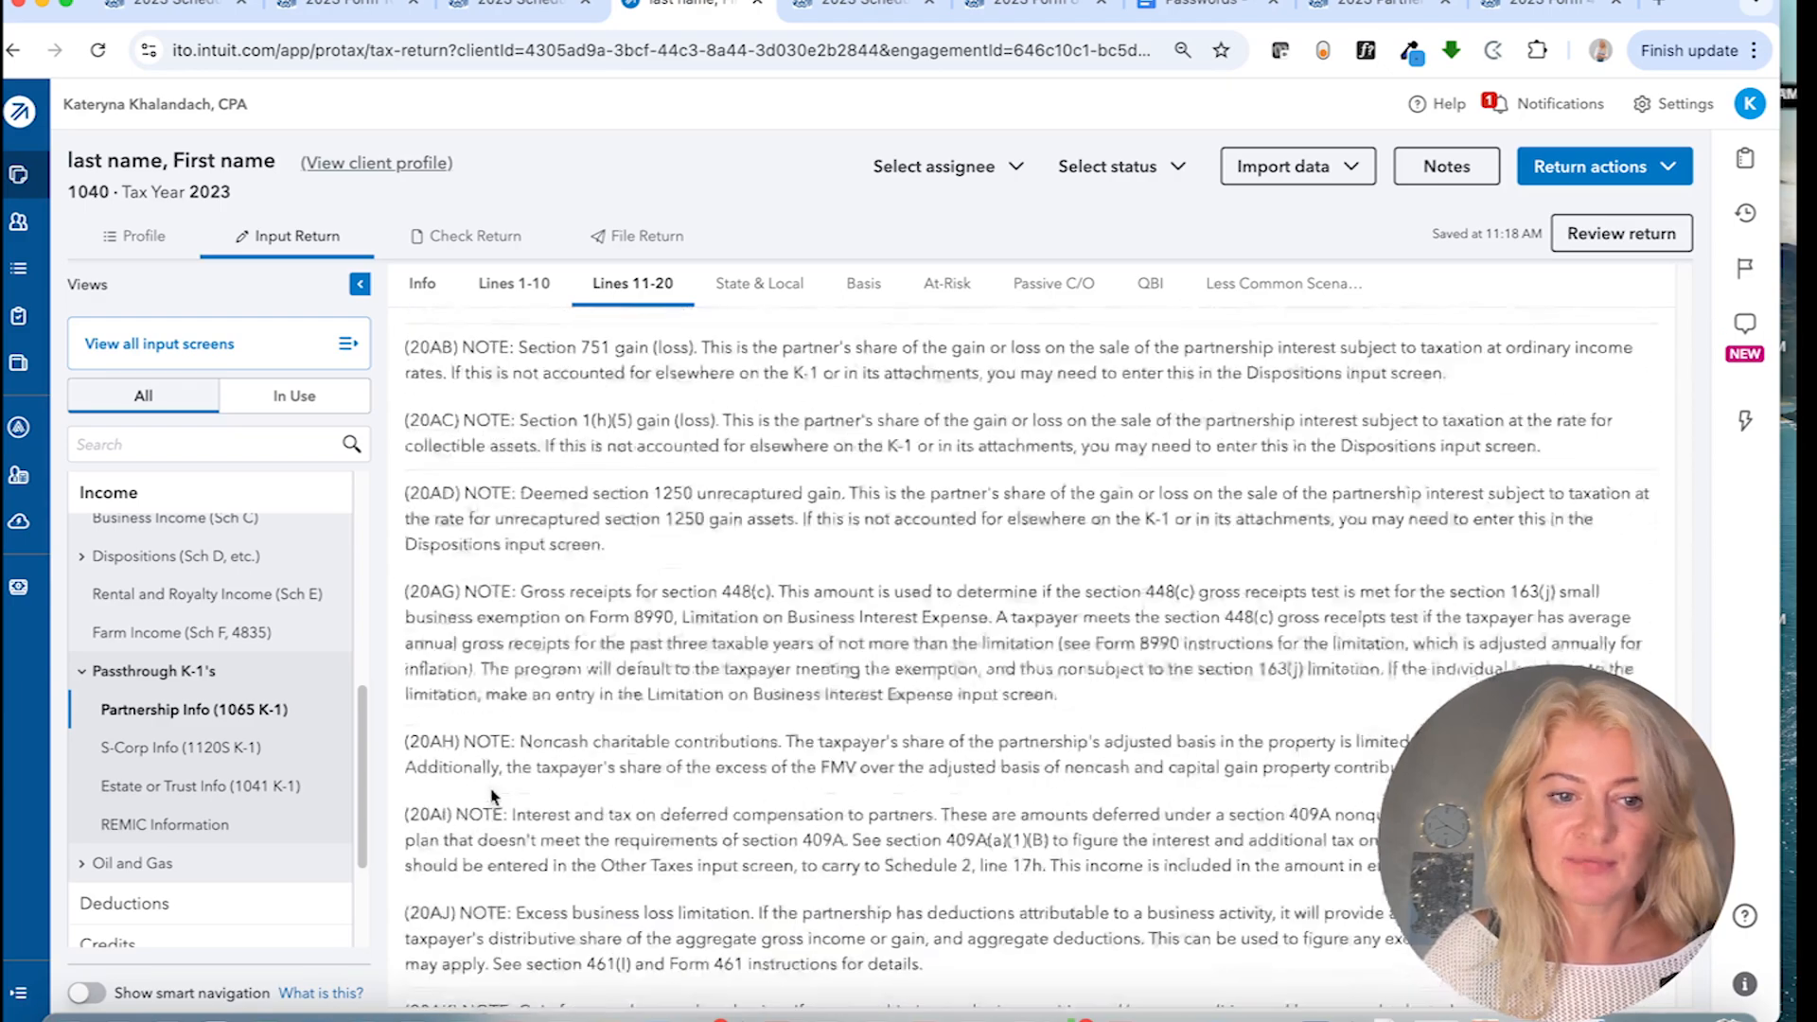
# - Examine the 20AG note on section 448(c) gross receipts, highlighting the gross receipts test, Form 8990 and the section 163(j) exemption wording
pyautogui.moveTo(620, 587); pyautogui.dragTo(837, 634)
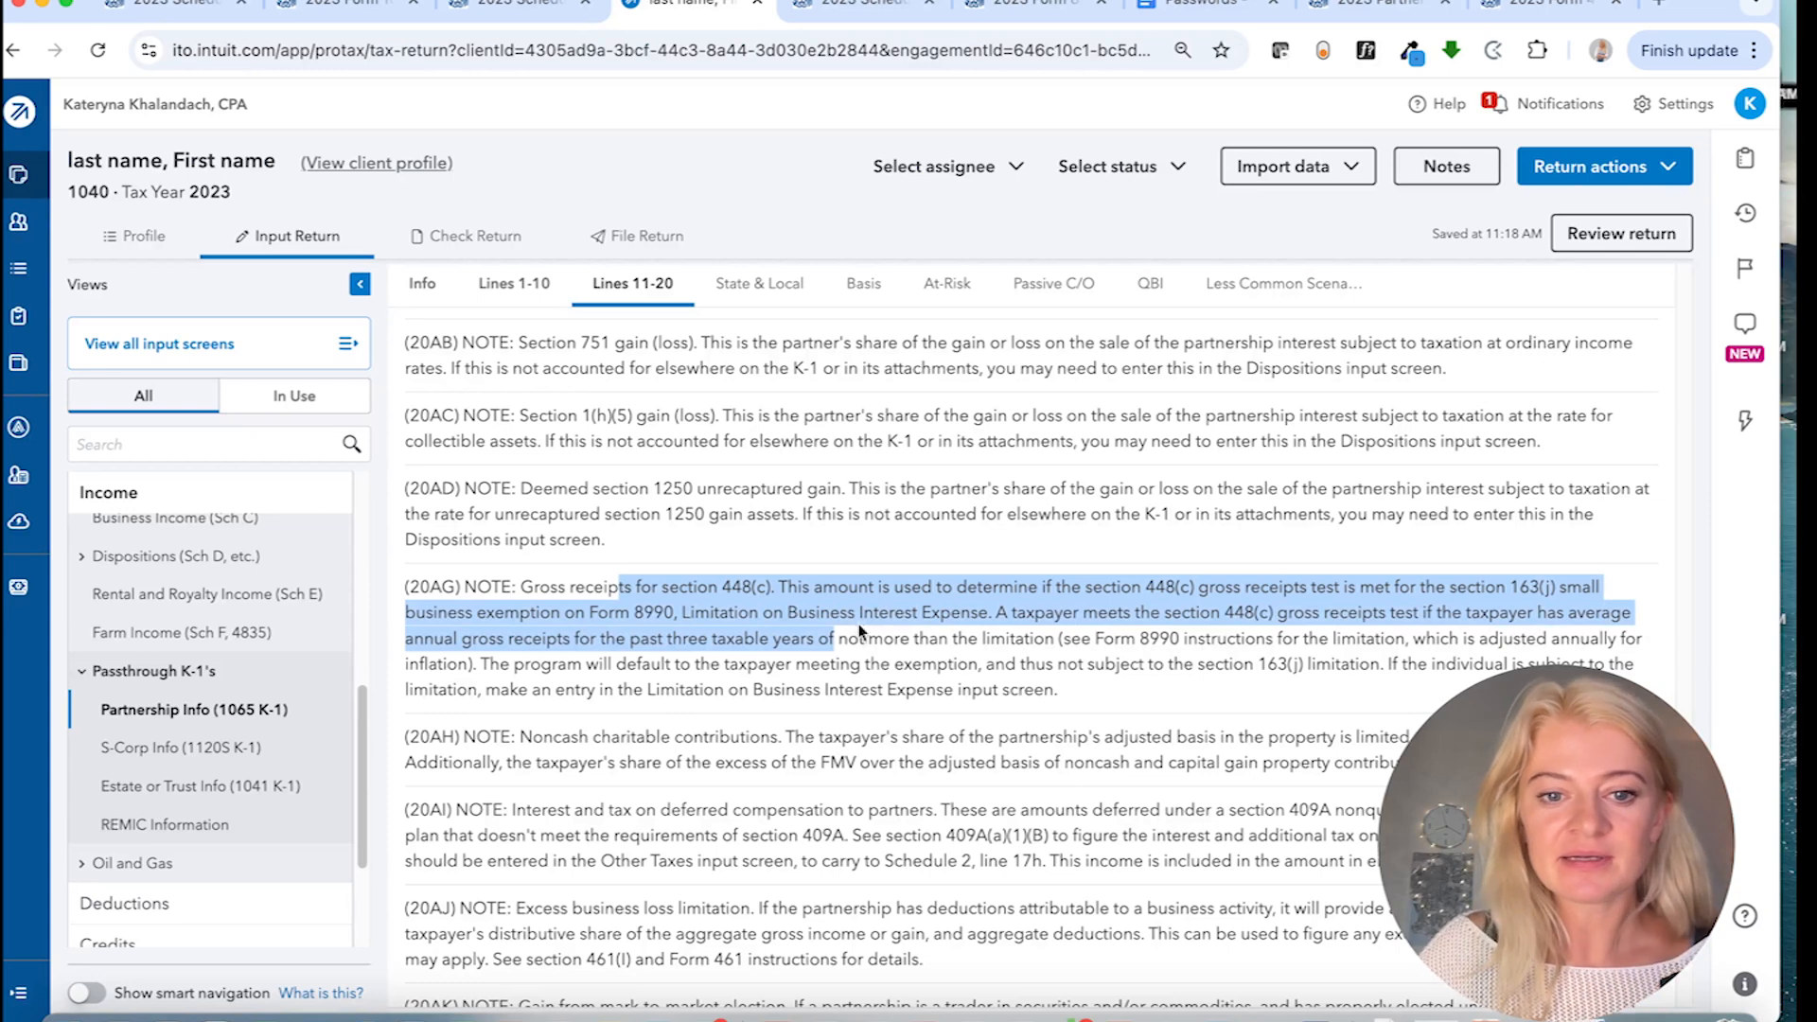
pyautogui.click(891, 585)
pyautogui.moveTo(920, 586); pyautogui.dragTo(1528, 586)
pyautogui.click(1106, 662)
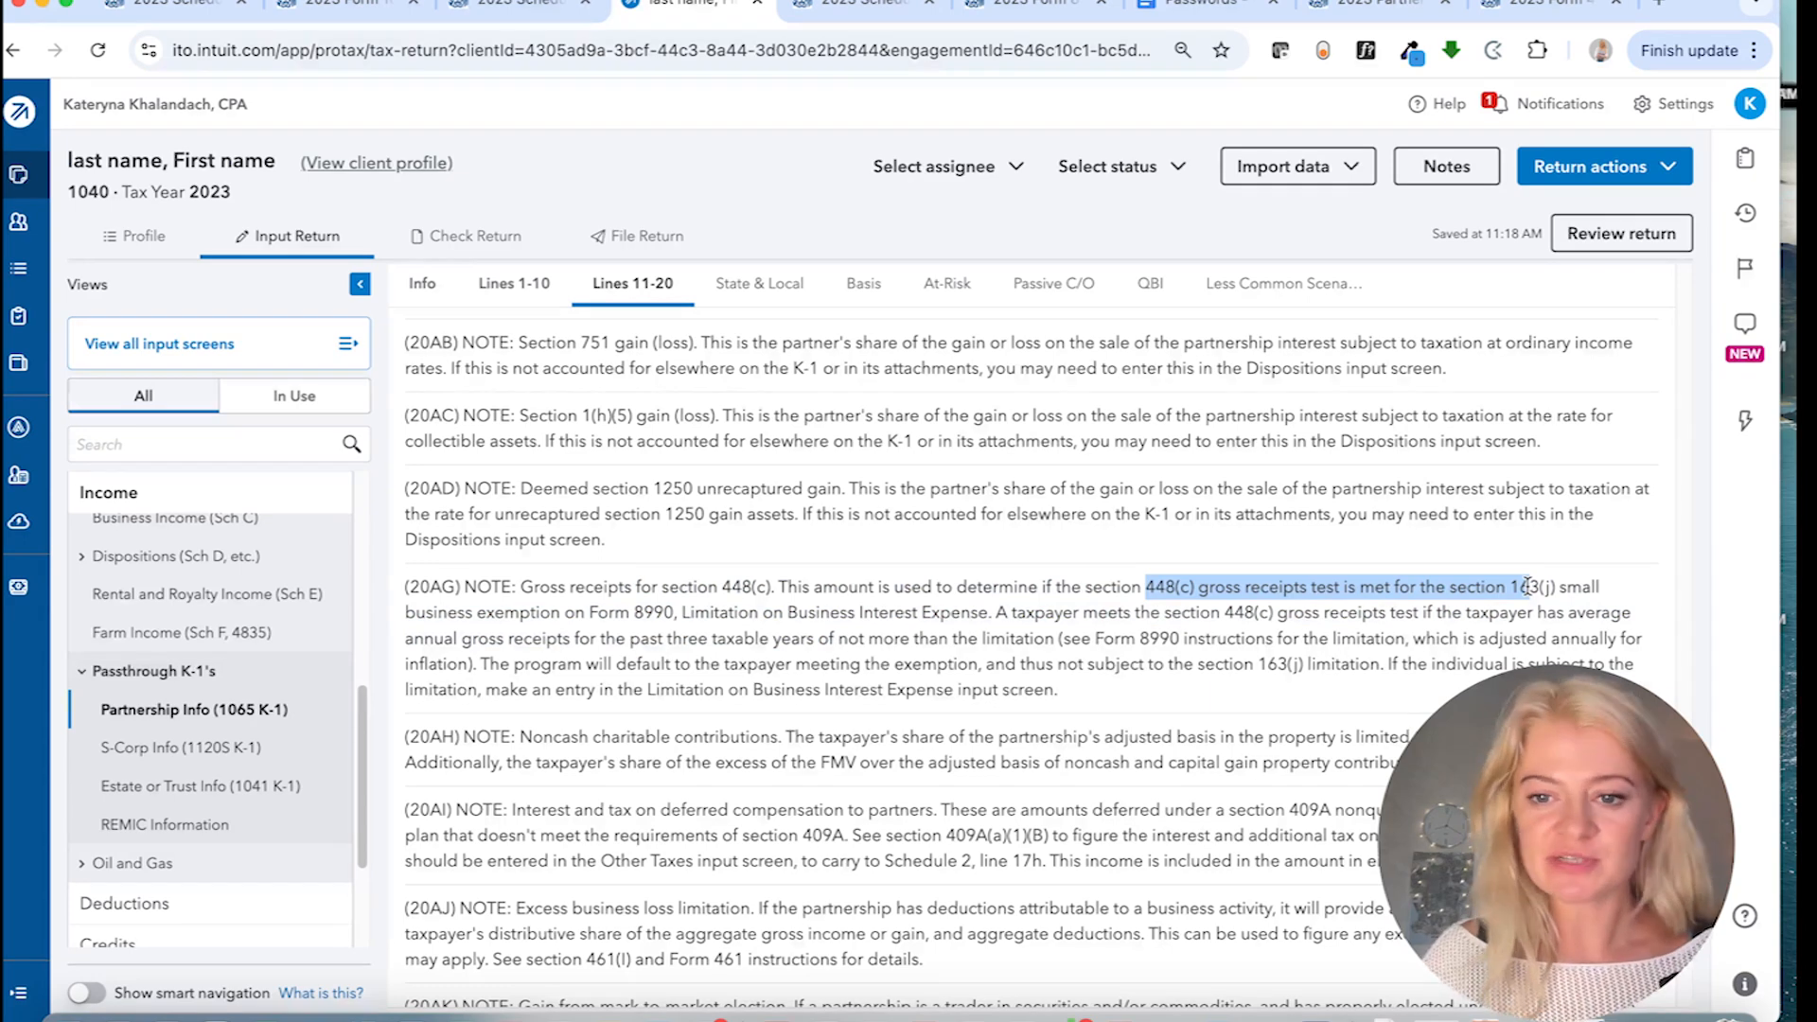
pyautogui.click(1214, 602)
pyautogui.moveTo(1305, 584); pyautogui.dragTo(1202, 593)
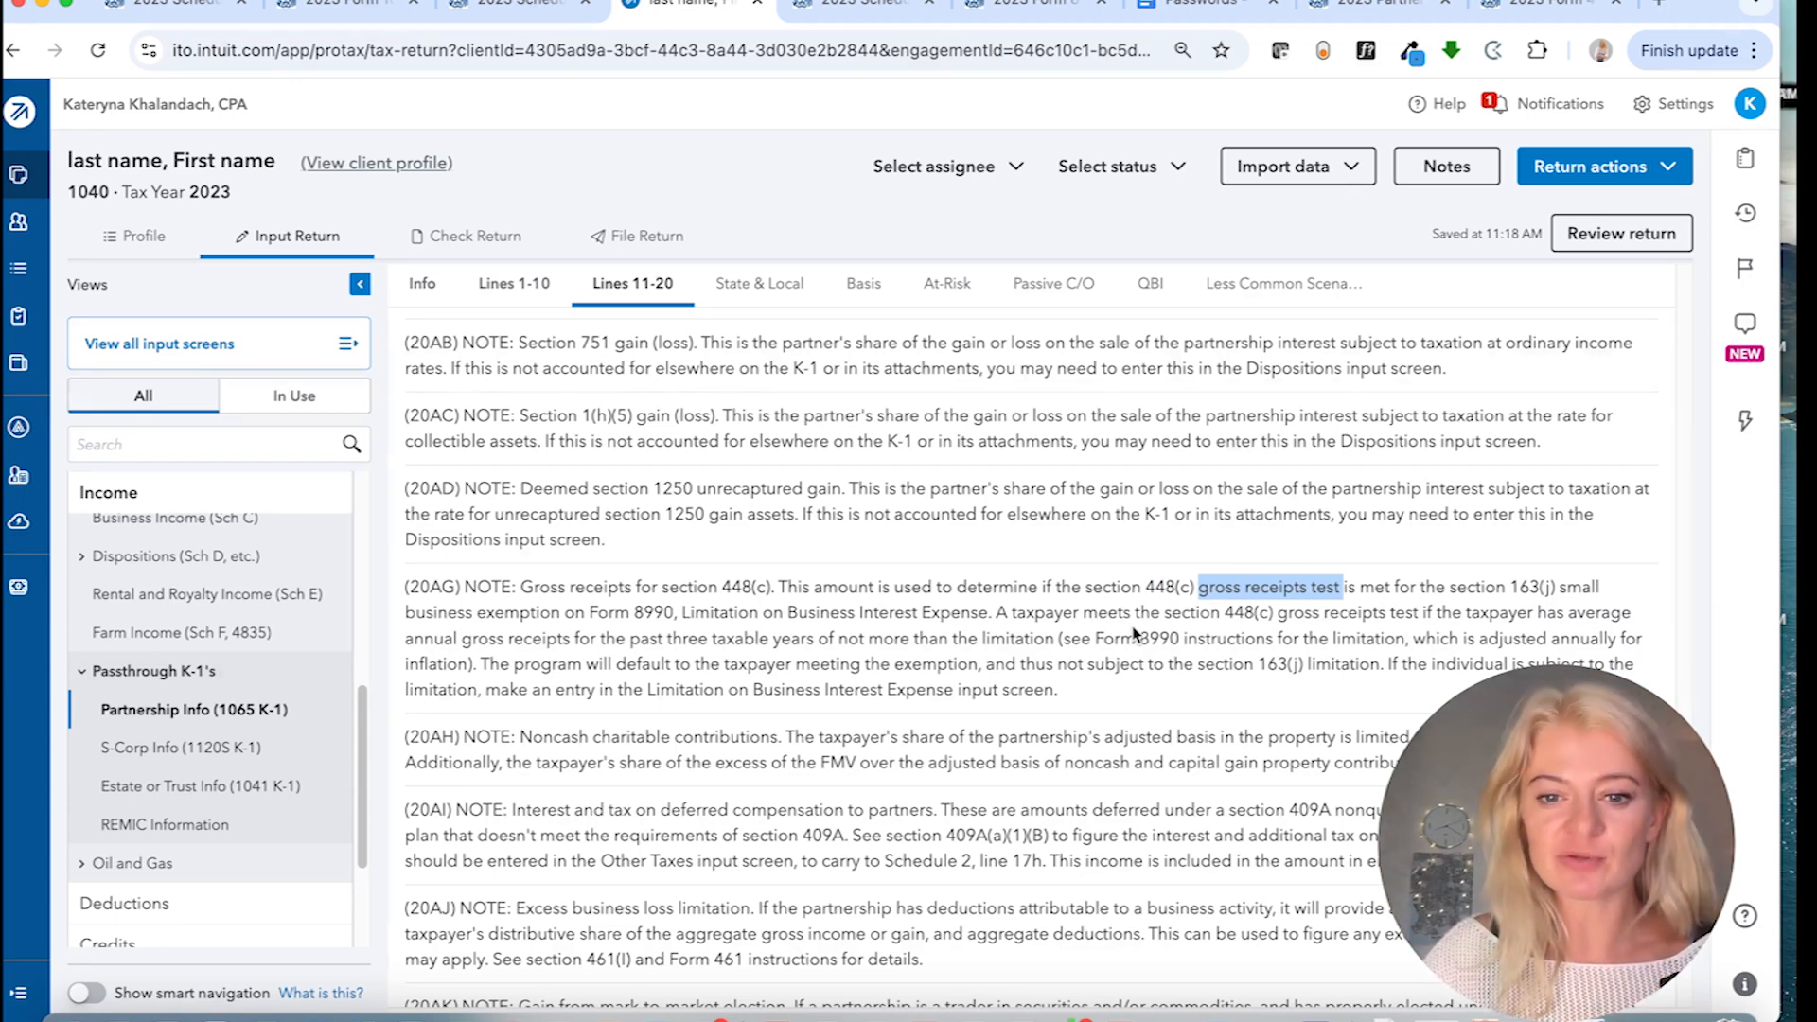
pyautogui.moveTo(683, 614); pyautogui.dragTo(626, 614)
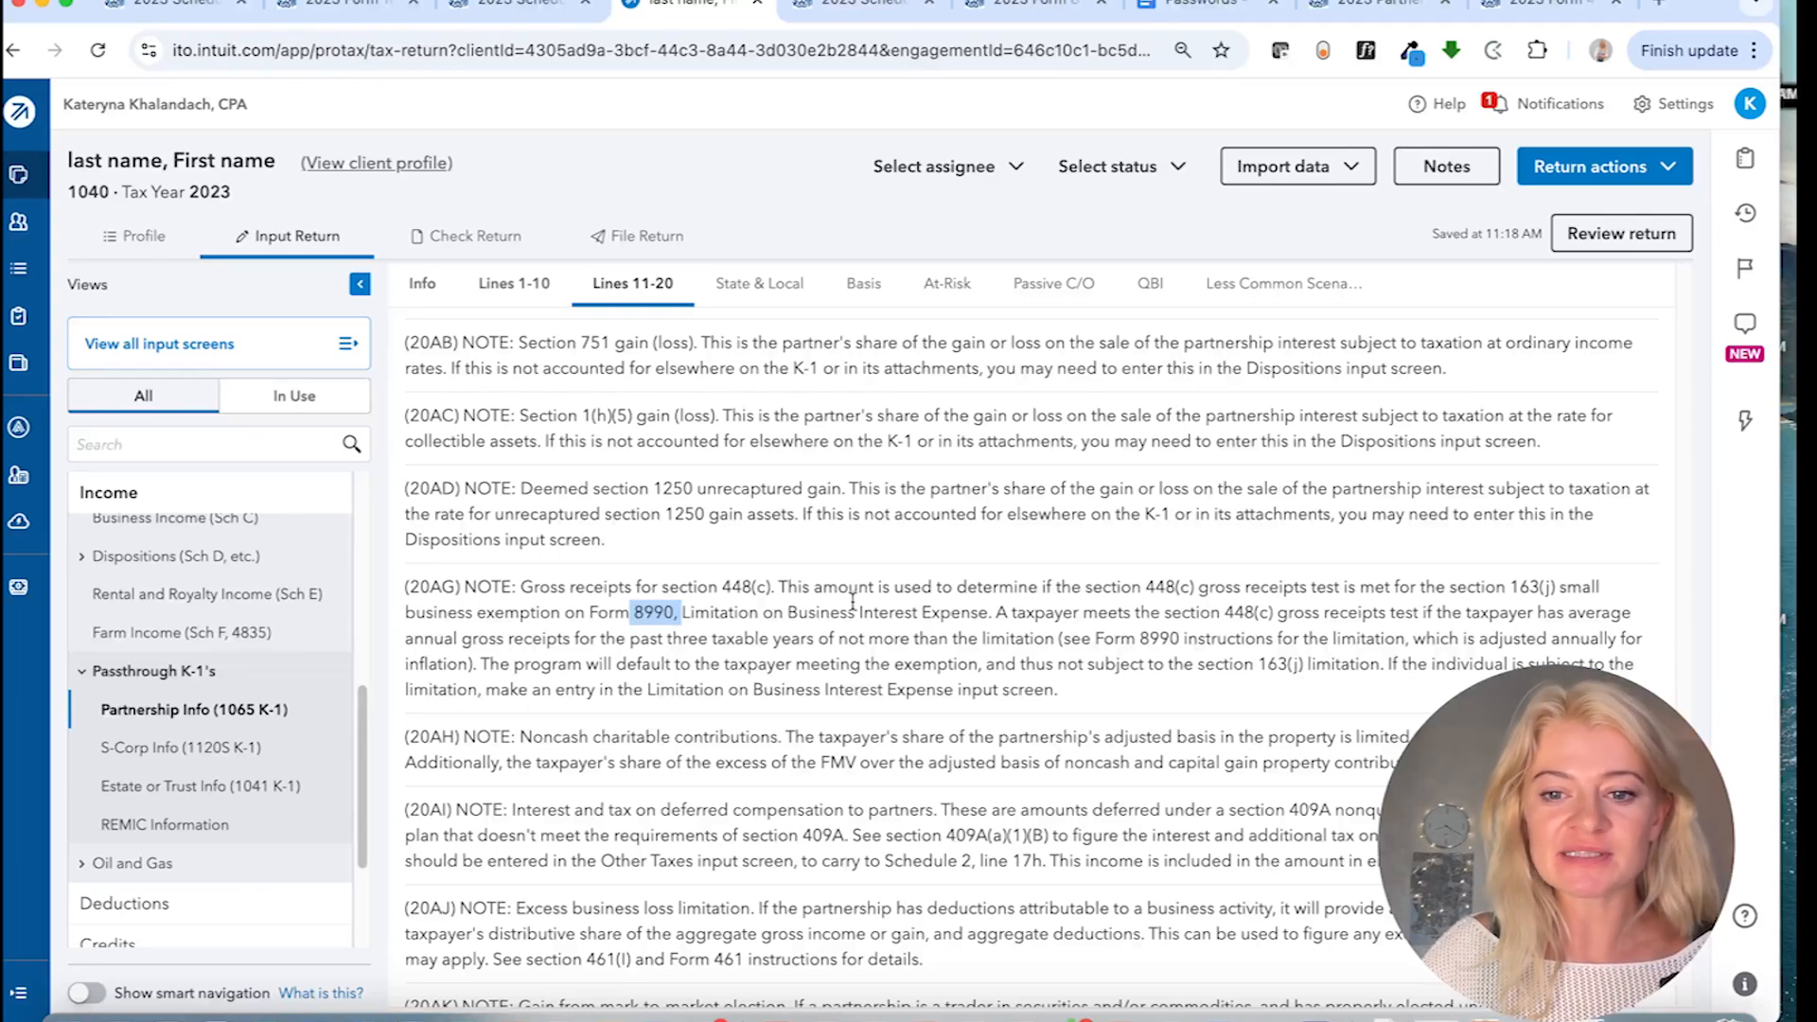
pyautogui.moveTo(854, 613); pyautogui.dragTo(1140, 658)
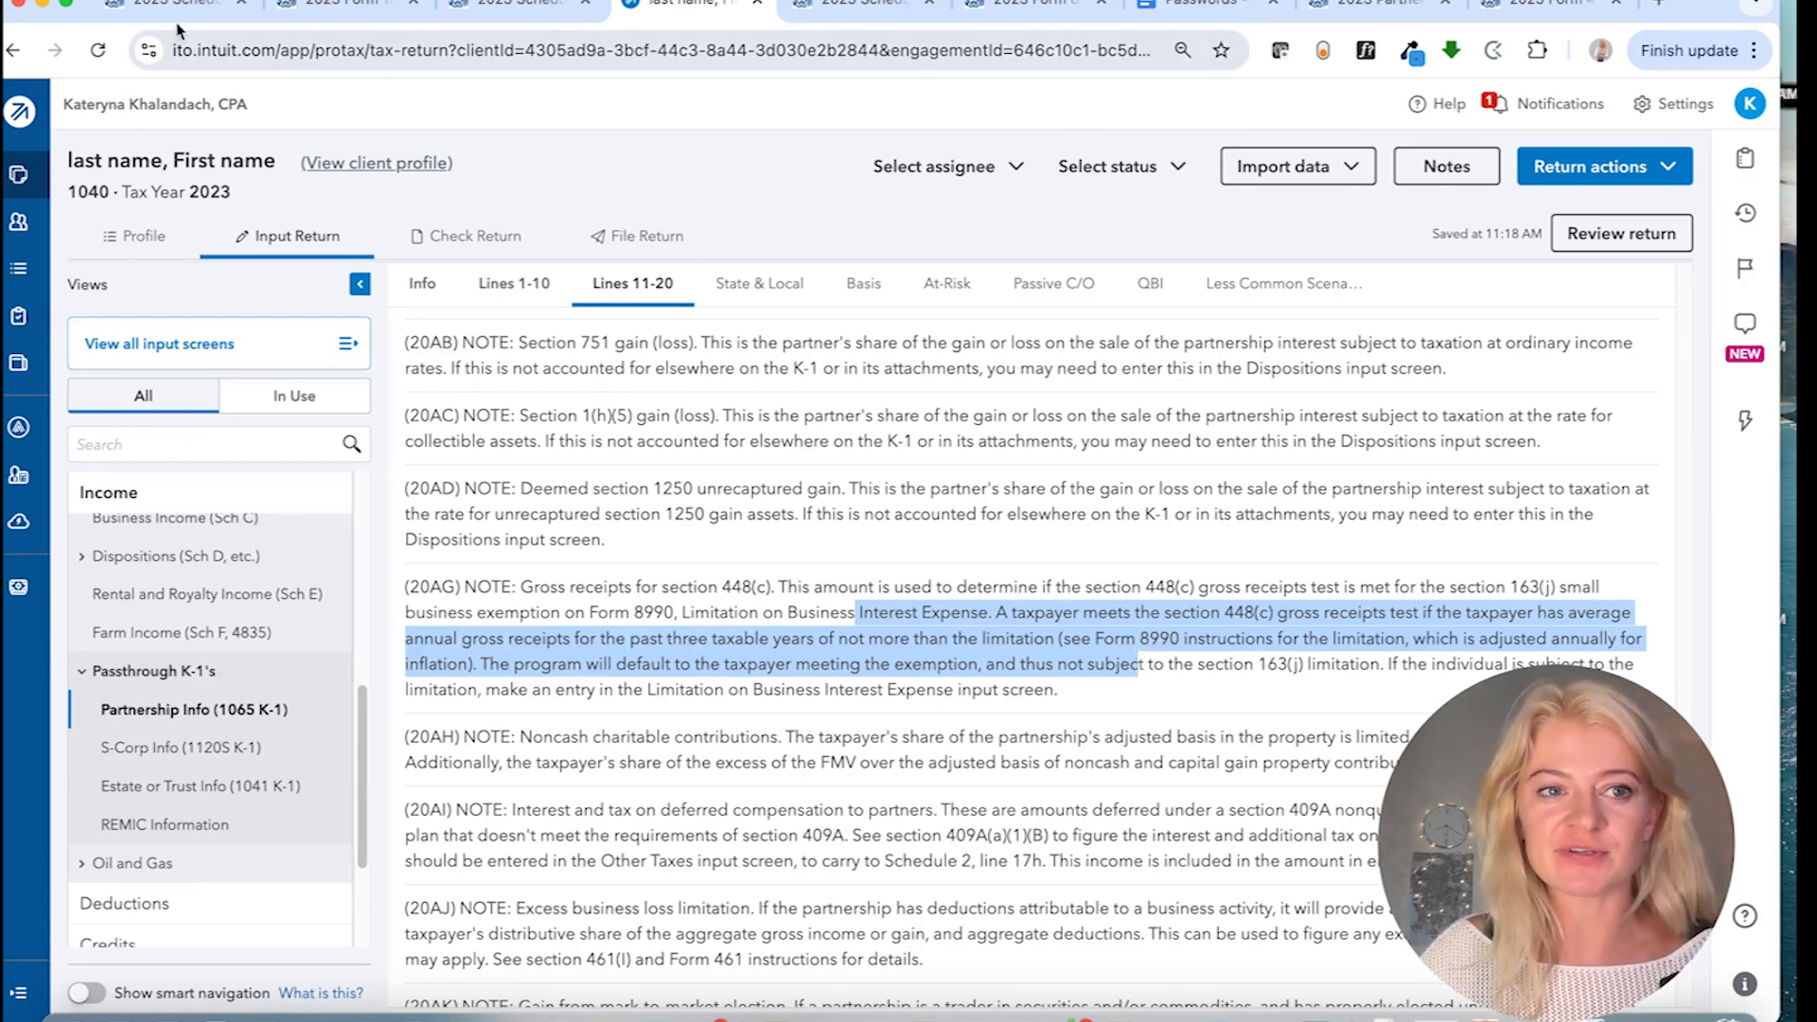
# - Check the box 20 N entry on the Schedule K-1 and look up code N in the partner's instructions code list
pyautogui.click(210, 17)
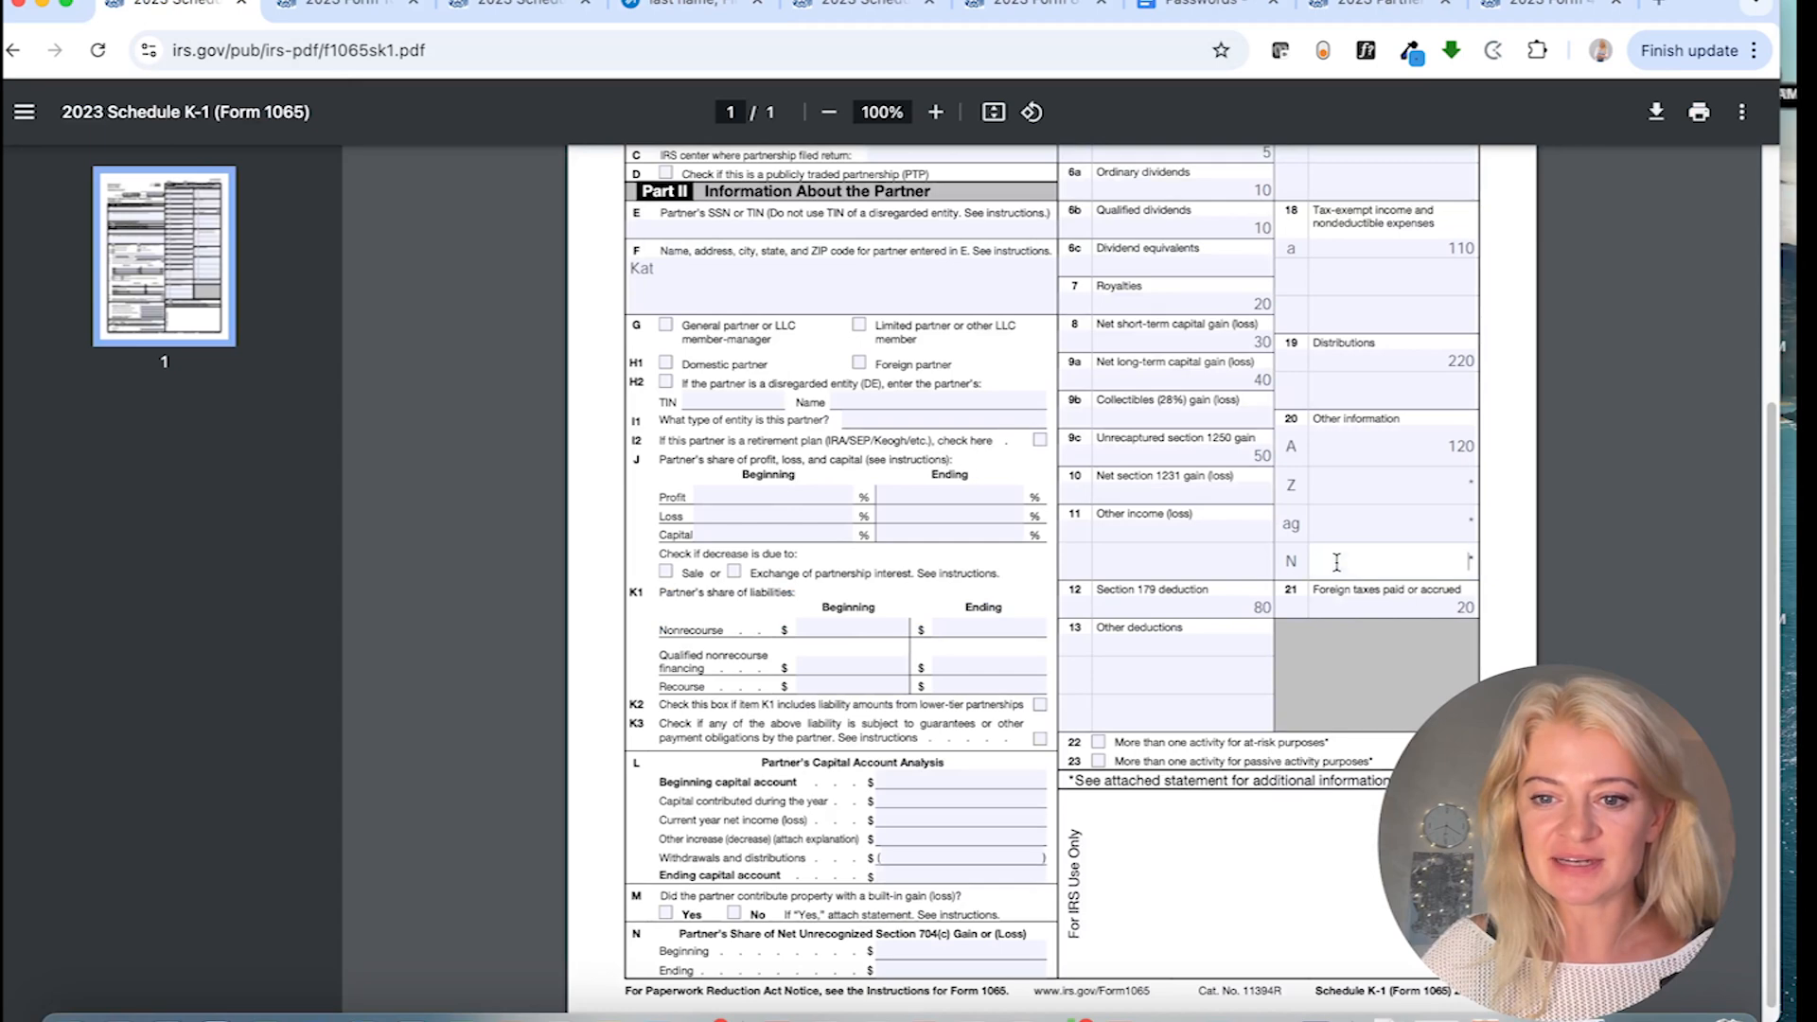
pyautogui.click(1015, 4)
pyautogui.click(863, 7)
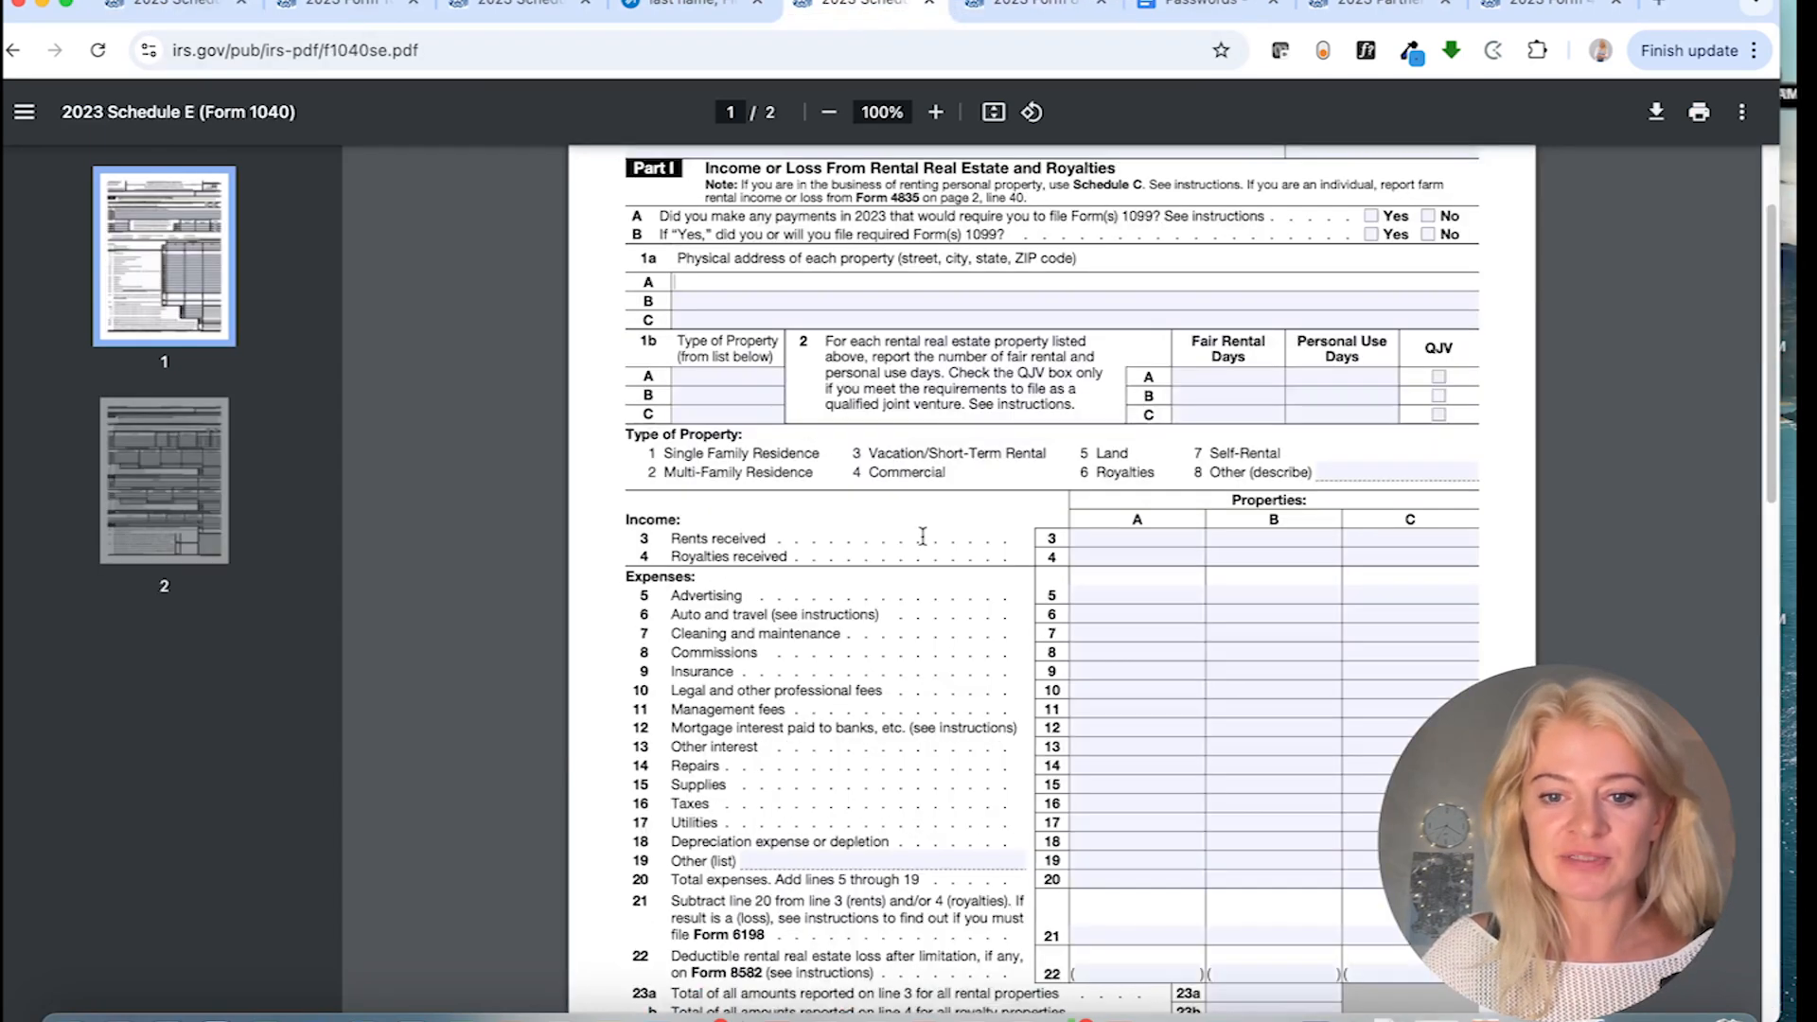
pyautogui.click(1368, 6)
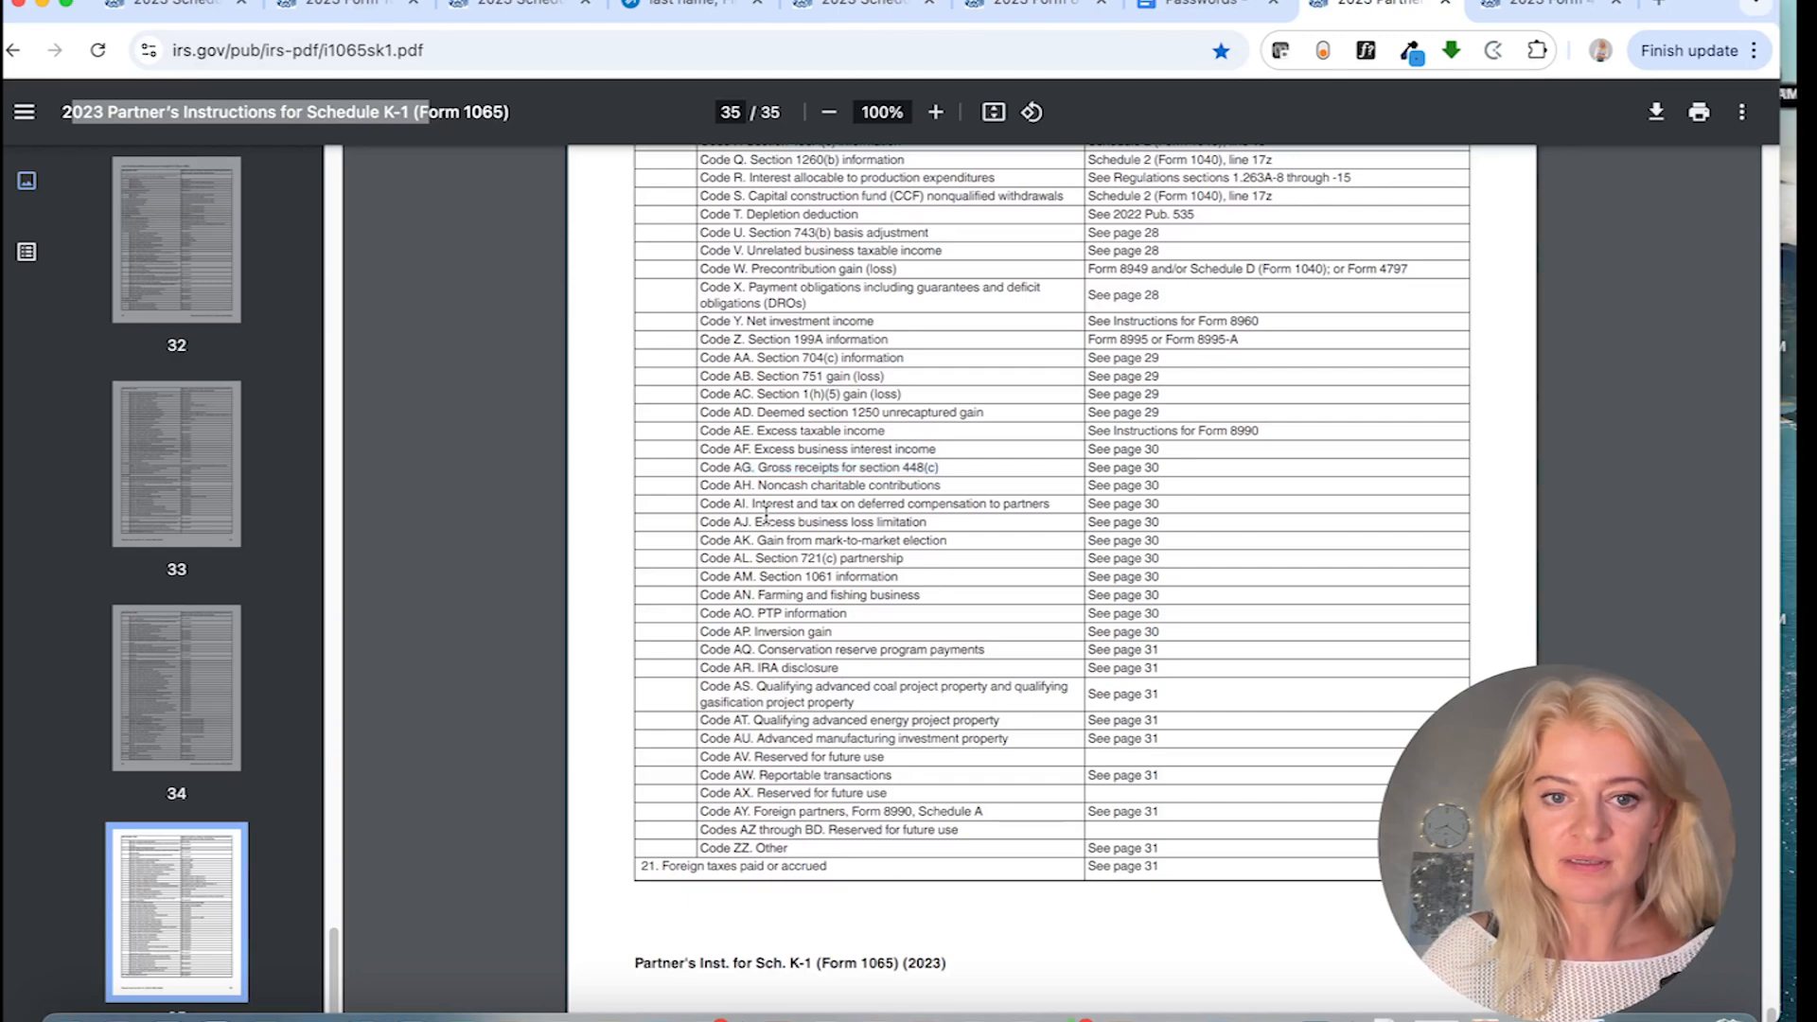
pyautogui.scroll(4, 804, 521)
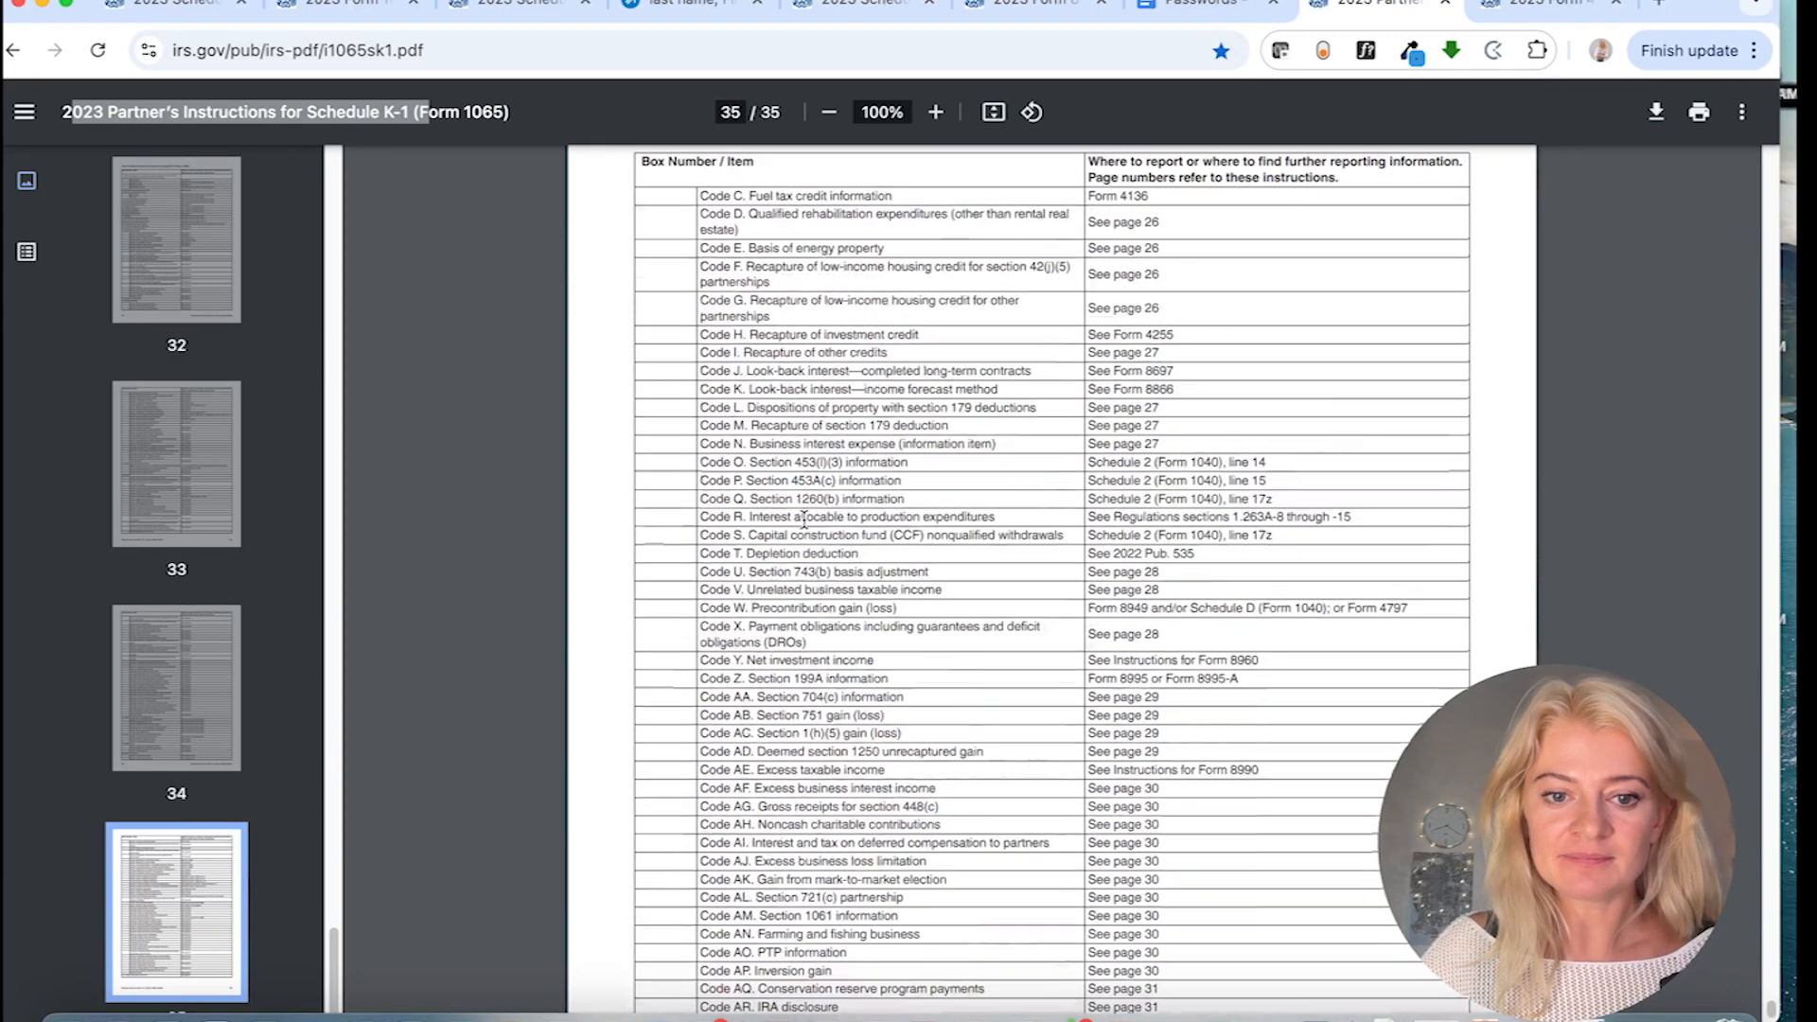
pyautogui.scroll(1, 804, 521)
pyautogui.moveTo(749, 476); pyautogui.dragTo(964, 477)
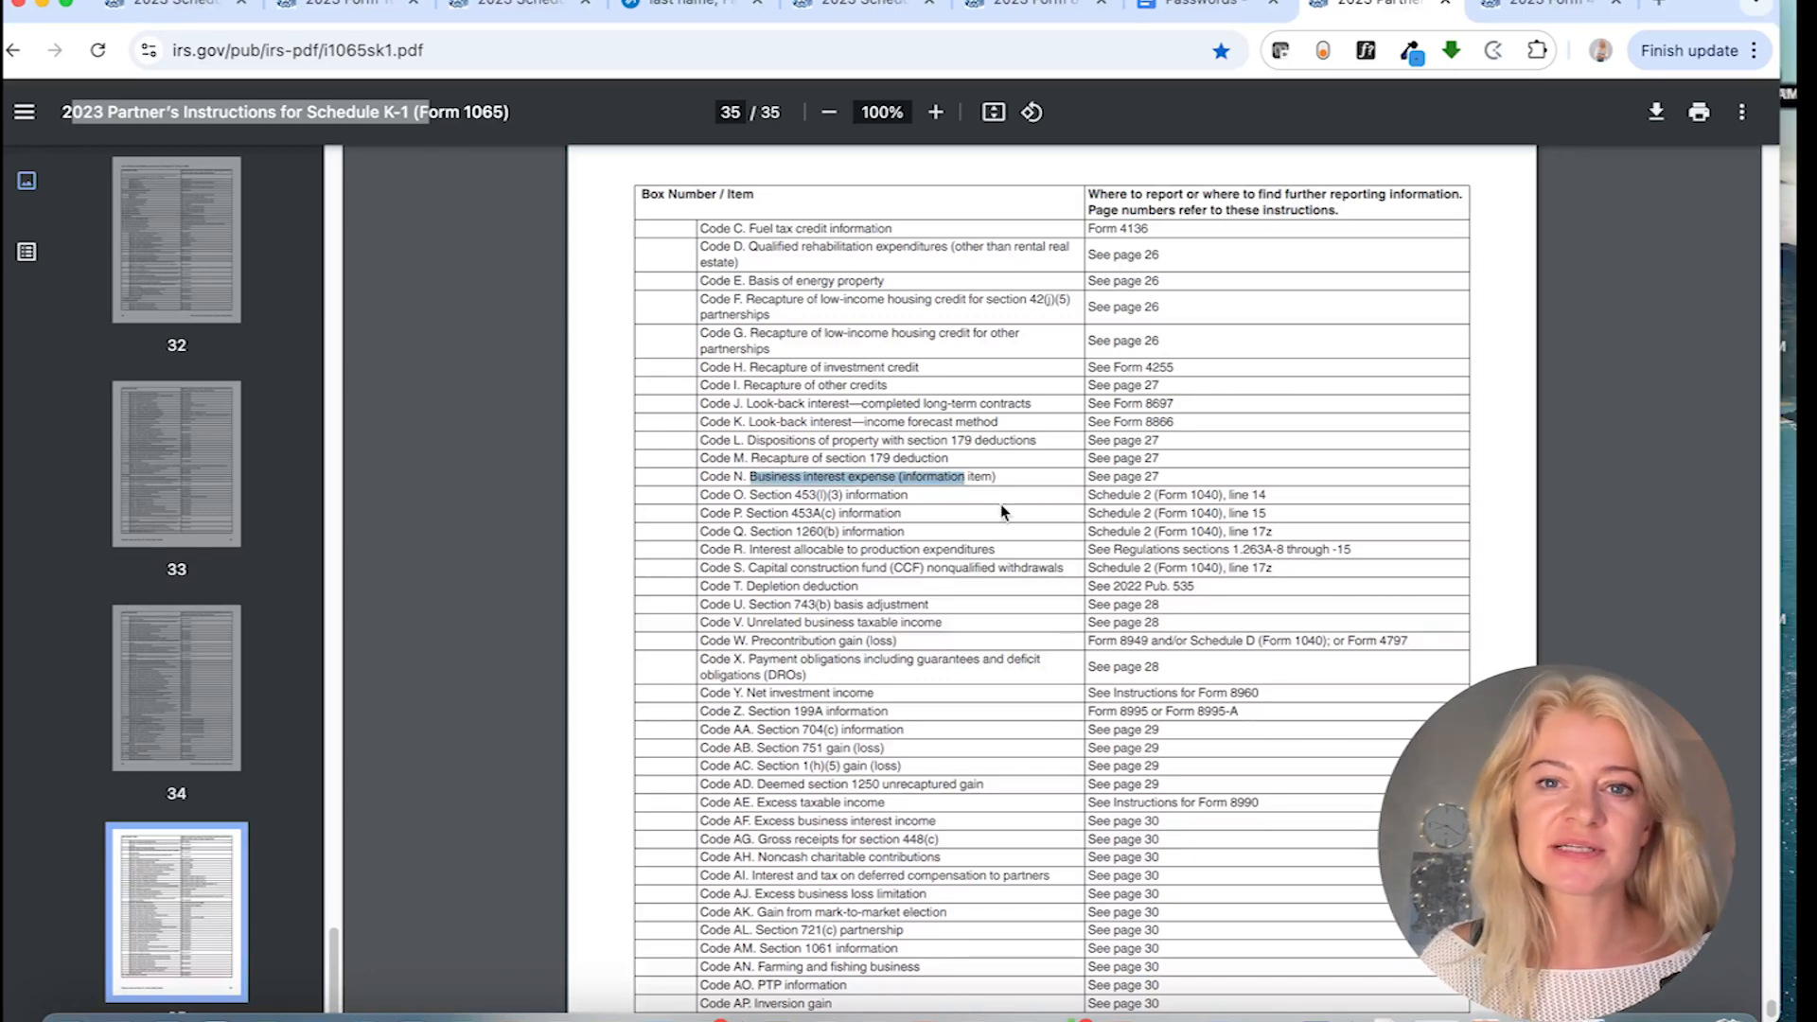
# - Return to the Intuit tax return, find the 20N note on business interest expense and highlight its wording
pyautogui.click(627, 19)
pyautogui.scroll(3, 702, 615)
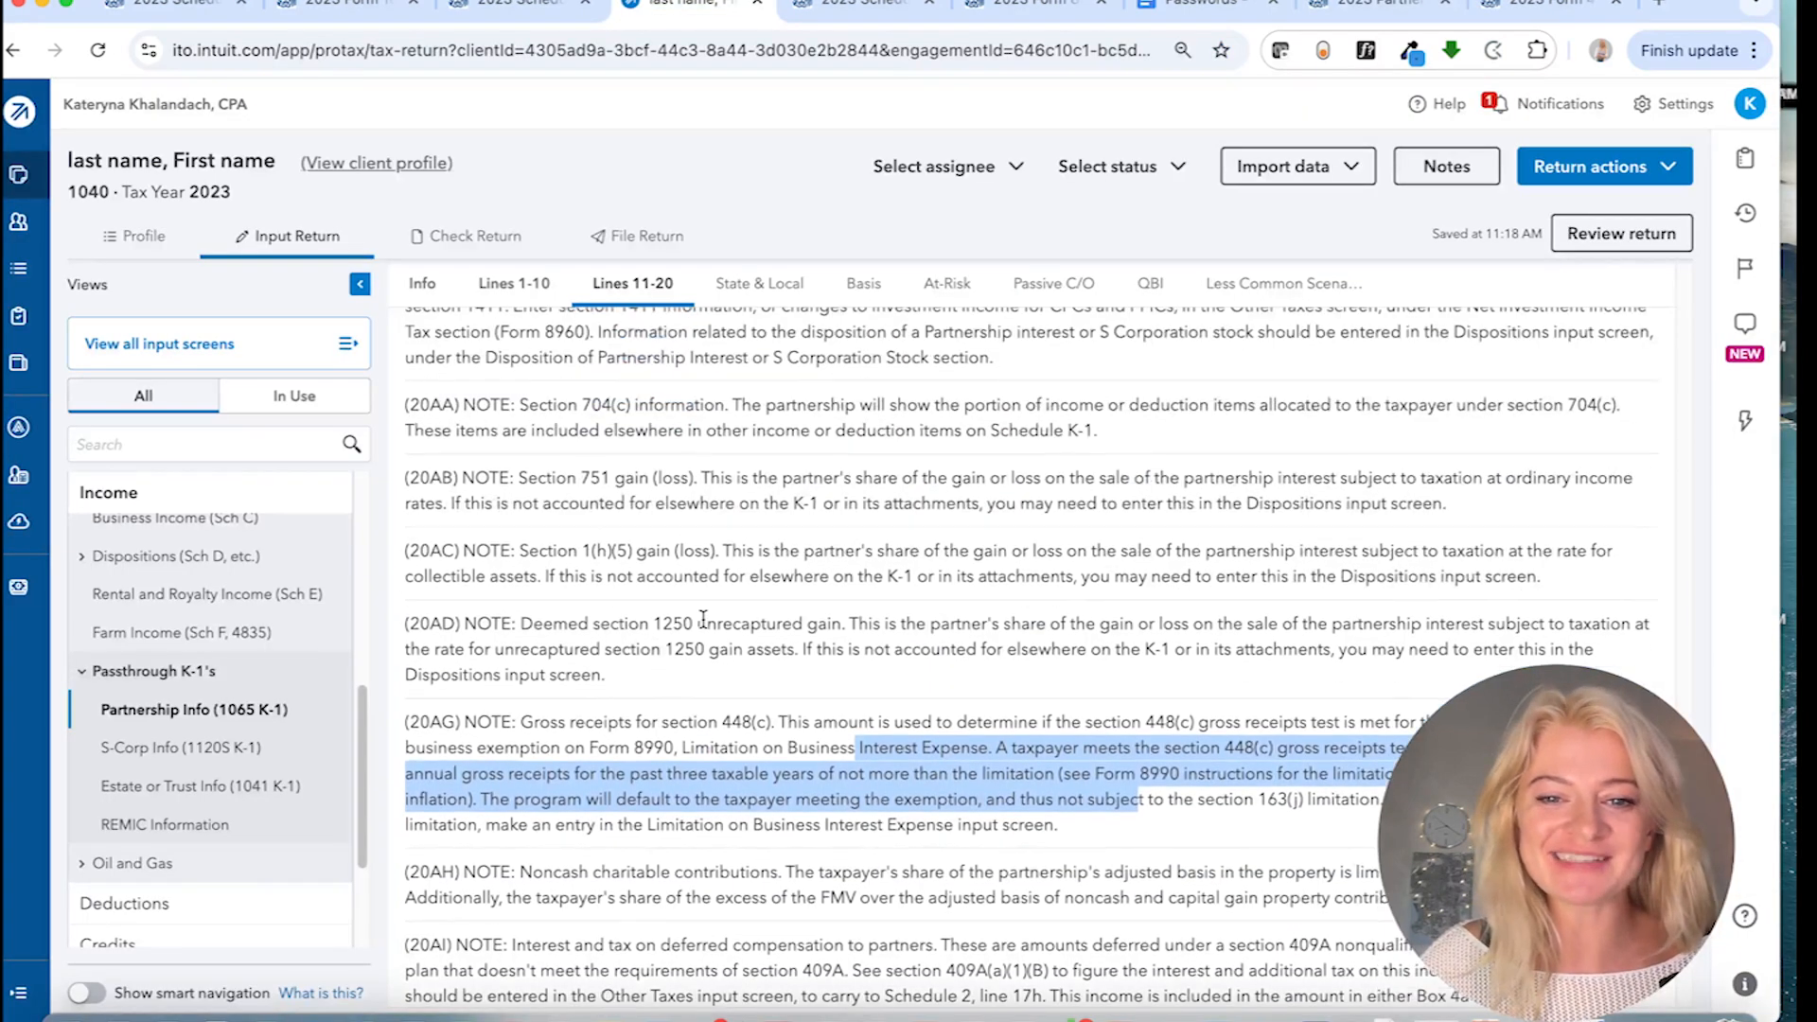
pyautogui.scroll(-6, 719, 767)
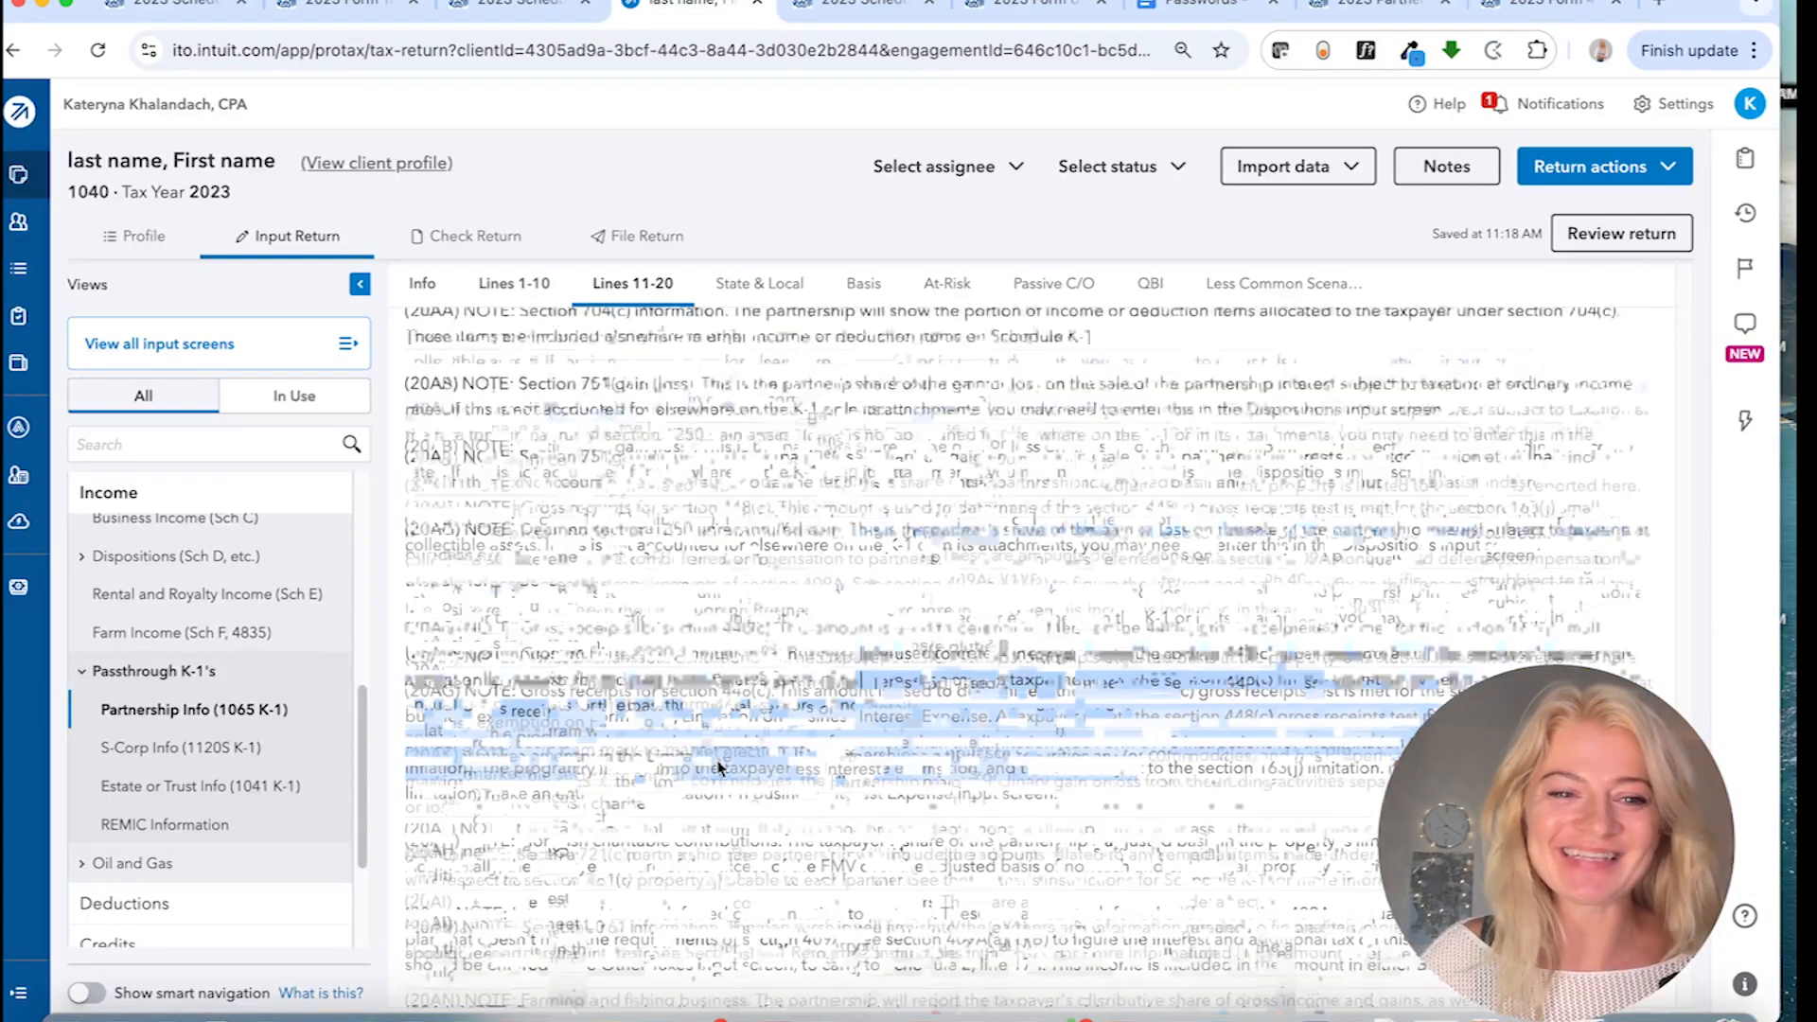
pyautogui.scroll(-5, 719, 766)
pyautogui.scroll(10, 721, 762)
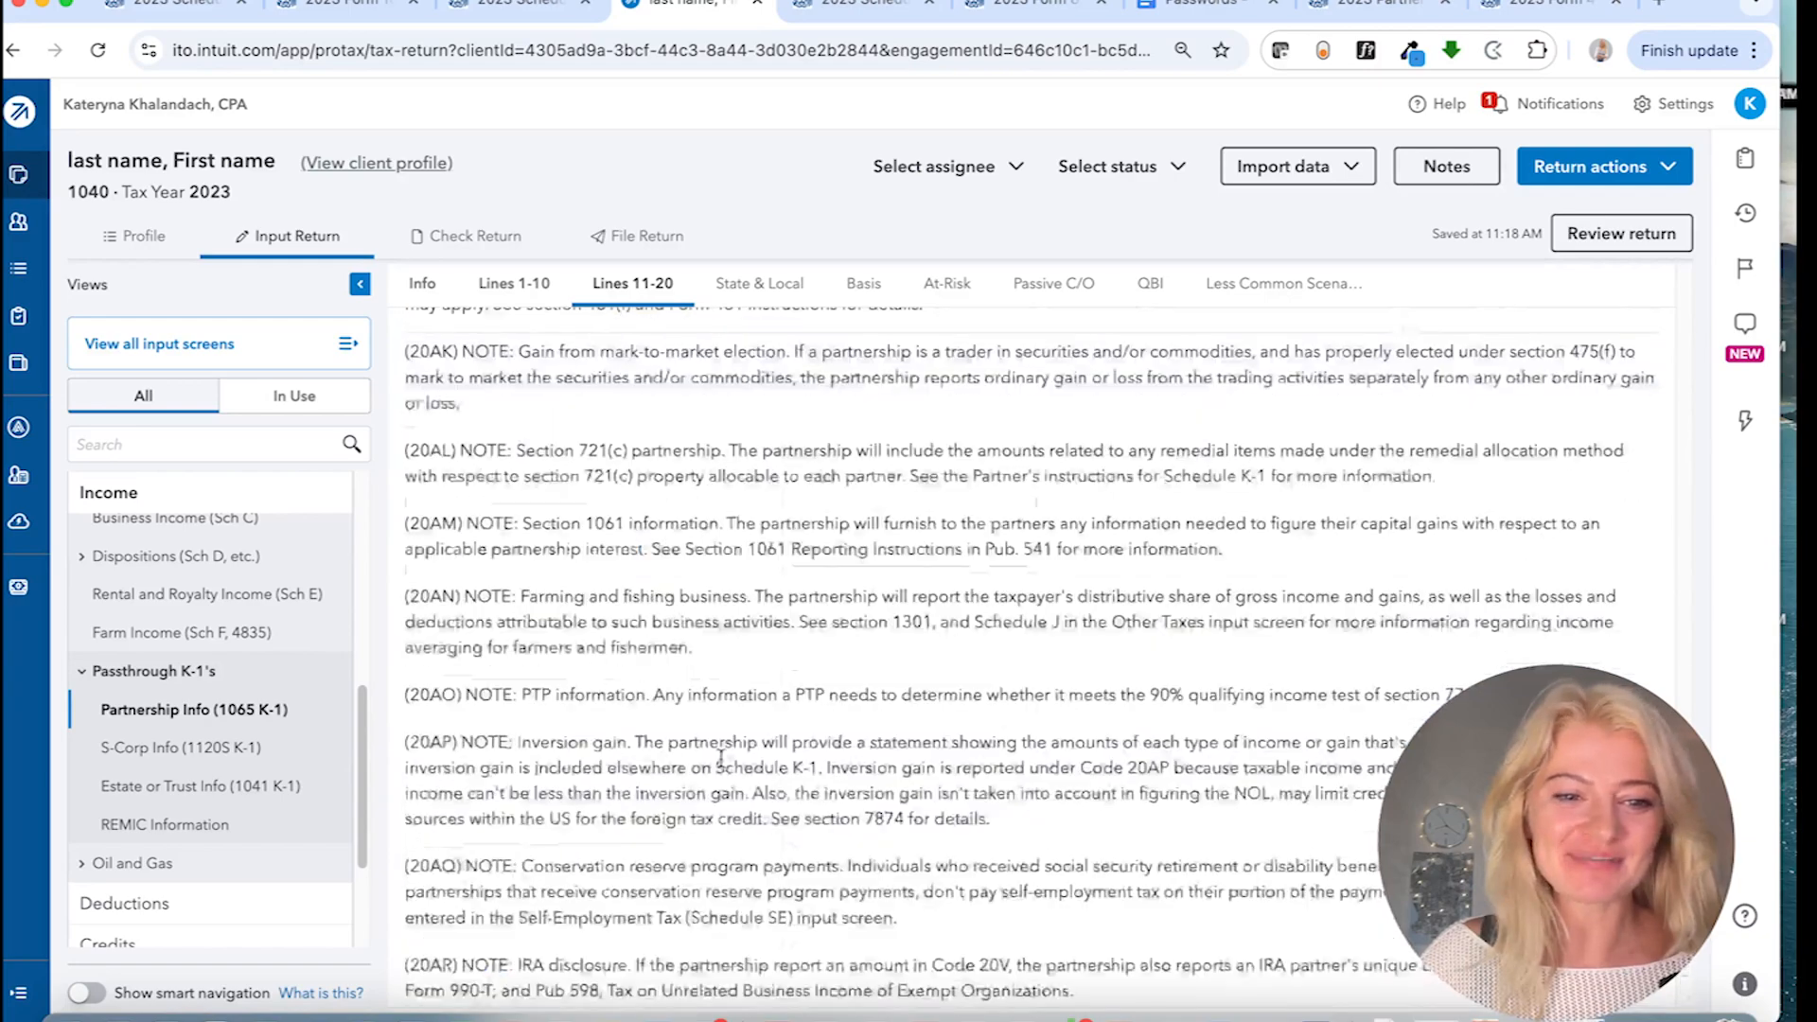
pyautogui.scroll(10, 722, 757)
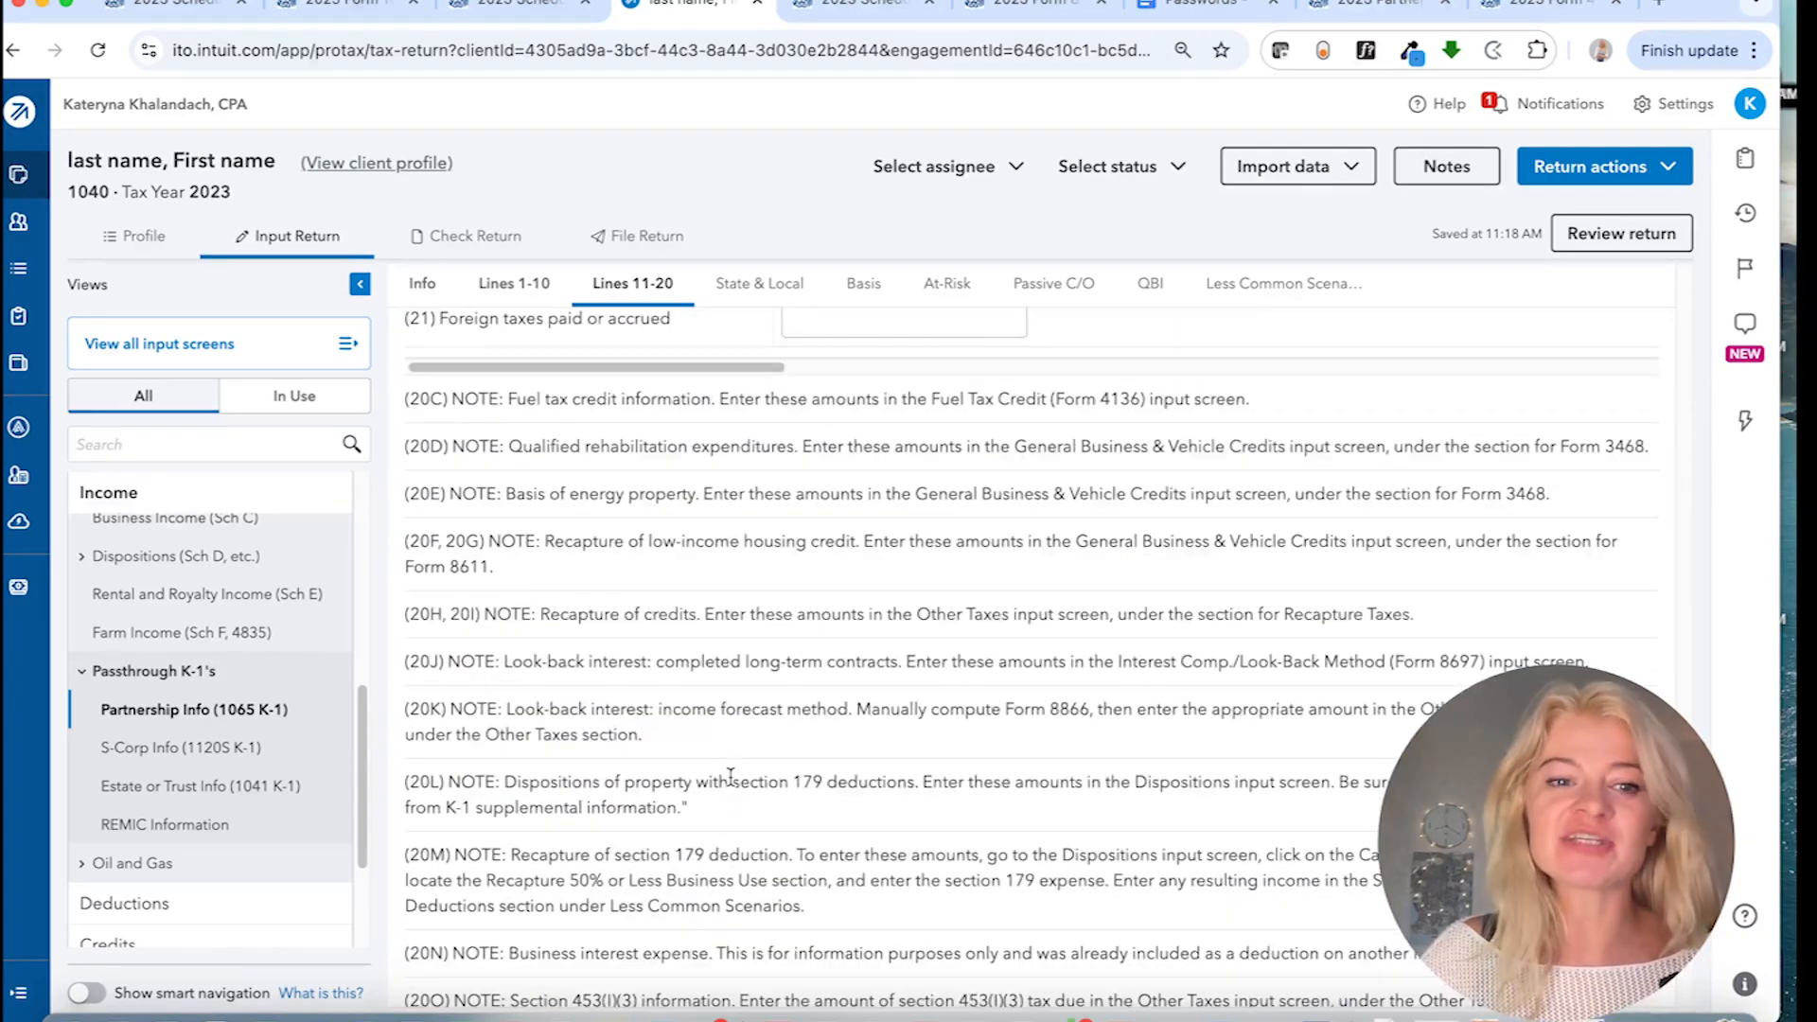
pyautogui.scroll(-2, 645, 841)
pyautogui.scroll(2, 645, 840)
pyautogui.scroll(3, 644, 841)
pyautogui.scroll(-3, 644, 840)
pyautogui.scroll(-1, 646, 839)
pyautogui.scroll(-3, 648, 840)
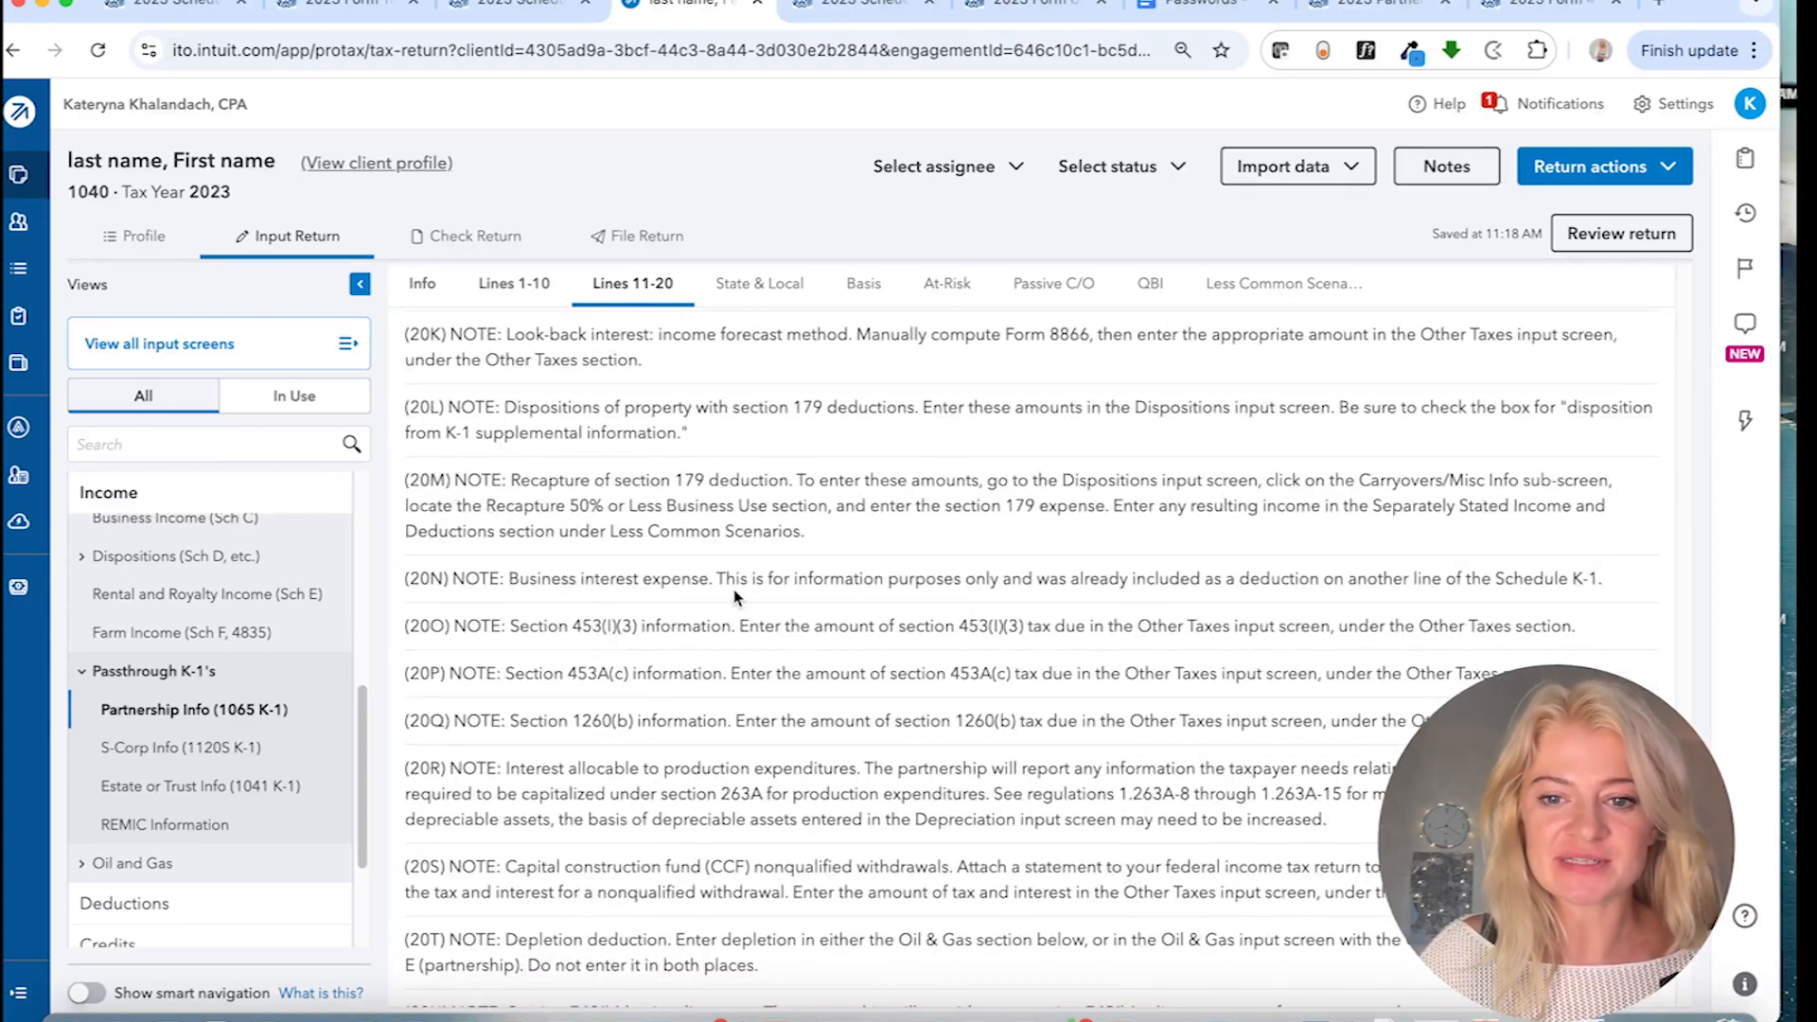
pyautogui.moveTo(1589, 579); pyautogui.dragTo(732, 578)
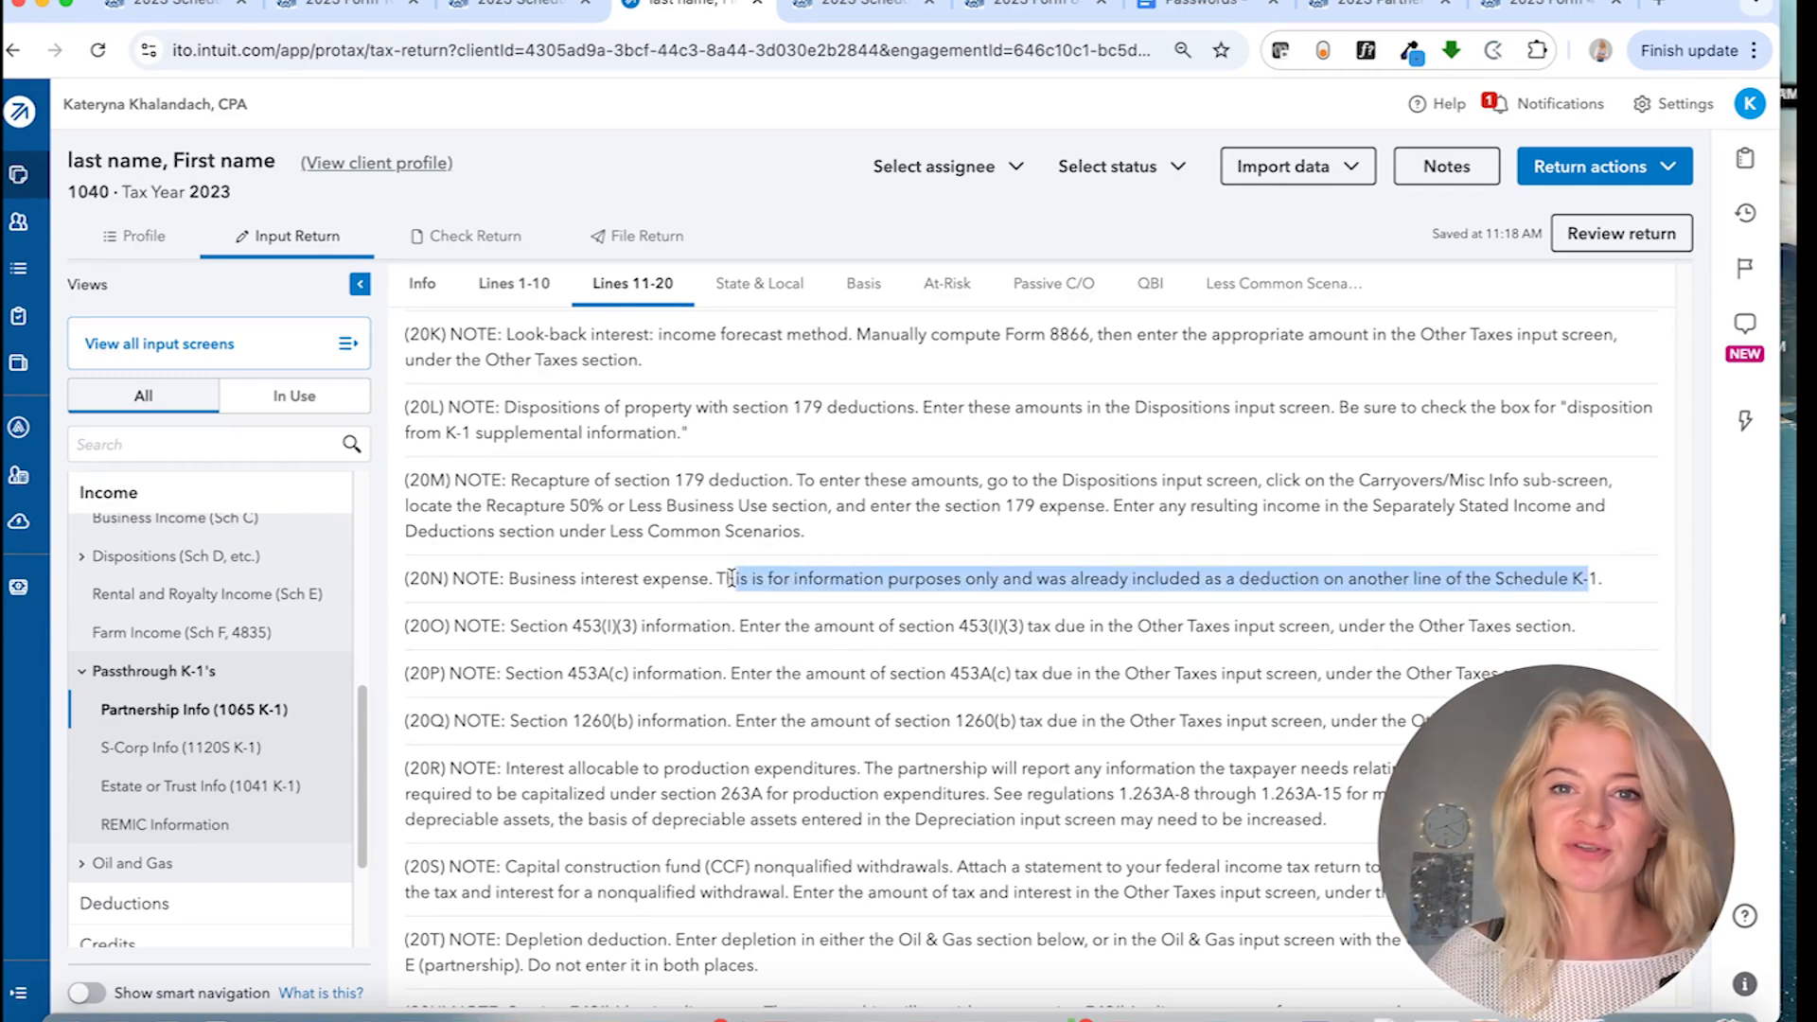
pyautogui.moveTo(508, 580); pyautogui.dragTo(707, 573)
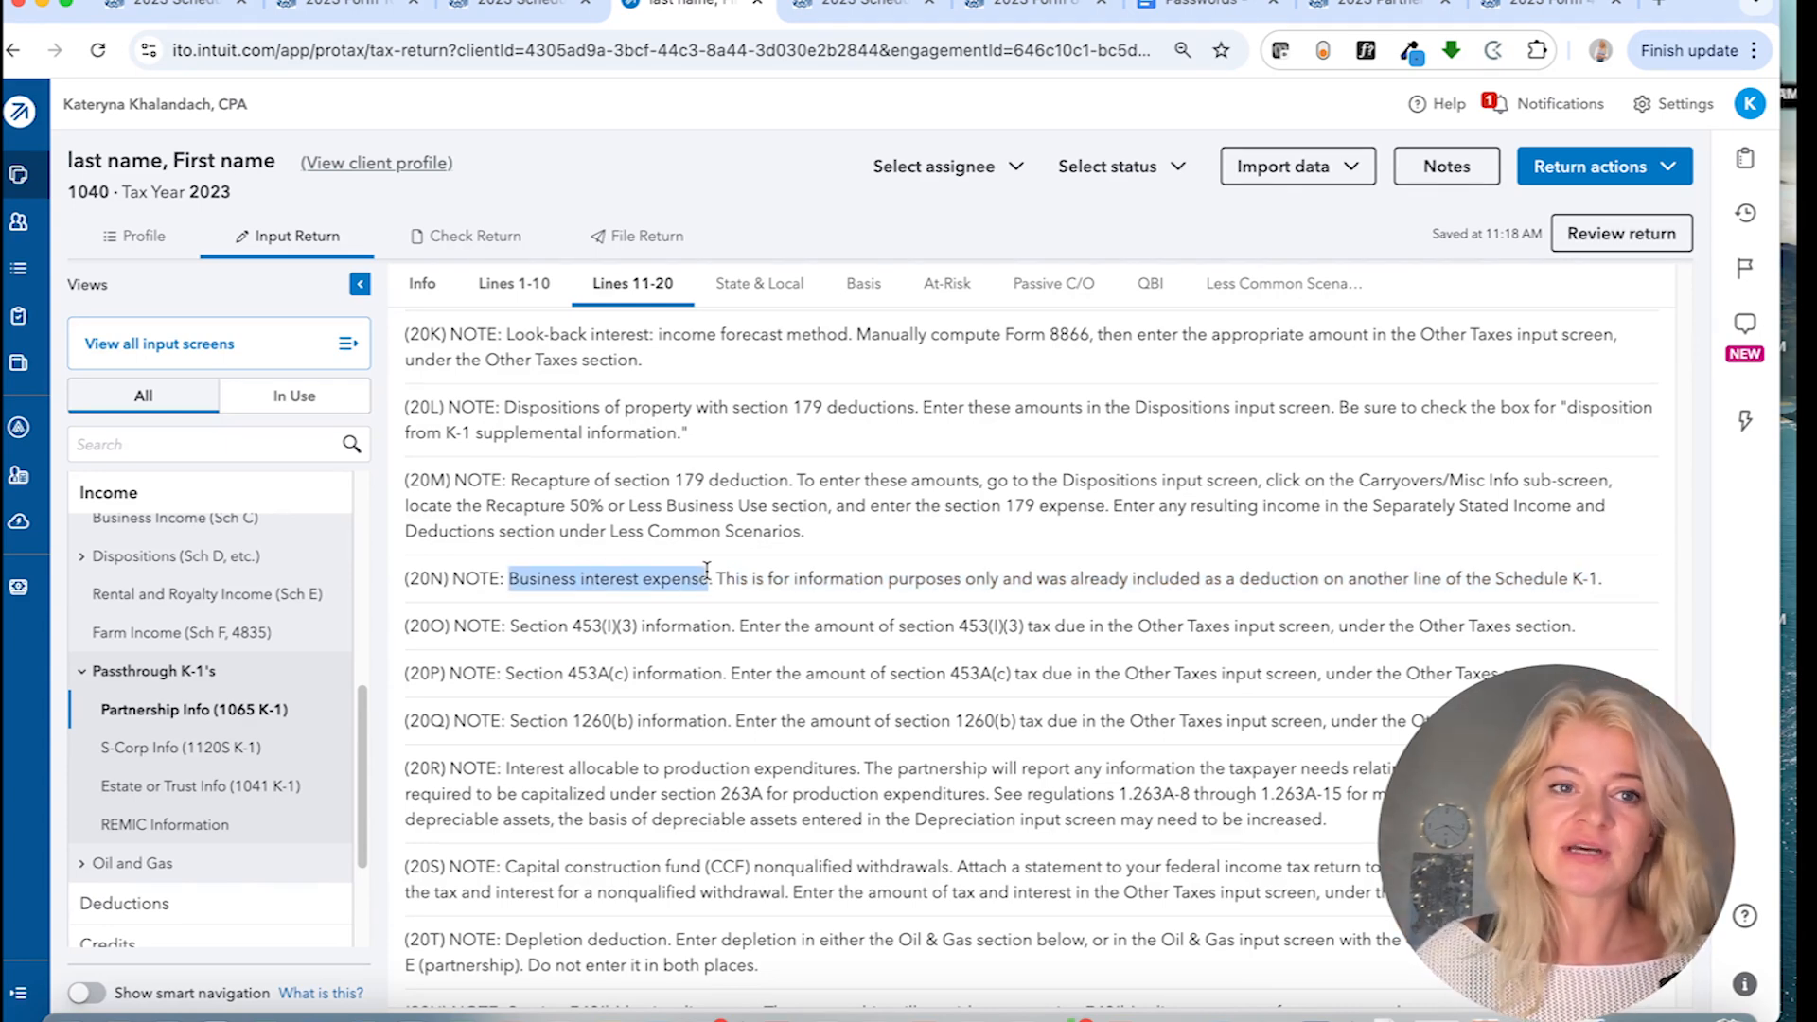
# - Review the Form 1065 heading and the item F partner information on the Schedule K-1, then go back to the Intuit return
pyautogui.click(170, 8)
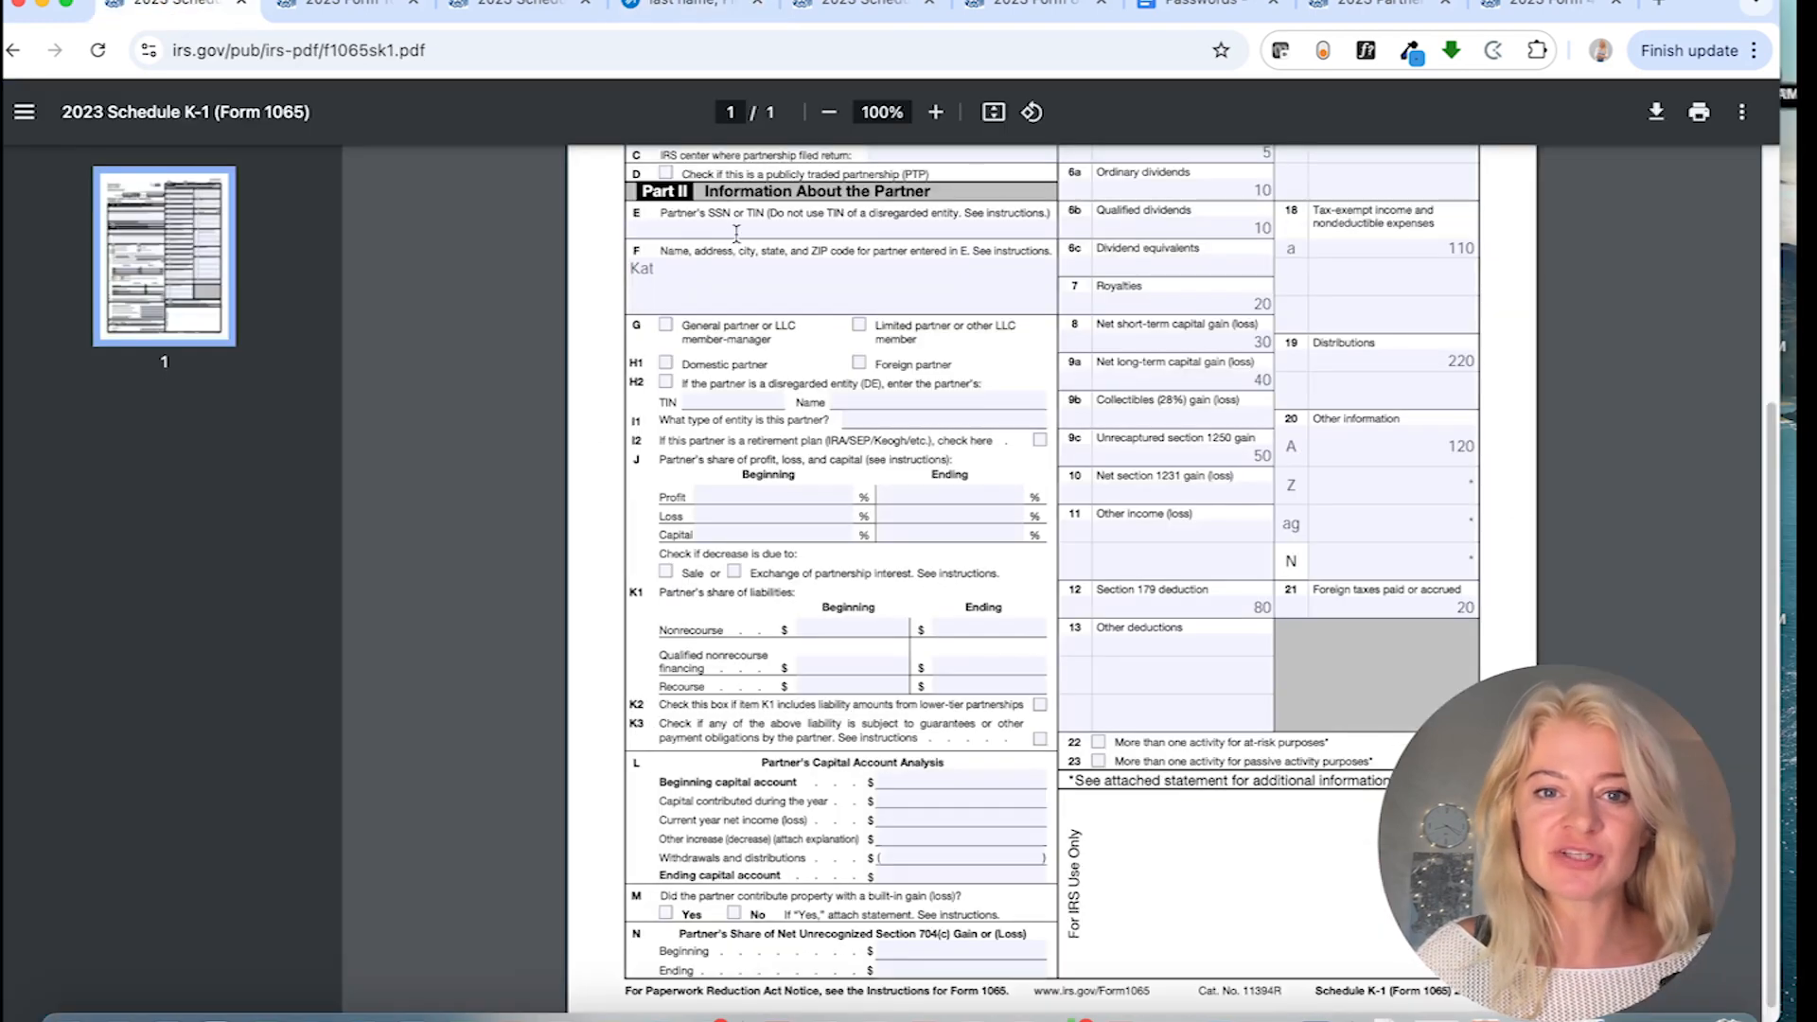
pyautogui.scroll(4, 733, 364)
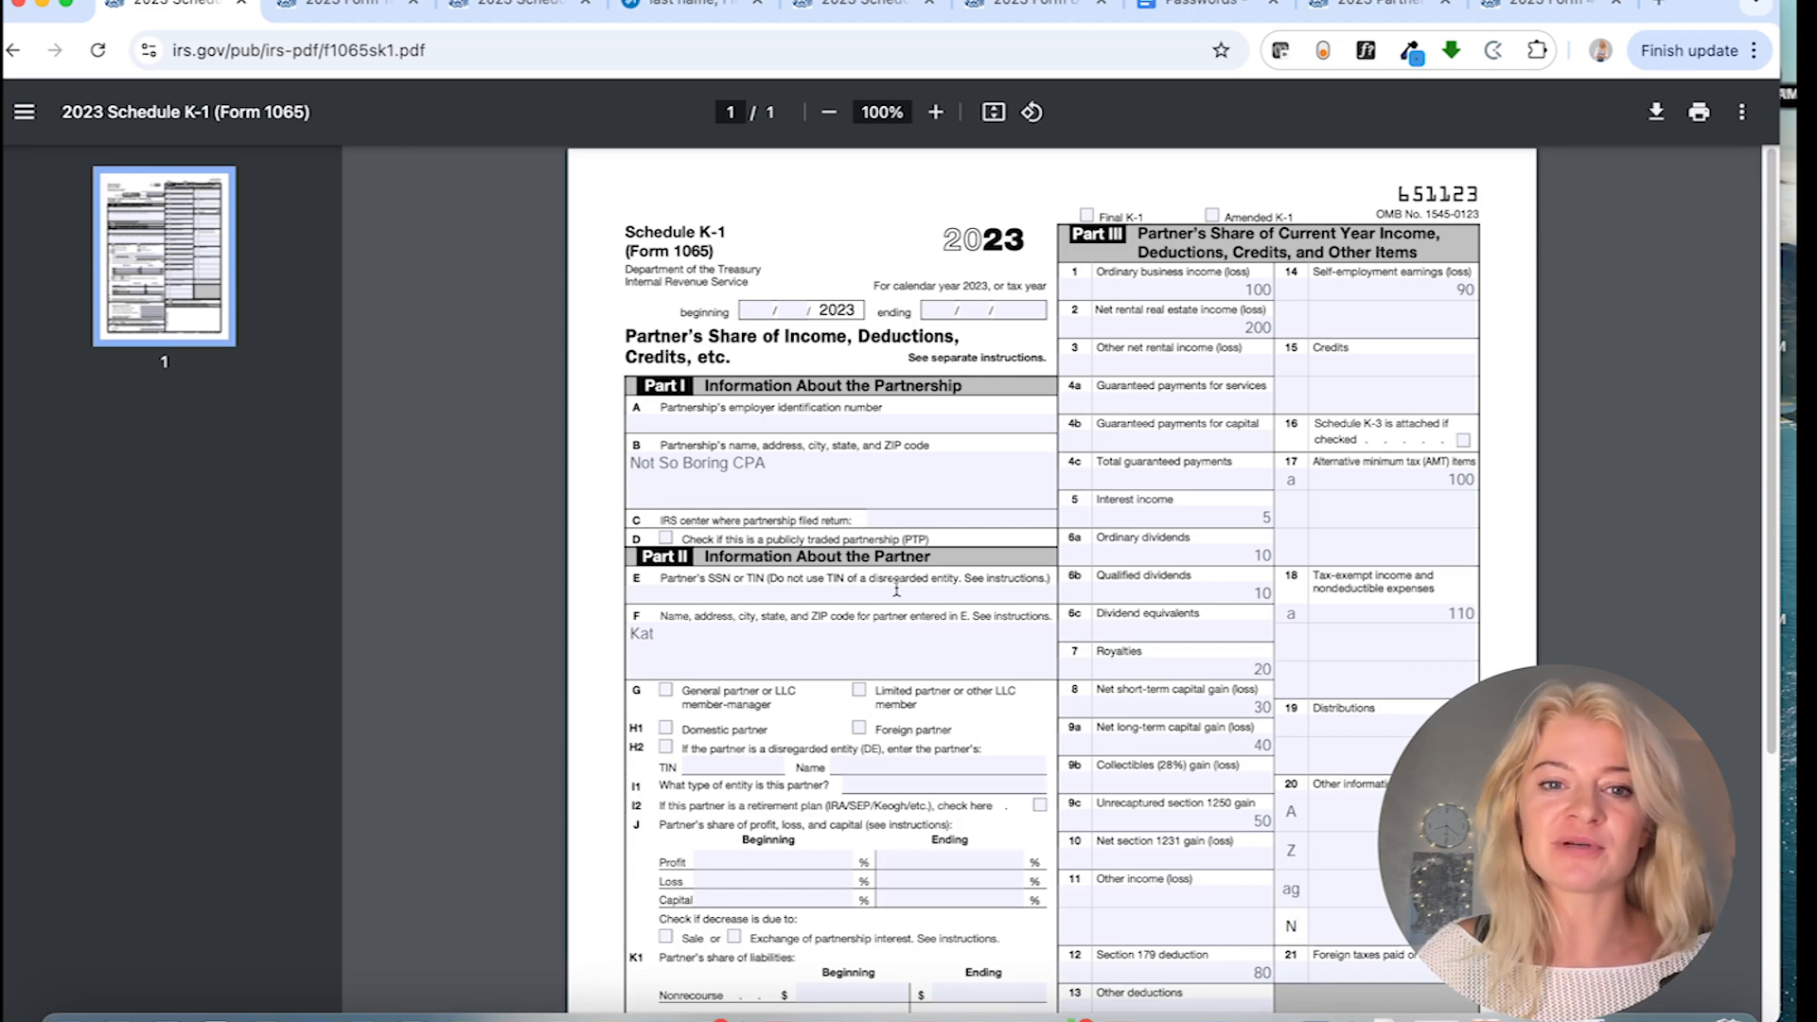
pyautogui.tripleClick(642, 259)
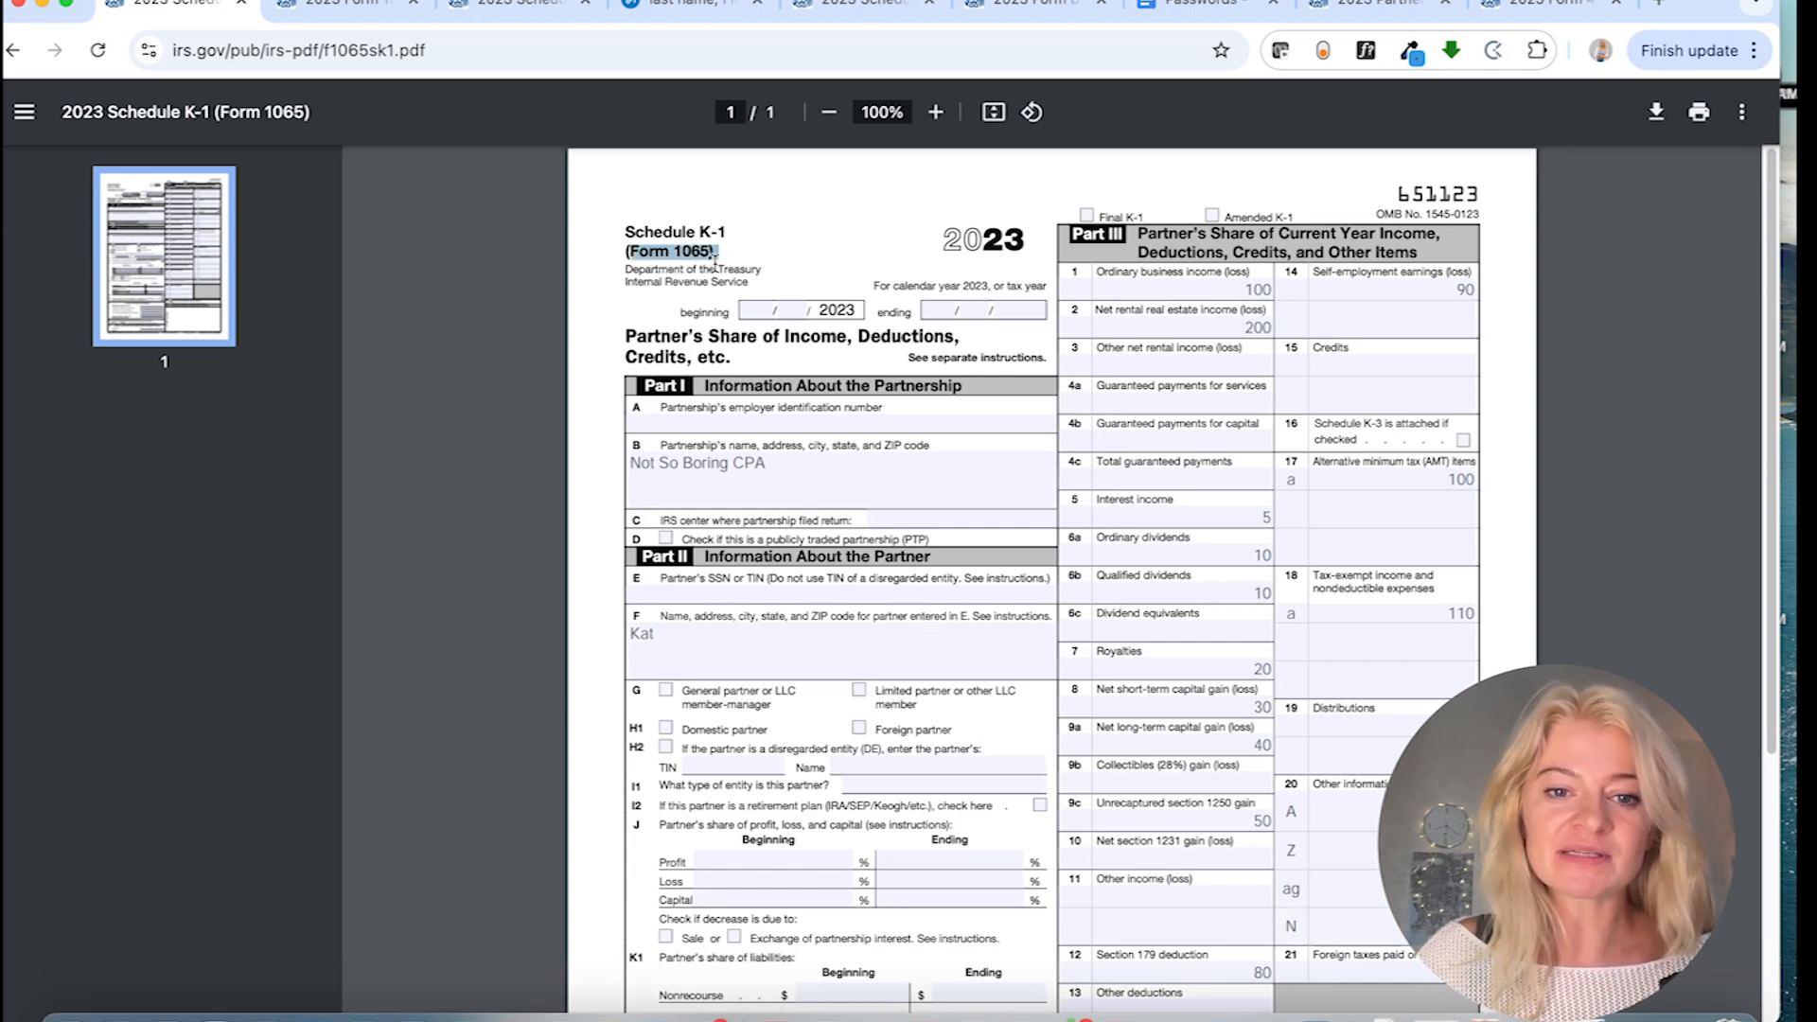
pyautogui.click(823, 660)
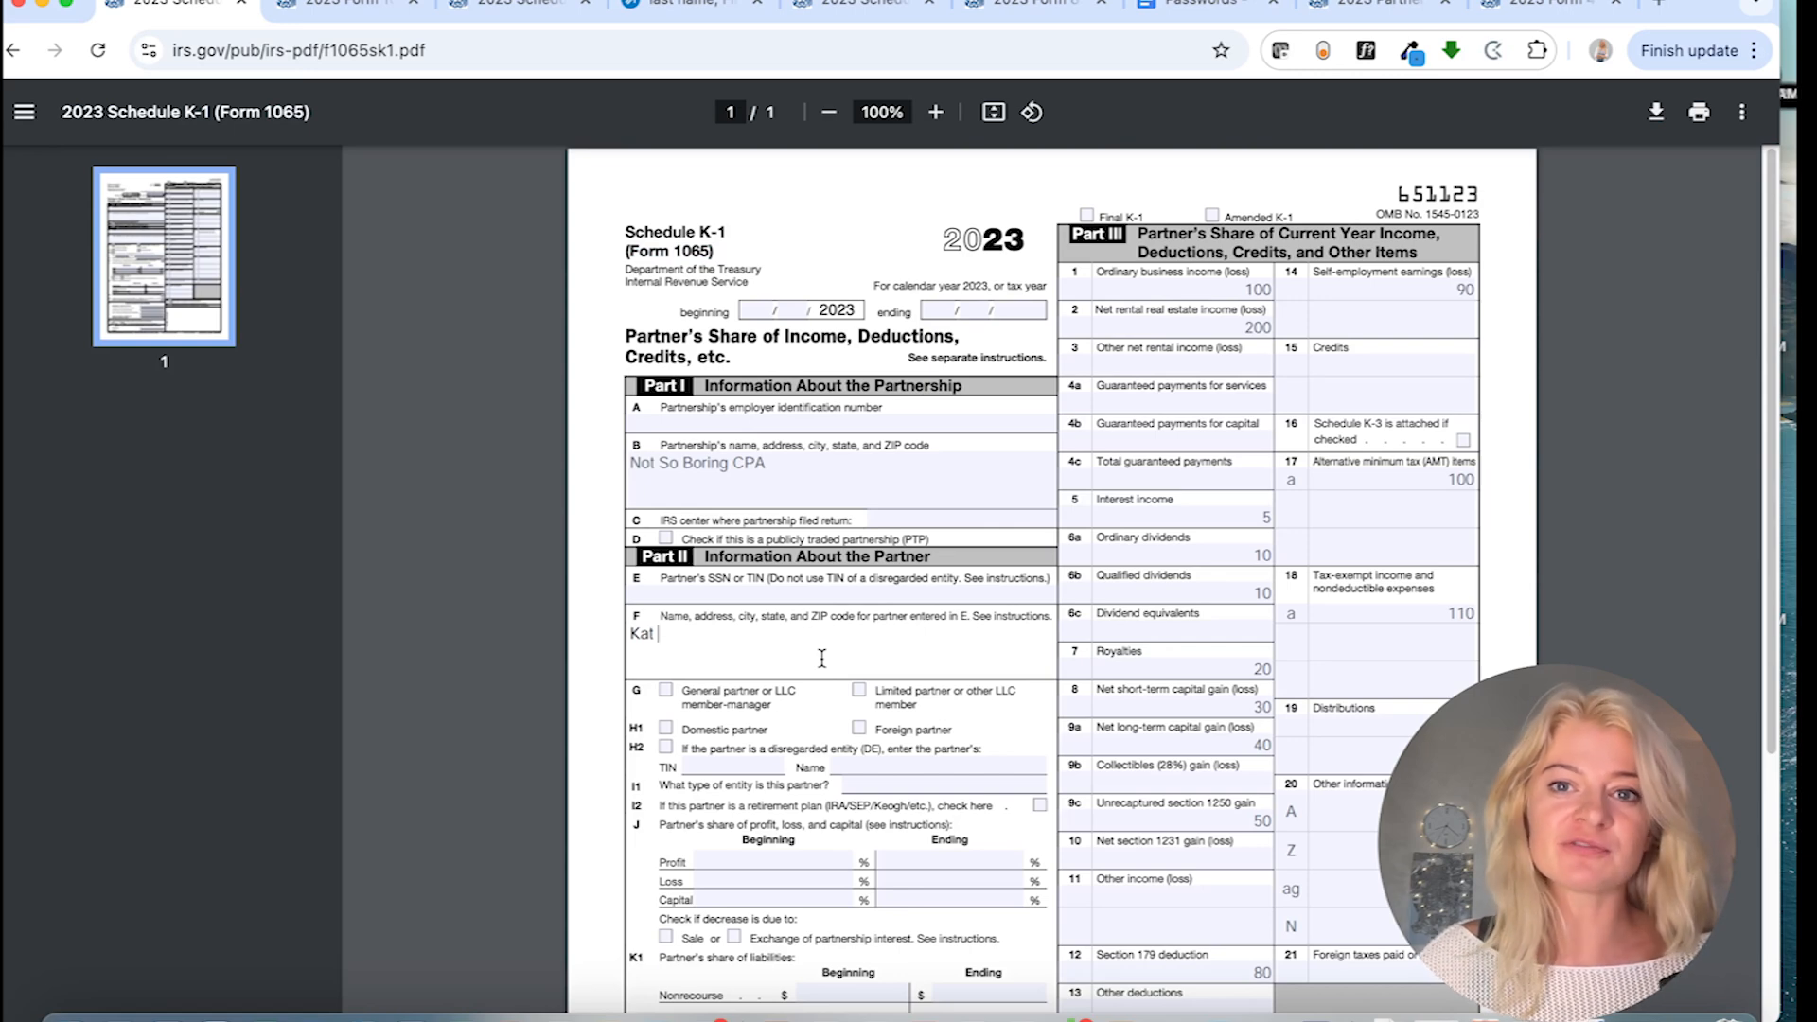
pyautogui.click(686, 29)
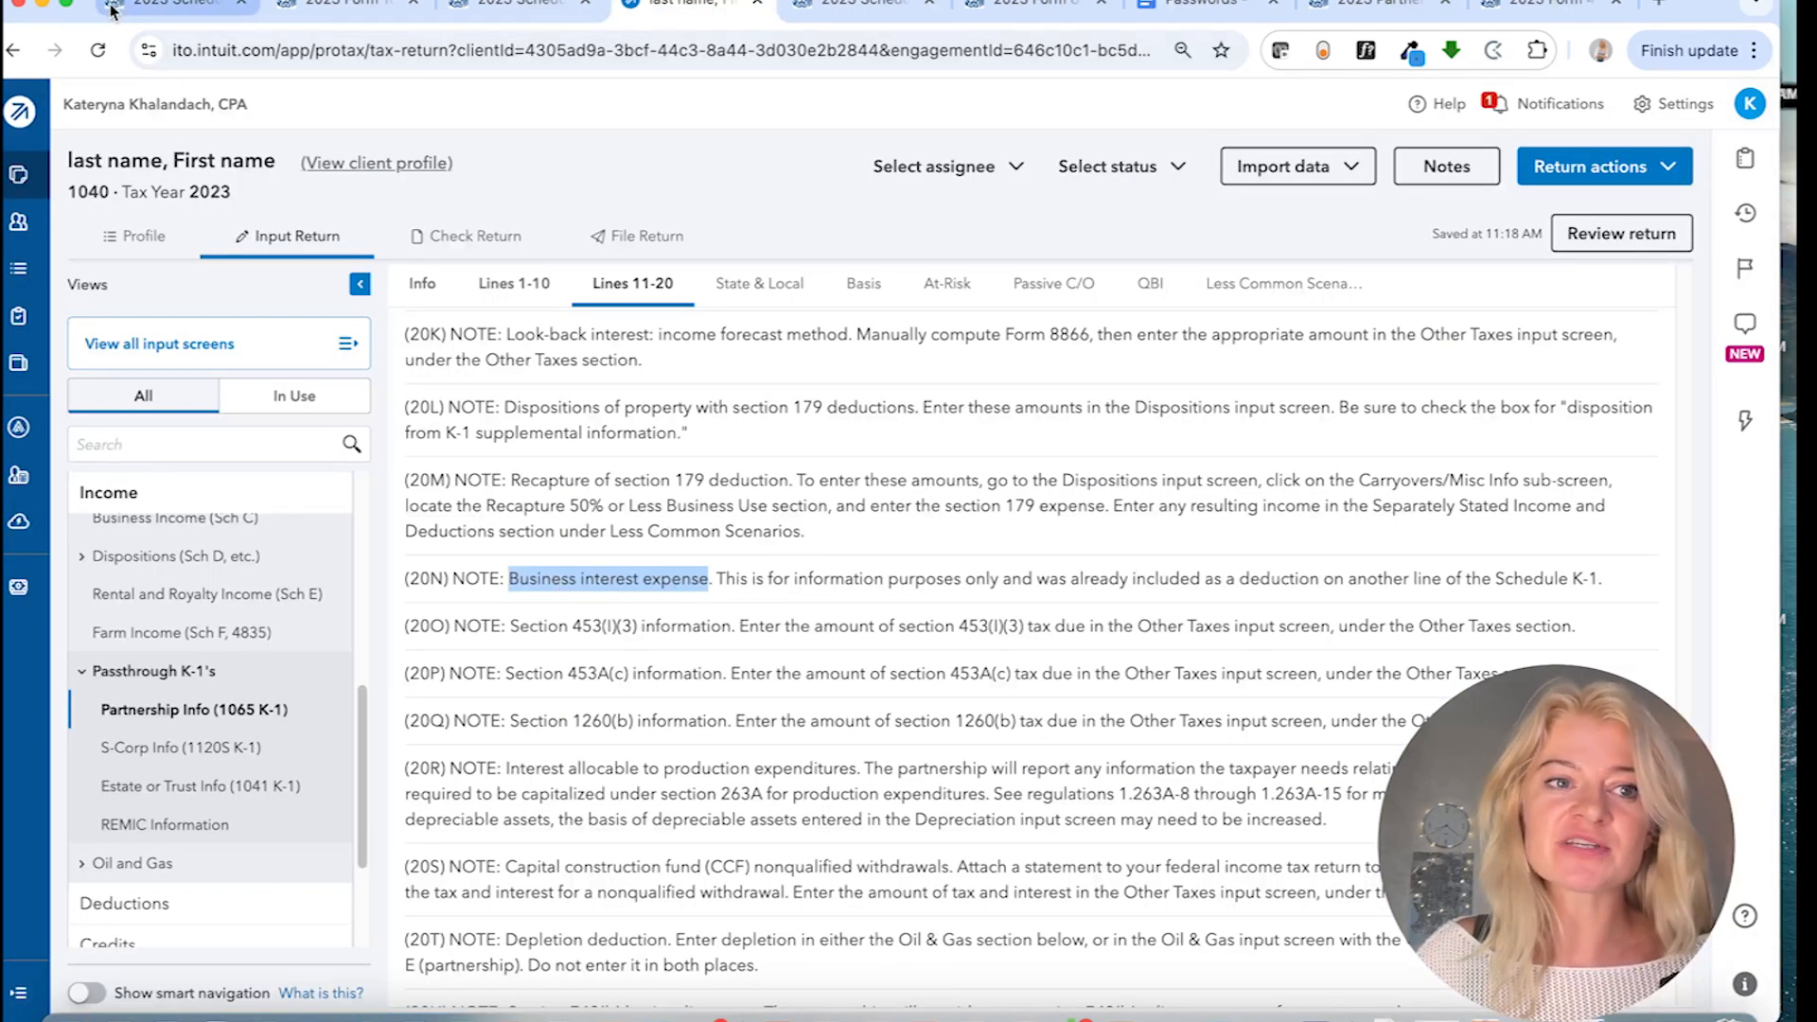
# - Check box 21 on the Schedule K-1 and locate the line 21 foreign taxes paid or accrued field in the Intuit return
pyautogui.click(142, 6)
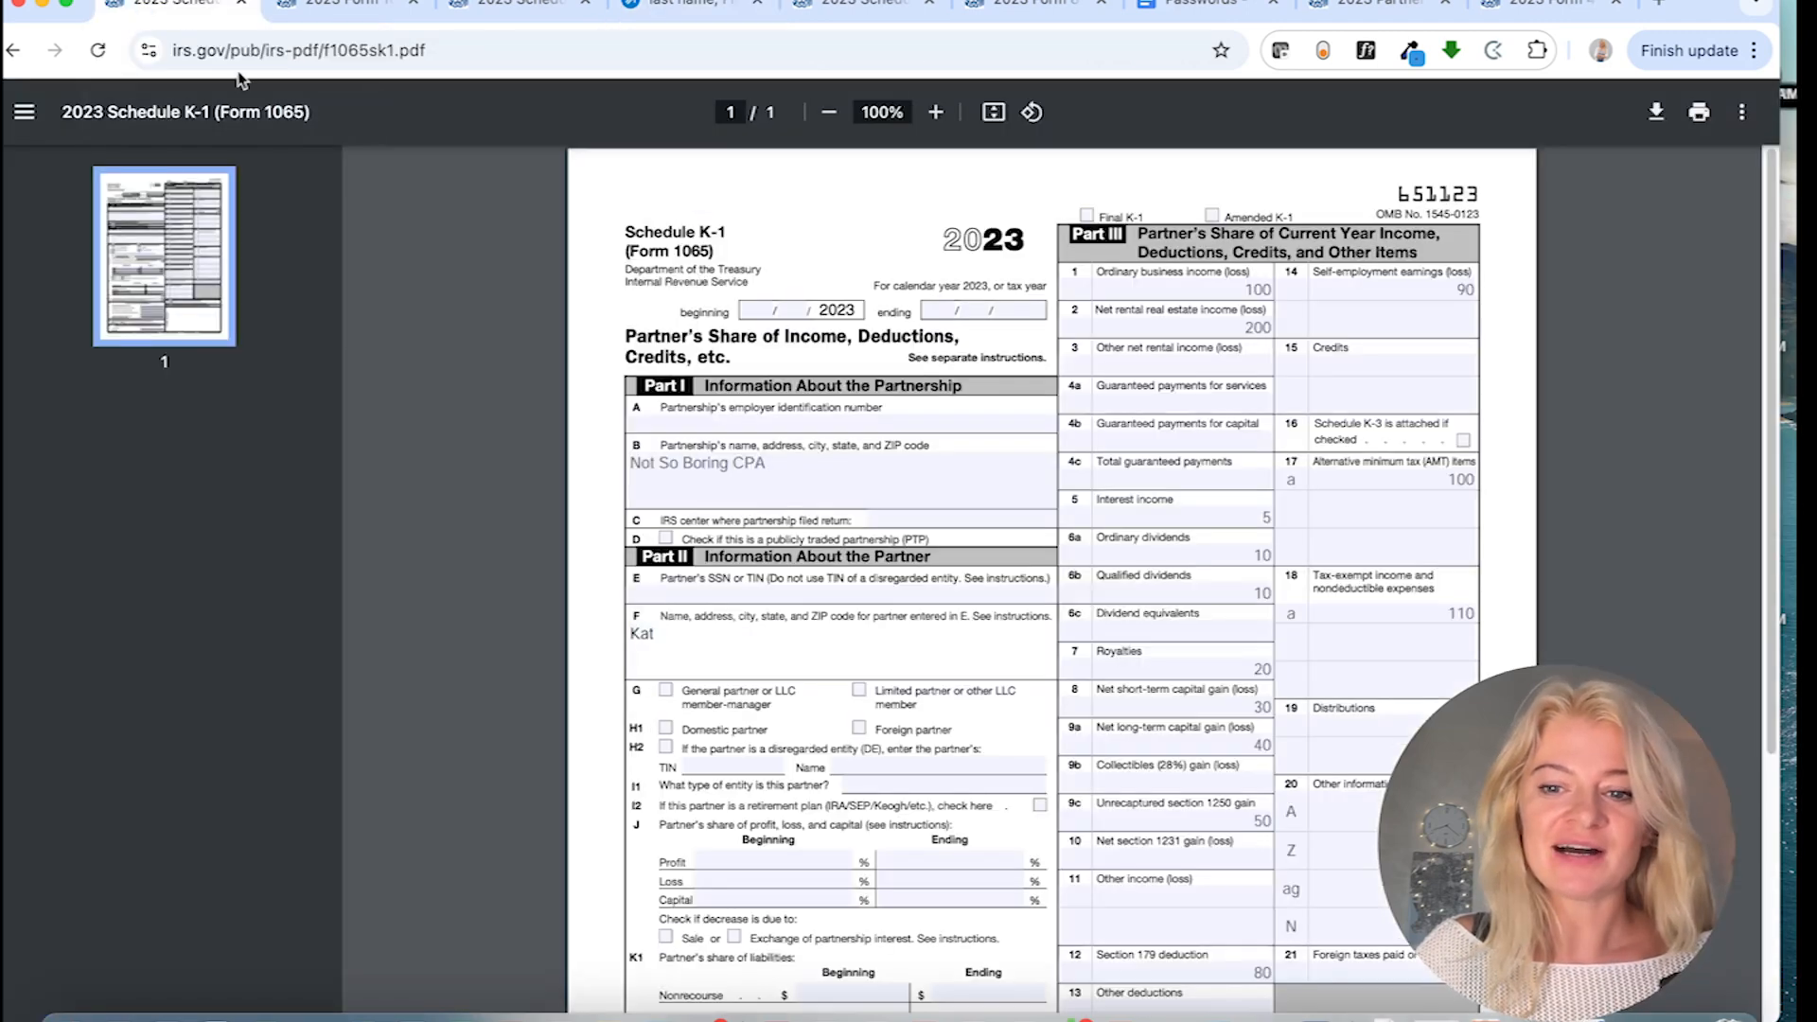
pyautogui.scroll(-2, 1051, 568)
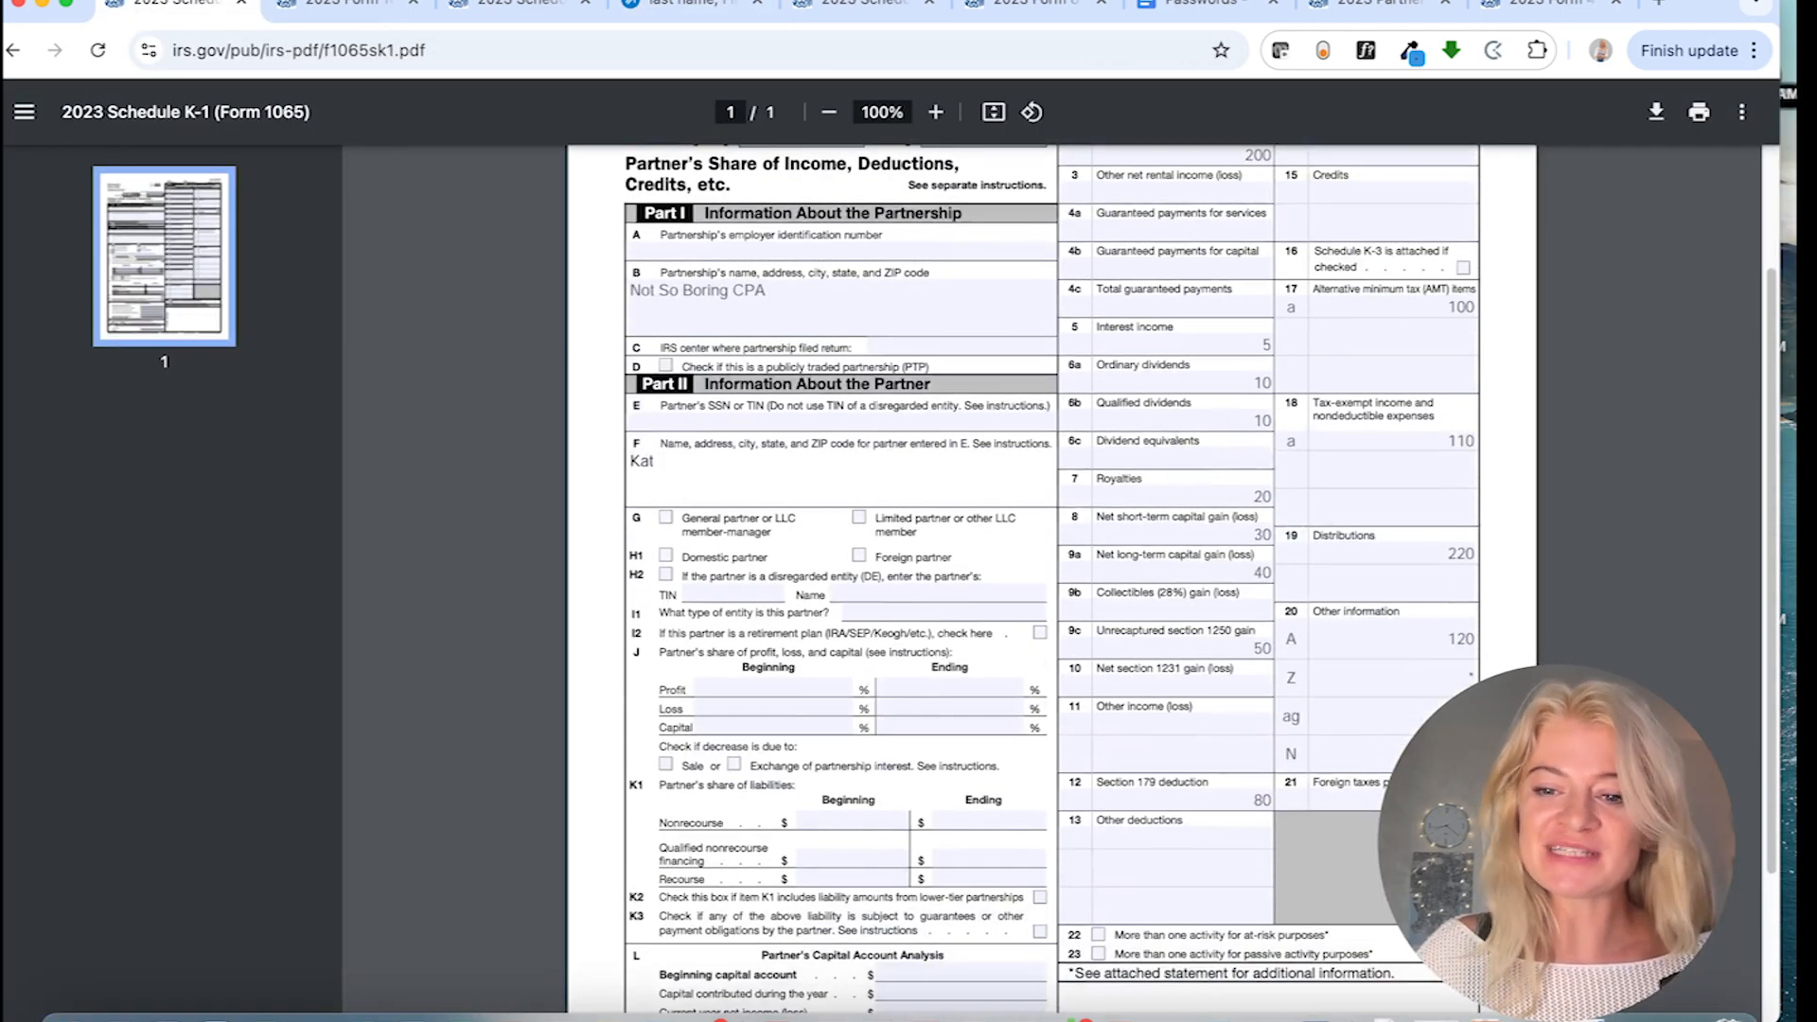
pyautogui.click(1420, 801)
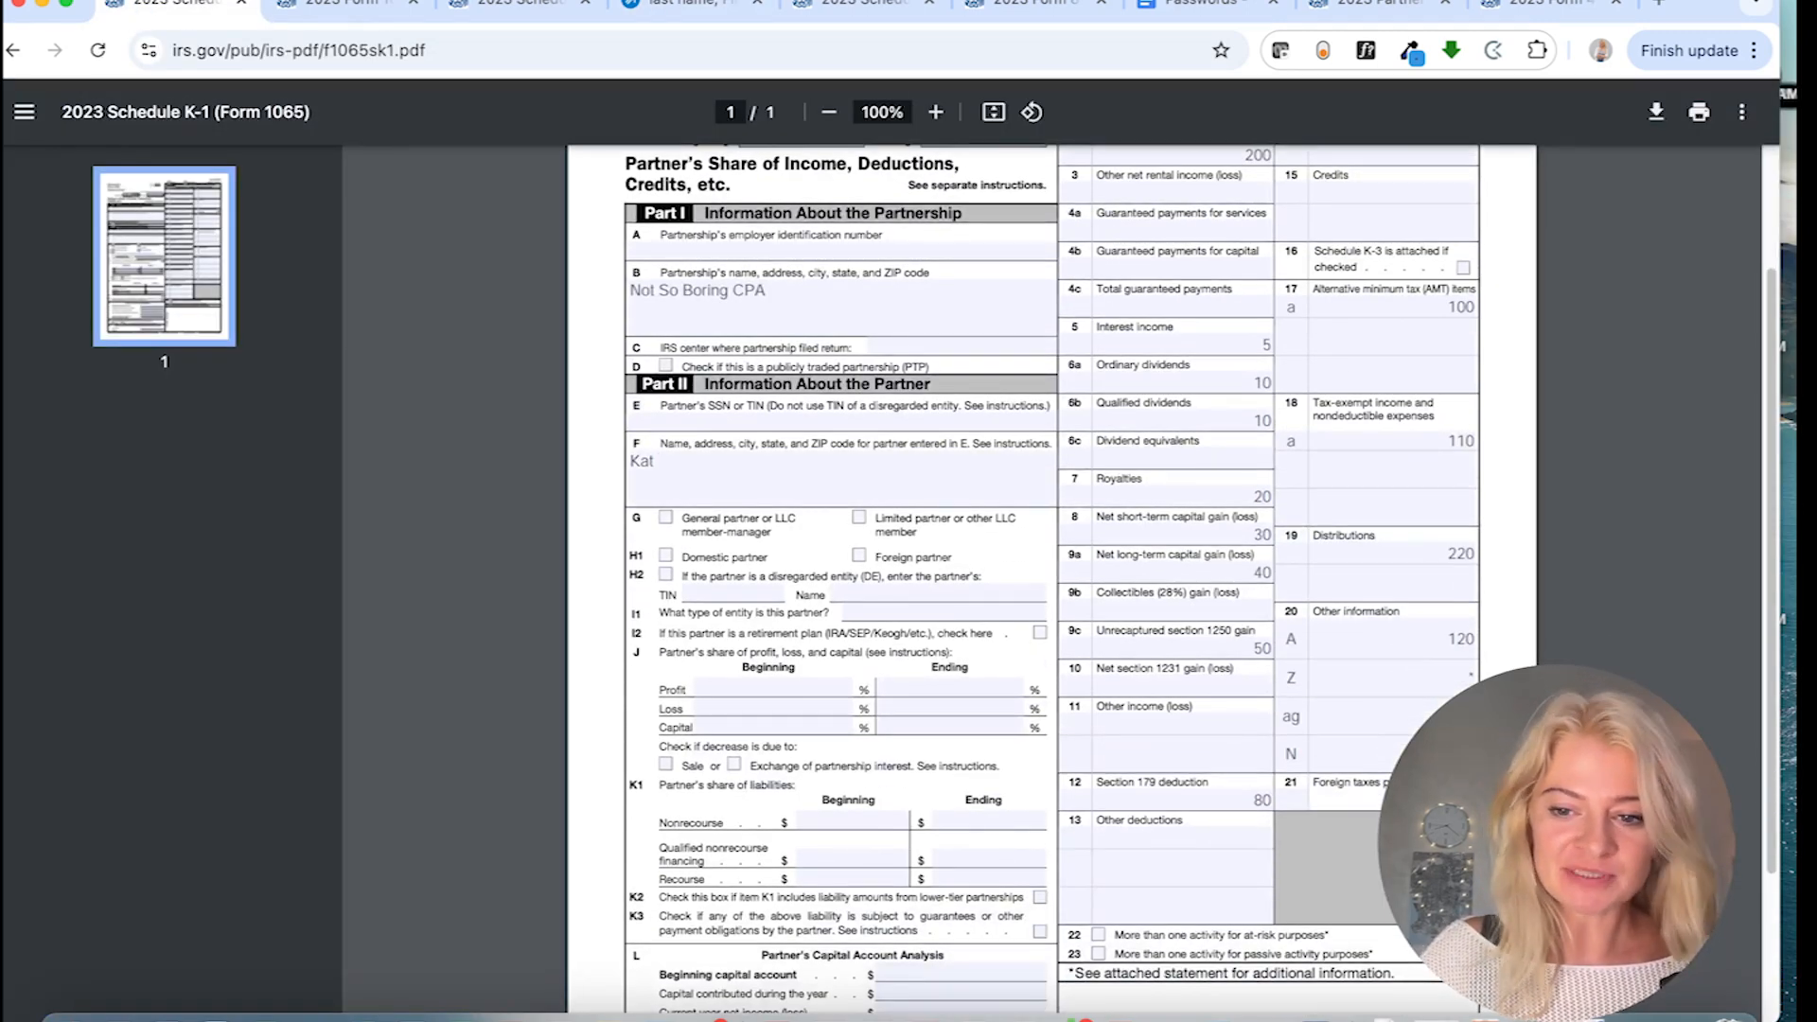
pyautogui.click(675, 7)
pyautogui.scroll(-5, 680, 755)
pyautogui.scroll(11, 679, 750)
pyautogui.scroll(-12, 678, 751)
pyautogui.scroll(12, 680, 751)
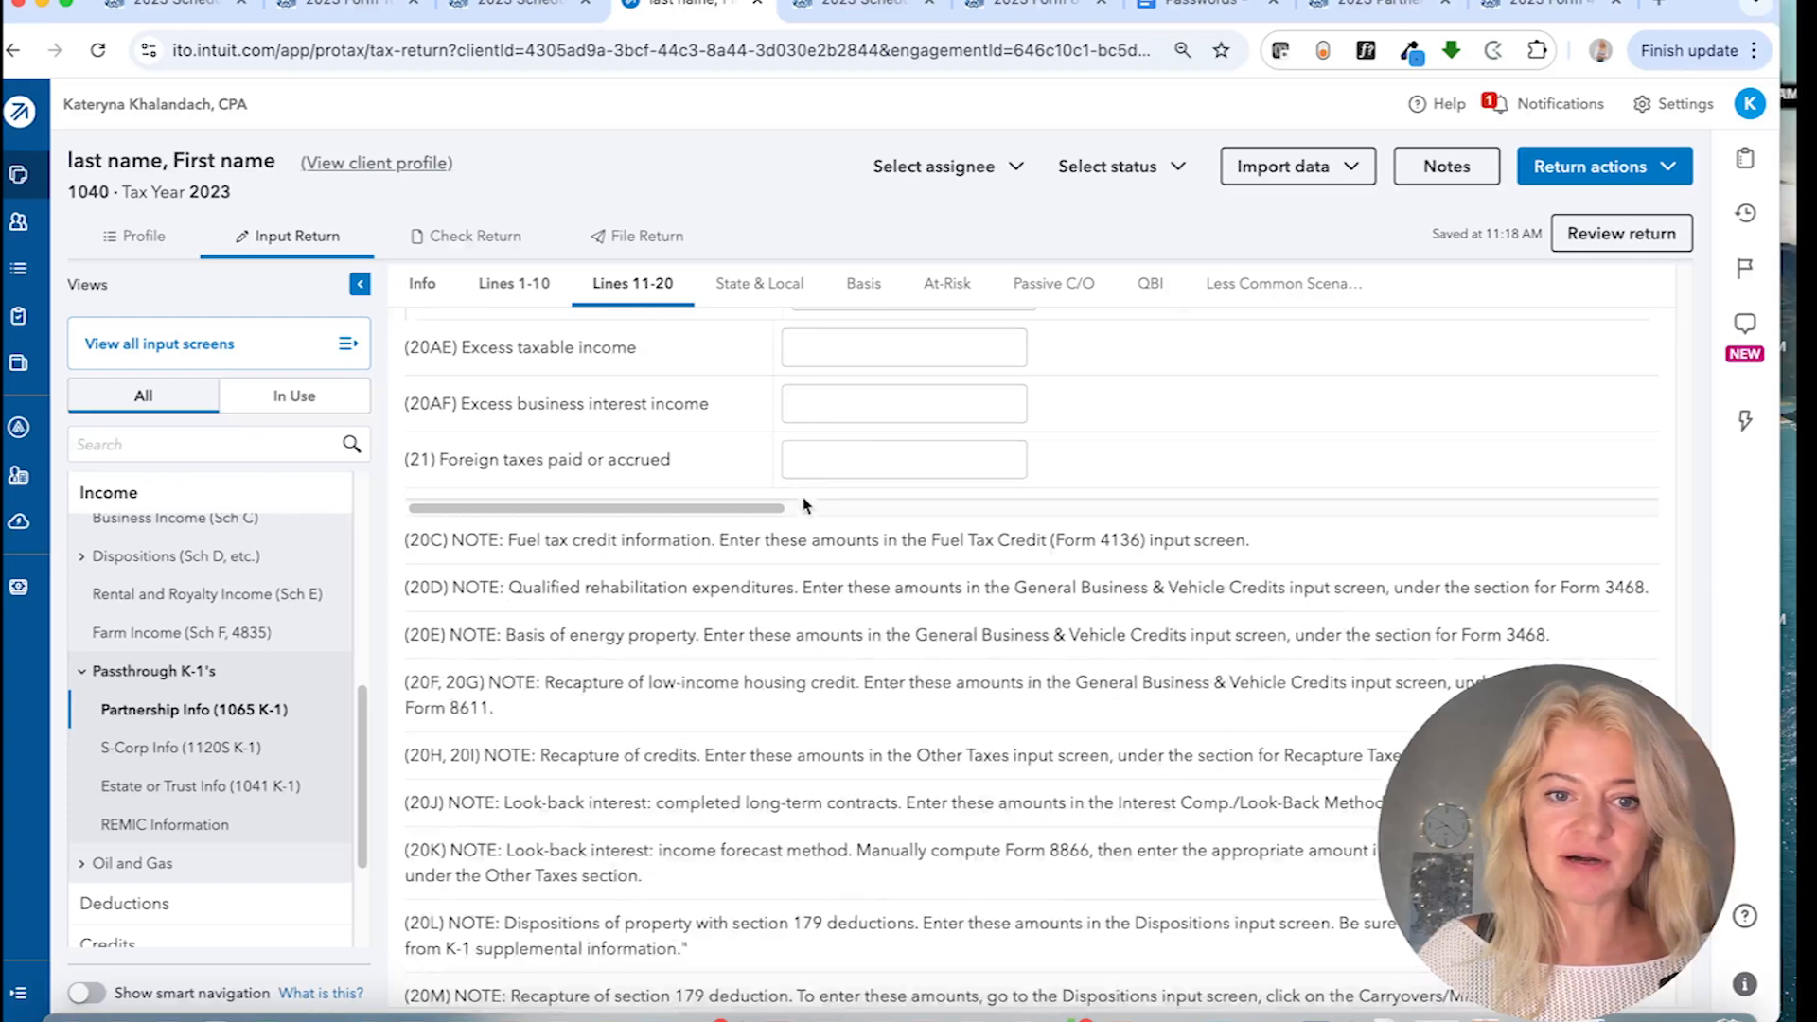
pyautogui.click(854, 460)
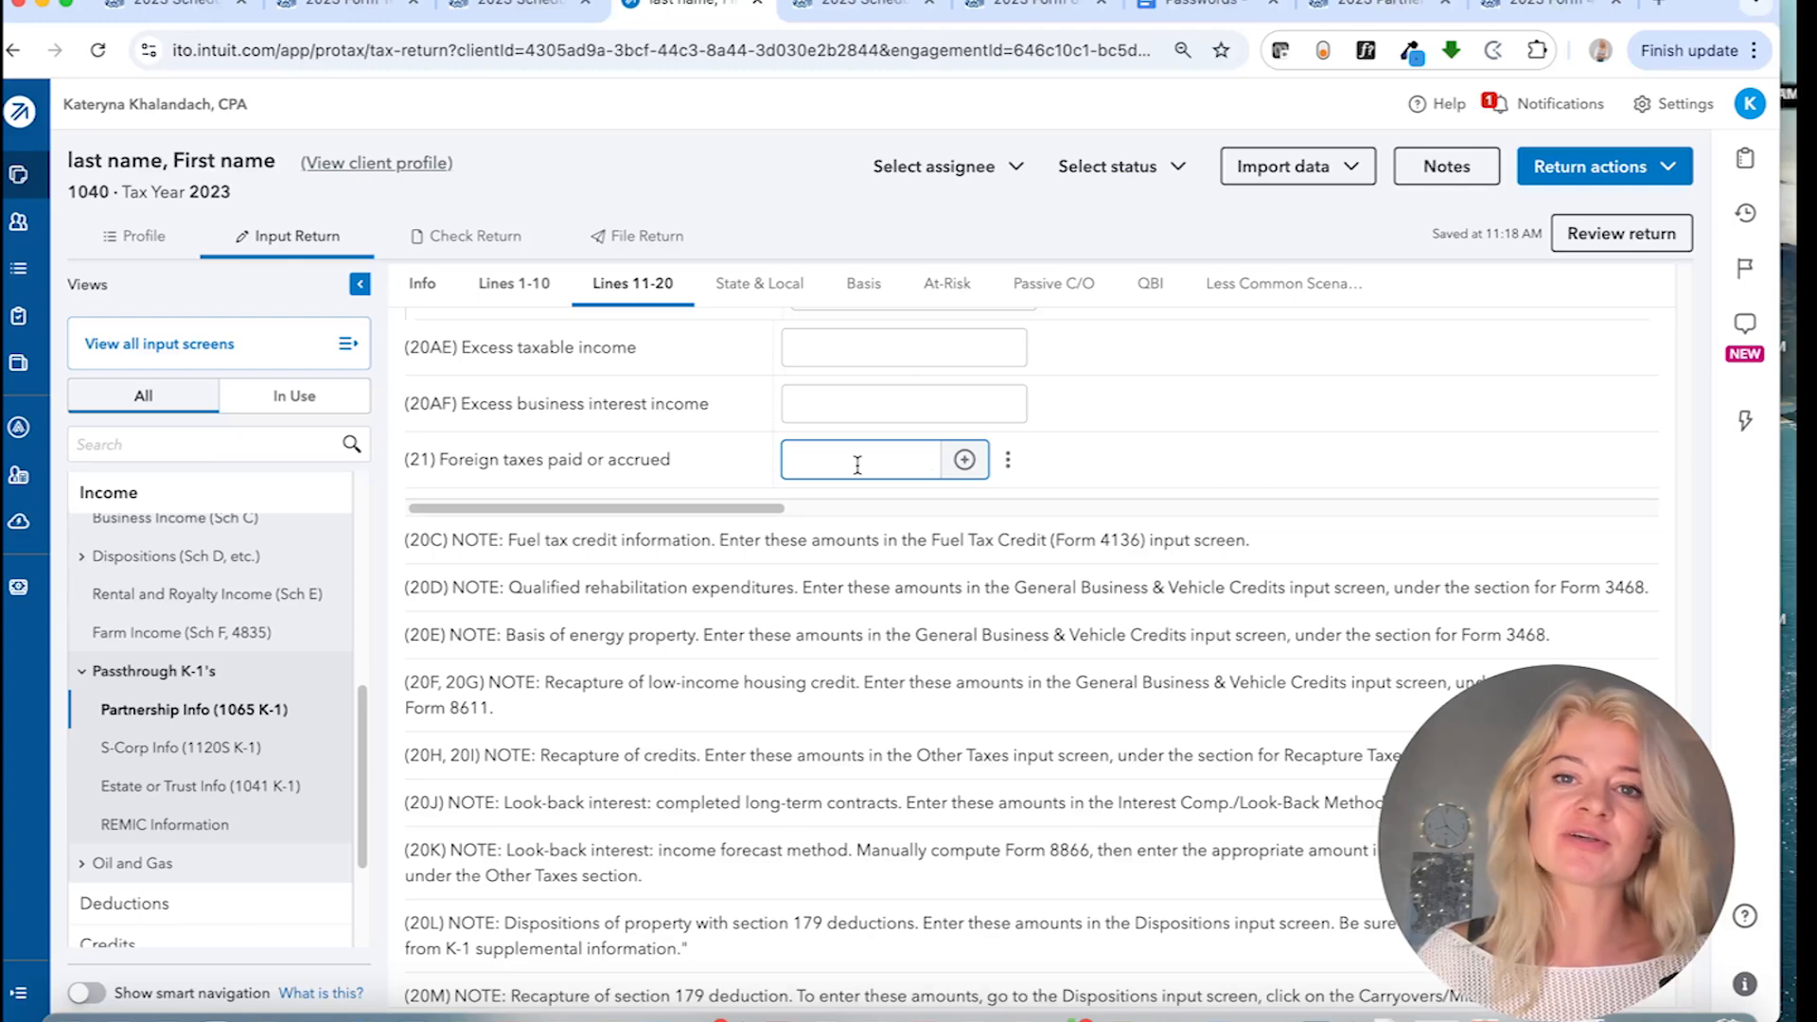
pyautogui.click(857, 465)
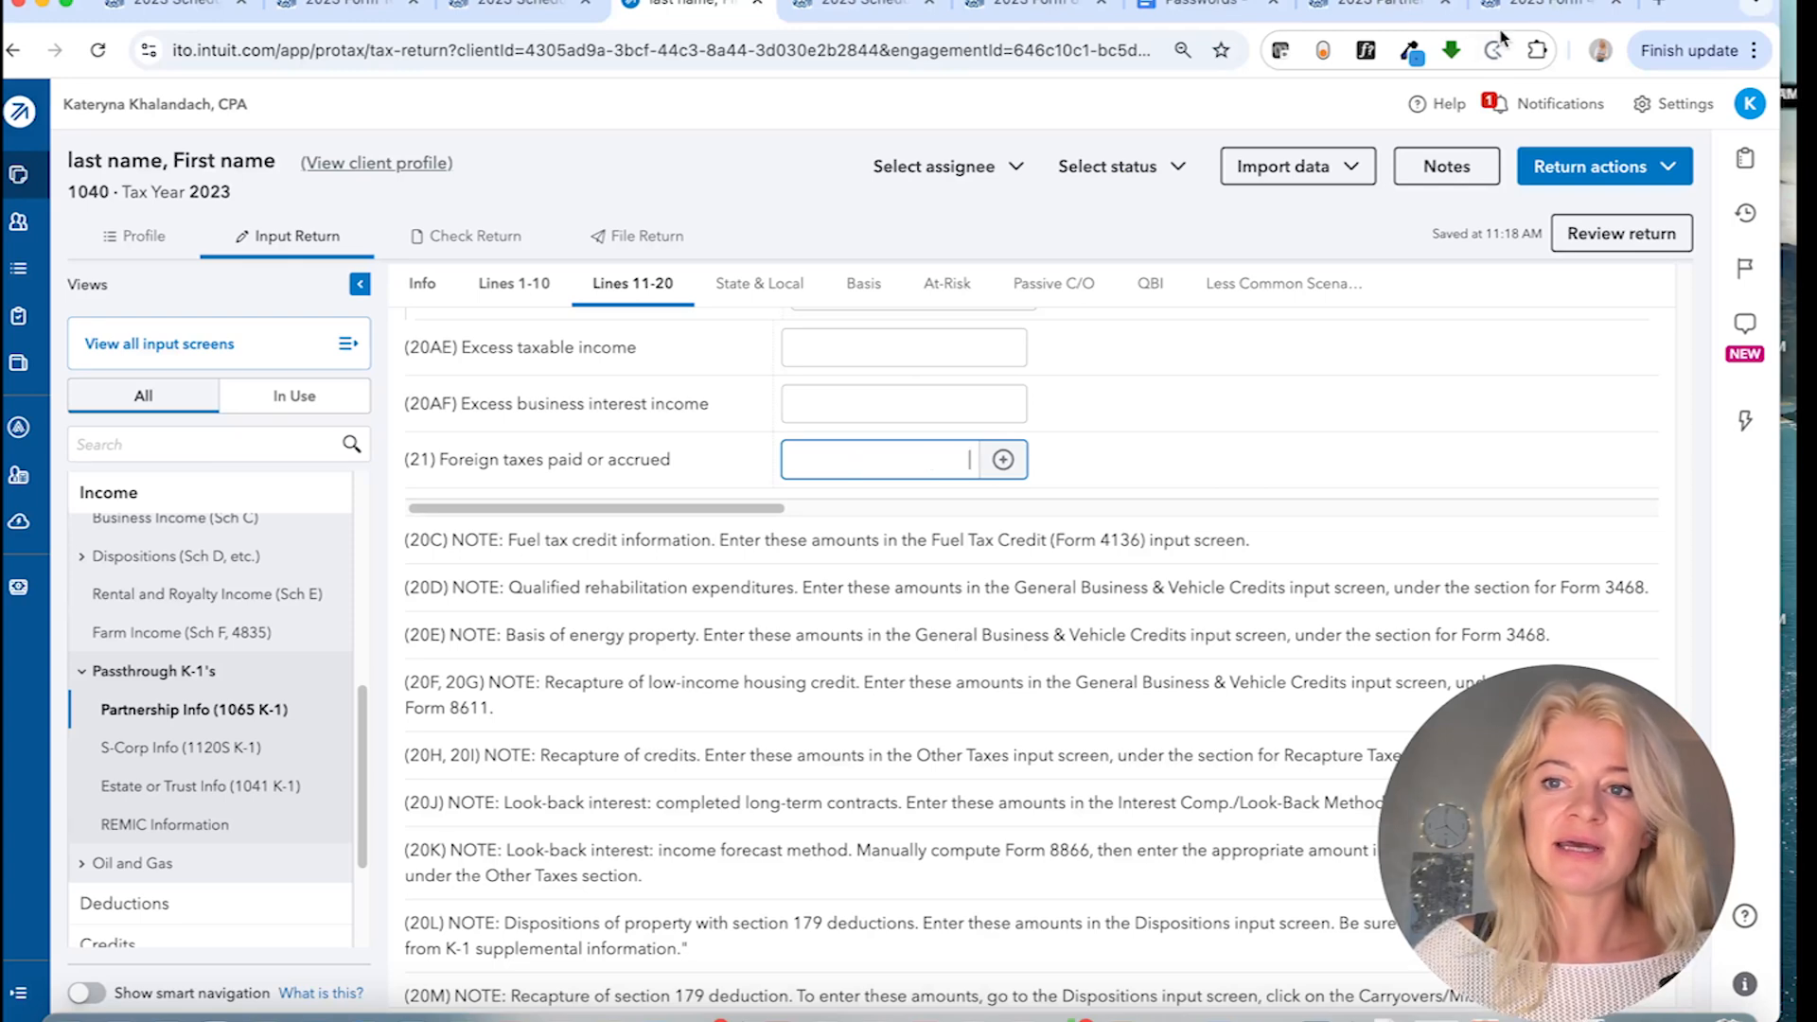
# - Search the web for form 1116 in a new tab and open the IRS Instructions for Form 1116 (2023)
pyautogui.click(1661, 5)
pyautogui.write('form ')
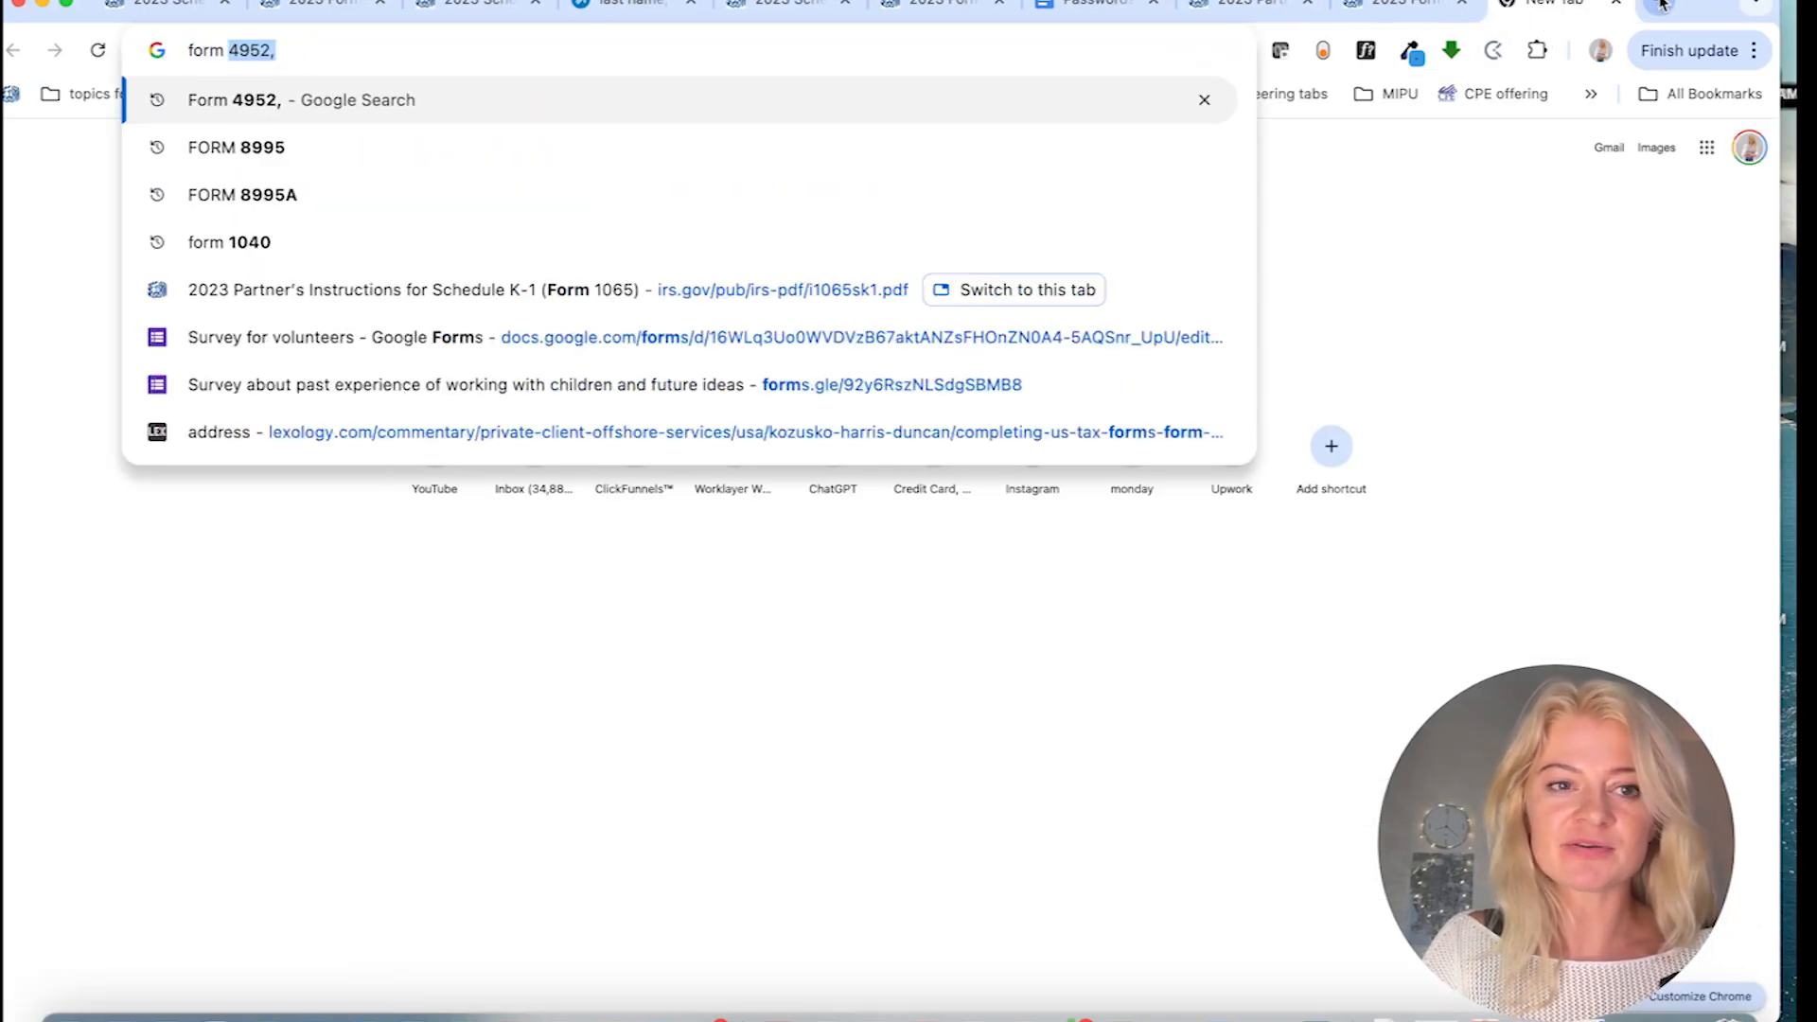
pyautogui.write('1116')
pyautogui.press('BackSpace')
pyautogui.write('16')
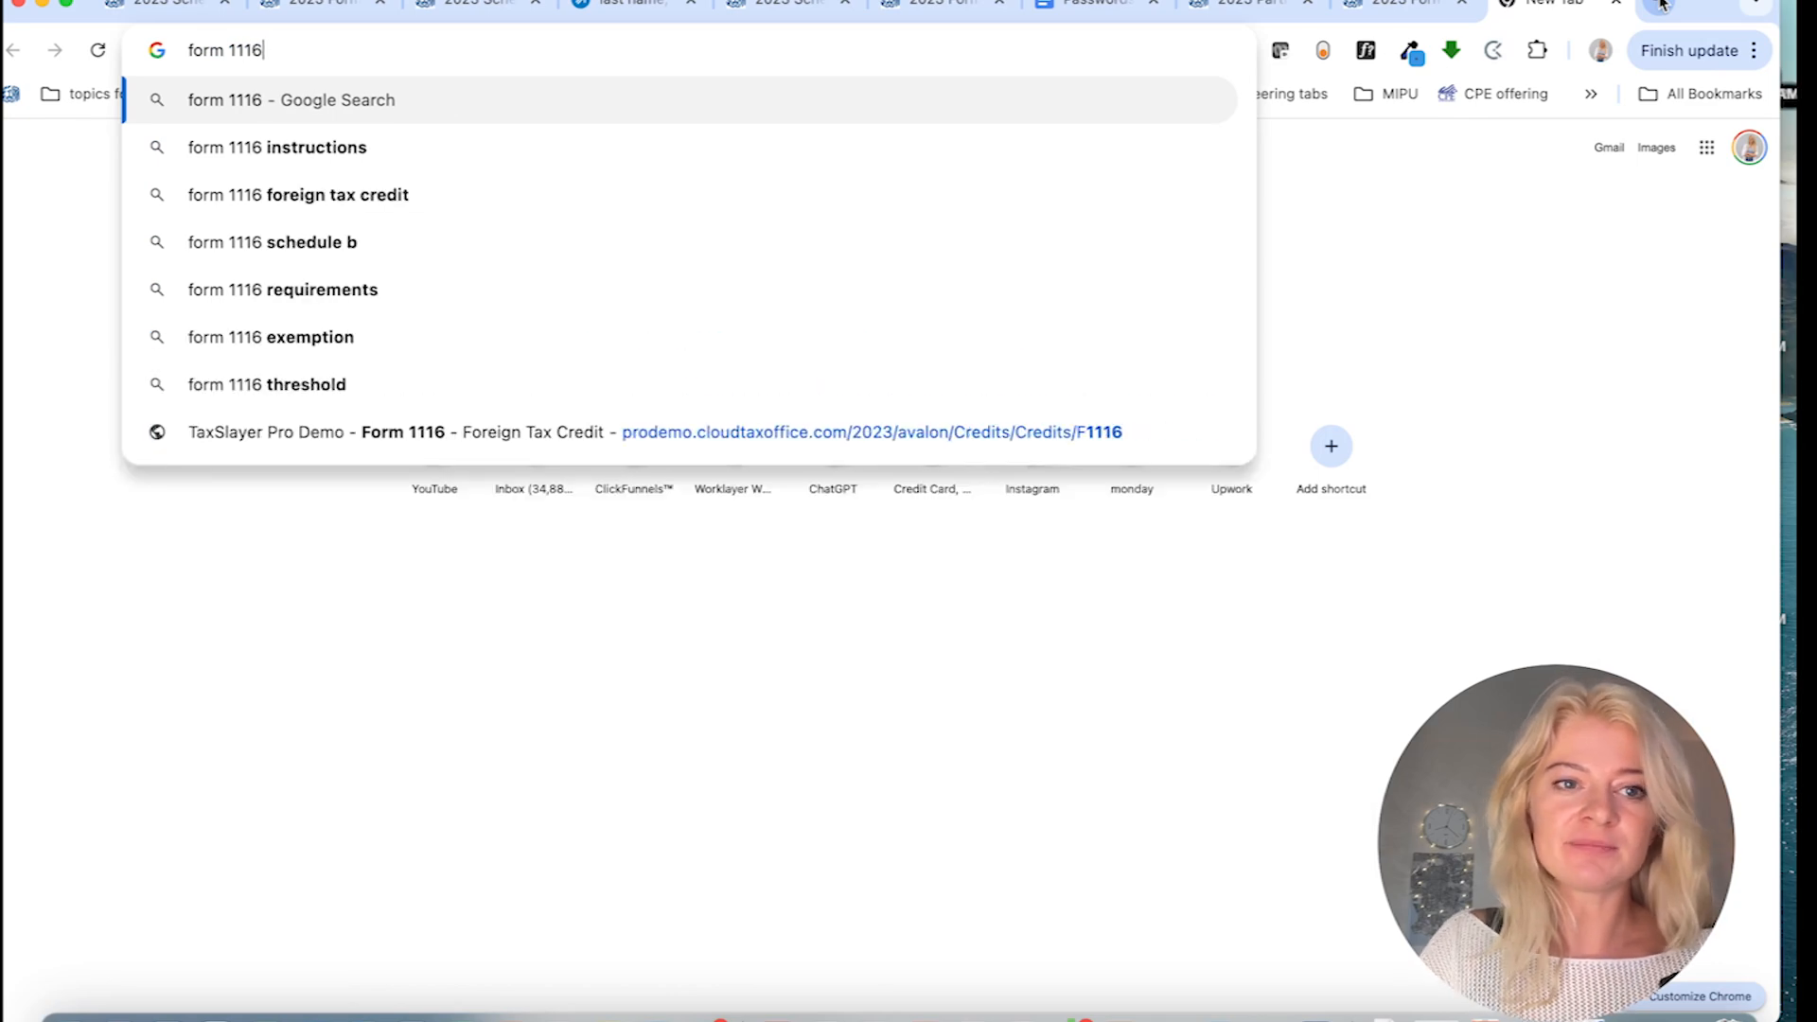
pyautogui.press('Return')
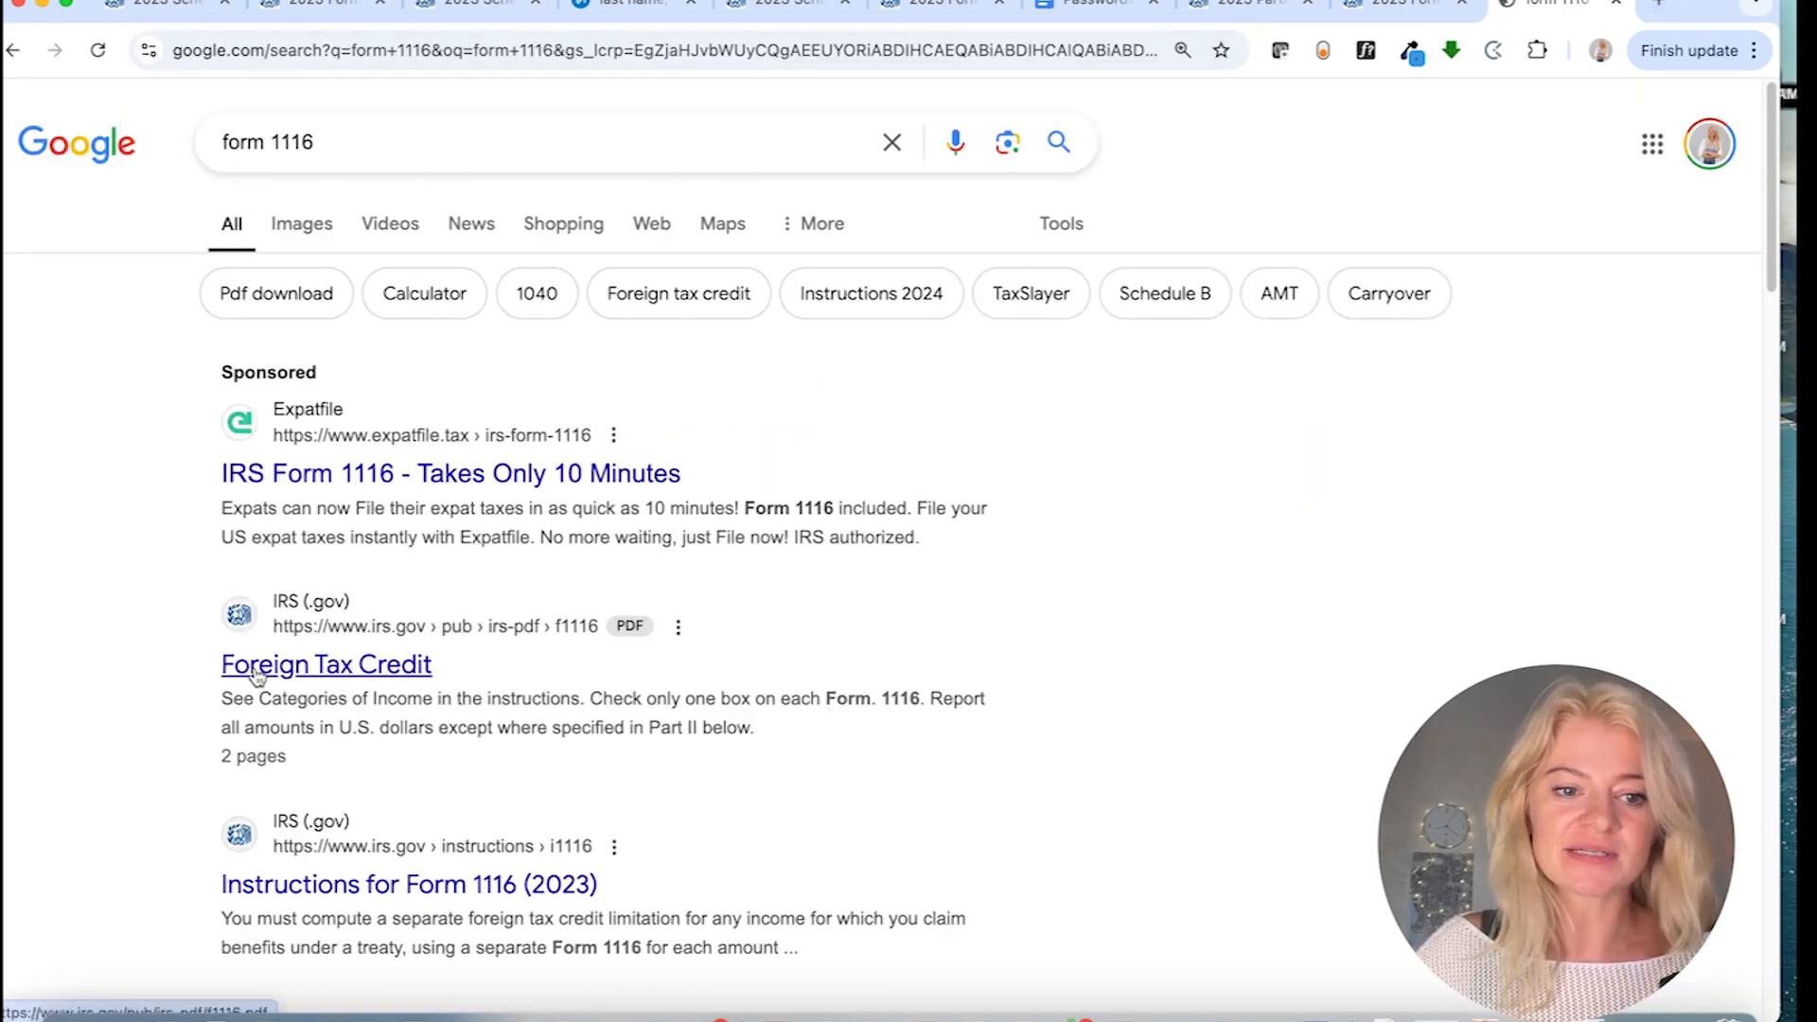
pyautogui.scroll(-3, 435, 823)
pyautogui.click(458, 705)
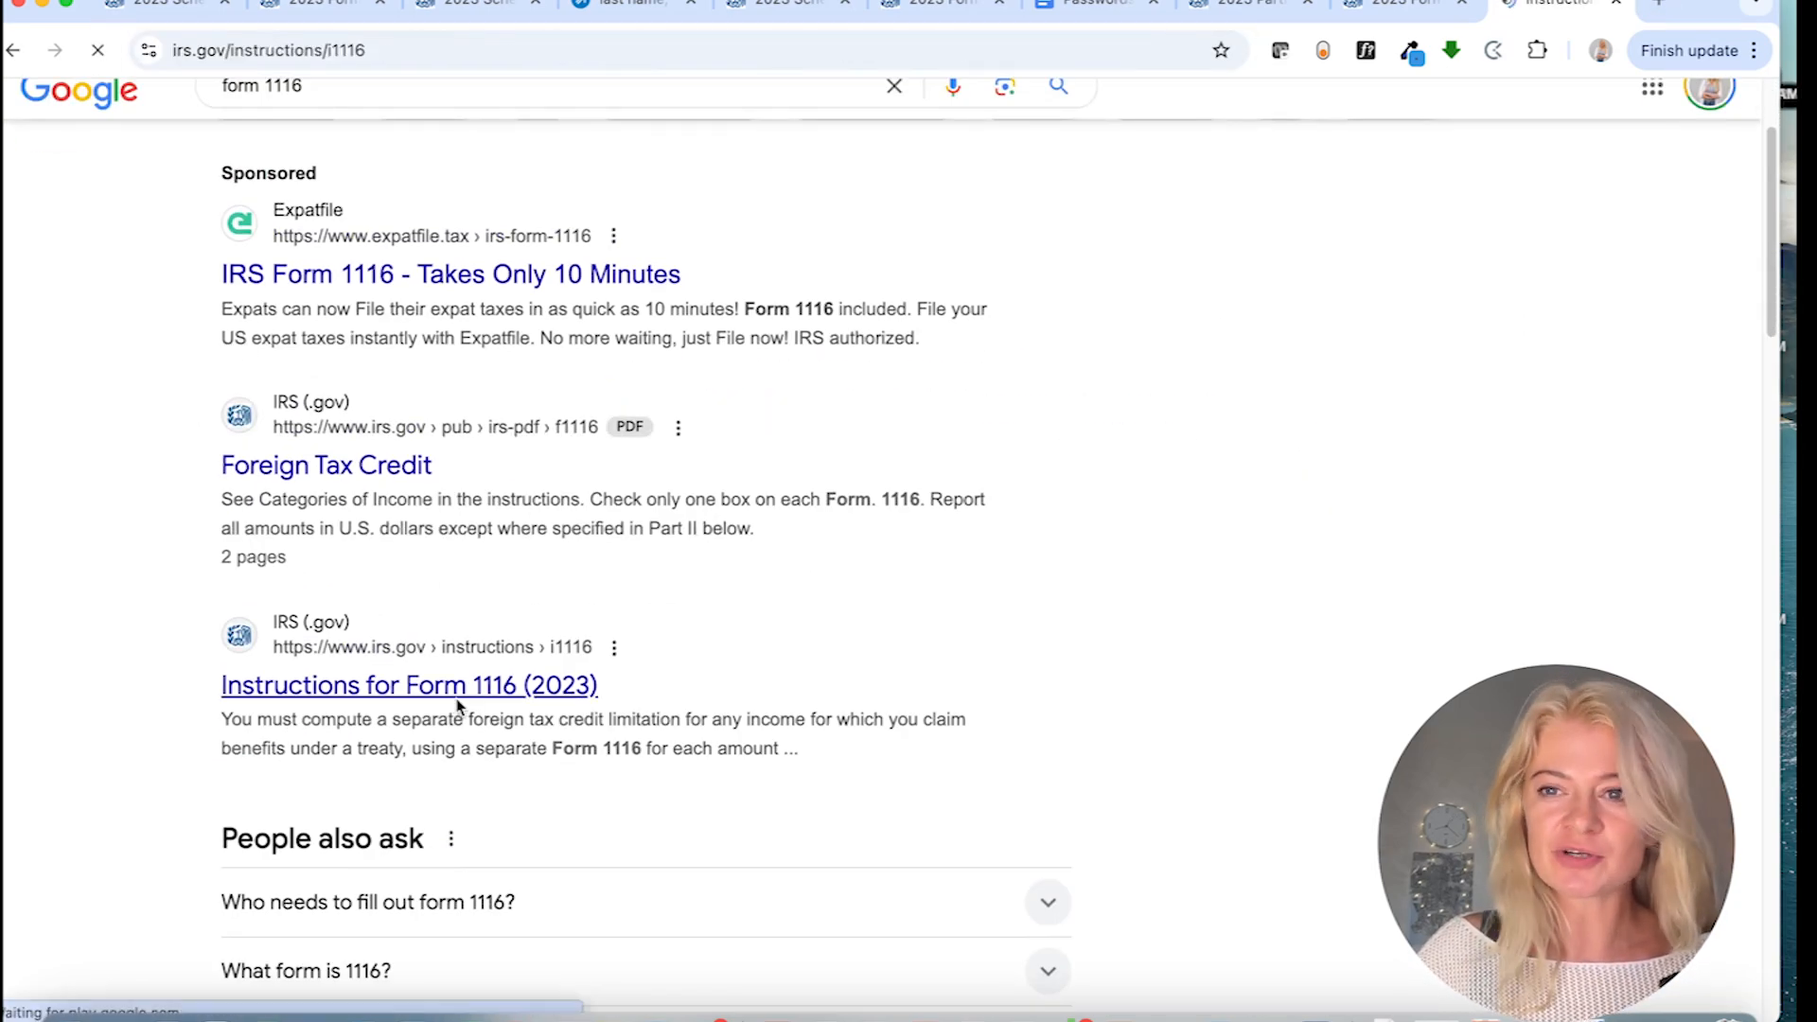
# - Read the conditions and rules for electing to claim the foreign tax credit without filing Form 1116
pyautogui.scroll(-5, 868, 810)
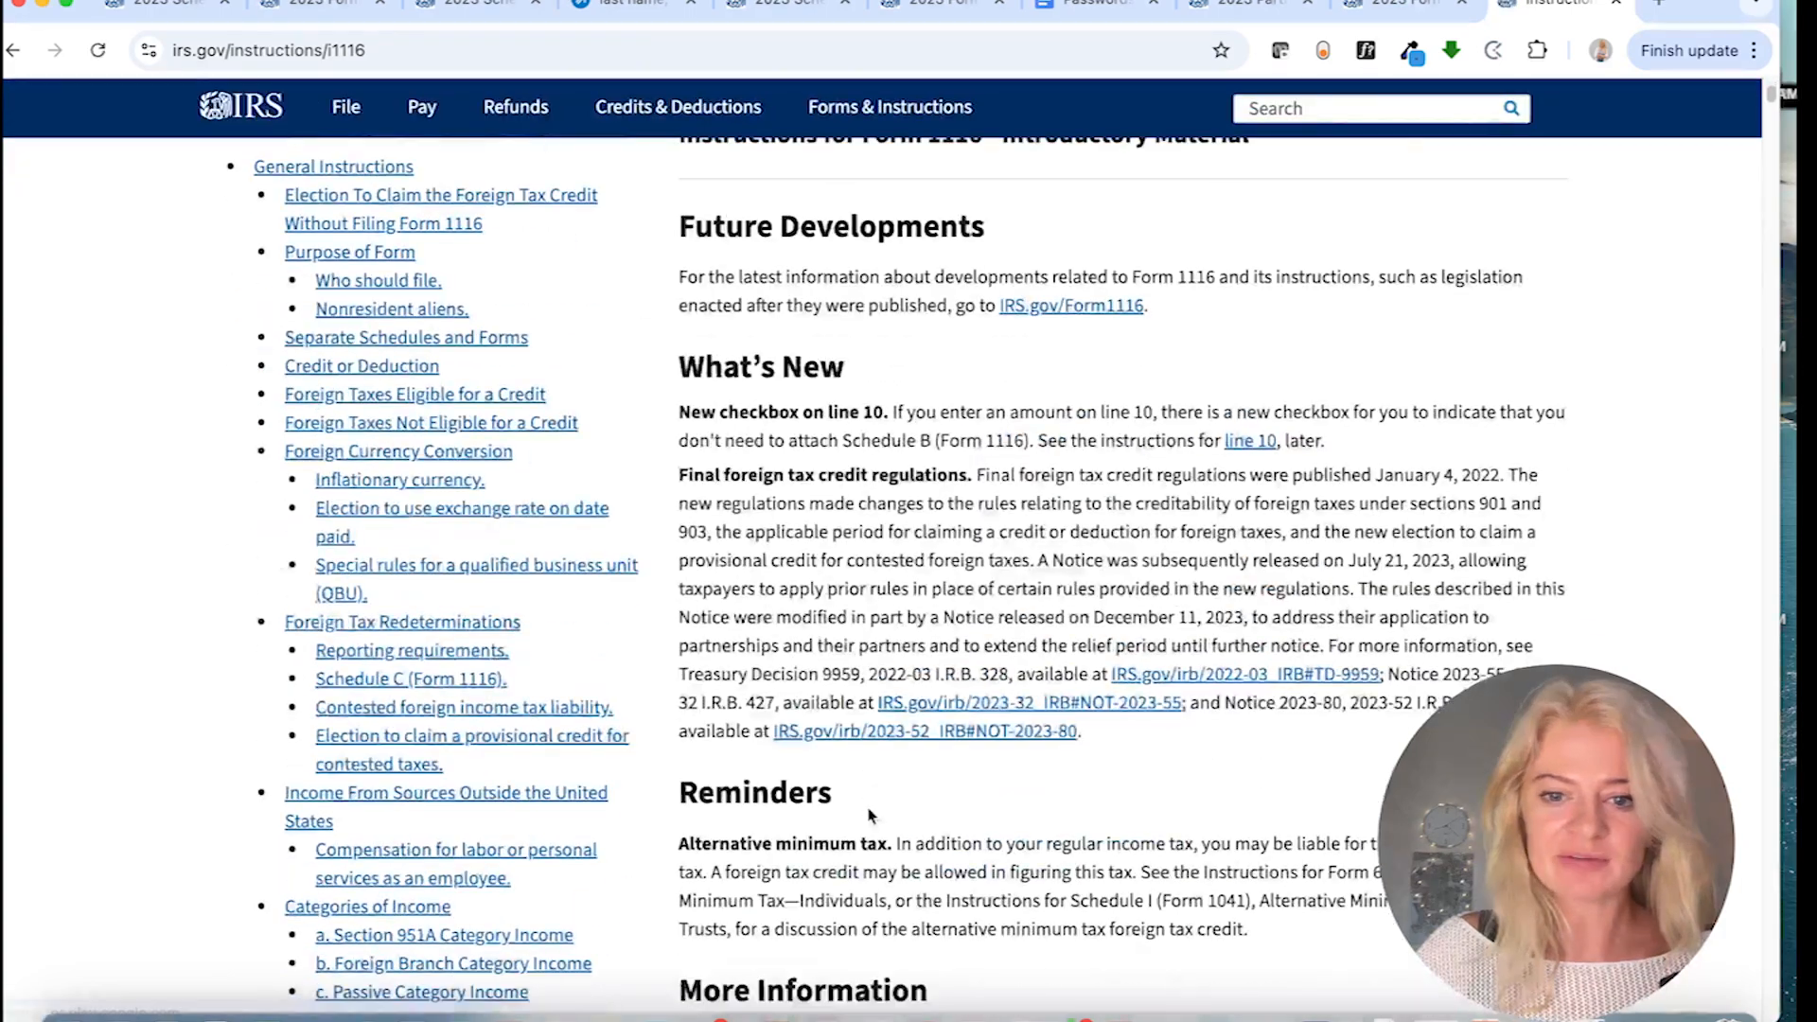
pyautogui.scroll(-12, 1083, 592)
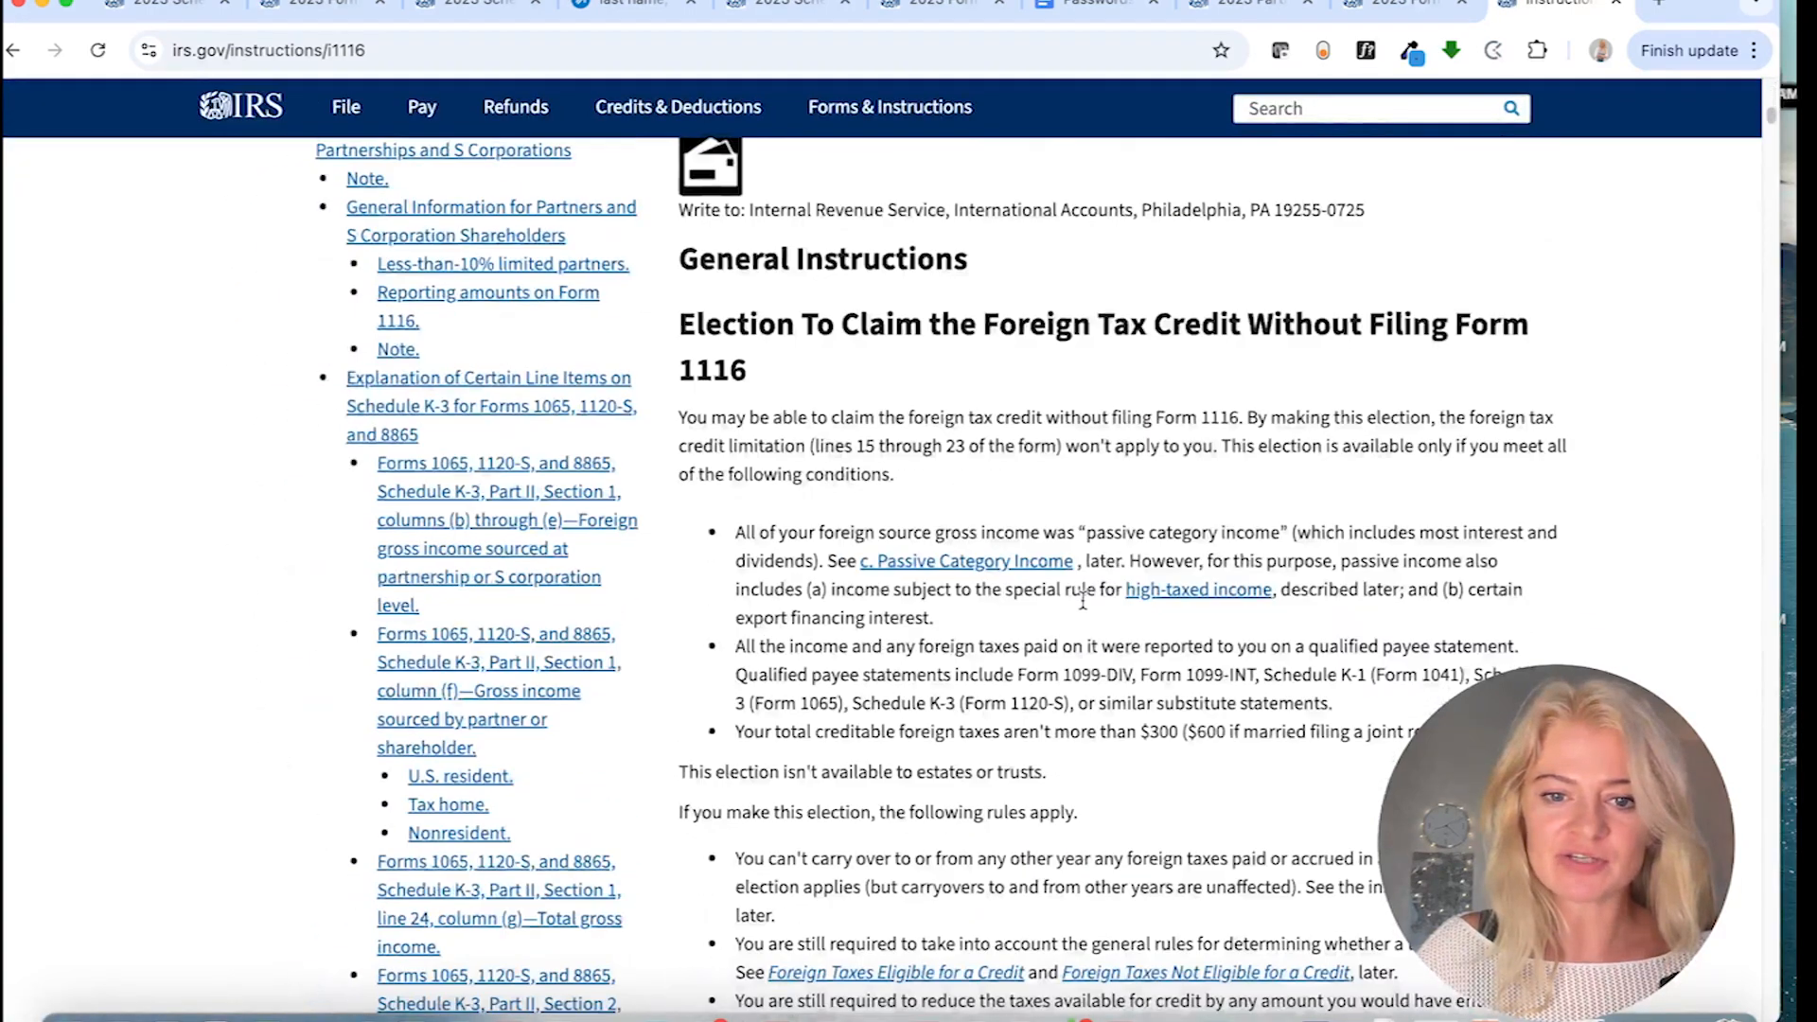
pyautogui.scroll(-4, 1073, 640)
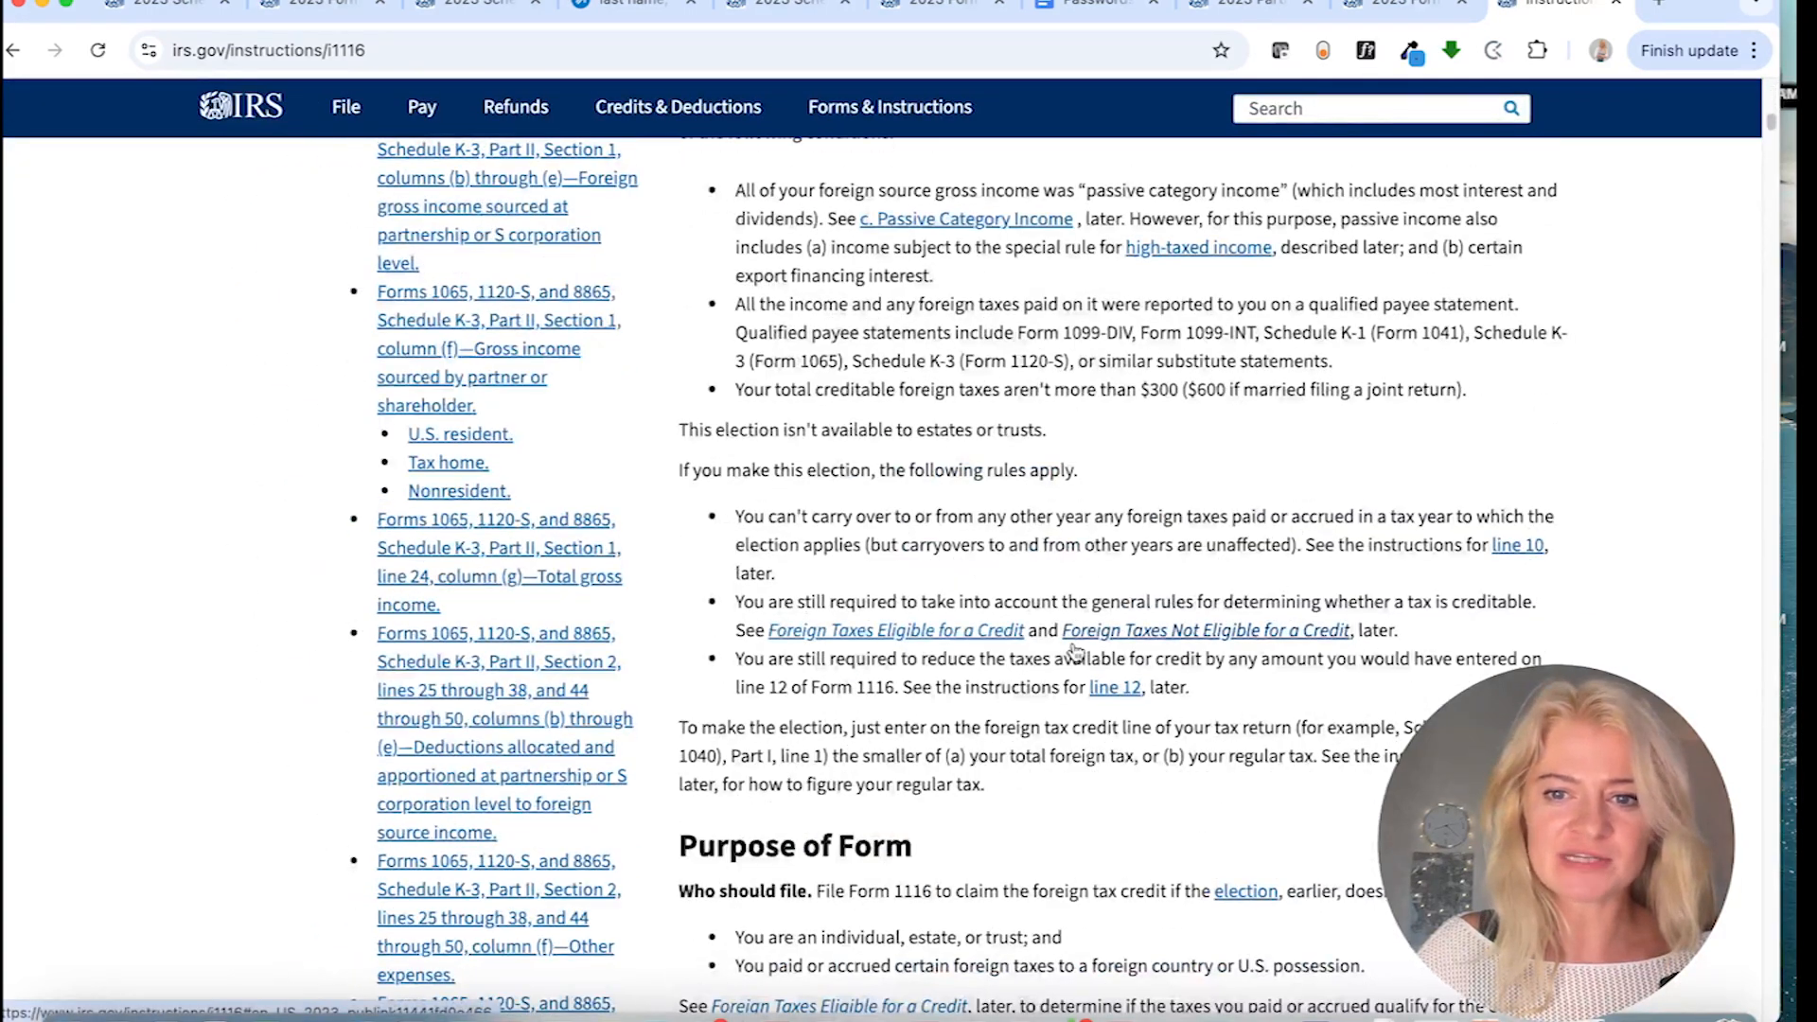
# - Highlight the $300 ($600 if married filing jointly) creditable foreign tax limit and skim the Form 1116 instructions through Foreign Taxes Eligible for a Credit
pyautogui.moveTo(1070, 390); pyautogui.dragTo(1239, 392)
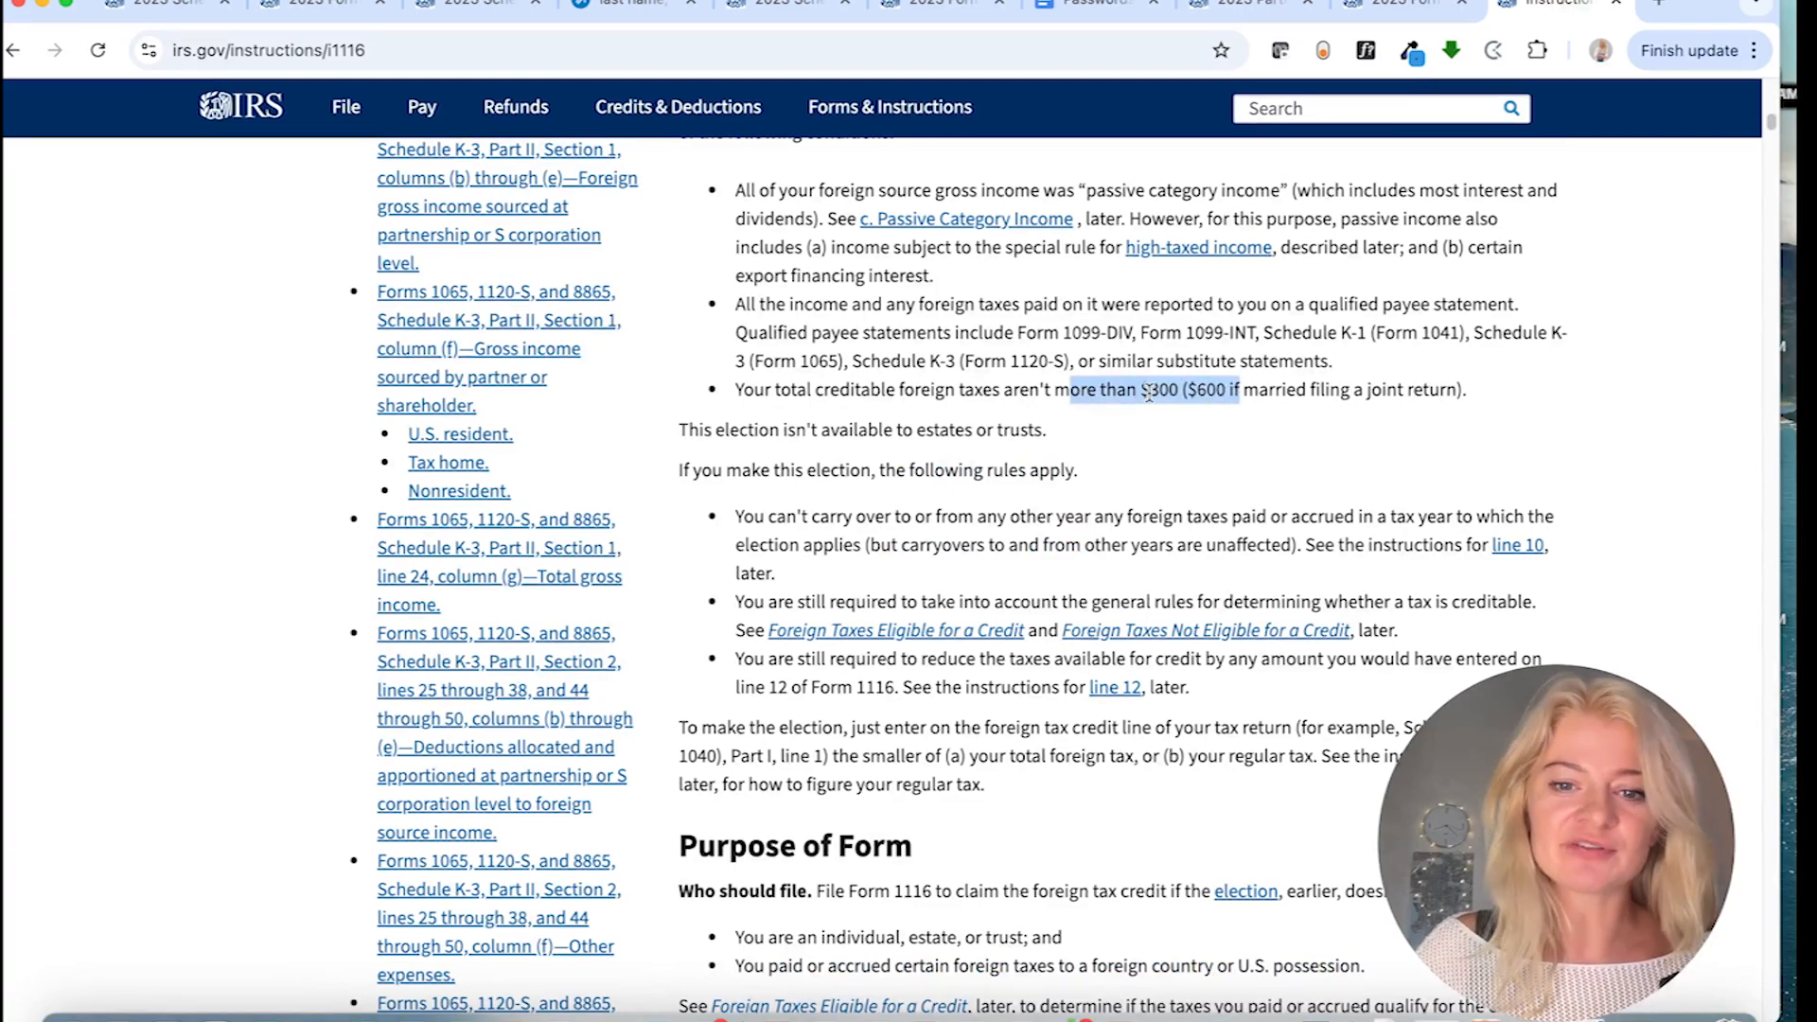
pyautogui.scroll(-10, 1086, 499)
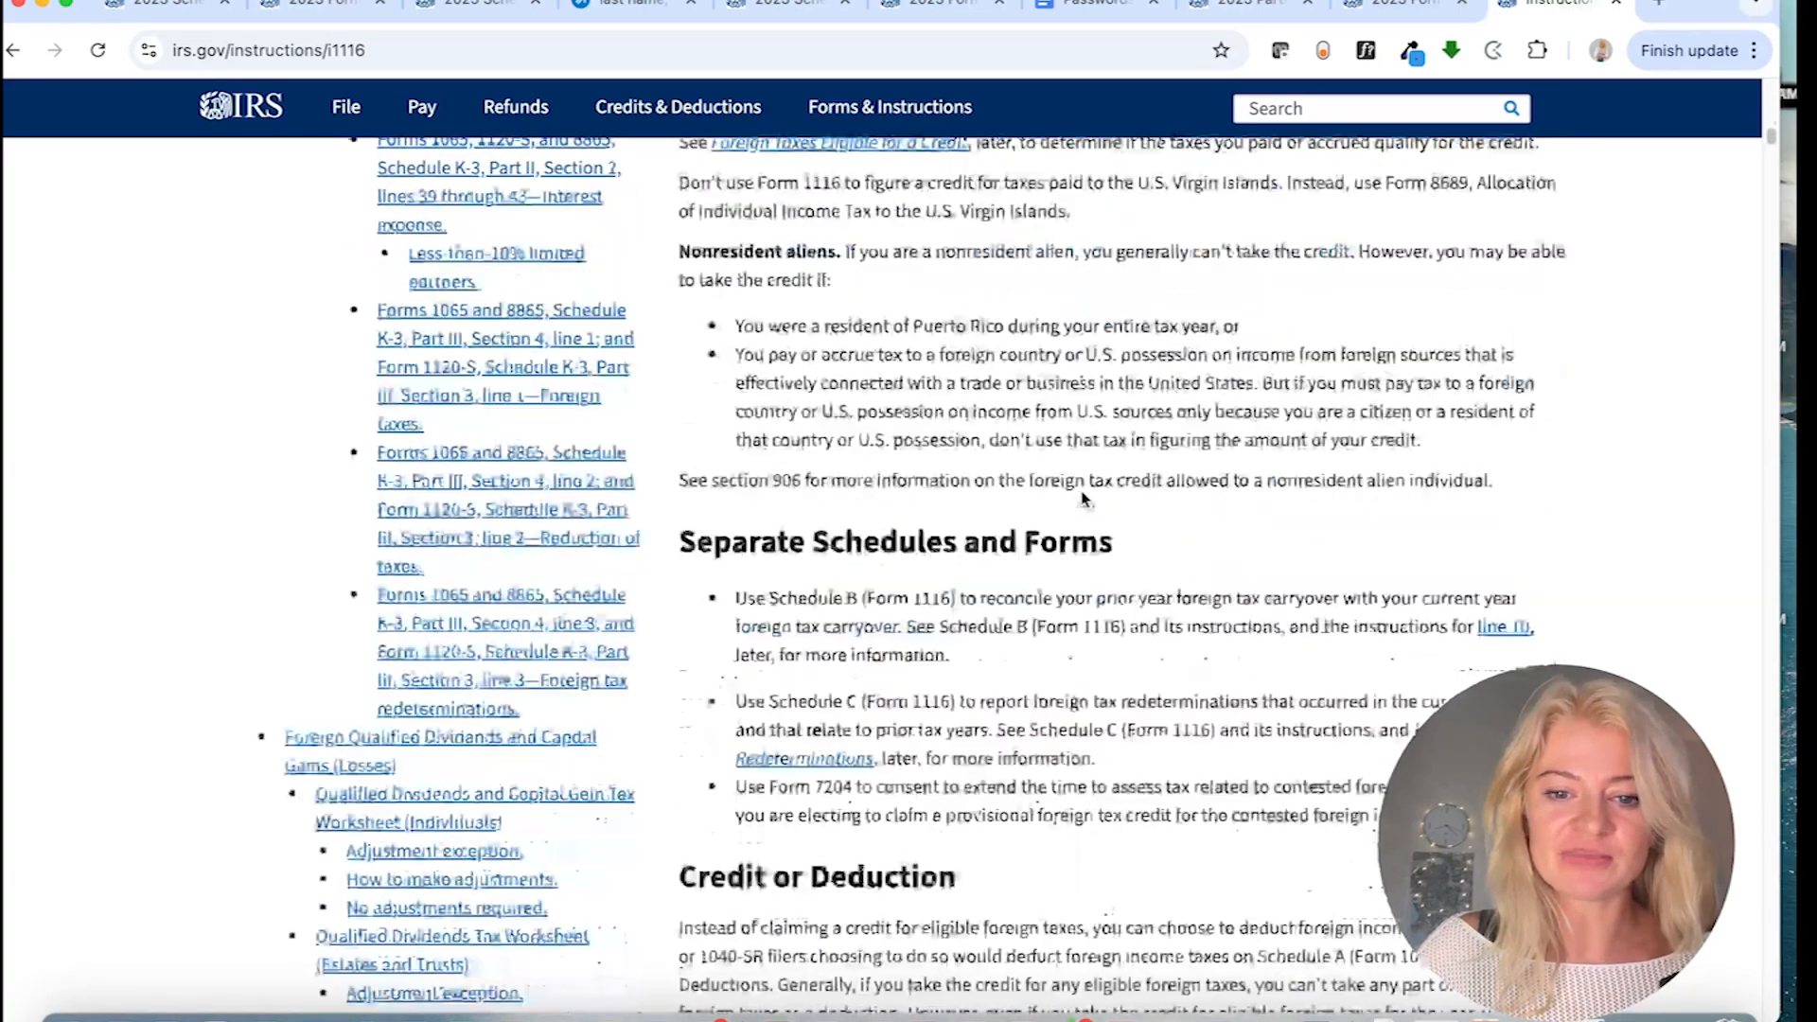
pyautogui.scroll(-7, 1086, 499)
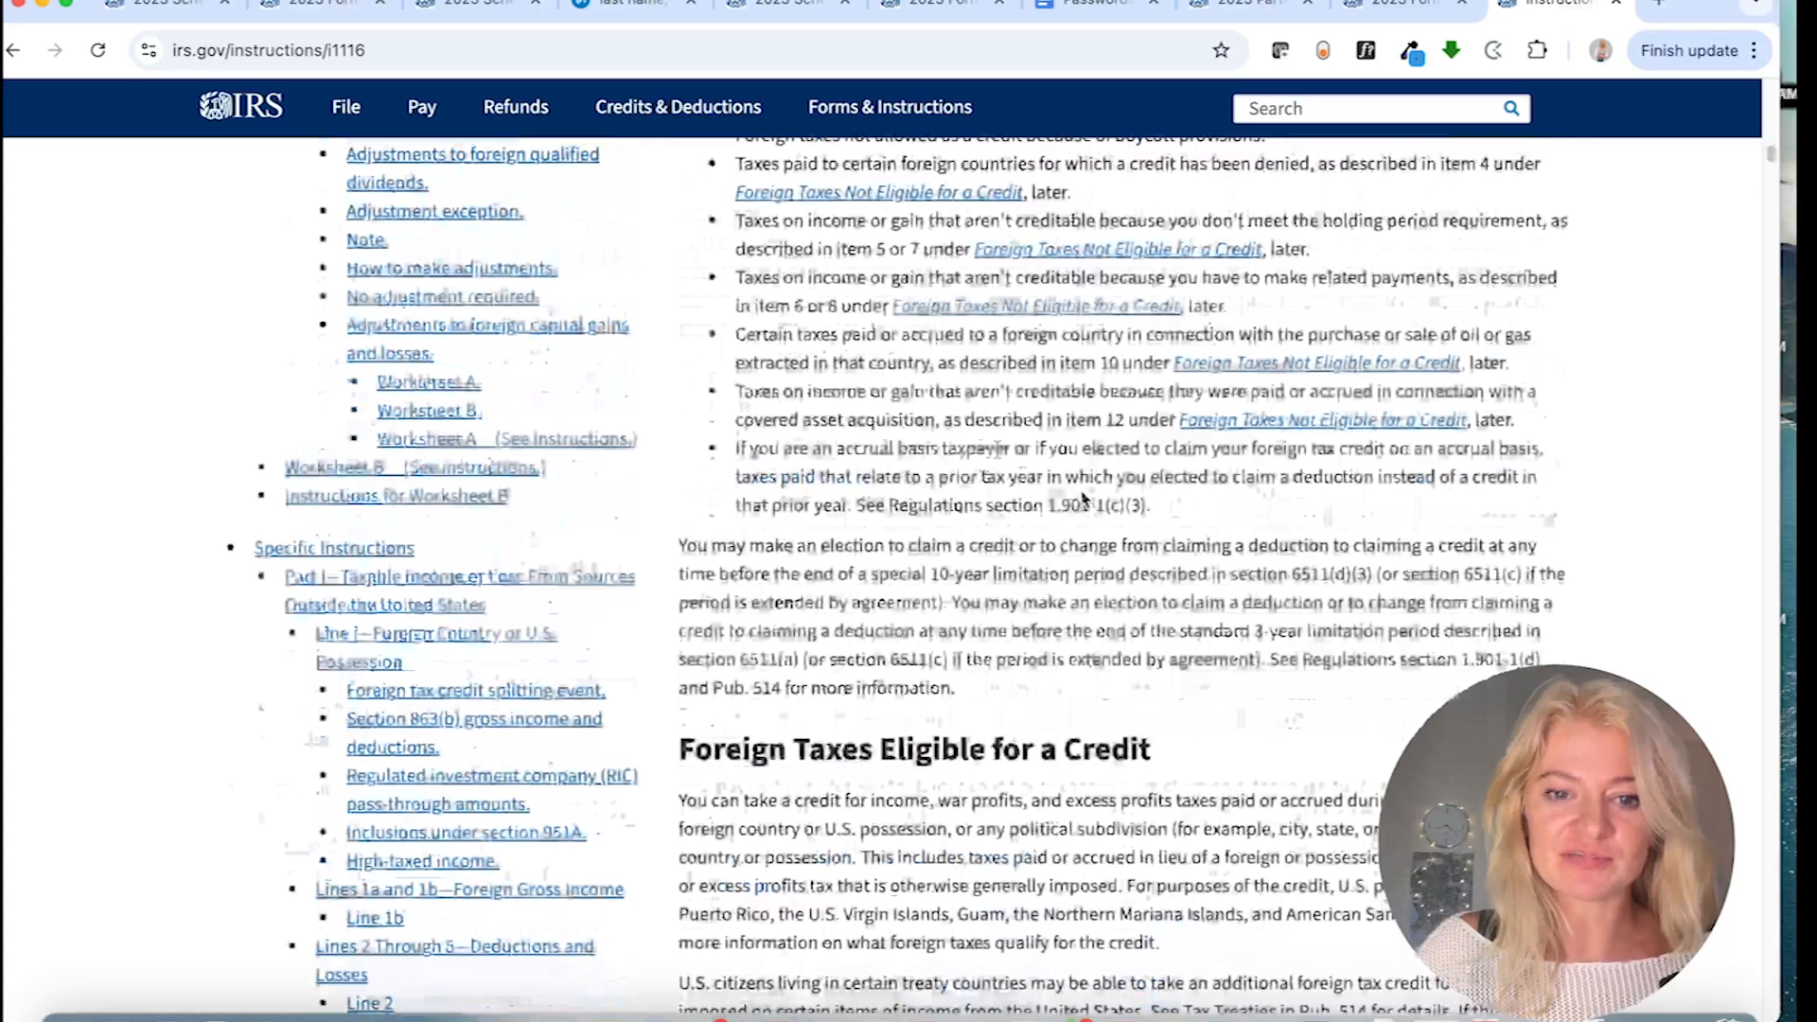
# - Return to the form 1116 search results, open the IRS Foreign Tax Credit PDF, and examine Parts I and II of the 2023 form
pyautogui.click(13, 50)
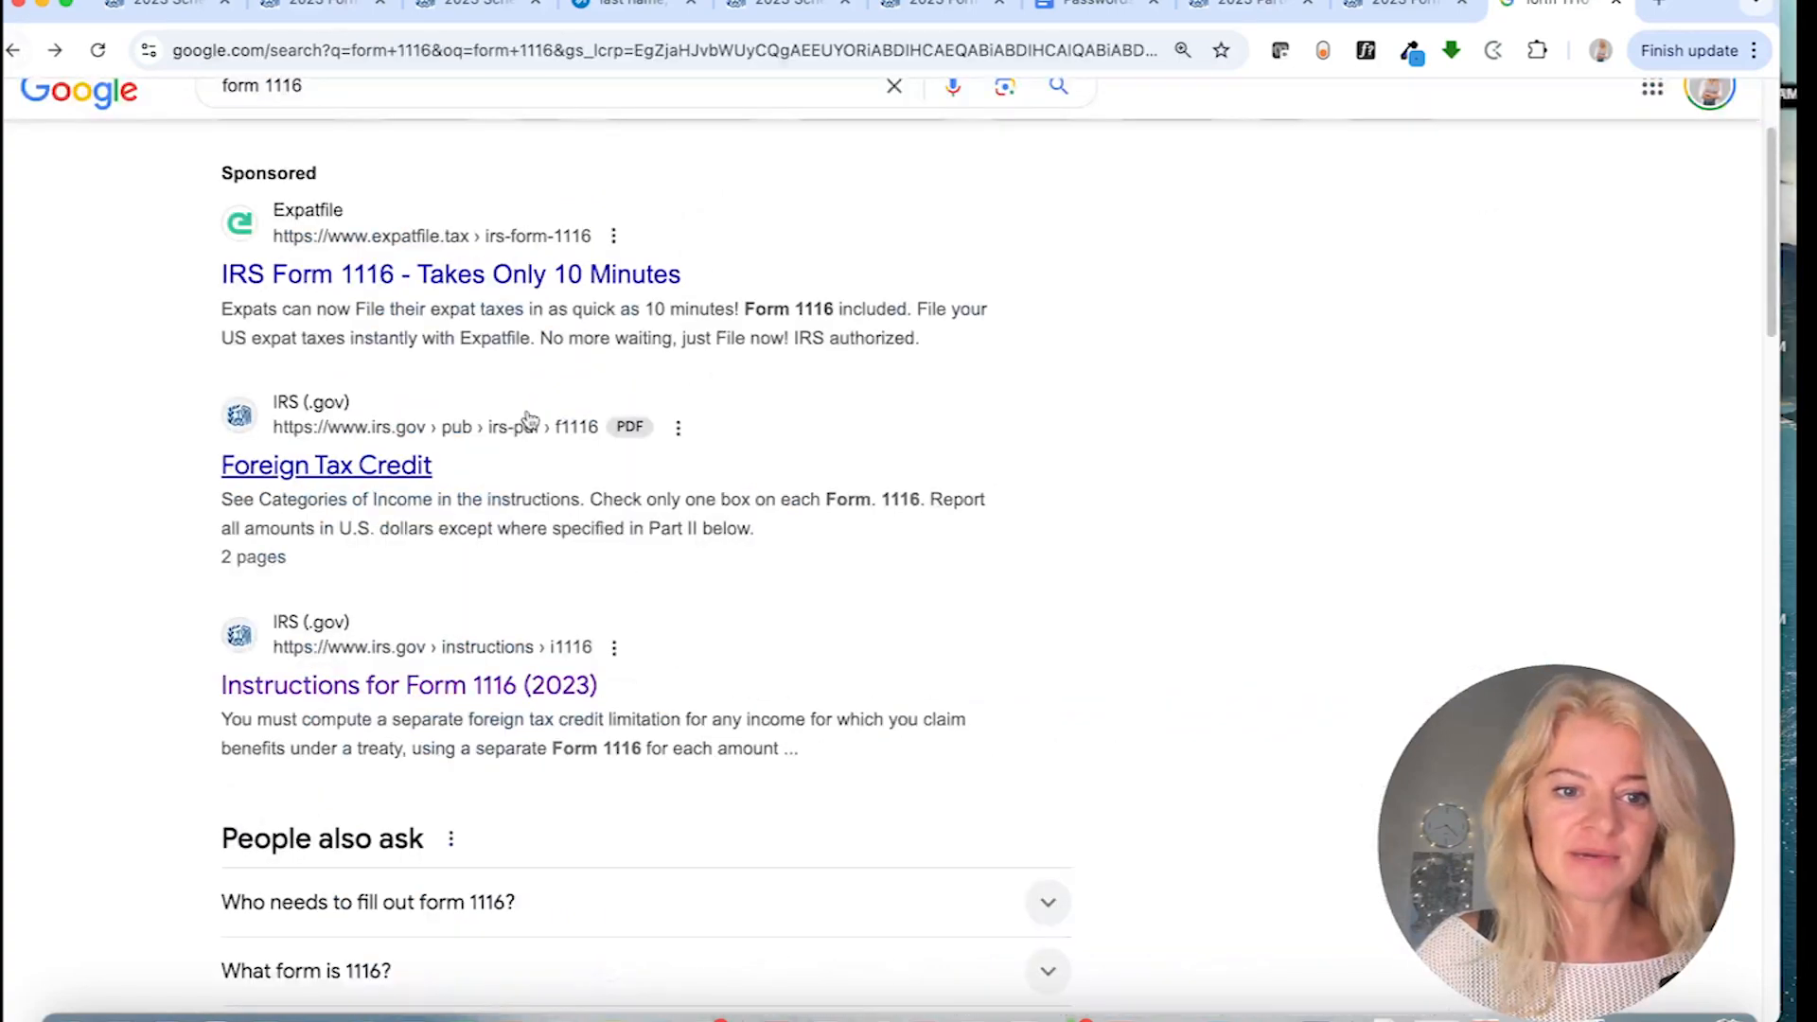
pyautogui.click(375, 483)
pyautogui.scroll(-3, 966, 691)
pyautogui.scroll(-3, 1397, 931)
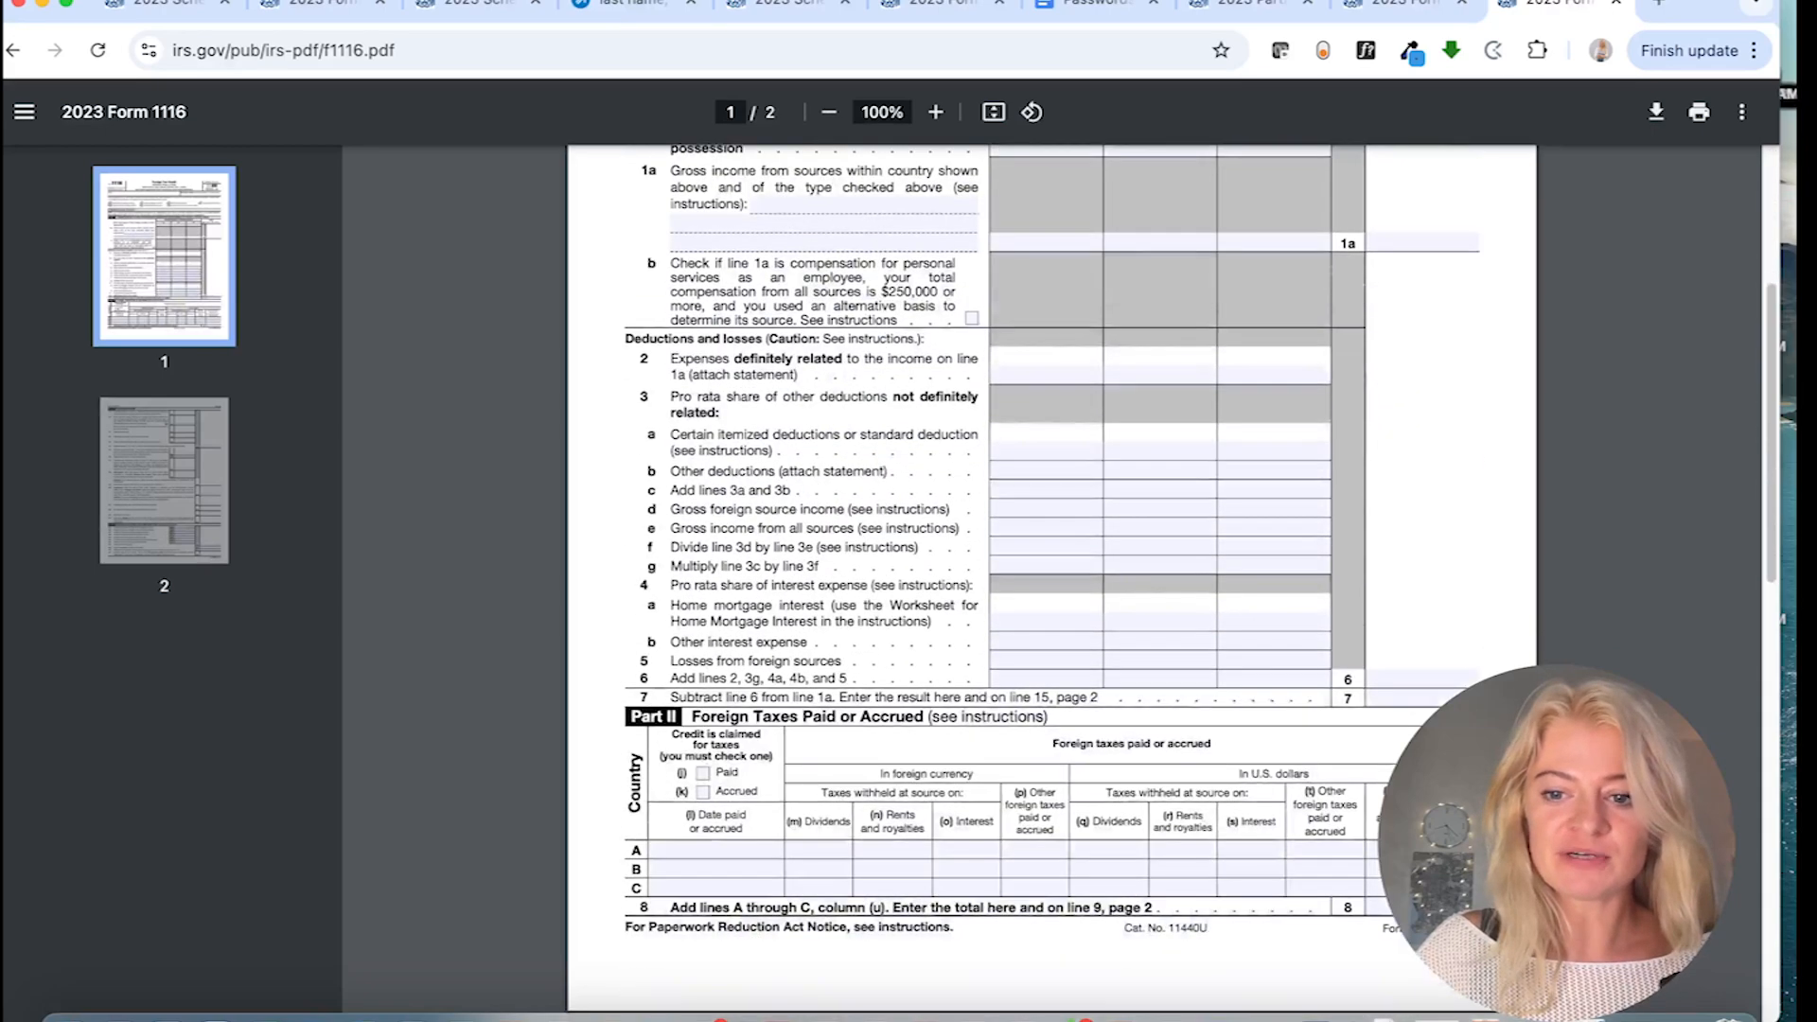
pyautogui.scroll(5, 1363, 850)
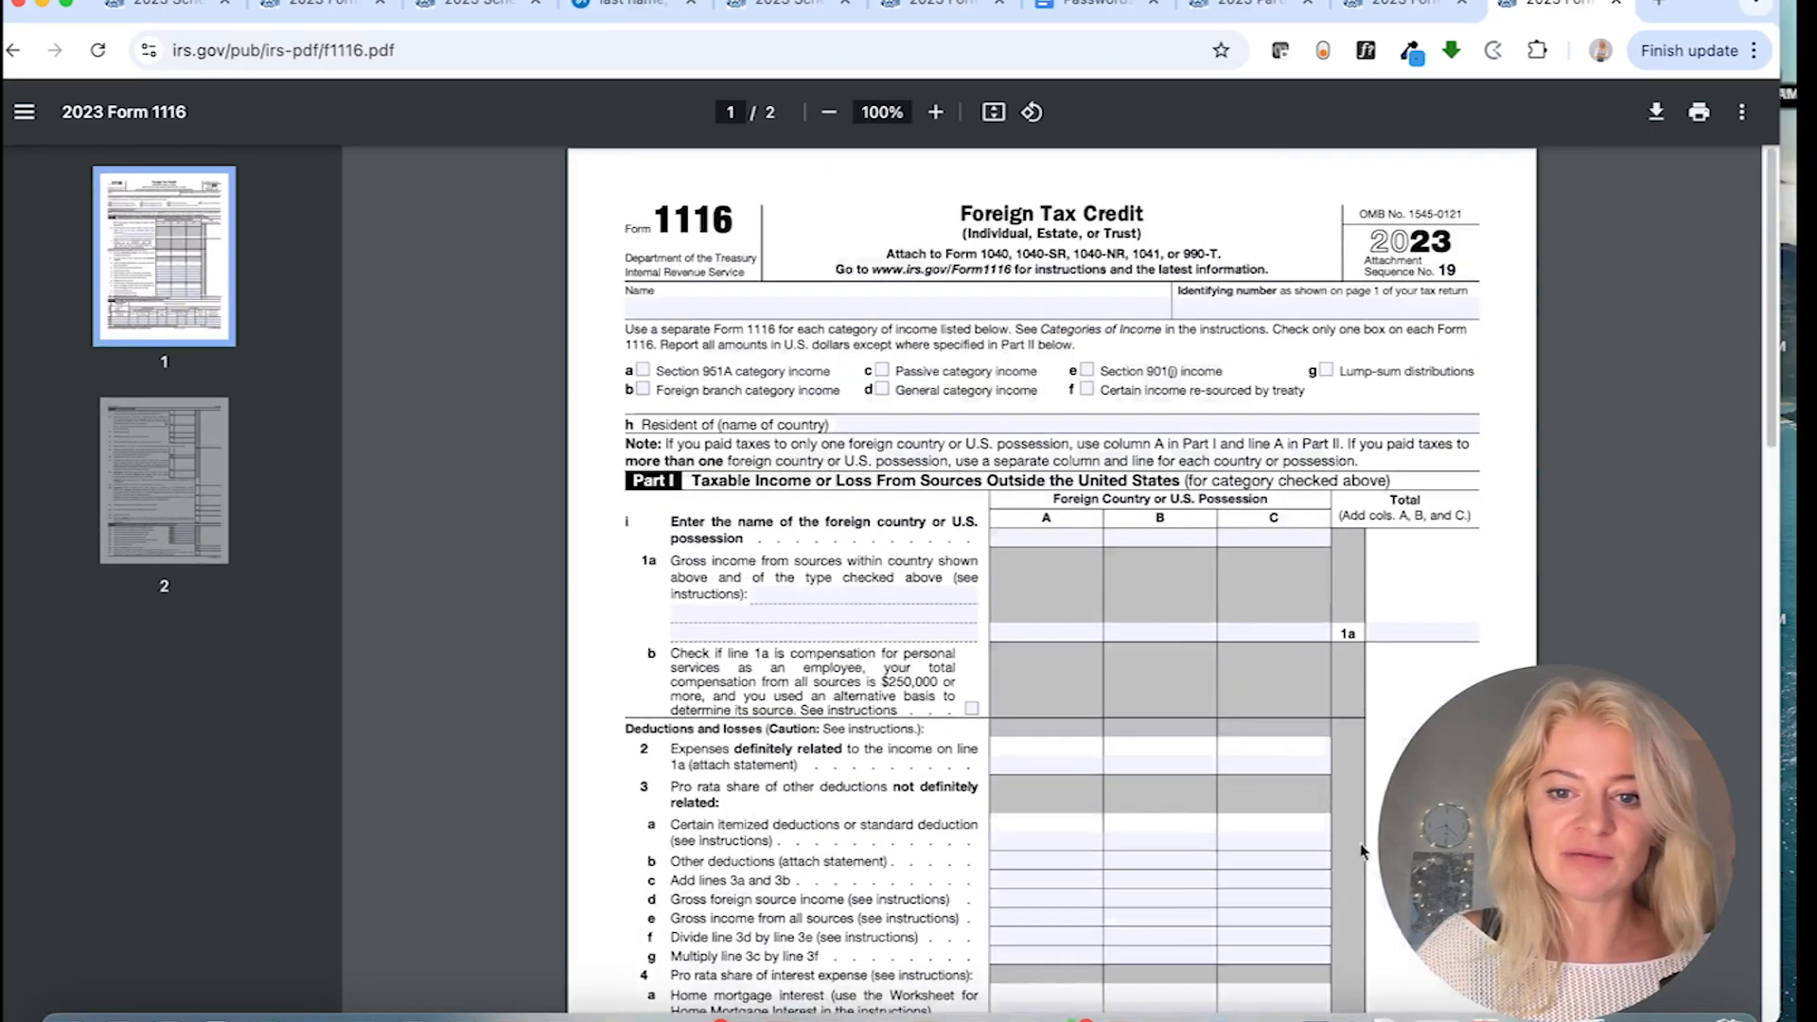
pyautogui.click(1030, 633)
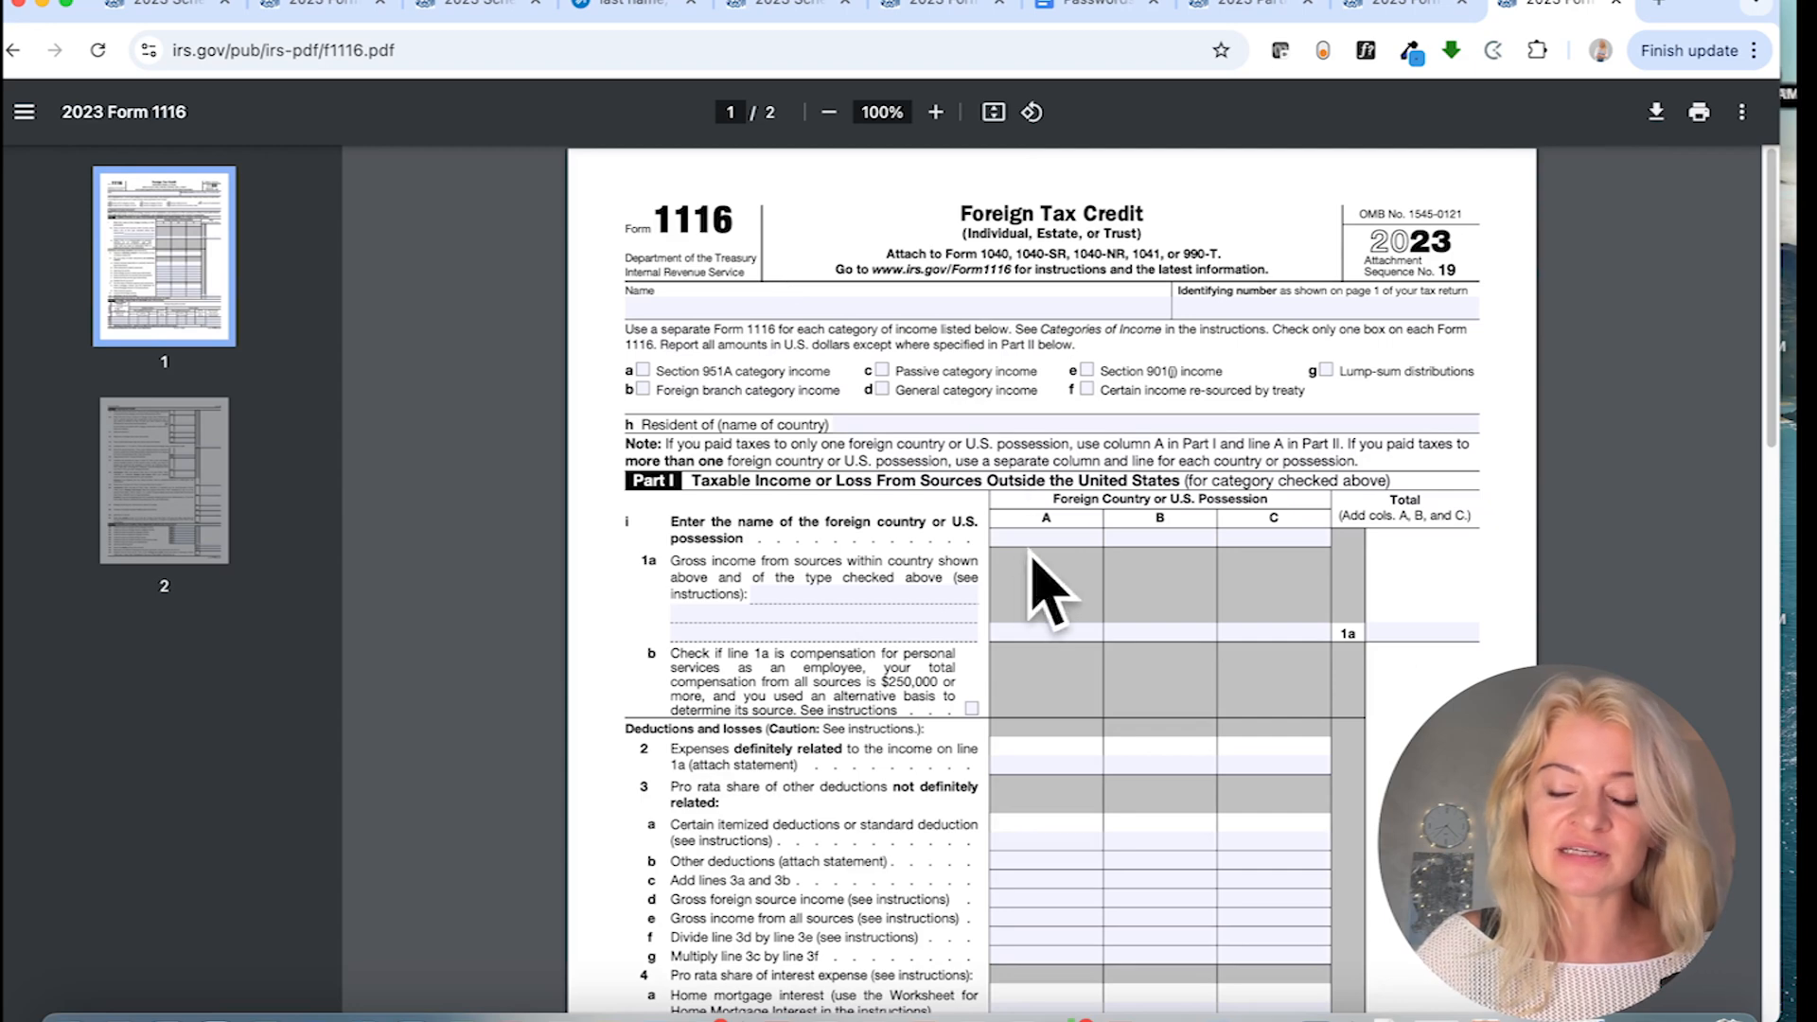
# - Go back to the 2023 Schedule K-1 (Form 1065) and review its Part III income, deductions and credits boxes
pyautogui.click(148, 5)
pyautogui.scroll(2, 1202, 549)
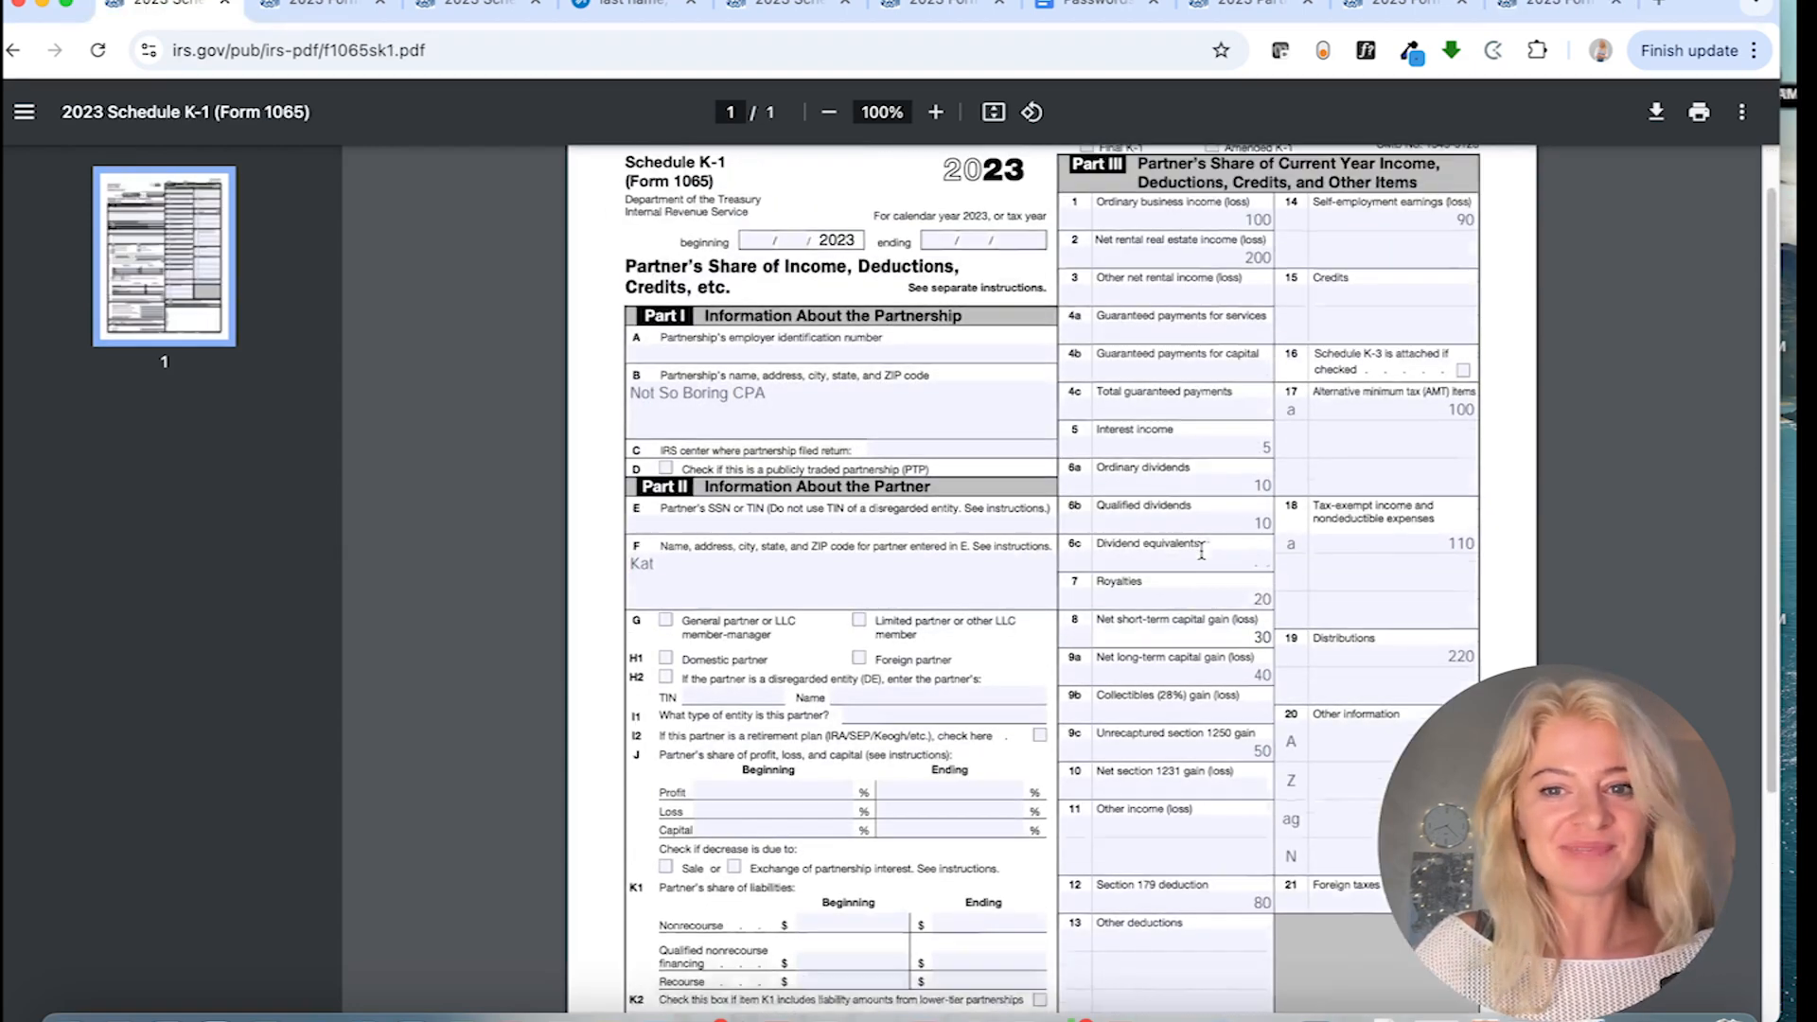
pyautogui.scroll(1, 1201, 549)
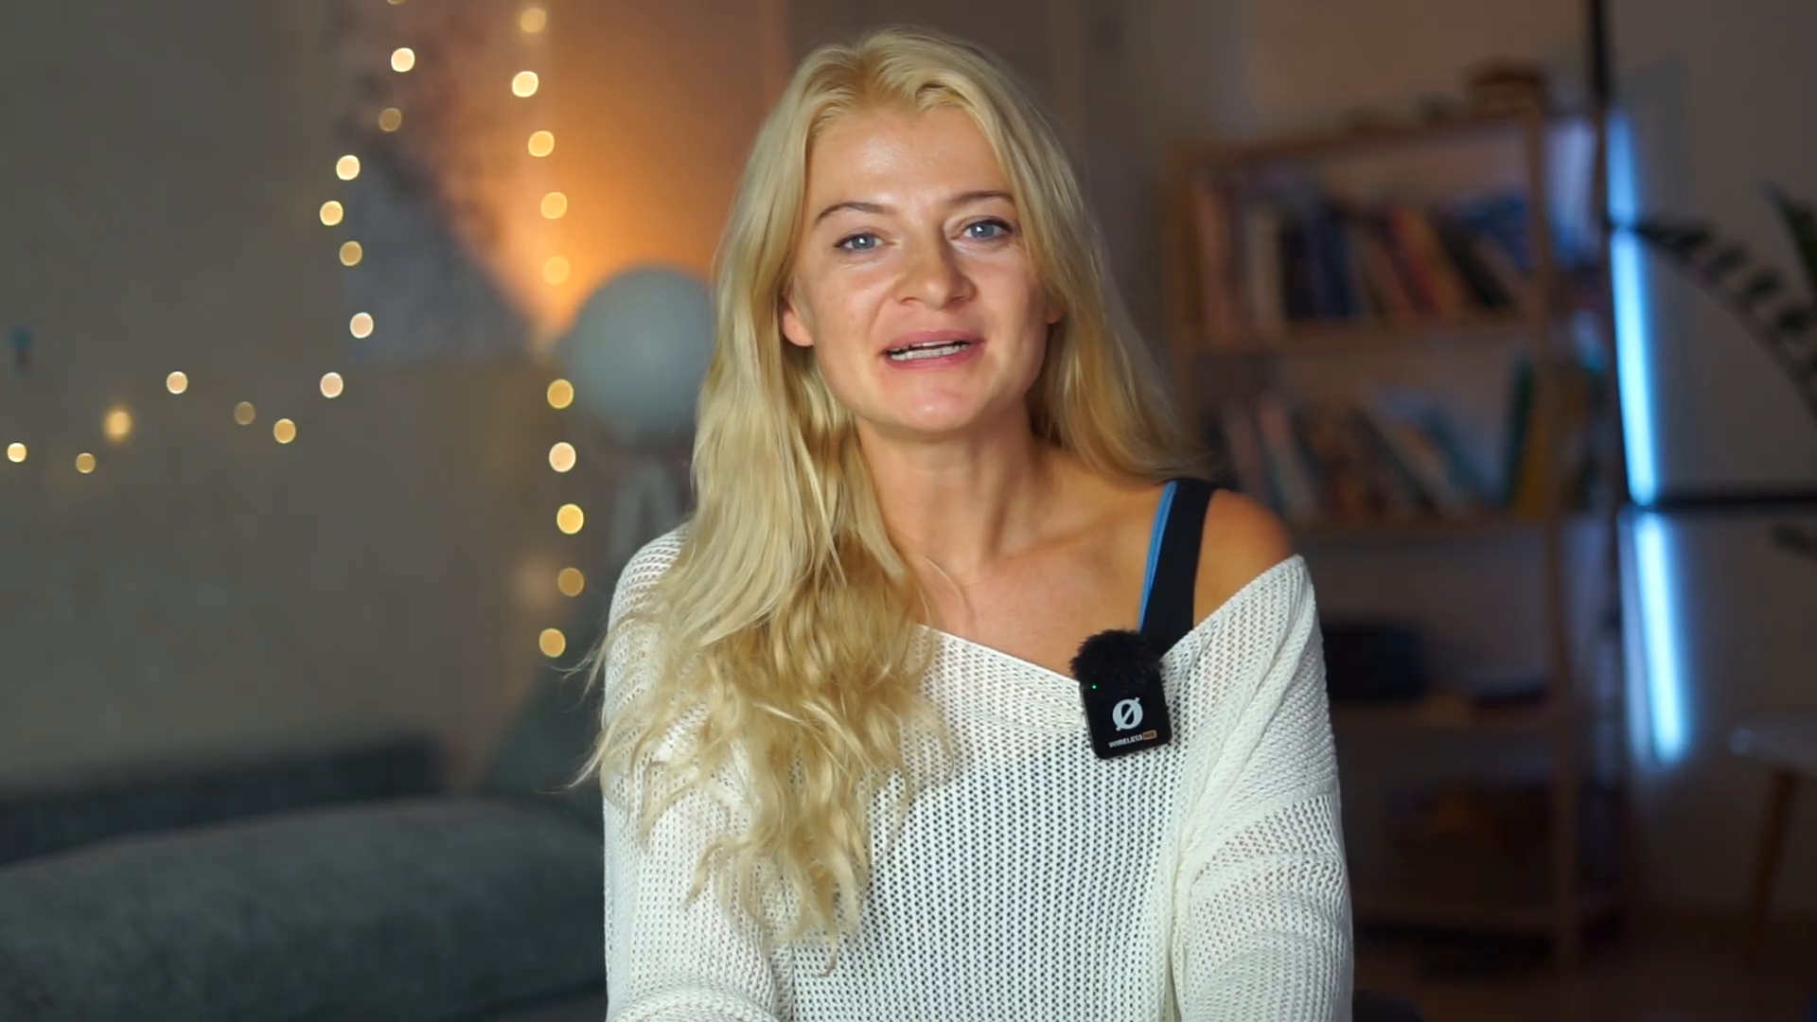